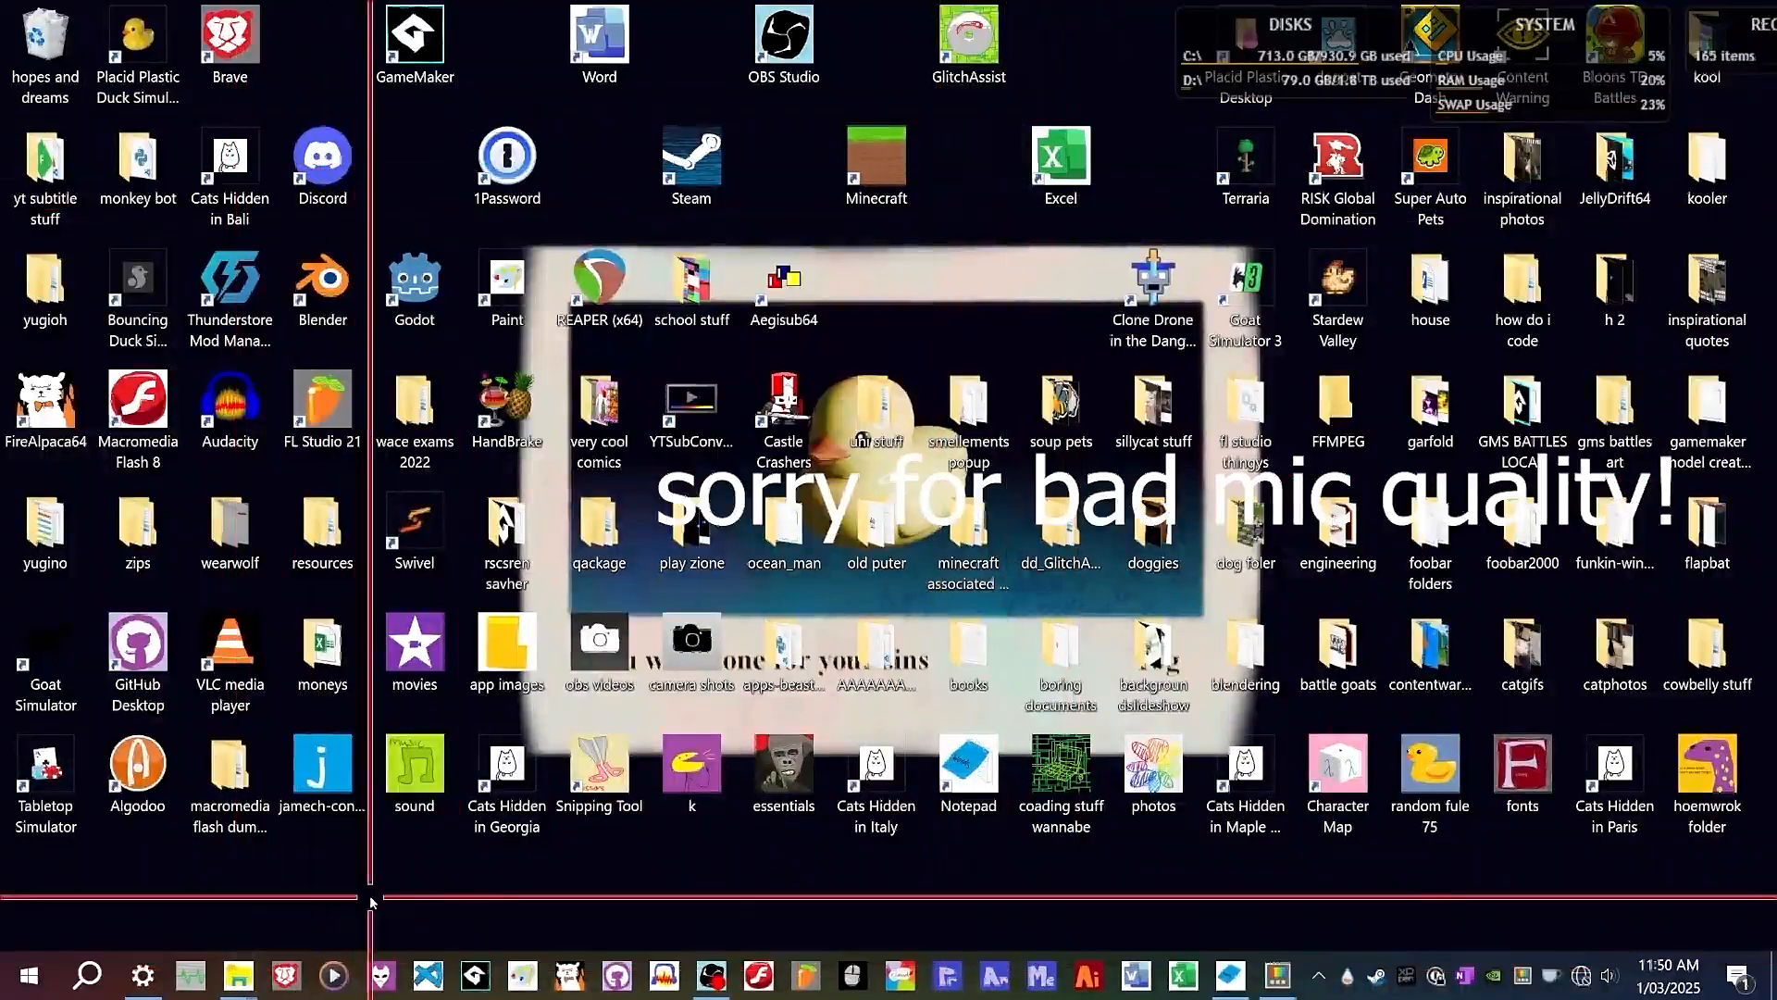
Open the cool stuff folder window and launch the Flash8-en installer, cancelling its overwrite prompt.
{"action": "left_click", "coordinate": [245, 956]}
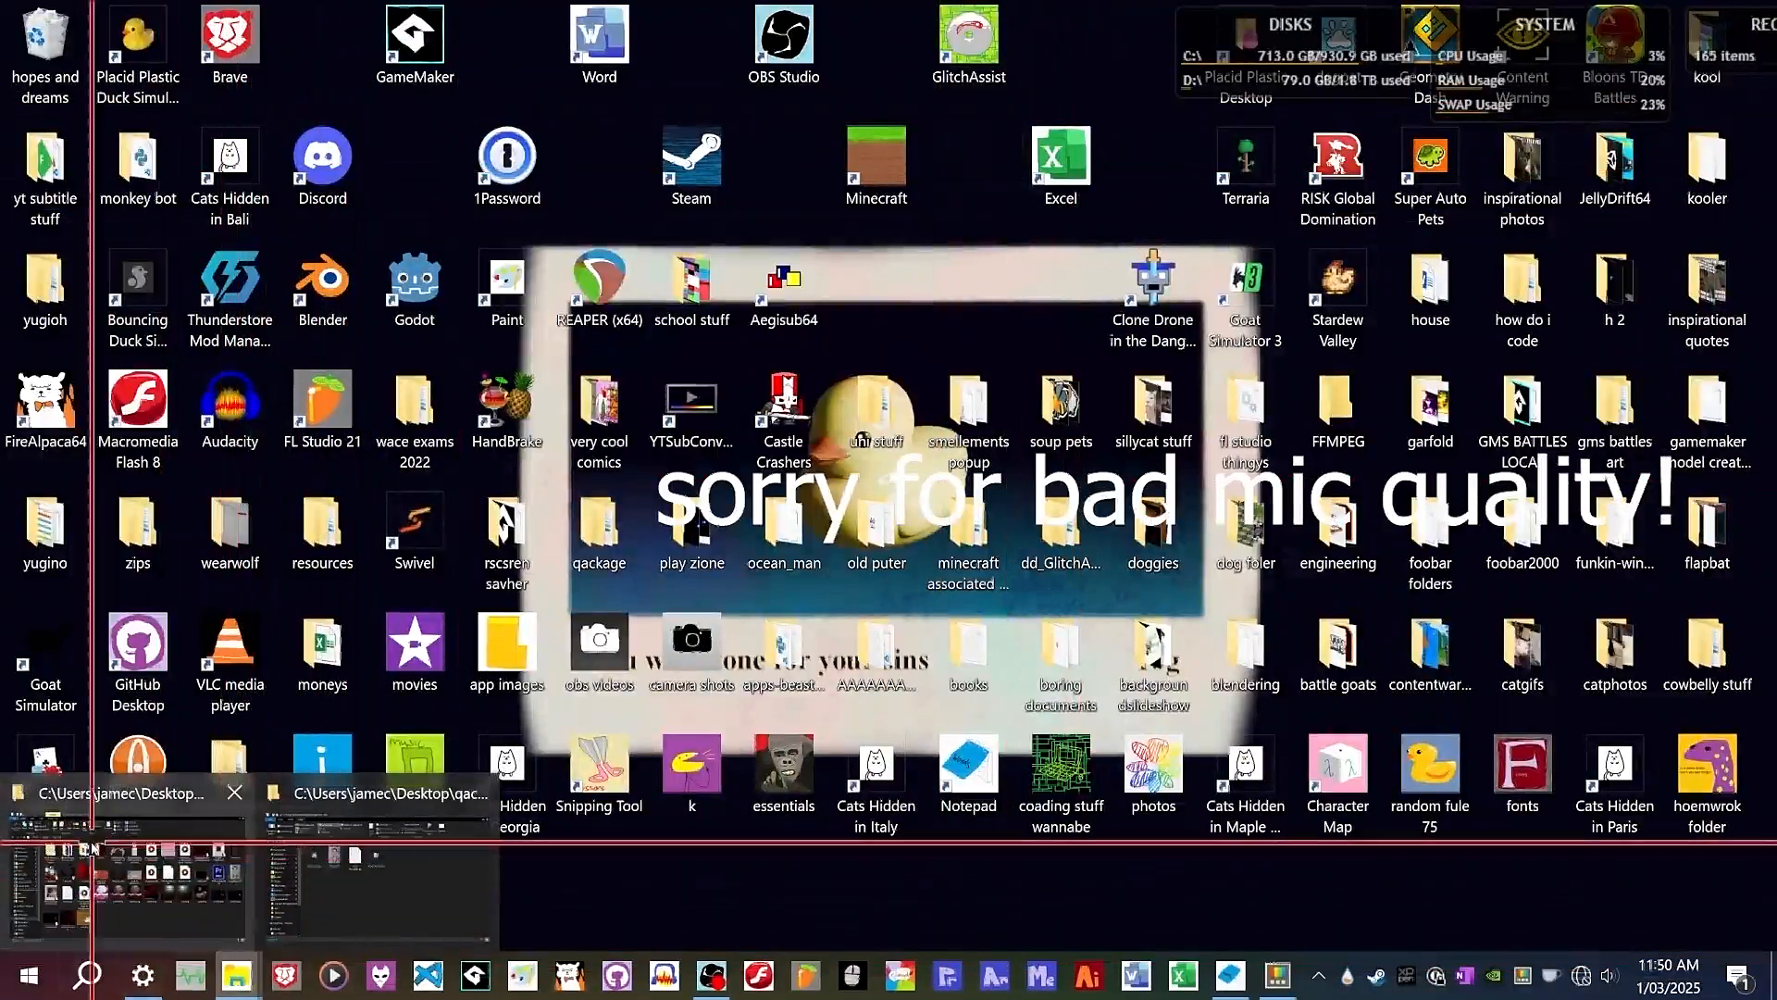
{"action": "left_click", "coordinate": [367, 865]}
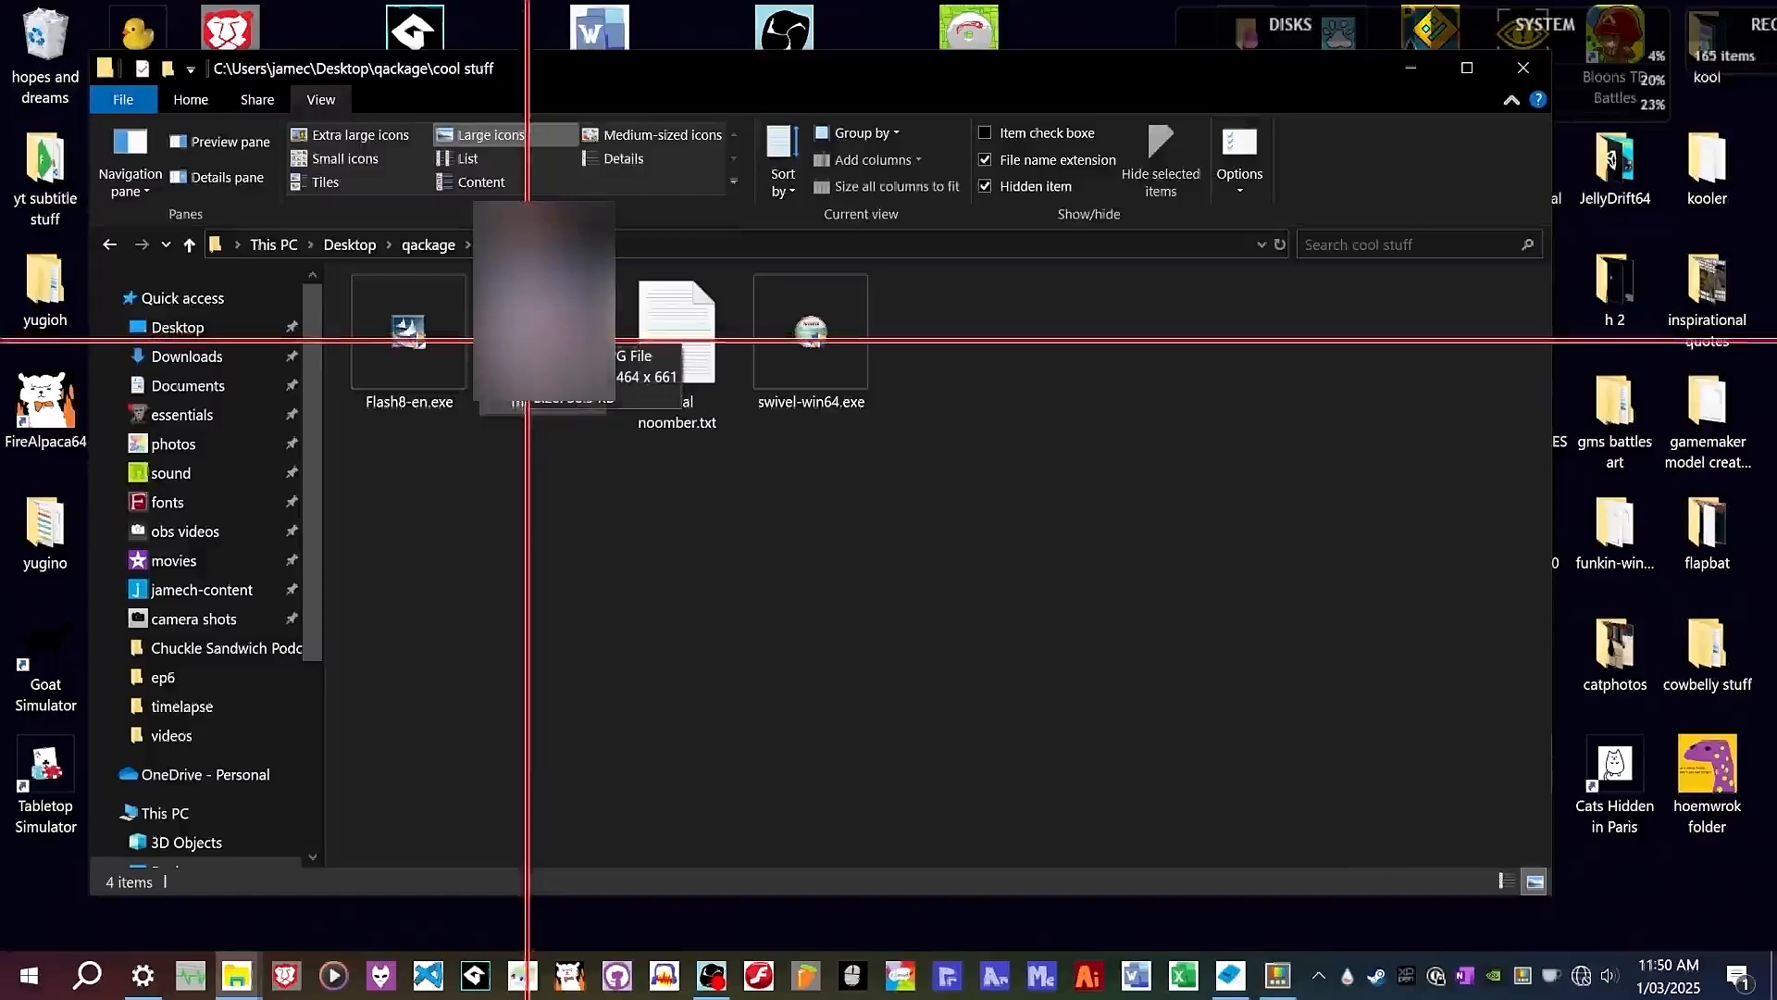
{"action": "double_click", "coordinate": [409, 344]}
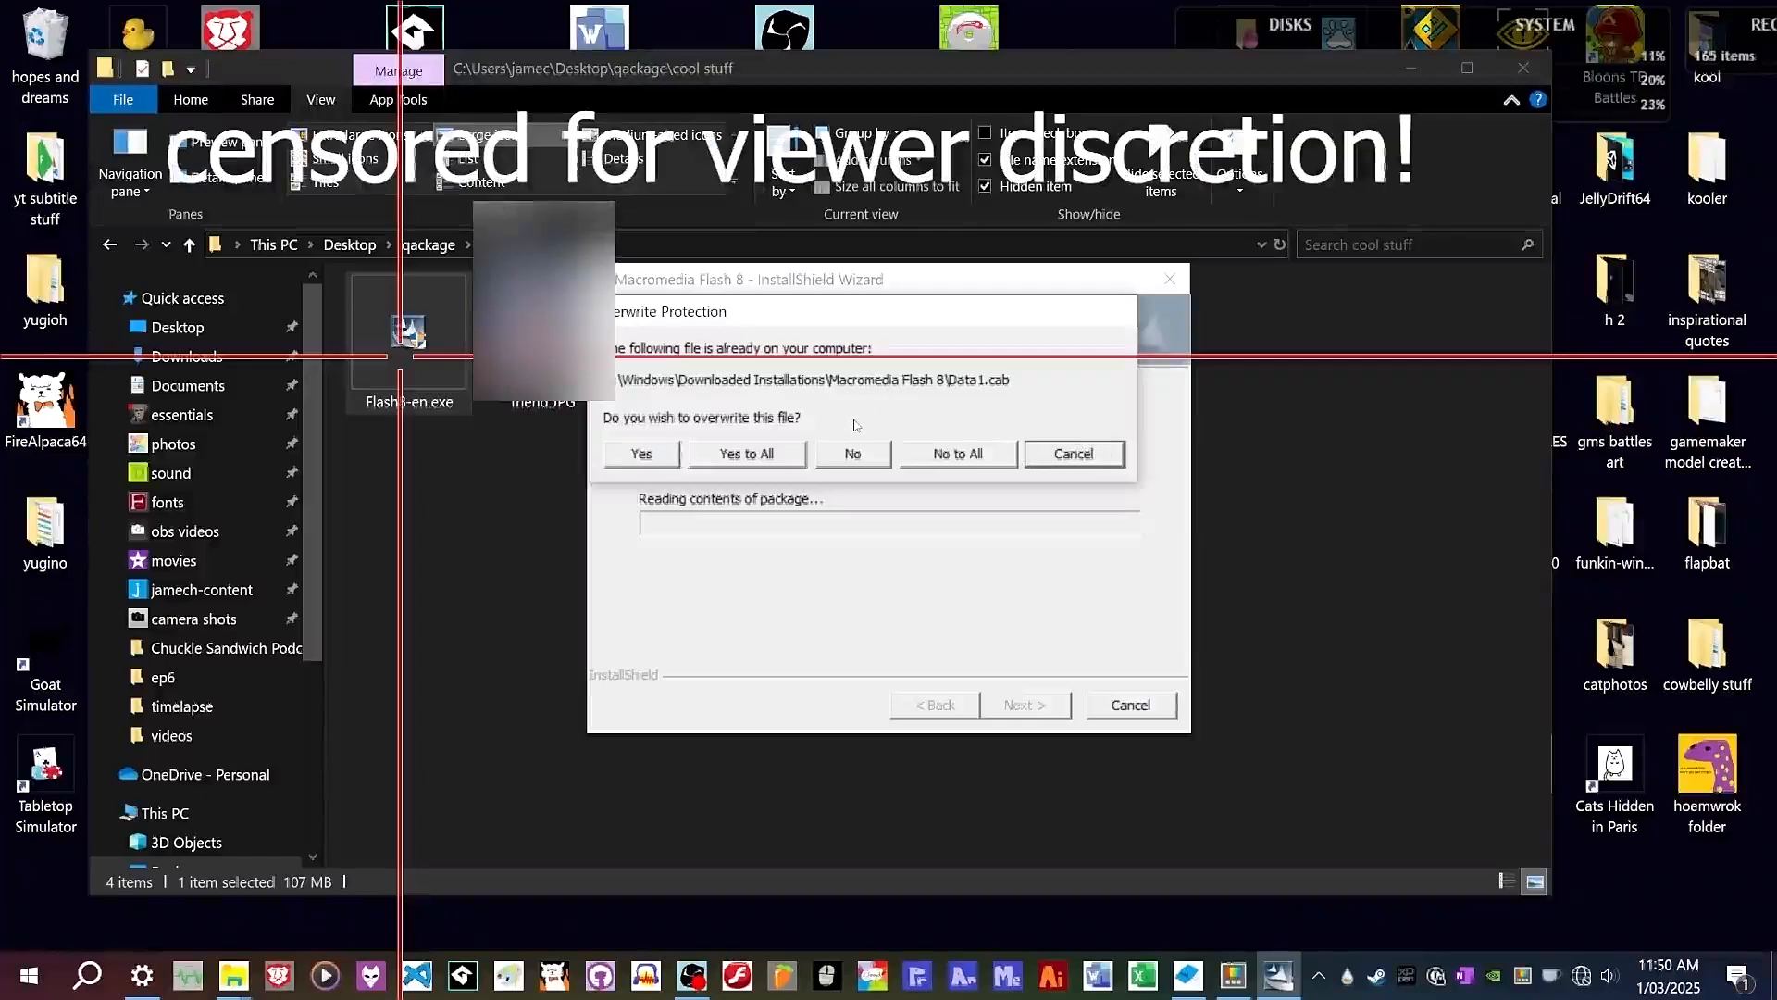
{"action": "left_click", "coordinate": [1094, 463]}
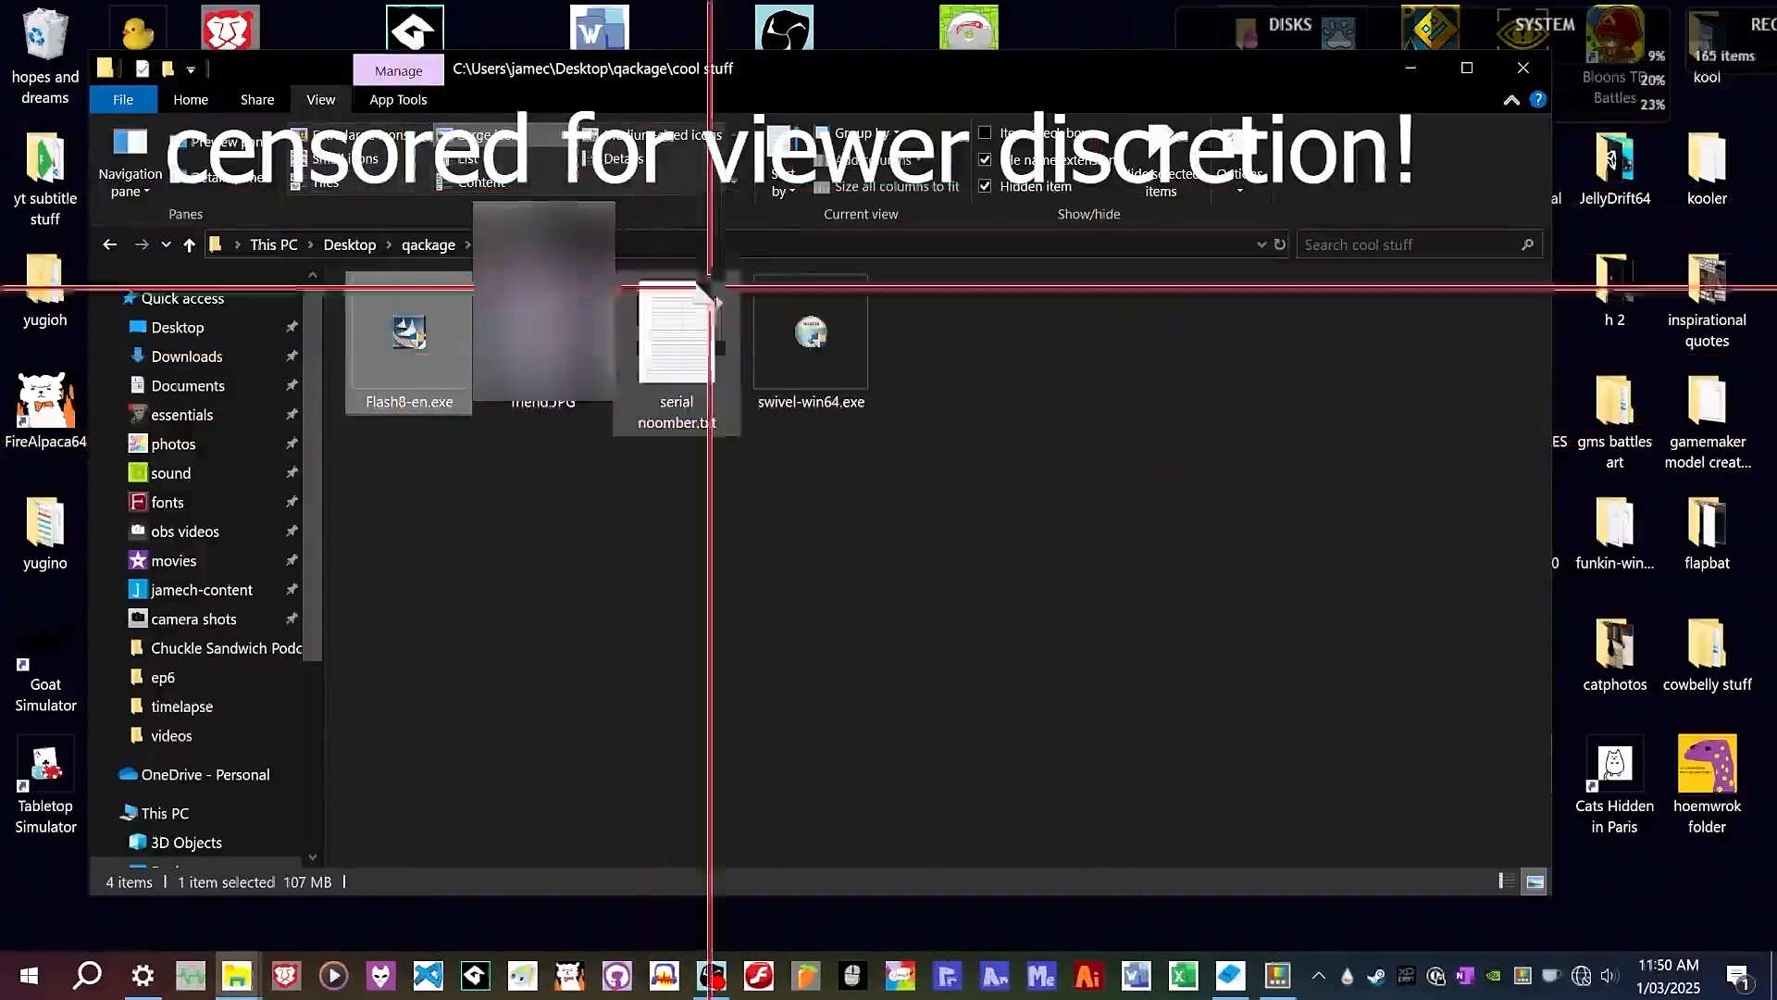
Open serial noomber.txt to view the Flash serial number, then close Notepad.
{"action": "left_click", "coordinate": [655, 329]}
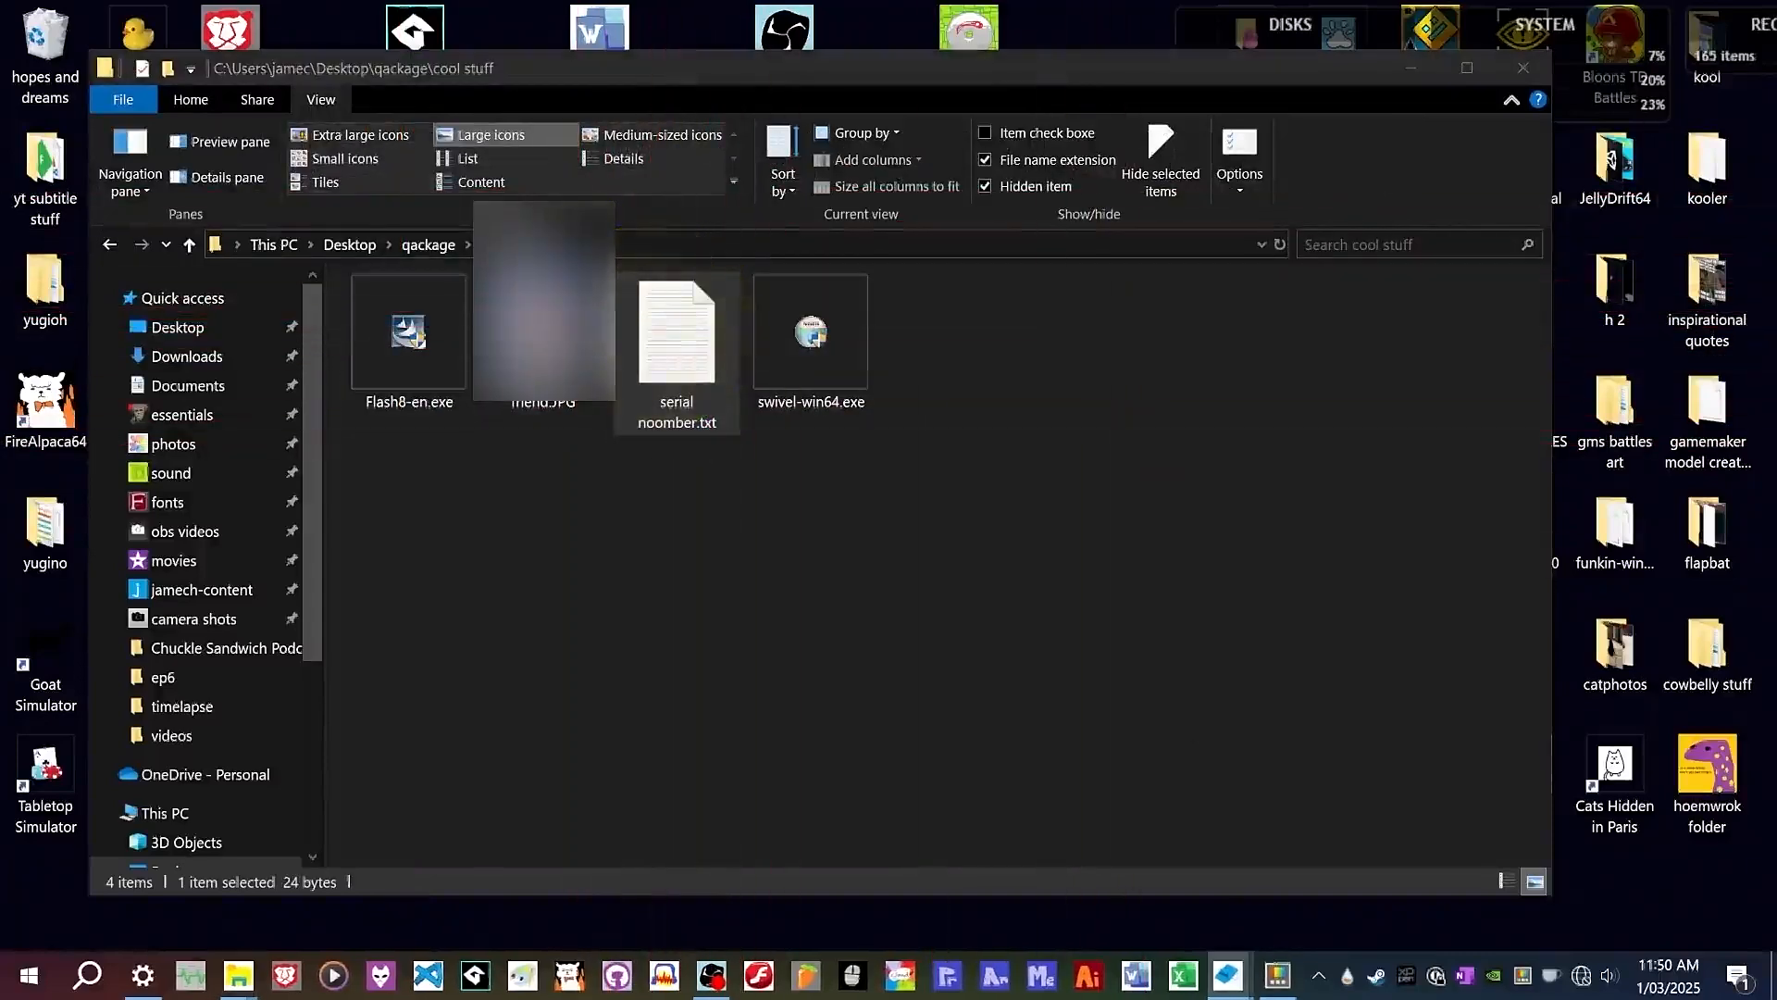
{"action": "left_click_drag", "start_coordinate": [1776, 289], "coordinate": [529, 108]}
{"action": "left_click_drag", "start_coordinate": [197, 166], "coordinate": [4, 109]}
{"action": "left_click_drag", "start_coordinate": [315, 176], "coordinate": [226, 496]}
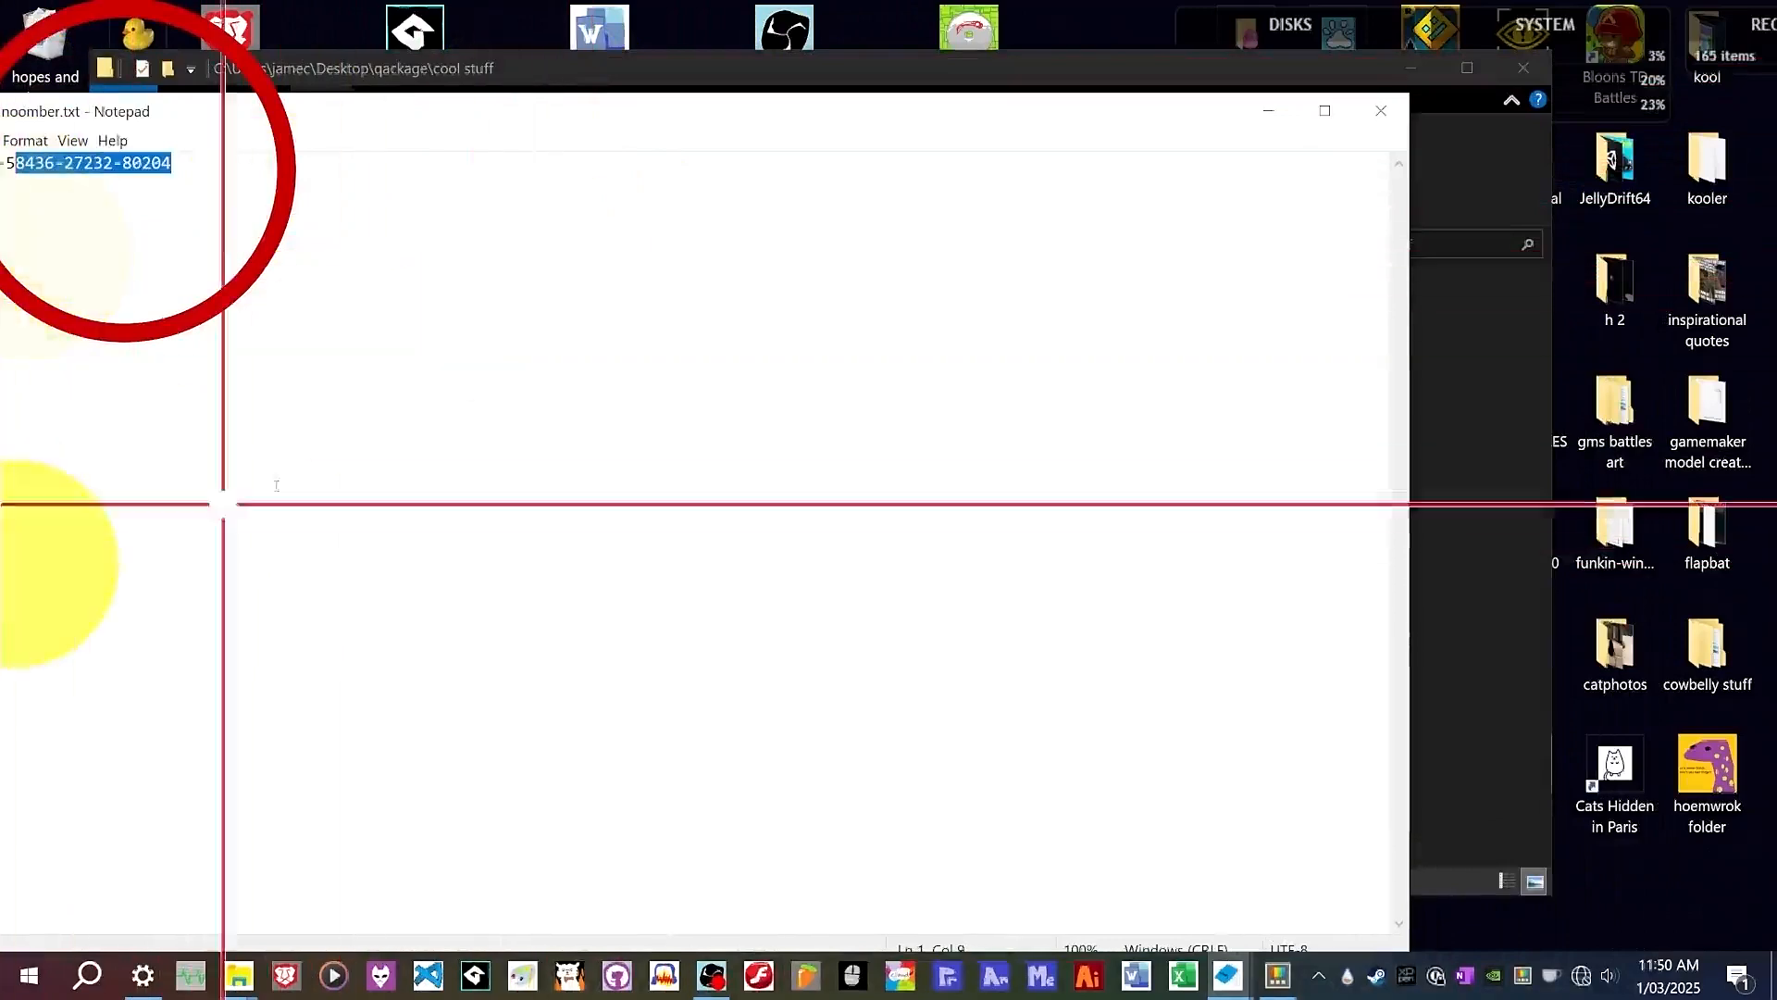
{"action": "left_click", "coordinate": [1380, 110]}
{"action": "left_click", "coordinate": [1151, 587]}
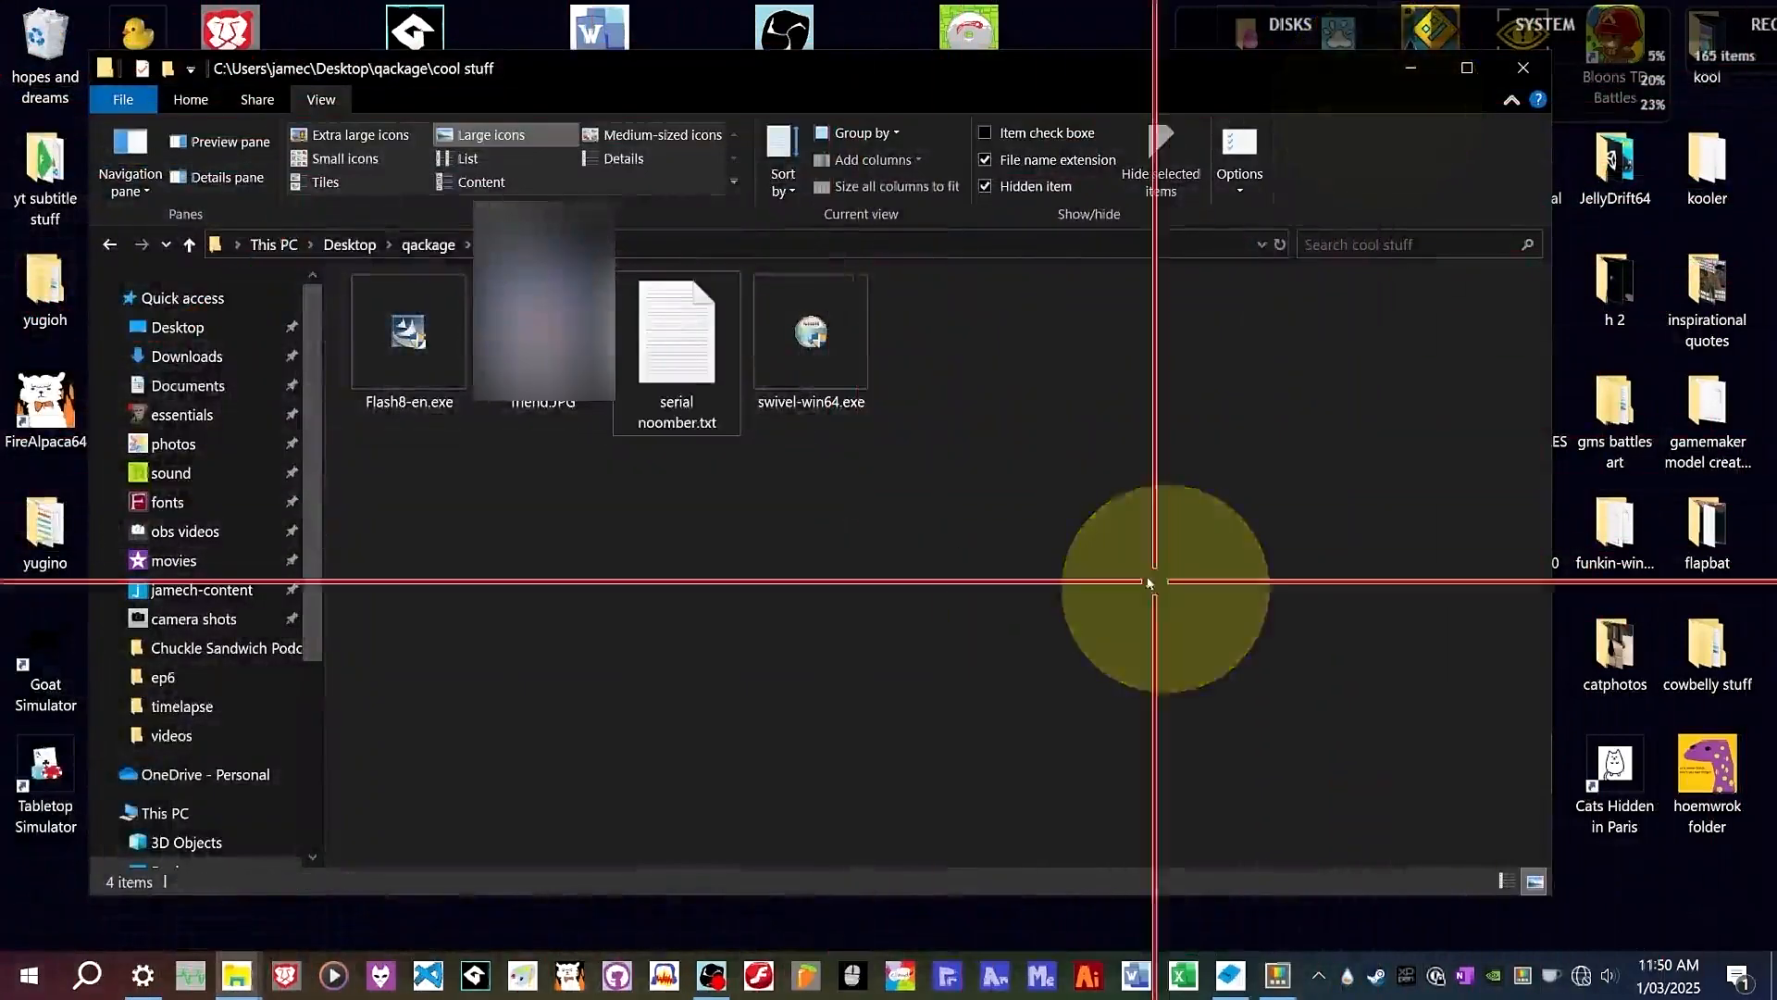
Launch the swivel-win64 setup and quit it.
{"action": "left_click", "coordinate": [819, 306]}
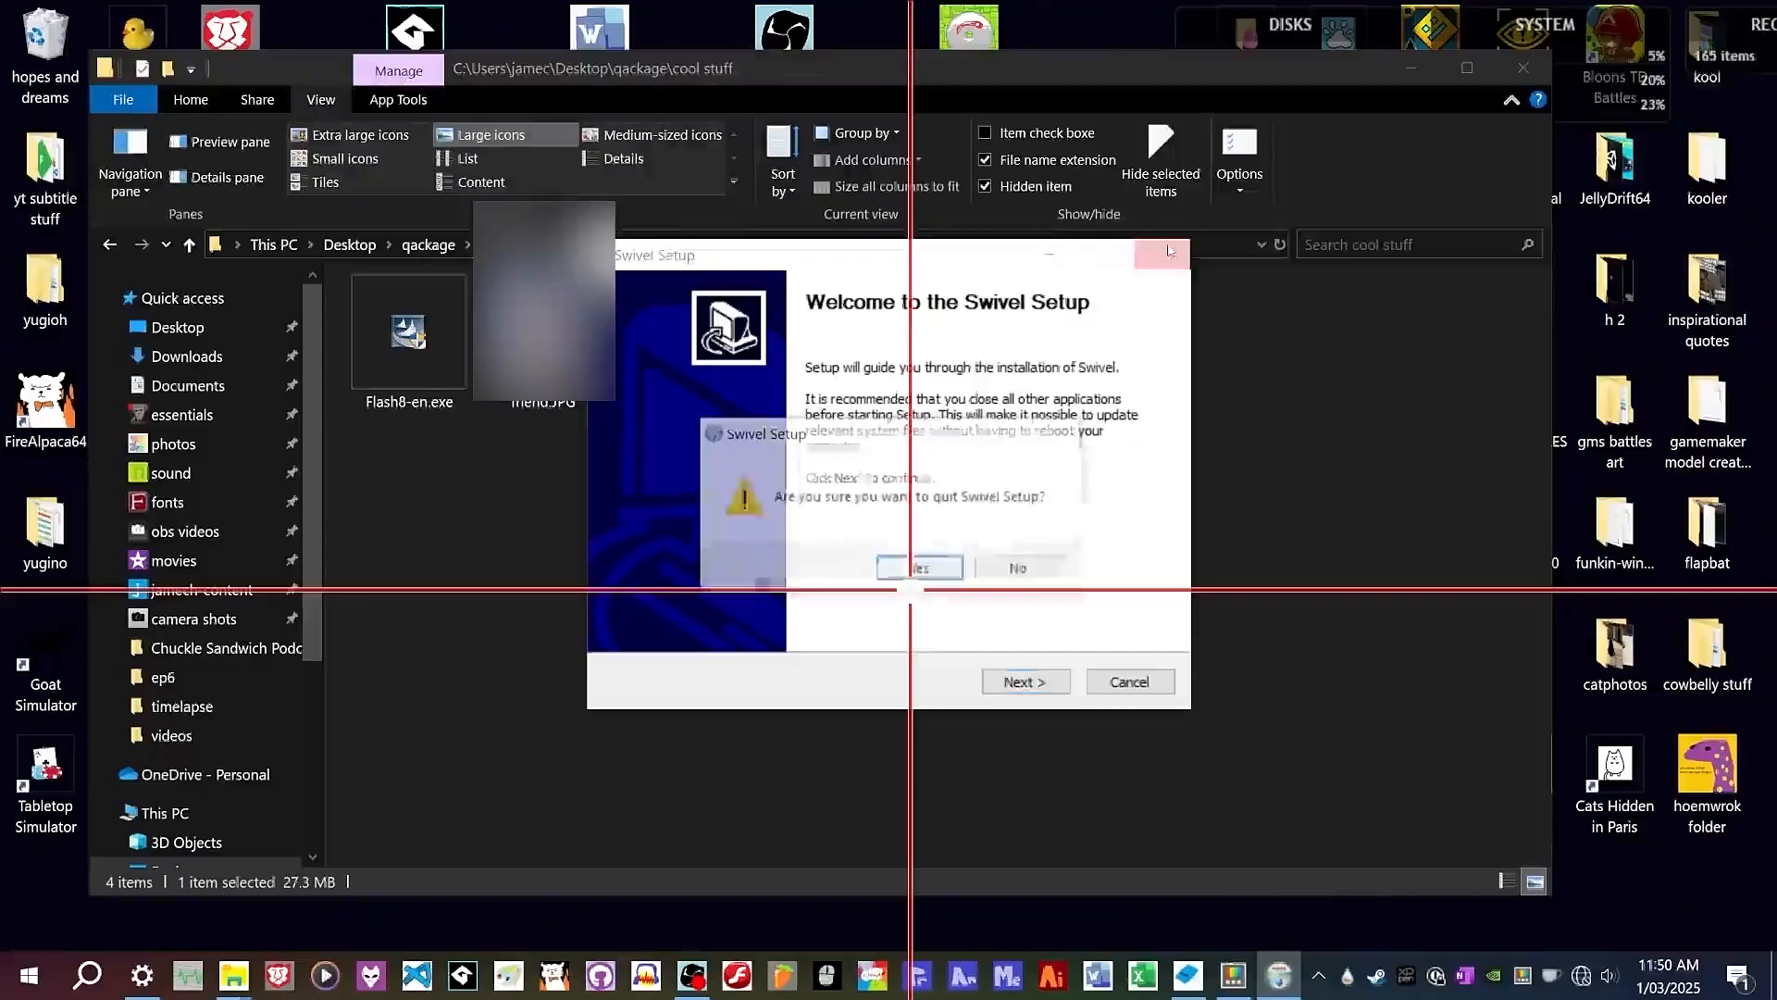
{"action": "left_click", "coordinate": [936, 567]}
{"action": "left_click", "coordinate": [1183, 317]}
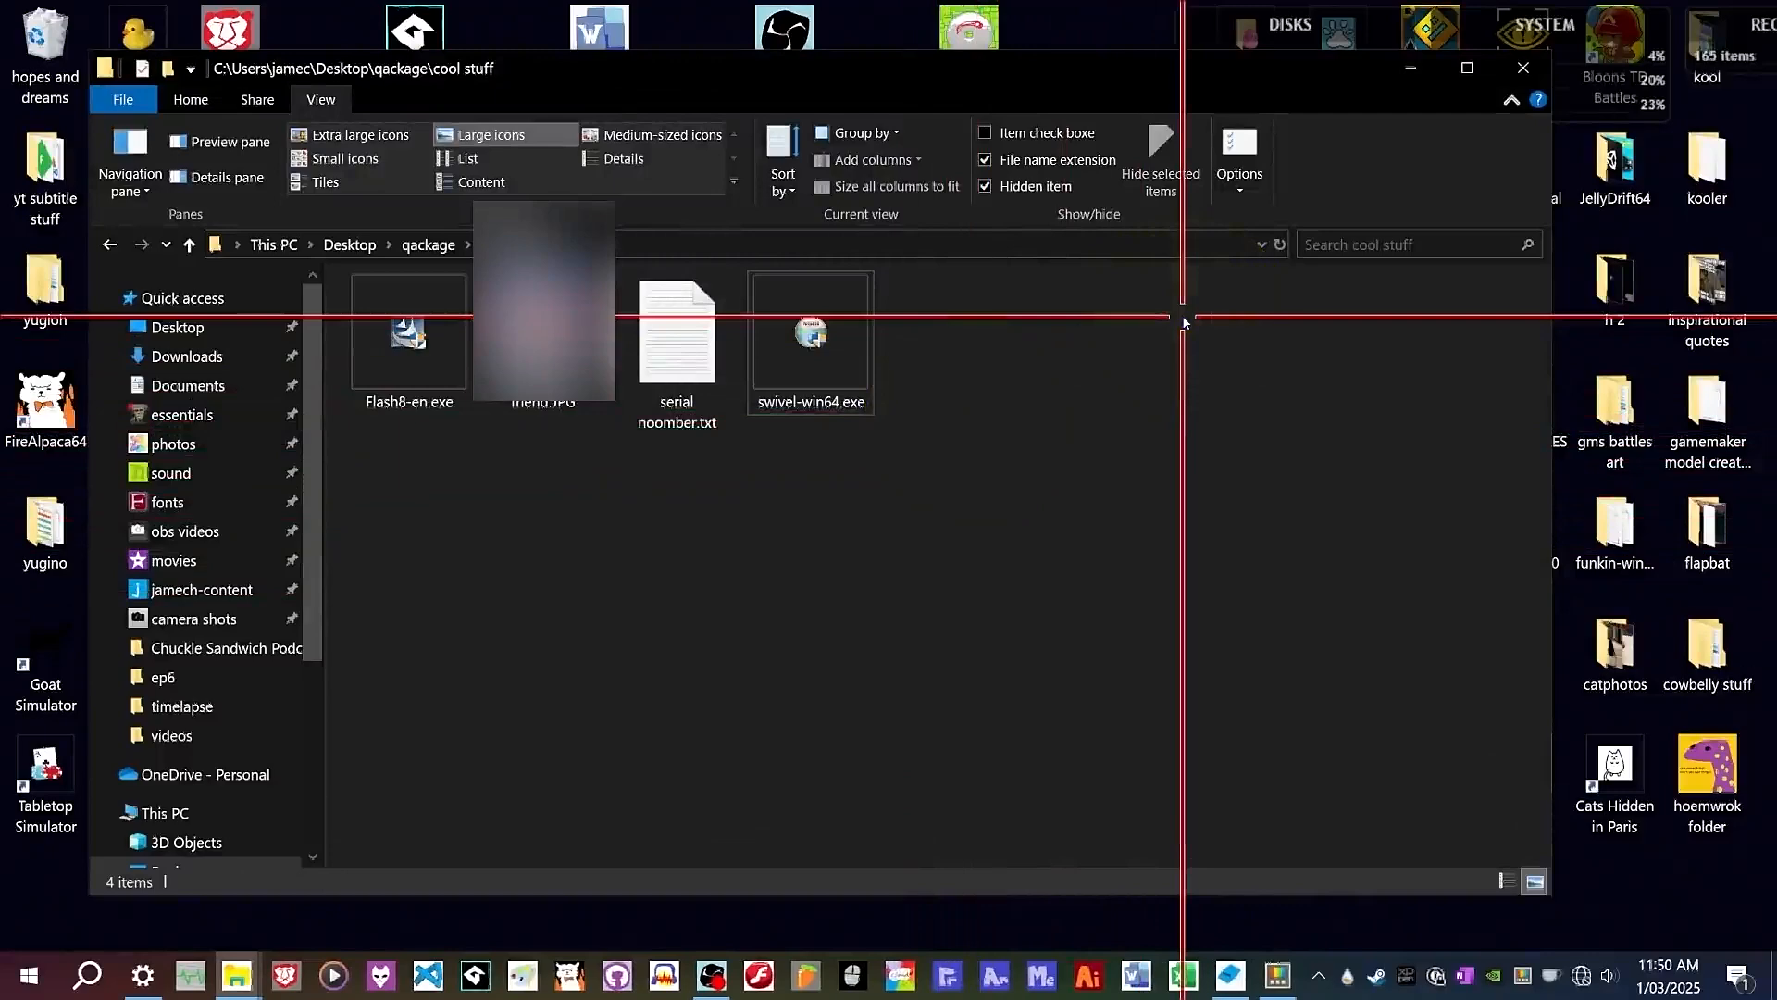
Switch to Flash Professional 8 and create a new Flash Document.
{"action": "left_click", "coordinate": [759, 974]}
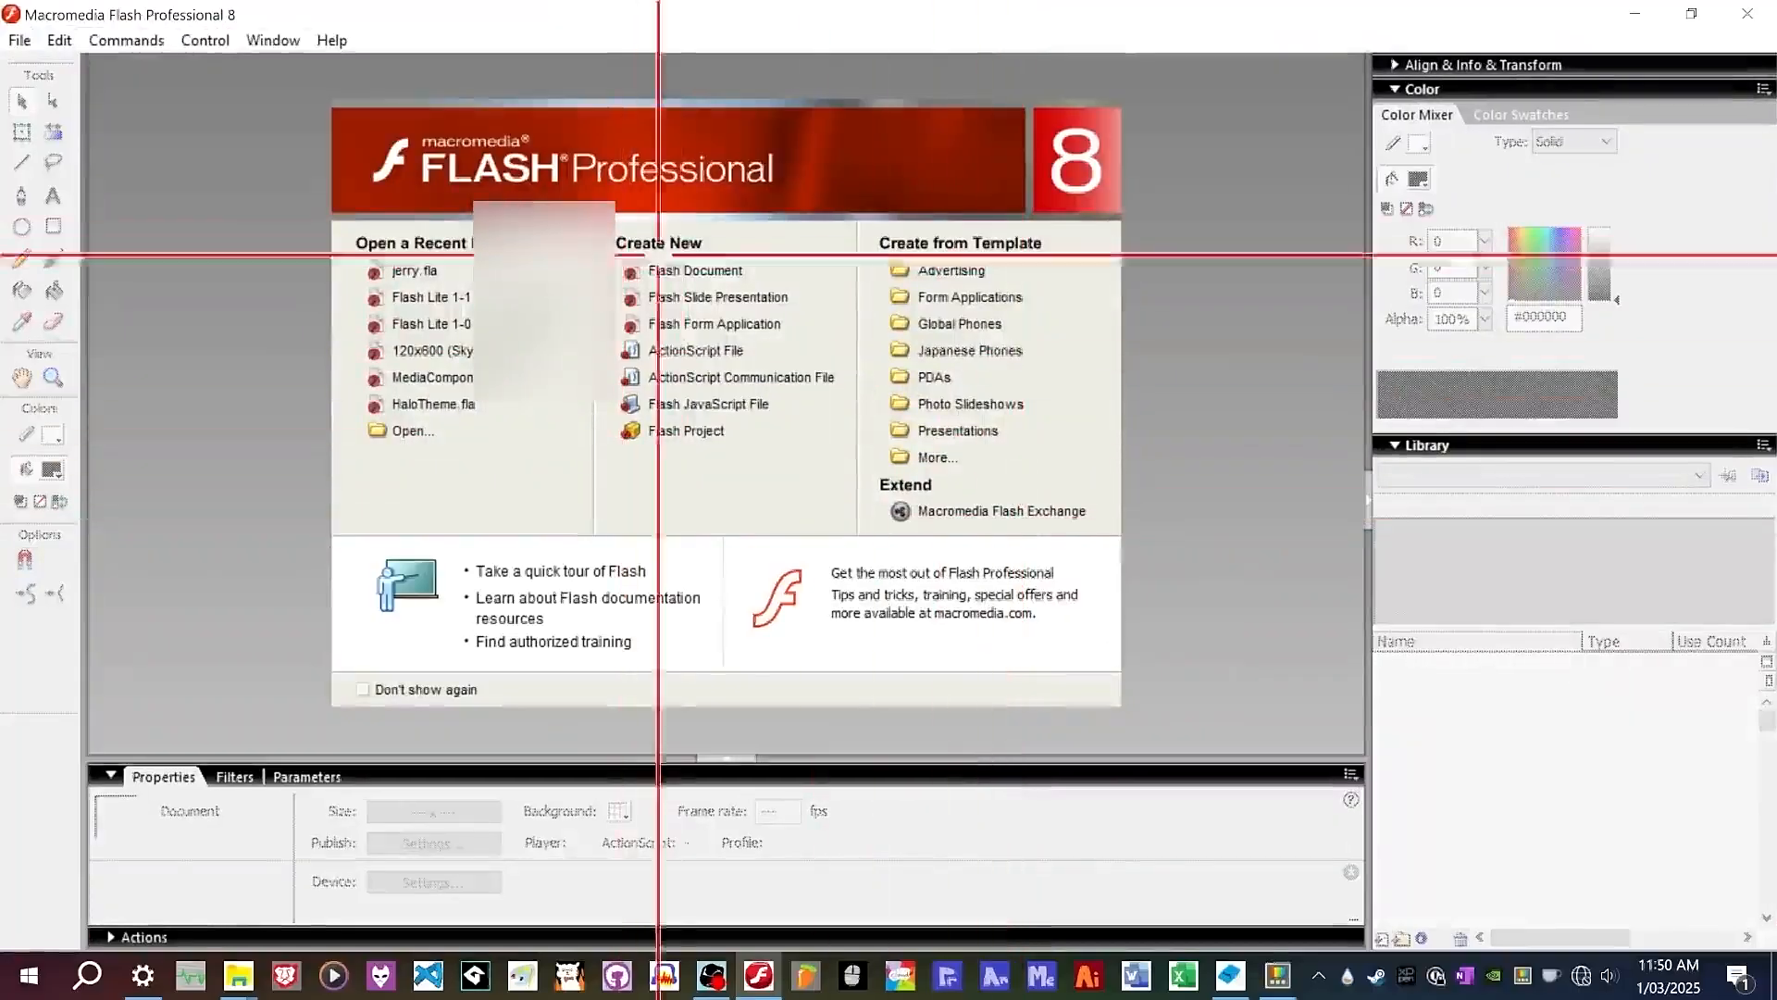
{"action": "left_click", "coordinate": [694, 268]}
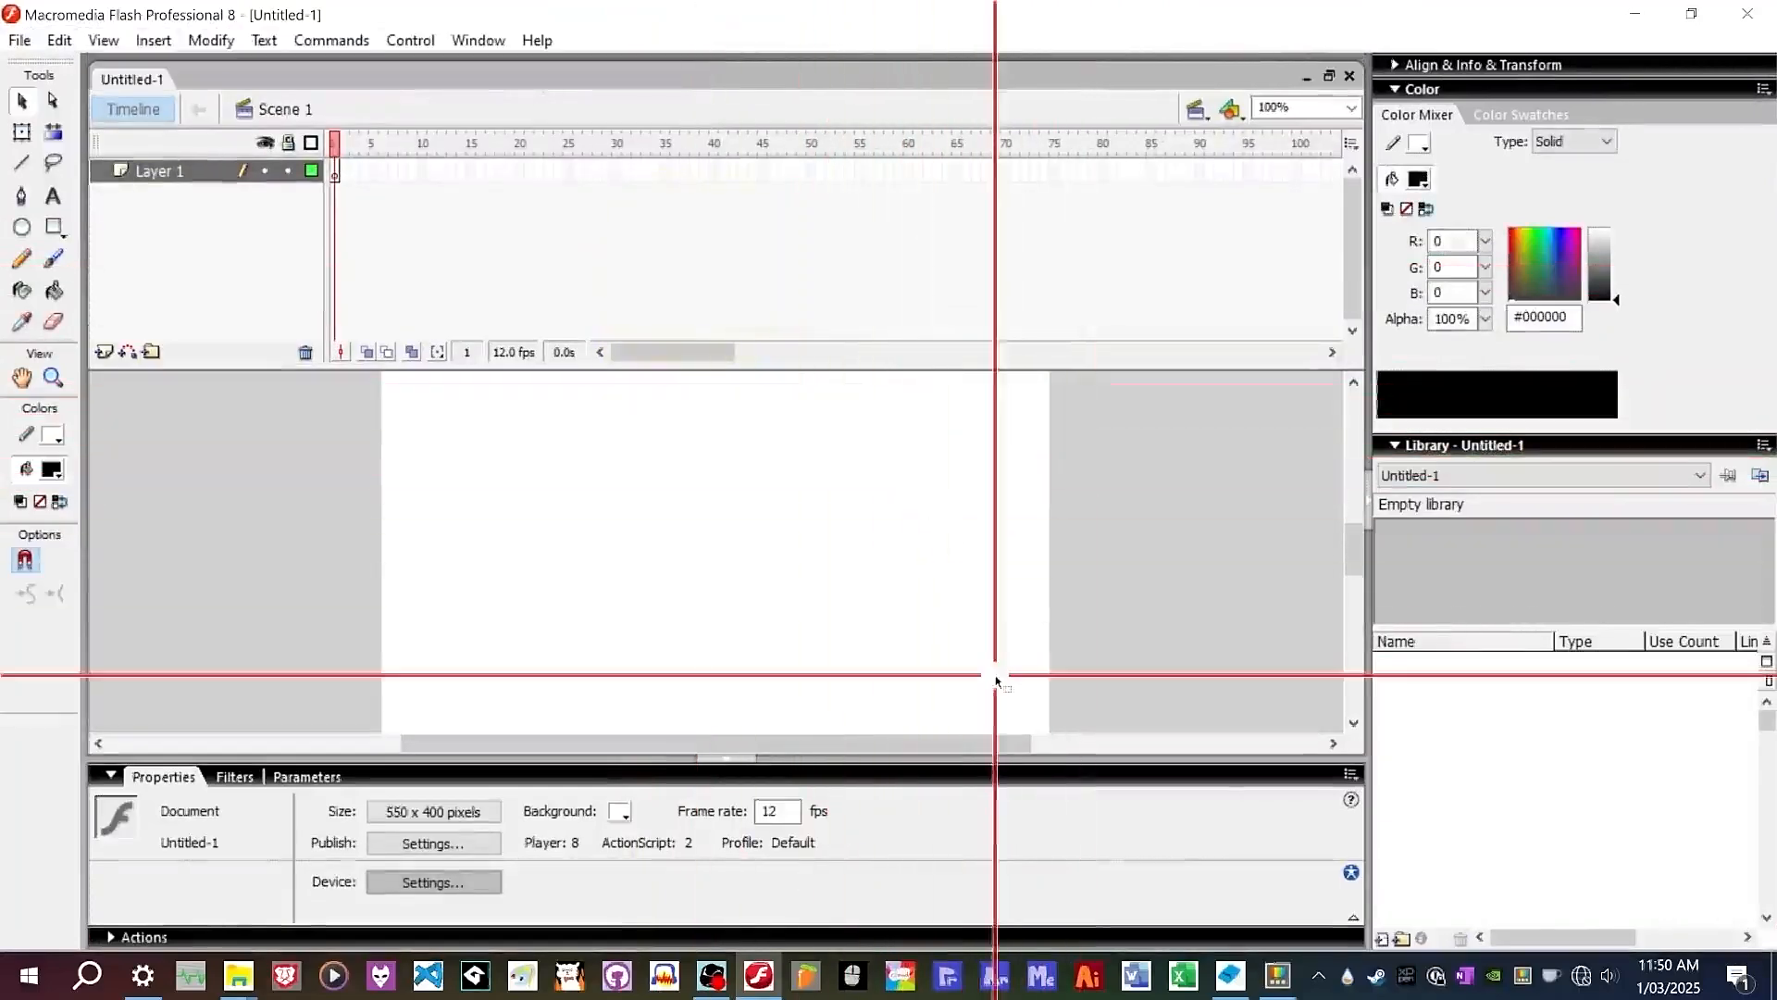
{"action": "scroll", "coordinate": [833, 534], "scroll_direction": "up", "scroll_amount": 5}
{"action": "scroll", "coordinate": [831, 509], "scroll_direction": "down", "scroll_amount": 7}
{"action": "scroll", "coordinate": [834, 501], "scroll_direction": "down", "scroll_amount": 2}
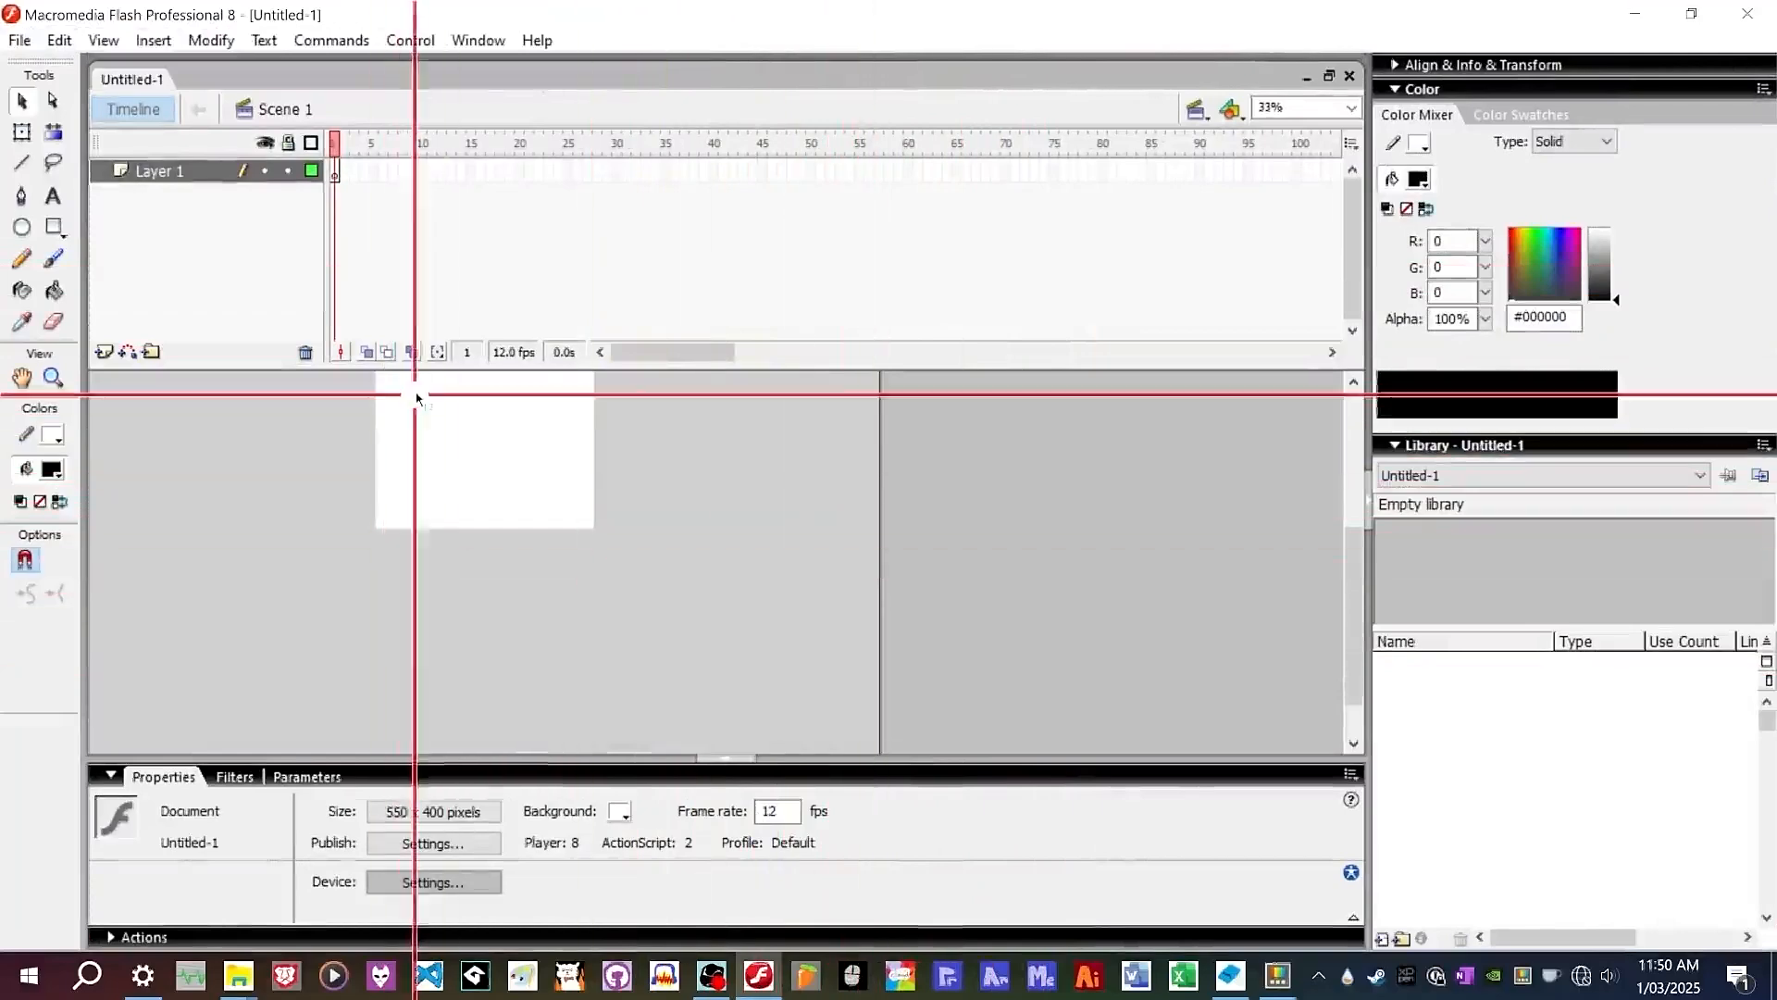
{"action": "scroll", "coordinate": [838, 496], "scroll_direction": "up", "scroll_amount": 2}
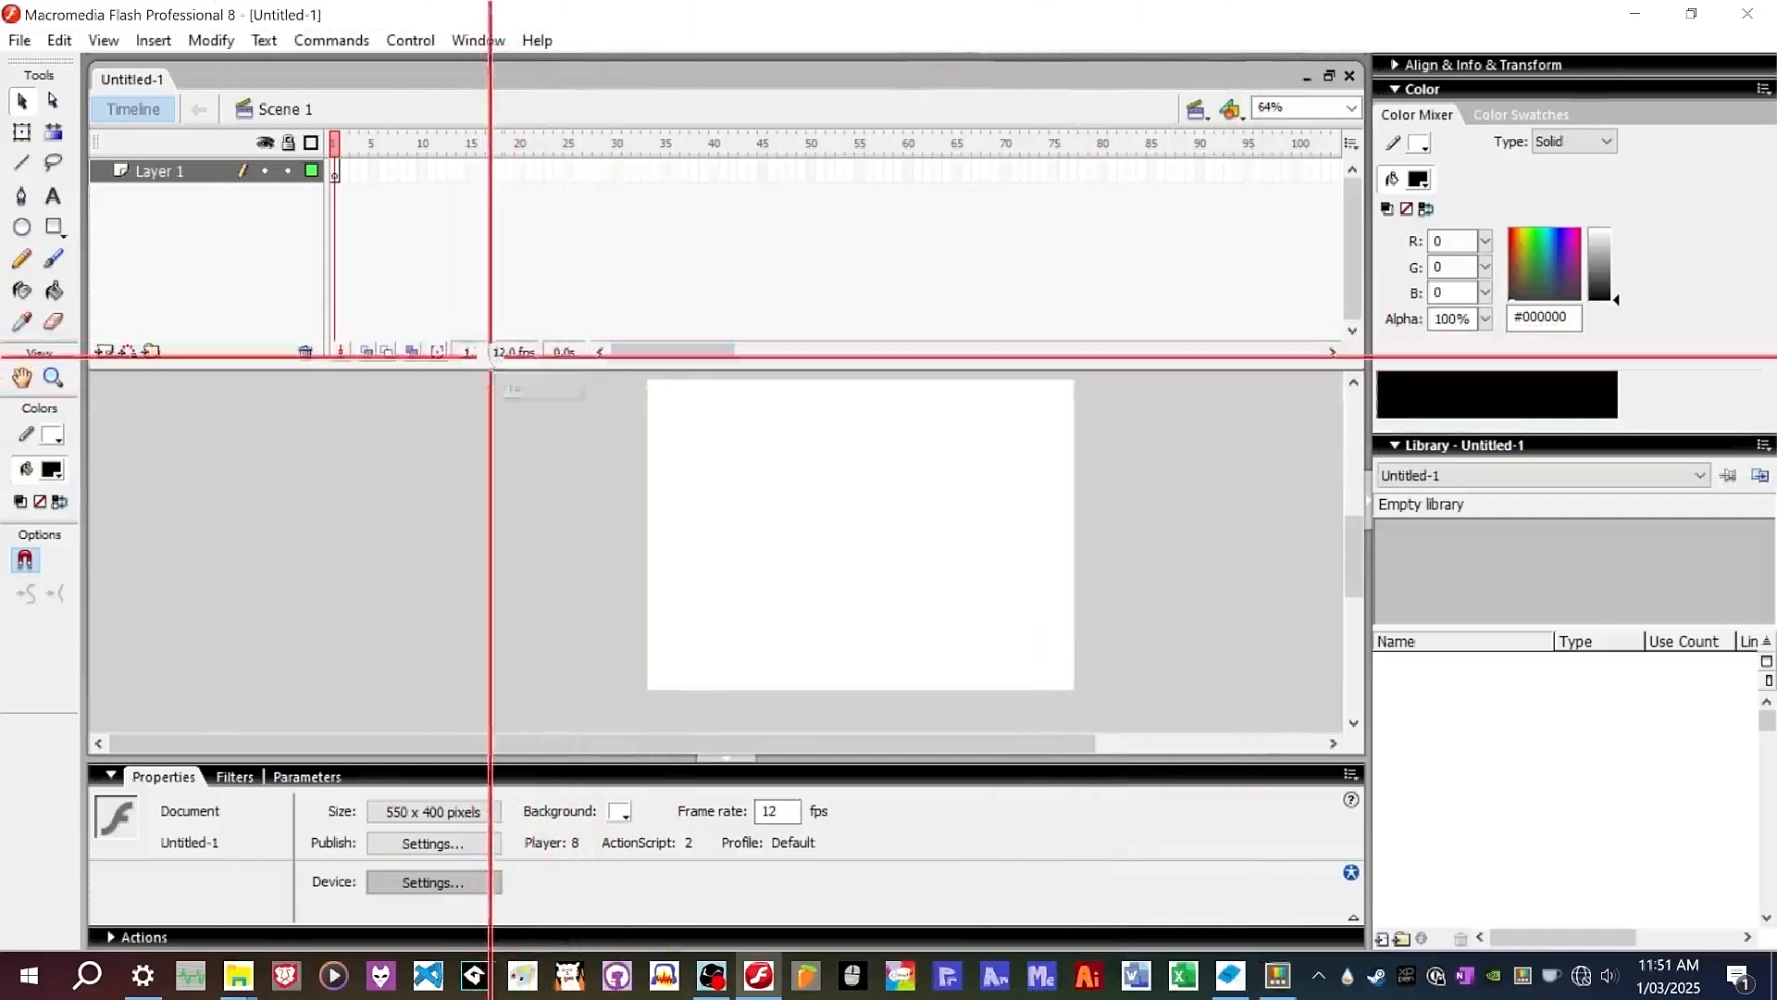
Open the document properties and set the frame rate to 24 fps.
{"action": "double_click", "coordinate": [518, 353]}
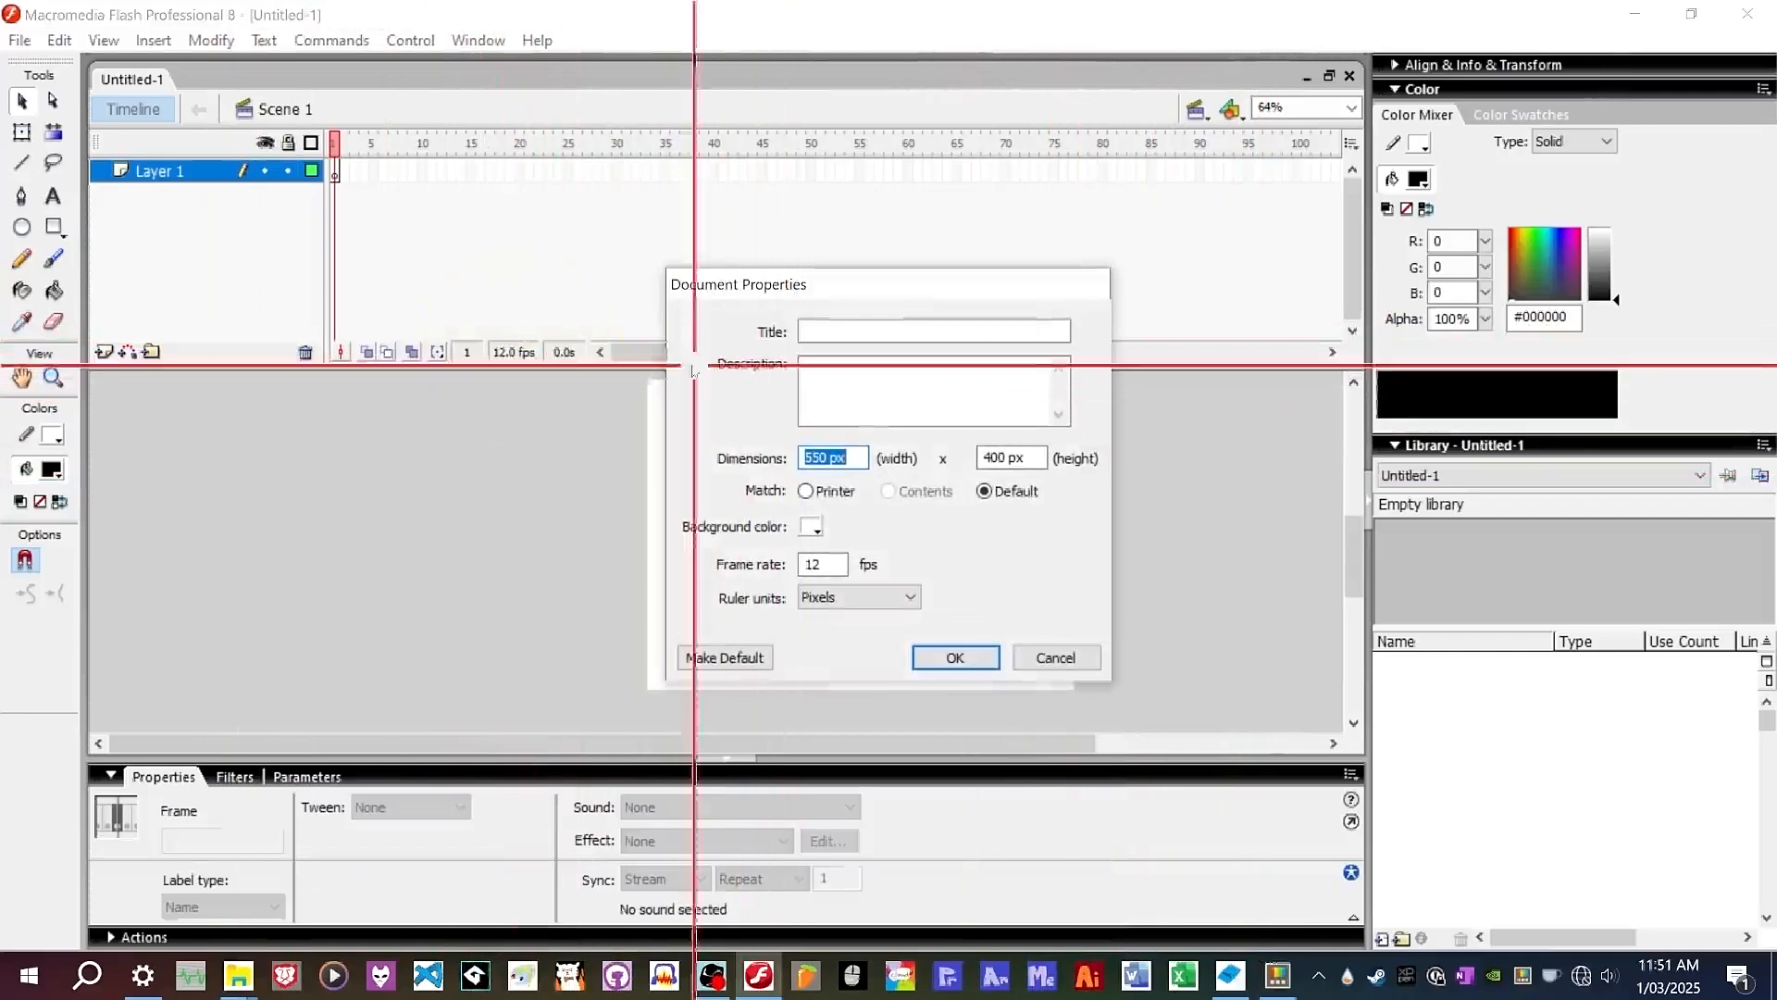
{"action": "left_click", "coordinate": [512, 352]}
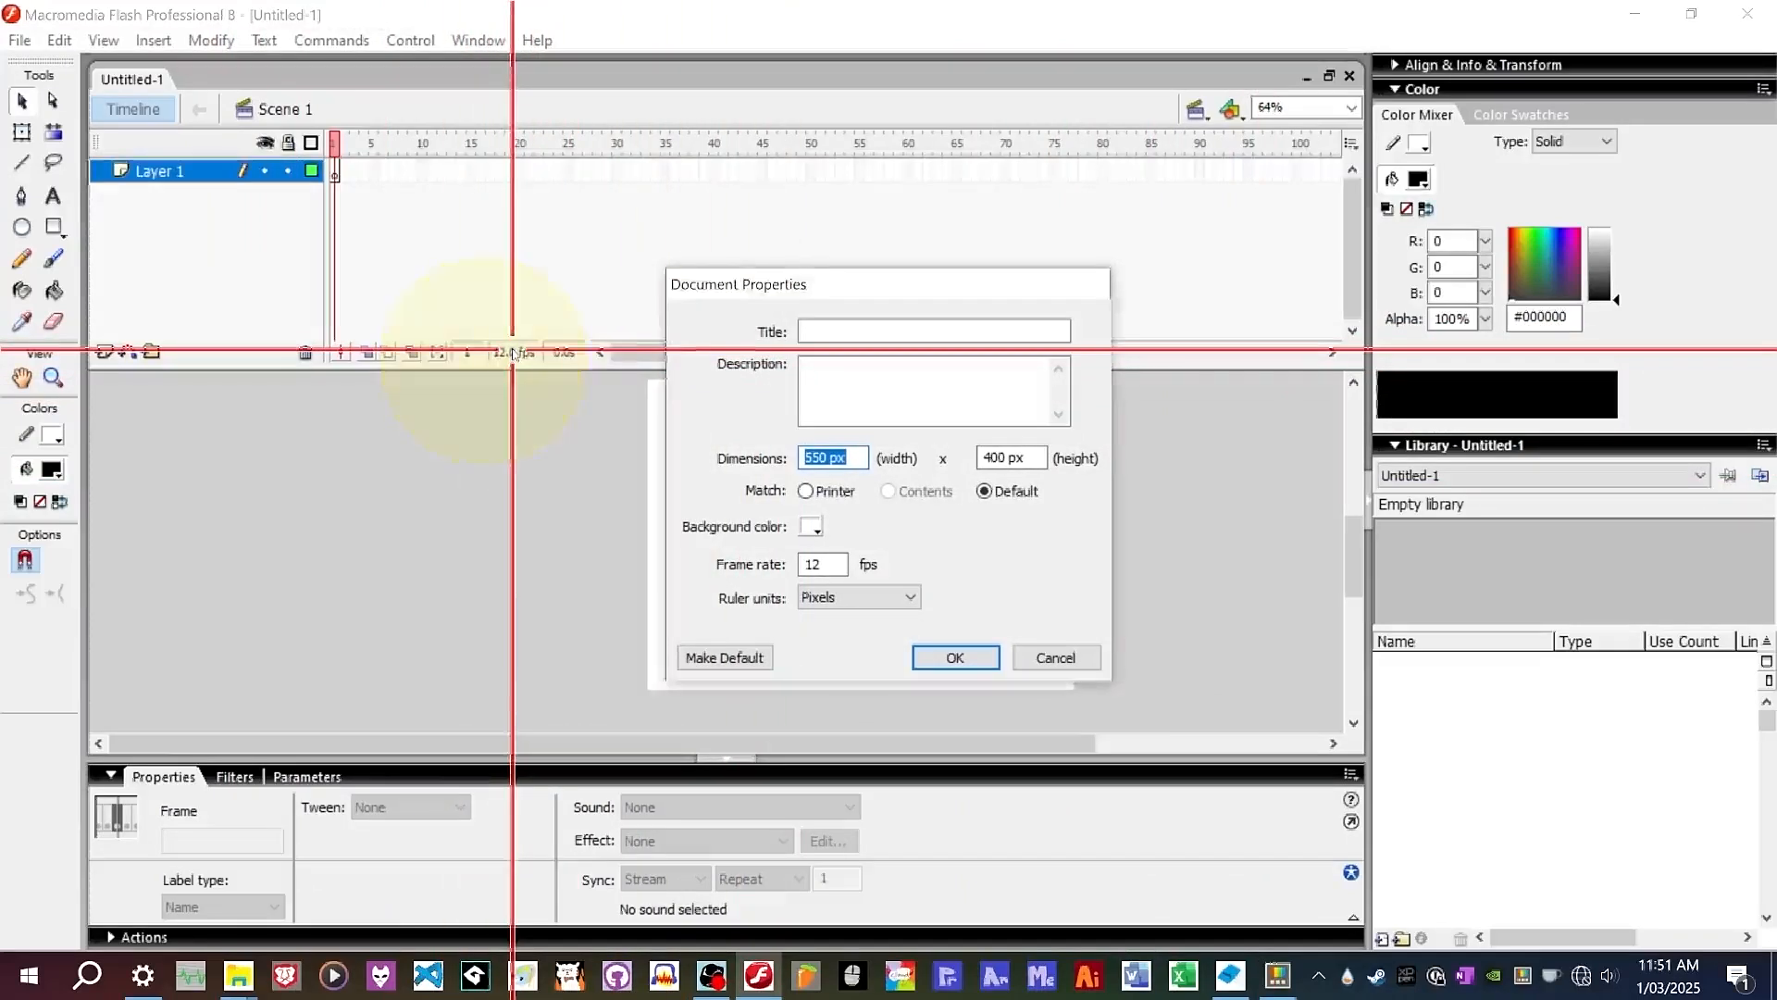
{"action": "mouse_move", "coordinate": [866, 286]}
{"action": "left_mouse_down"}
{"action": "mouse_move", "coordinate": [845, 373]}
{"action": "mouse_move", "coordinate": [878, 310]}
{"action": "left_mouse_up"}
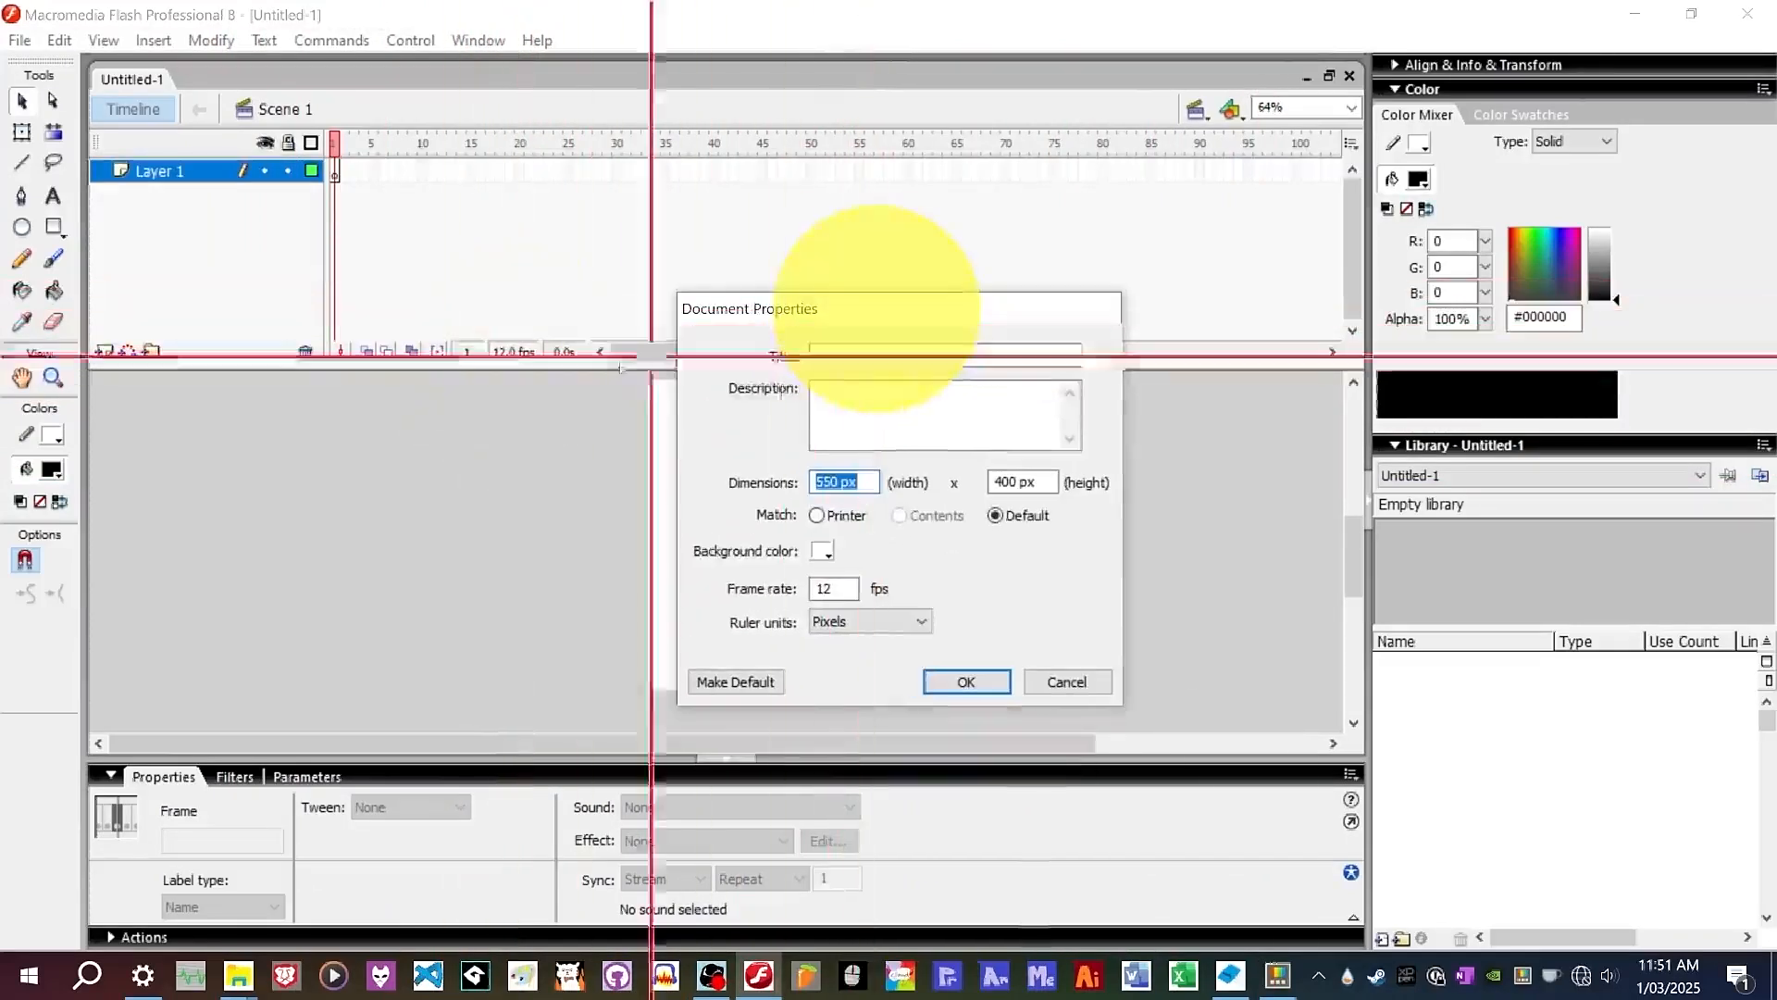
{"action": "left_click_drag", "start_coordinate": [992, 317], "coordinate": [974, 277]}
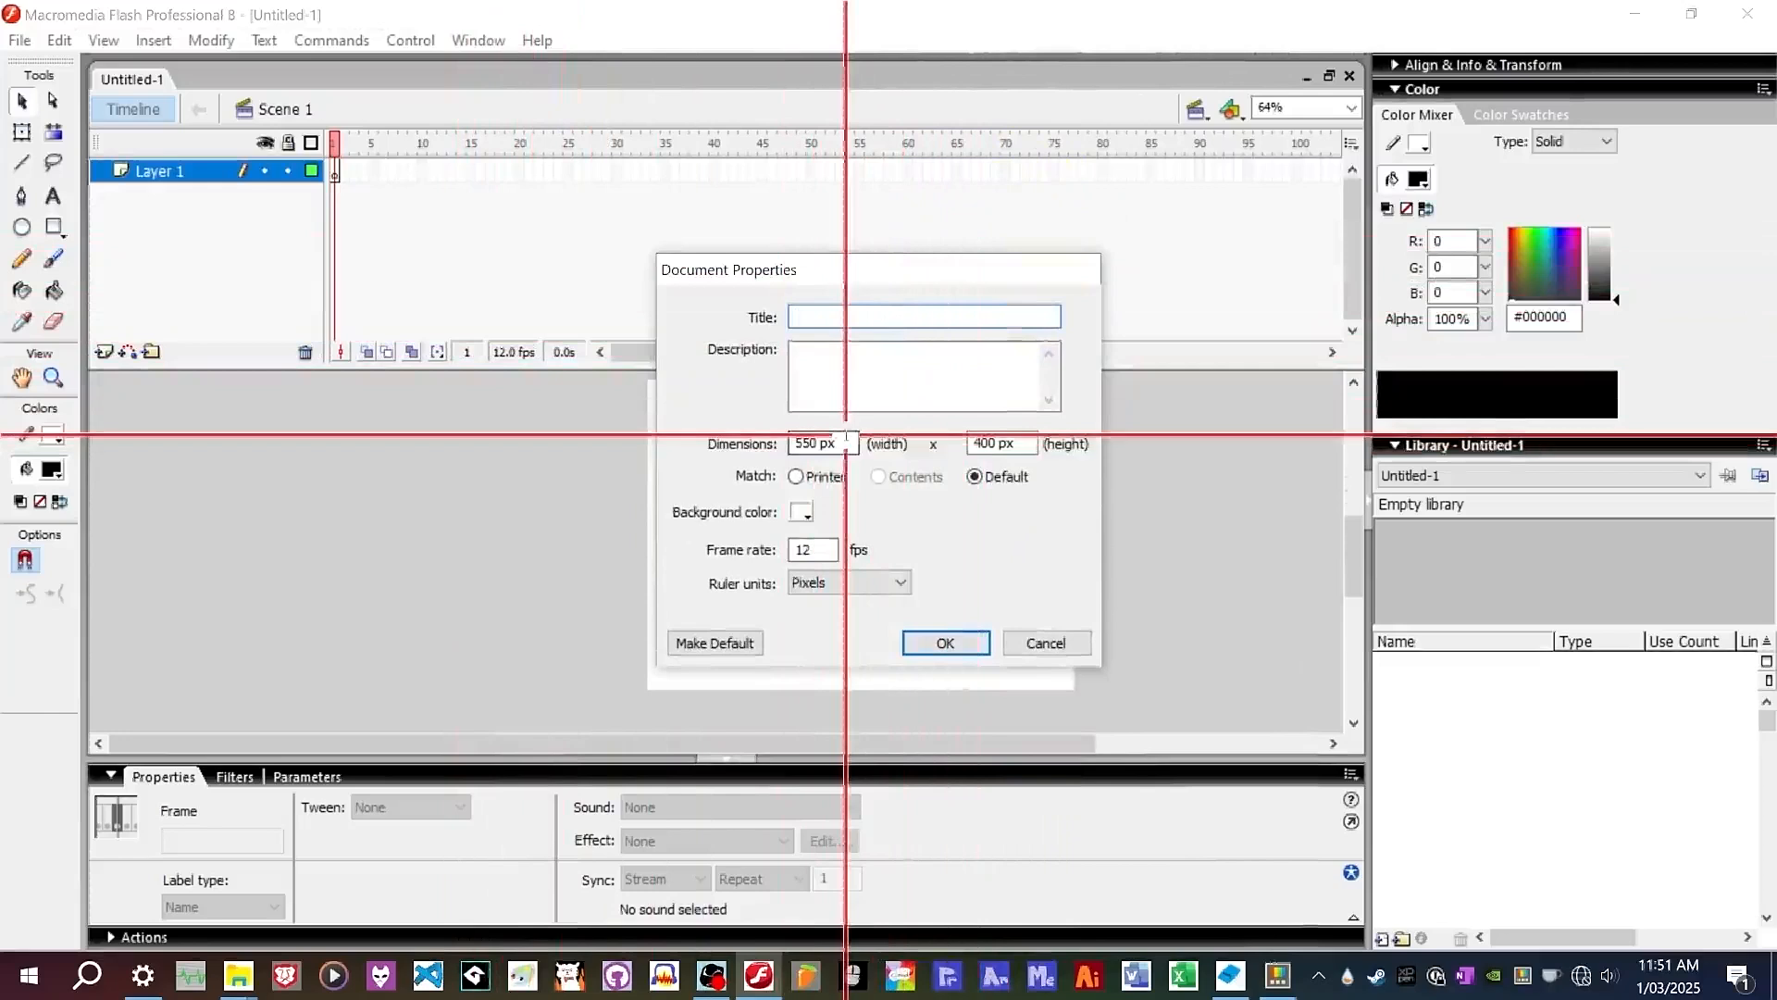
{"action": "left_click_drag", "start_coordinate": [841, 447], "coordinate": [877, 416]}
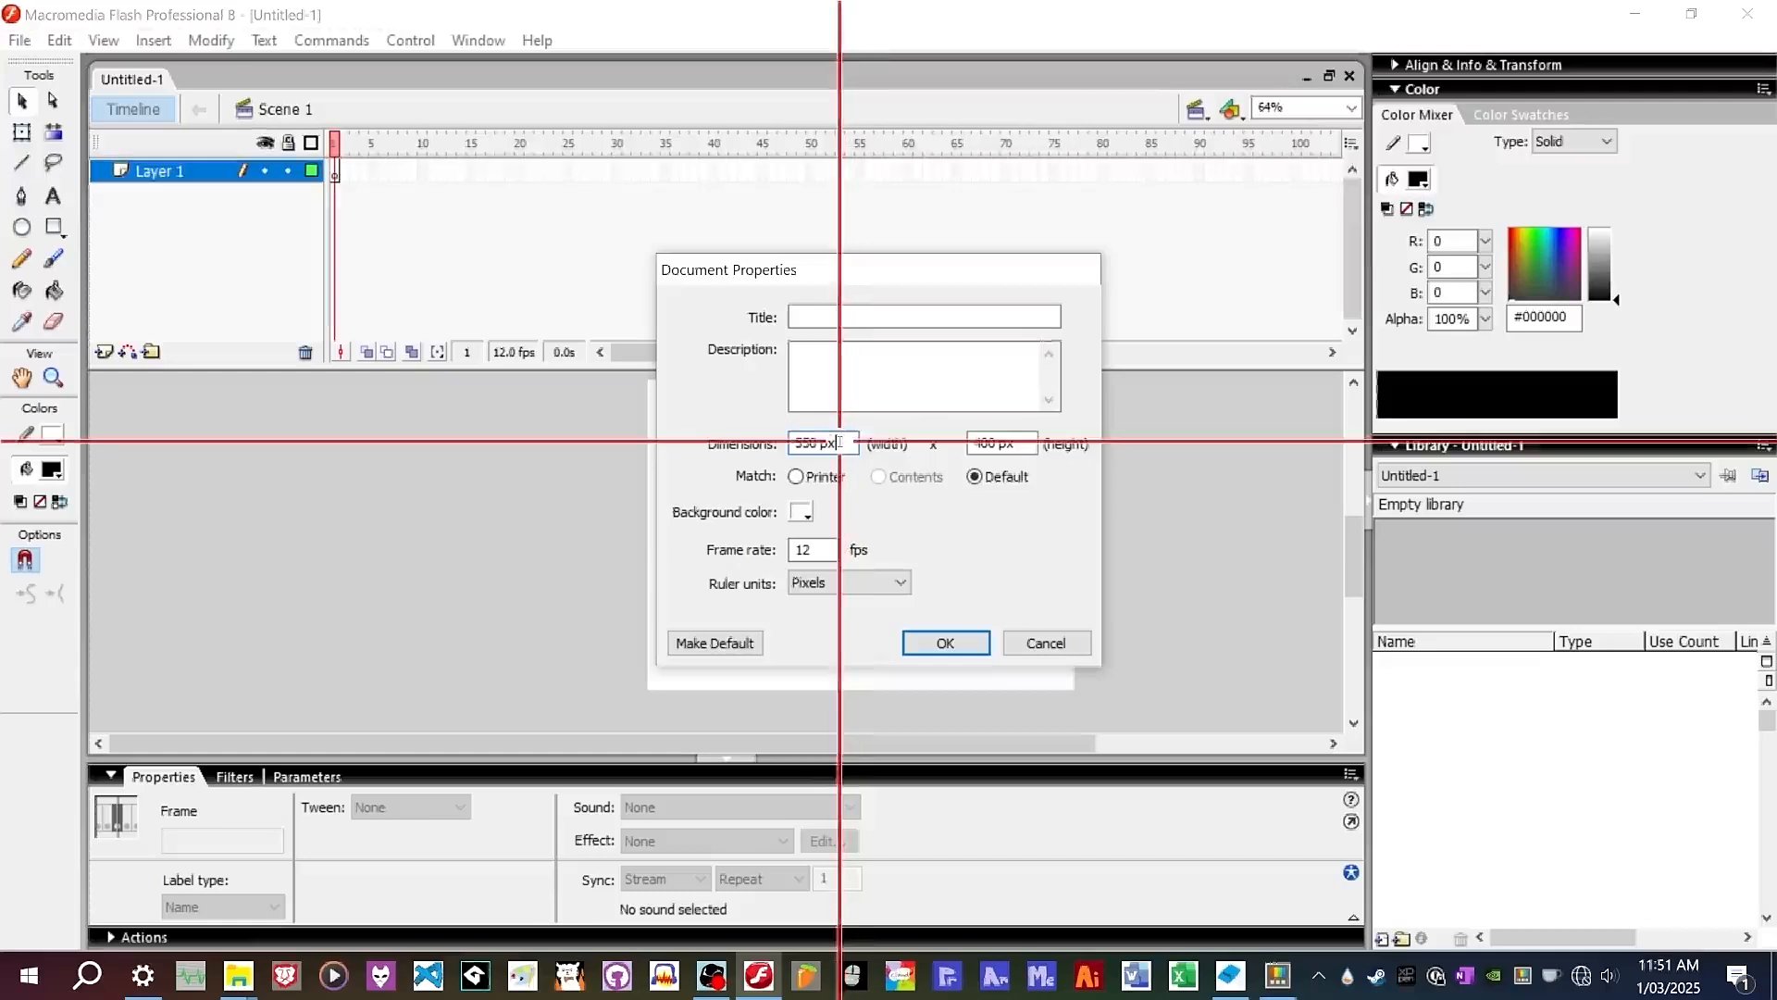
{"action": "double_click", "coordinate": [814, 550]}
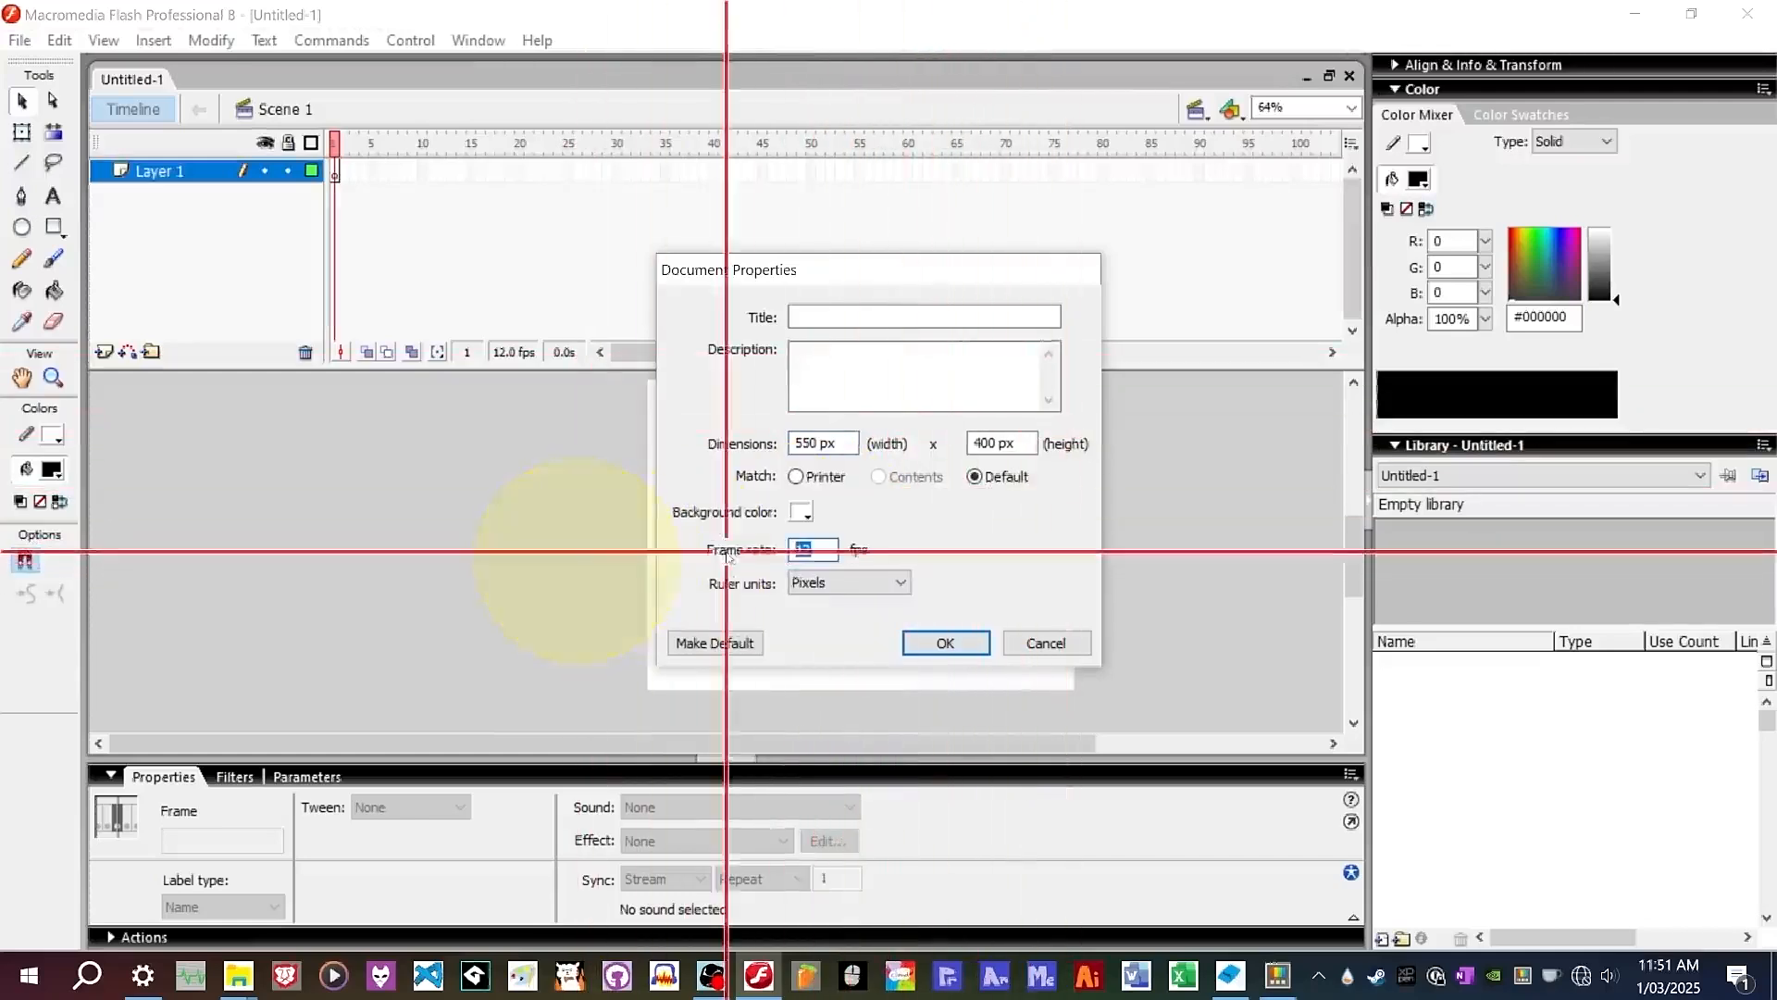
{"action": "type", "text": "24"}
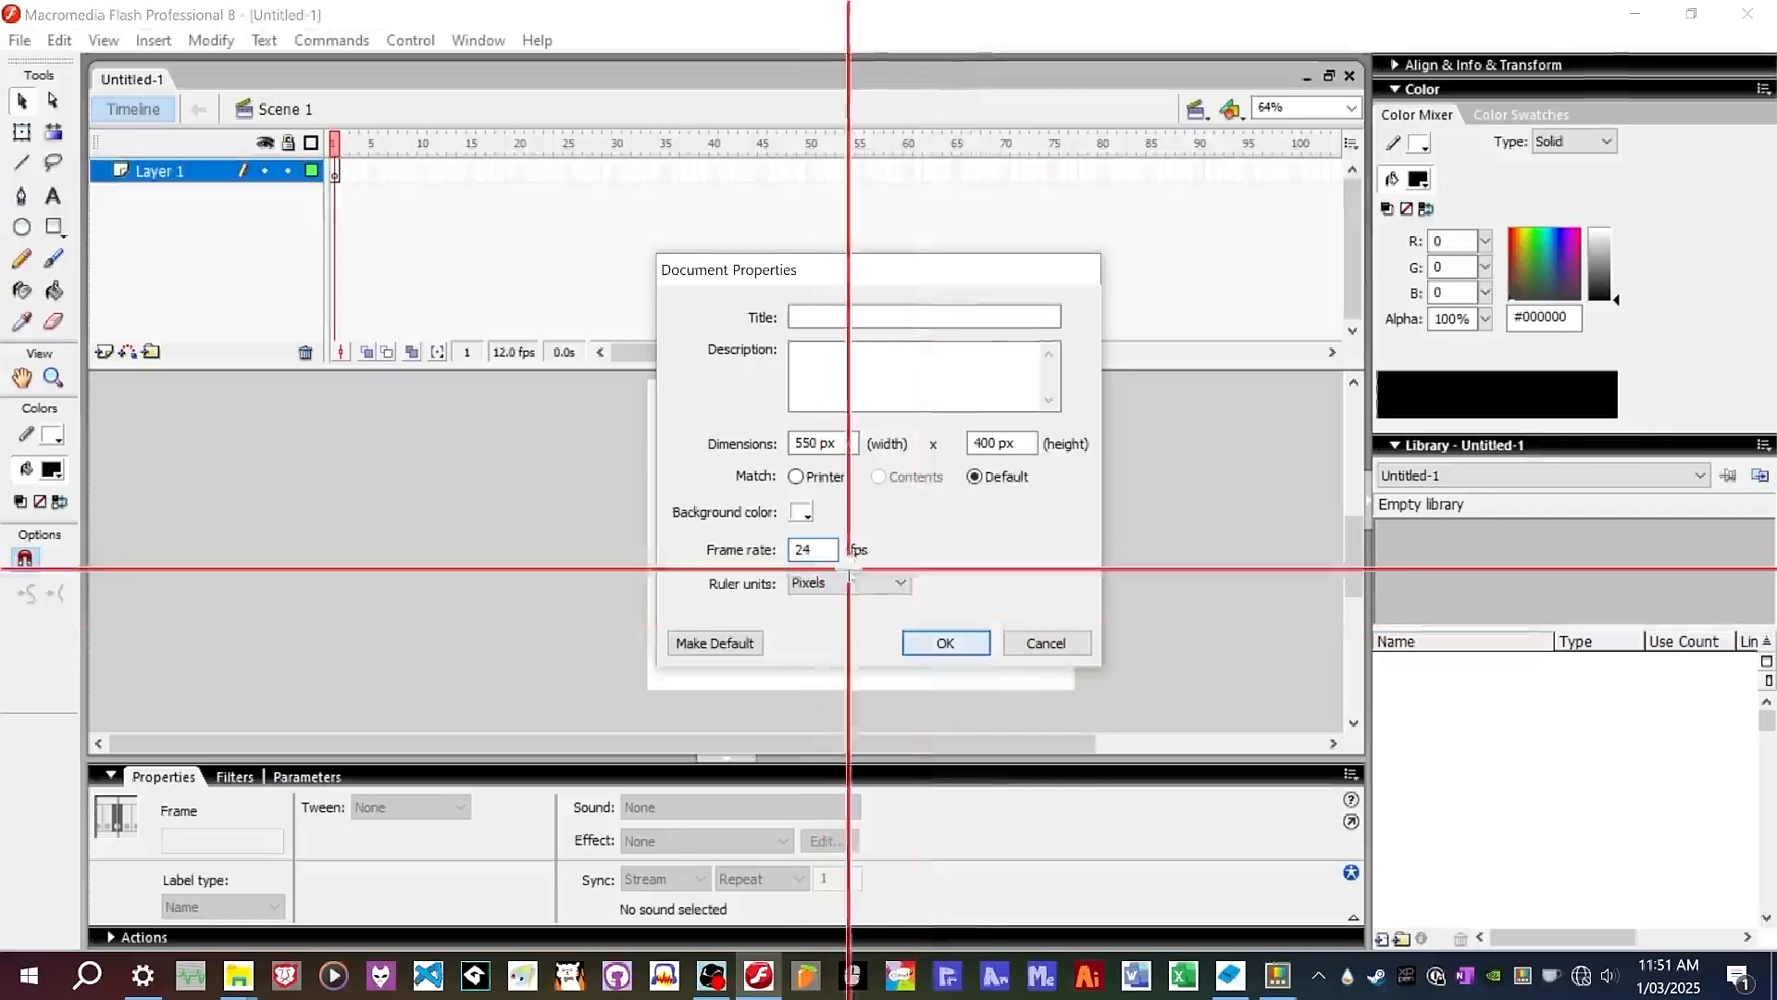
{"action": "left_click_drag", "start_coordinate": [823, 547], "coordinate": [746, 562]}
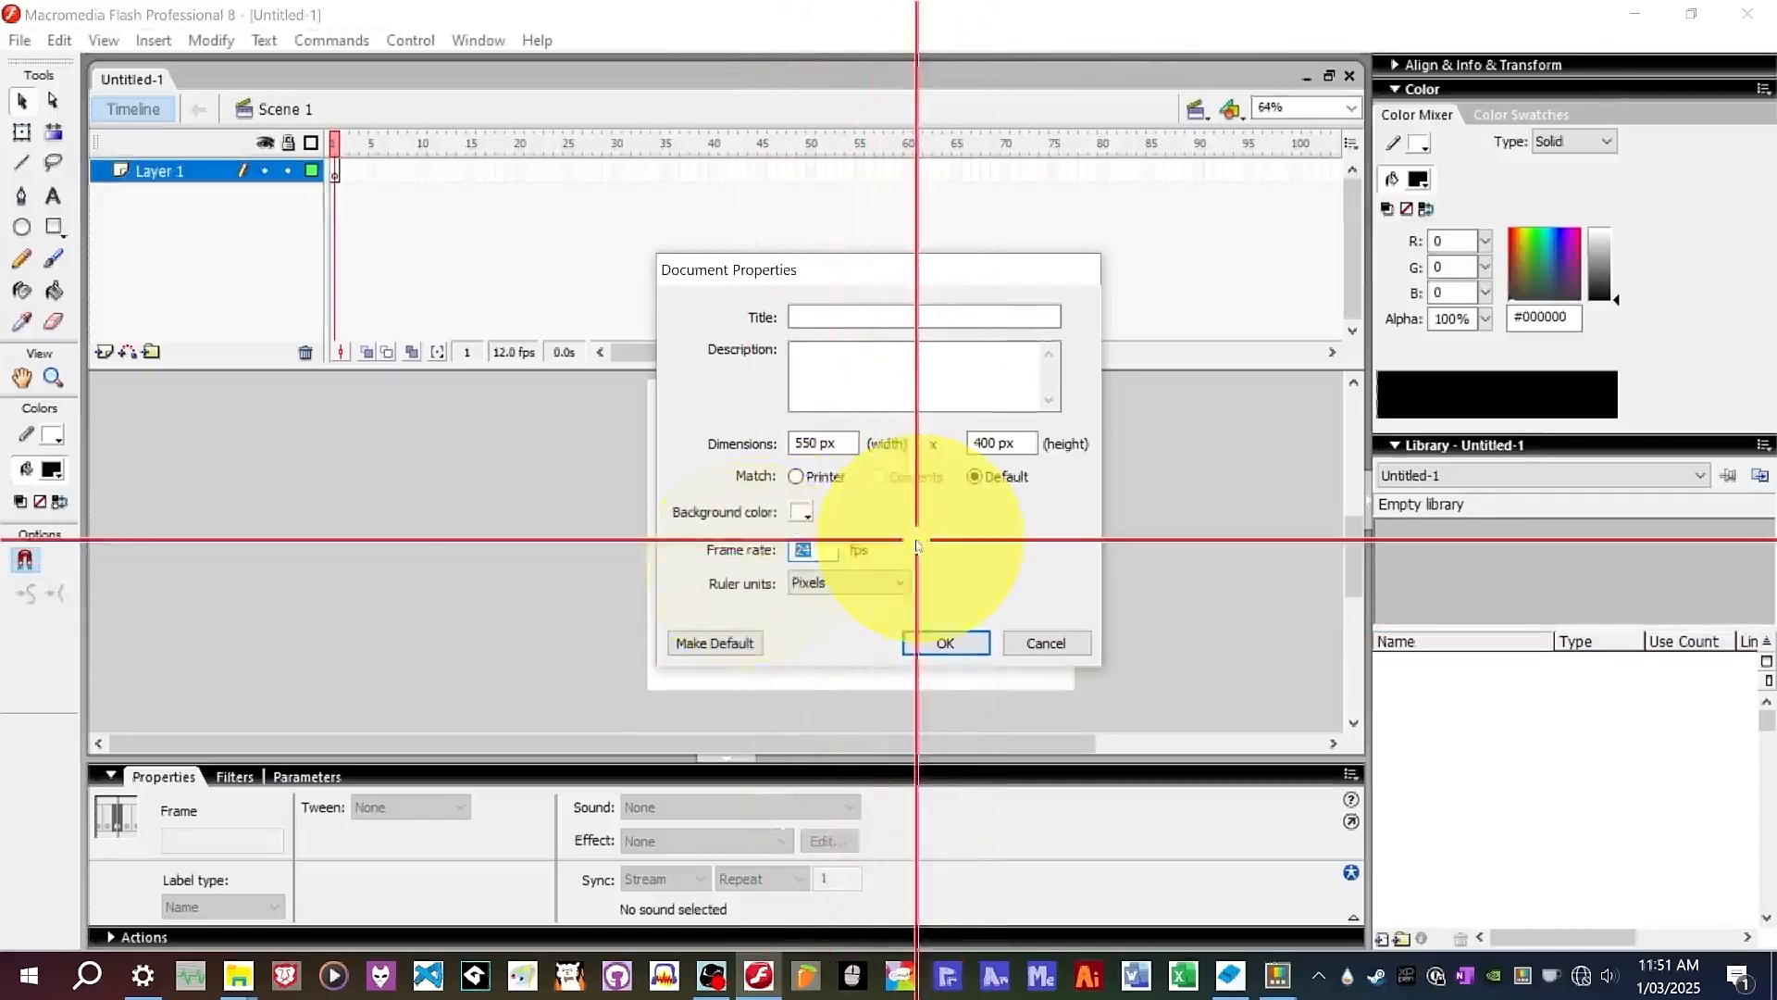
{"action": "left_click", "coordinate": [811, 550]}
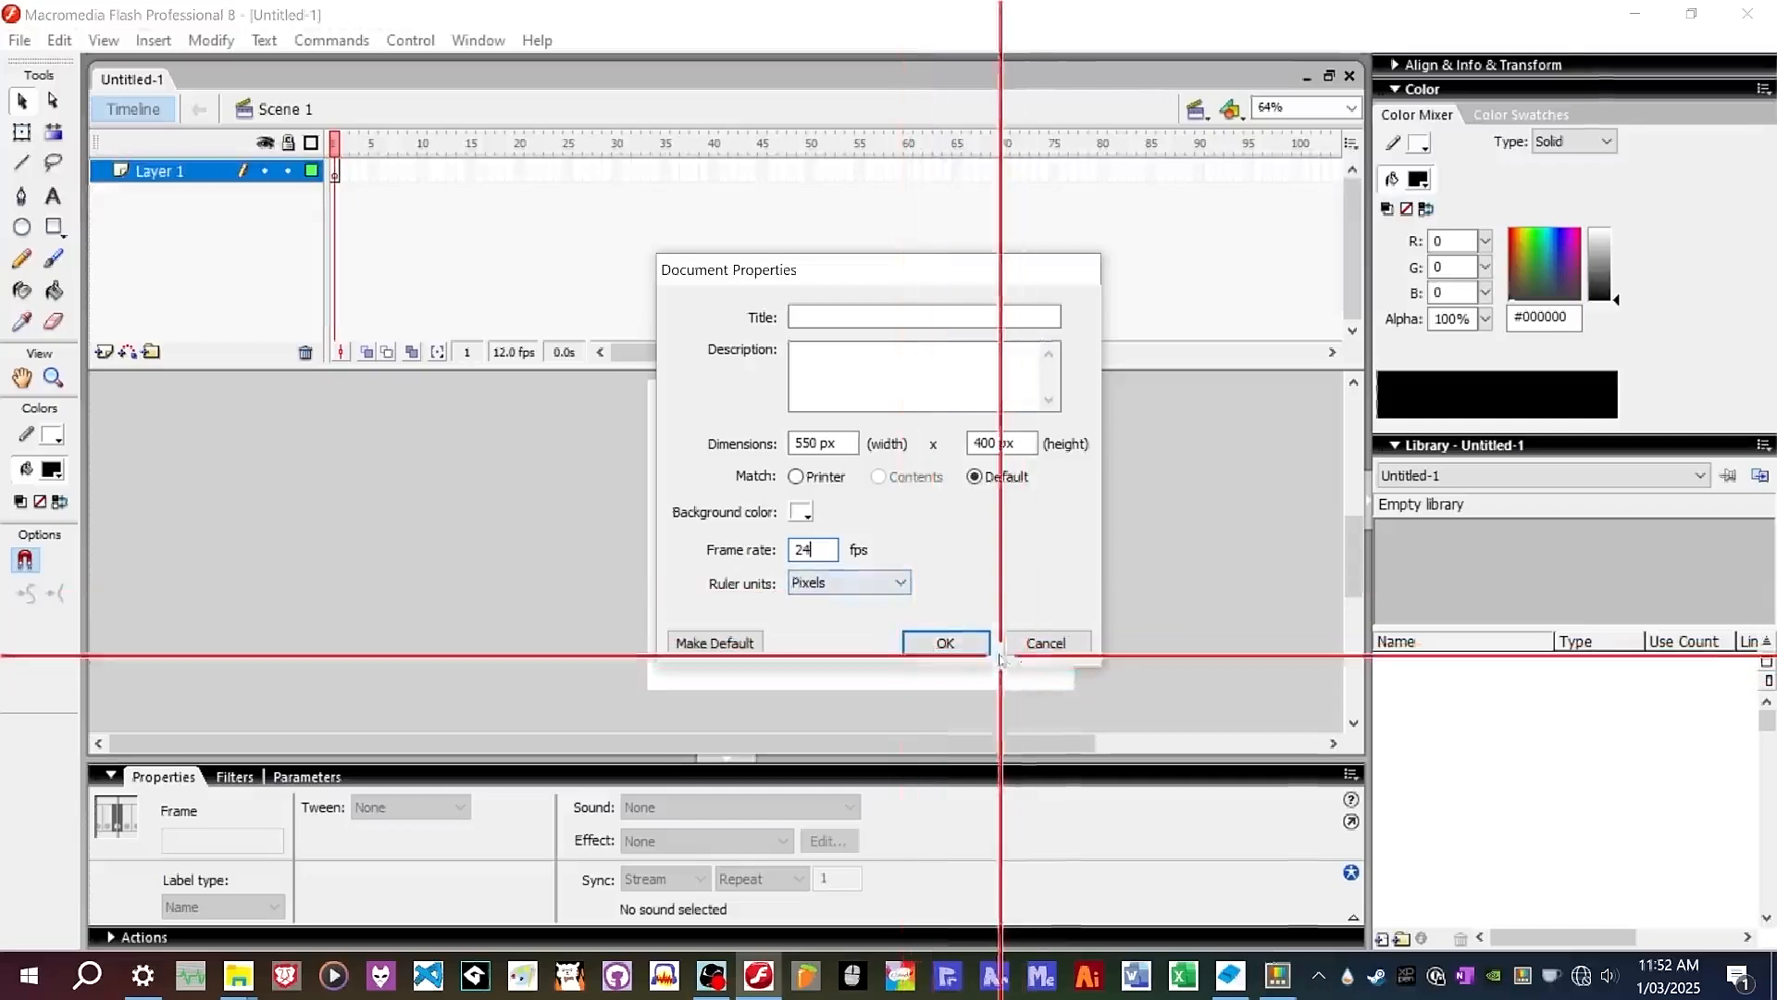
{"action": "left_click", "coordinate": [923, 643]}
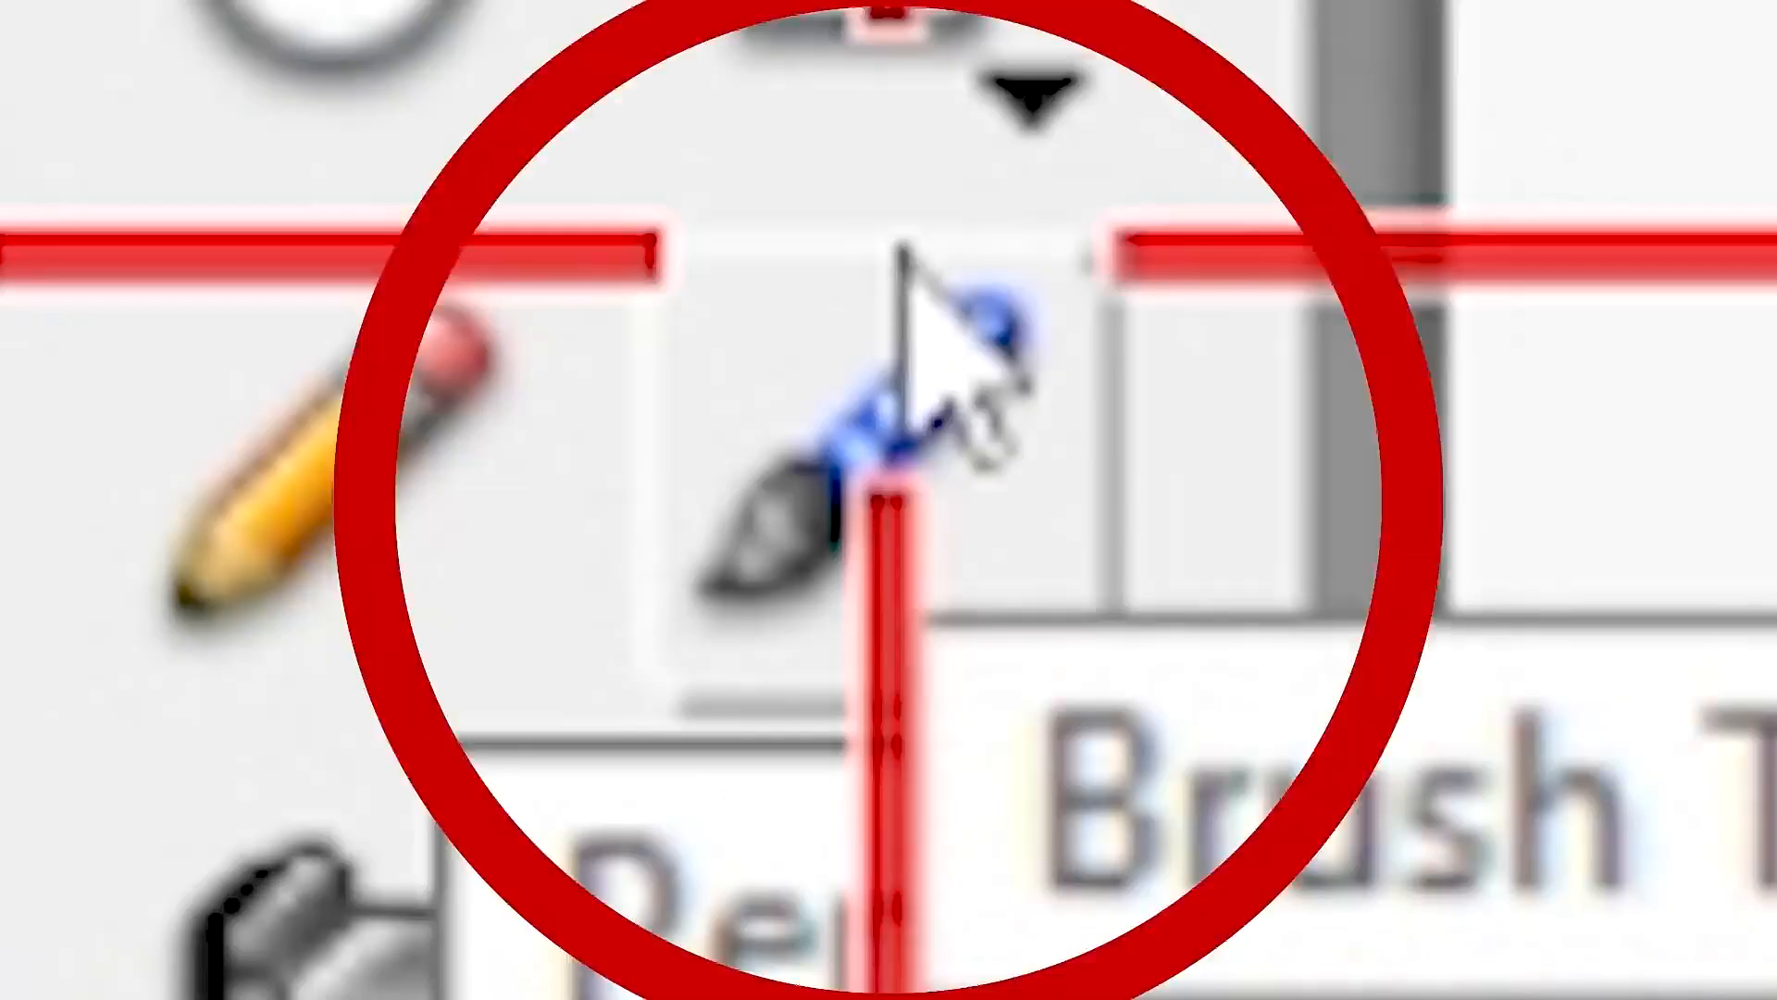
Select the Brush tool and choose its brush size and shape options.
{"action": "left_click", "coordinate": [51, 259]}
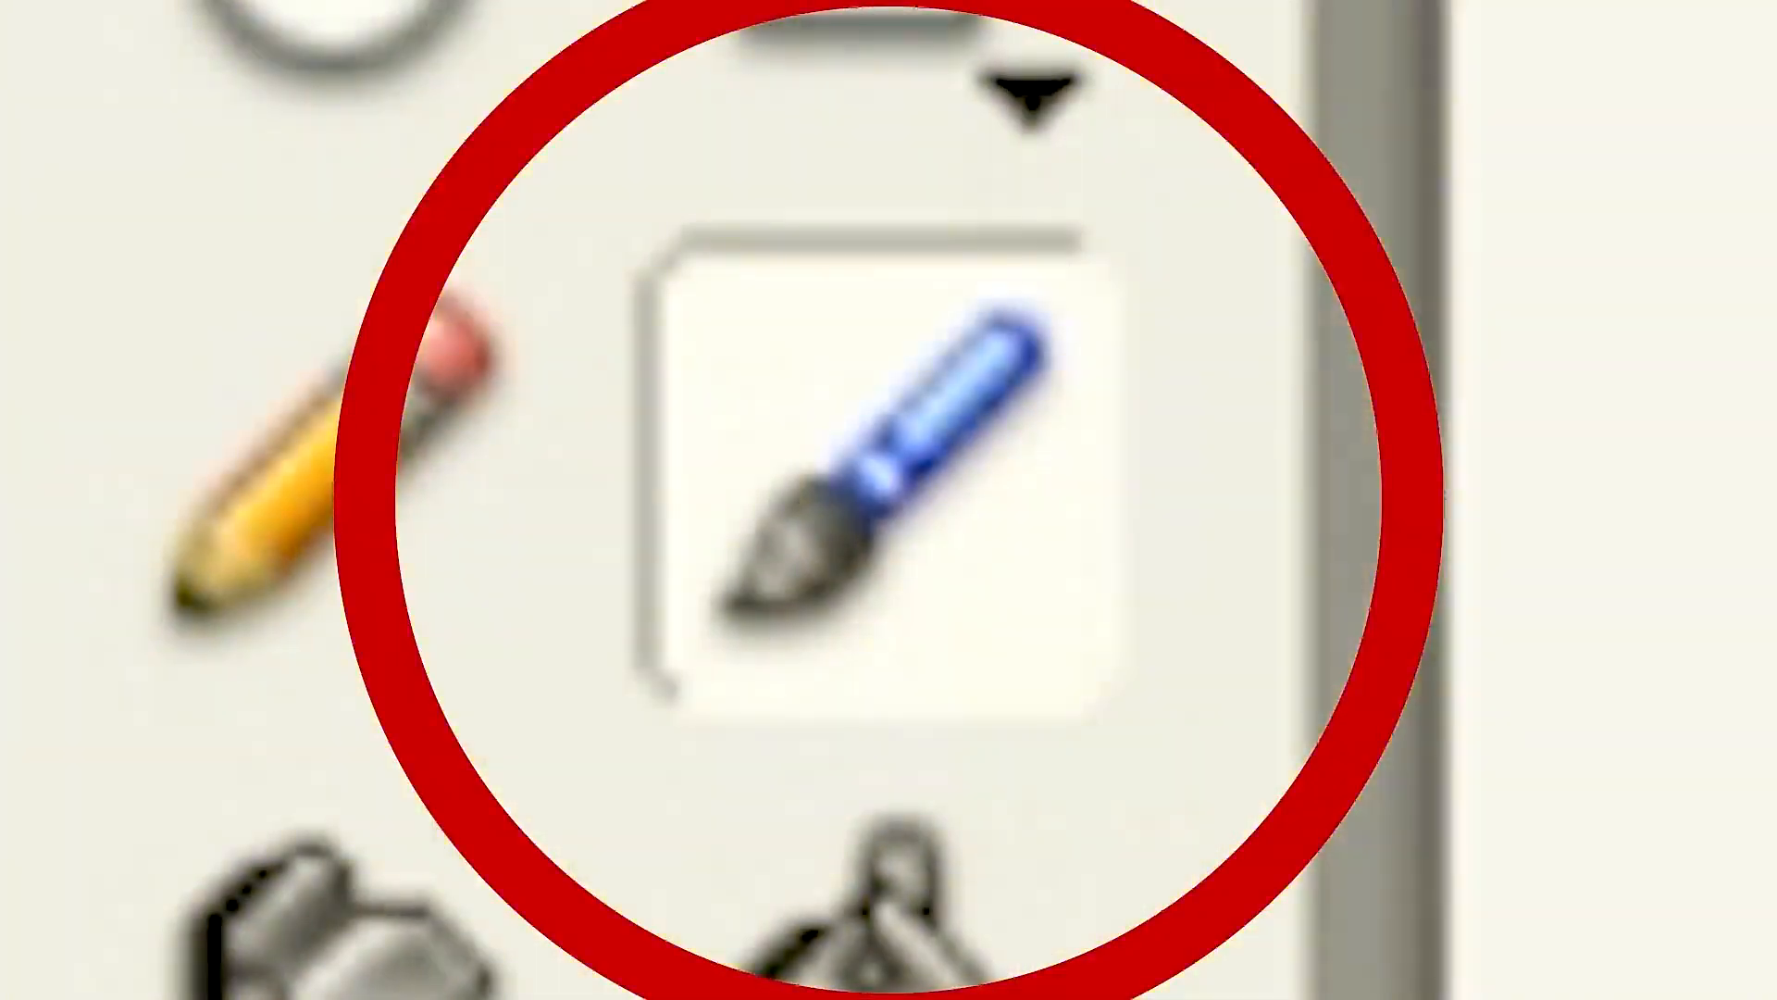
{"action": "left_click", "coordinate": [61, 624]}
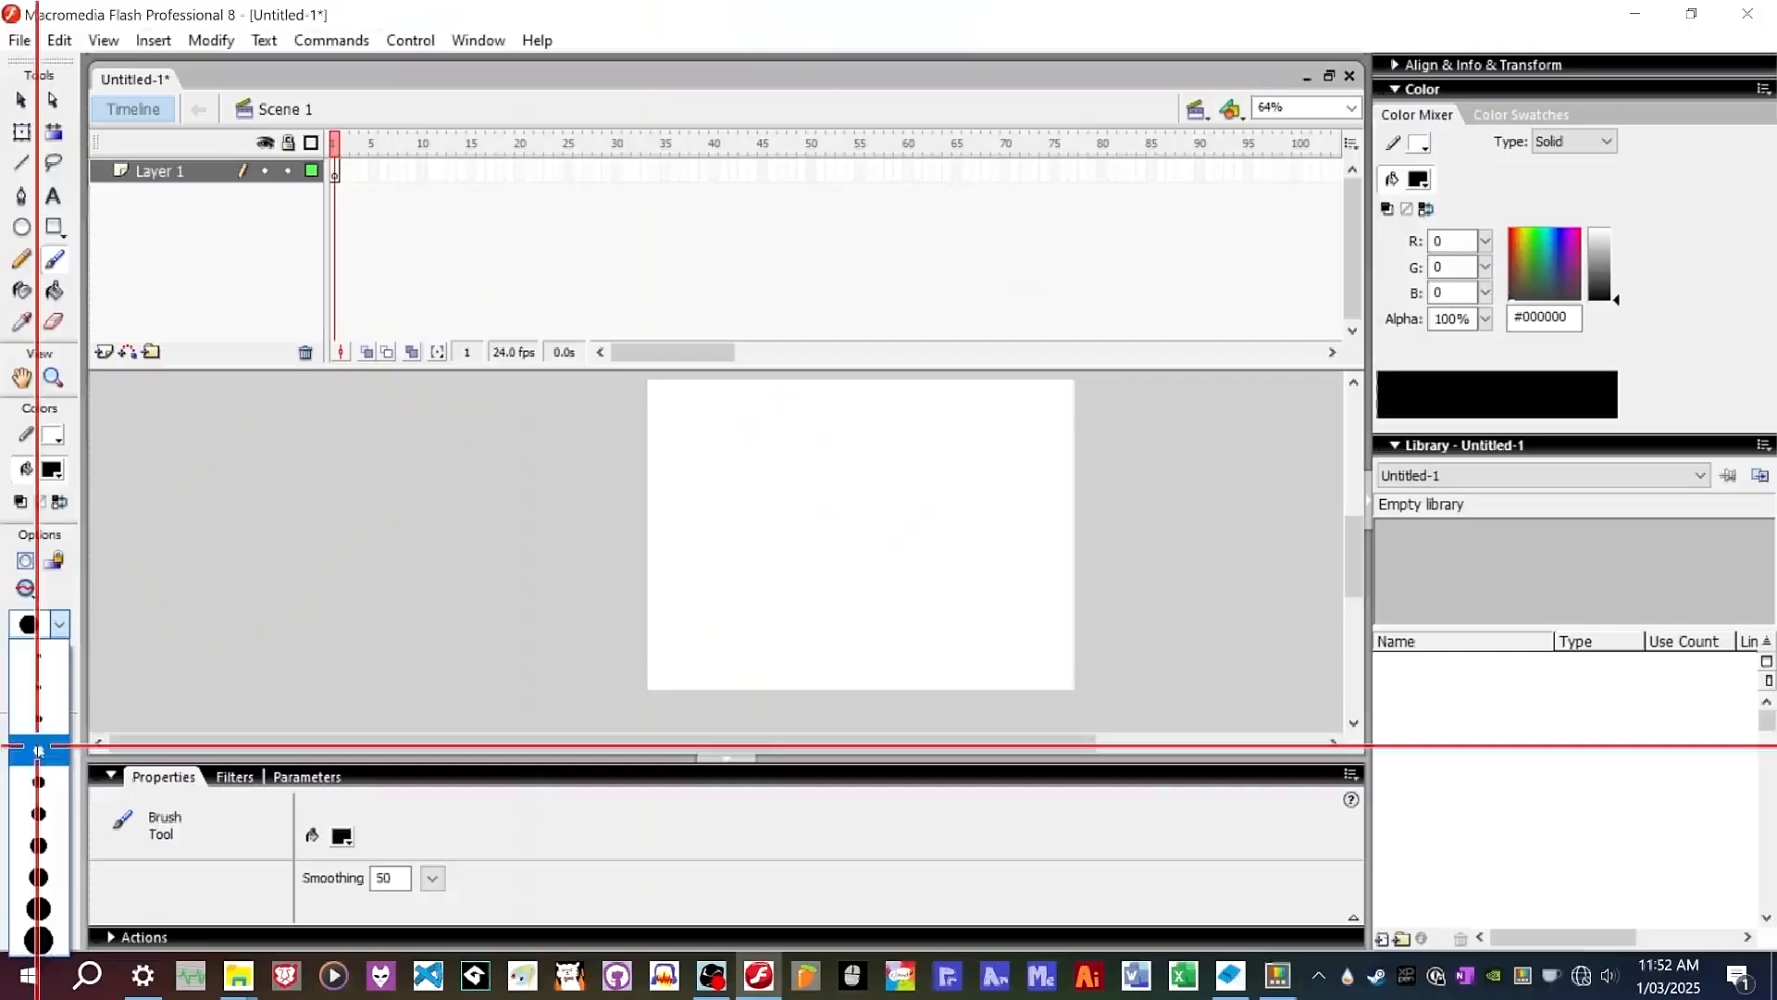
{"action": "left_click", "coordinate": [40, 687]}
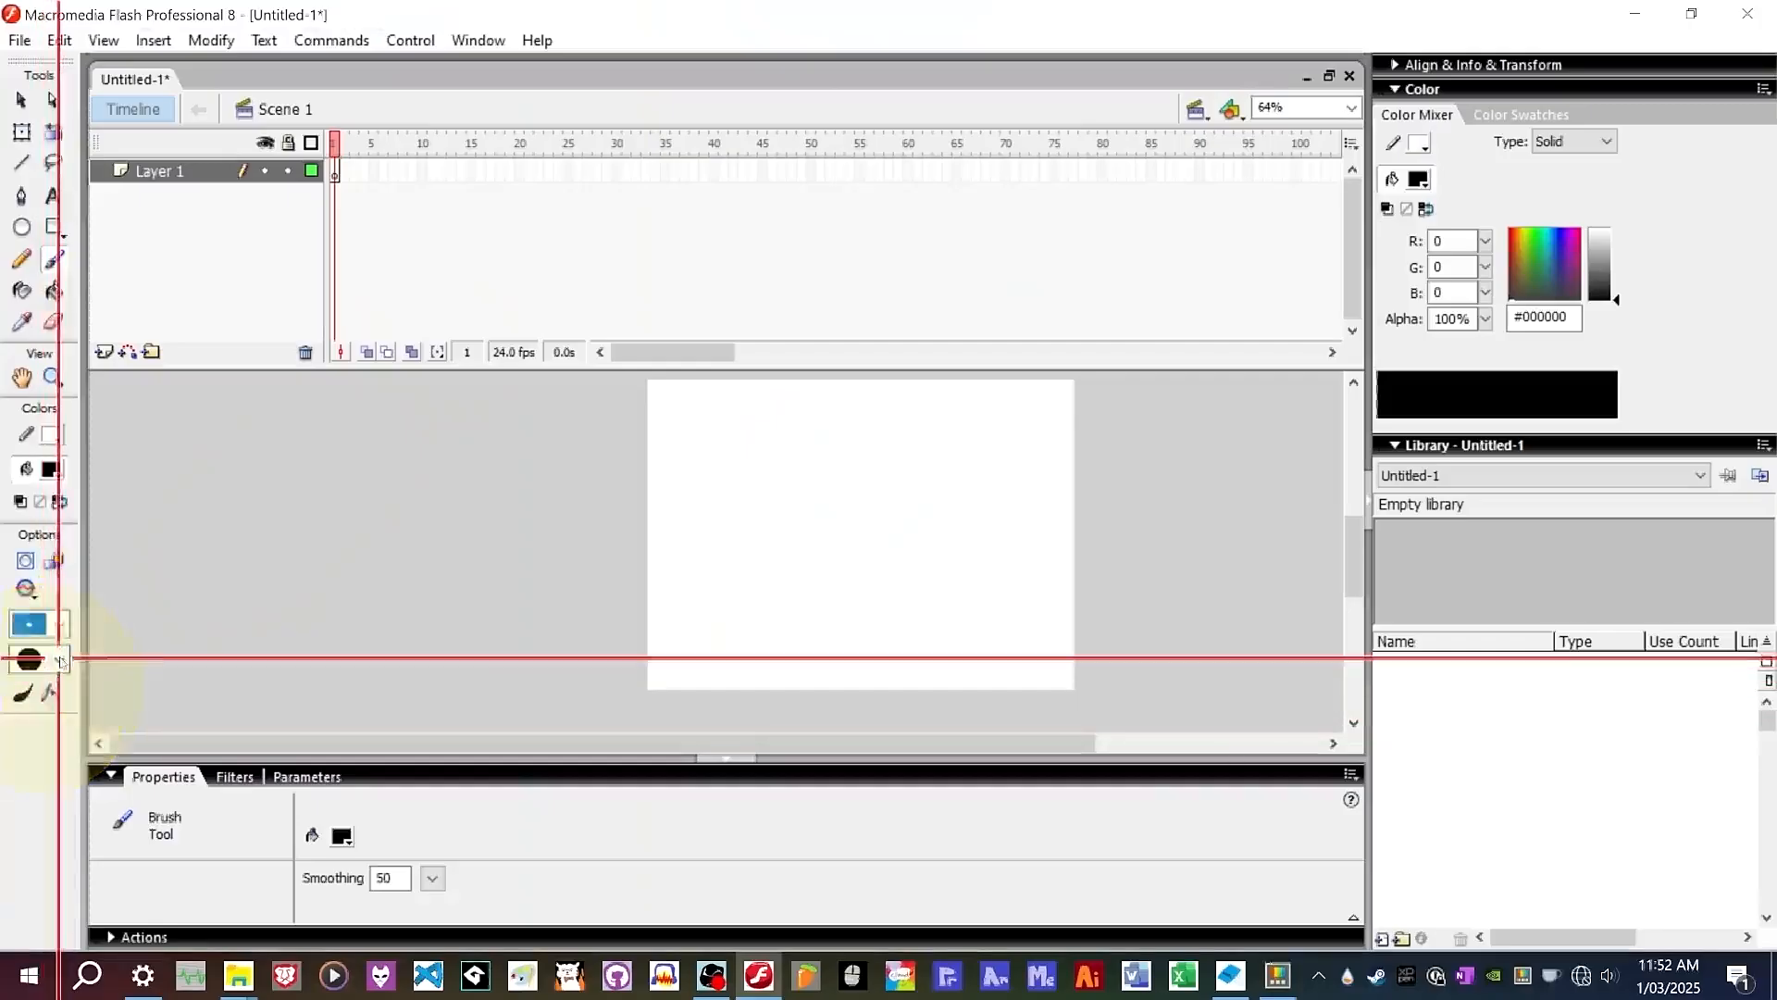
{"action": "left_click", "coordinate": [58, 658]}
{"action": "left_click", "coordinate": [45, 793]}
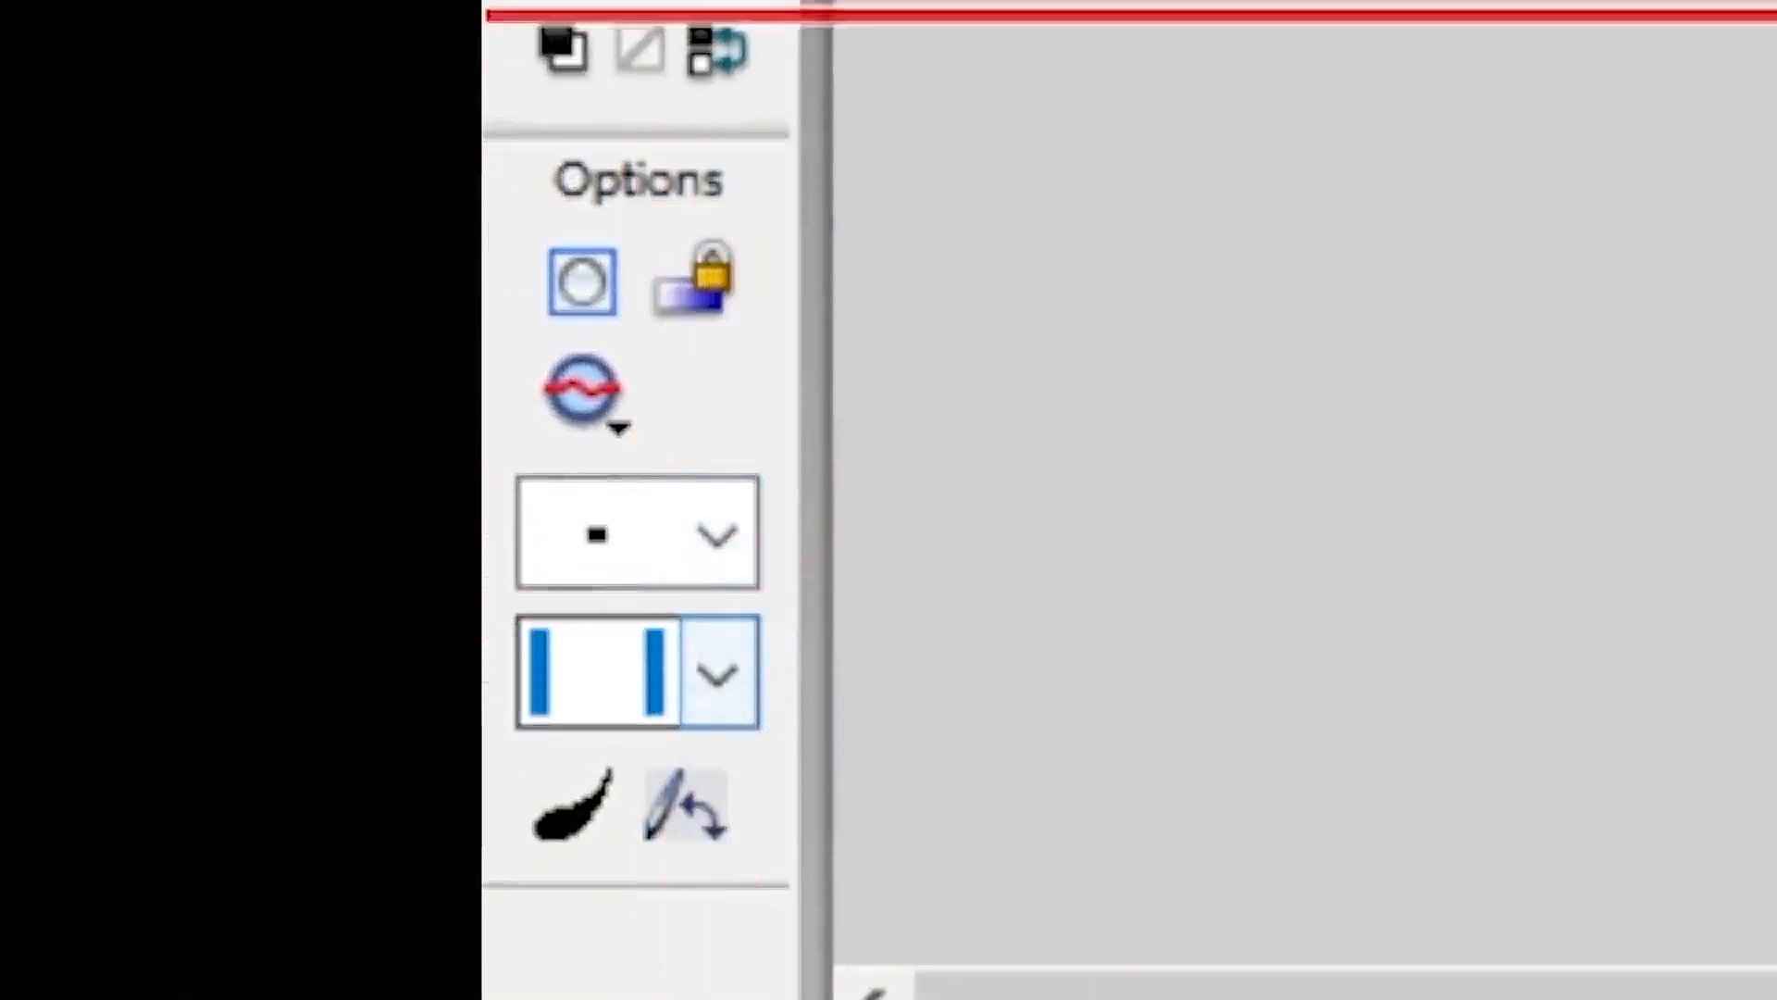
{"action": "left_click", "coordinate": [1768, 111]}
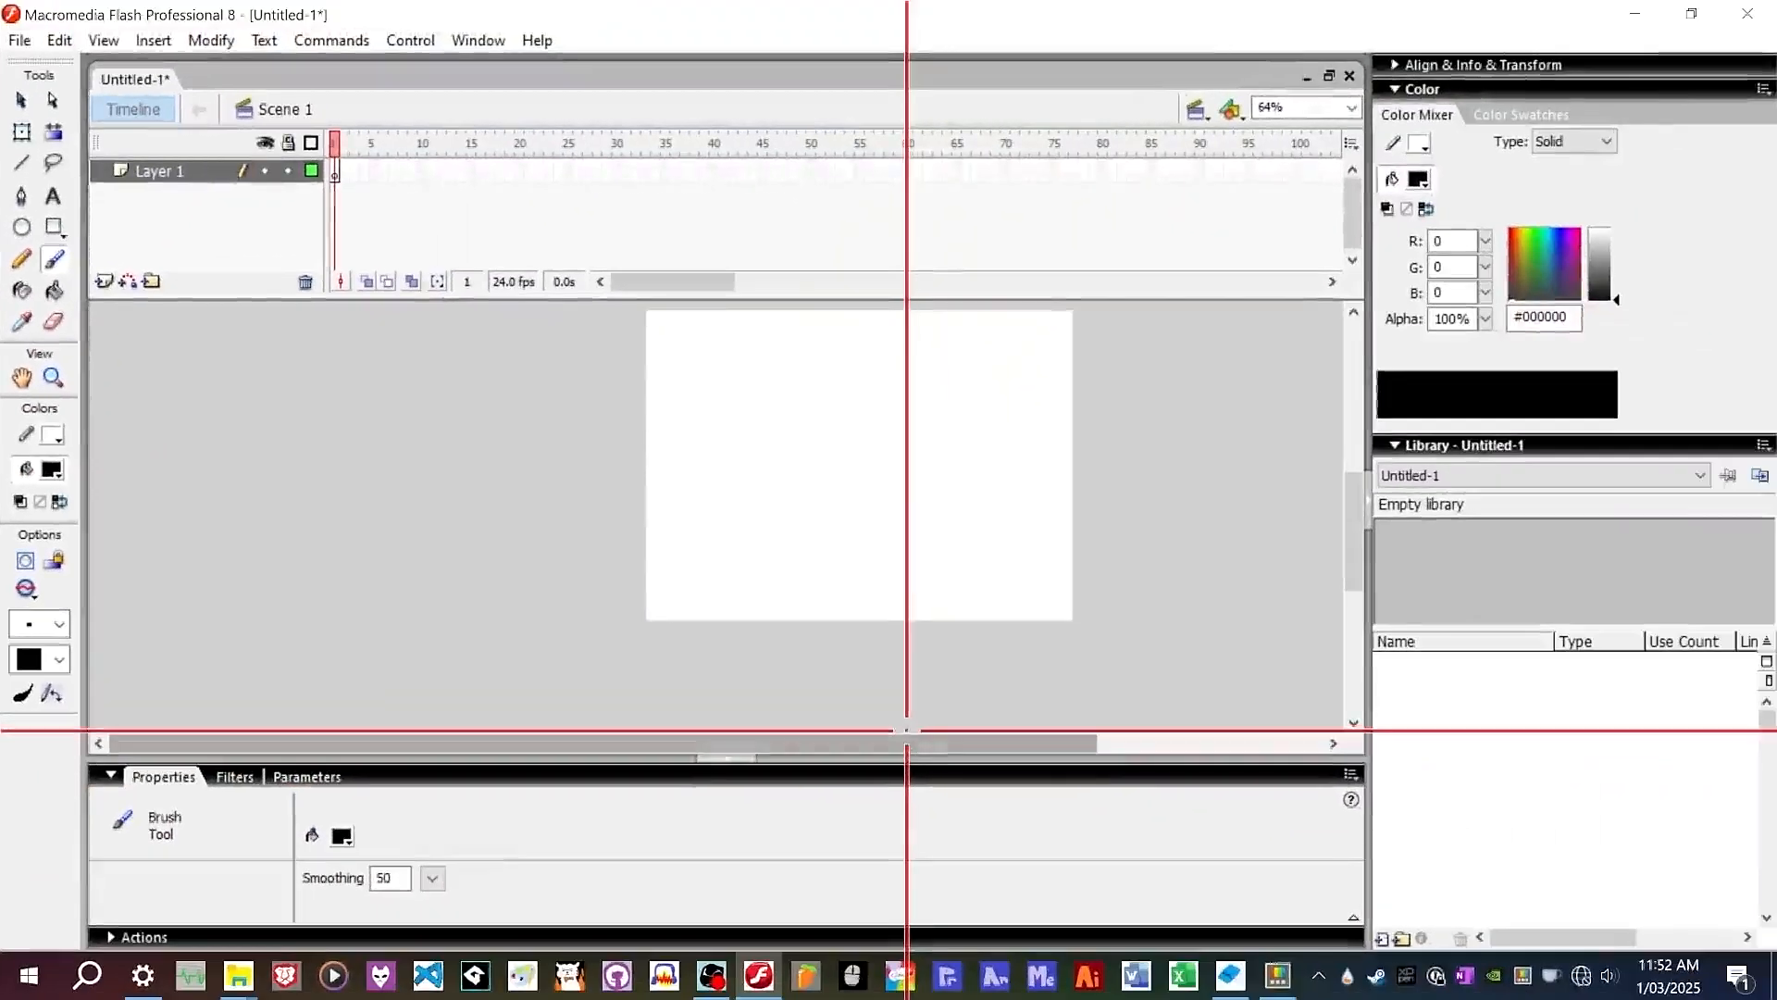
{"action": "scroll", "coordinate": [884, 400], "scroll_direction": "up", "scroll_amount": 3}
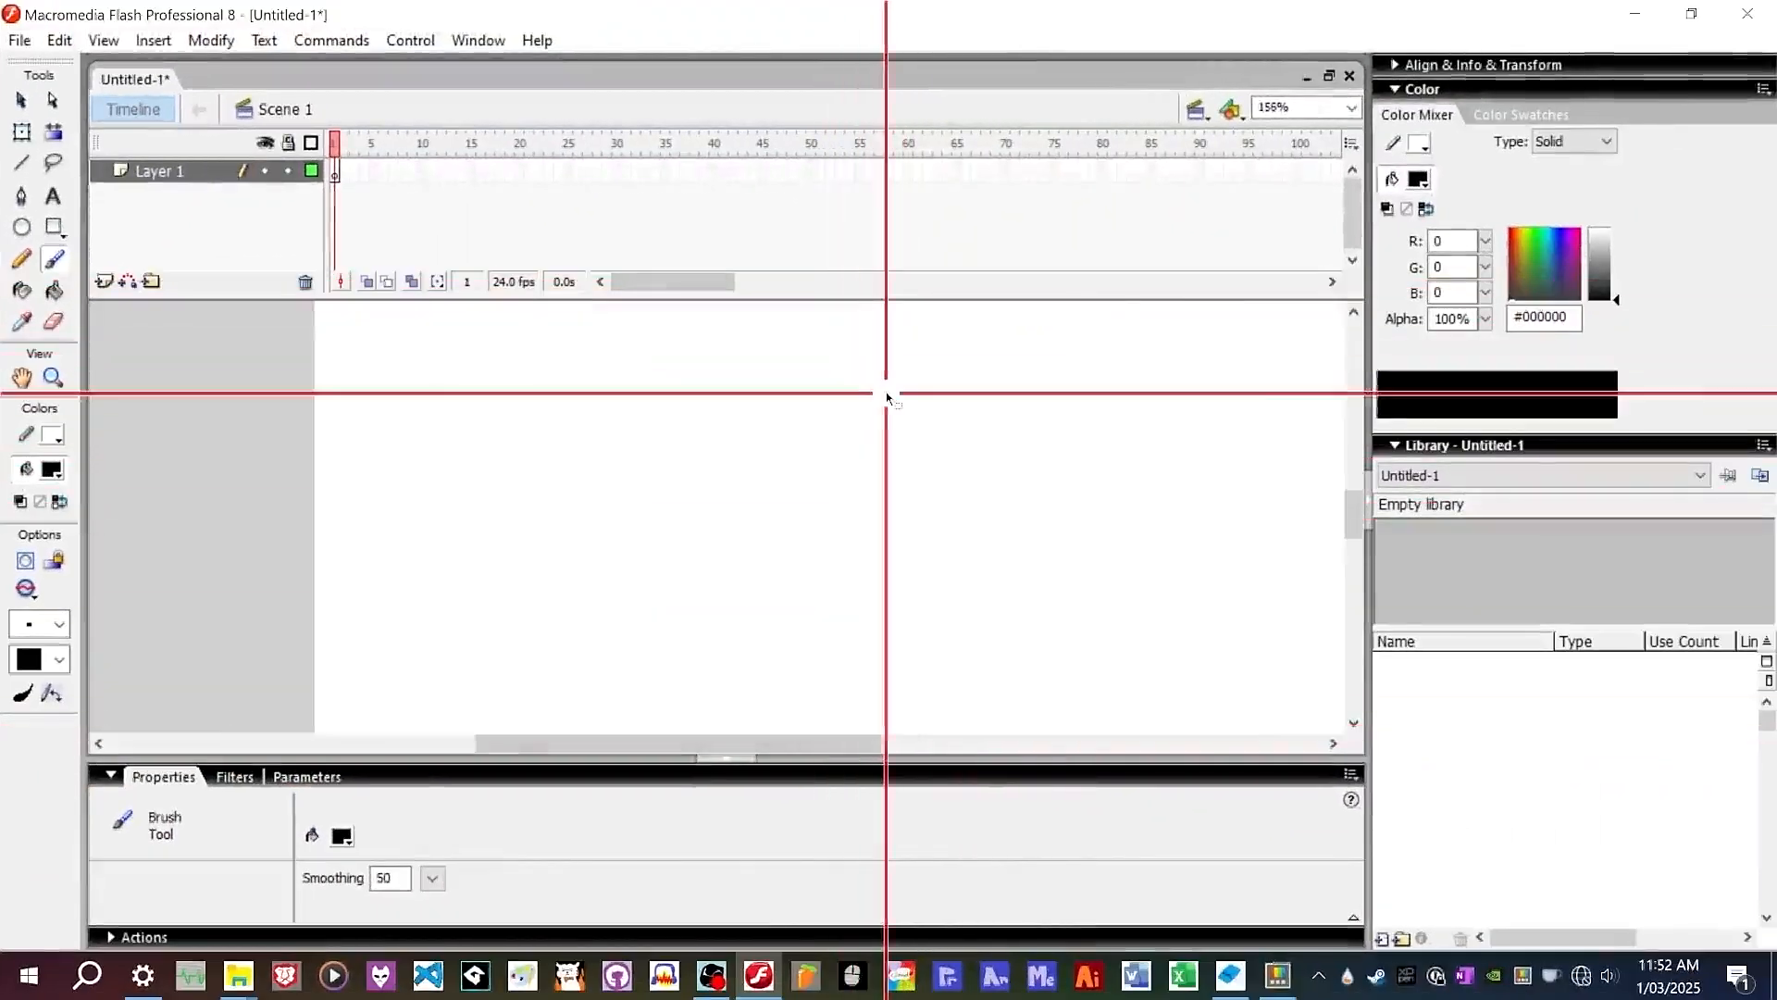
{"action": "scroll", "coordinate": [878, 400], "scroll_direction": "down", "scroll_amount": 4}
{"action": "scroll", "coordinate": [791, 440], "scroll_direction": "up", "scroll_amount": 3}
{"action": "scroll", "coordinate": [856, 432], "scroll_direction": "down", "scroll_amount": 2}
{"action": "scroll", "coordinate": [1019, 425], "scroll_direction": "up", "scroll_amount": 1}
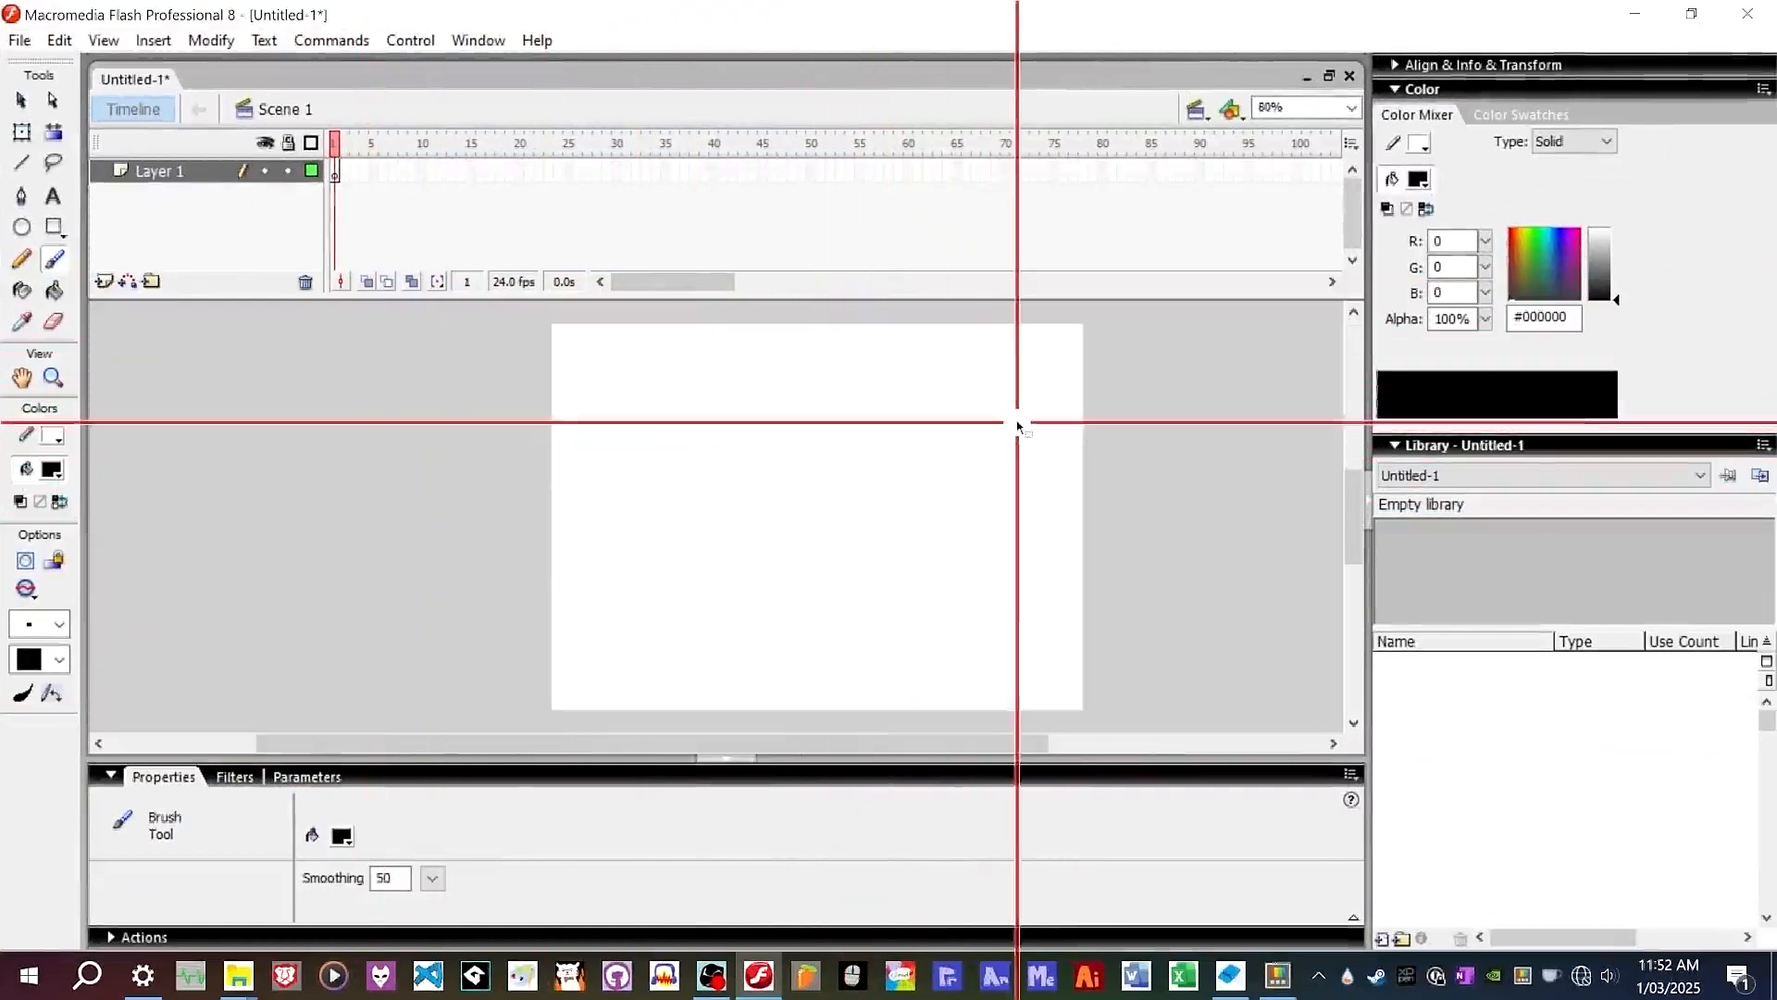
{"action": "left_click", "coordinate": [1352, 108]}
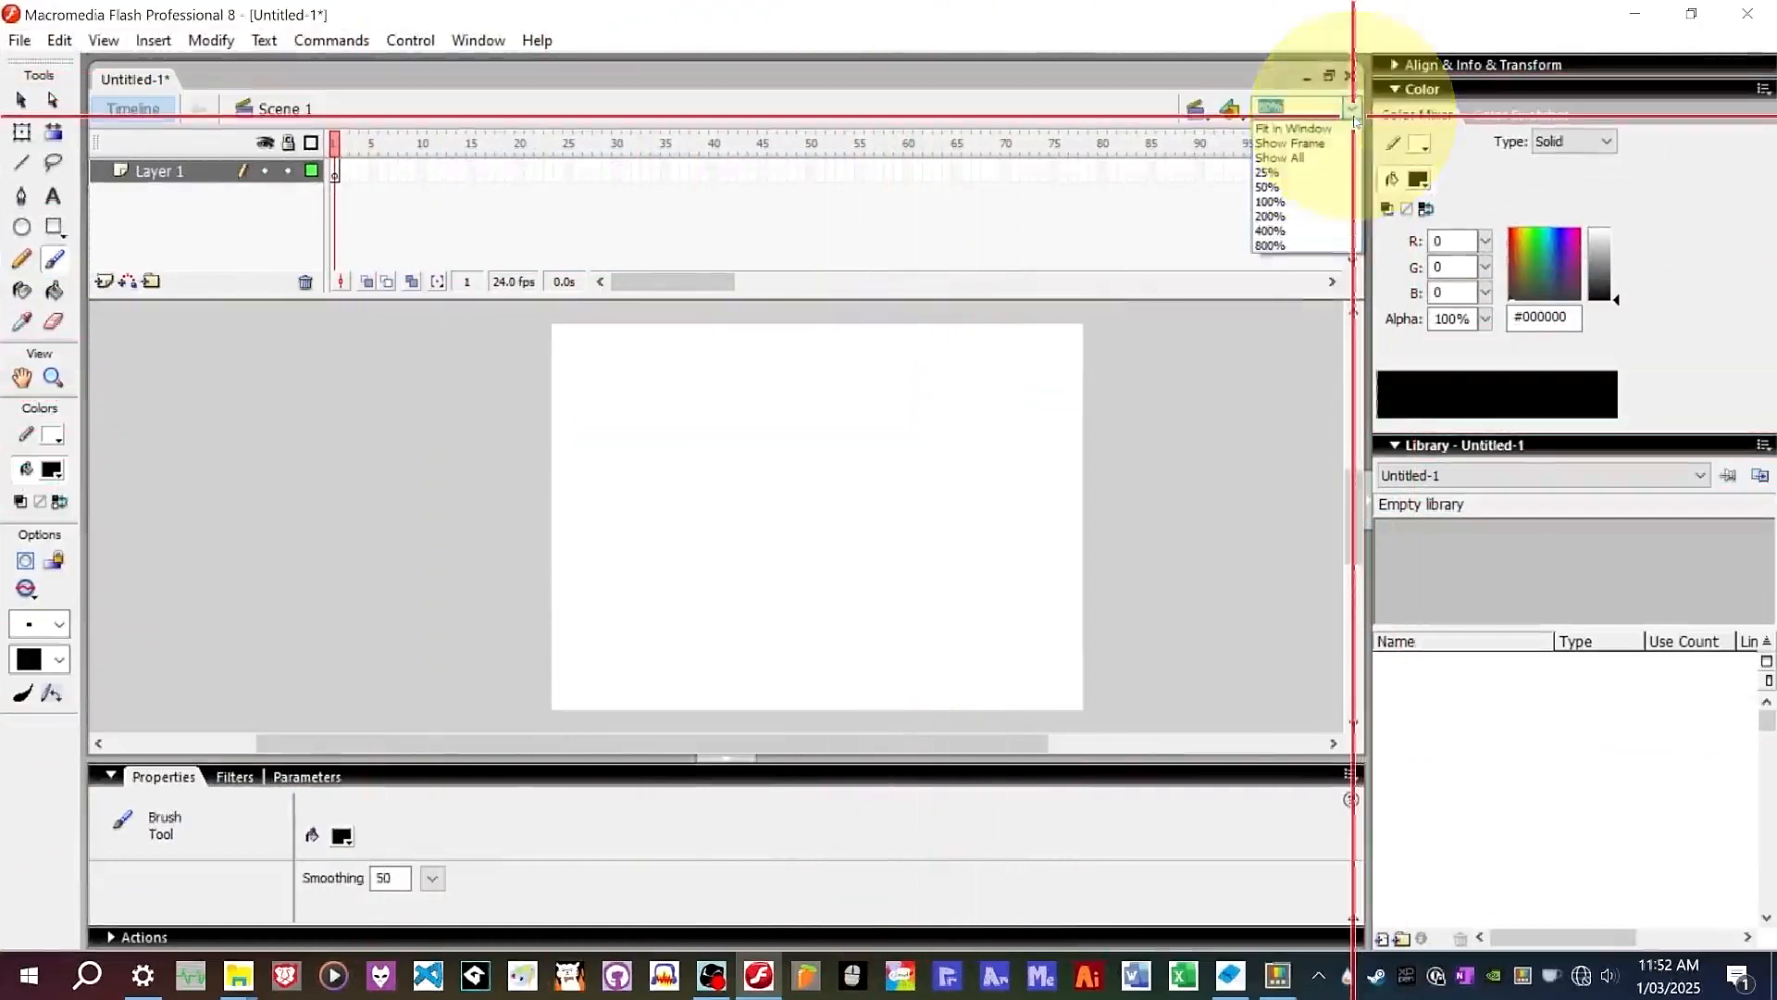
{"action": "left_click", "coordinate": [1269, 169]}
{"action": "left_click", "coordinate": [1352, 107]}
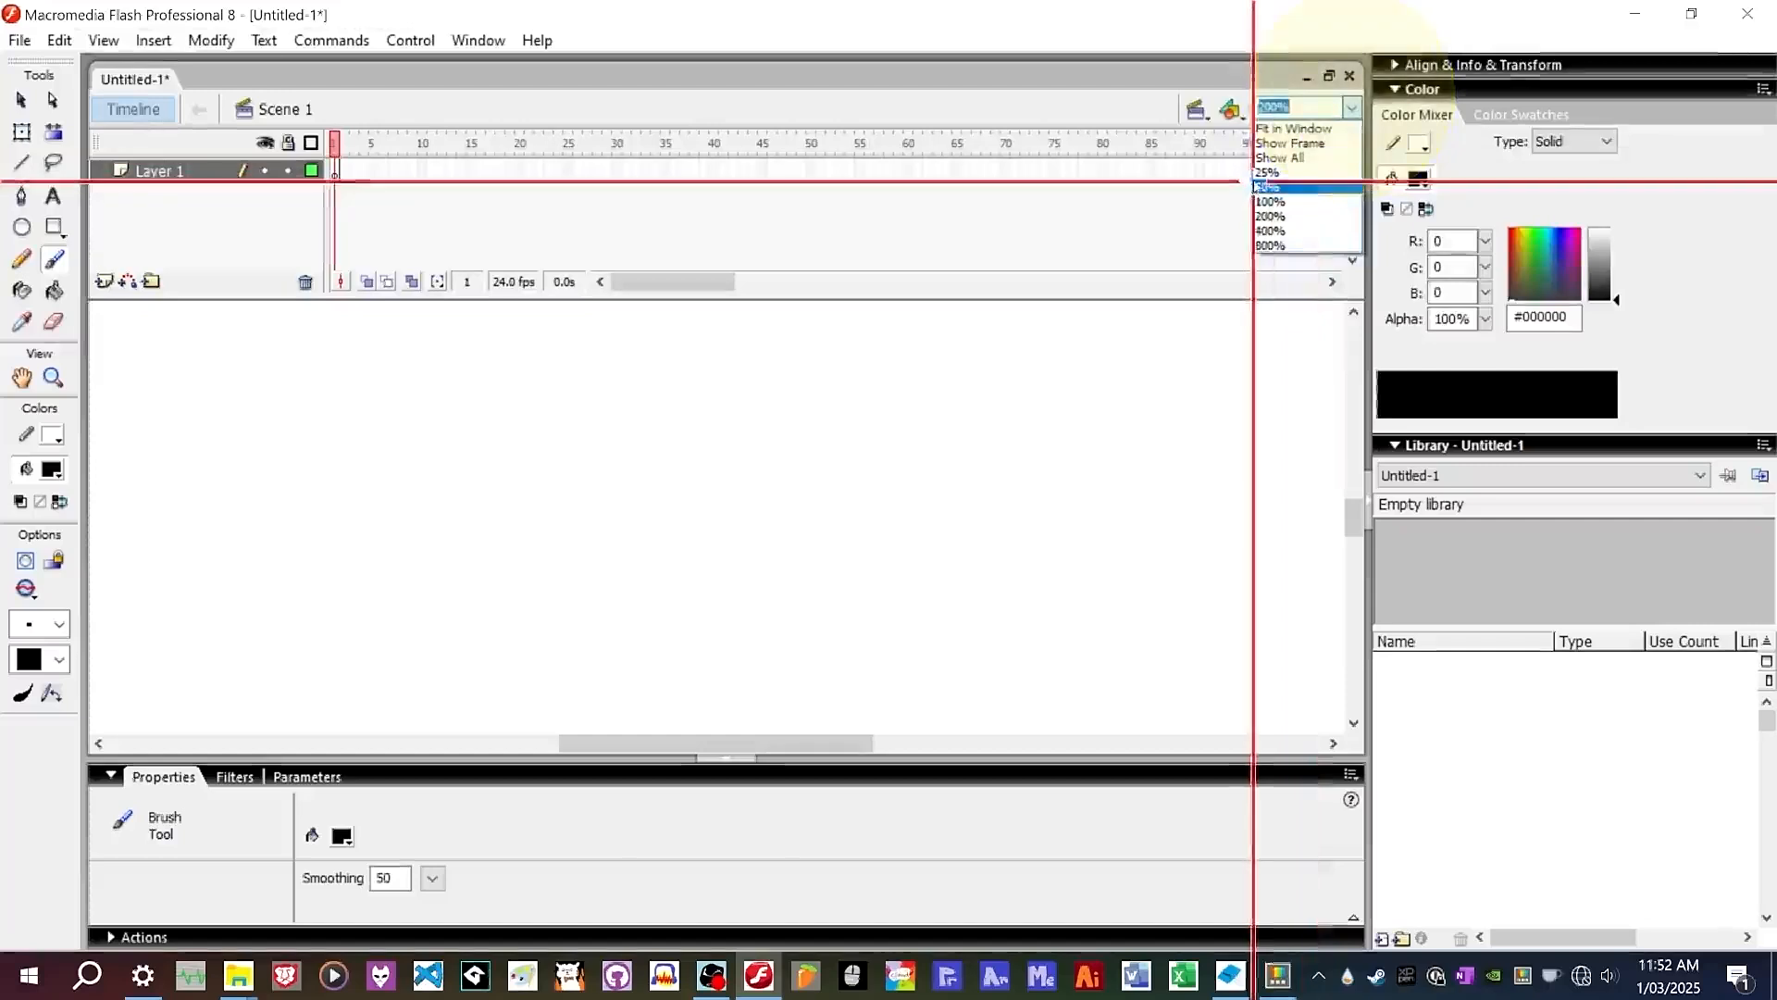
{"action": "left_click", "coordinate": [1289, 151]}
{"action": "scroll", "coordinate": [720, 544], "scroll_direction": "up", "scroll_amount": 1}
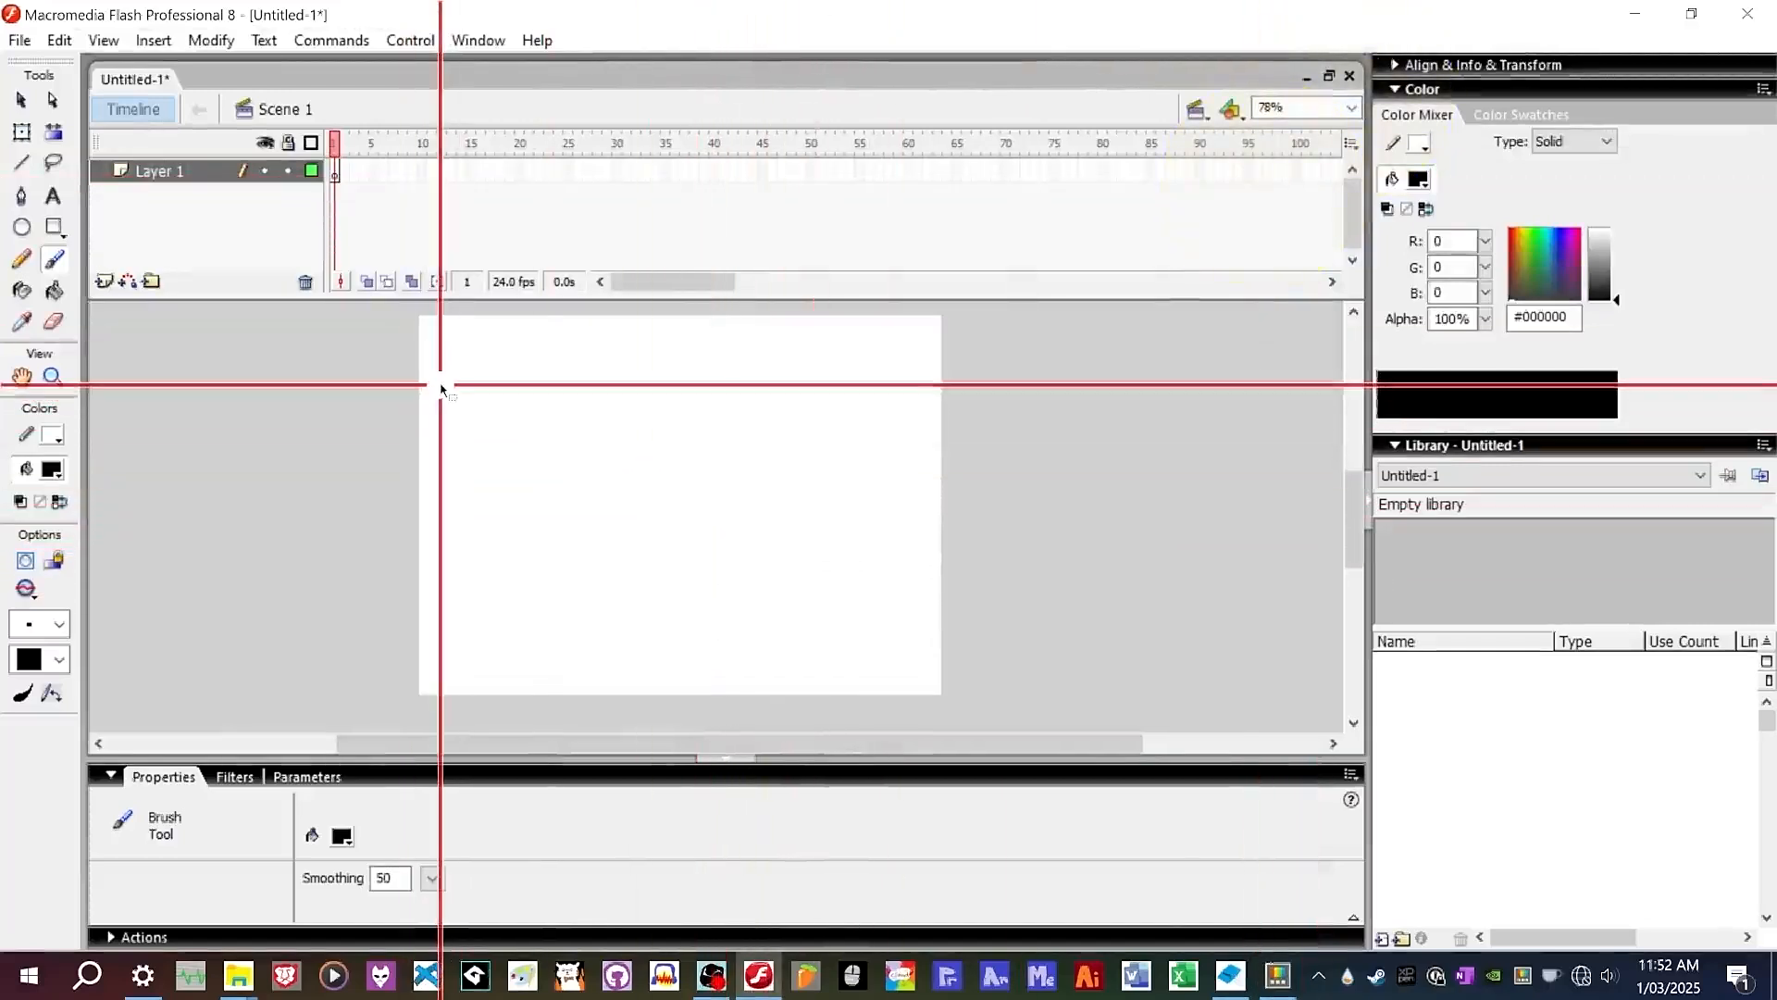
{"action": "scroll", "coordinate": [308, 387], "scroll_direction": "up", "scroll_amount": 1}
{"action": "scroll", "coordinate": [809, 364], "scroll_direction": "down", "scroll_amount": 1}
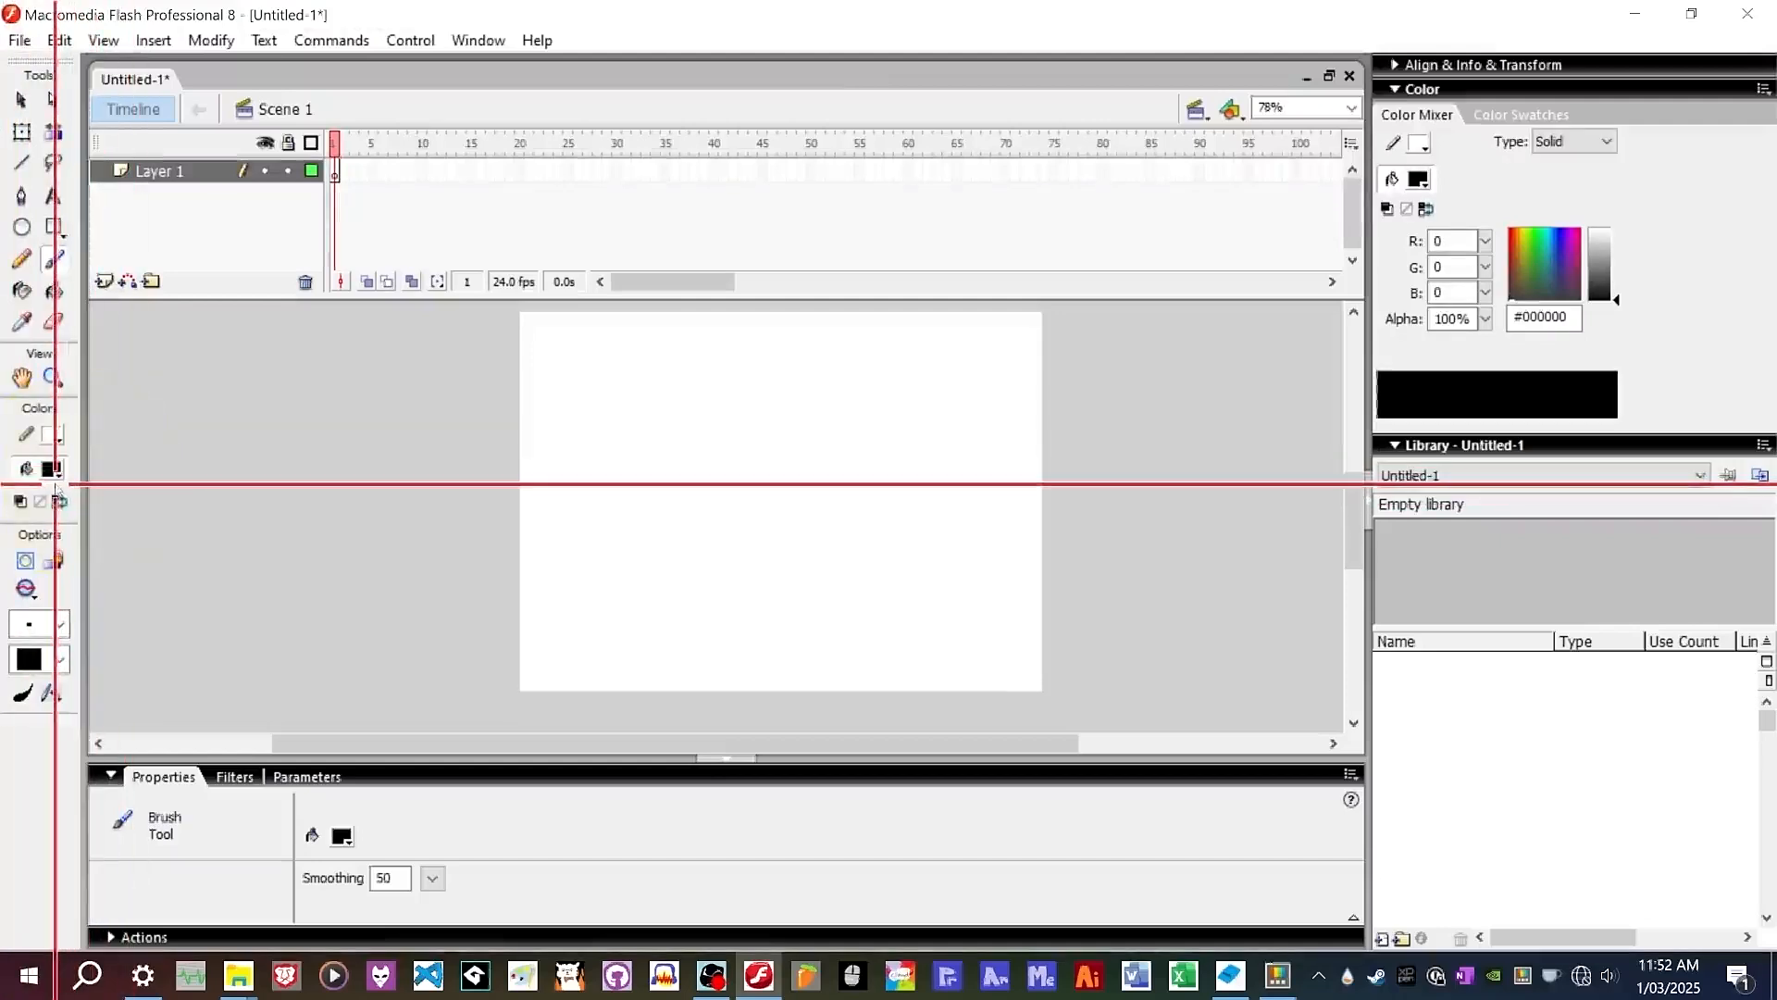
Set the brush fill colour to light grey #D0D0D0.
{"action": "left_click", "coordinate": [51, 469]}
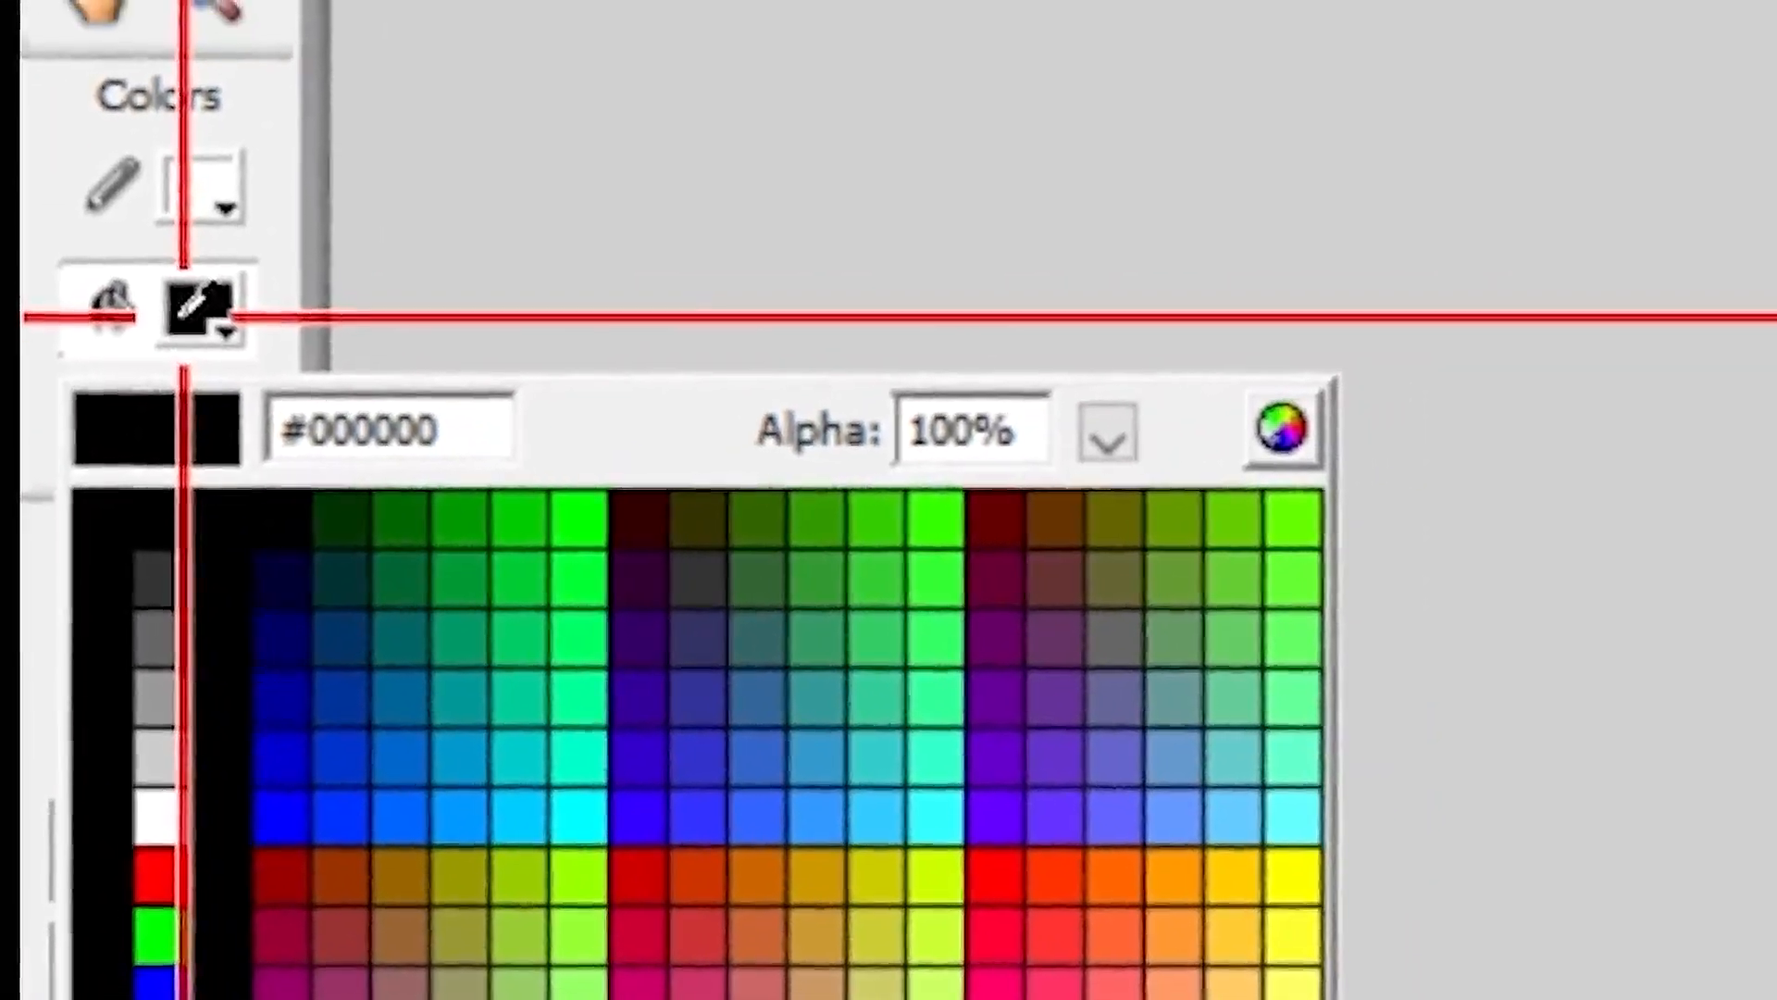
{"action": "left_click", "coordinate": [1759, 56]}
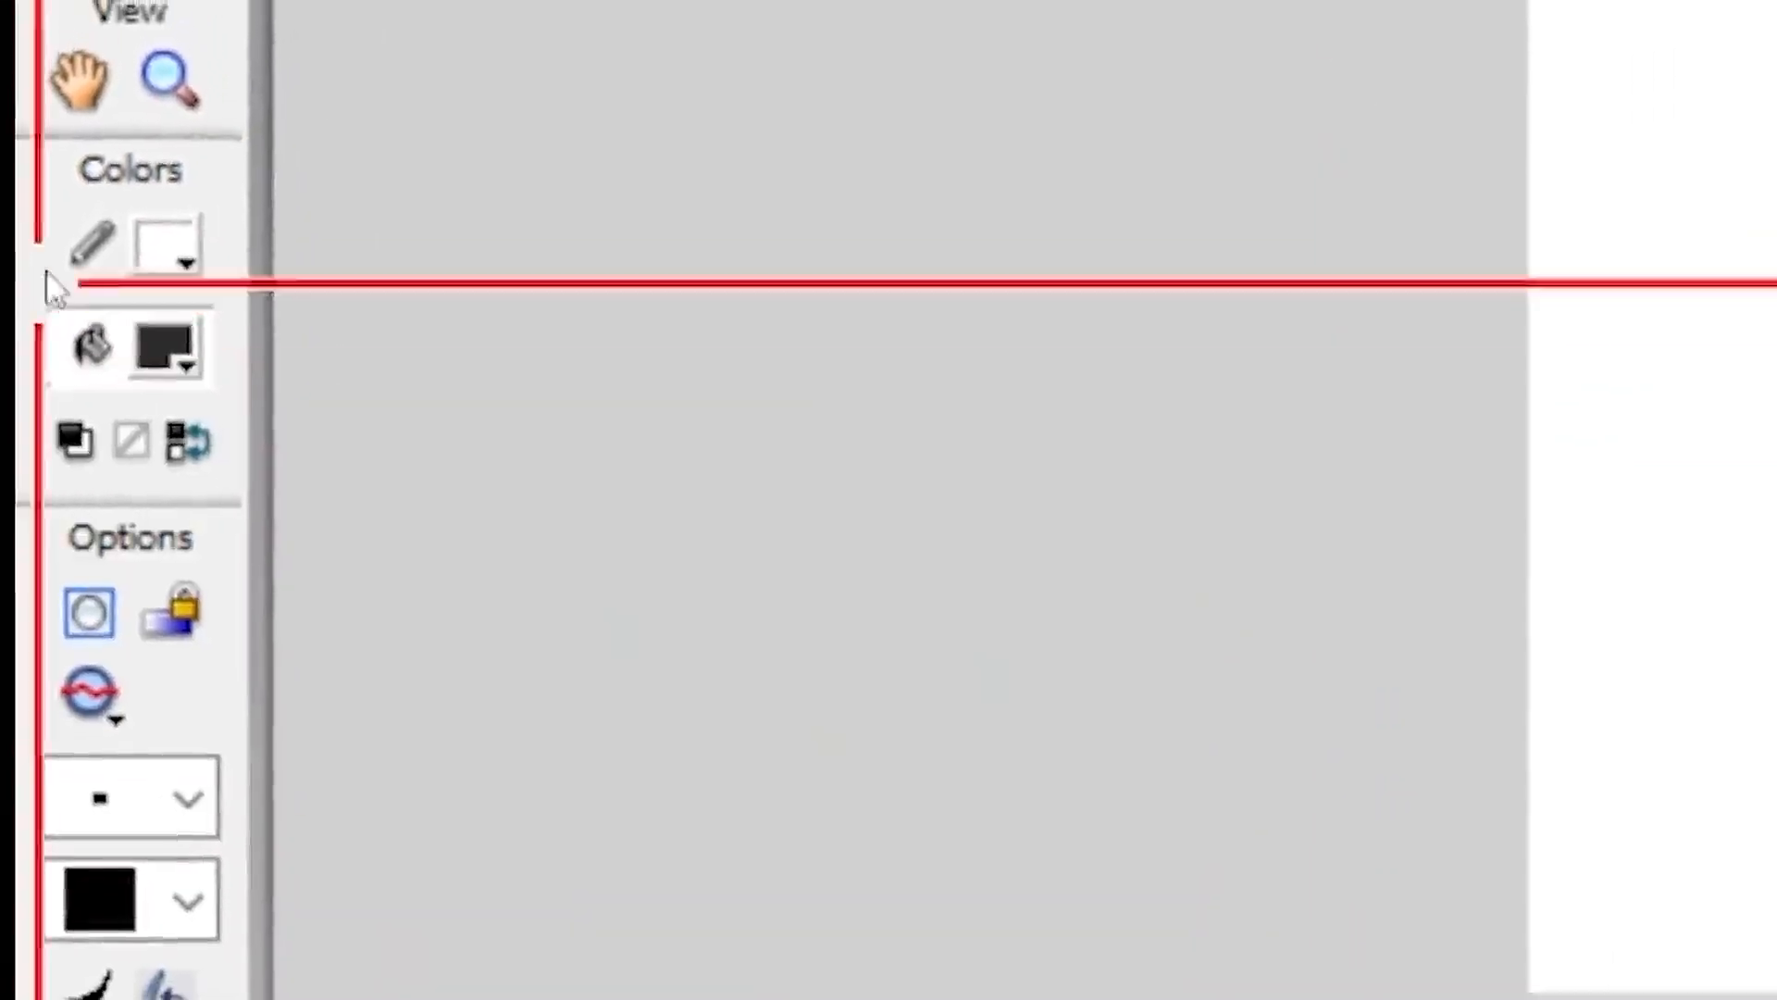
{"action": "left_click", "coordinate": [174, 338]}
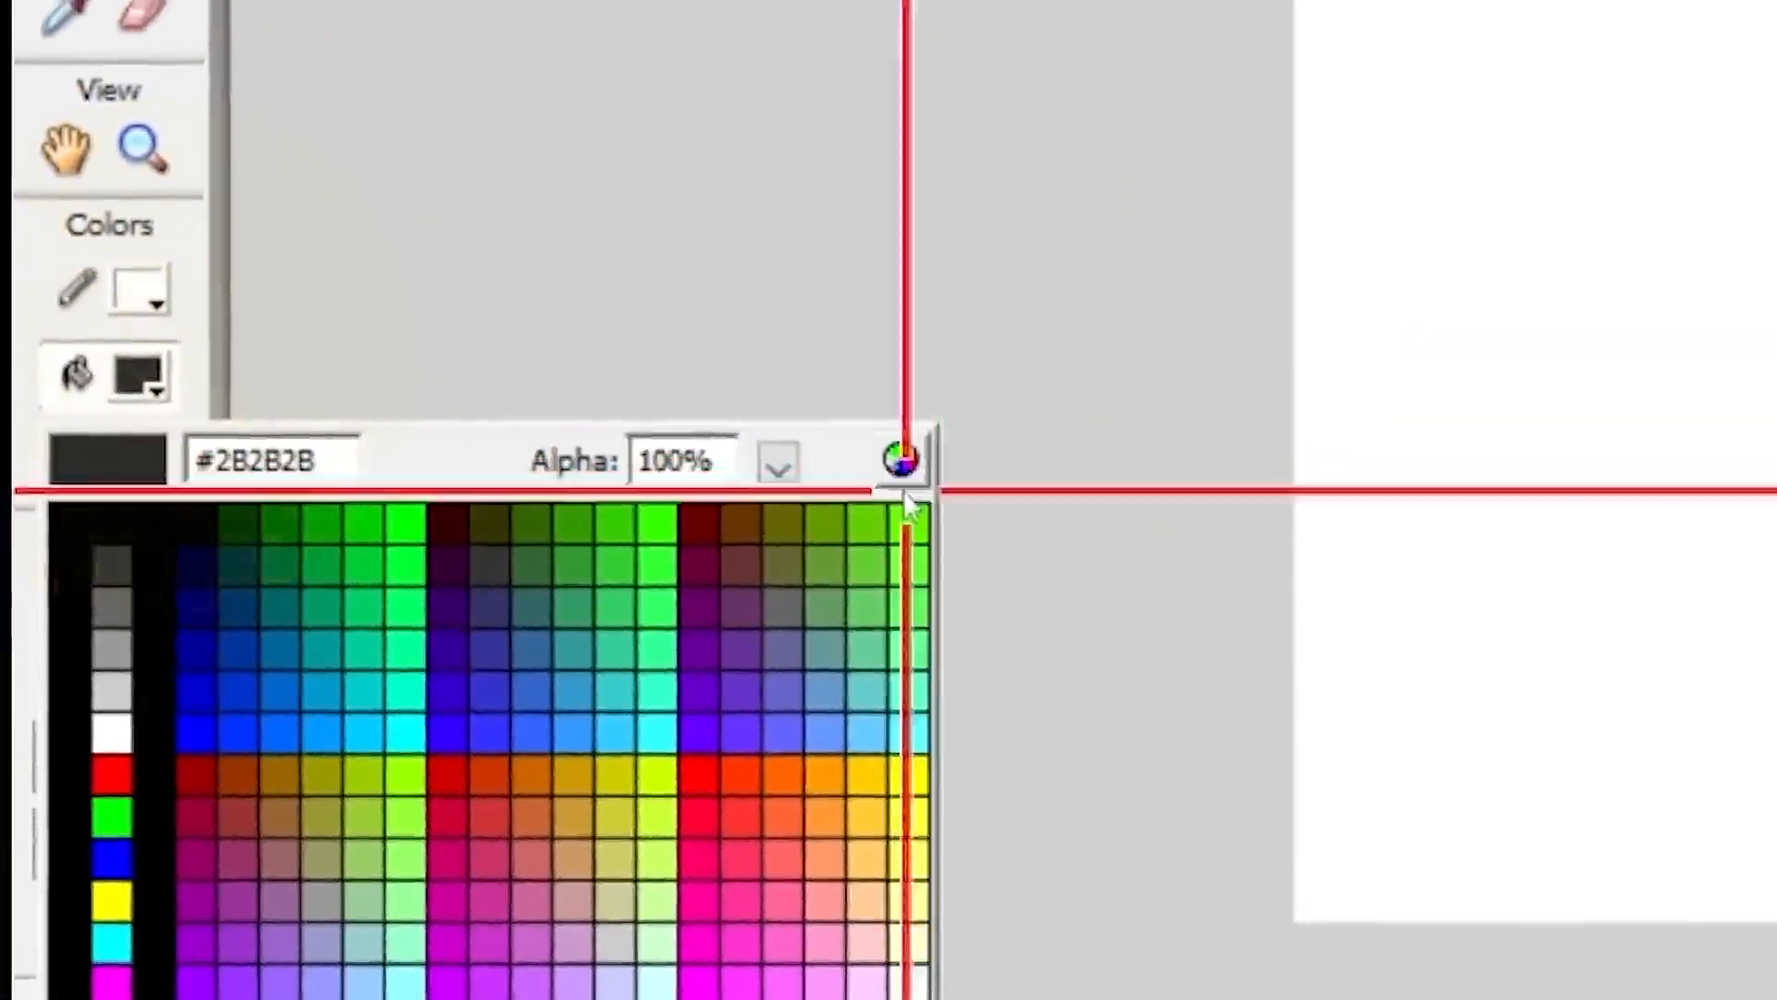
{"action": "left_click", "coordinate": [901, 458]}
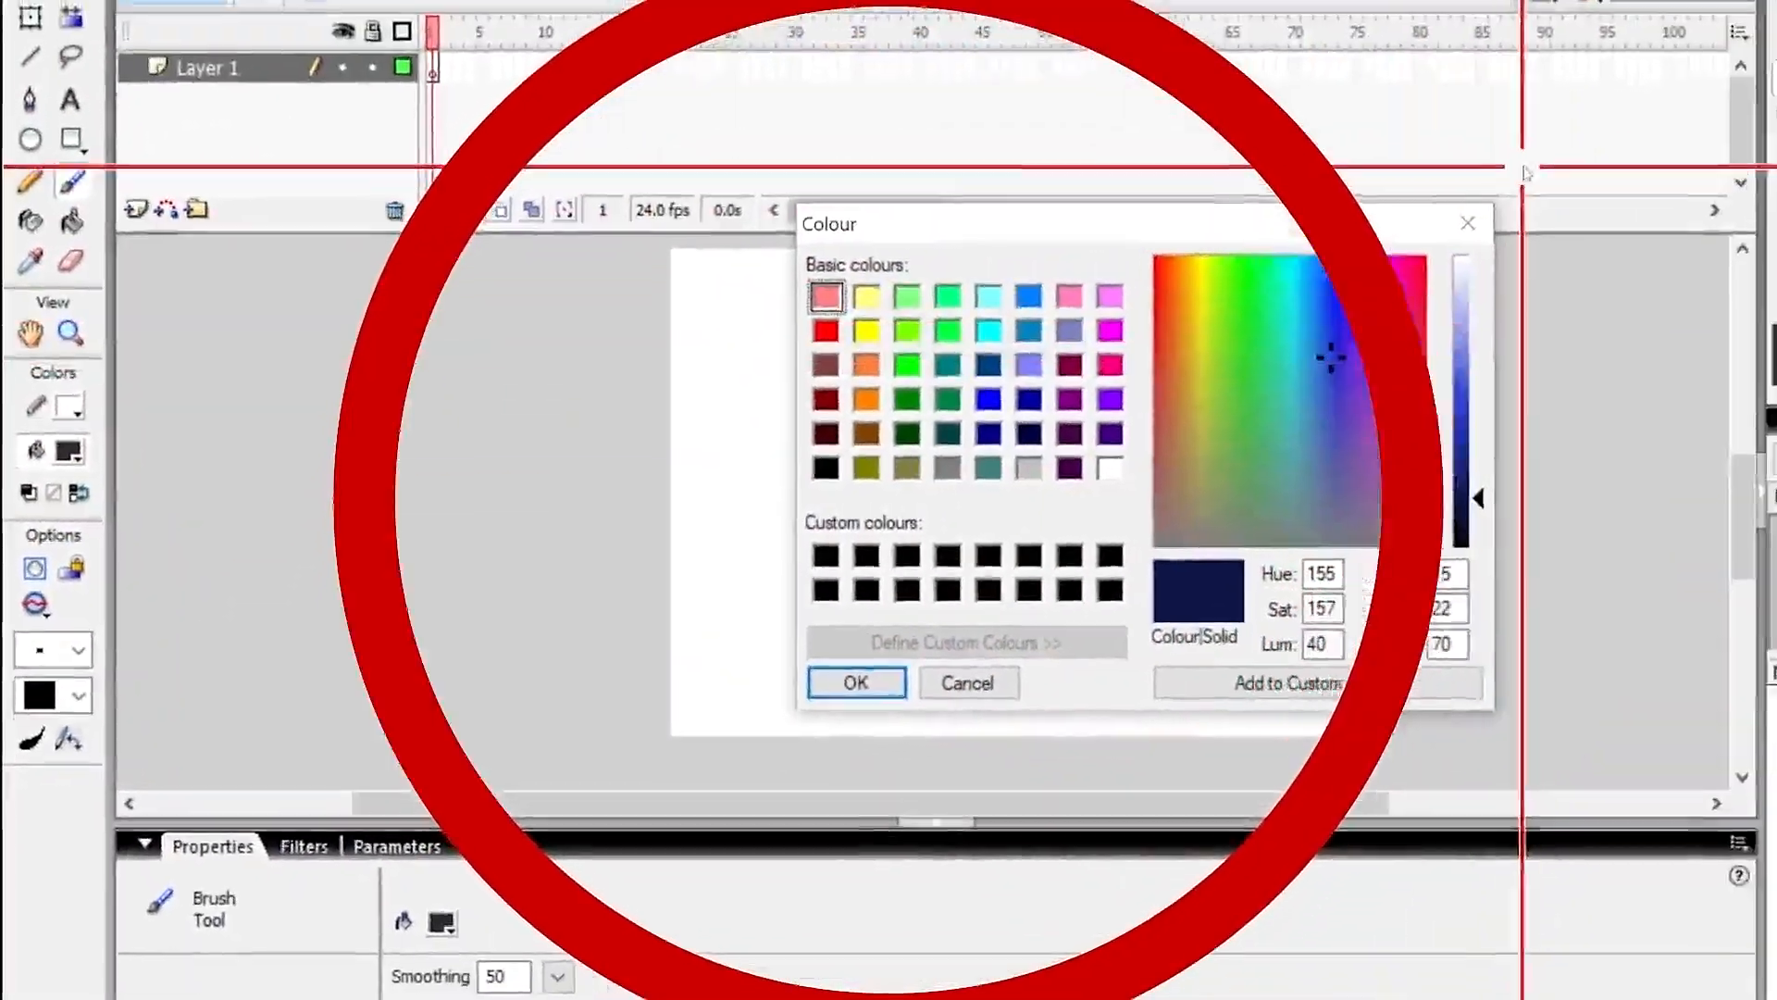
{"action": "left_click", "coordinate": [1468, 223]}
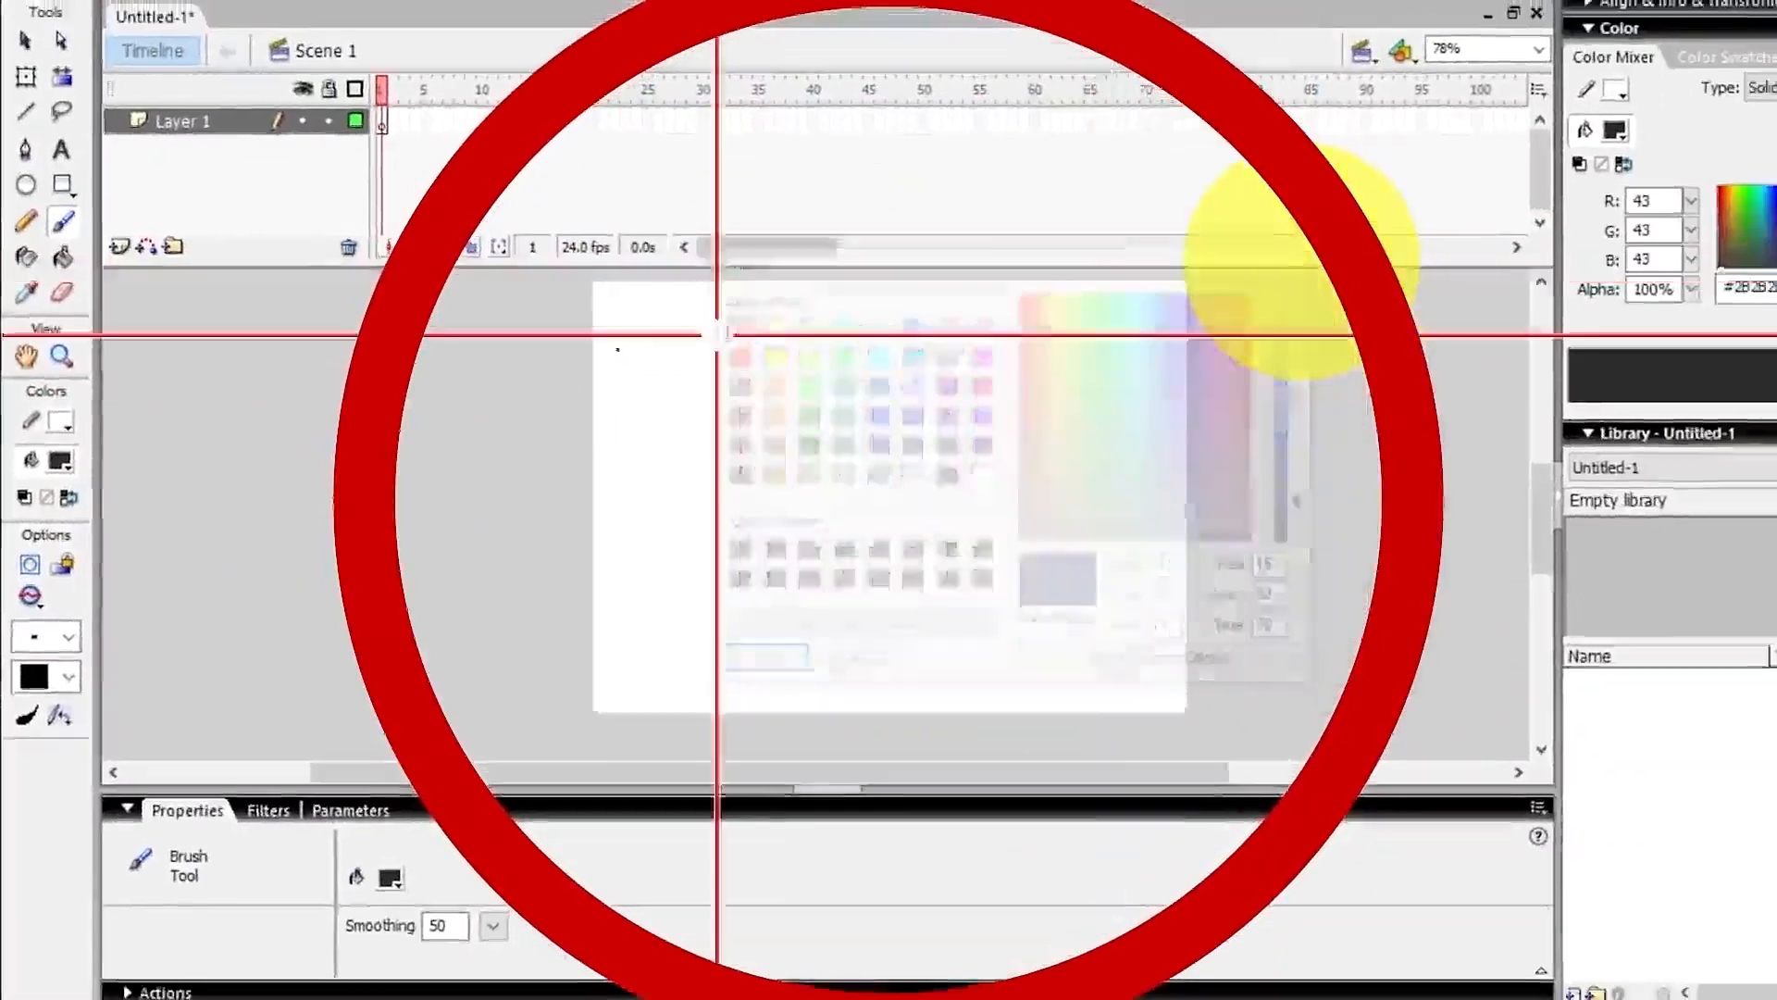
{"action": "left_click", "coordinate": [68, 451]}
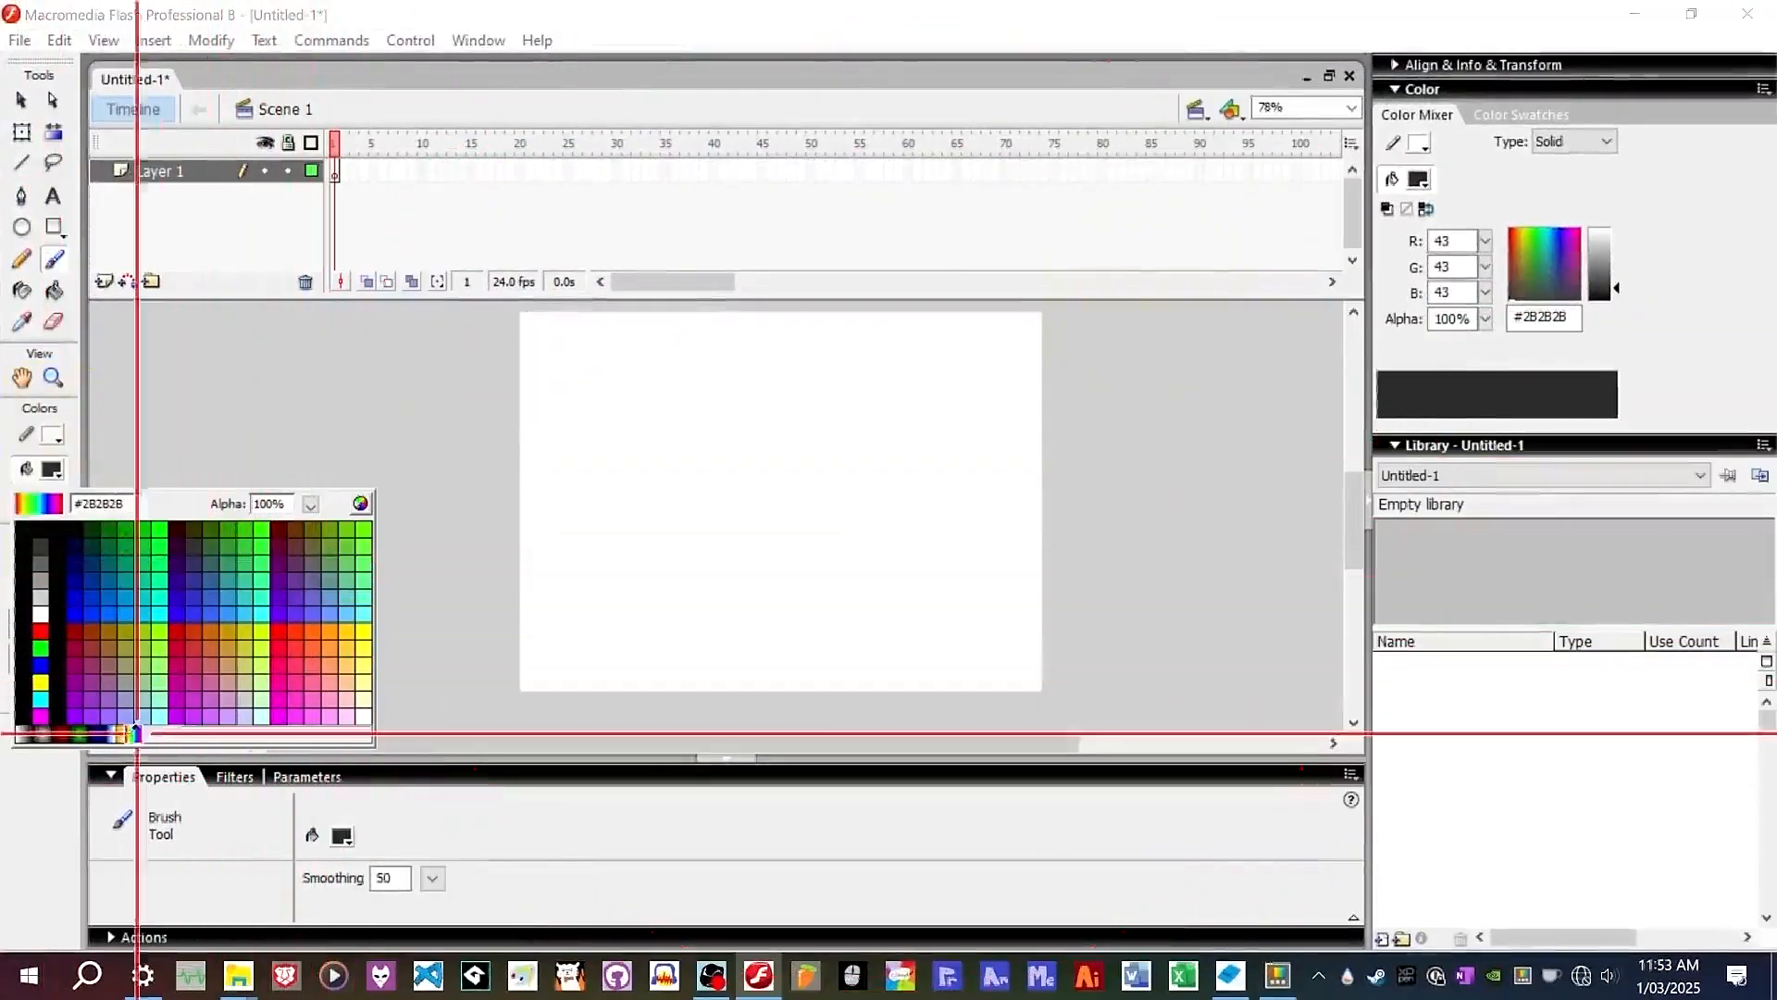
{"action": "left_click", "coordinate": [301, 389]}
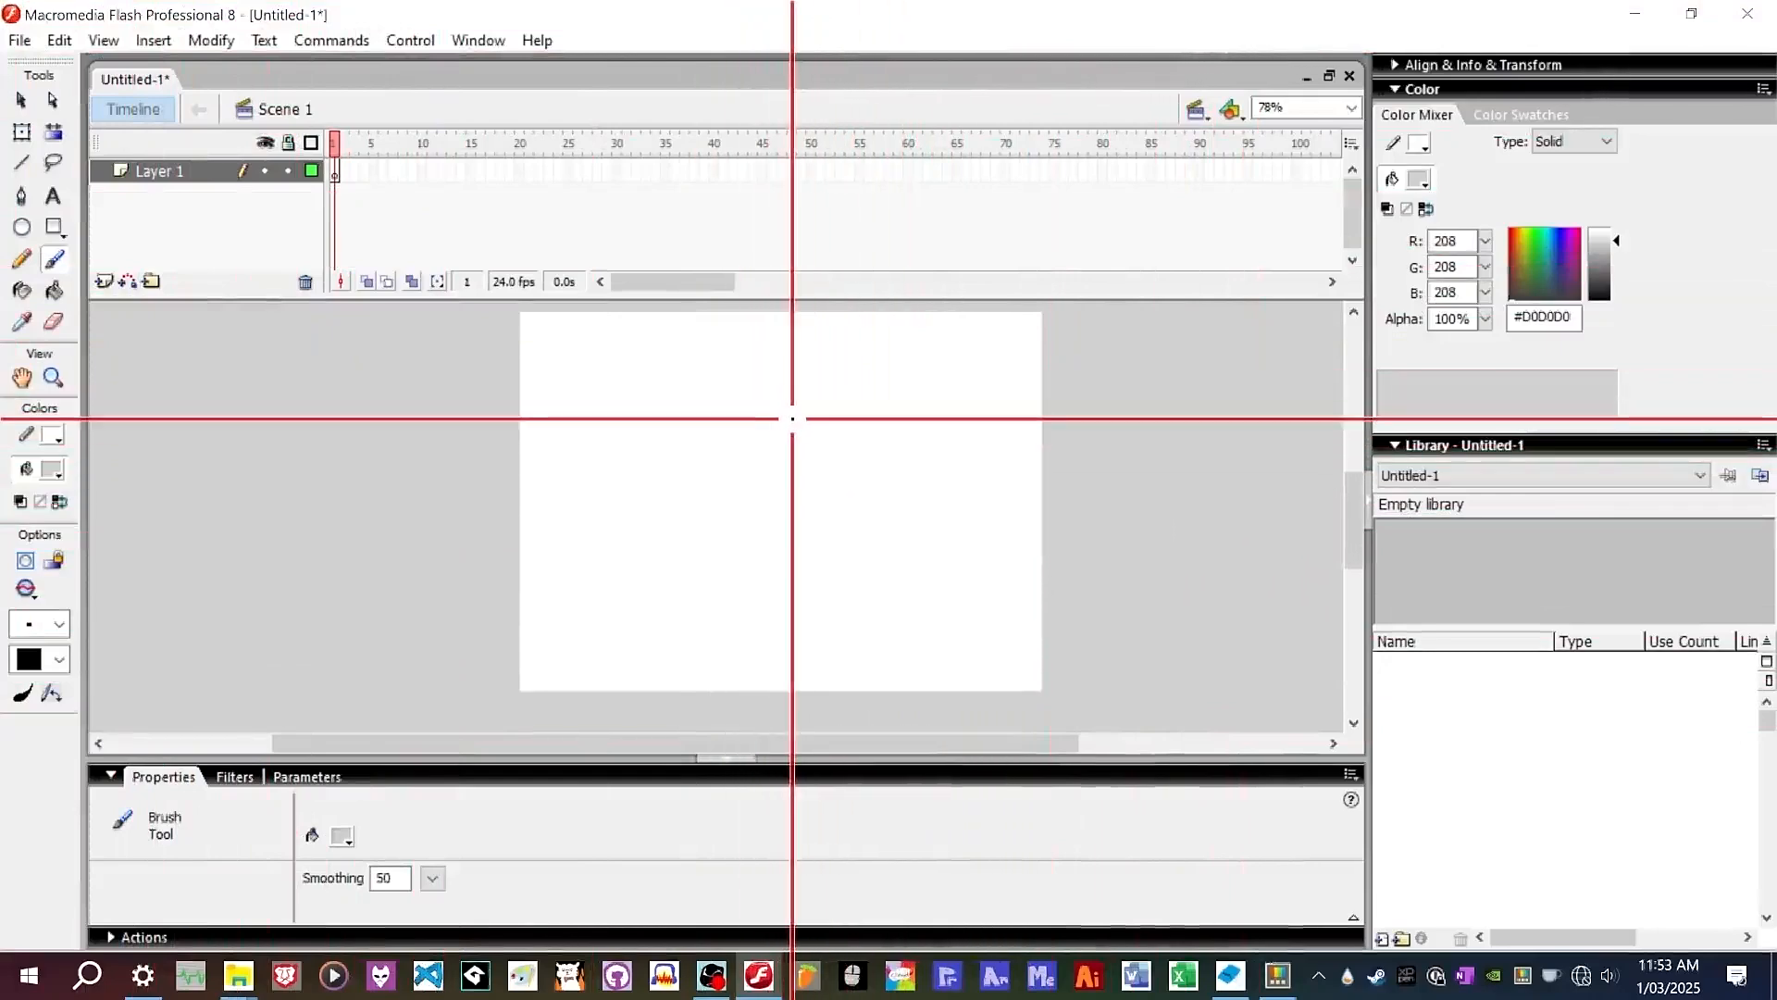
Brush a rough circle in the middle of the stage.
{"action": "mouse_move", "coordinate": [792, 419]}
{"action": "left_mouse_down"}
{"action": "mouse_move", "coordinate": [757, 446]}
{"action": "mouse_move", "coordinate": [767, 498]}
{"action": "mouse_move", "coordinate": [843, 518]}
{"action": "mouse_move", "coordinate": [876, 471]}
{"action": "mouse_move", "coordinate": [833, 405]}
{"action": "left_mouse_up"}
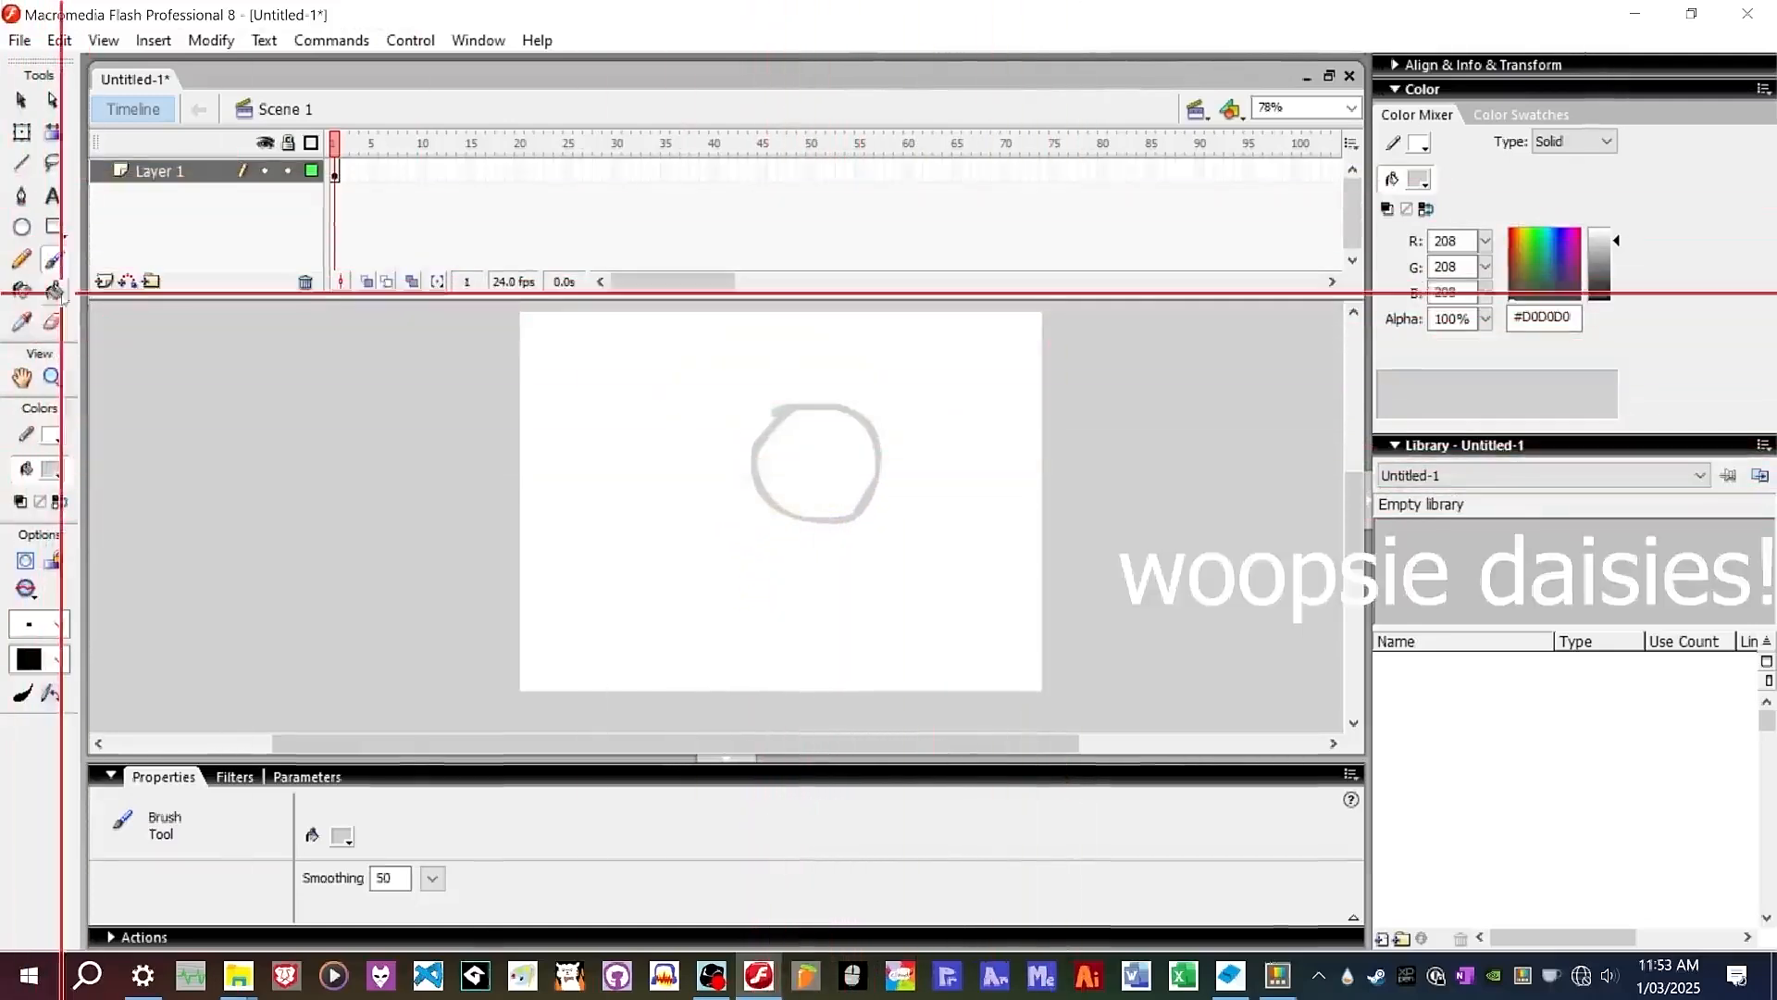
{"action": "scroll", "coordinate": [774, 397], "scroll_direction": "up", "scroll_amount": 3}
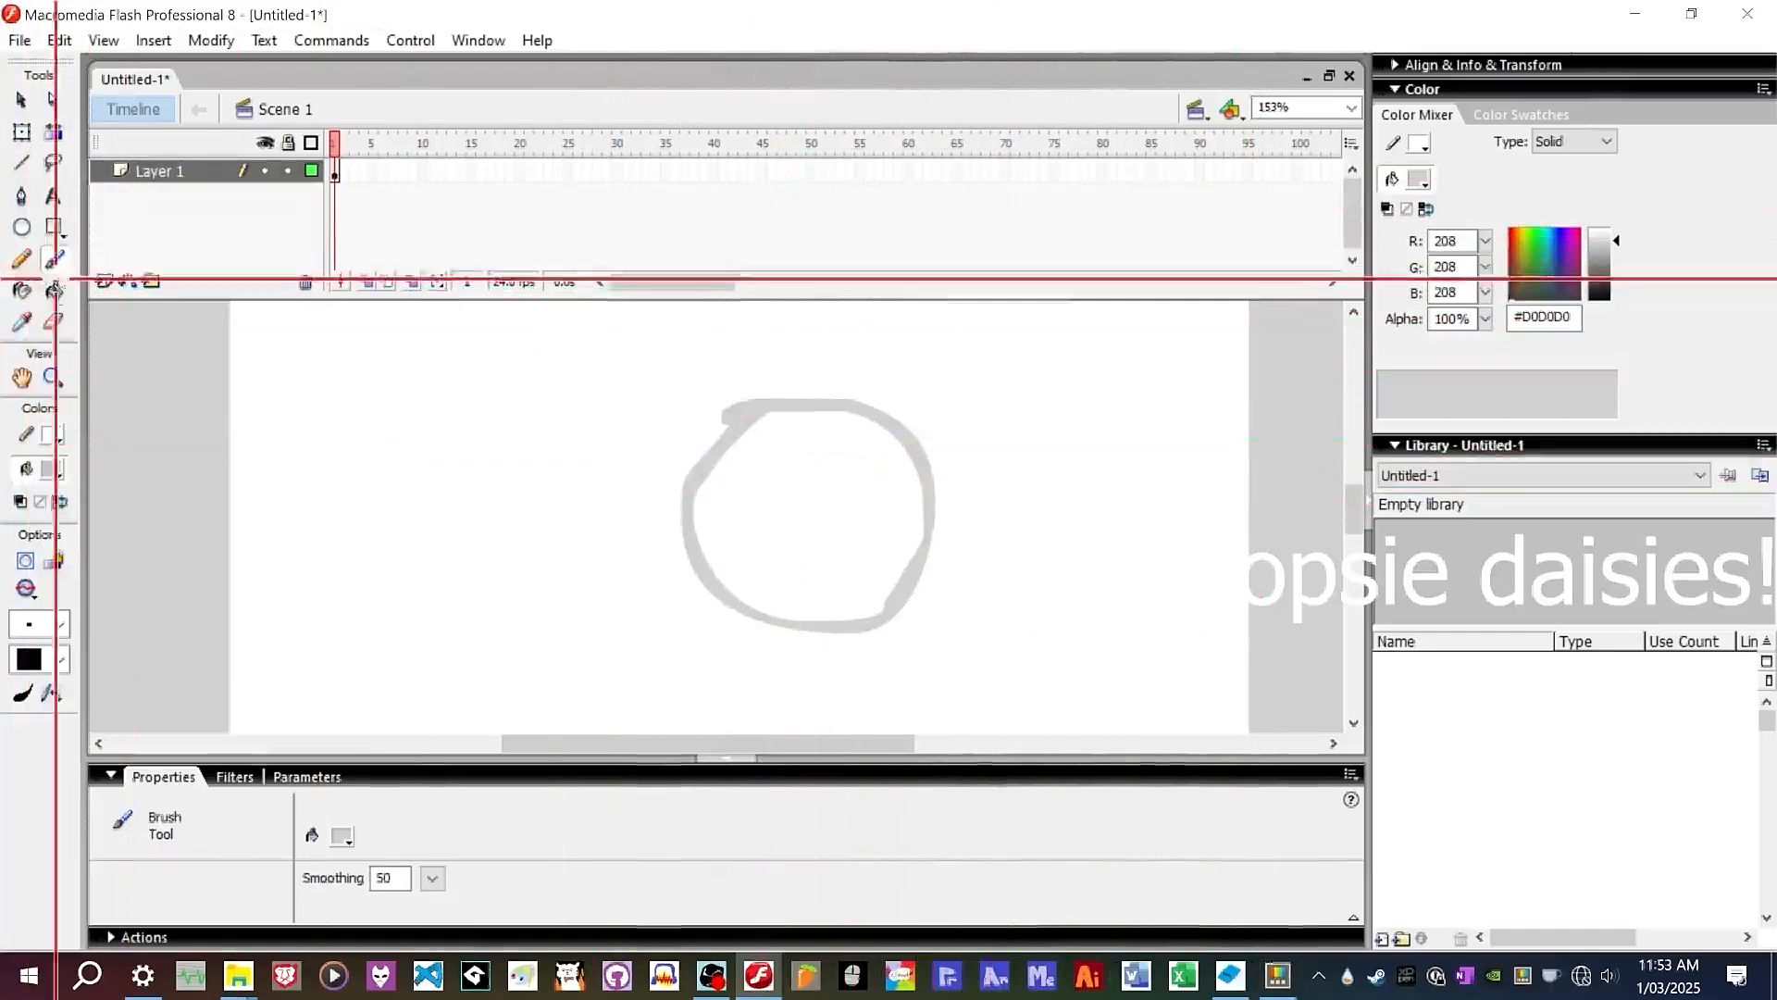
{"action": "scroll", "coordinate": [952, 491], "scroll_direction": "down", "scroll_amount": 2}
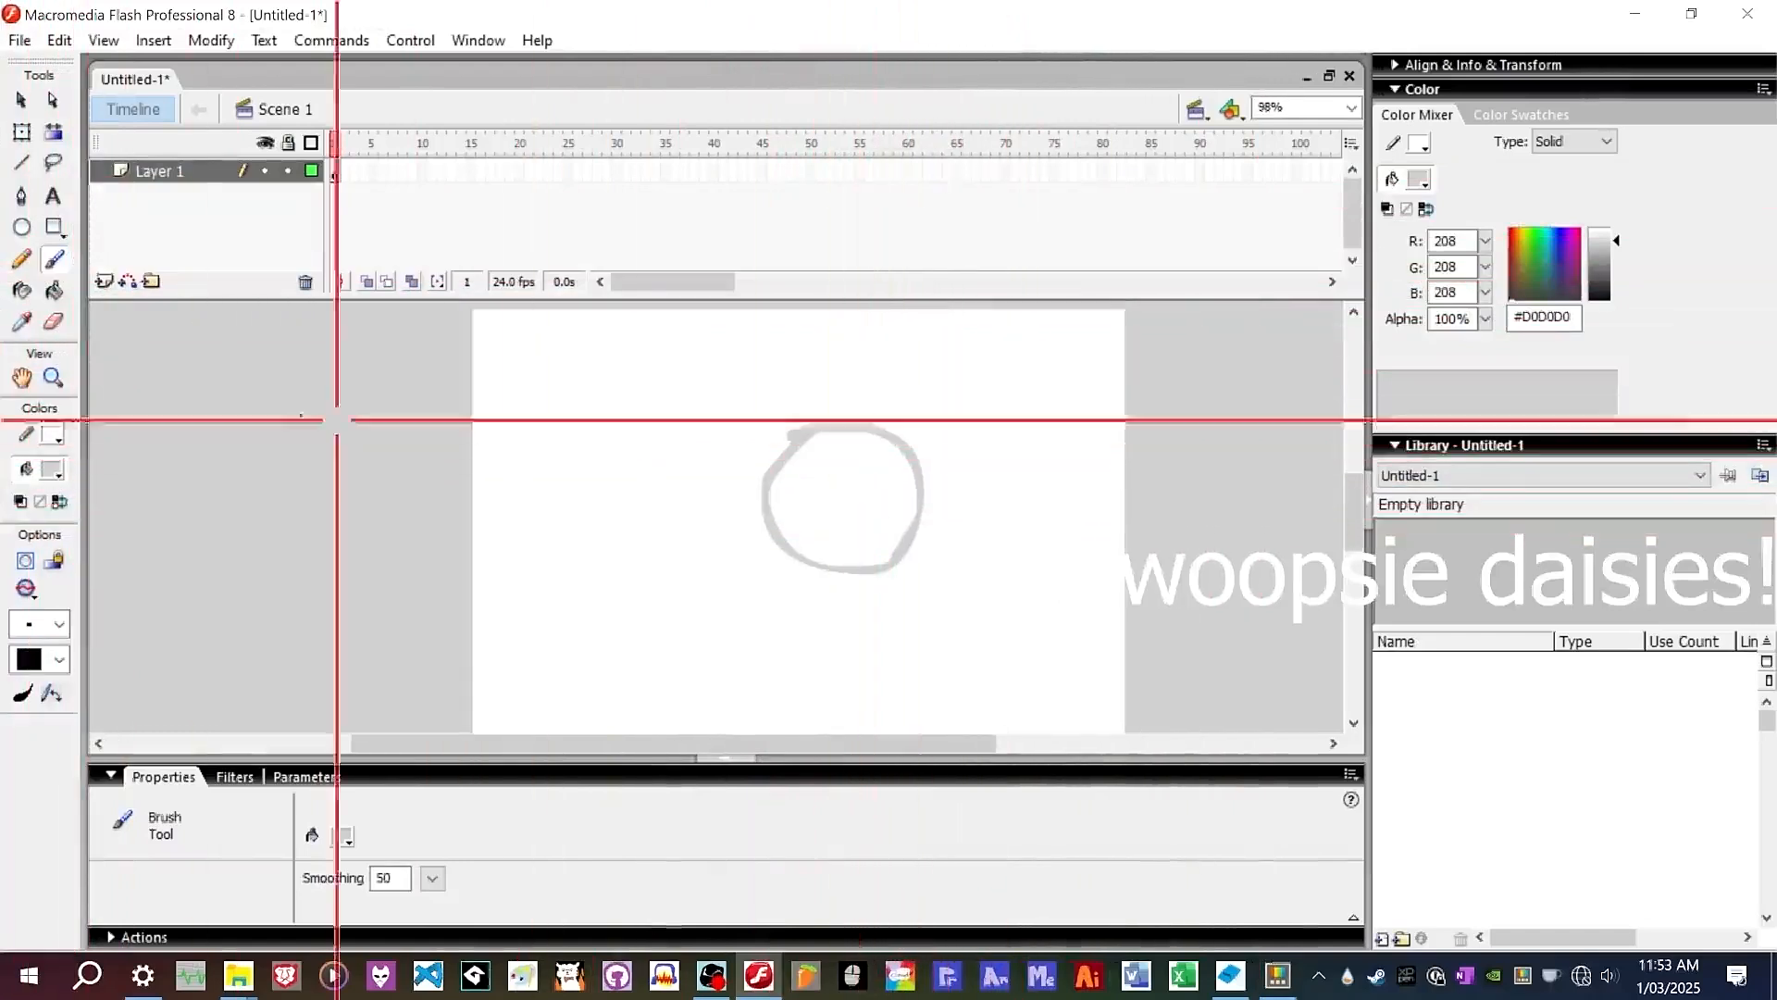
Change the fill colour to black and recolour the circle black.
{"action": "left_click", "coordinate": [52, 470]}
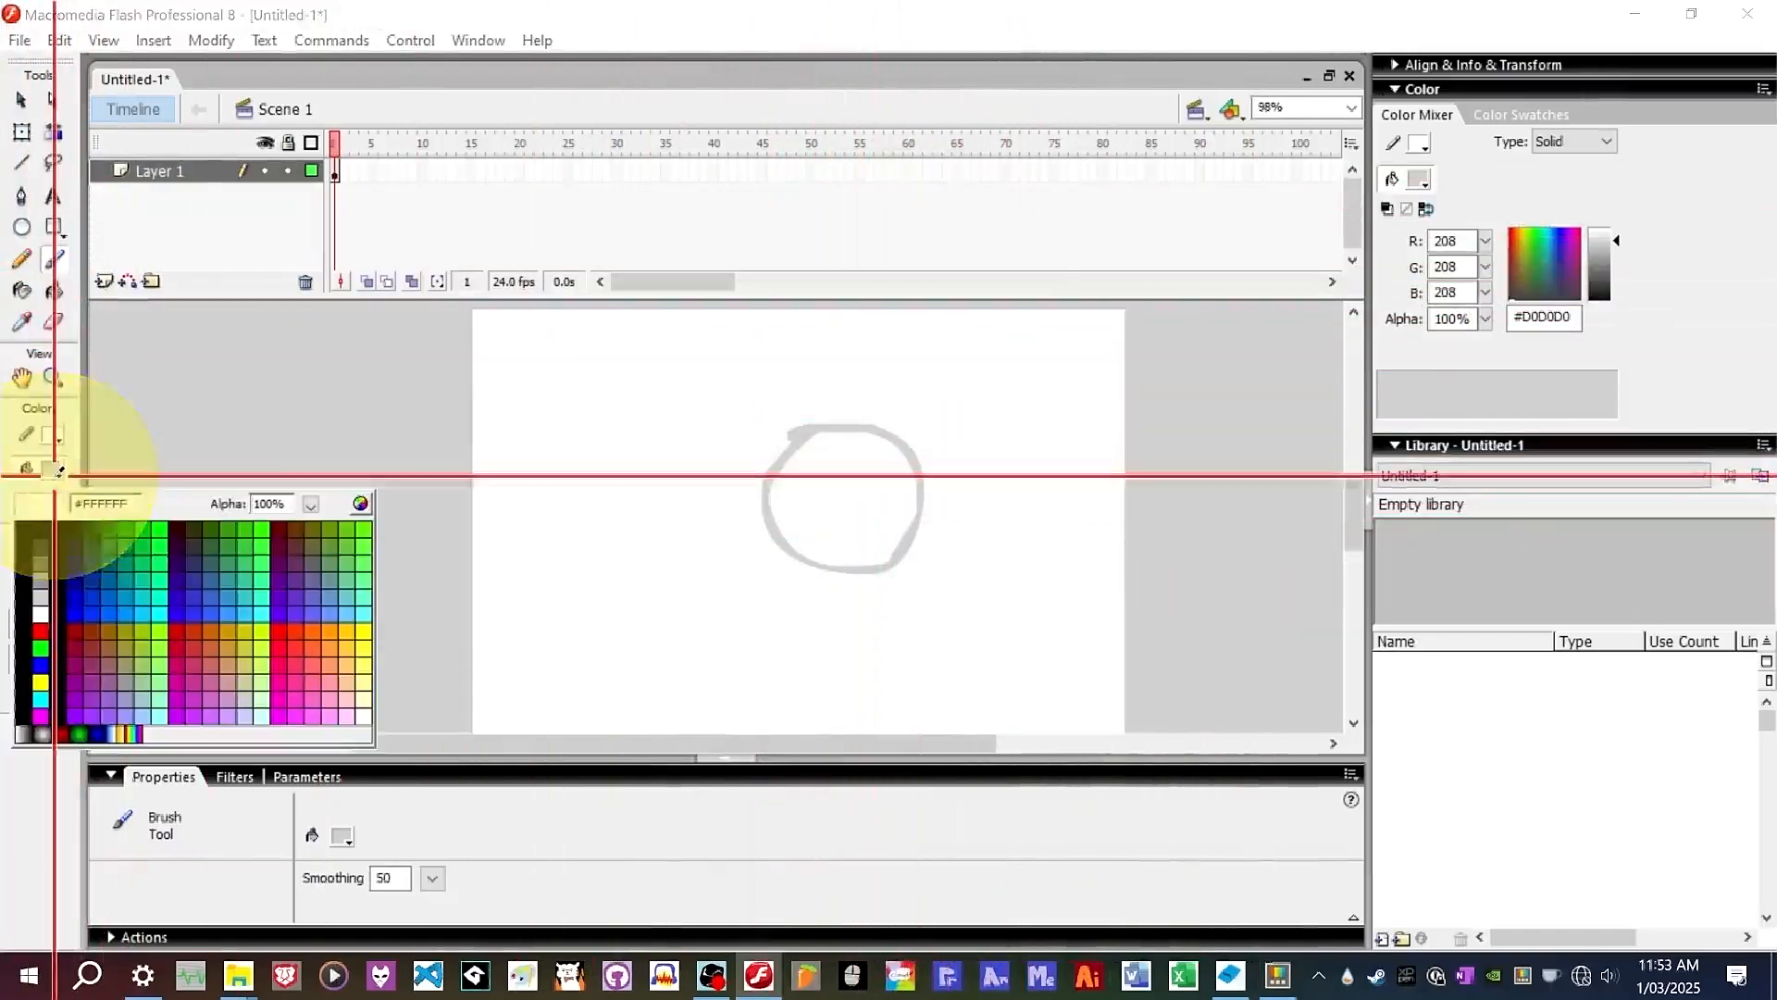
{"action": "left_click", "coordinate": [80, 525]}
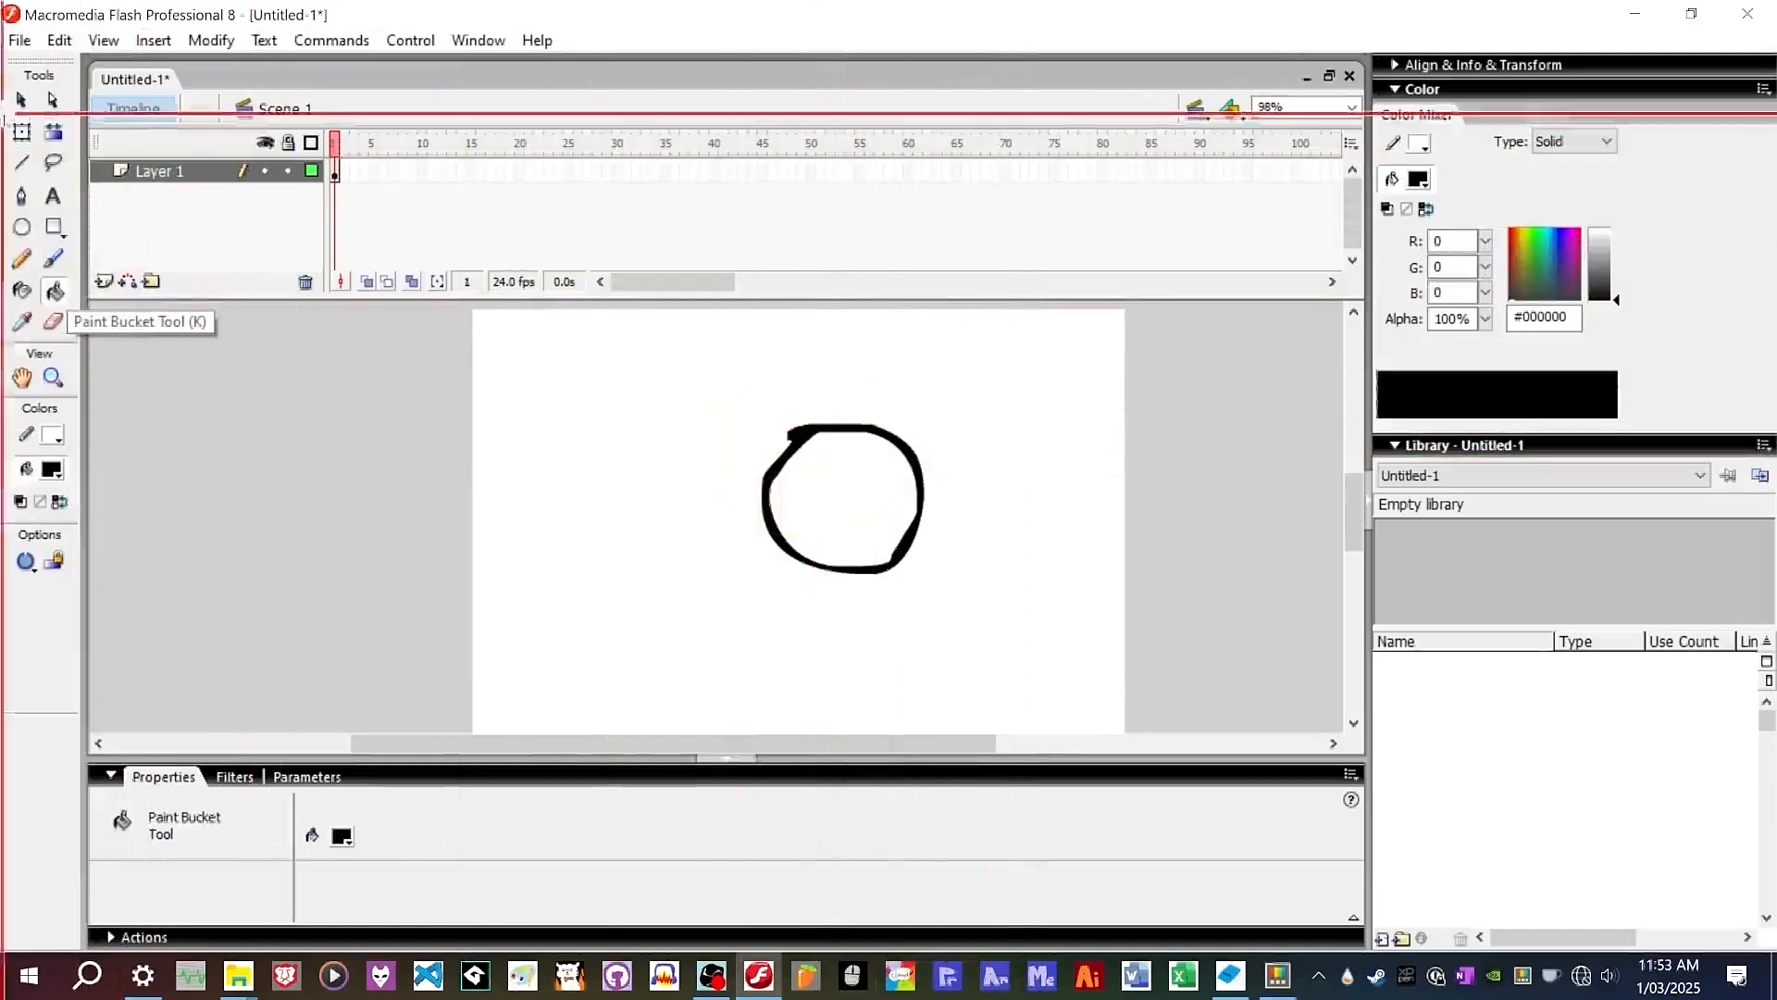
With the Brush tool, paint two eyes and a smiling mouth inside the circle.
{"action": "left_click", "coordinate": [53, 259]}
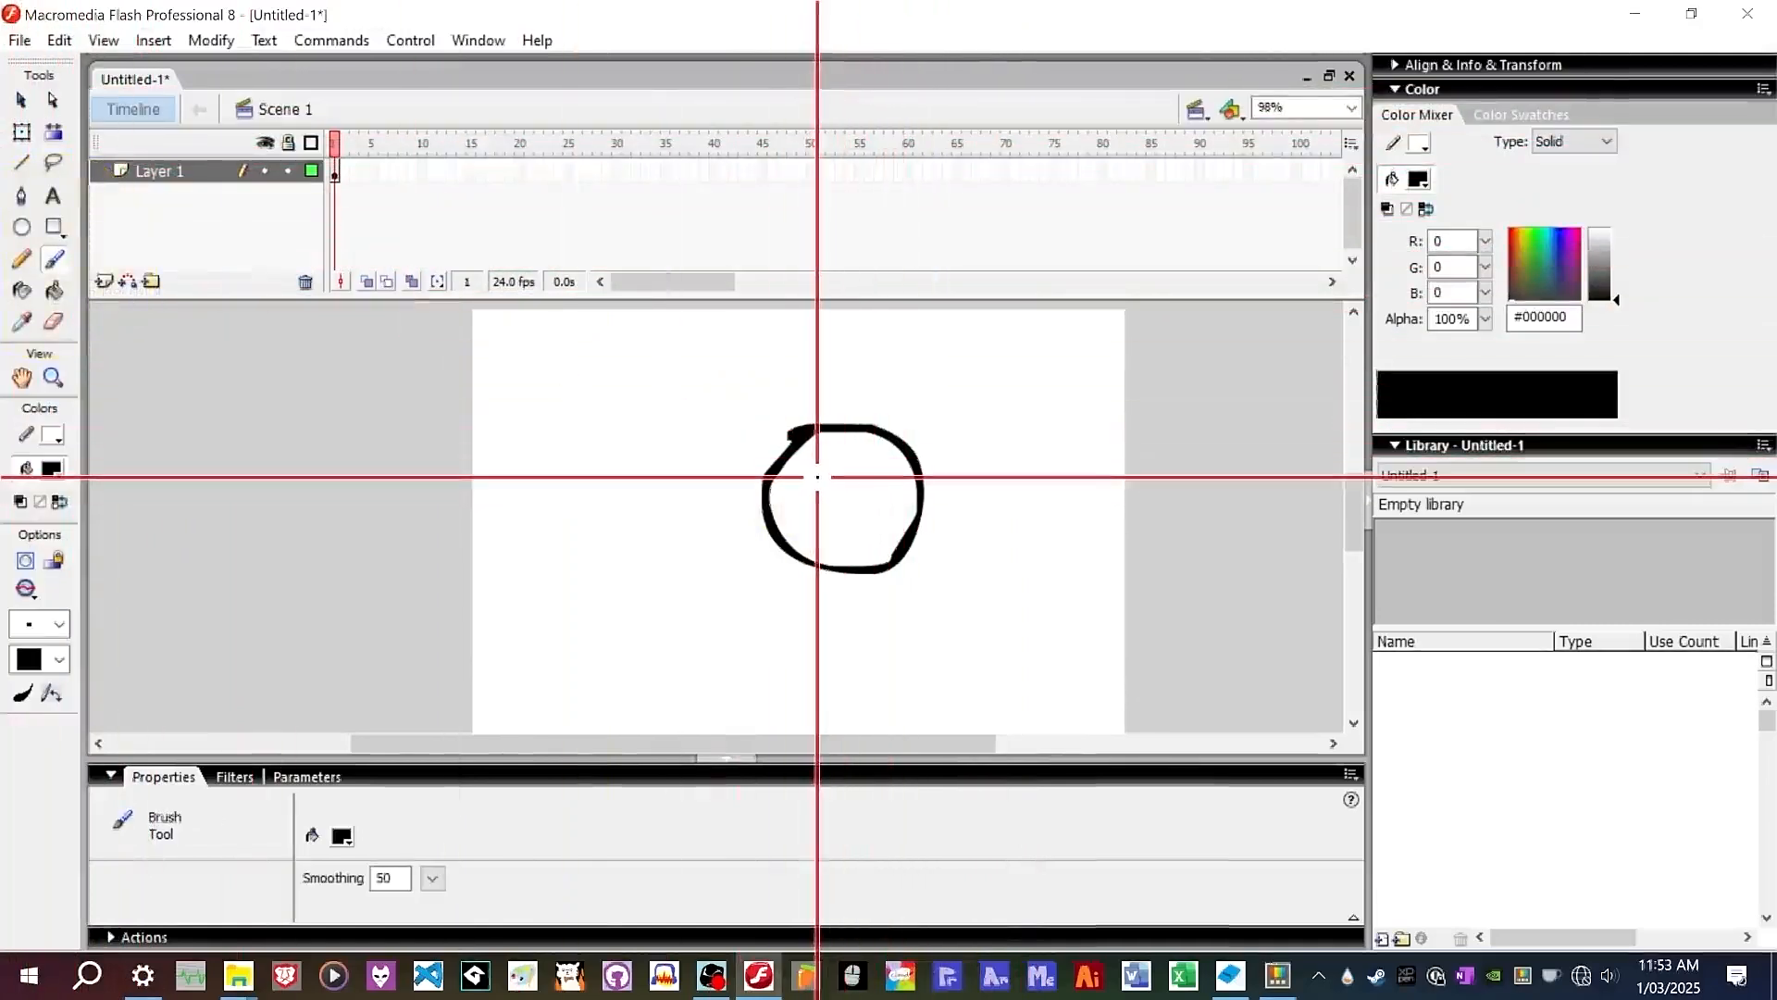
{"action": "scroll", "coordinate": [819, 481], "scroll_direction": "down", "scroll_amount": 1}
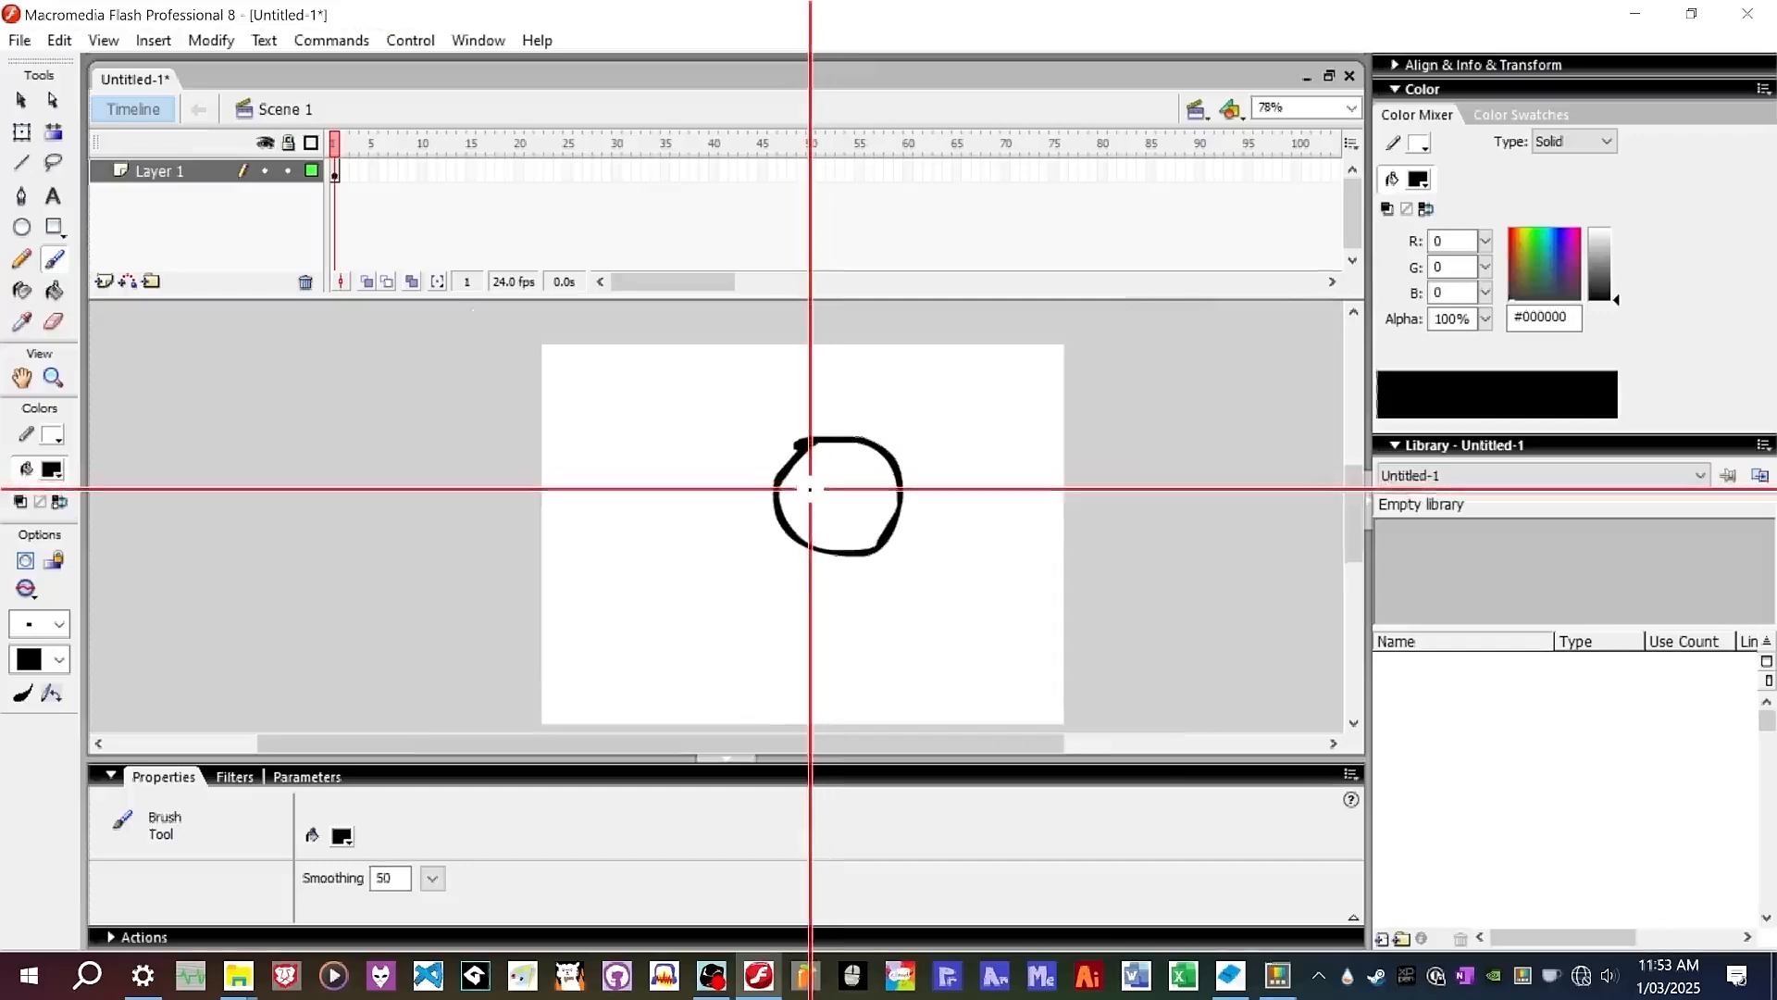
{"action": "left_click", "coordinate": [812, 489]}
{"action": "left_click", "coordinate": [880, 485]}
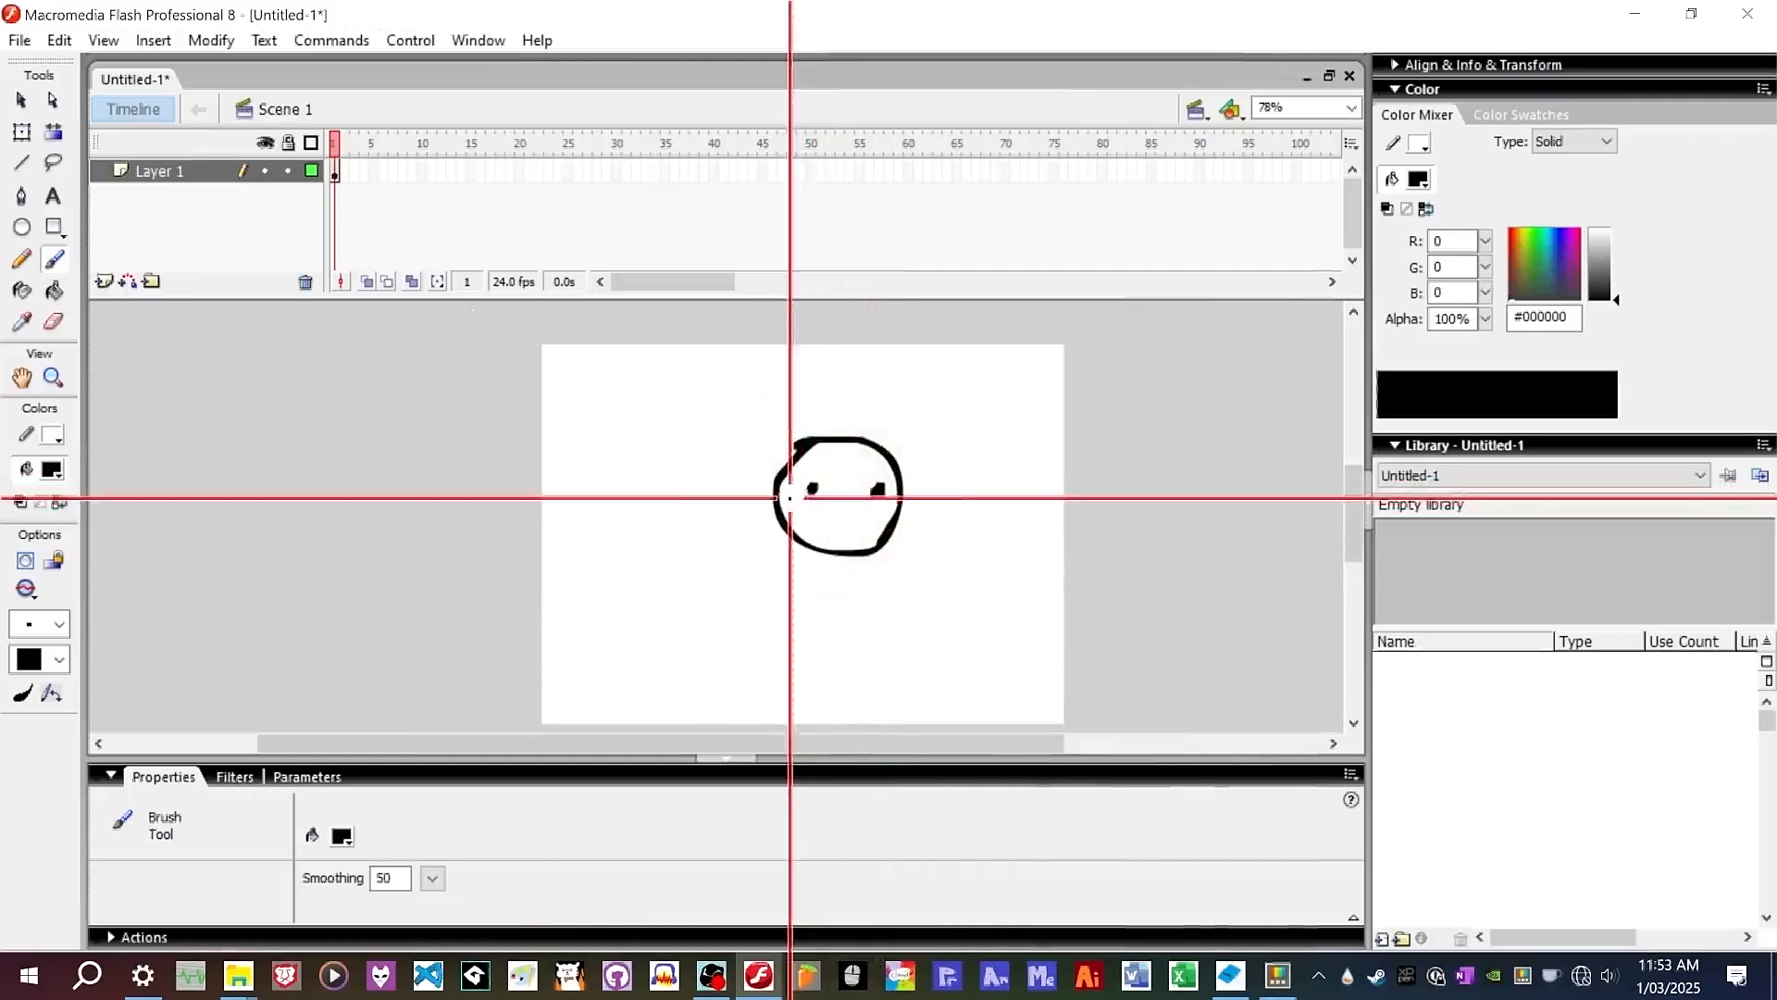
{"action": "mouse_move", "coordinate": [791, 498]}
{"action": "left_mouse_down"}
{"action": "mouse_move", "coordinate": [825, 529]}
{"action": "mouse_move", "coordinate": [908, 519]}
{"action": "left_mouse_up"}
Select the face drawing with the Selection tool.
{"action": "scroll", "coordinate": [864, 526], "scroll_direction": "up", "scroll_amount": 4}
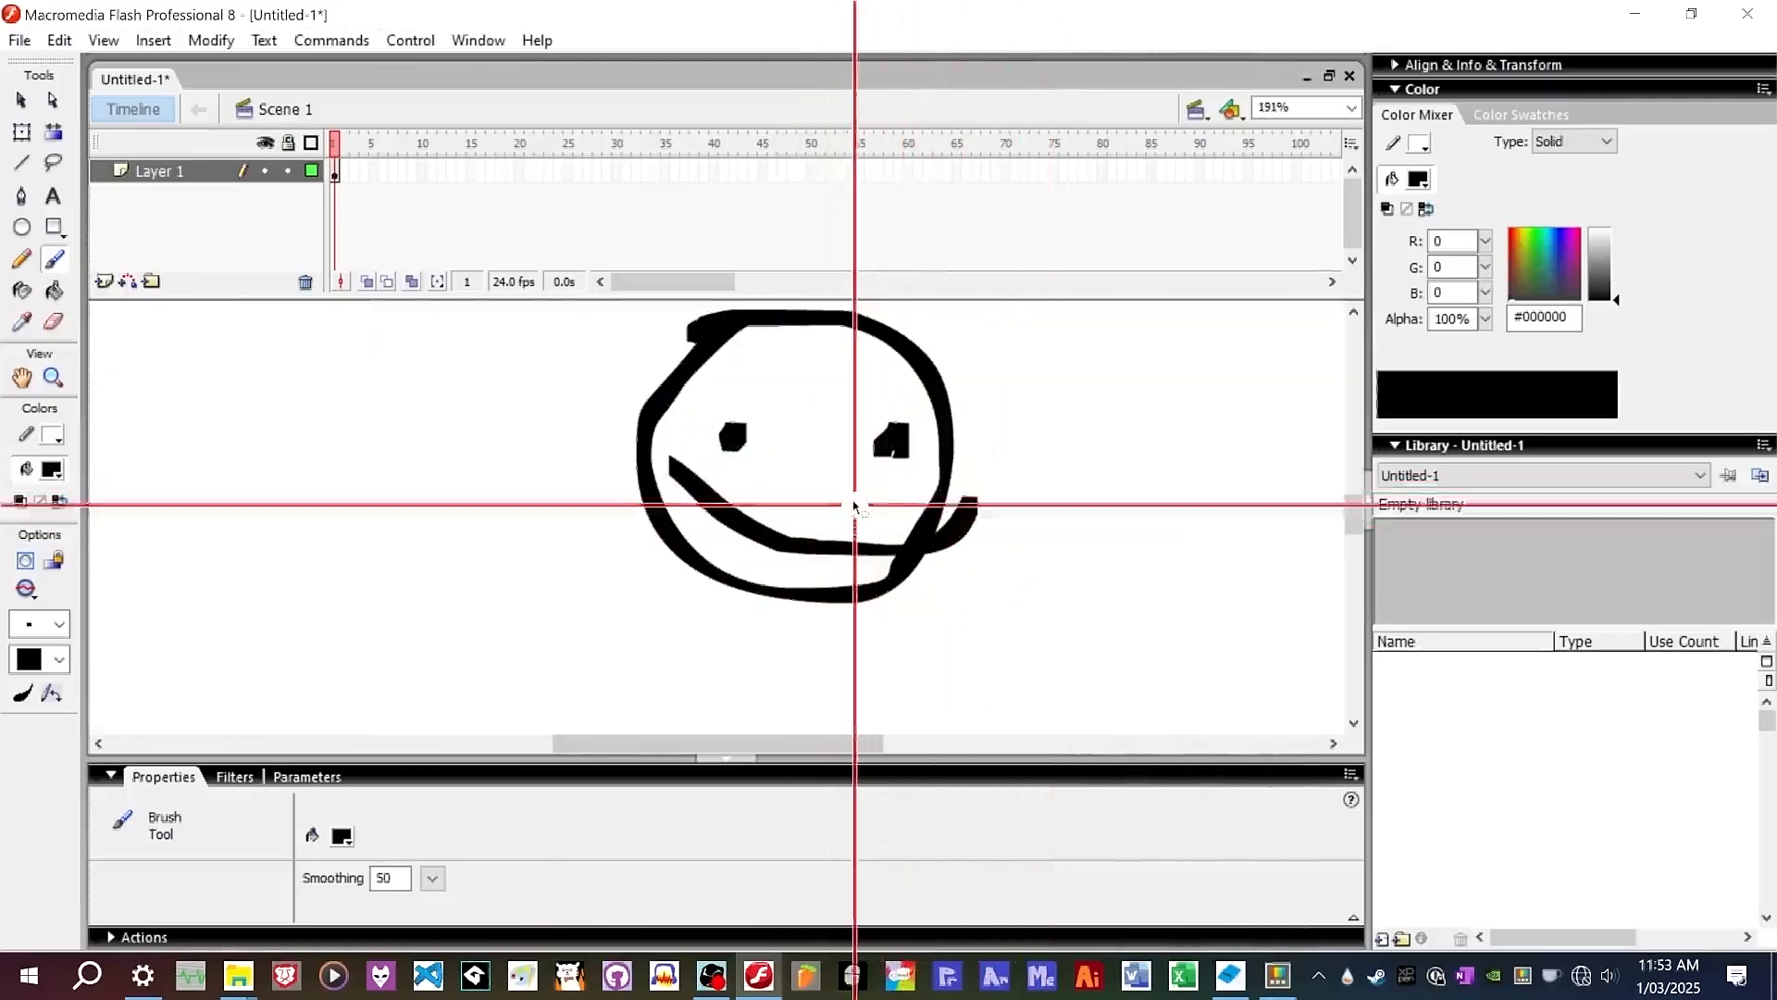
{"action": "scroll", "coordinate": [873, 352], "scroll_direction": "up", "scroll_amount": 1}
{"action": "scroll", "coordinate": [833, 408], "scroll_direction": "down", "scroll_amount": 4}
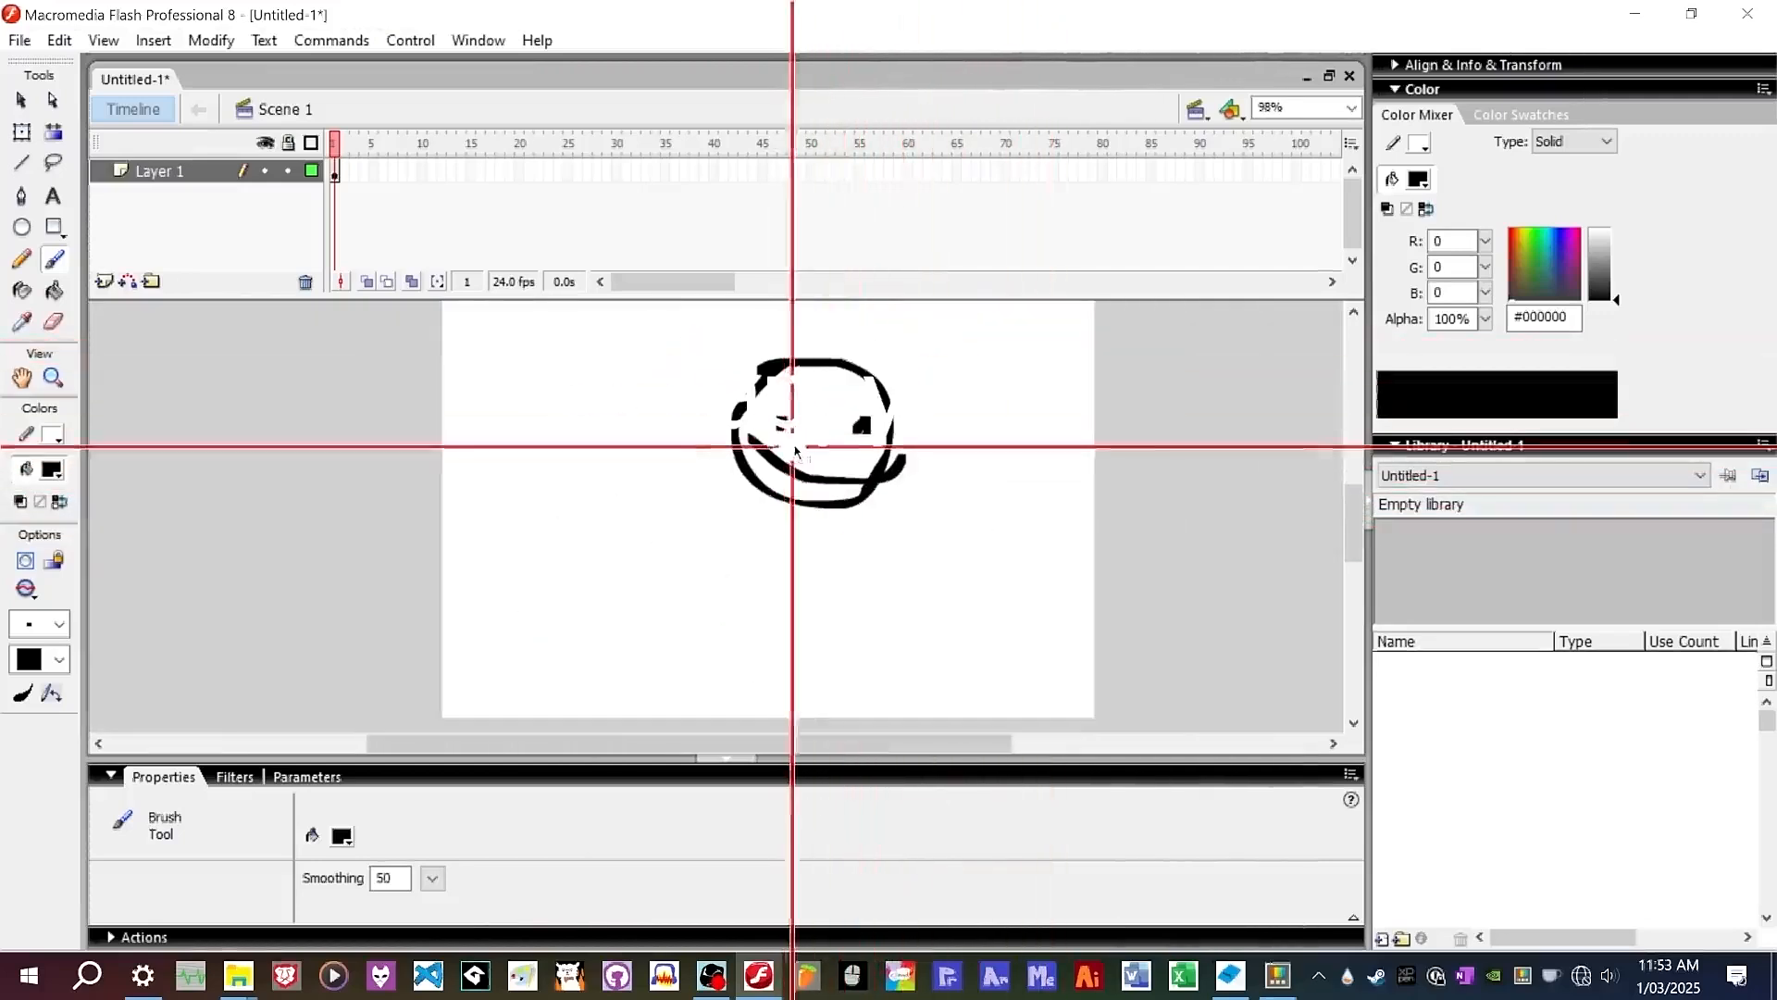
{"action": "left_click", "coordinate": [20, 99]}
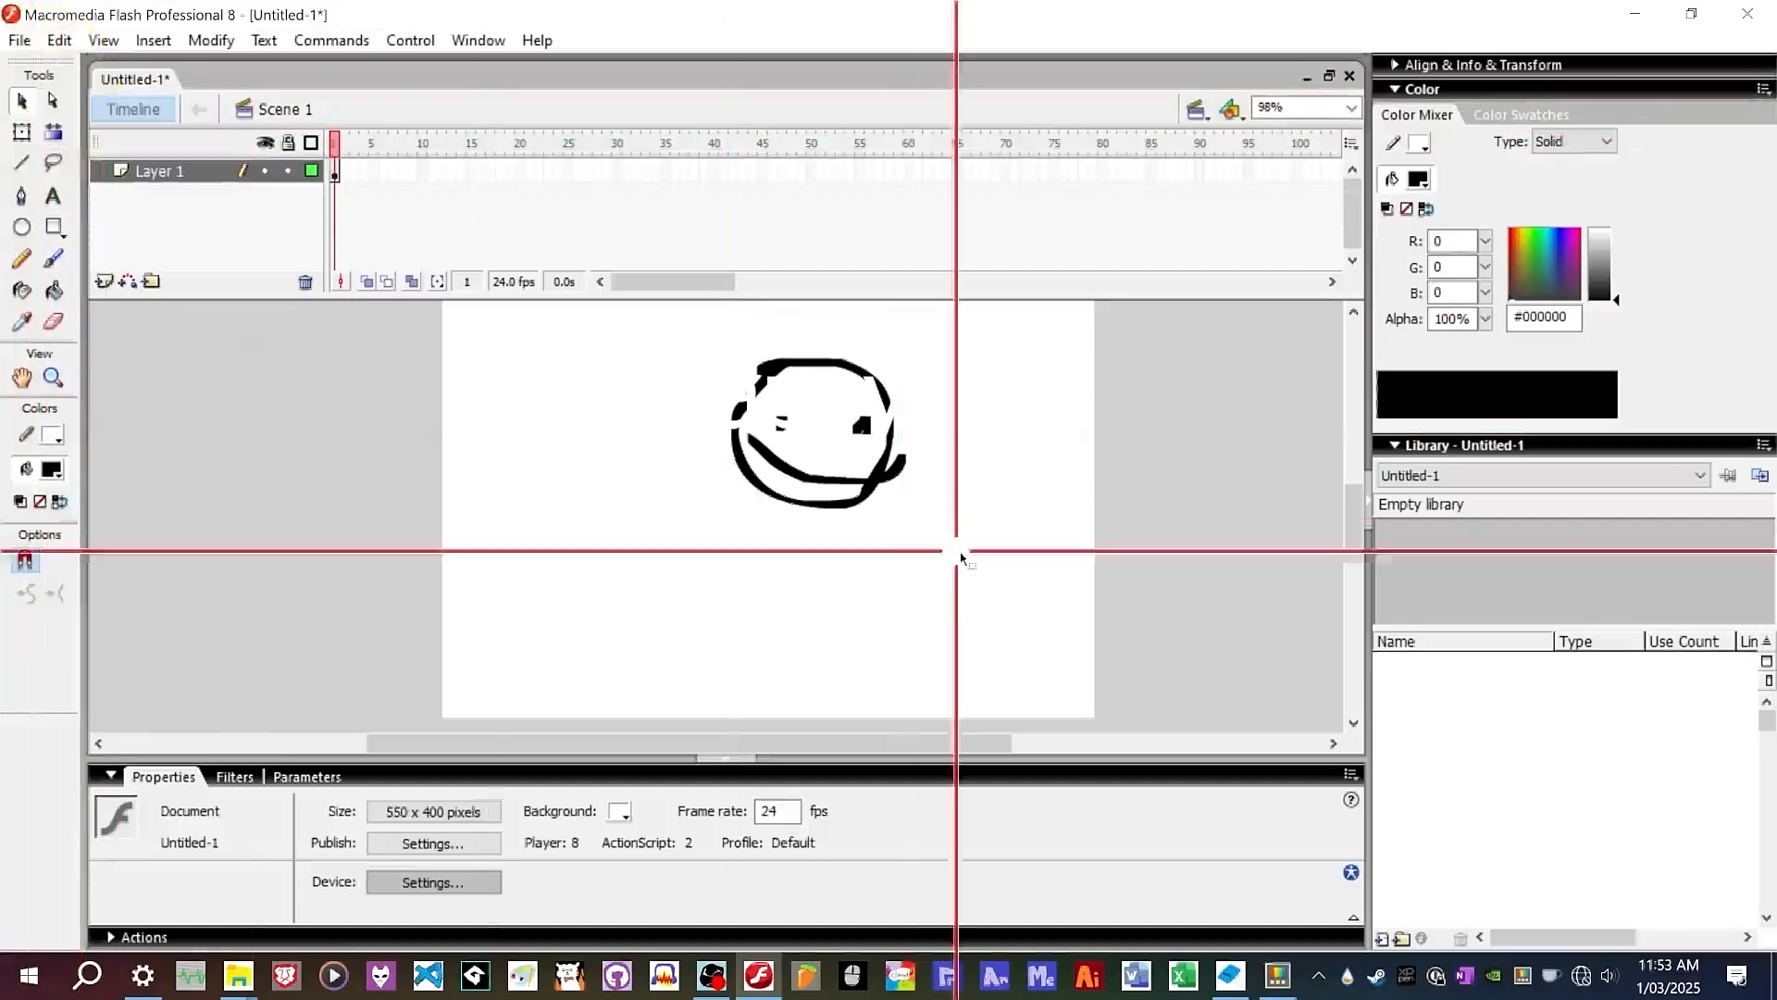
{"action": "left_click_drag", "start_coordinate": [699, 343], "coordinate": [744, 363]}
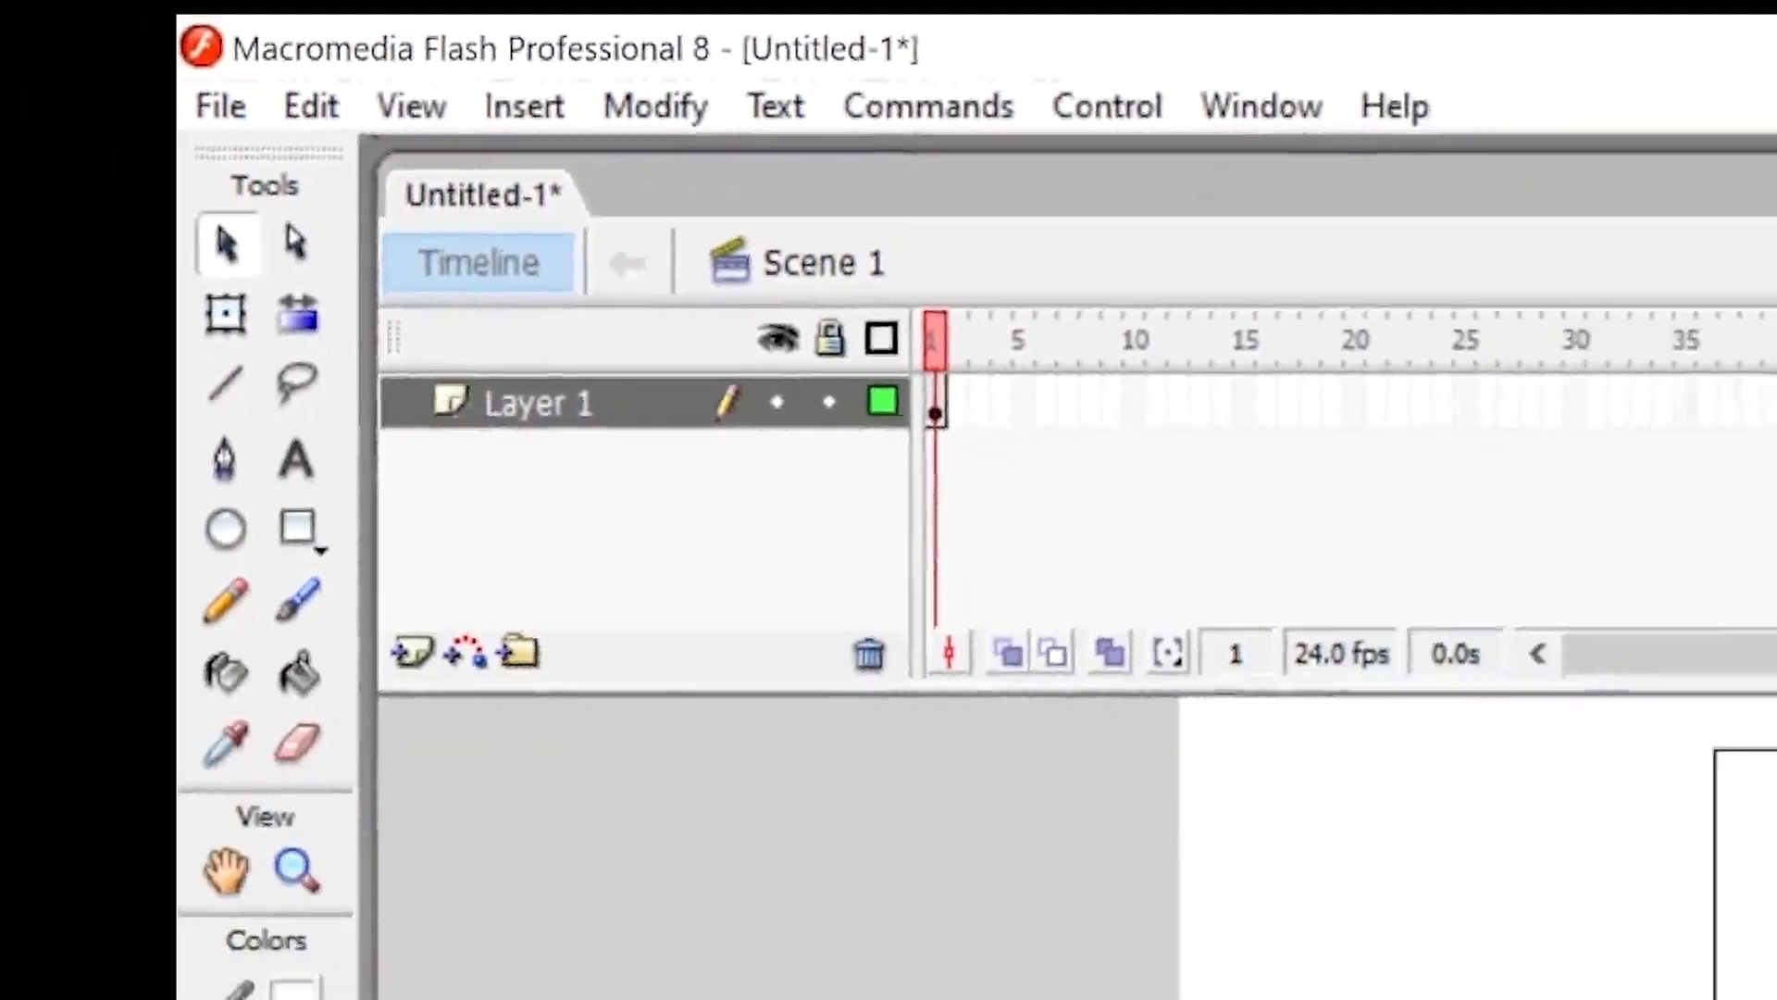
{"action": "left_click", "coordinate": [1534, 755]}
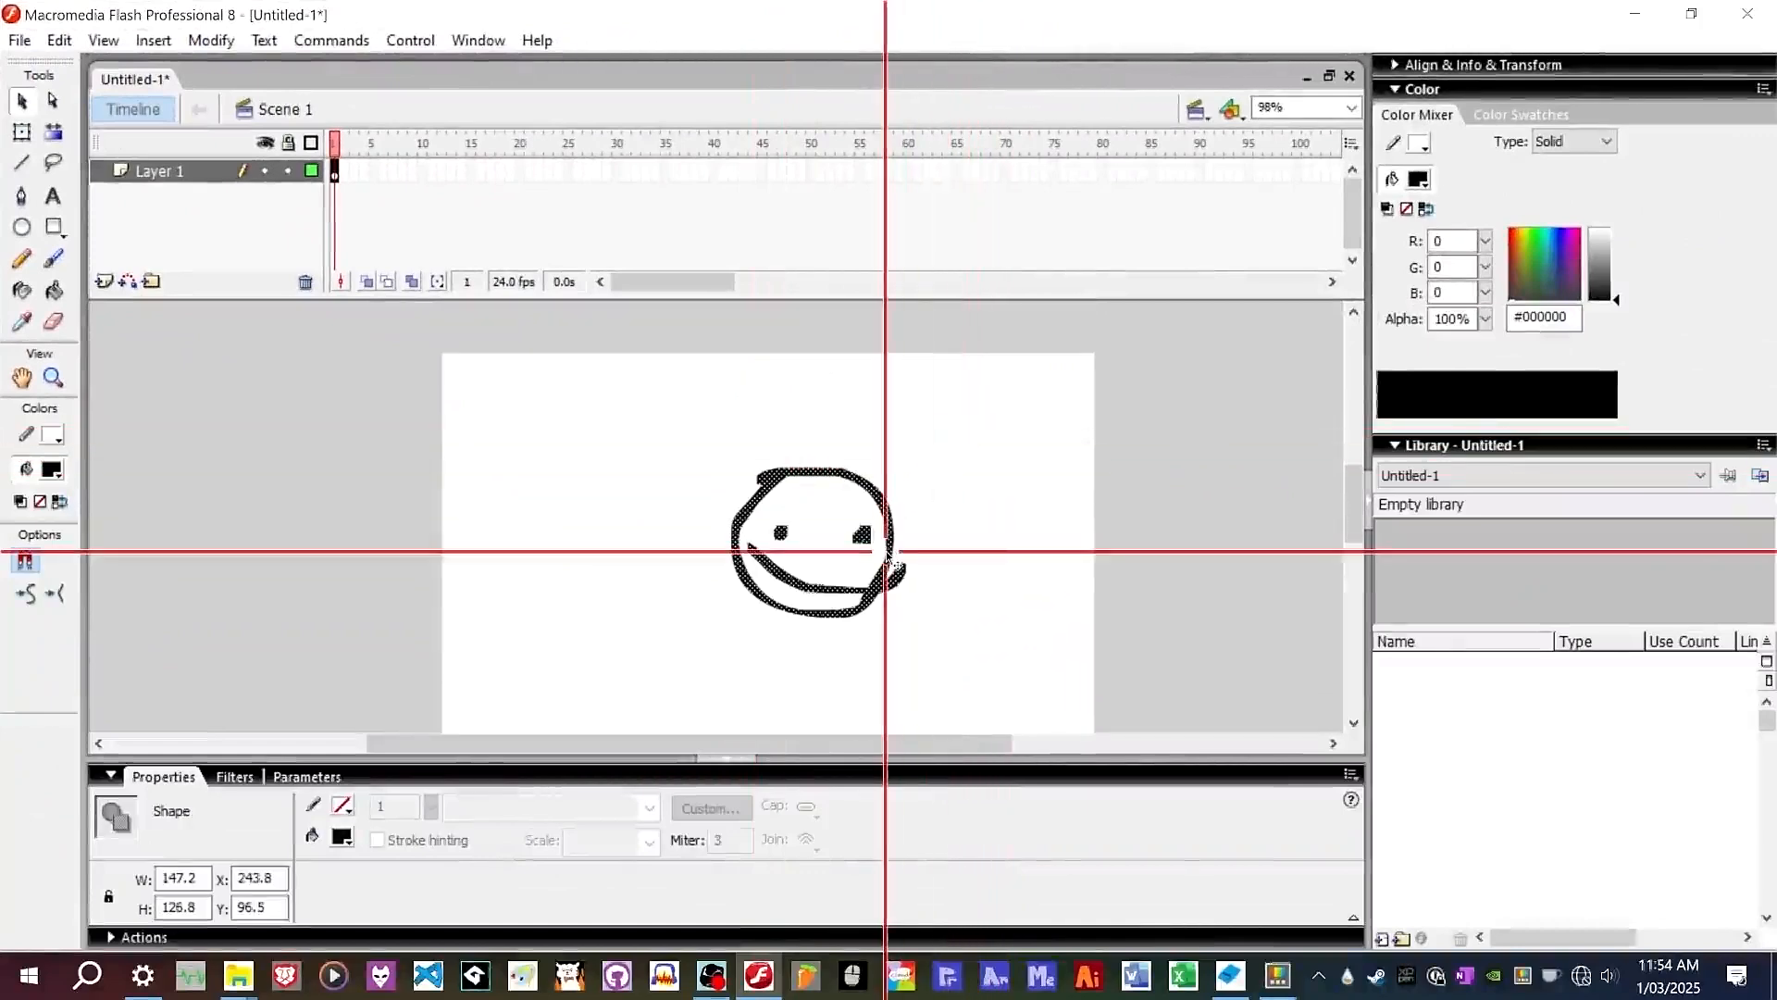
{"action": "scroll", "coordinate": [882, 582], "scroll_direction": "up", "scroll_amount": 14}
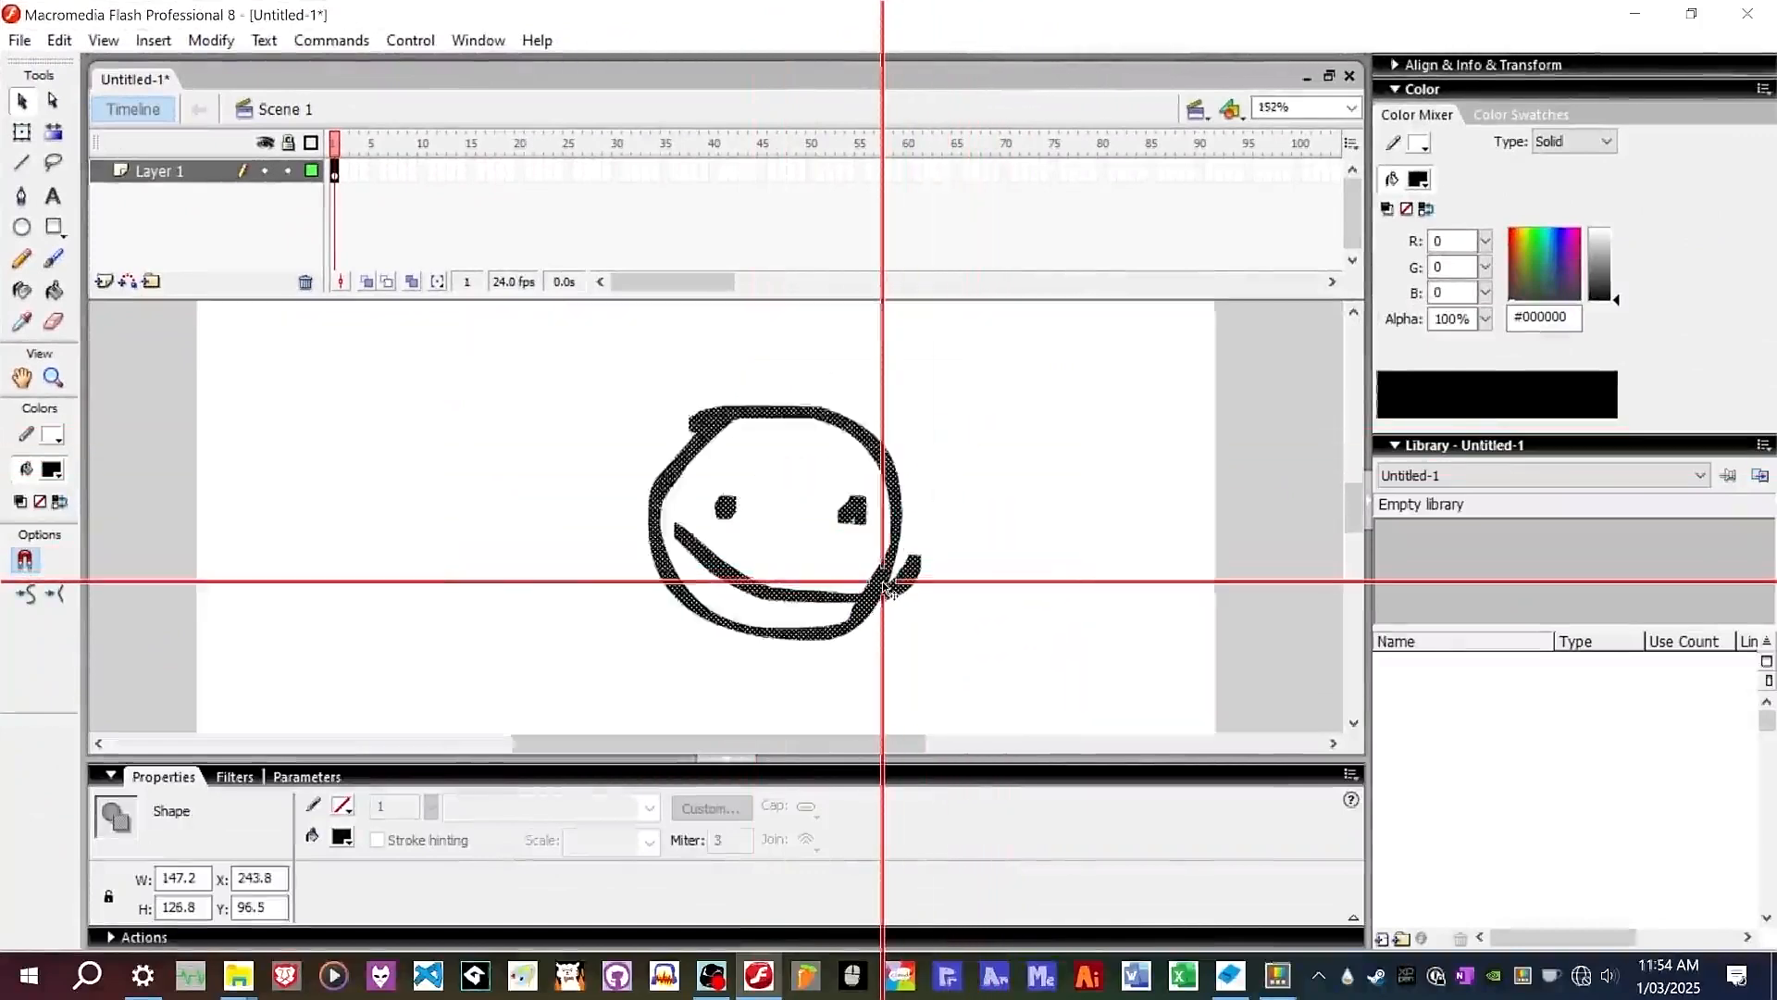
{"action": "scroll", "coordinate": [882, 593], "scroll_direction": "down", "scroll_amount": 10}
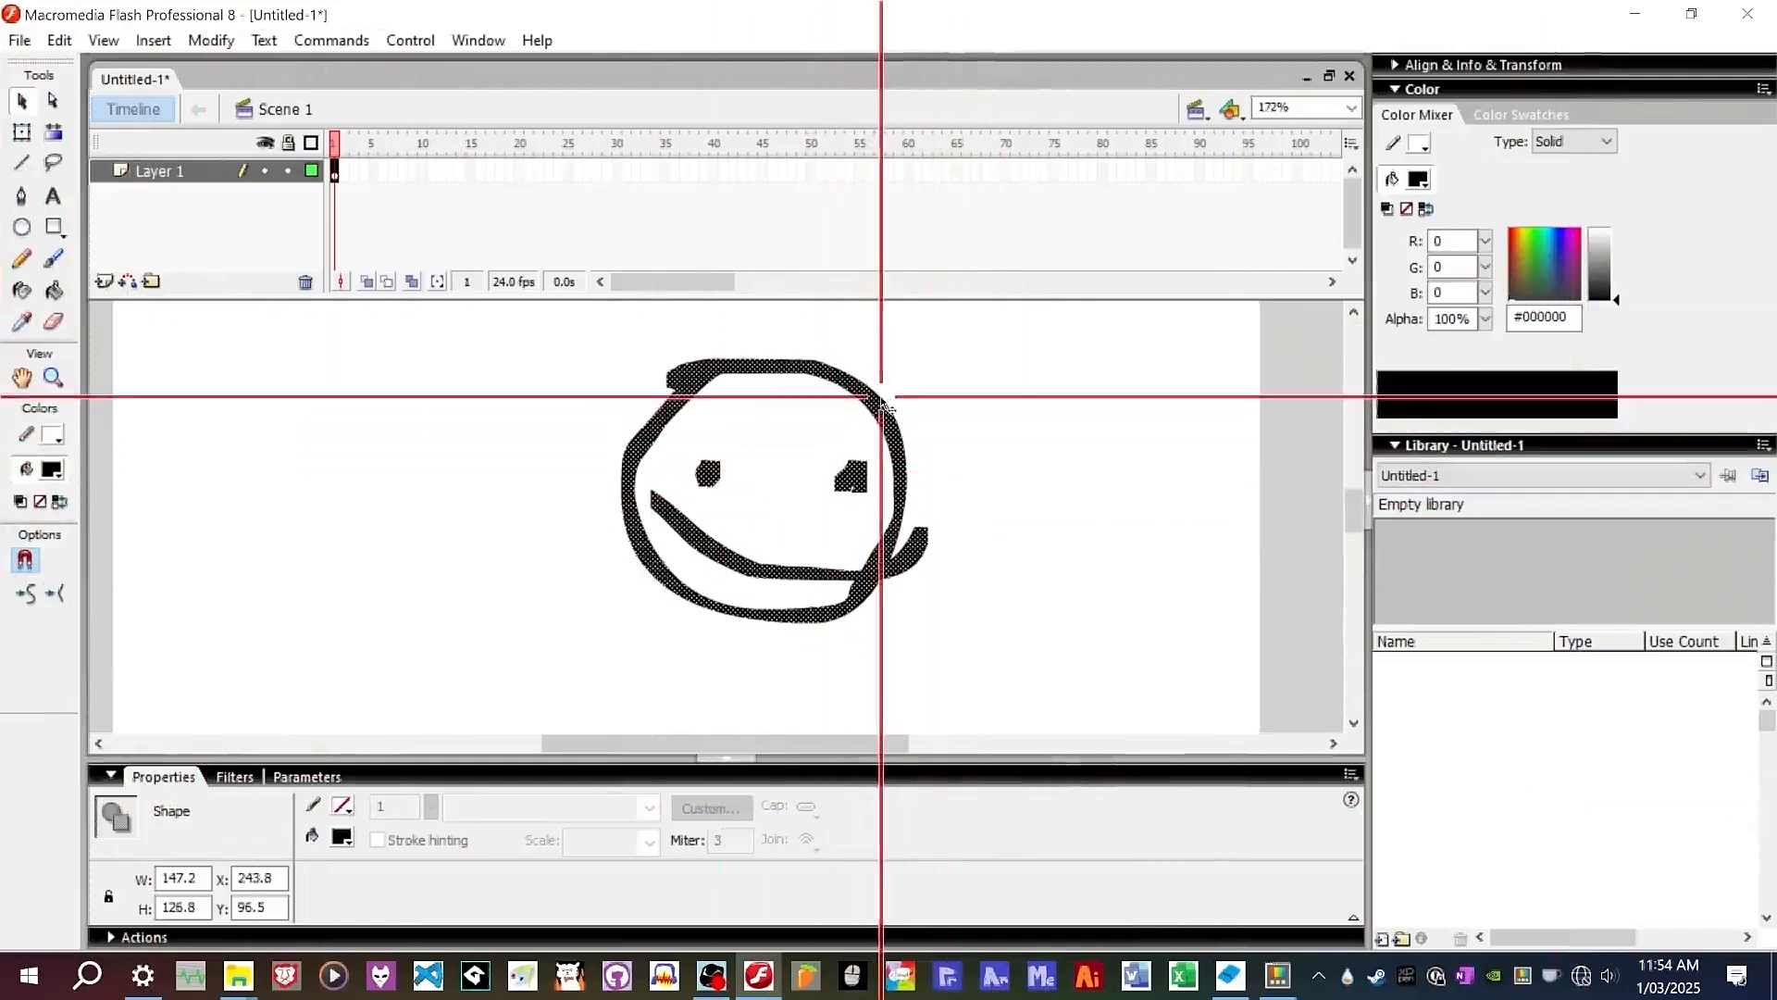
Marquee-select the whole face and convert it to a Movie clip symbol named smiley.
{"action": "left_click", "coordinate": [1044, 348]}
{"action": "mouse_move", "coordinate": [1040, 330]}
{"action": "left_mouse_down"}
{"action": "mouse_move", "coordinate": [430, 787]}
{"action": "mouse_move", "coordinate": [535, 663]}
{"action": "left_mouse_up"}
{"action": "right_click", "coordinate": [831, 609]}
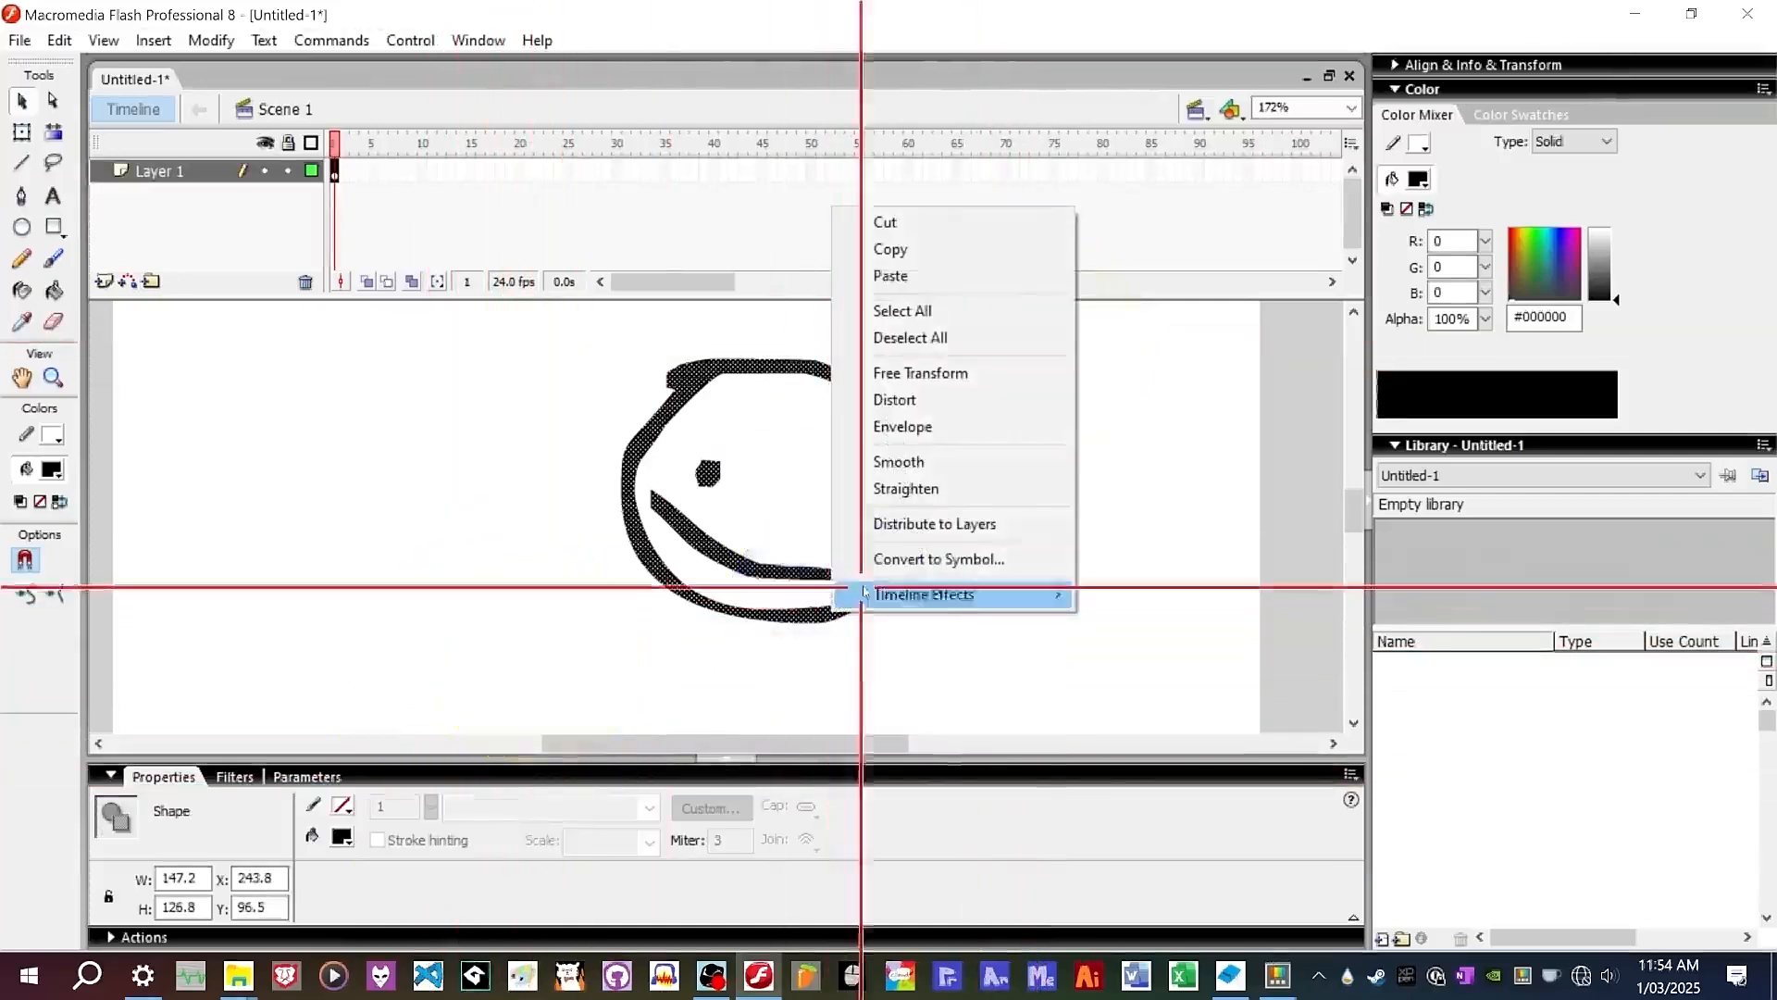
{"action": "left_click", "coordinate": [922, 553]}
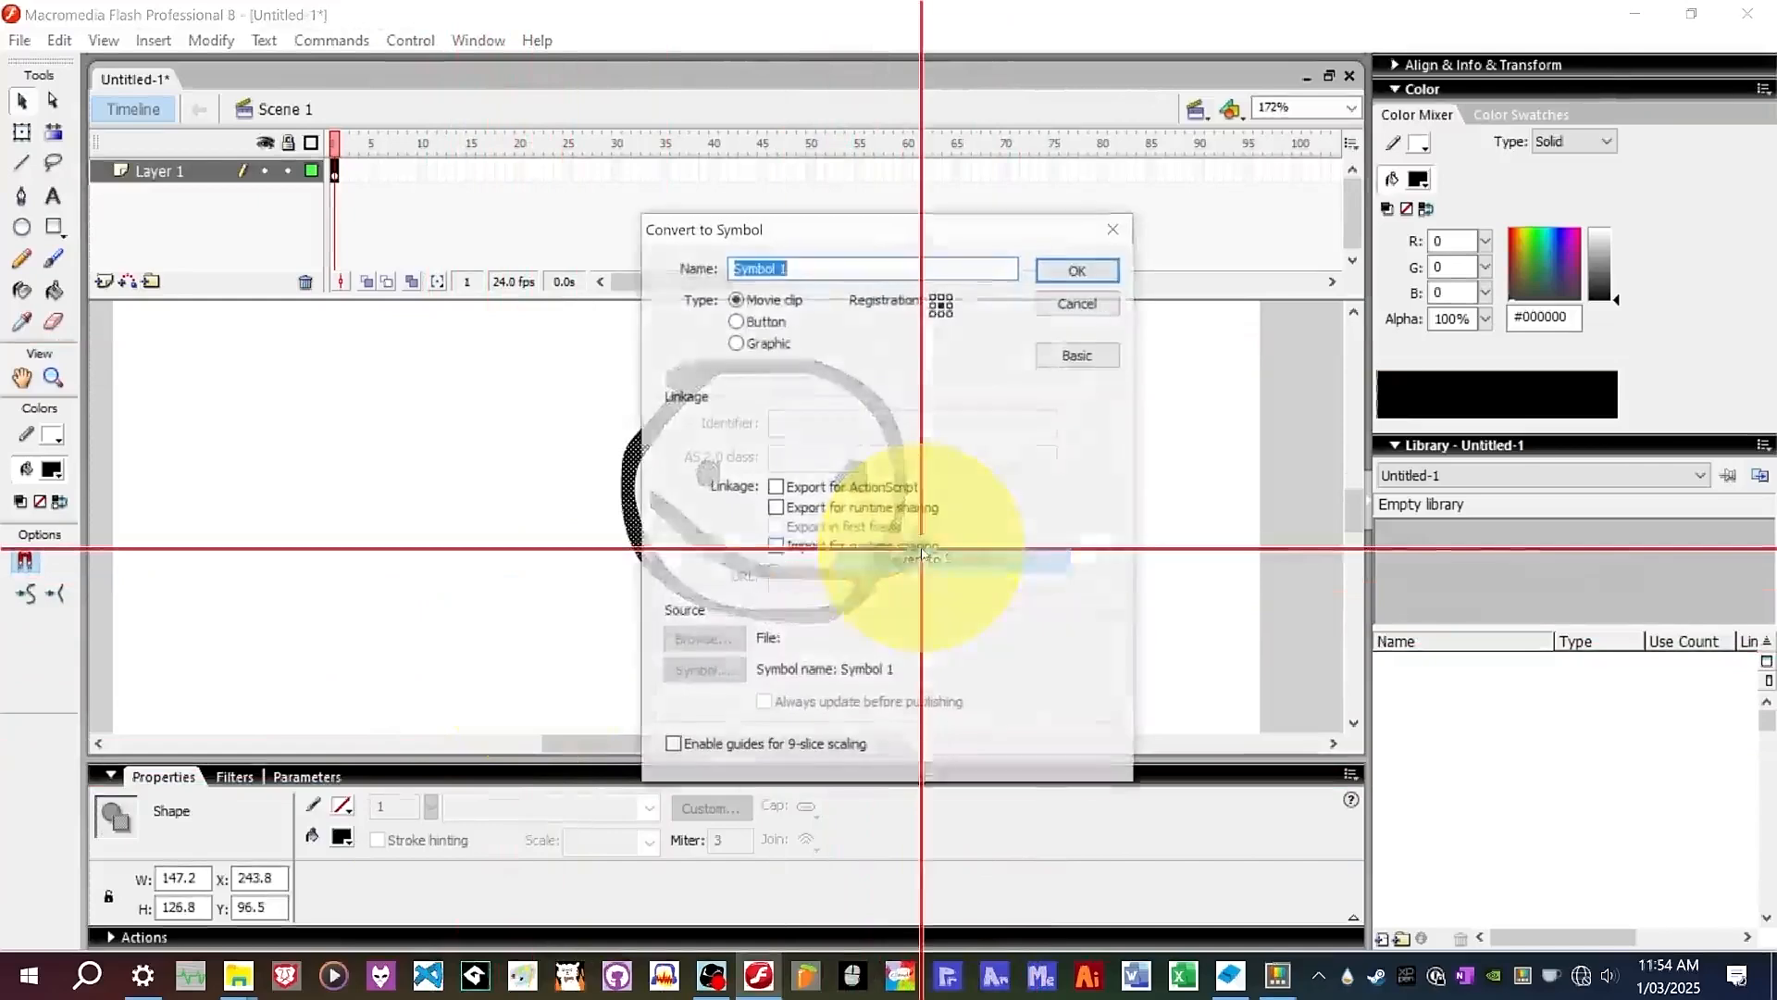
{"action": "left_click_drag", "start_coordinate": [849, 238], "coordinate": [1019, 257]}
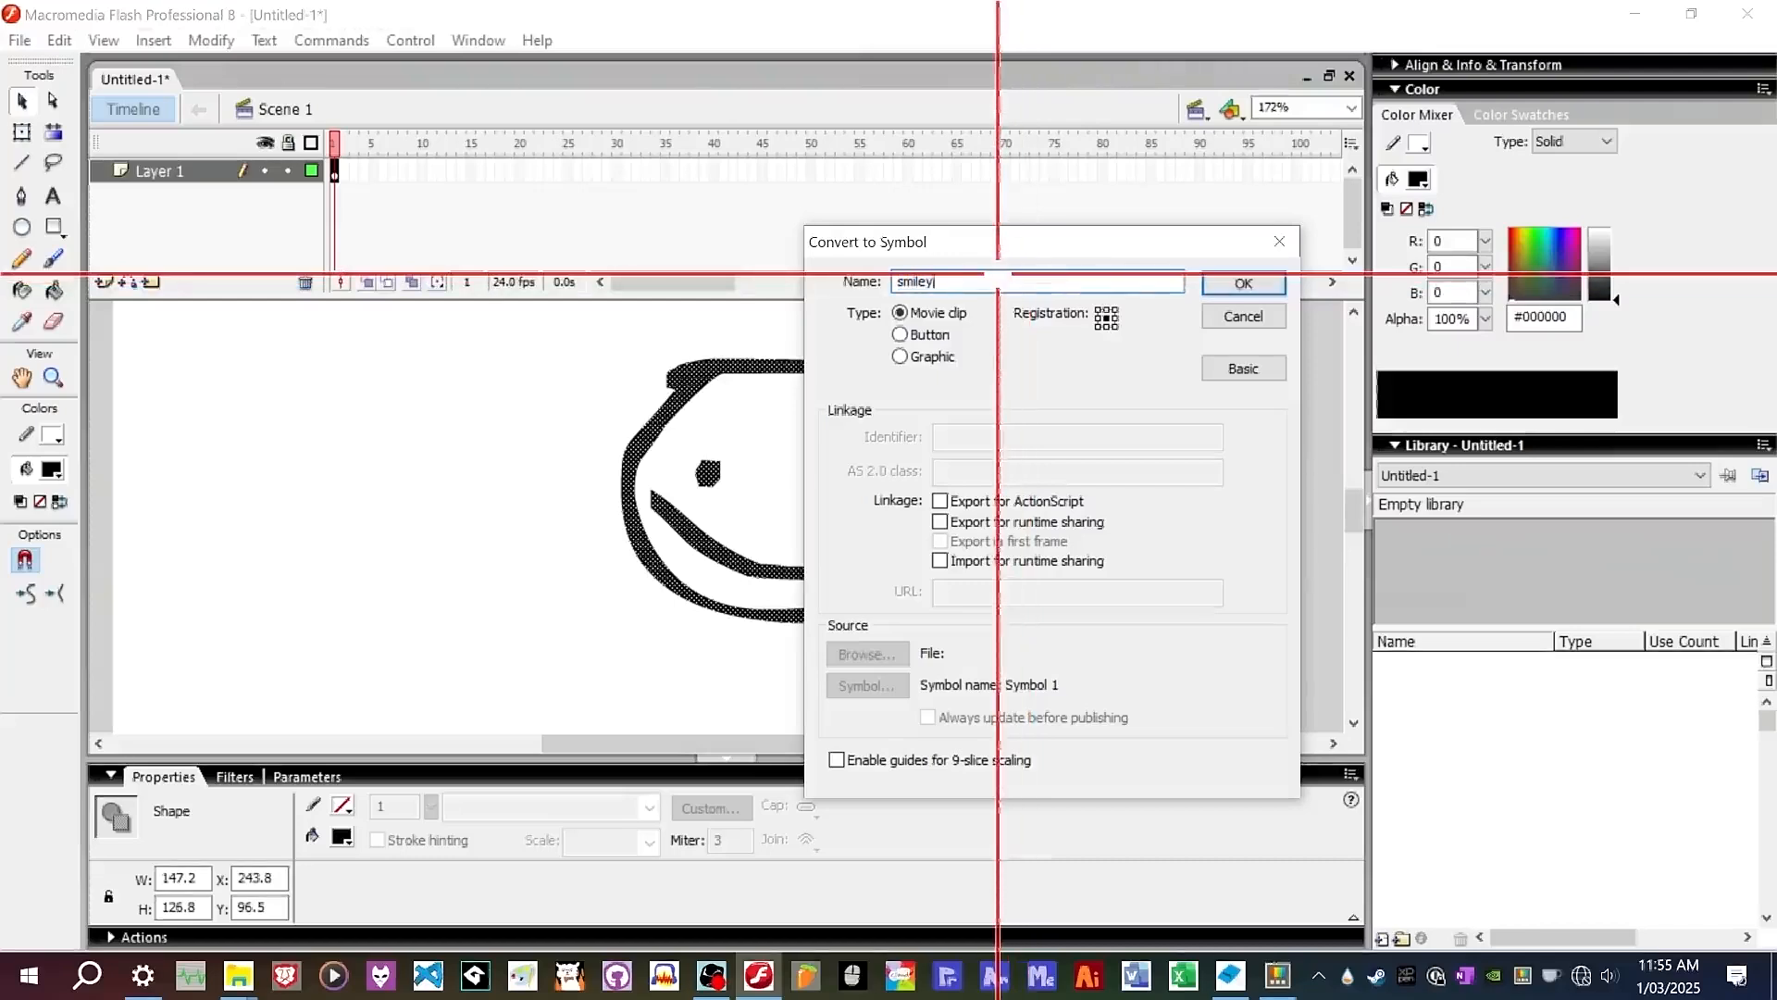
{"action": "left_click", "coordinate": [1243, 284]}
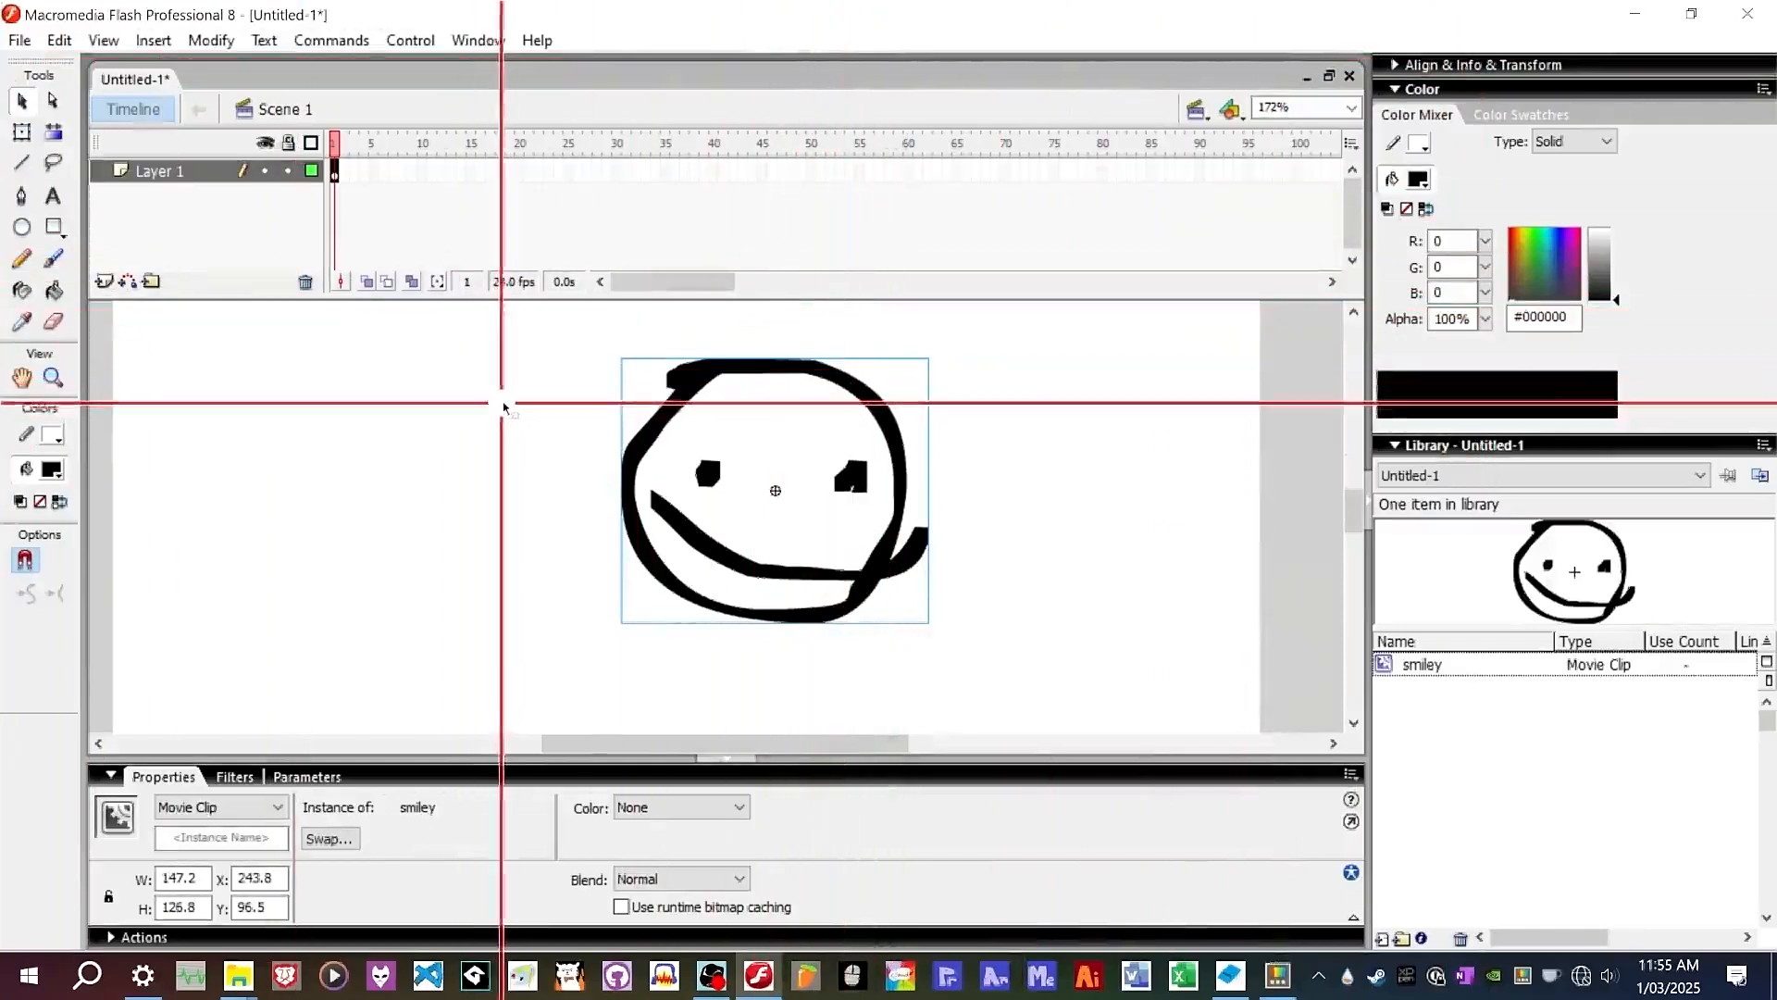
Try filling the smiley with the Paint Bucket, then select the smiley instance with the Selection tool.
{"action": "left_click", "coordinate": [1049, 381]}
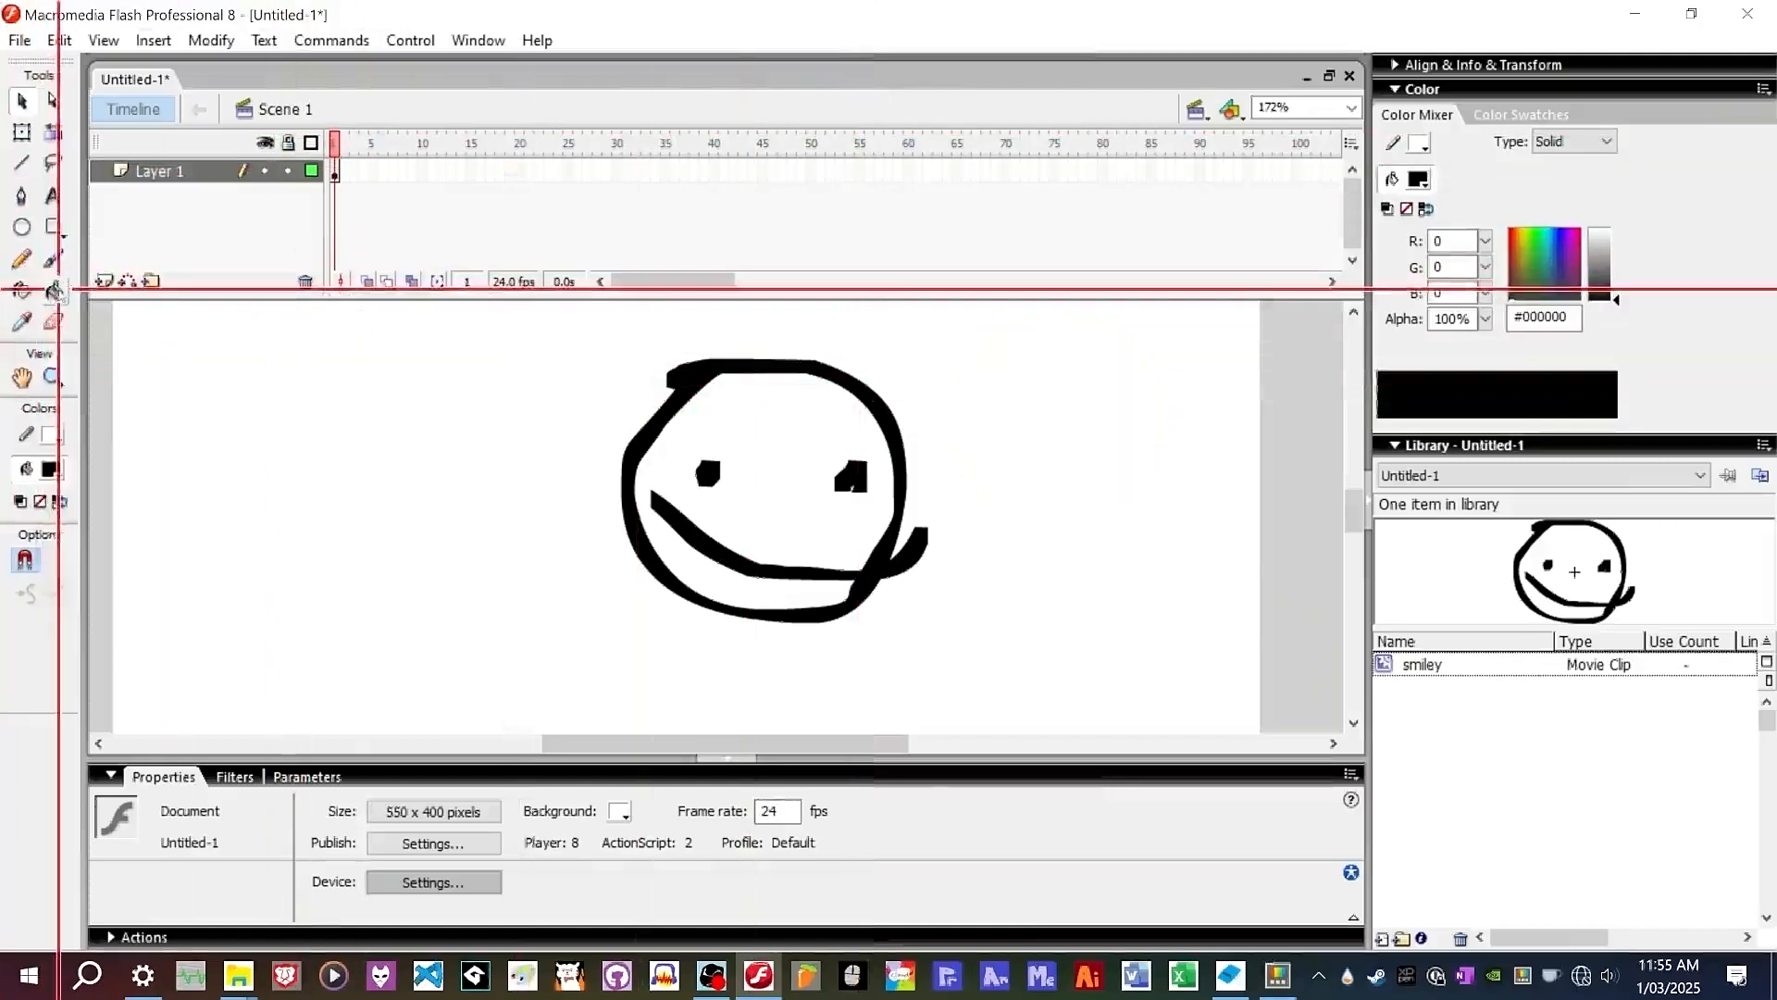
{"action": "left_click", "coordinate": [55, 290]}
{"action": "left_click", "coordinate": [774, 384]}
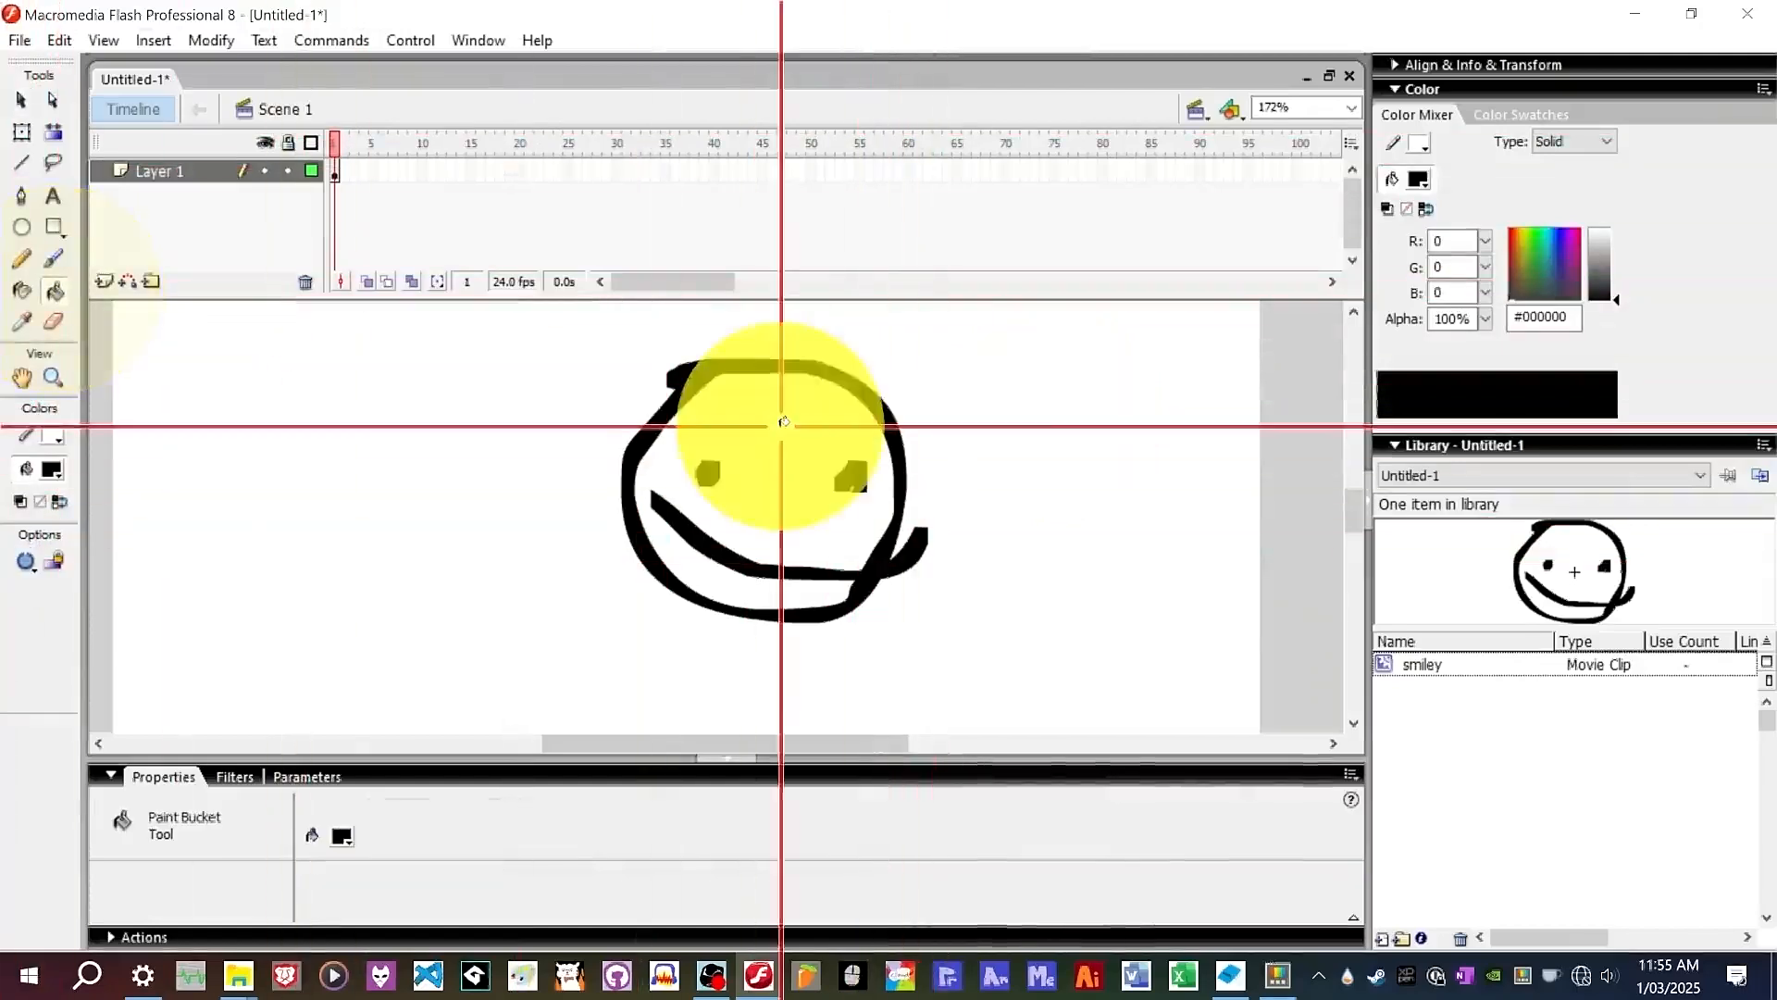
{"action": "left_click", "coordinate": [21, 99]}
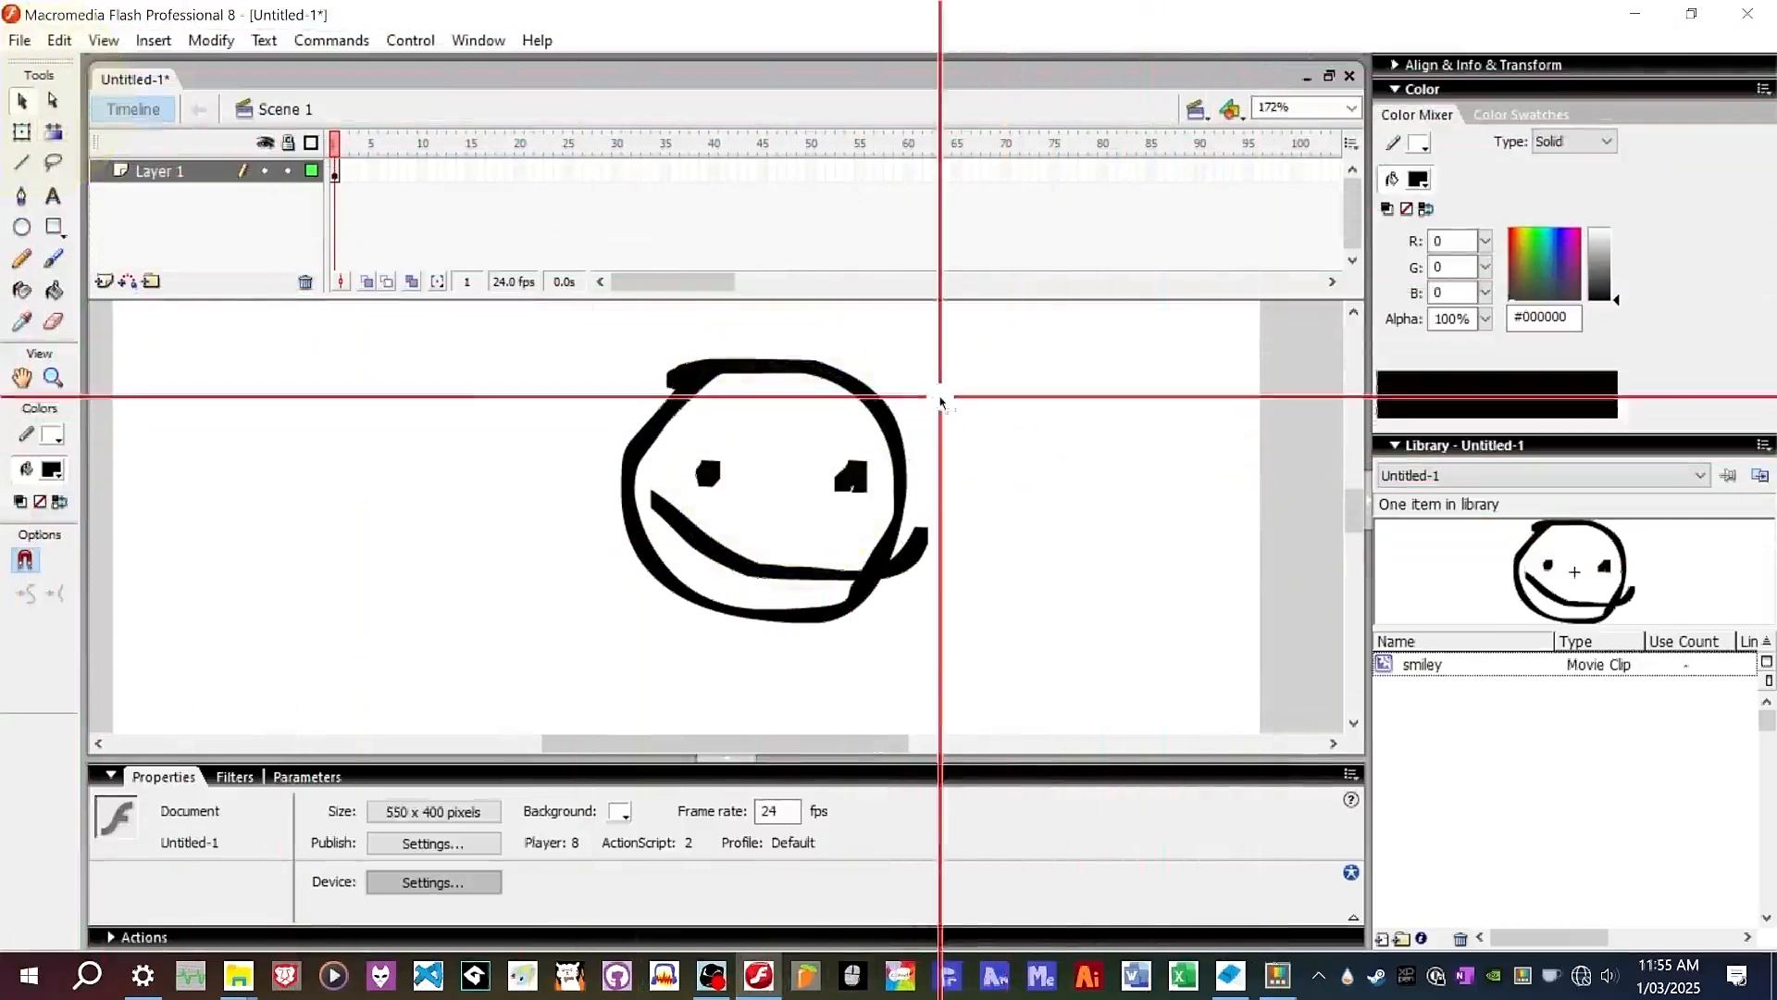
{"action": "left_click", "coordinate": [861, 400]}
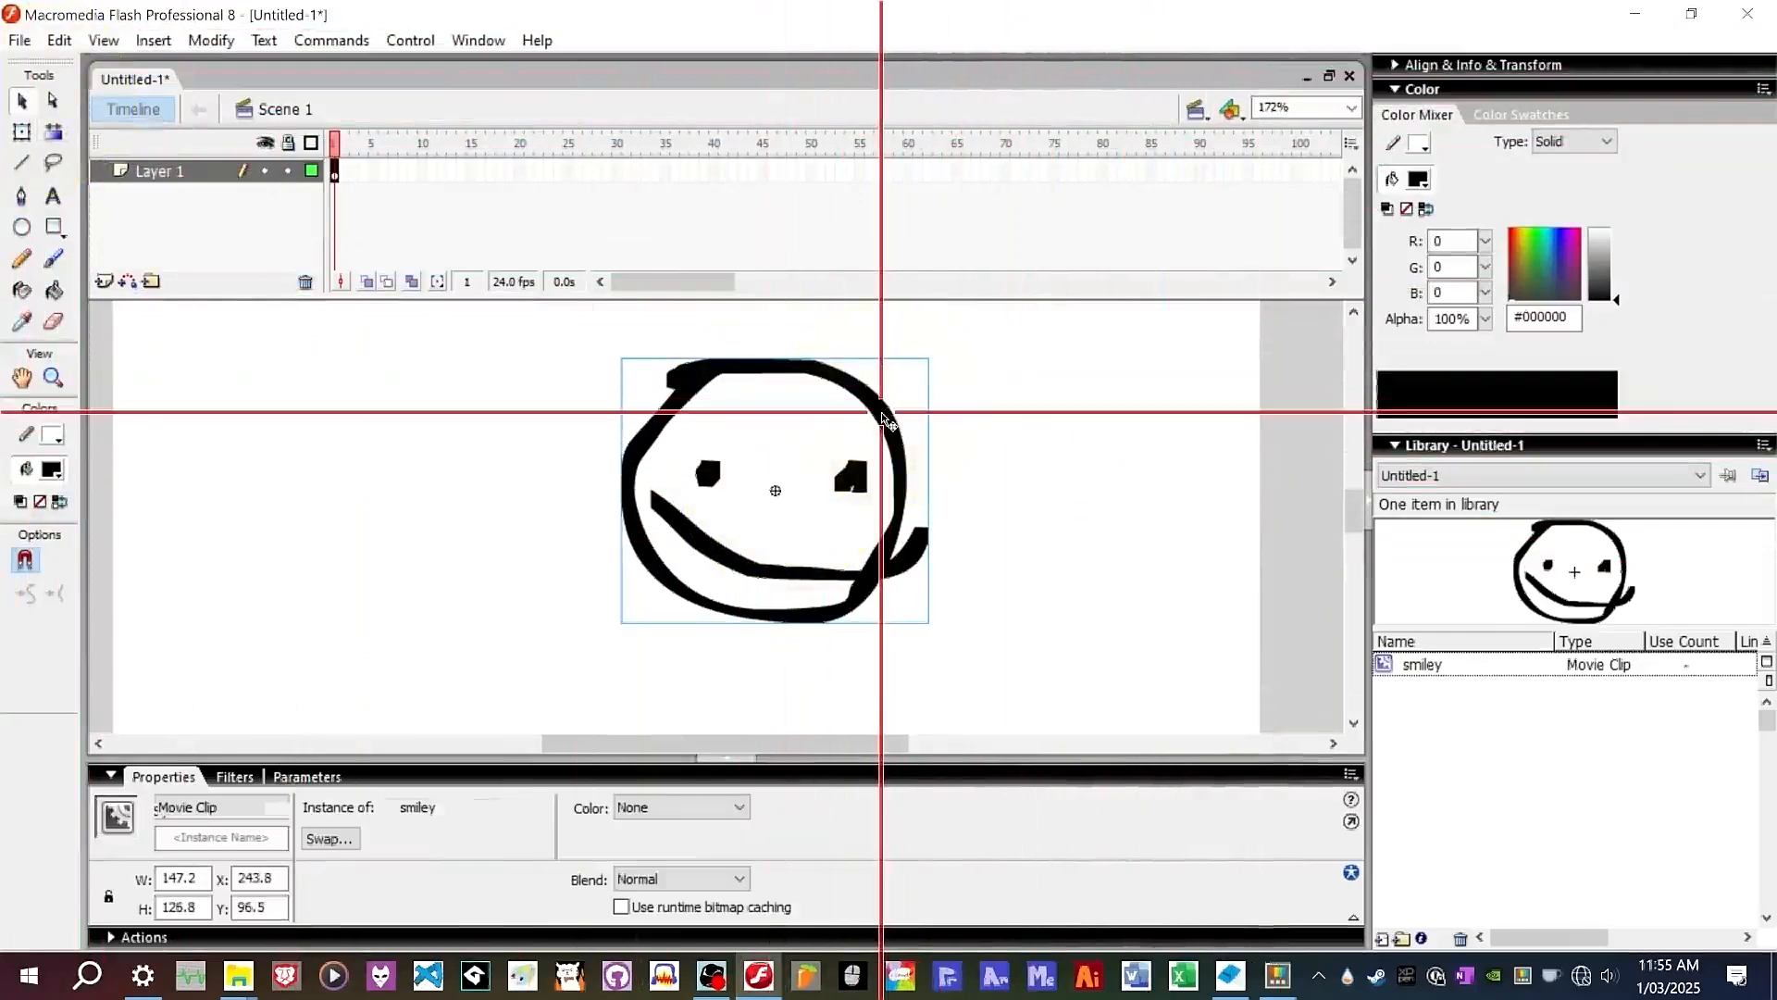
Open the smiley movie clip for editing and marquee-select its face drawing.
{"action": "double_click", "coordinate": [881, 413]}
{"action": "left_click", "coordinate": [969, 385]}
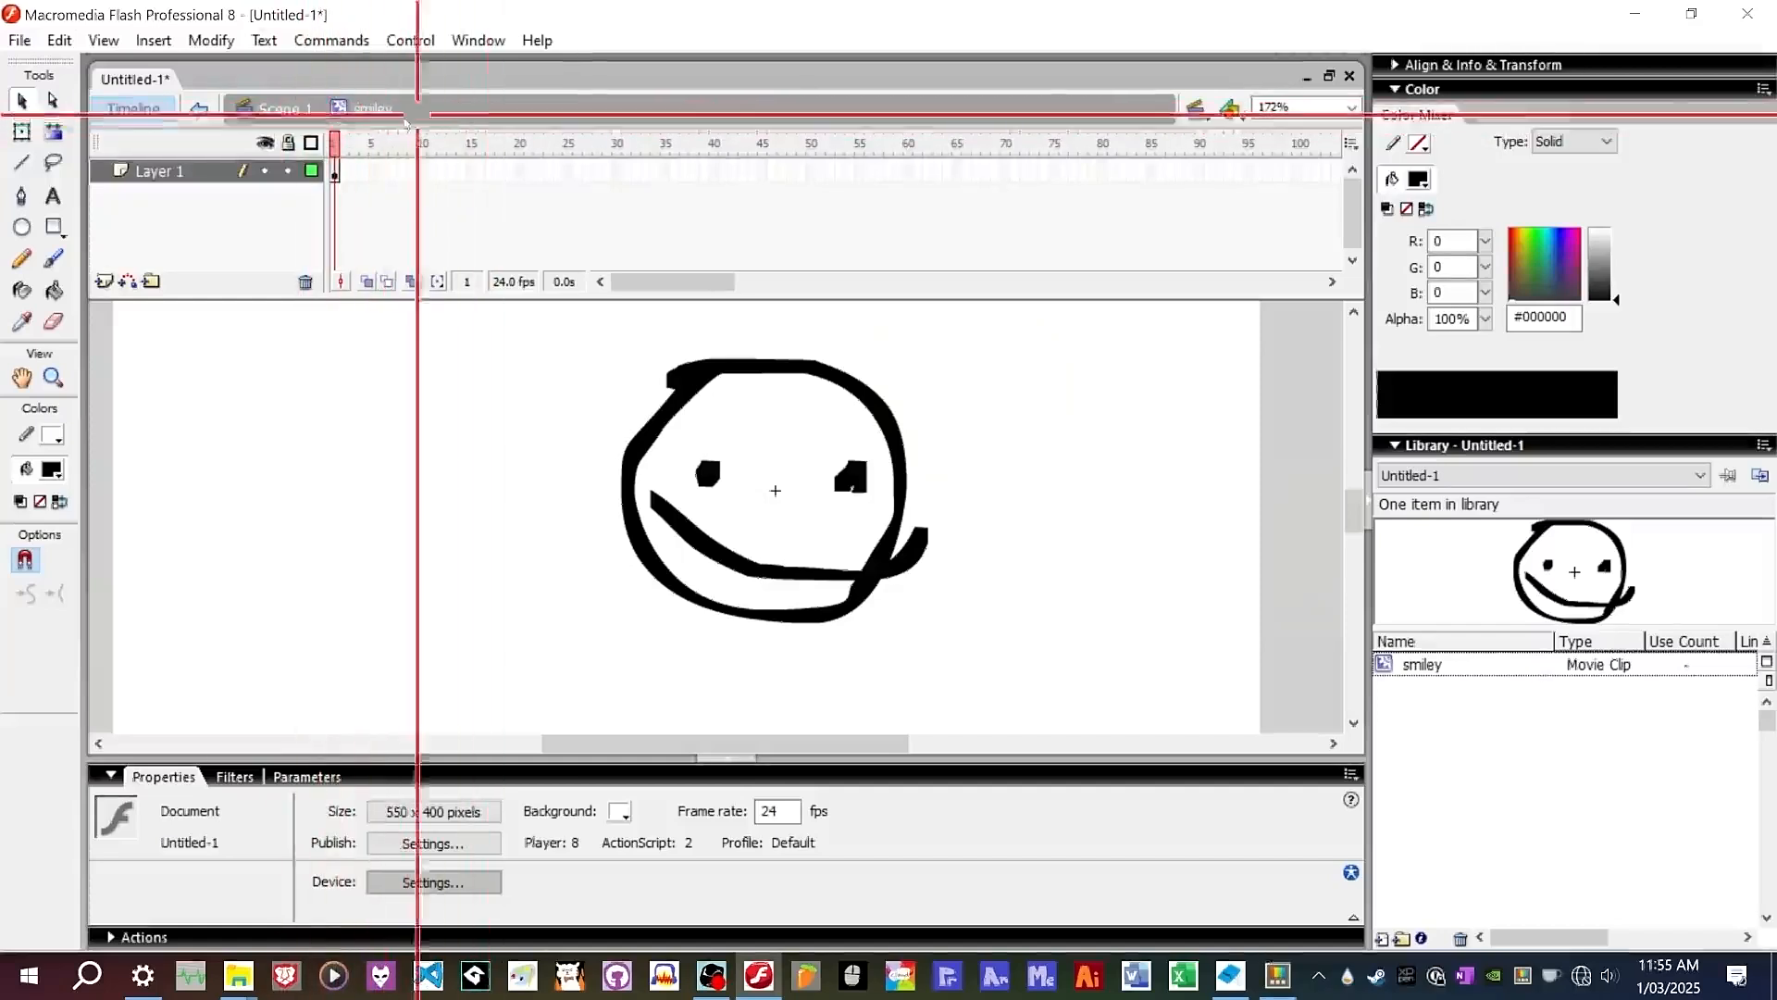
{"action": "left_click", "coordinate": [55, 290]}
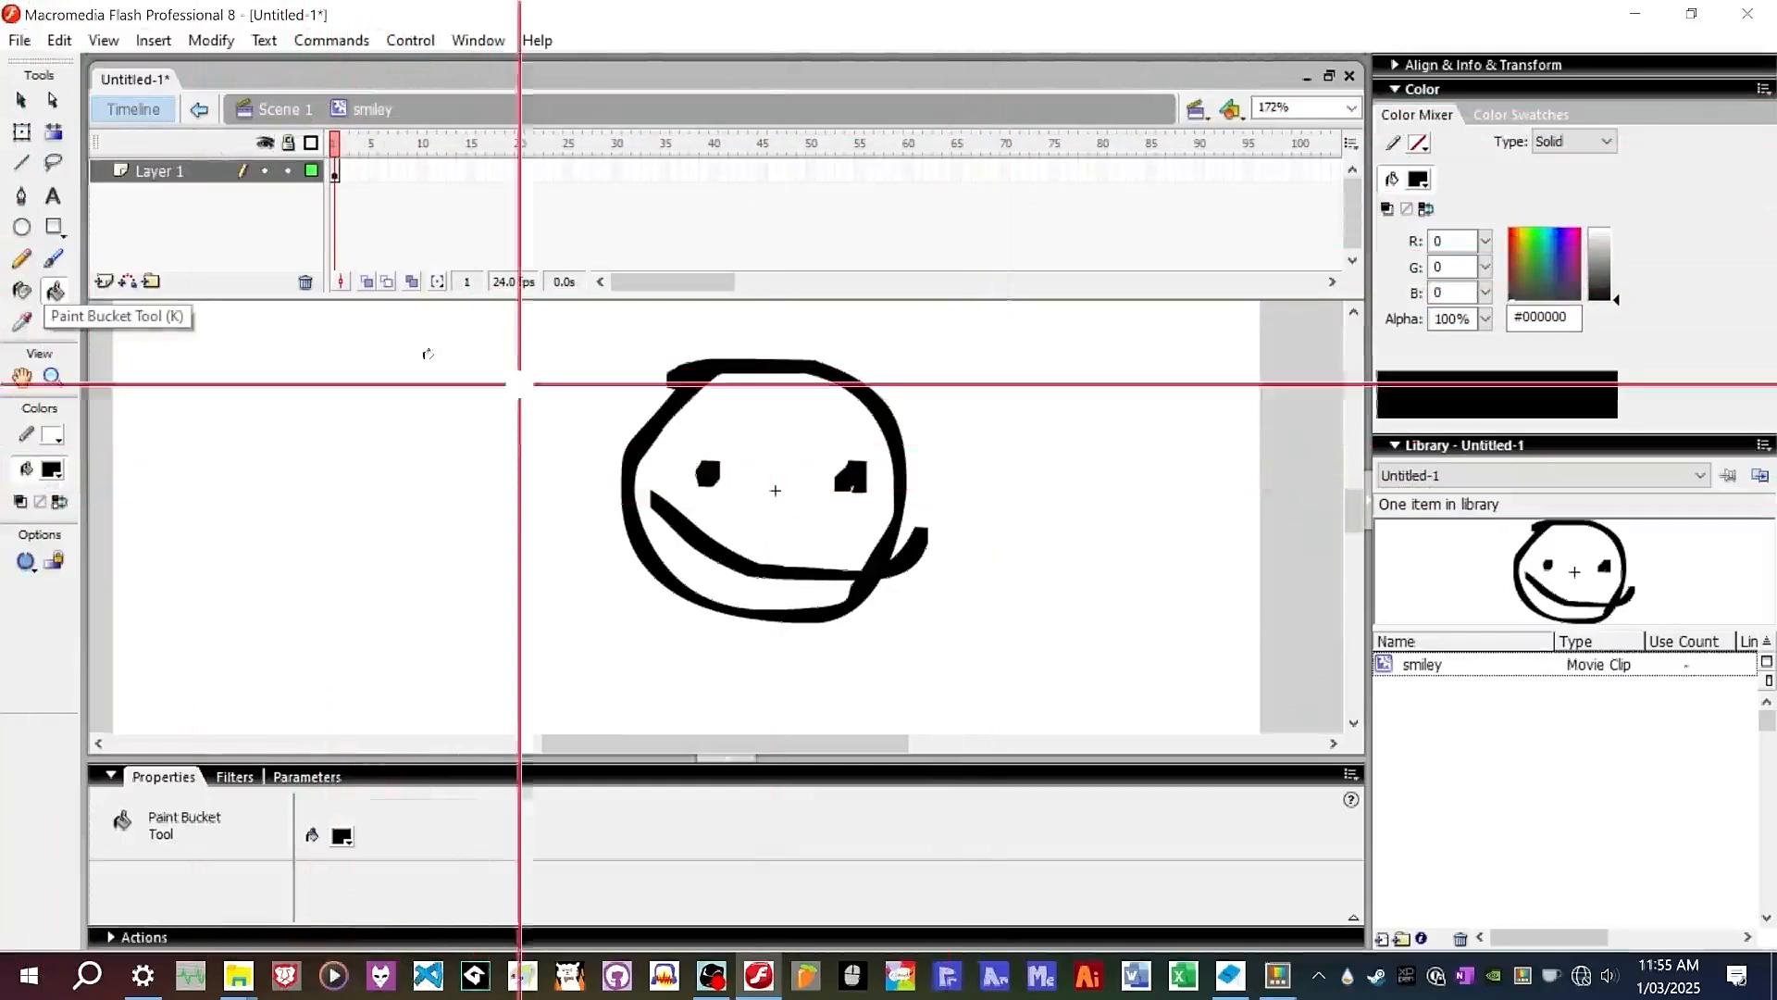
{"action": "left_click", "coordinate": [22, 100]}
{"action": "left_click_drag", "start_coordinate": [1186, 345], "coordinate": [599, 652]}
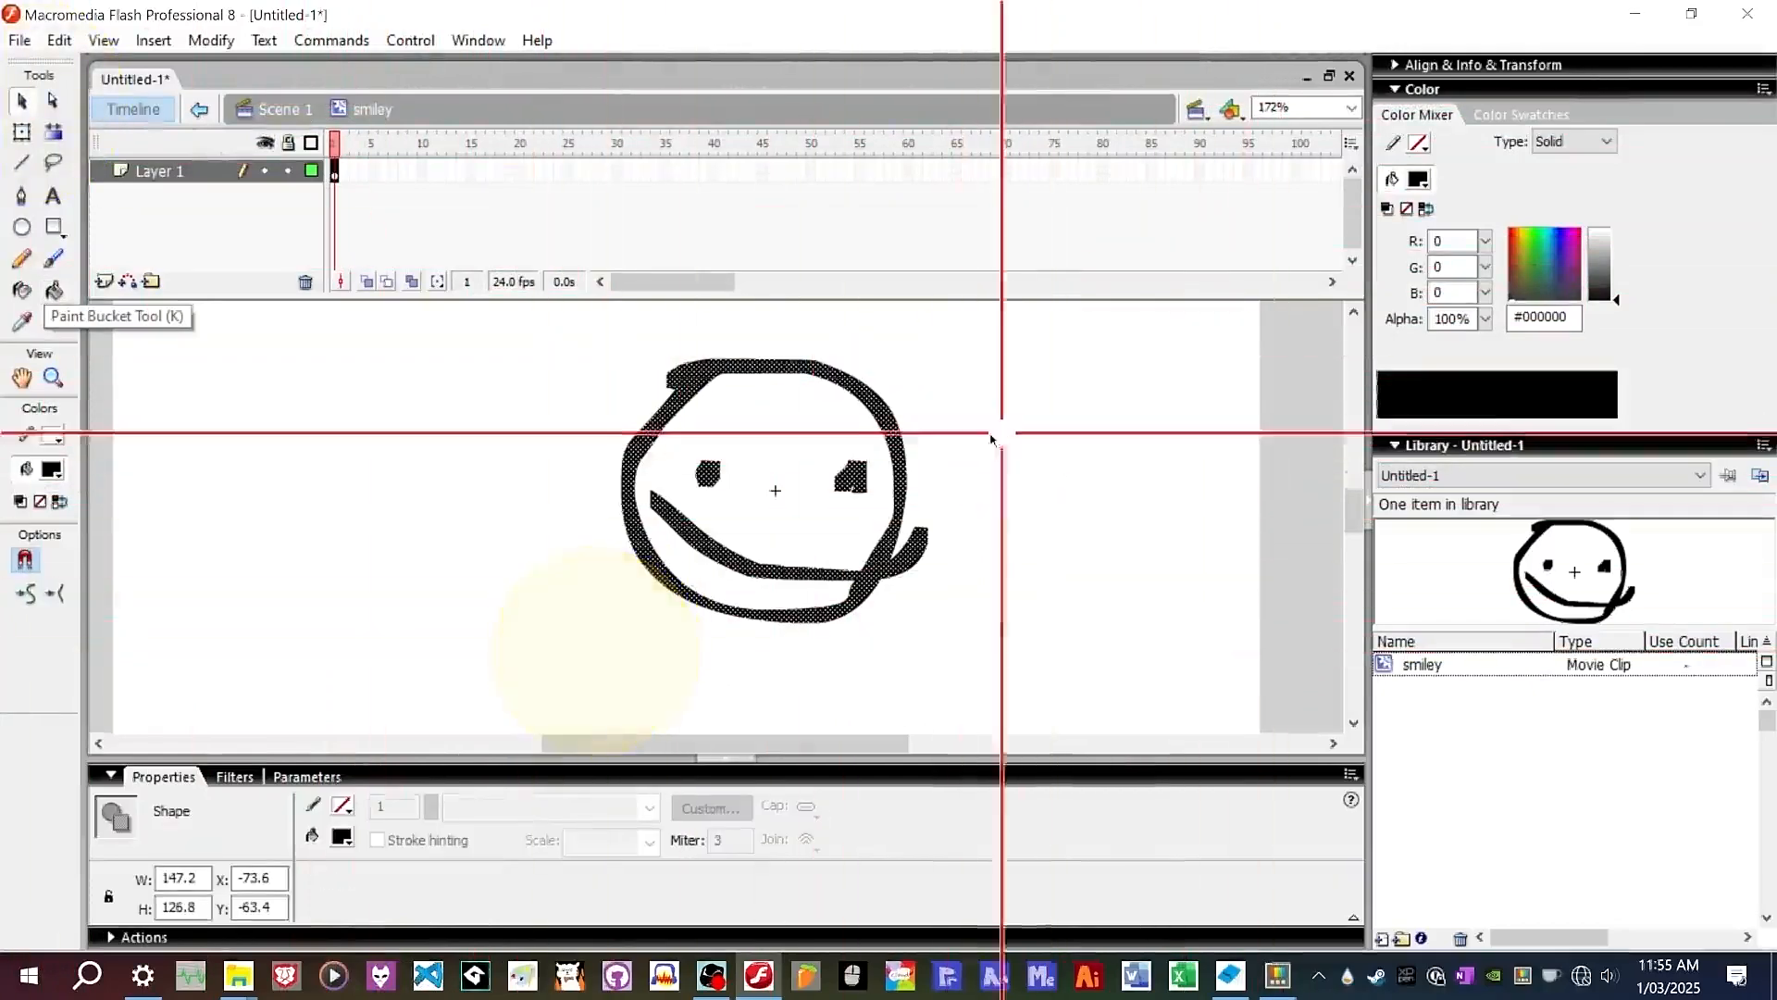
{"action": "key", "text": "ctrl+3"}
{"action": "scroll", "coordinate": [894, 426], "scroll_direction": "up", "scroll_amount": 7}
{"action": "scroll", "coordinate": [935, 444], "scroll_direction": "down", "scroll_amount": 10}
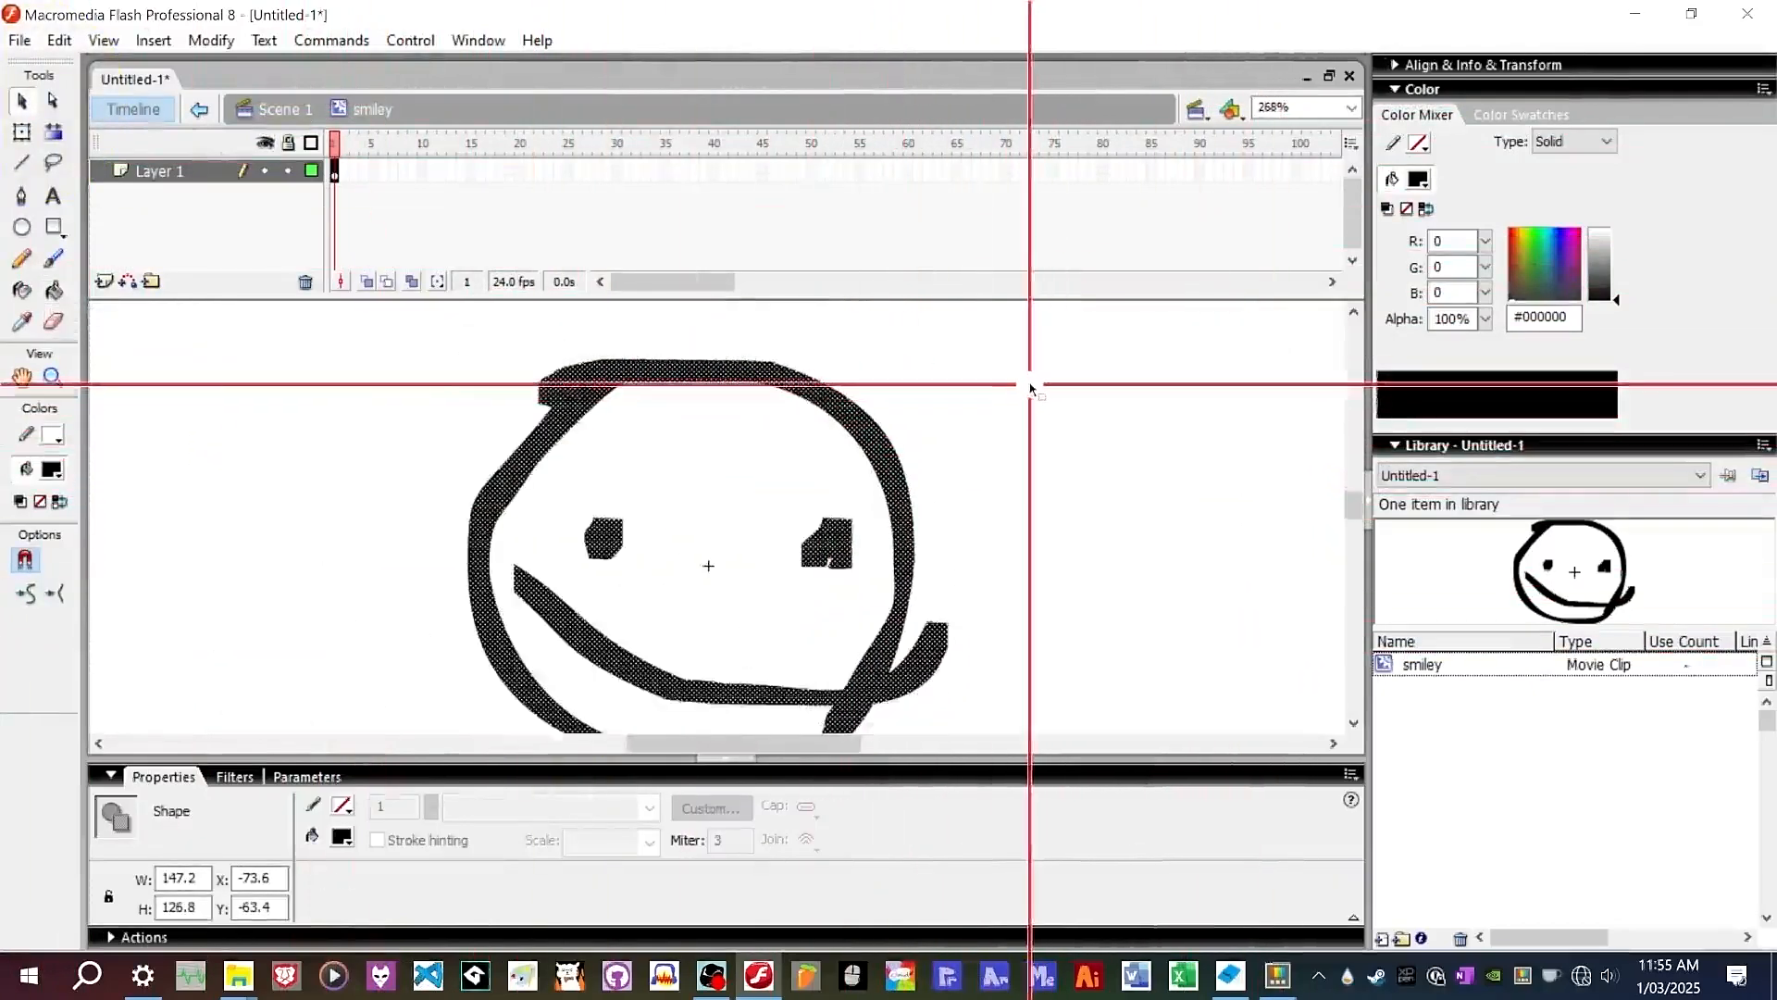
{"action": "scroll", "coordinate": [1064, 442], "scroll_direction": "up", "scroll_amount": 2}
{"action": "left_click", "coordinate": [1060, 452]}
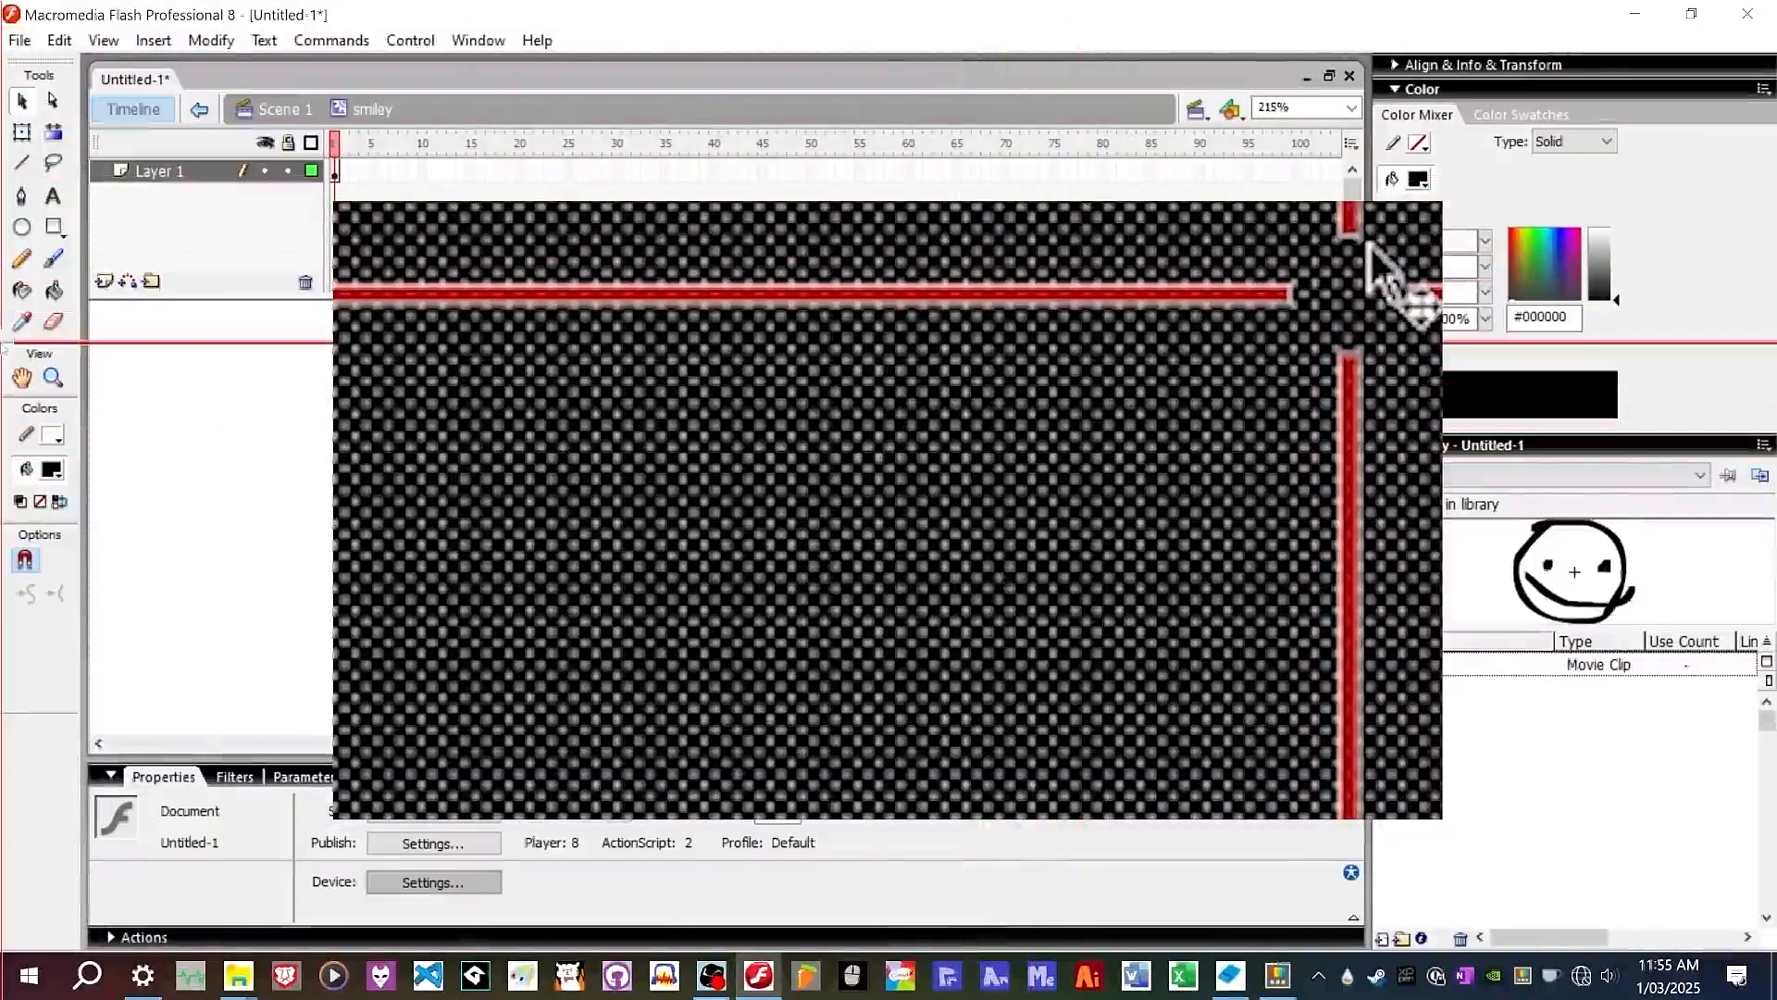
Fill the inside of the face with light purple #CCCCFF using the Paint Bucket.
{"action": "left_click", "coordinate": [55, 291]}
{"action": "left_click", "coordinate": [52, 470]}
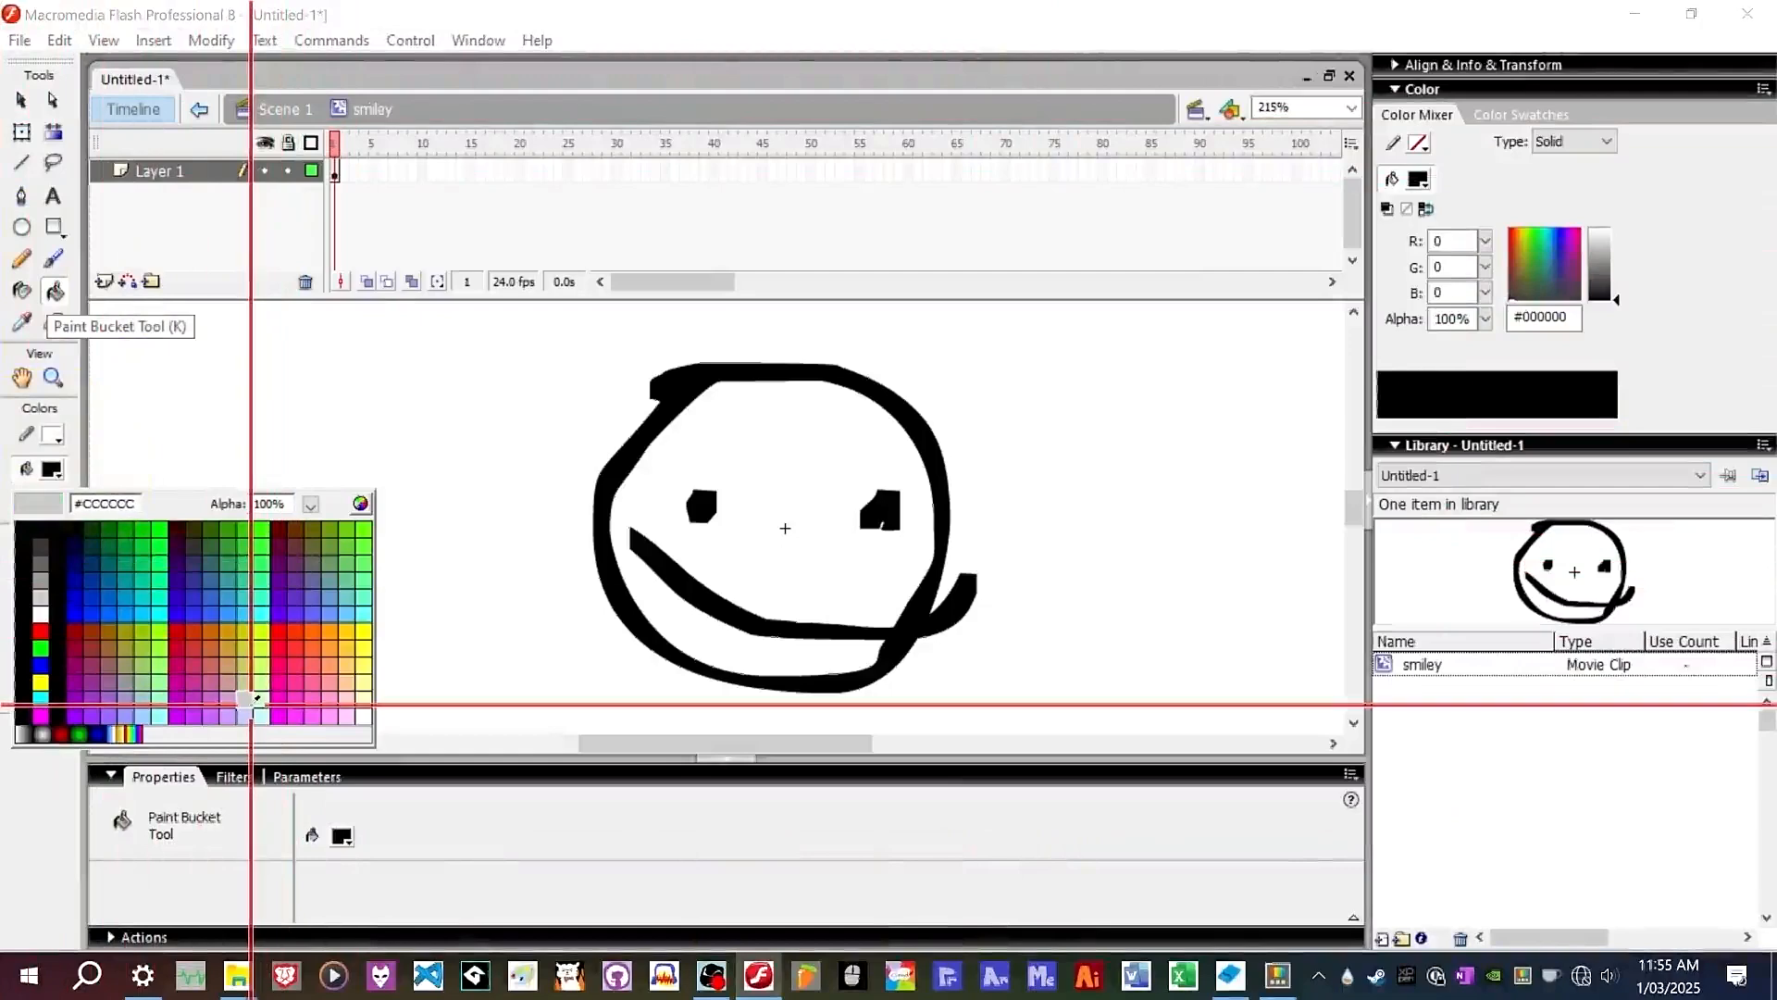
{"action": "left_click", "coordinate": [246, 714]}
{"action": "left_click", "coordinate": [778, 407]}
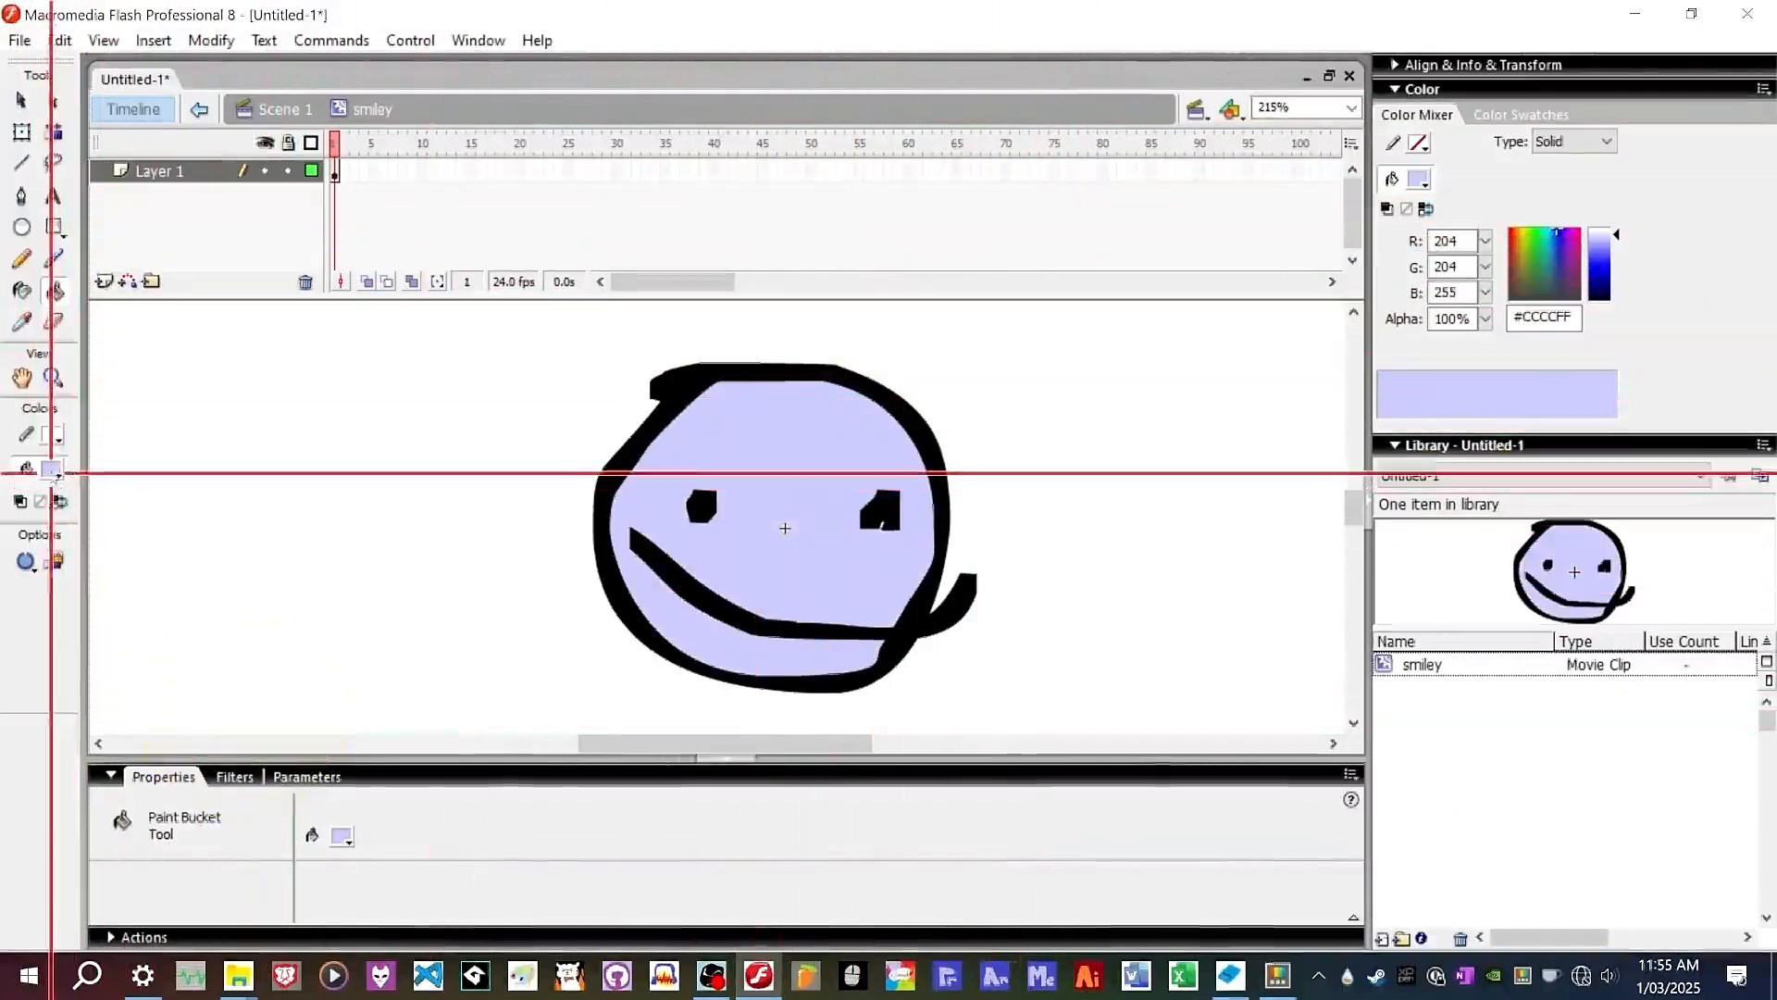
Recolor the face outline, eyes and mouth dark navy #000033 with the Paint Bucket.
{"action": "left_click", "coordinate": [52, 468]}
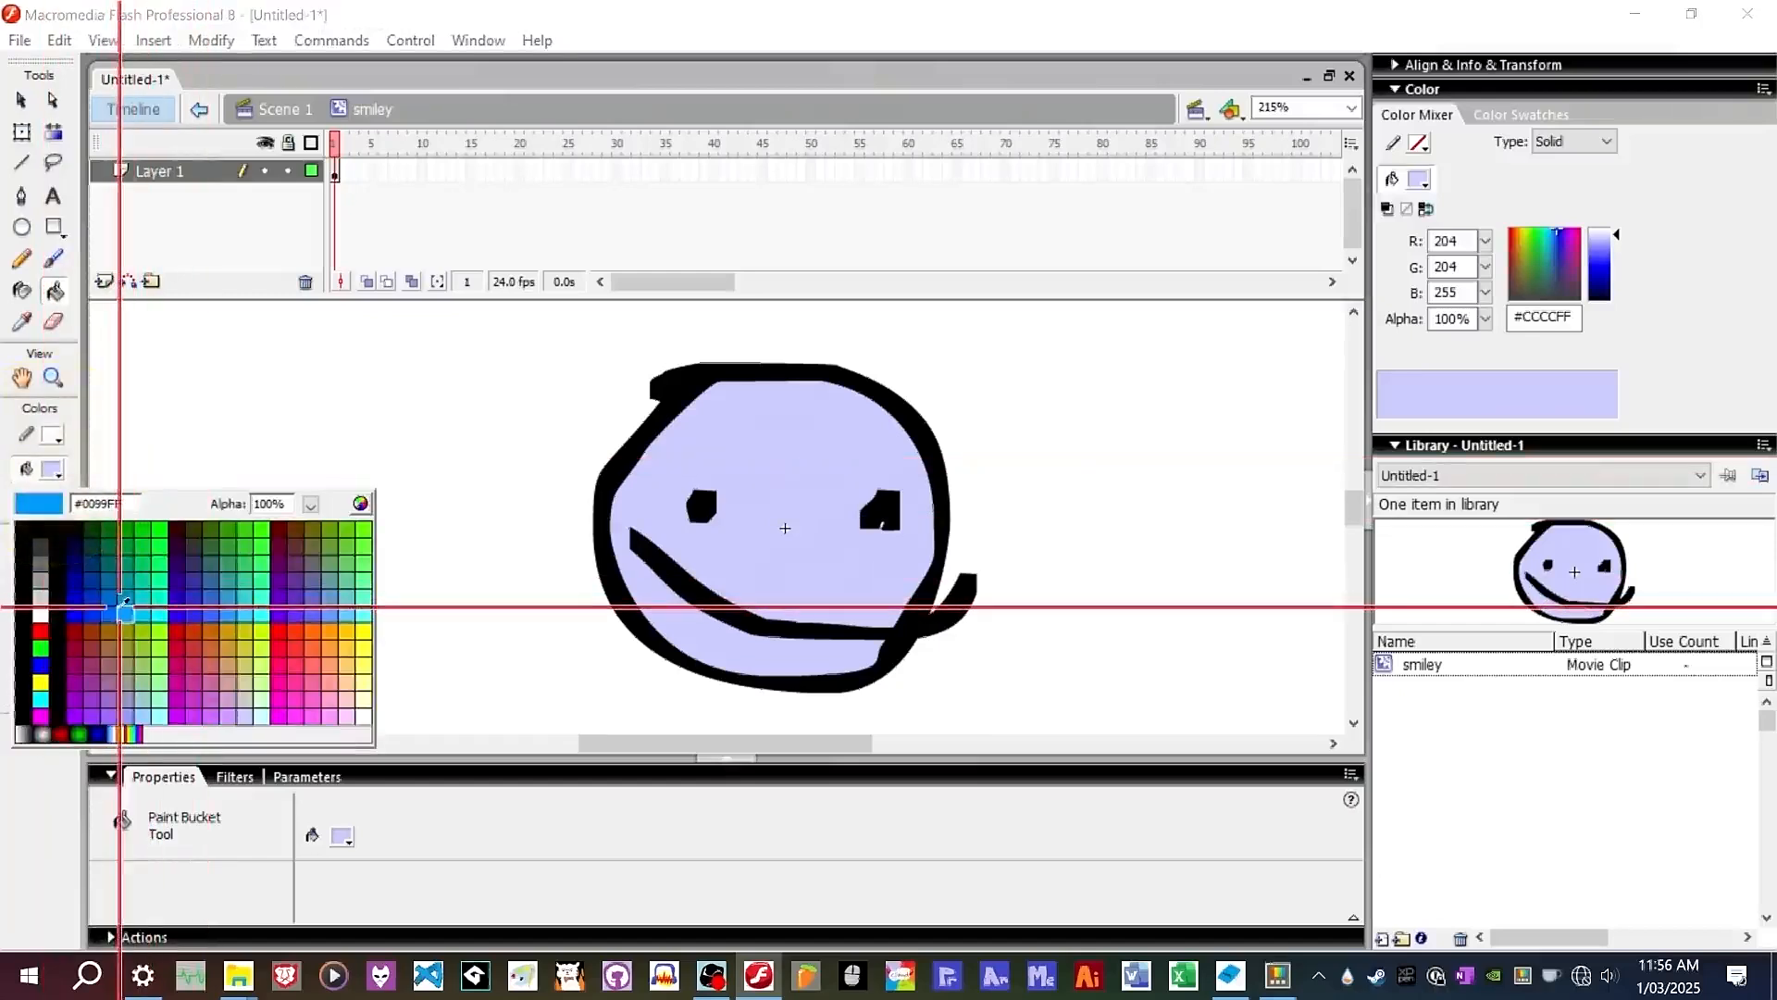
{"action": "left_click", "coordinate": [83, 537]}
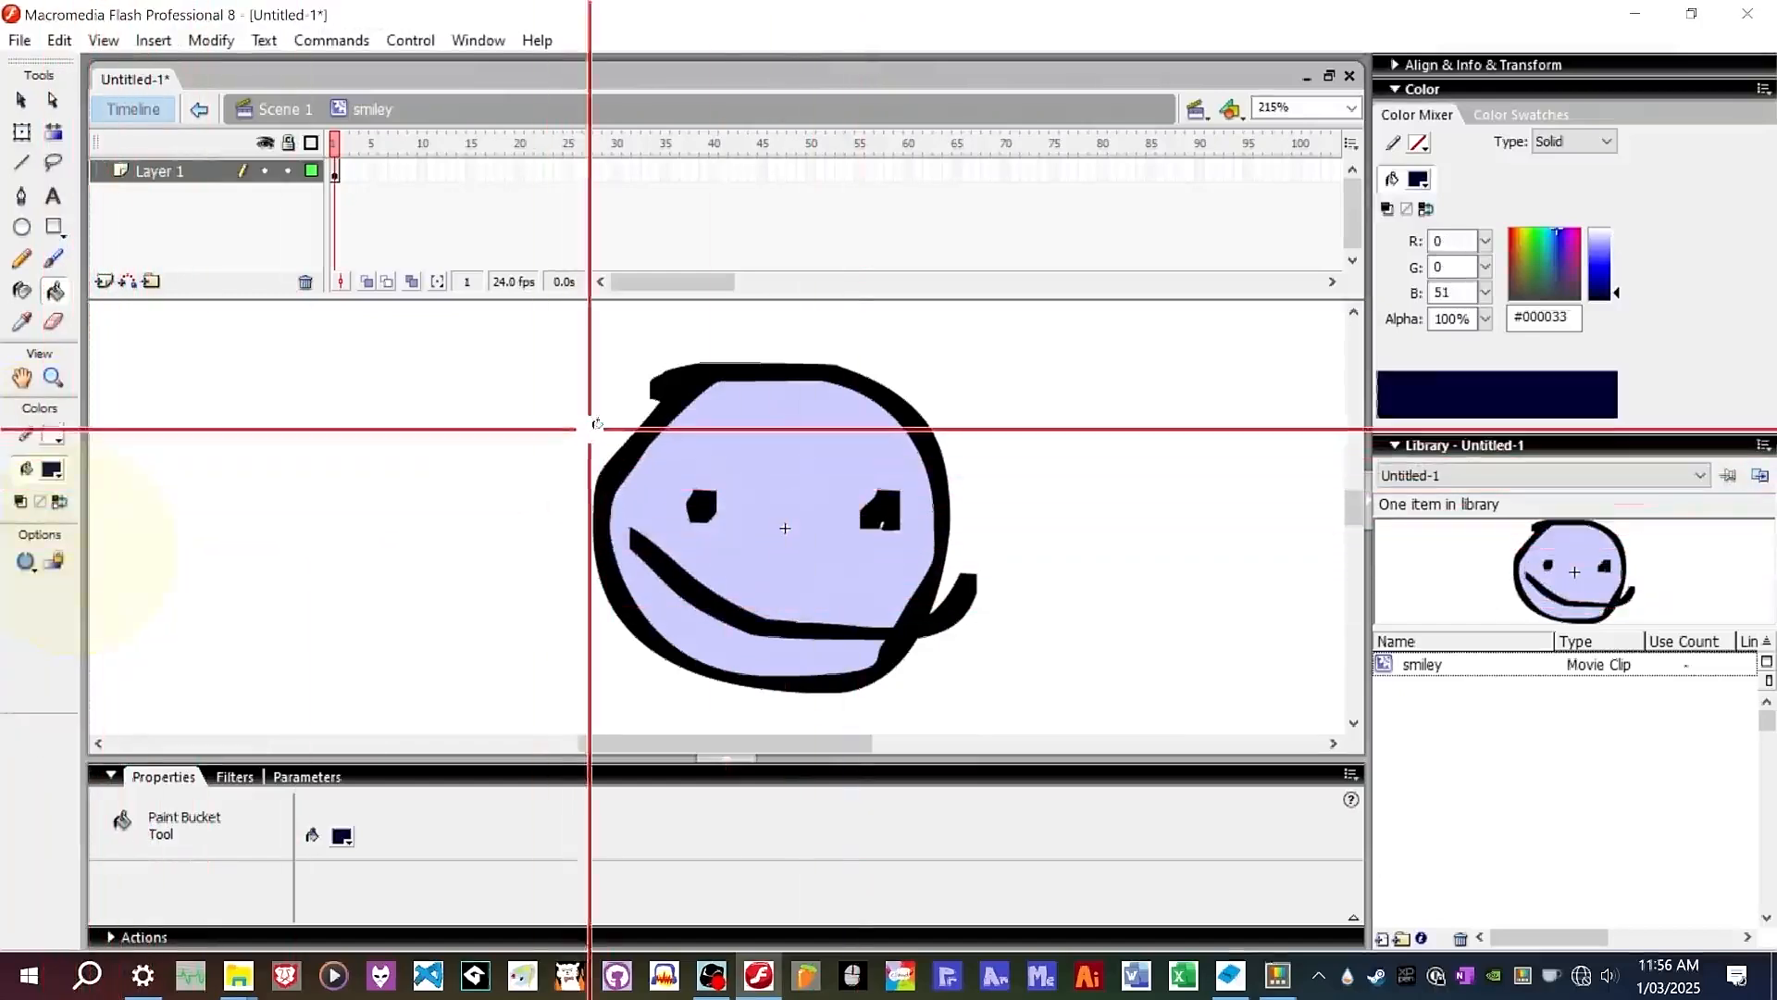
{"action": "left_click", "coordinate": [731, 398]}
{"action": "key", "text": "ctrl+z"}
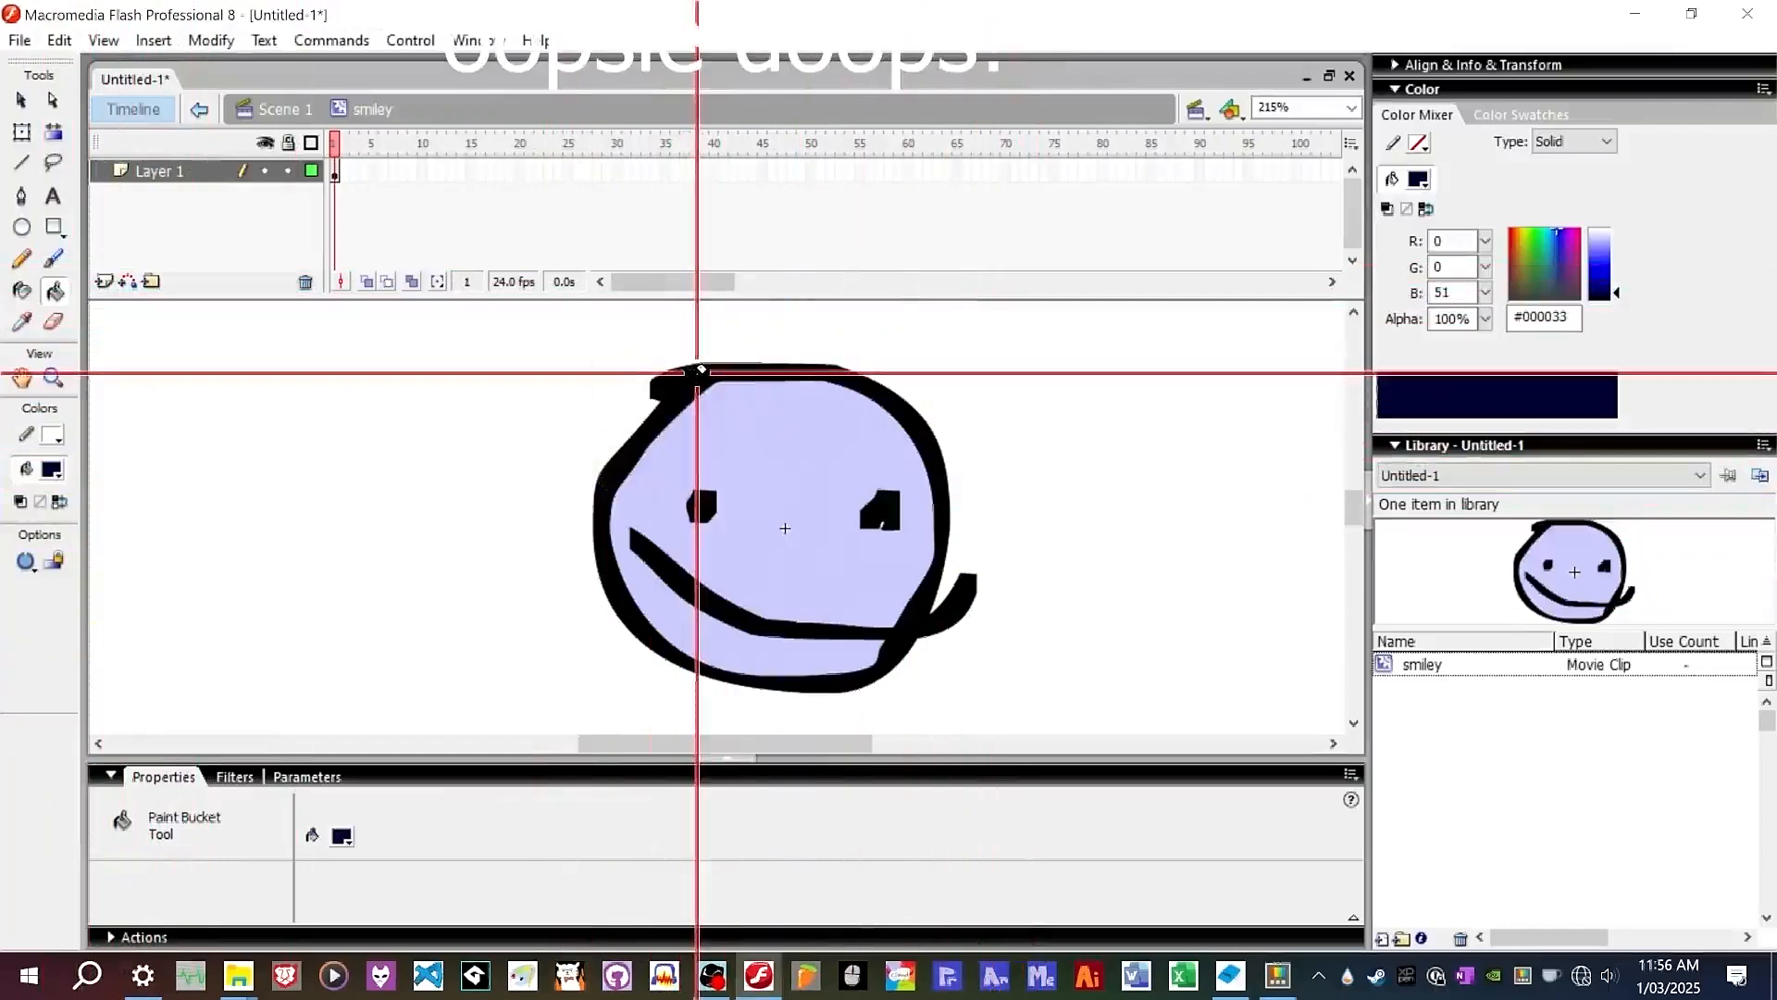
{"action": "left_click", "coordinate": [877, 512]}
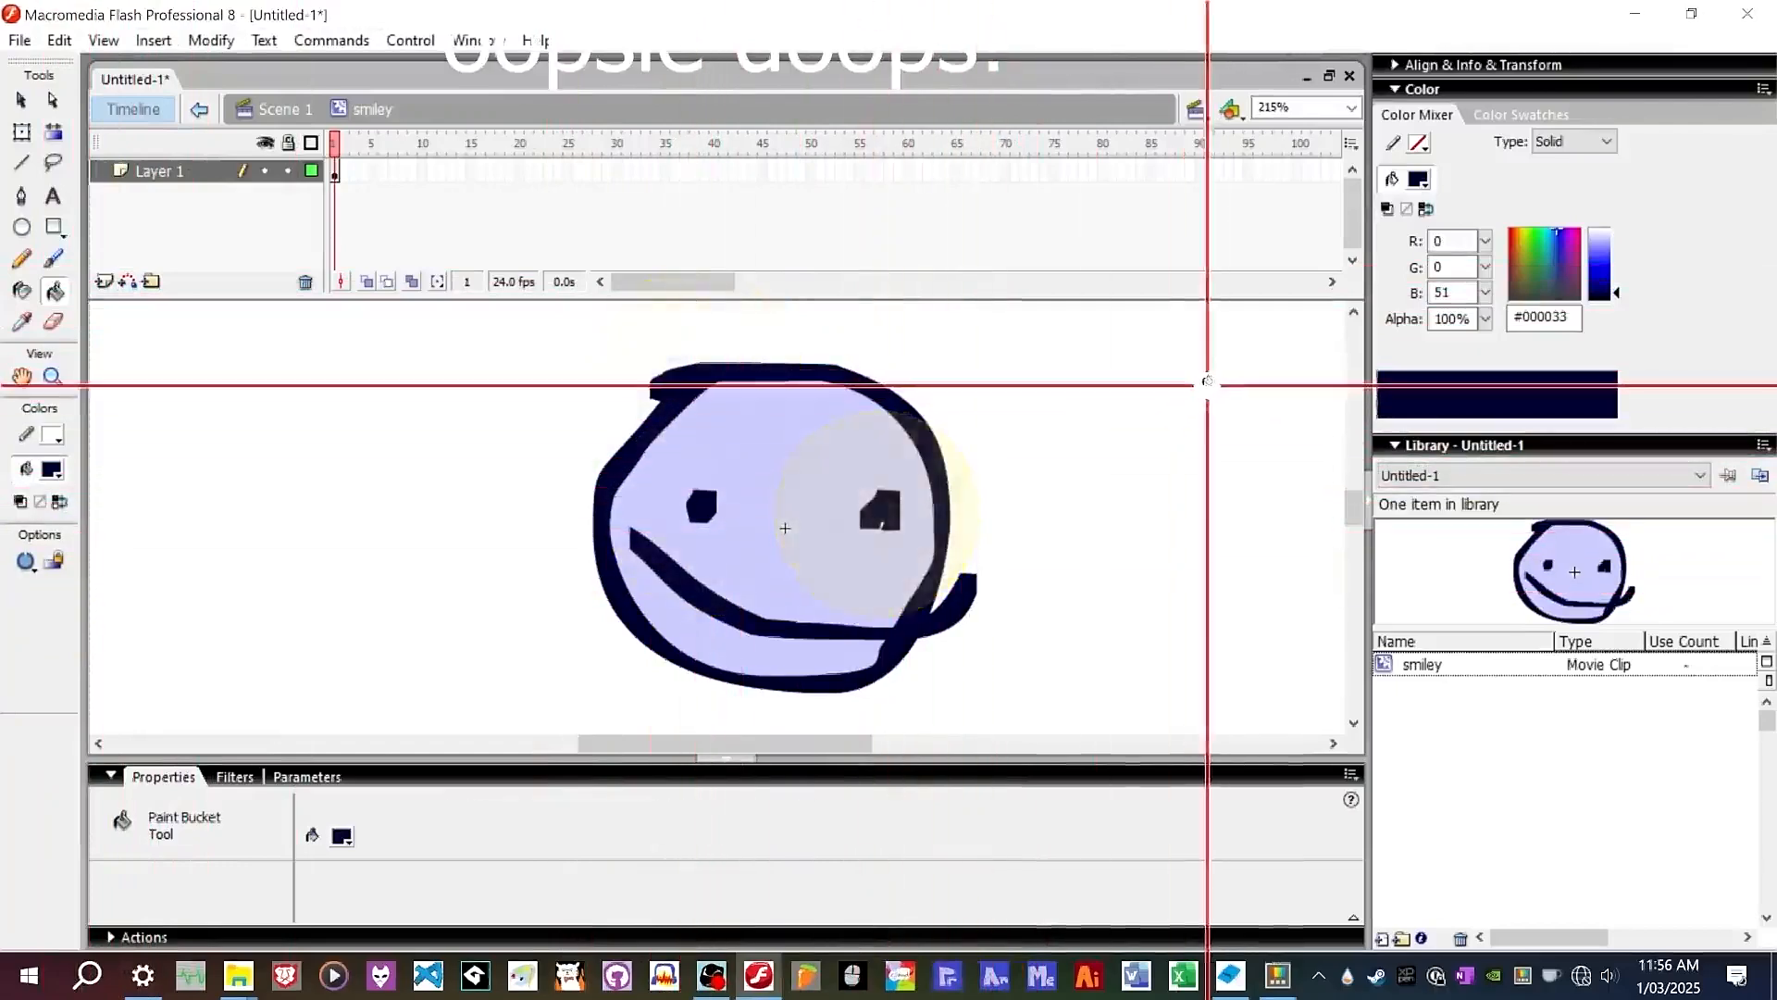
Sample the light purple with the Eyedropper and fill the small white gap inside the eye.
{"action": "scroll", "coordinate": [898, 530], "scroll_direction": "up", "scroll_amount": 5}
{"action": "scroll", "coordinate": [1016, 511], "scroll_direction": "up", "scroll_amount": 2}
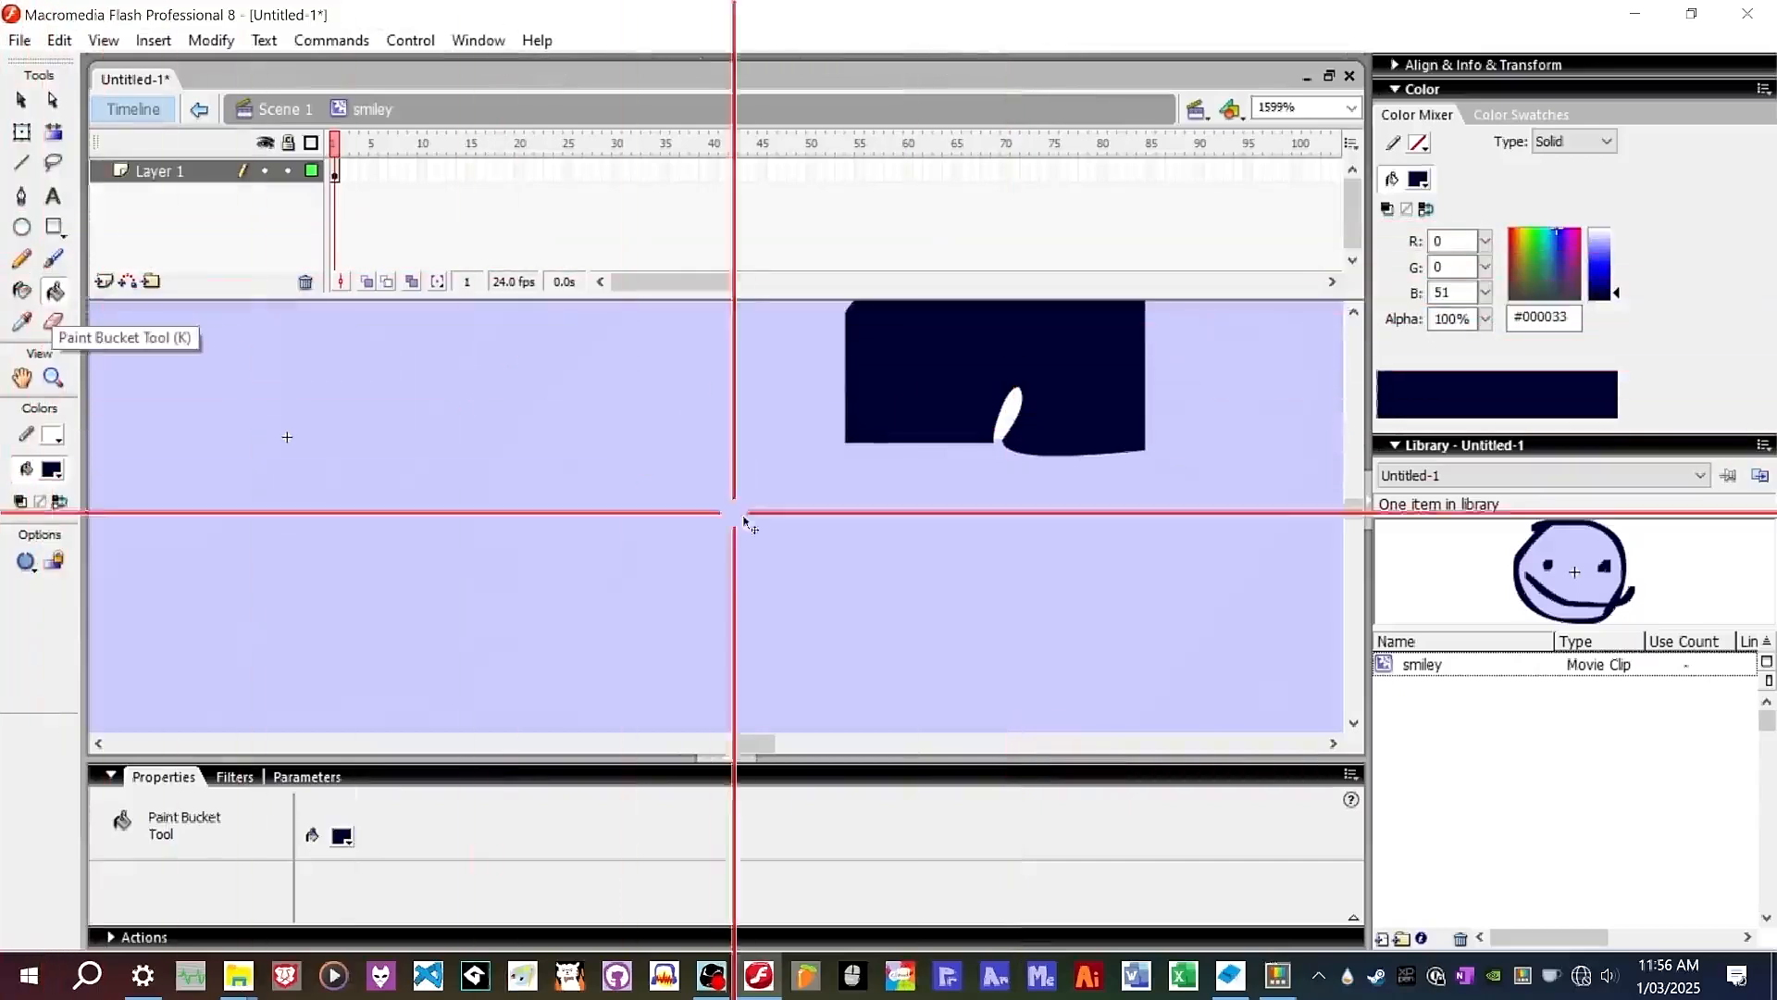
{"action": "left_click", "coordinate": [22, 322]}
{"action": "left_click", "coordinate": [805, 496]}
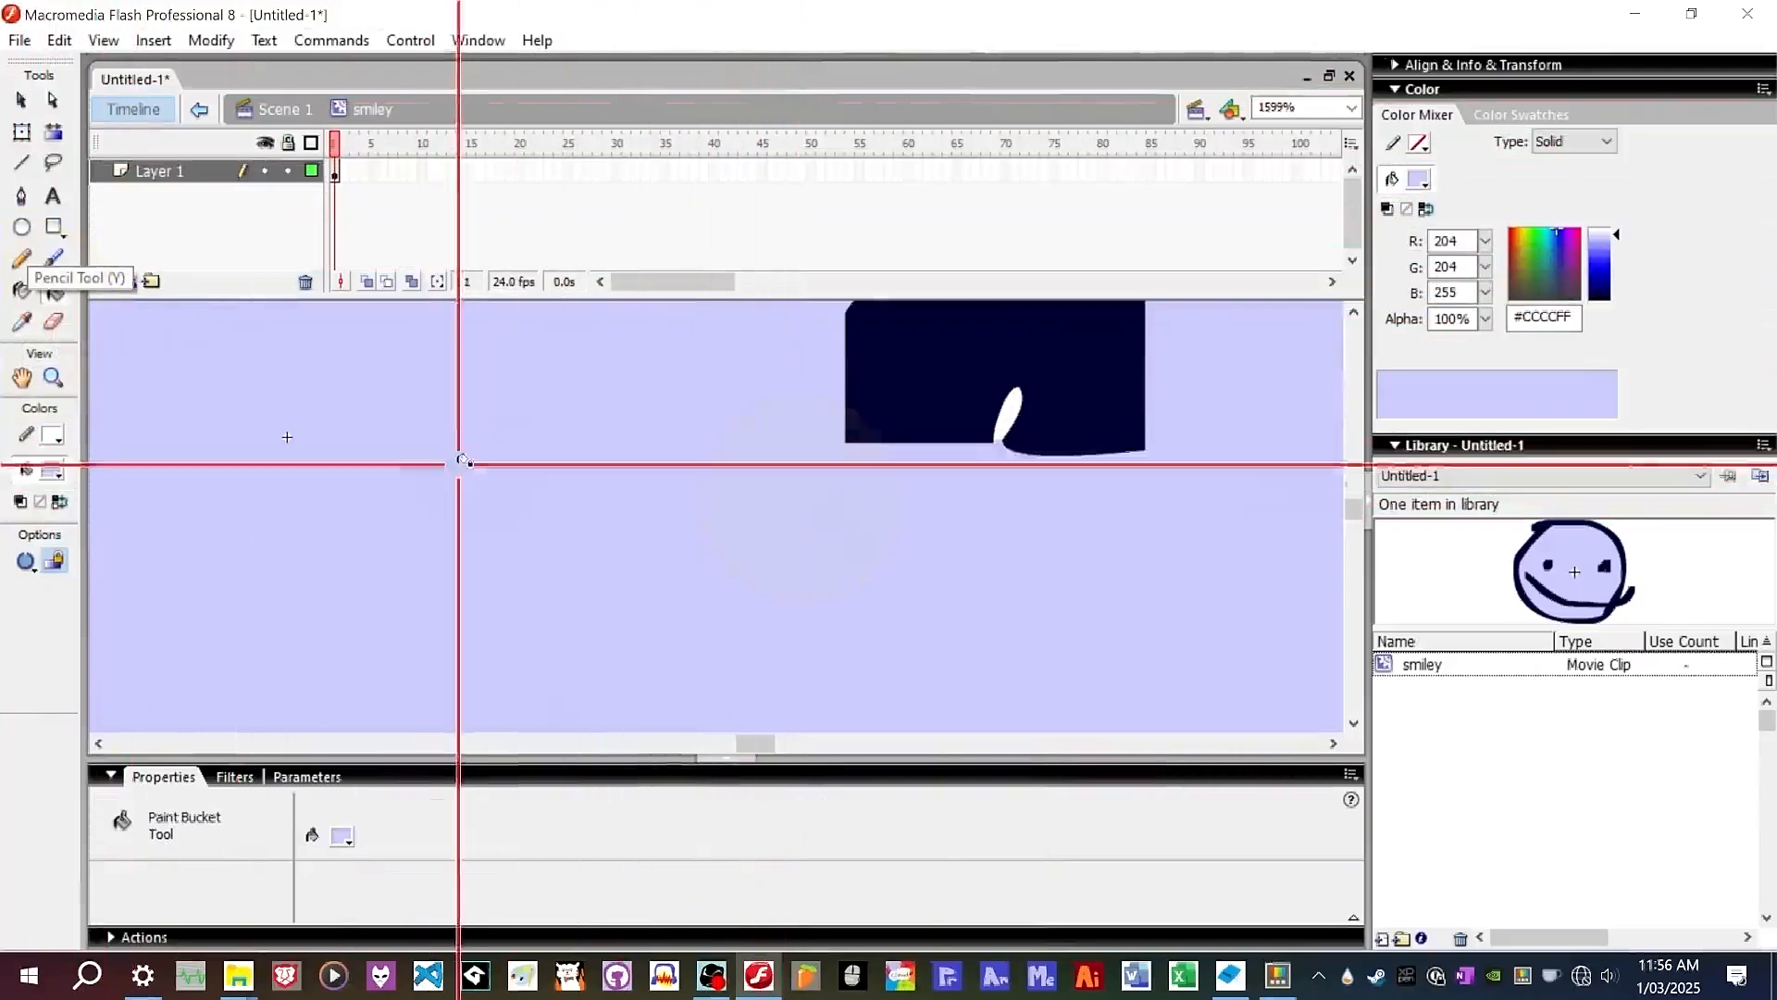
{"action": "left_click", "coordinate": [21, 322]}
{"action": "left_click", "coordinate": [711, 475]}
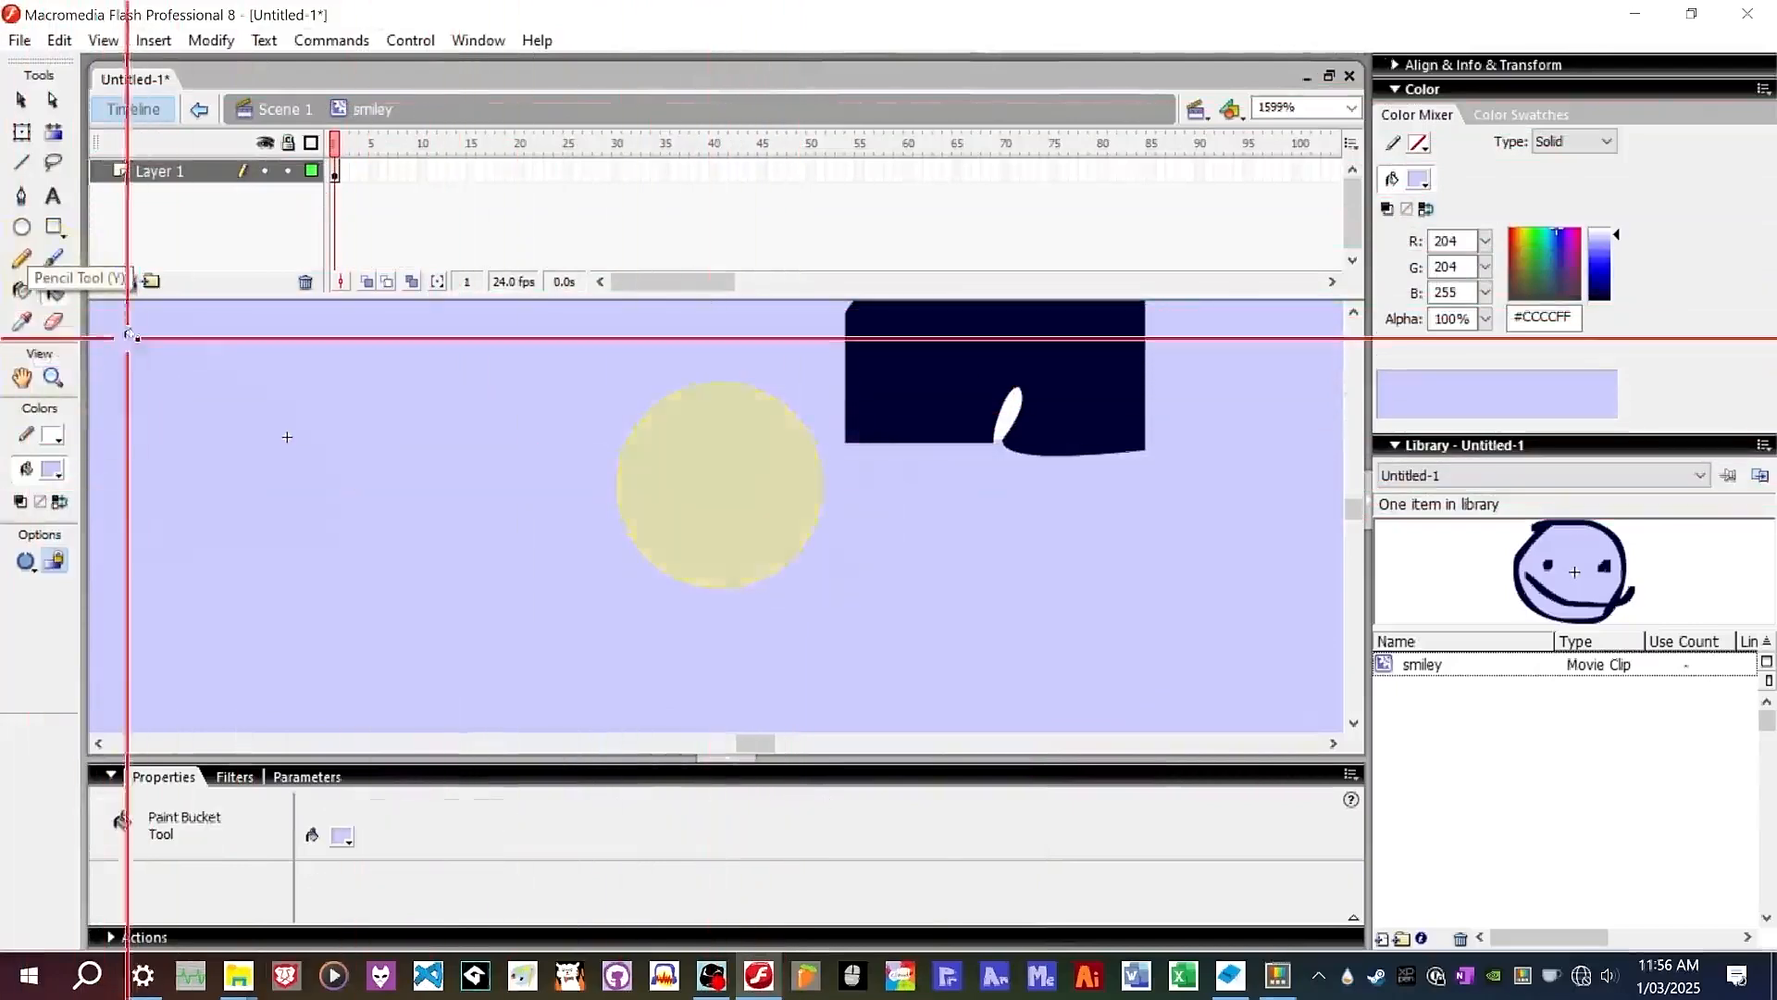
{"action": "left_click", "coordinate": [1013, 409]}
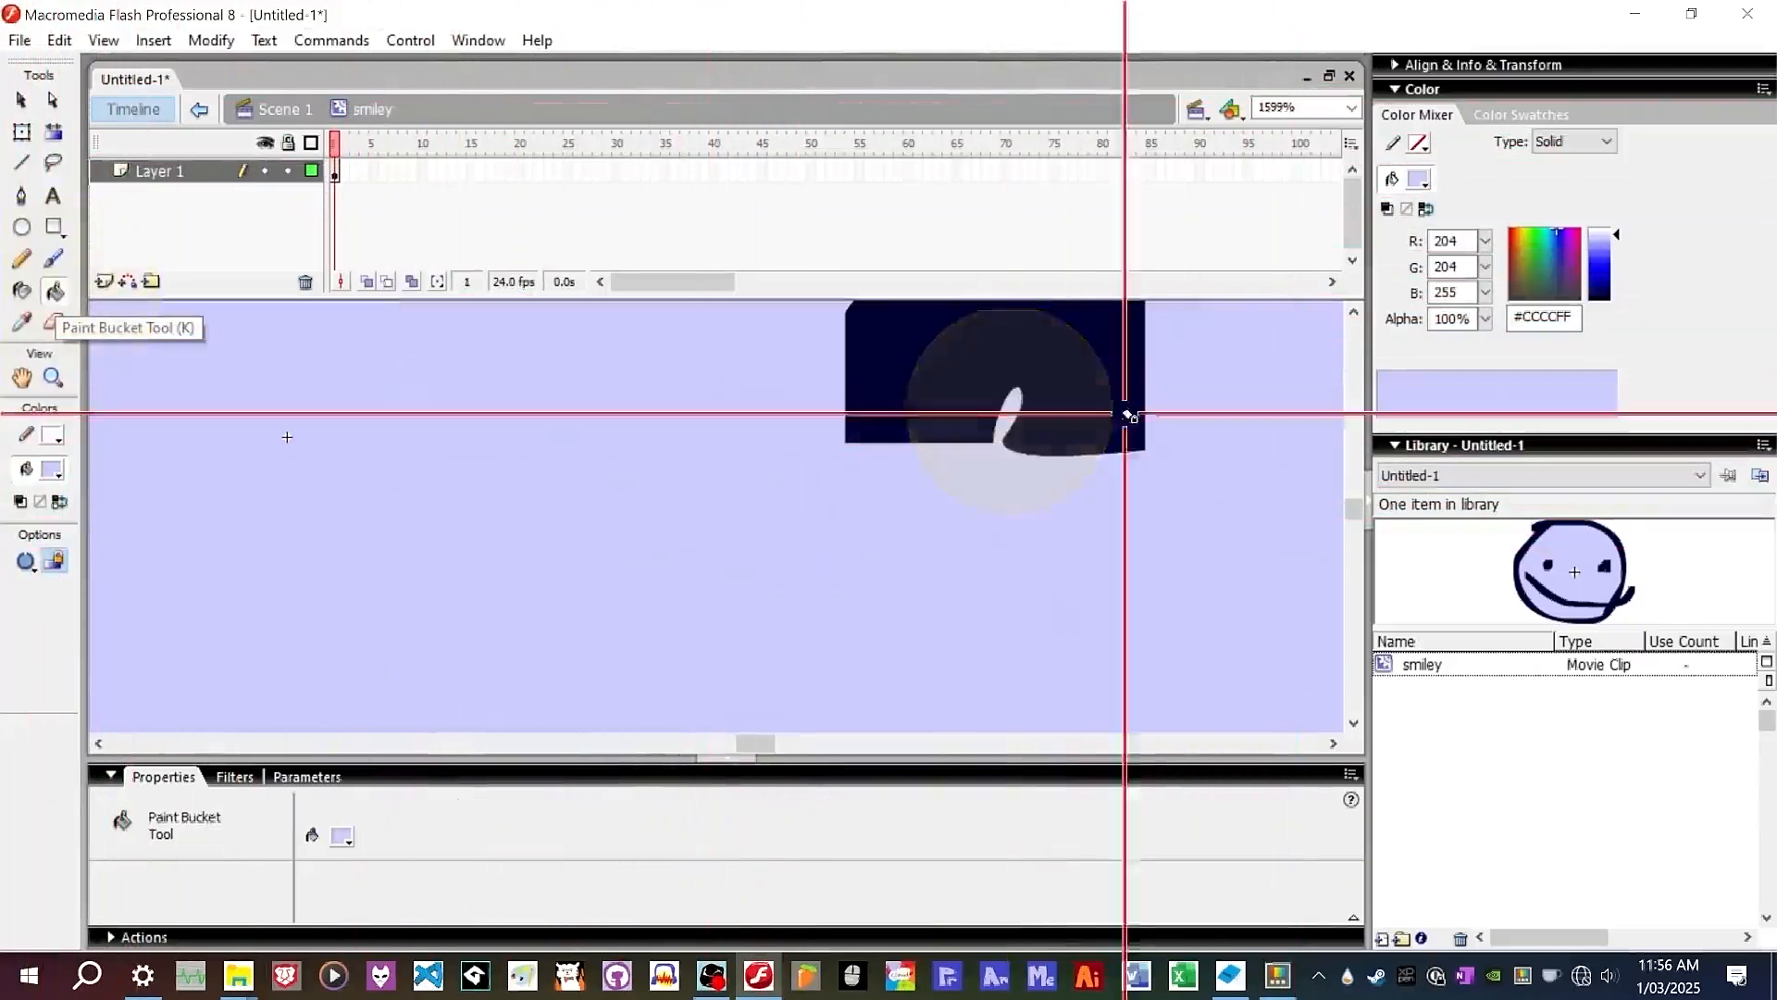
{"action": "scroll", "coordinate": [1076, 459], "scroll_direction": "down", "scroll_amount": 6}
{"action": "scroll", "coordinate": [1069, 457], "scroll_direction": "down", "scroll_amount": 5}
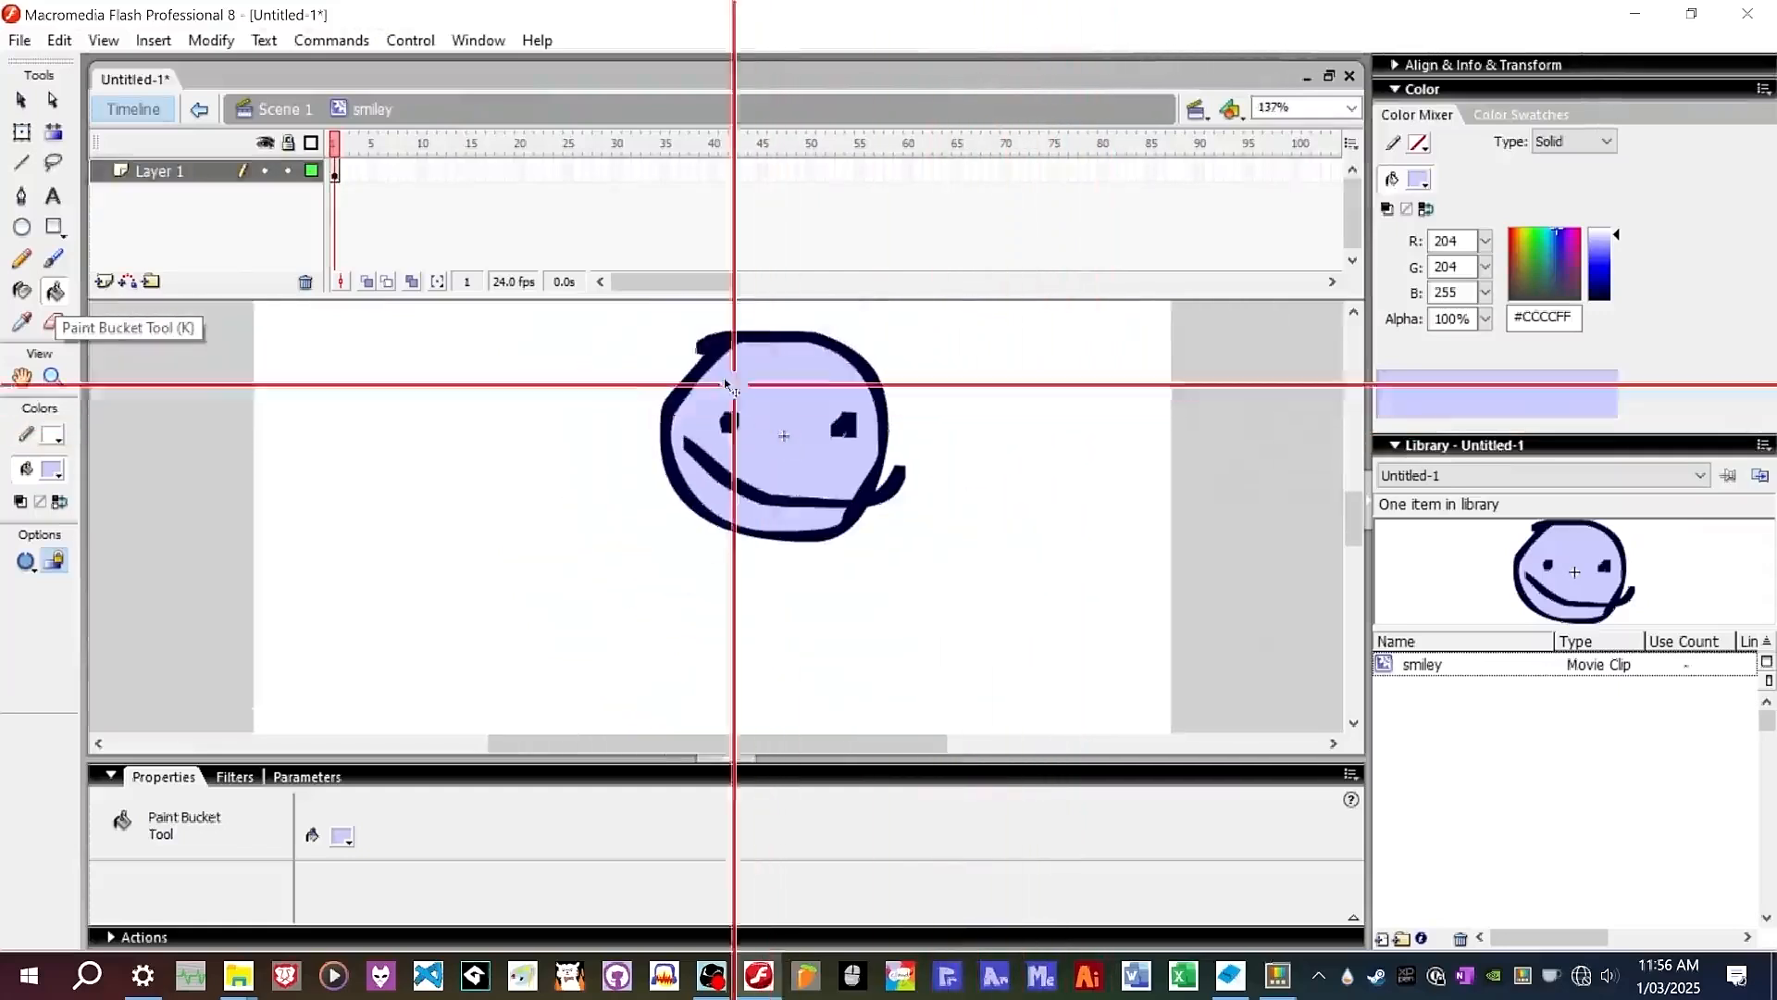
Return to Scene 1 and inspect the recolored smiley instance.
{"action": "left_click", "coordinate": [297, 108]}
{"action": "scroll", "coordinate": [889, 433], "scroll_direction": "up", "scroll_amount": 3}
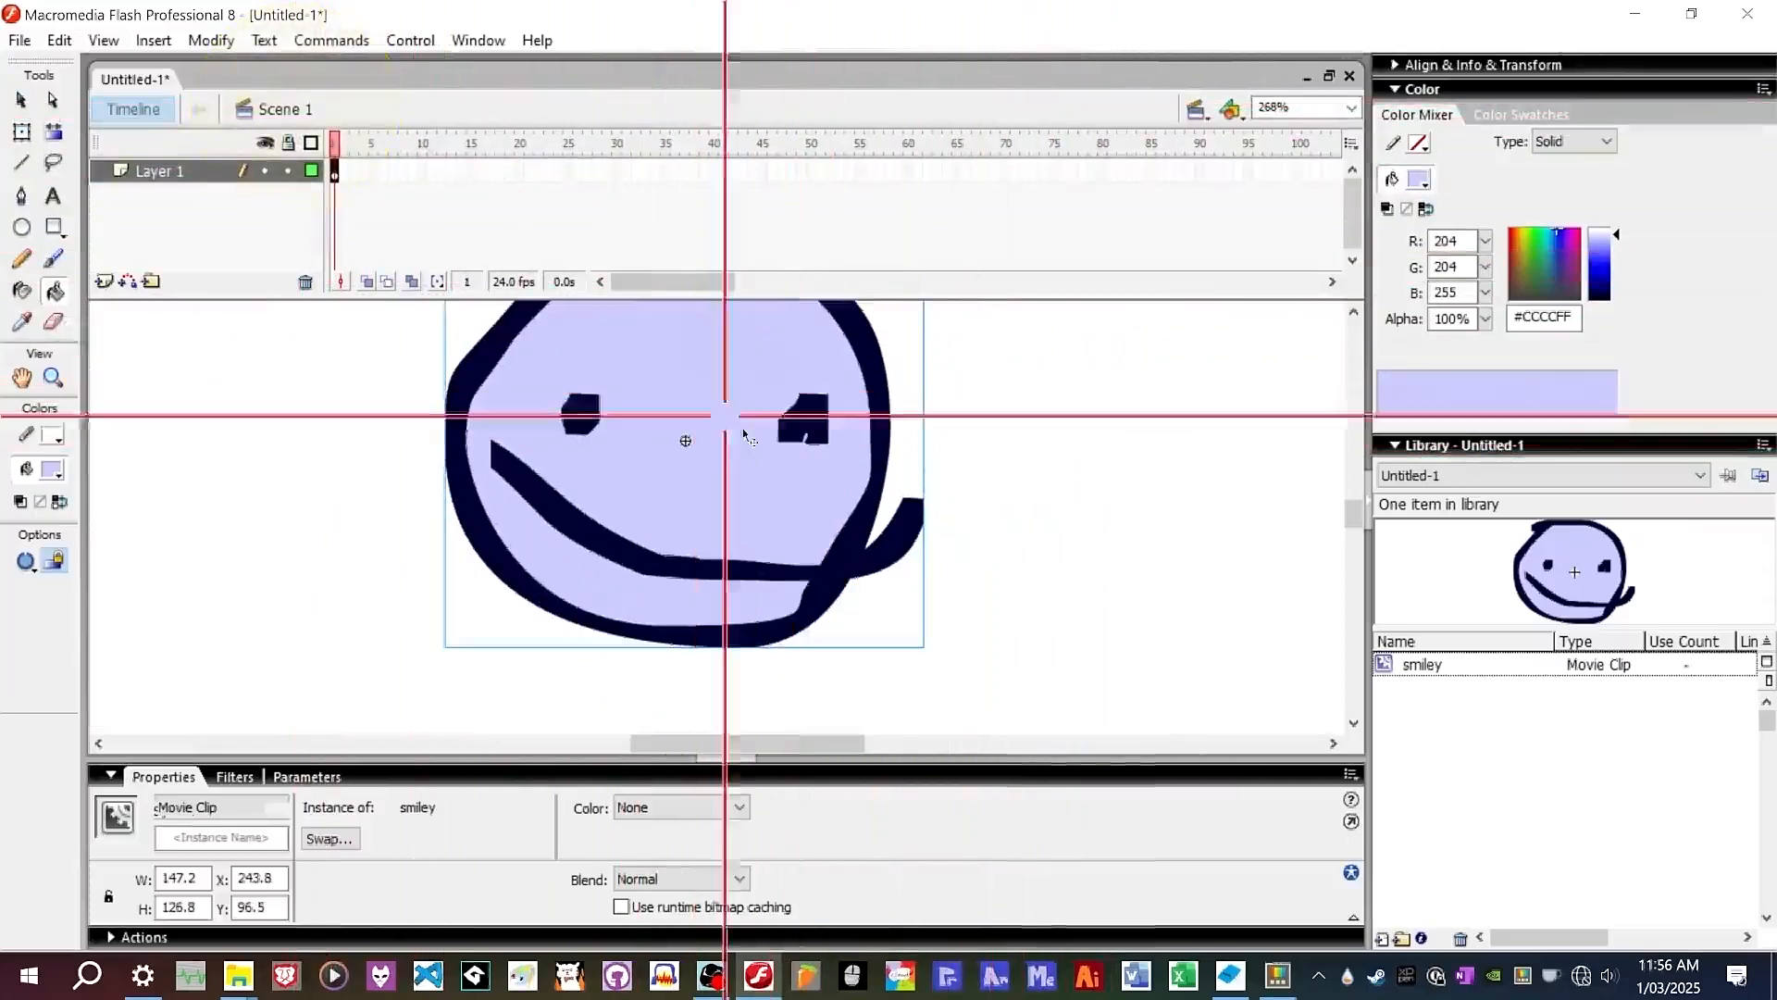
{"action": "scroll", "coordinate": [991, 595], "scroll_direction": "down", "scroll_amount": 2}
{"action": "scroll", "coordinate": [785, 413], "scroll_direction": "up", "scroll_amount": 2}
{"action": "scroll", "coordinate": [787, 366], "scroll_direction": "down", "scroll_amount": 1}
{"action": "scroll", "coordinate": [779, 360], "scroll_direction": "up", "scroll_amount": 1}
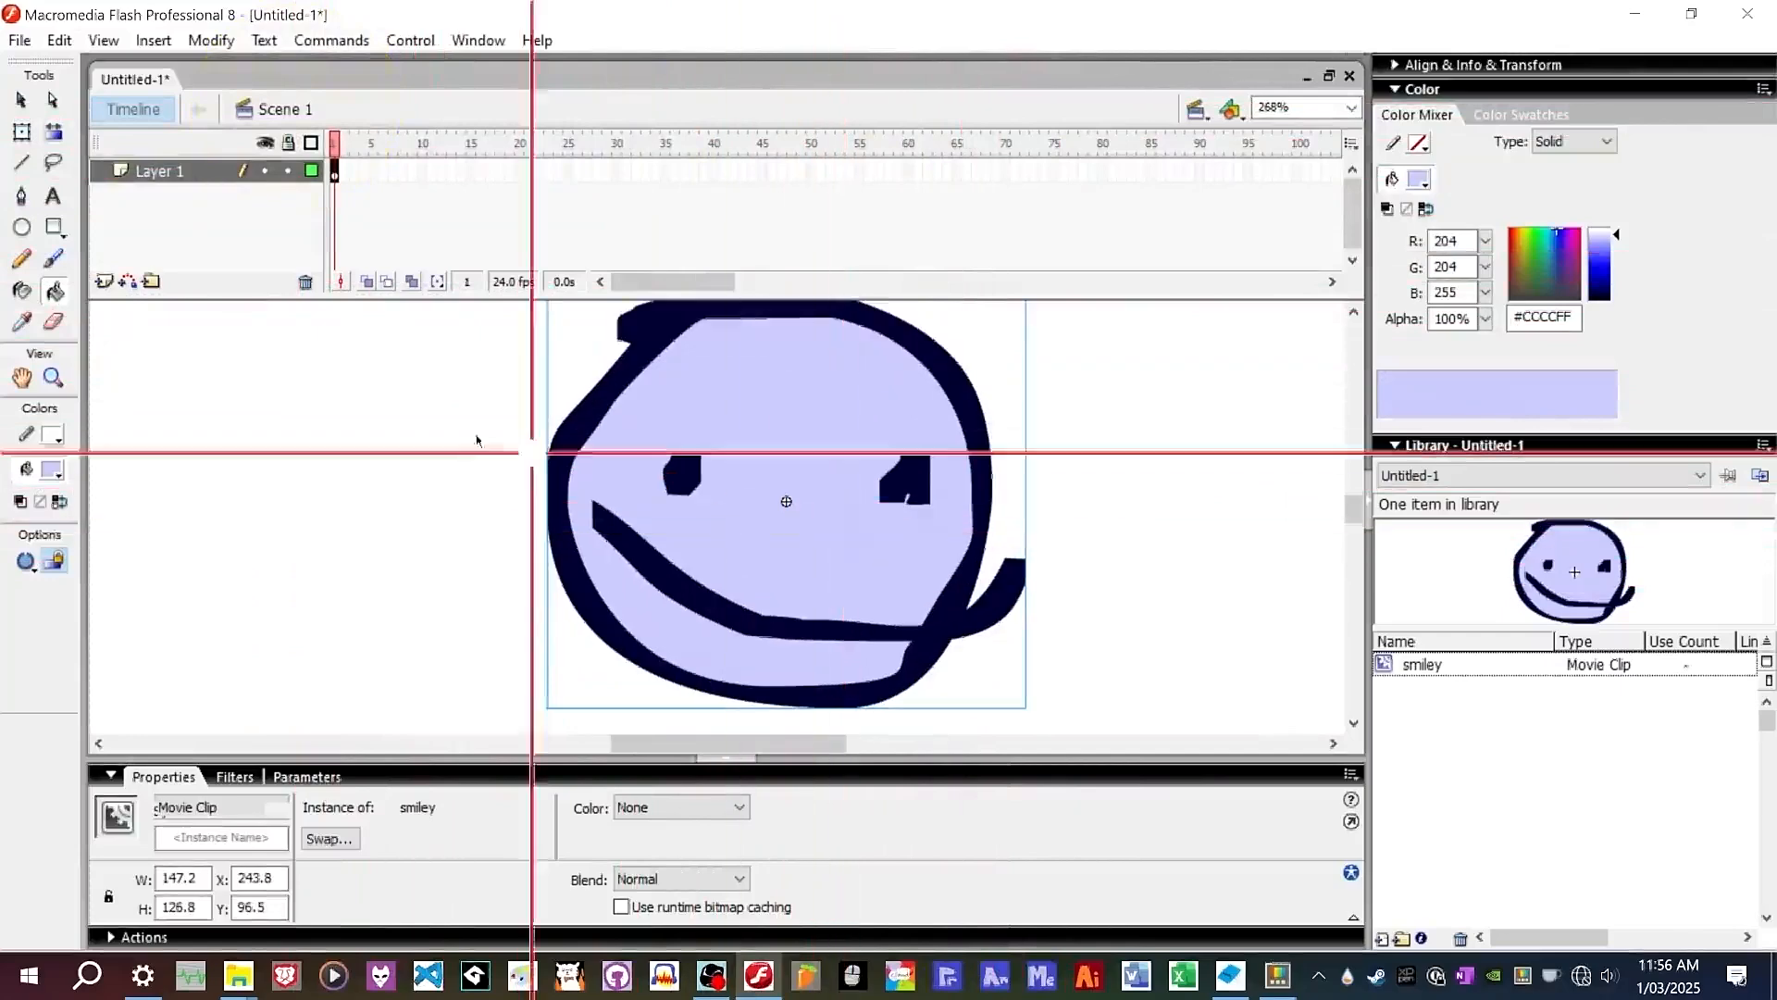
{"action": "left_click", "coordinate": [24, 321]}
{"action": "left_click", "coordinate": [866, 500]}
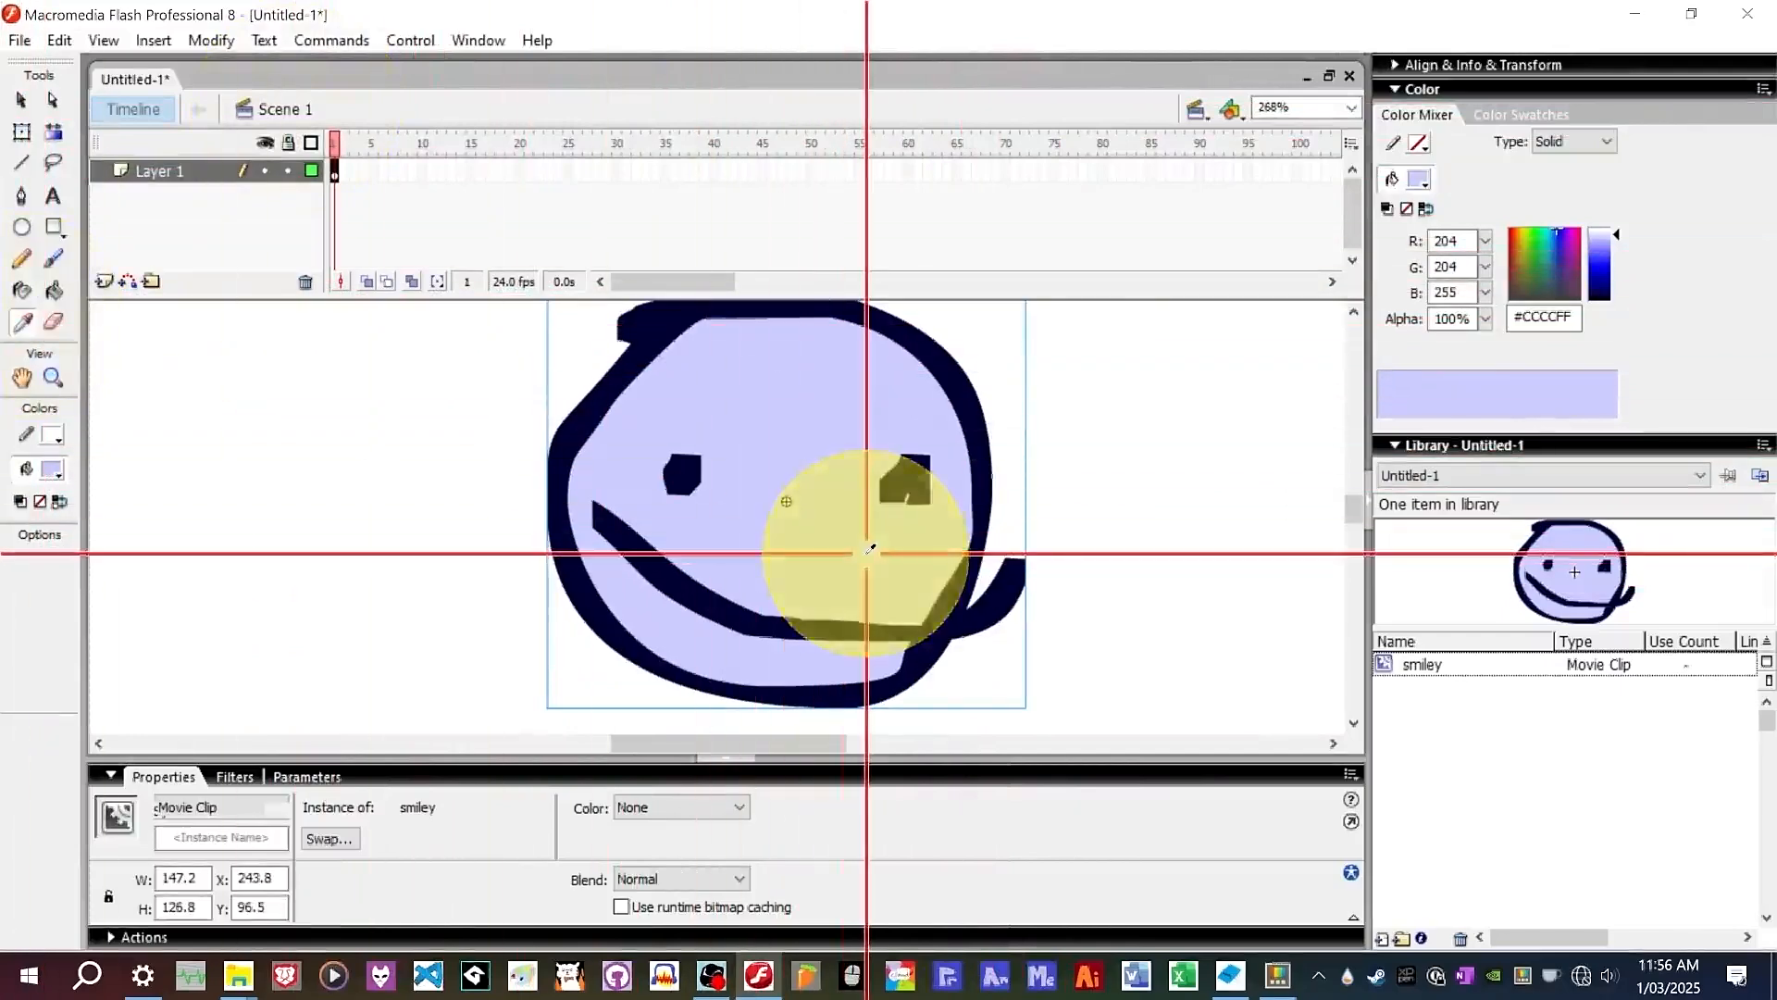
{"action": "left_click", "coordinate": [21, 99]}
{"action": "scroll", "coordinate": [814, 480], "scroll_direction": "down", "scroll_amount": 2}
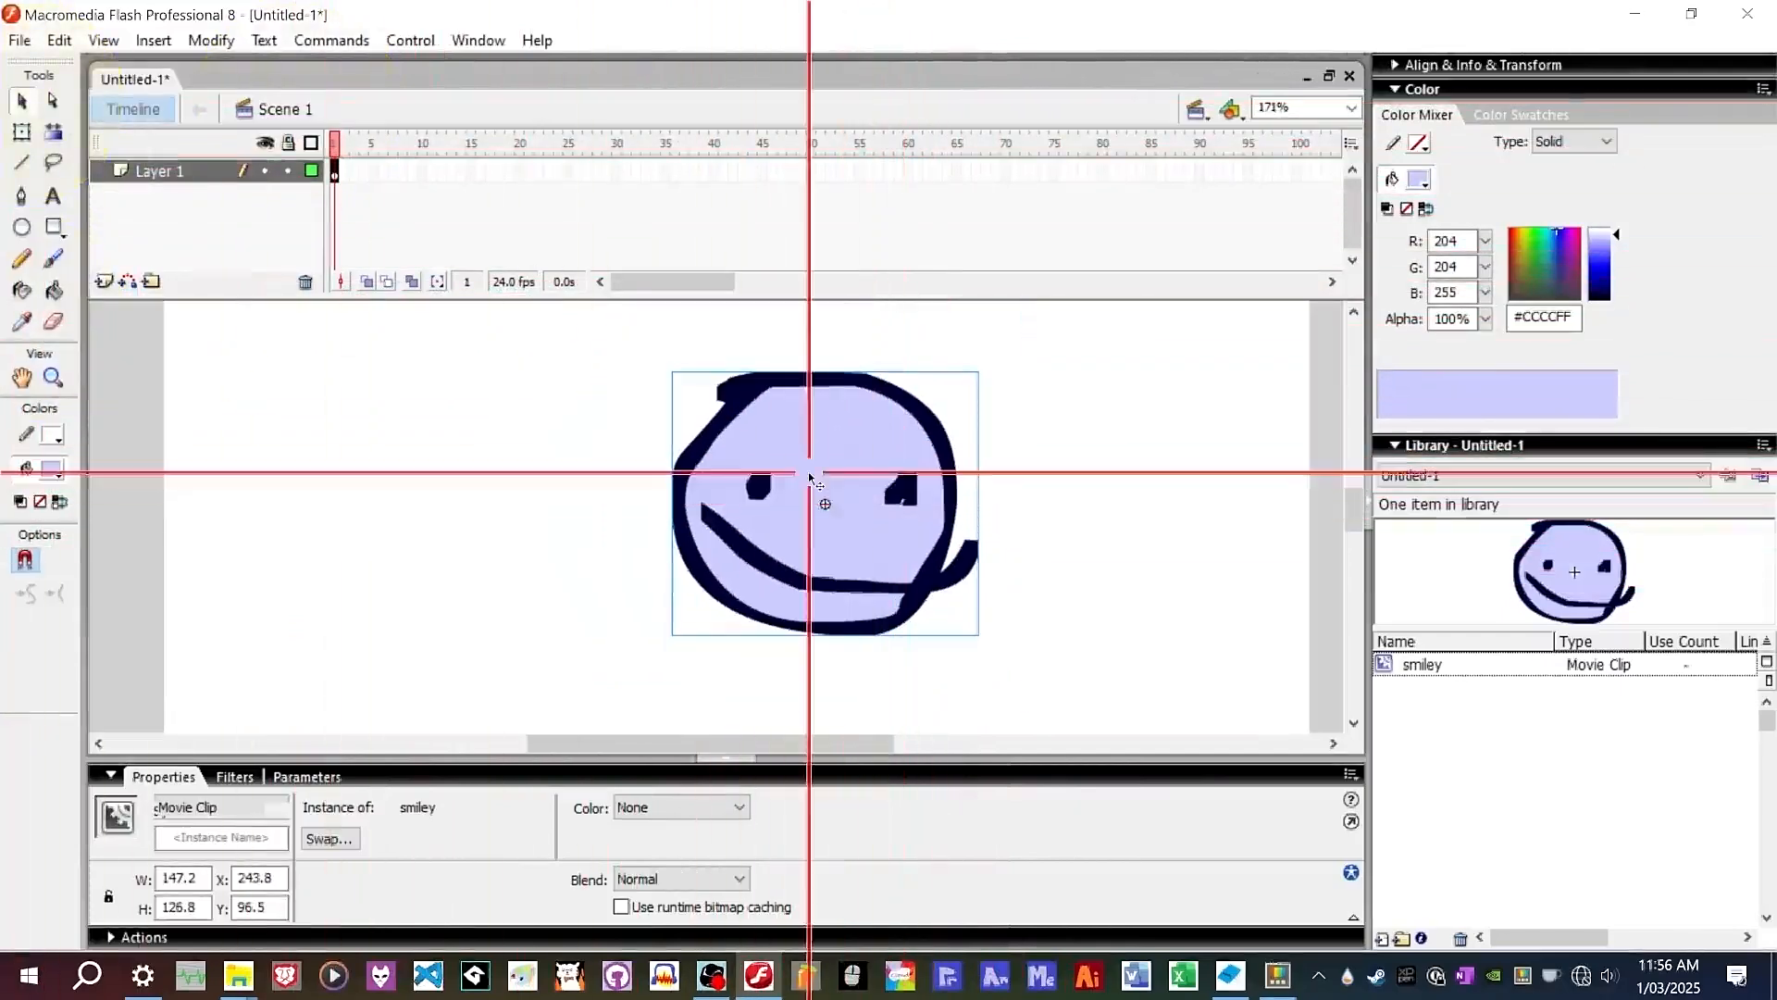
{"action": "double_click", "coordinate": [815, 492]}
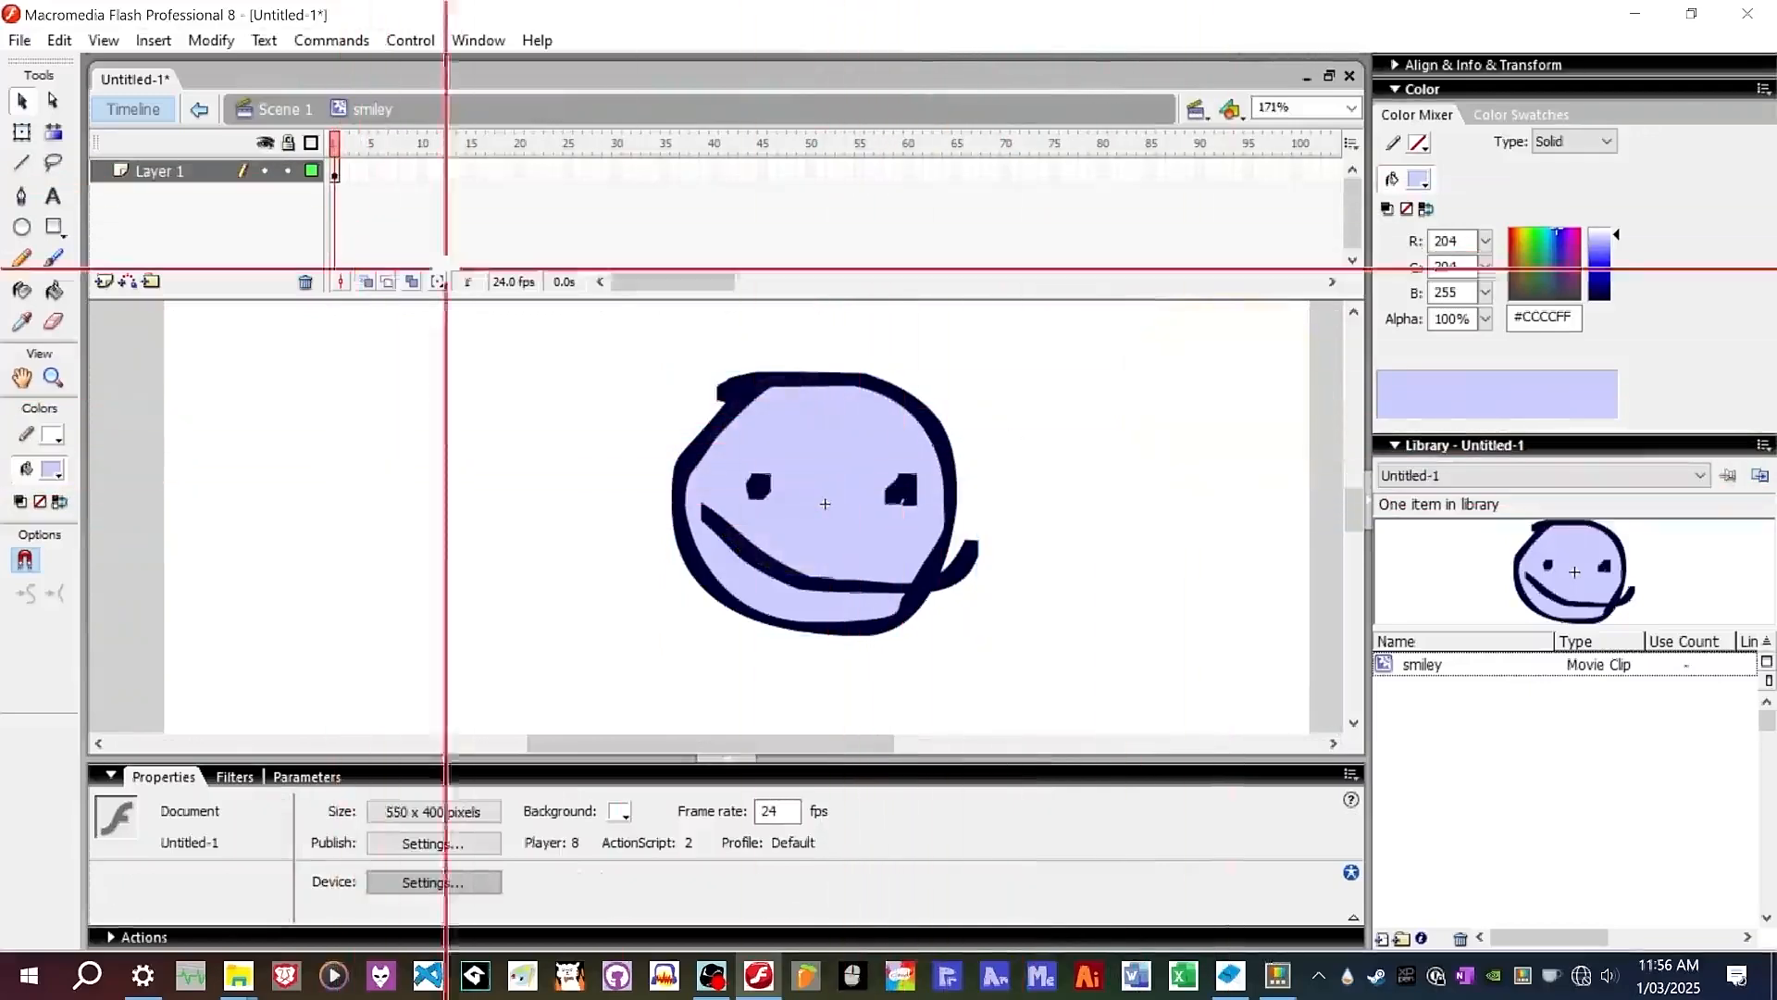
{"action": "left_click", "coordinate": [305, 117]}
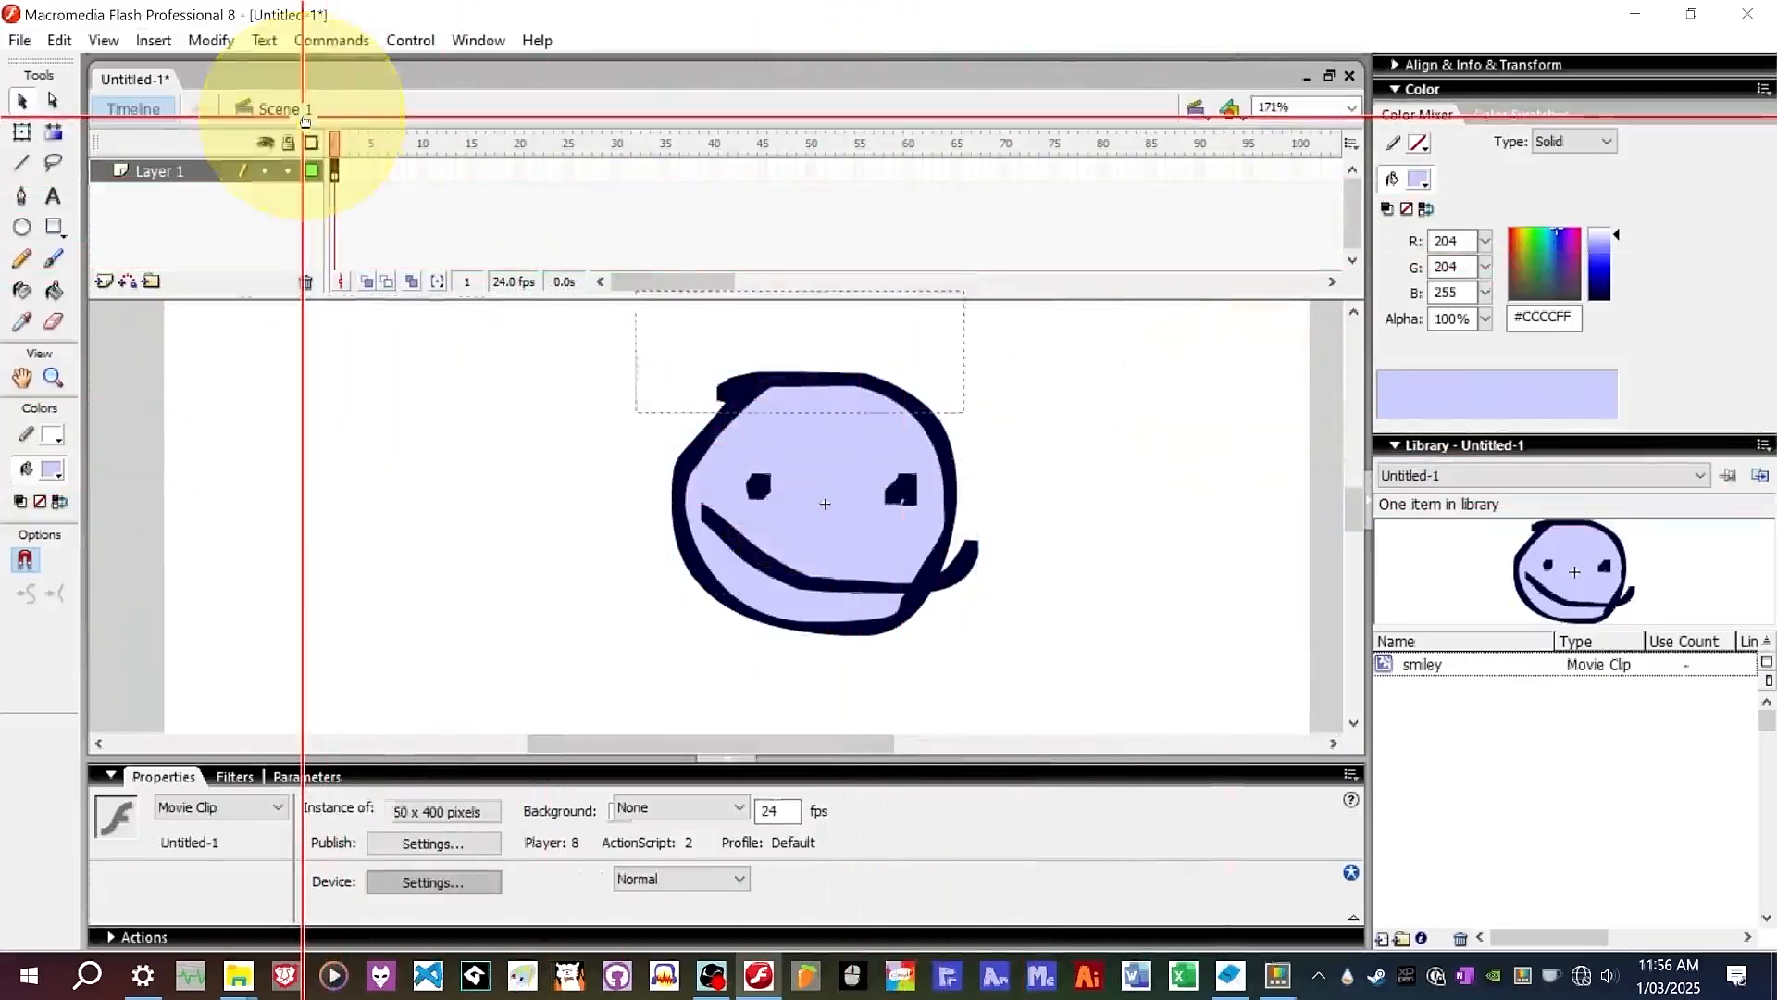
Set the document background color to pale yellow #FFFFCC in Document Properties.
{"action": "double_click", "coordinate": [509, 281]}
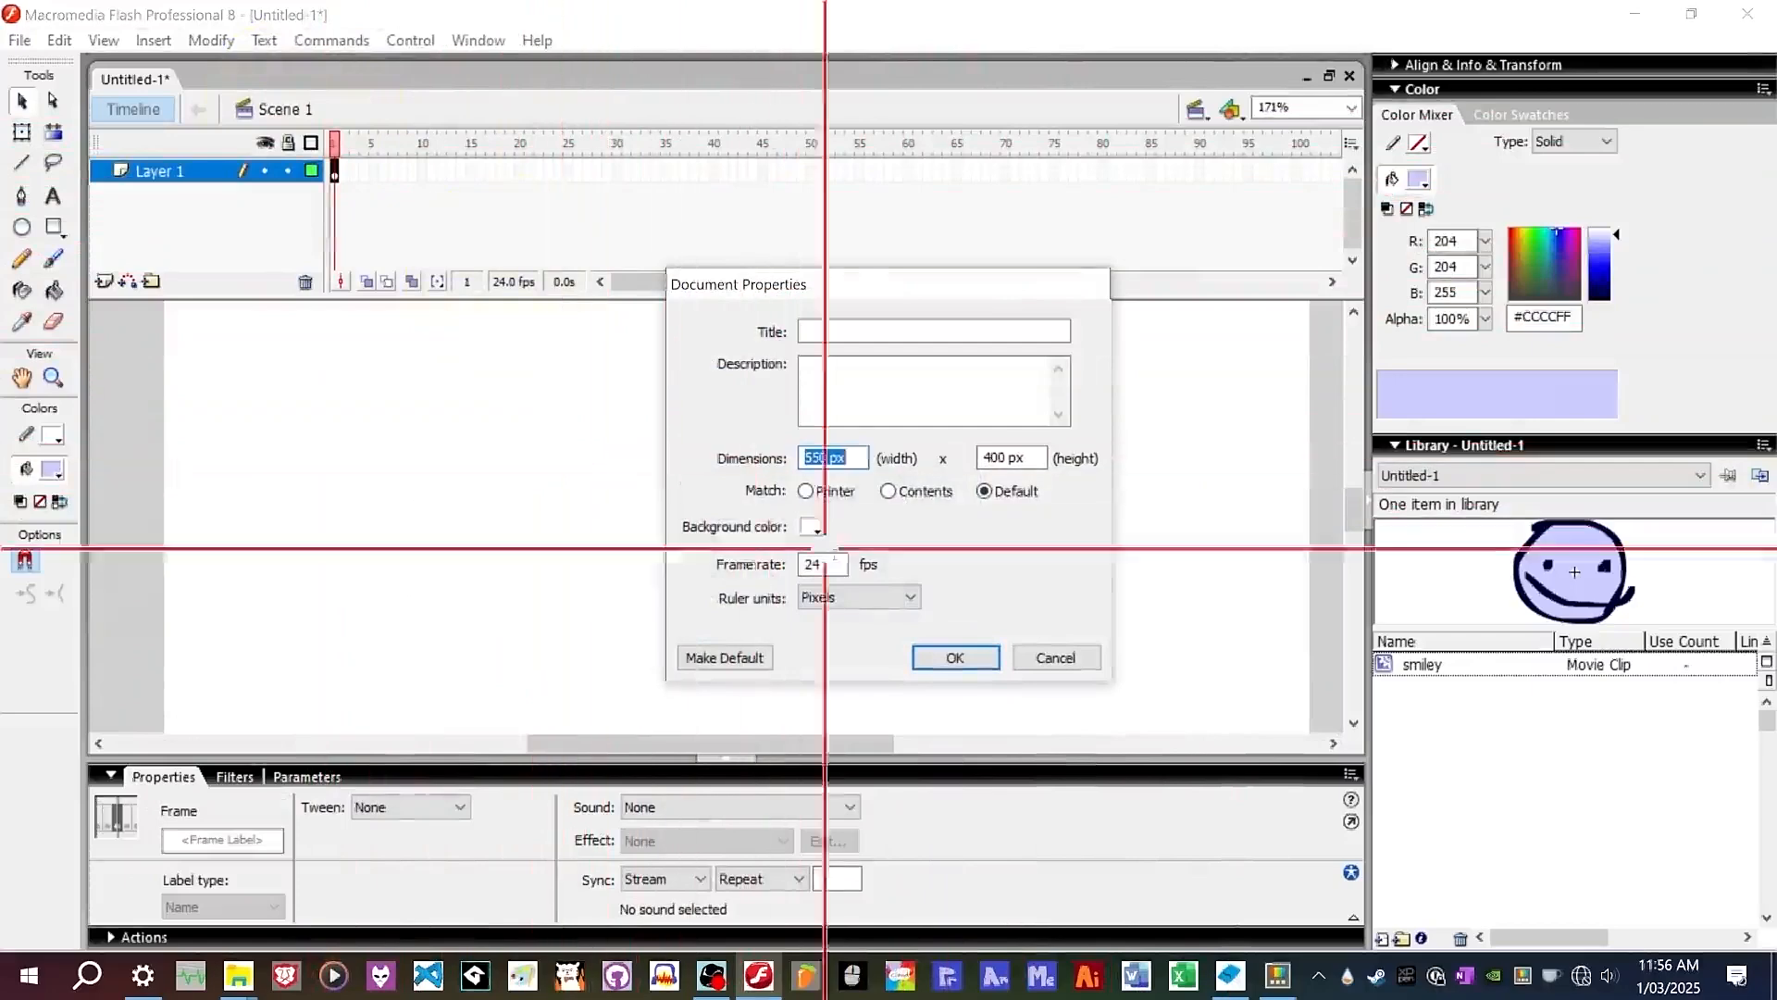
{"action": "left_click", "coordinate": [814, 526]}
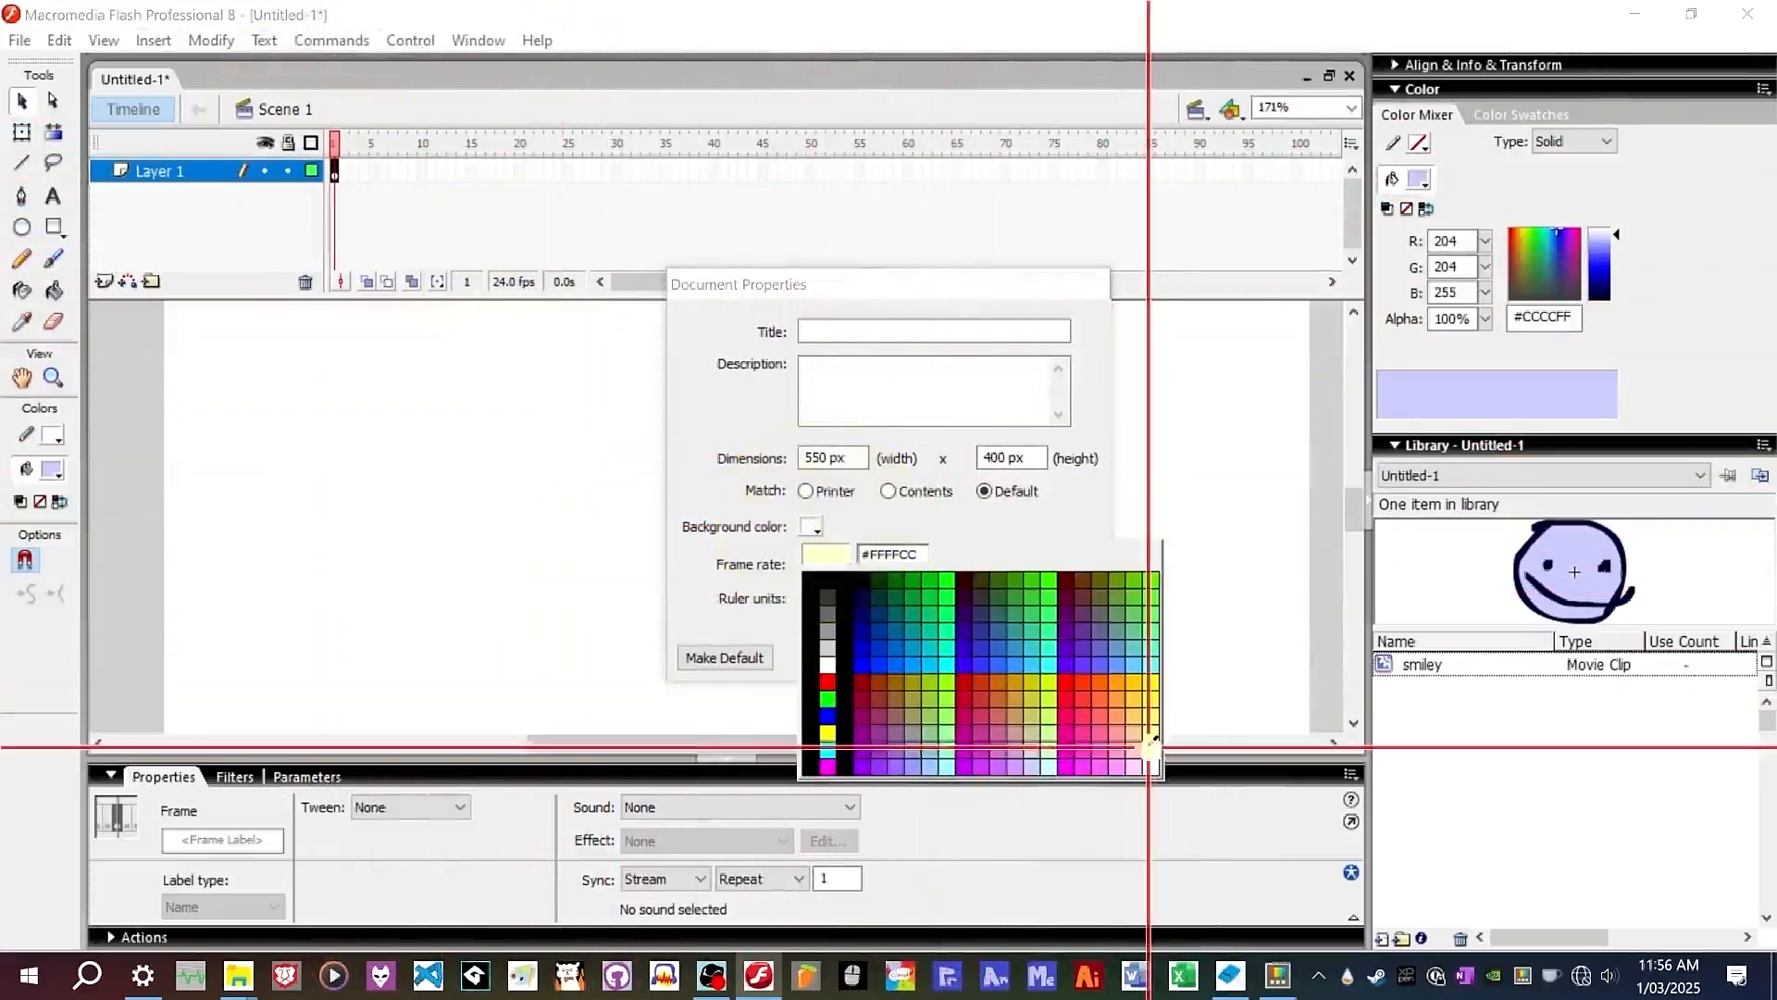
{"action": "left_click", "coordinate": [1150, 740]}
{"action": "left_click", "coordinate": [956, 654]}
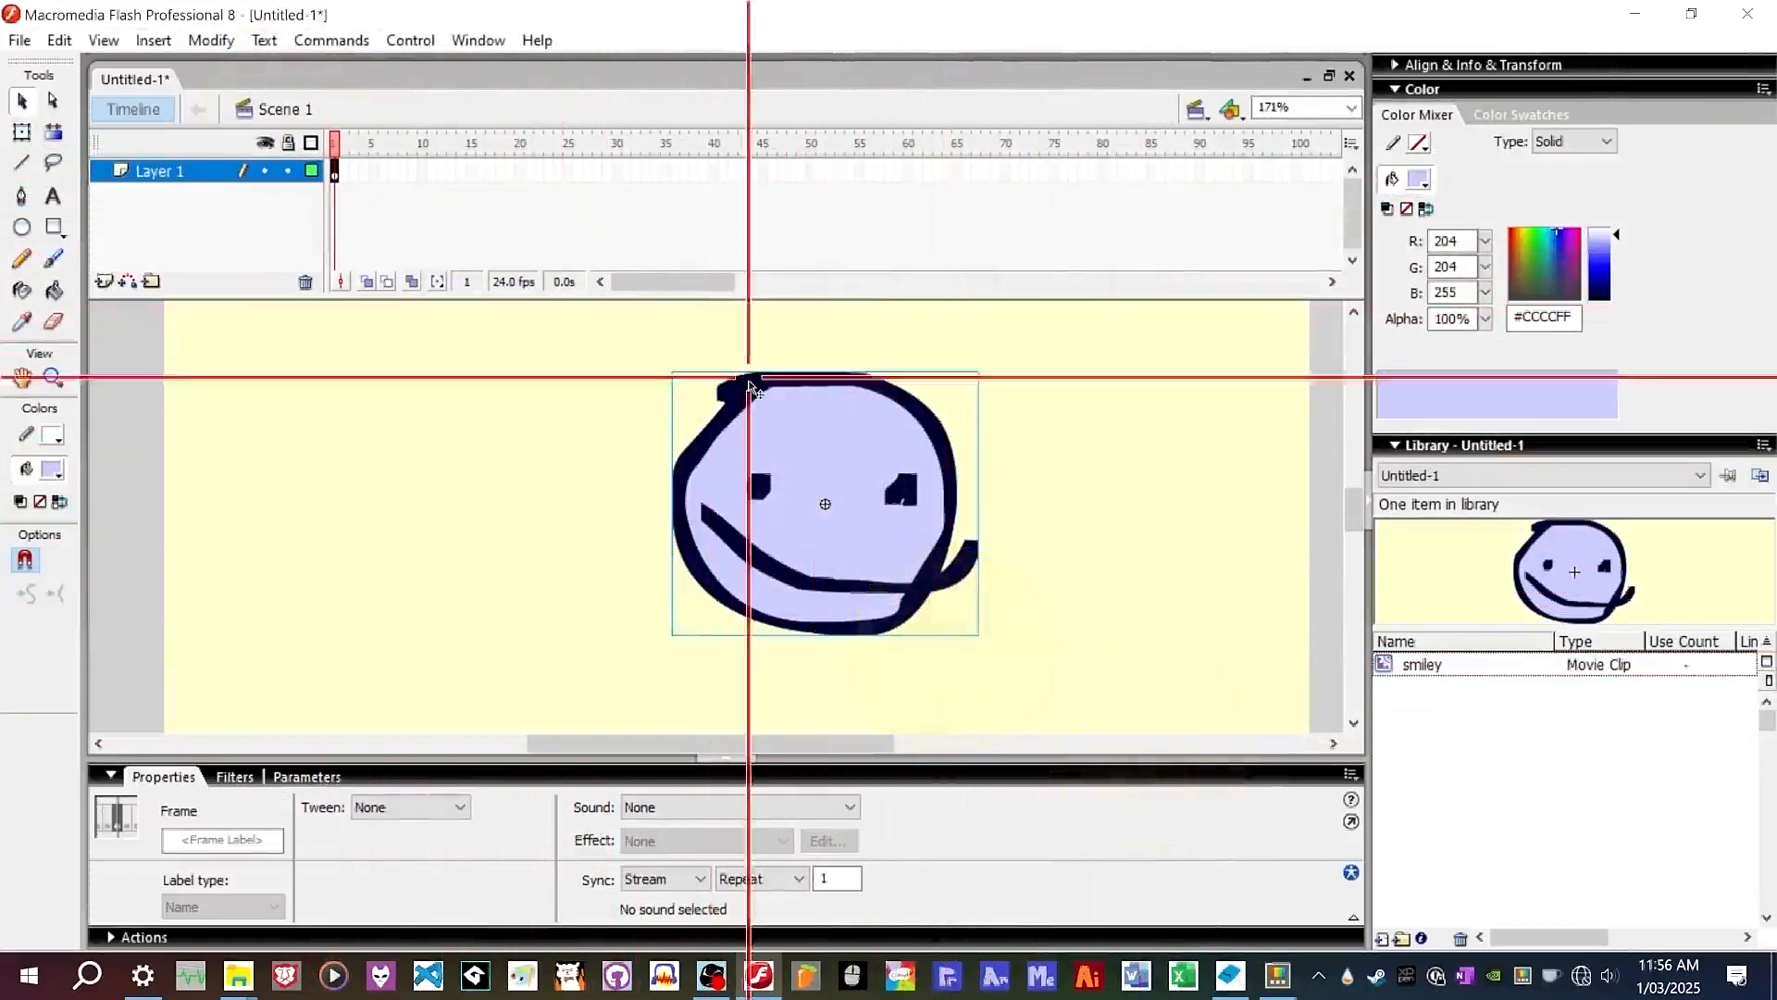
{"action": "left_click", "coordinate": [1220, 453]}
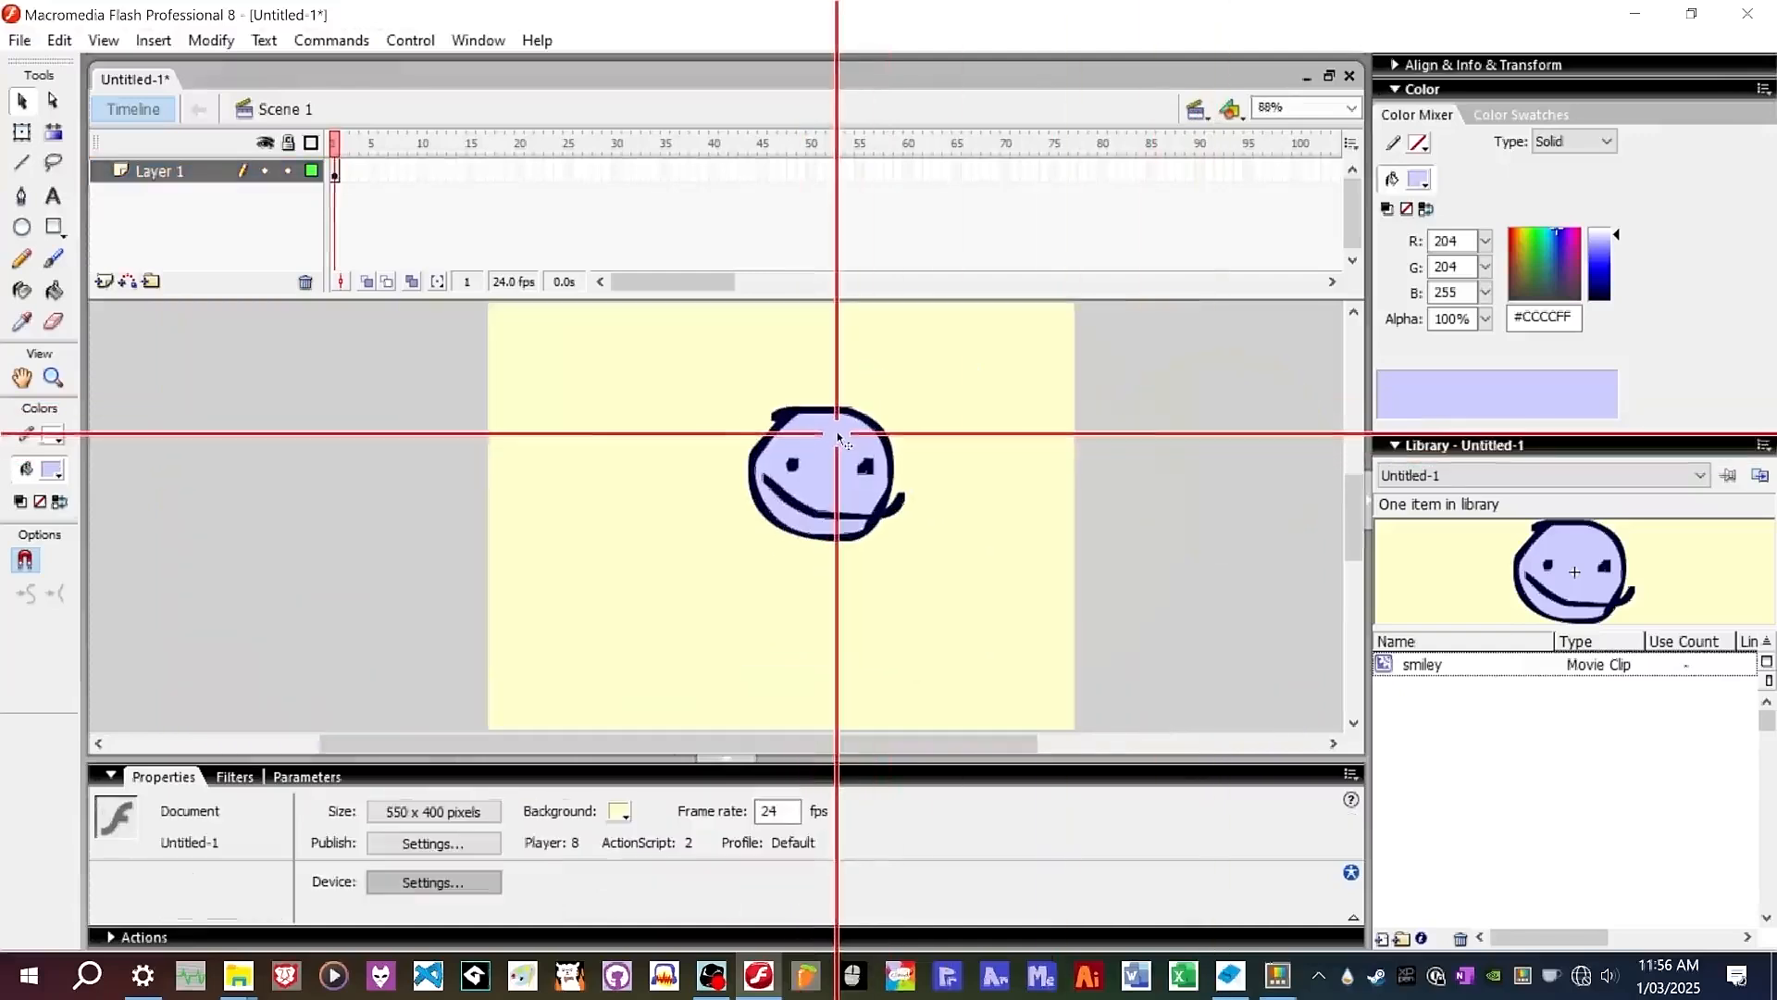
Extend the layer's timeline by inserting frames up to frame 20.
{"action": "key", "text": "ctrl+2"}
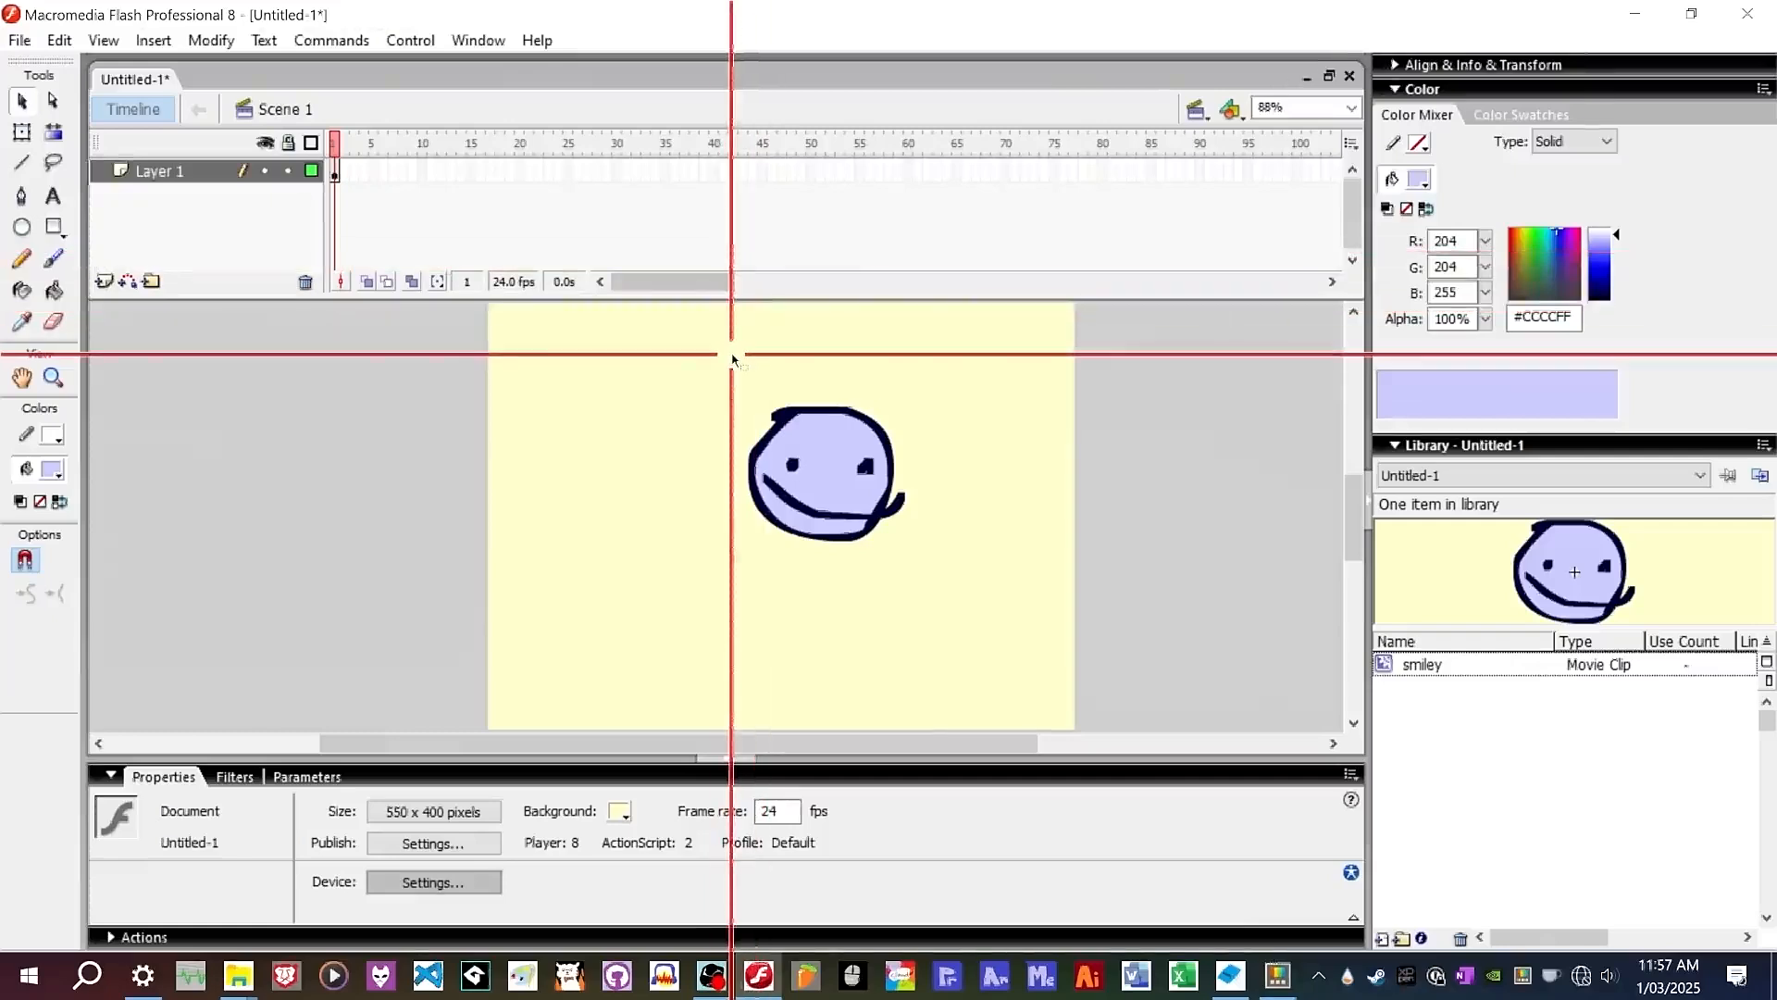
{"action": "left_click", "coordinate": [337, 173]}
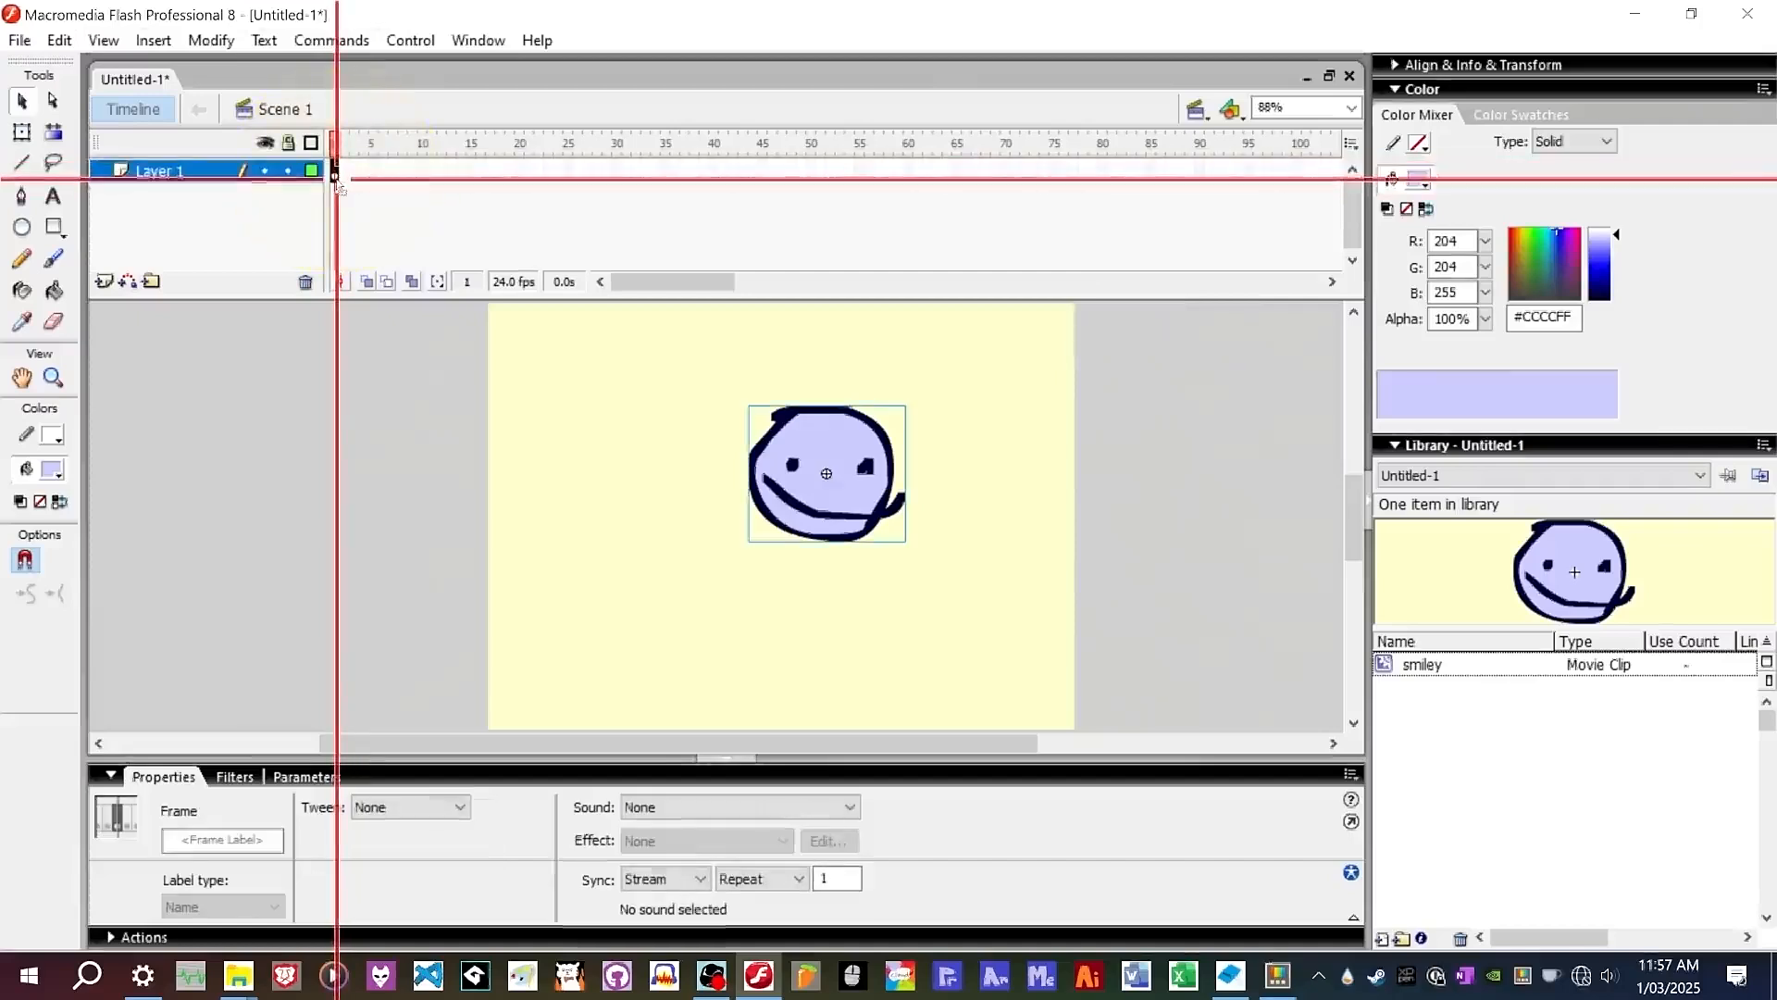
{"action": "right_click", "coordinate": [510, 173]}
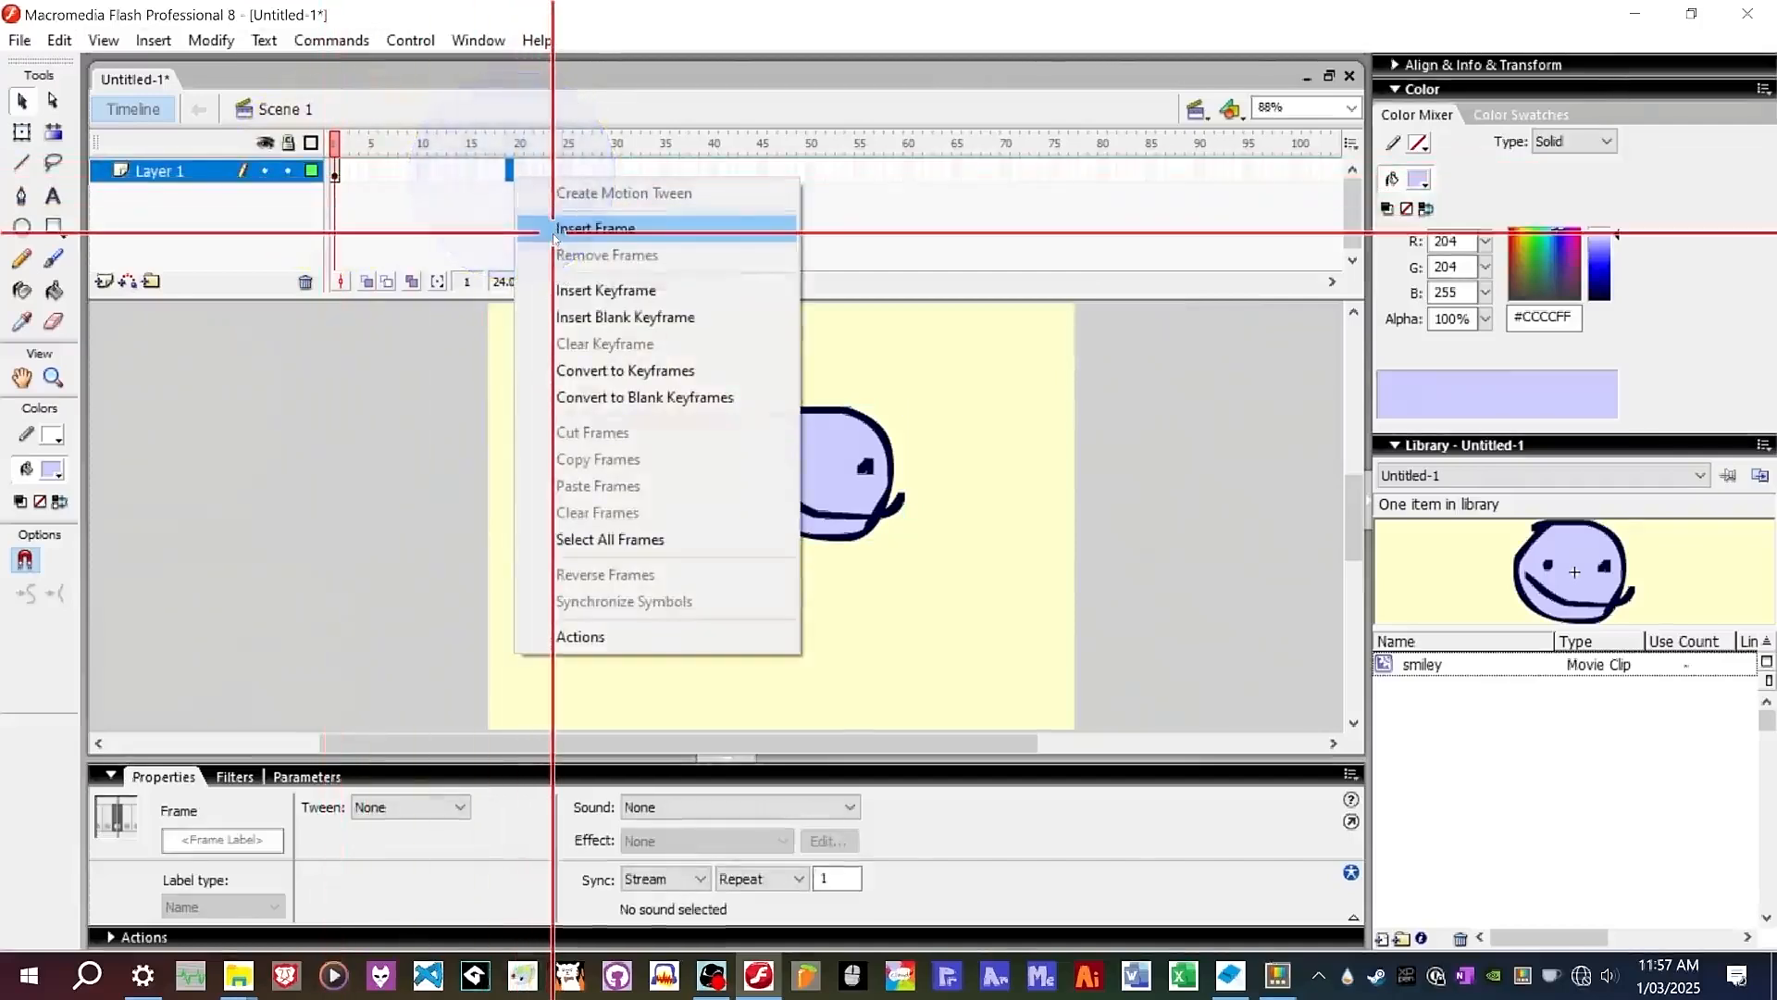
{"action": "left_click", "coordinate": [548, 226]}
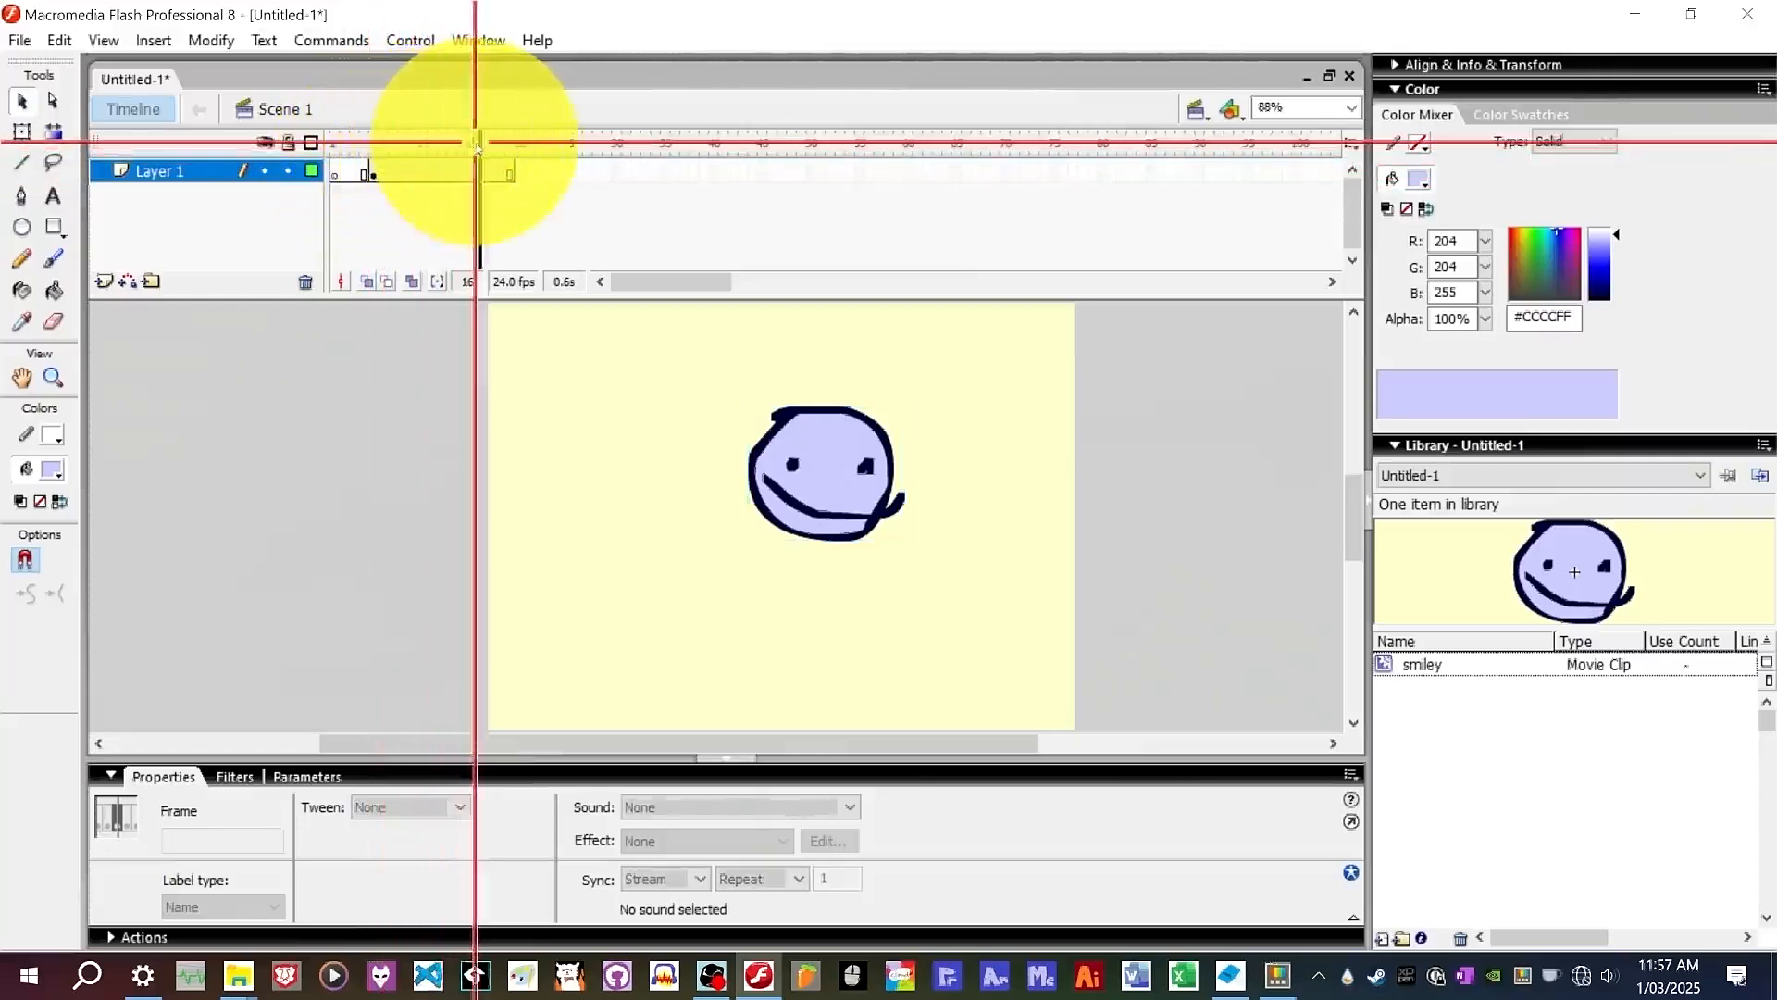
Insert a blank keyframe at frame 16 of the layer.
{"action": "right_click", "coordinate": [432, 171]}
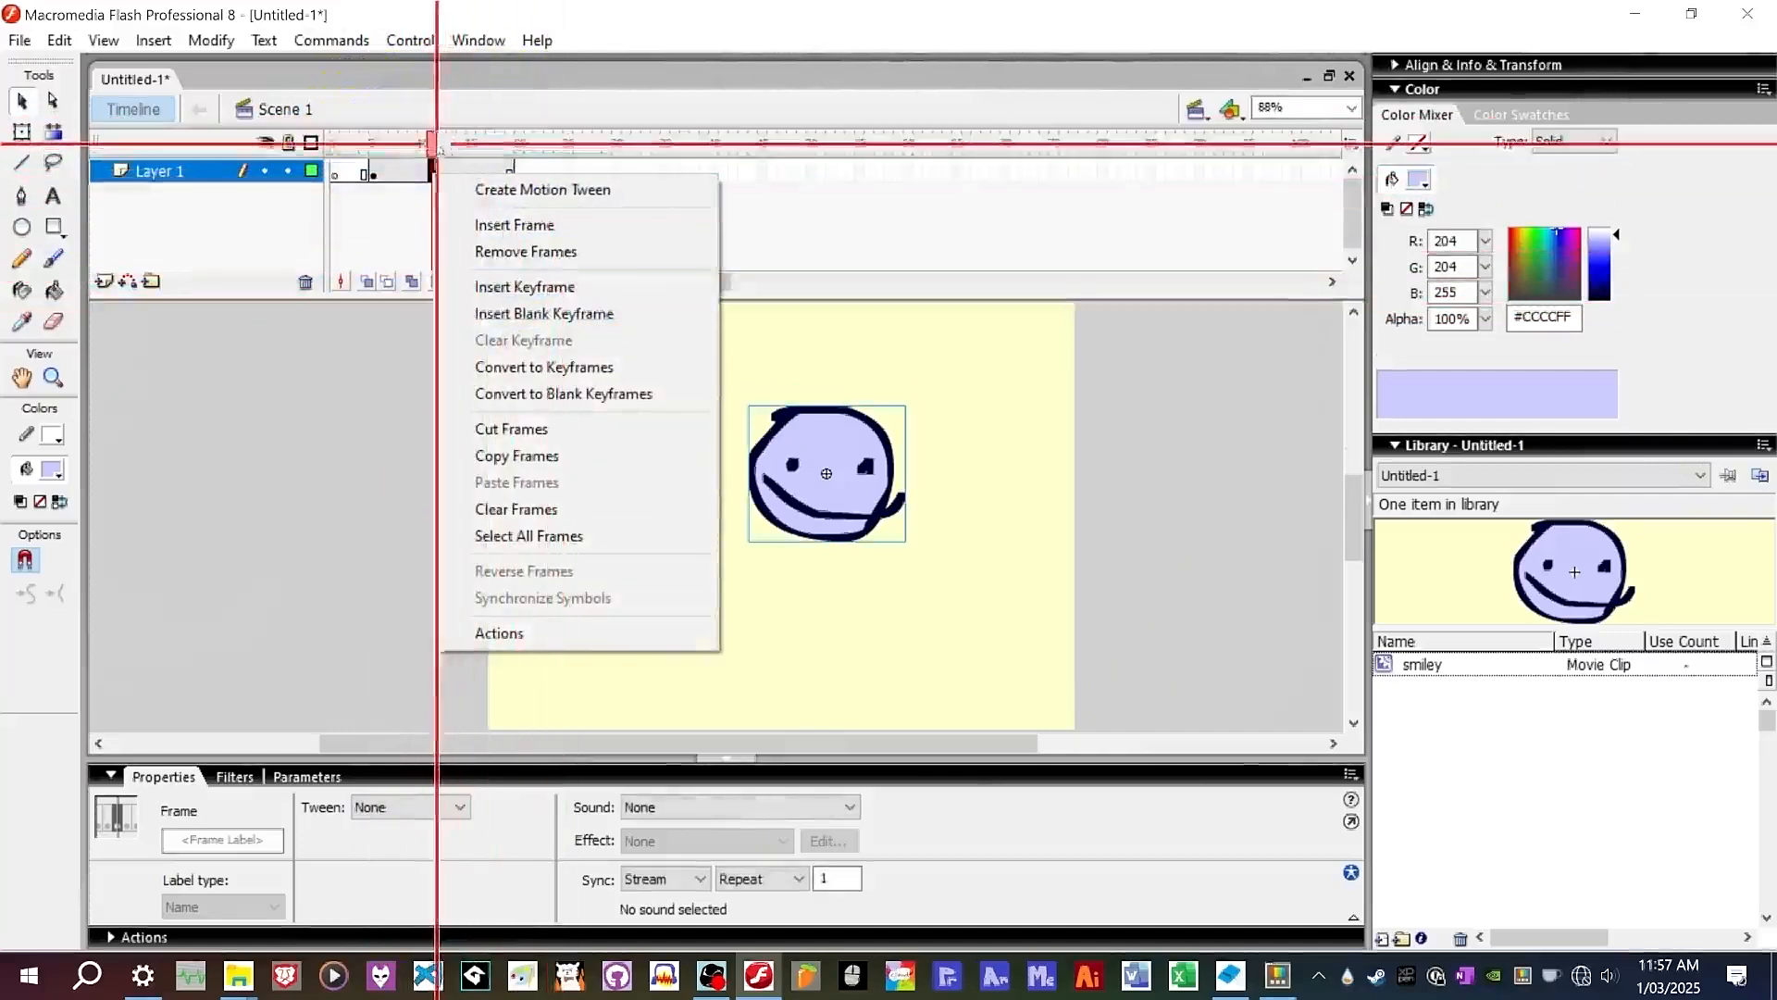
{"action": "left_click", "coordinate": [379, 152]}
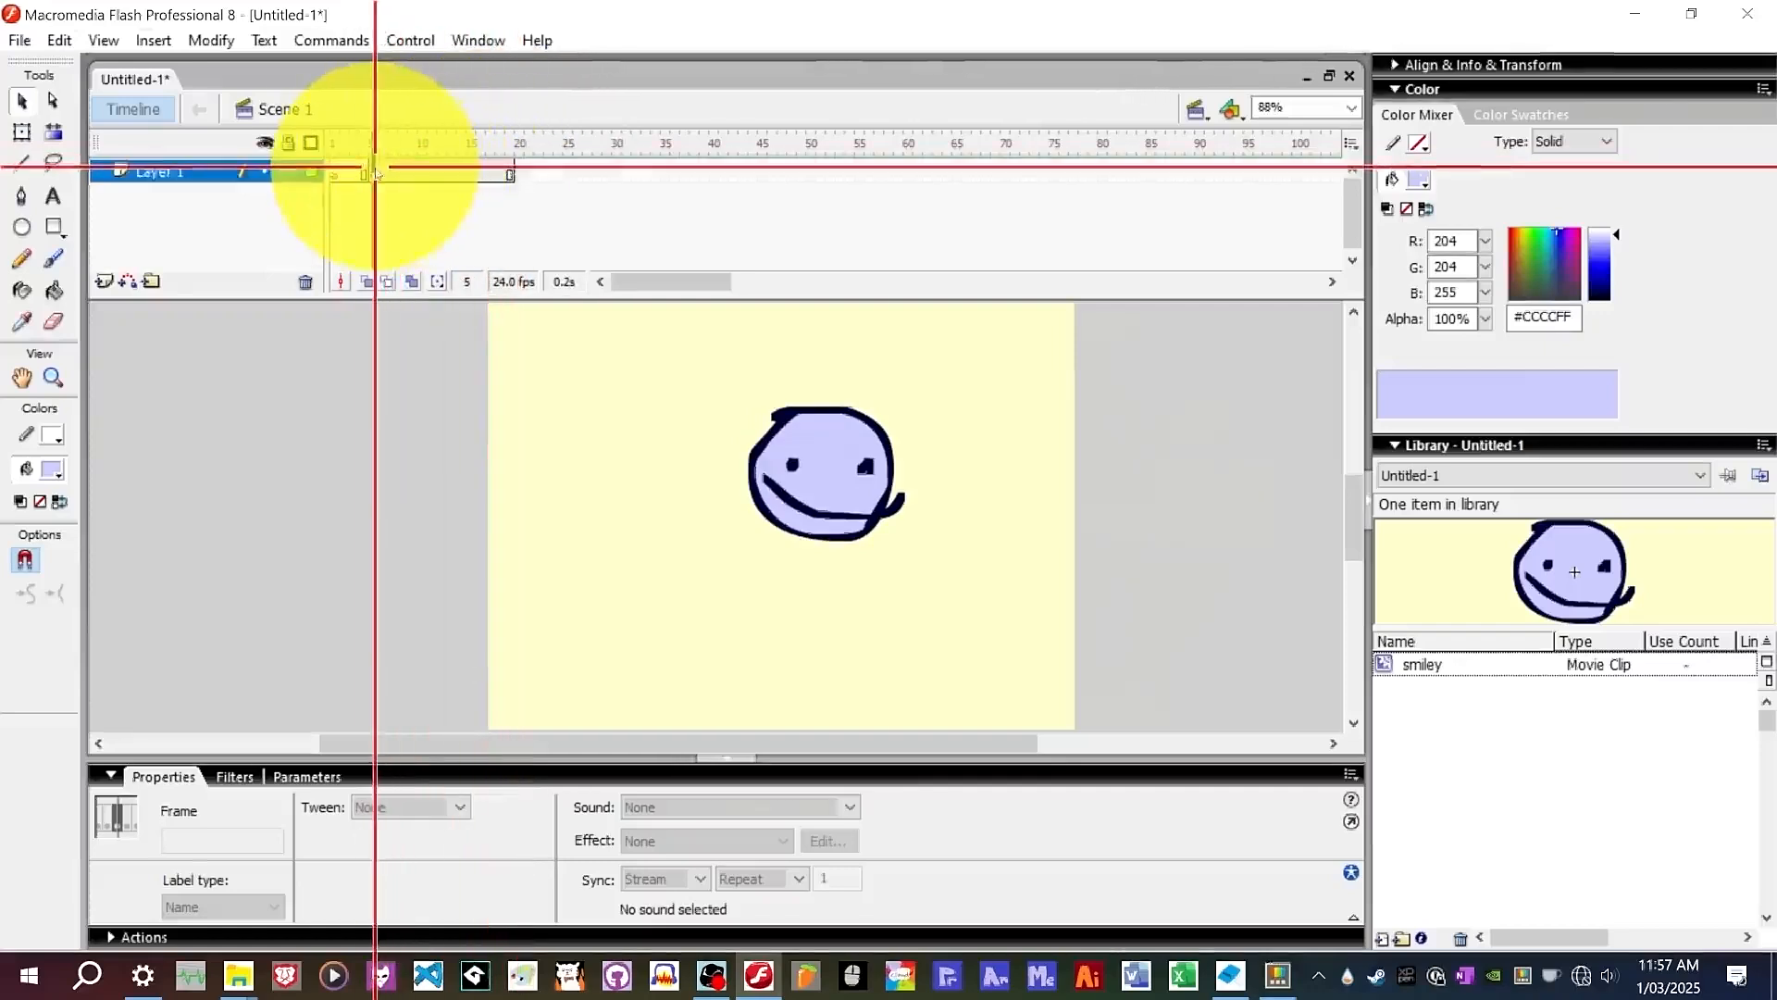
{"action": "right_click", "coordinate": [480, 171]}
{"action": "left_click", "coordinate": [620, 297]}
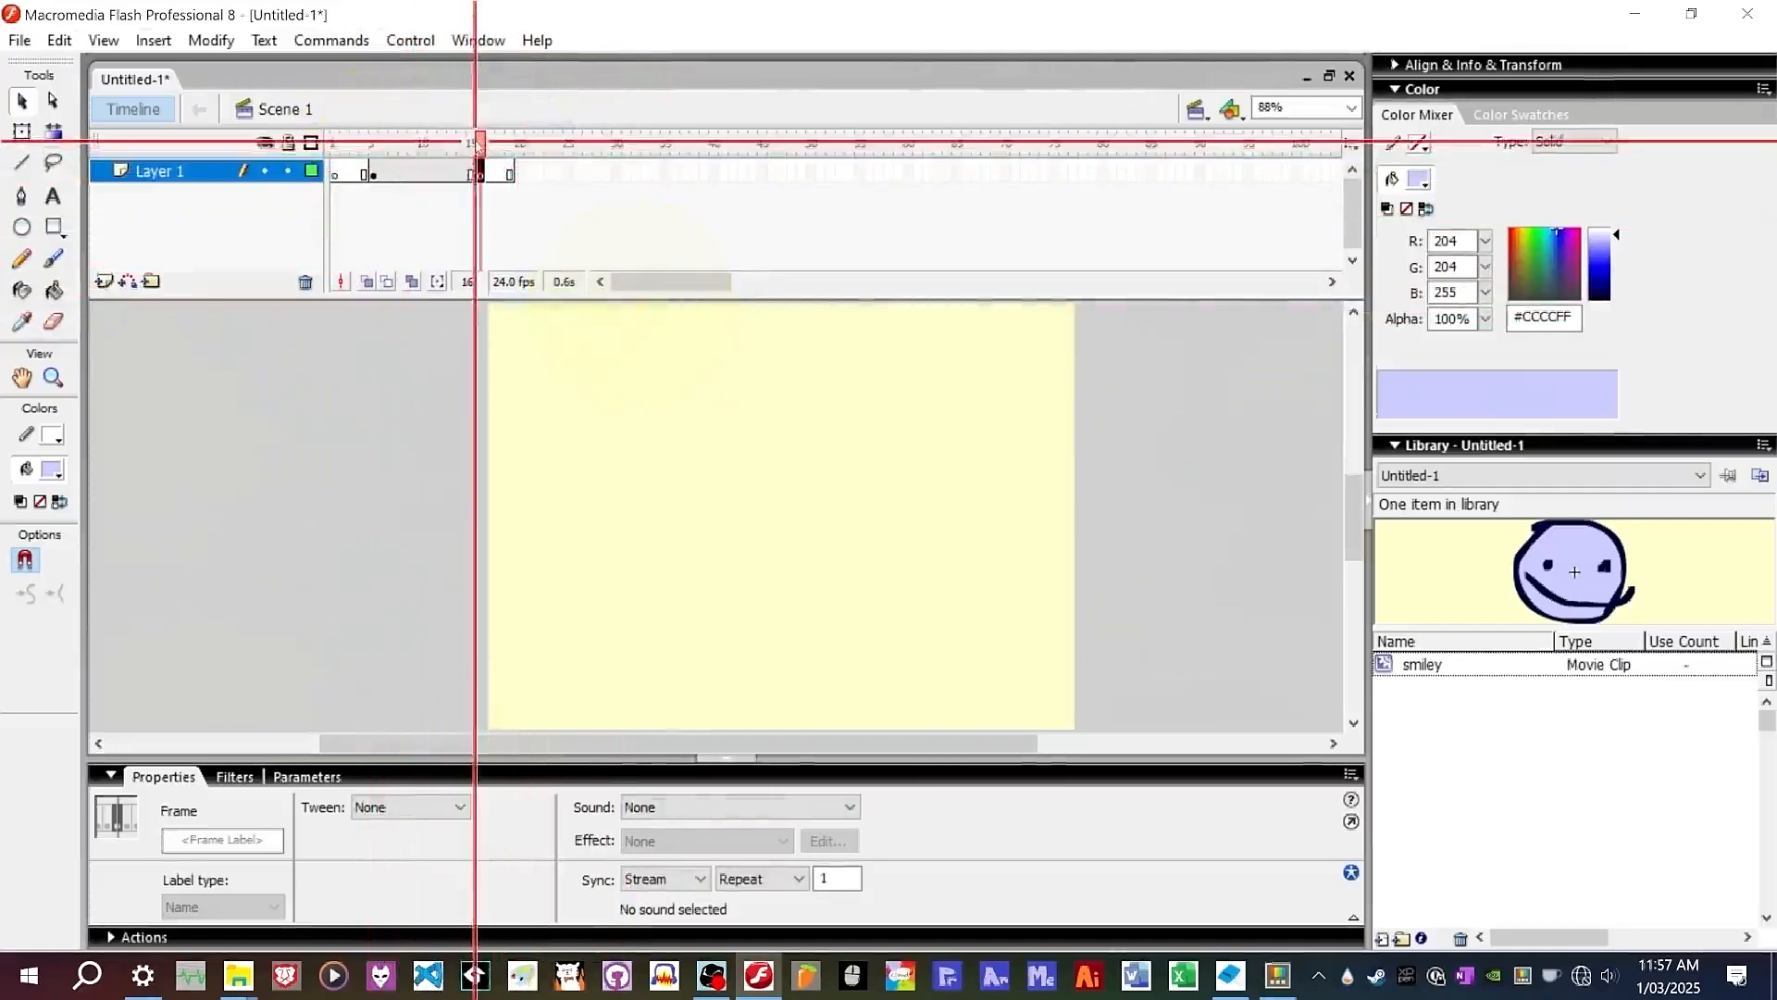
{"action": "left_click_drag", "start_coordinate": [421, 164], "coordinate": [475, 178]}
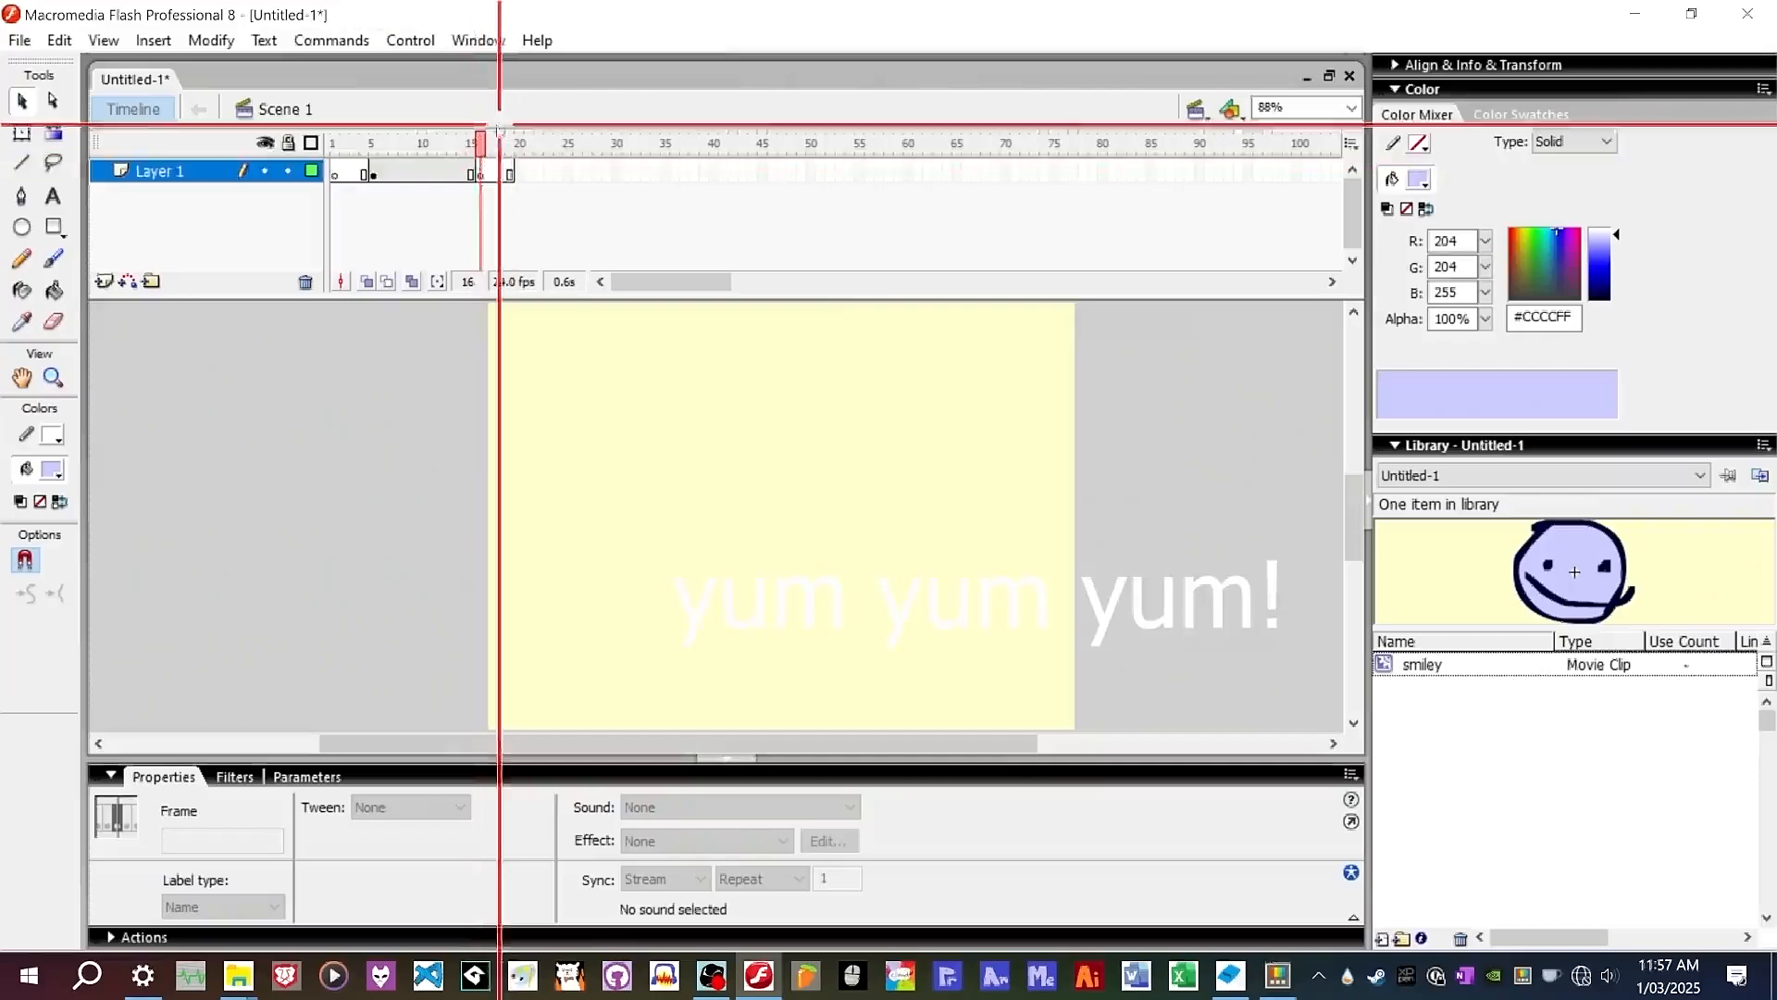
Scrub the playhead and clear the keyframe at frame 16.
{"action": "left_click", "coordinate": [384, 144]}
{"action": "left_click_drag", "start_coordinate": [402, 156], "coordinate": [470, 158]}
{"action": "right_click", "coordinate": [479, 174]}
{"action": "left_click", "coordinate": [574, 341]}
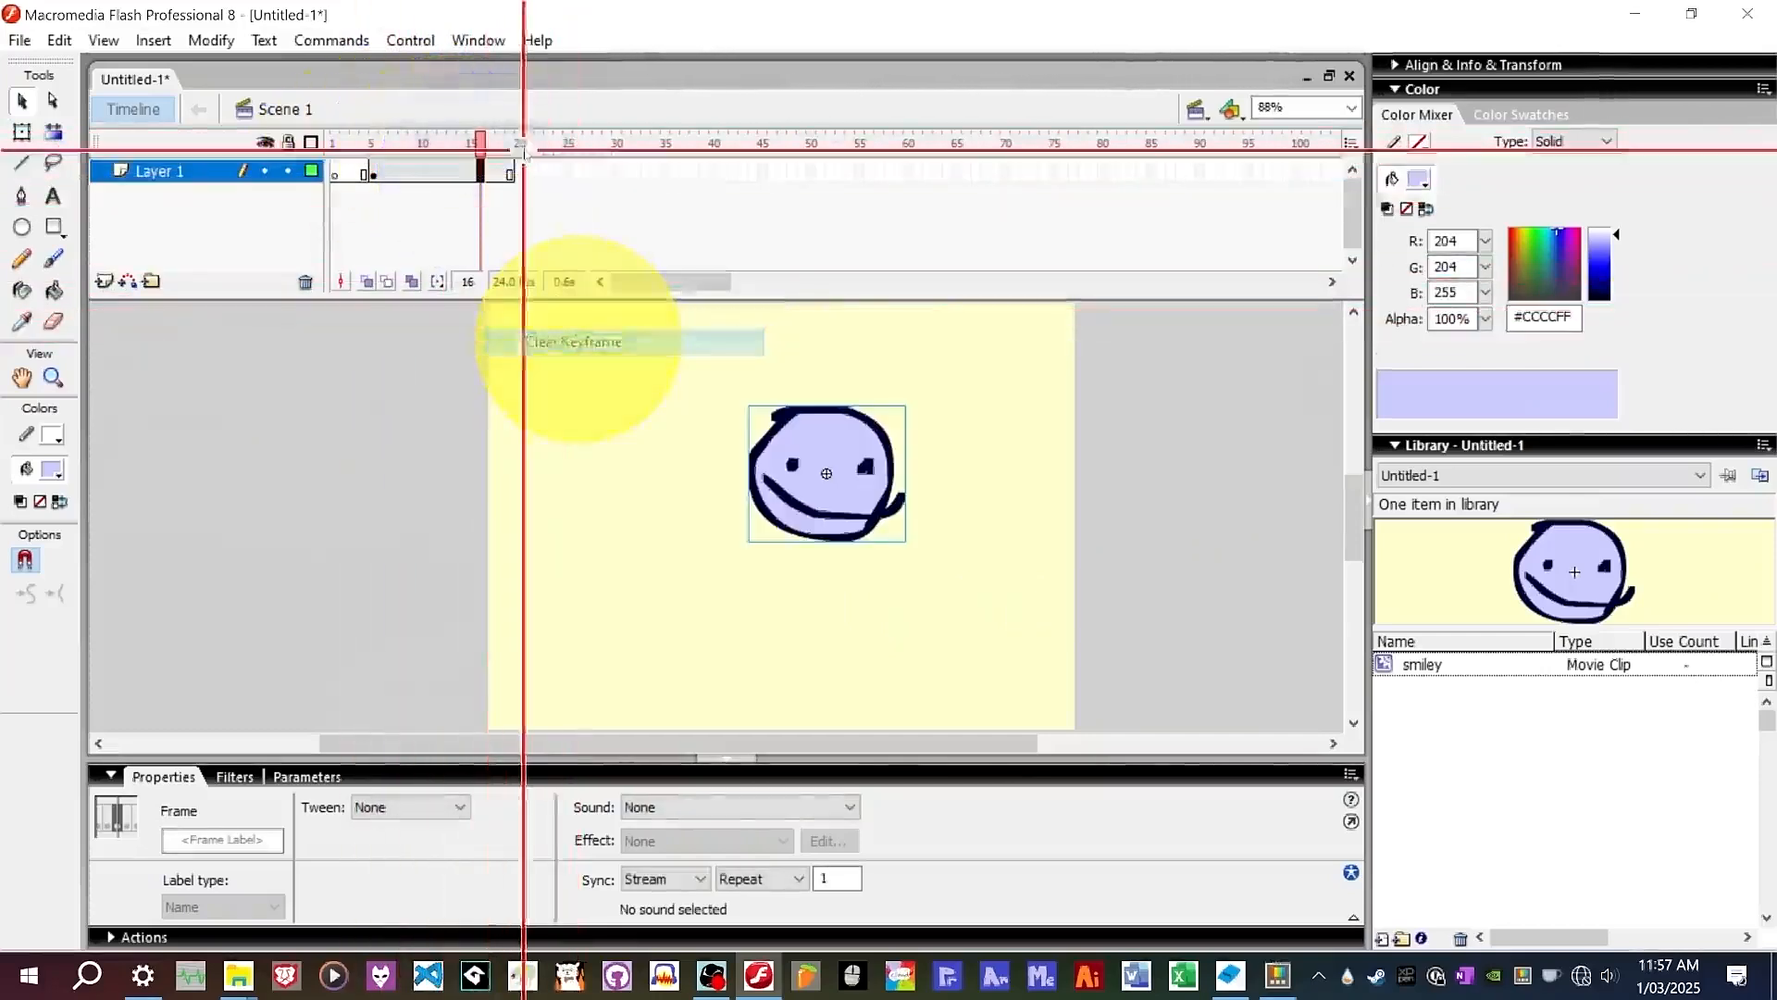
Extend the layer's frames out to frame 42.
{"action": "right_click", "coordinate": [731, 174]}
{"action": "left_click", "coordinate": [787, 216]}
At frame 1, move the smiley instance slightly down and to the left on the stage.
{"action": "left_click_drag", "start_coordinate": [730, 148], "coordinate": [416, 198]}
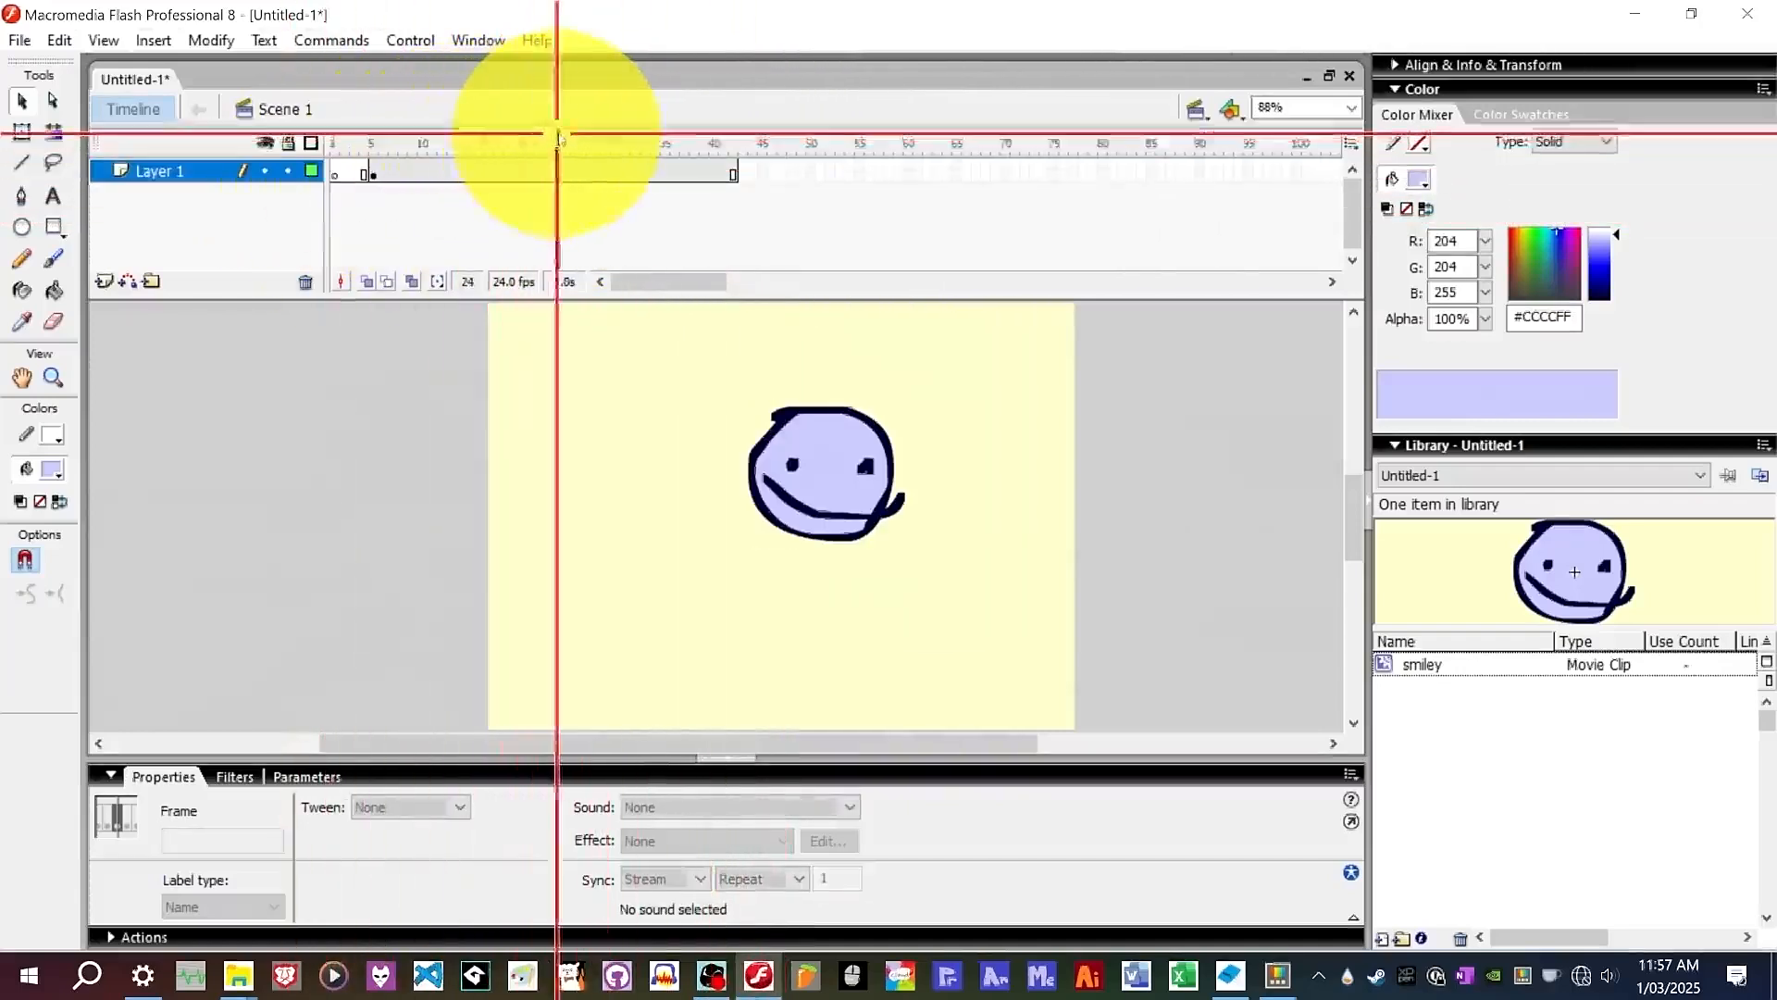
{"action": "left_click_drag", "start_coordinate": [635, 156], "coordinate": [385, 166]}
{"action": "left_click", "coordinate": [374, 175]}
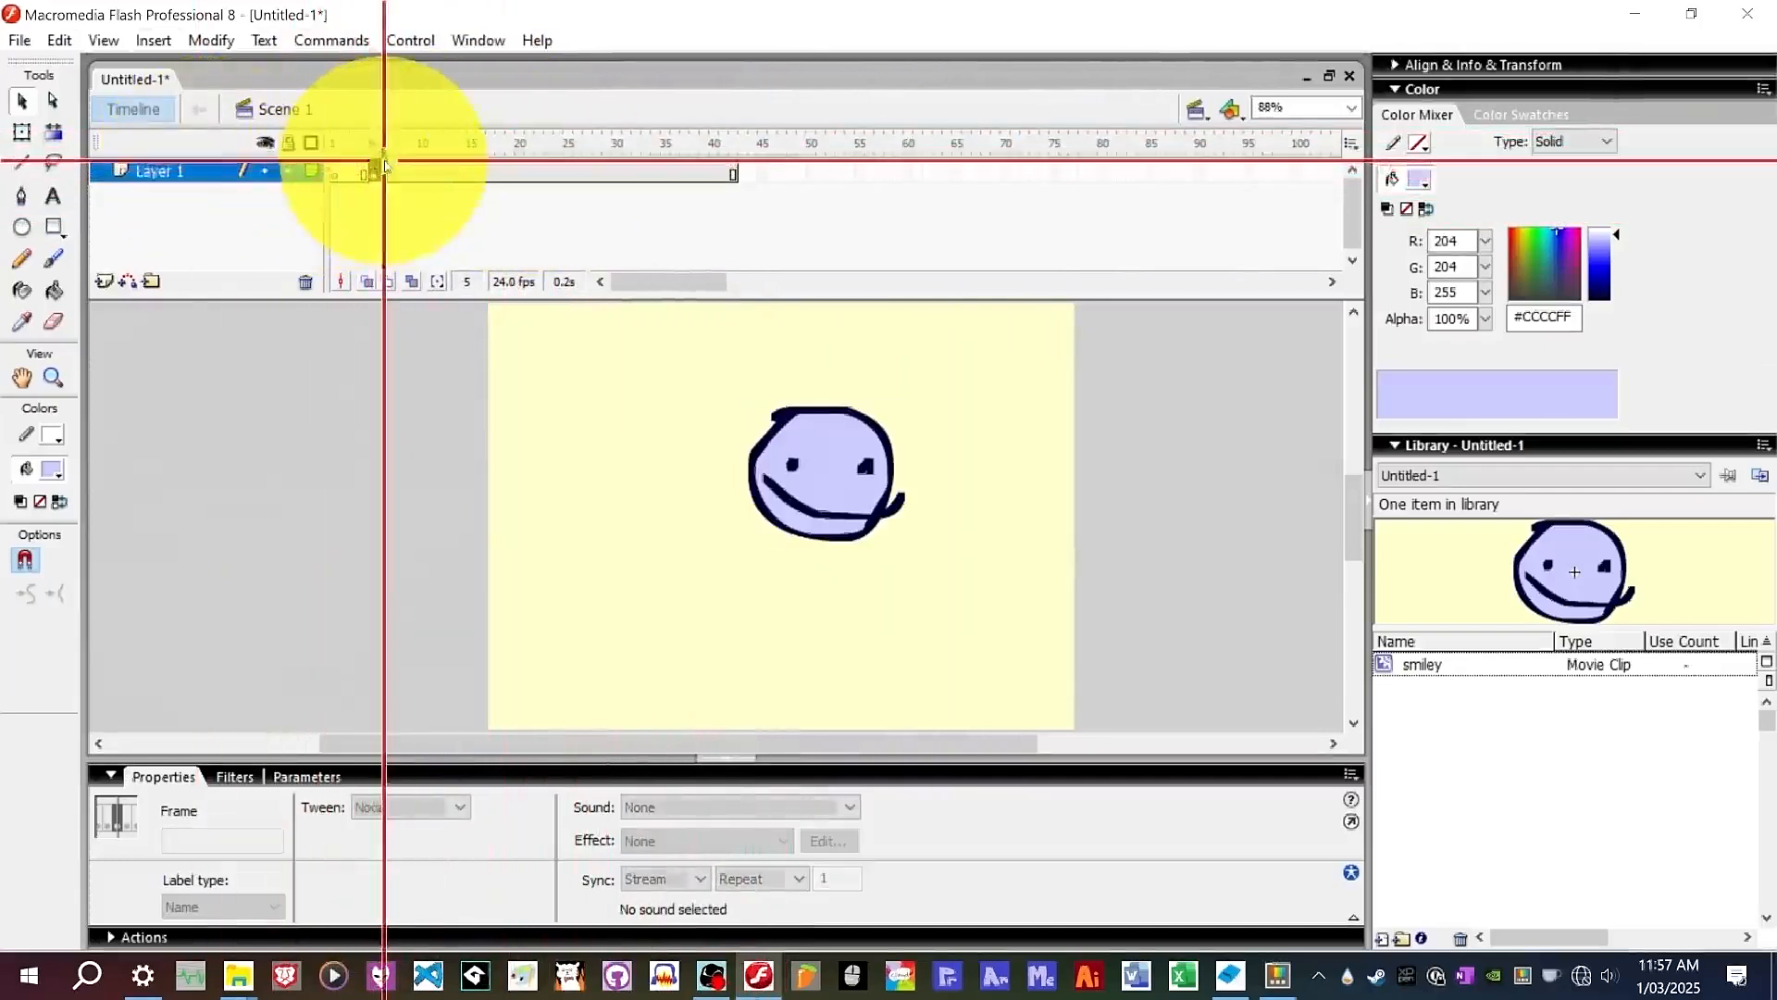
{"action": "left_click", "coordinate": [374, 175]}
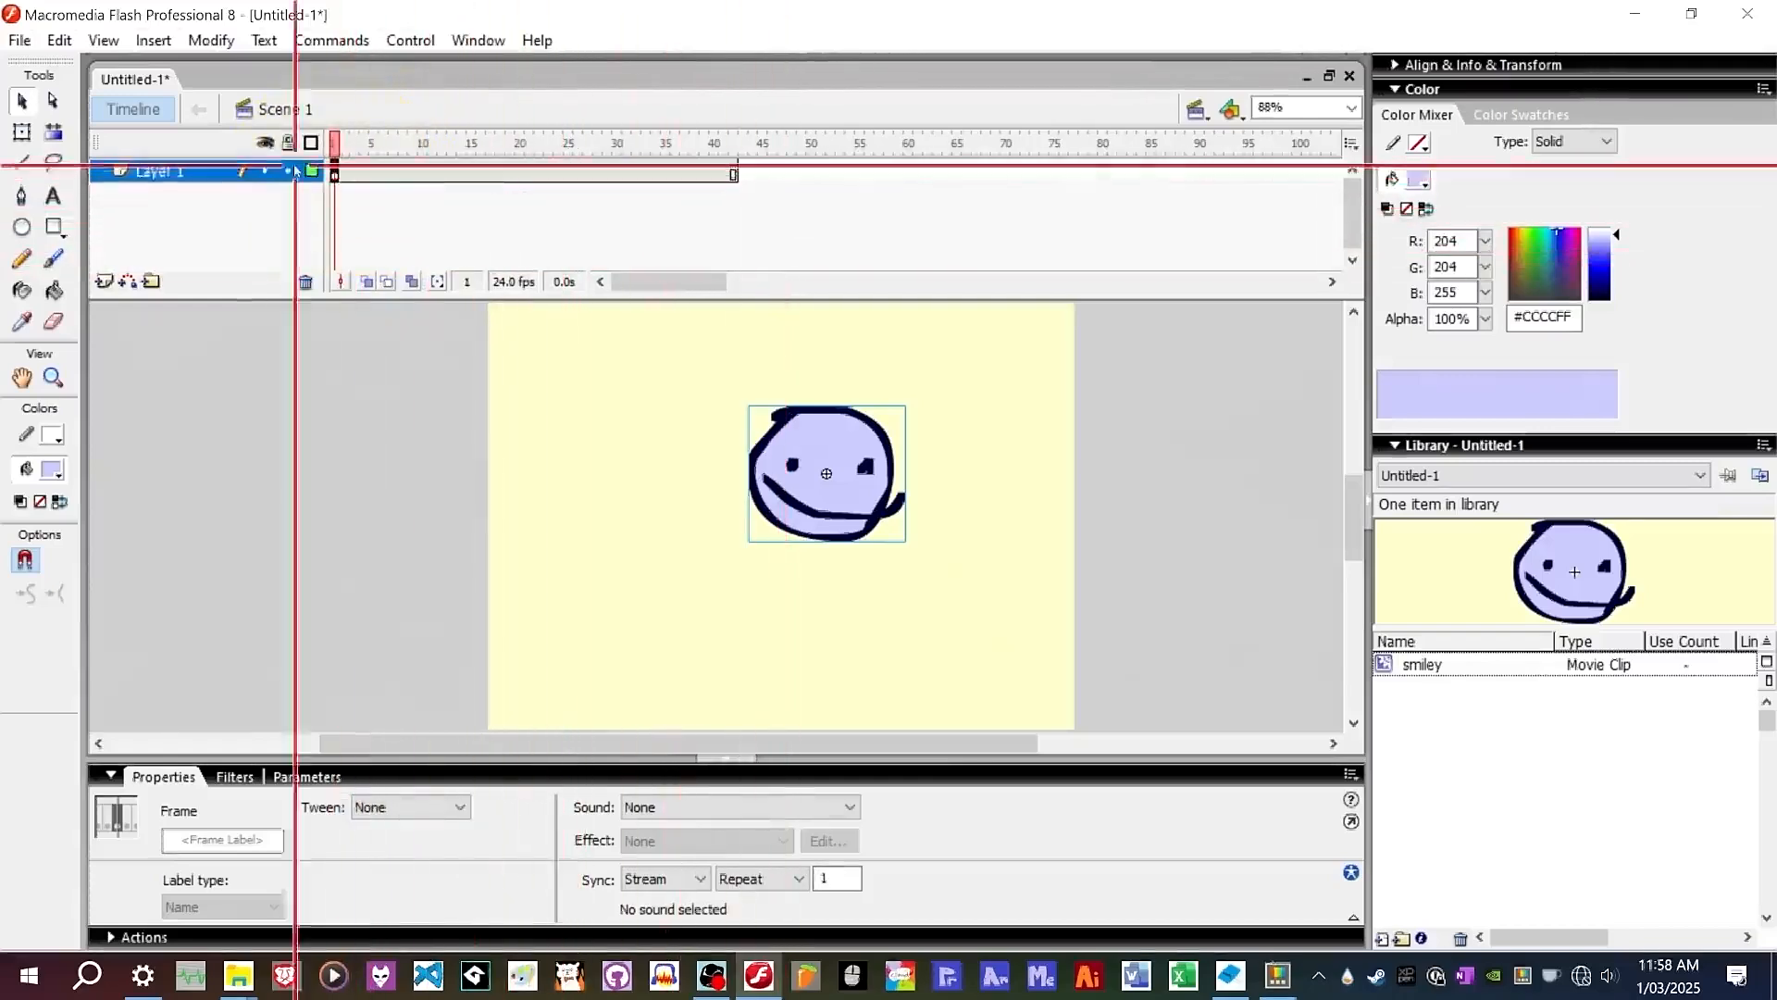
{"action": "left_click_drag", "start_coordinate": [837, 496], "coordinate": [796, 523]}
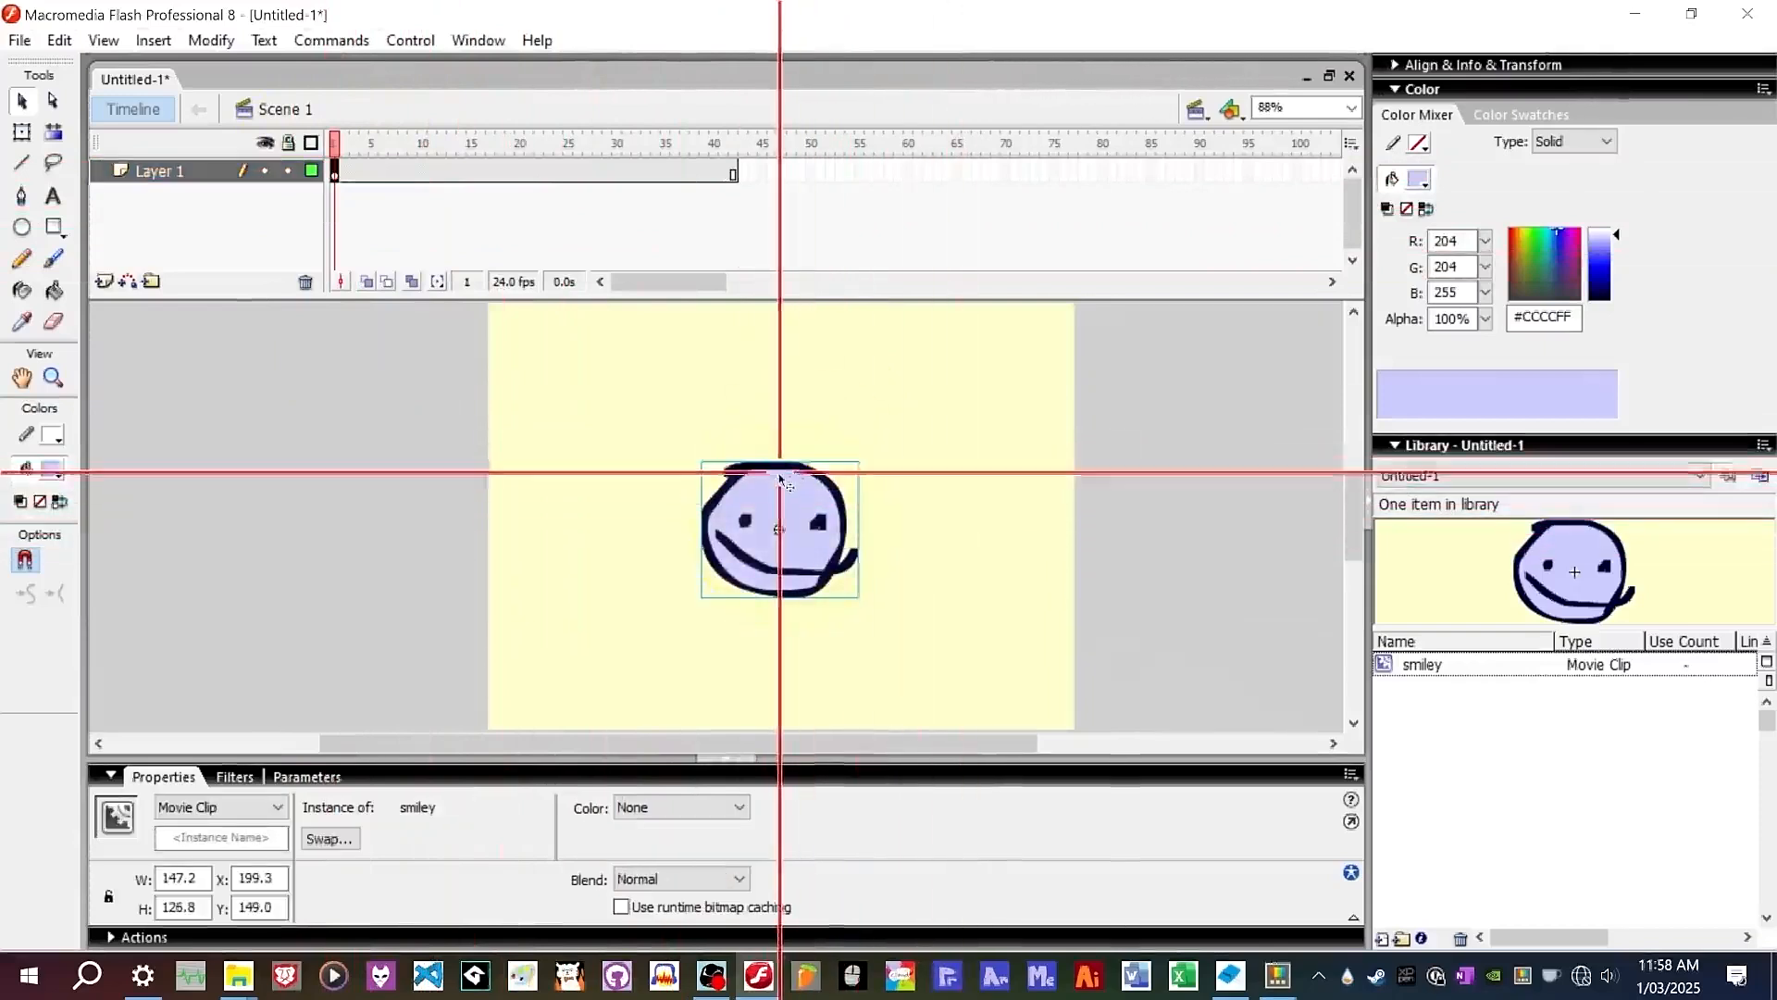
Insert keyframes at frames 10 and 30 of the layer.
{"action": "right_click", "coordinate": [424, 173]}
{"action": "left_click", "coordinate": [484, 273]}
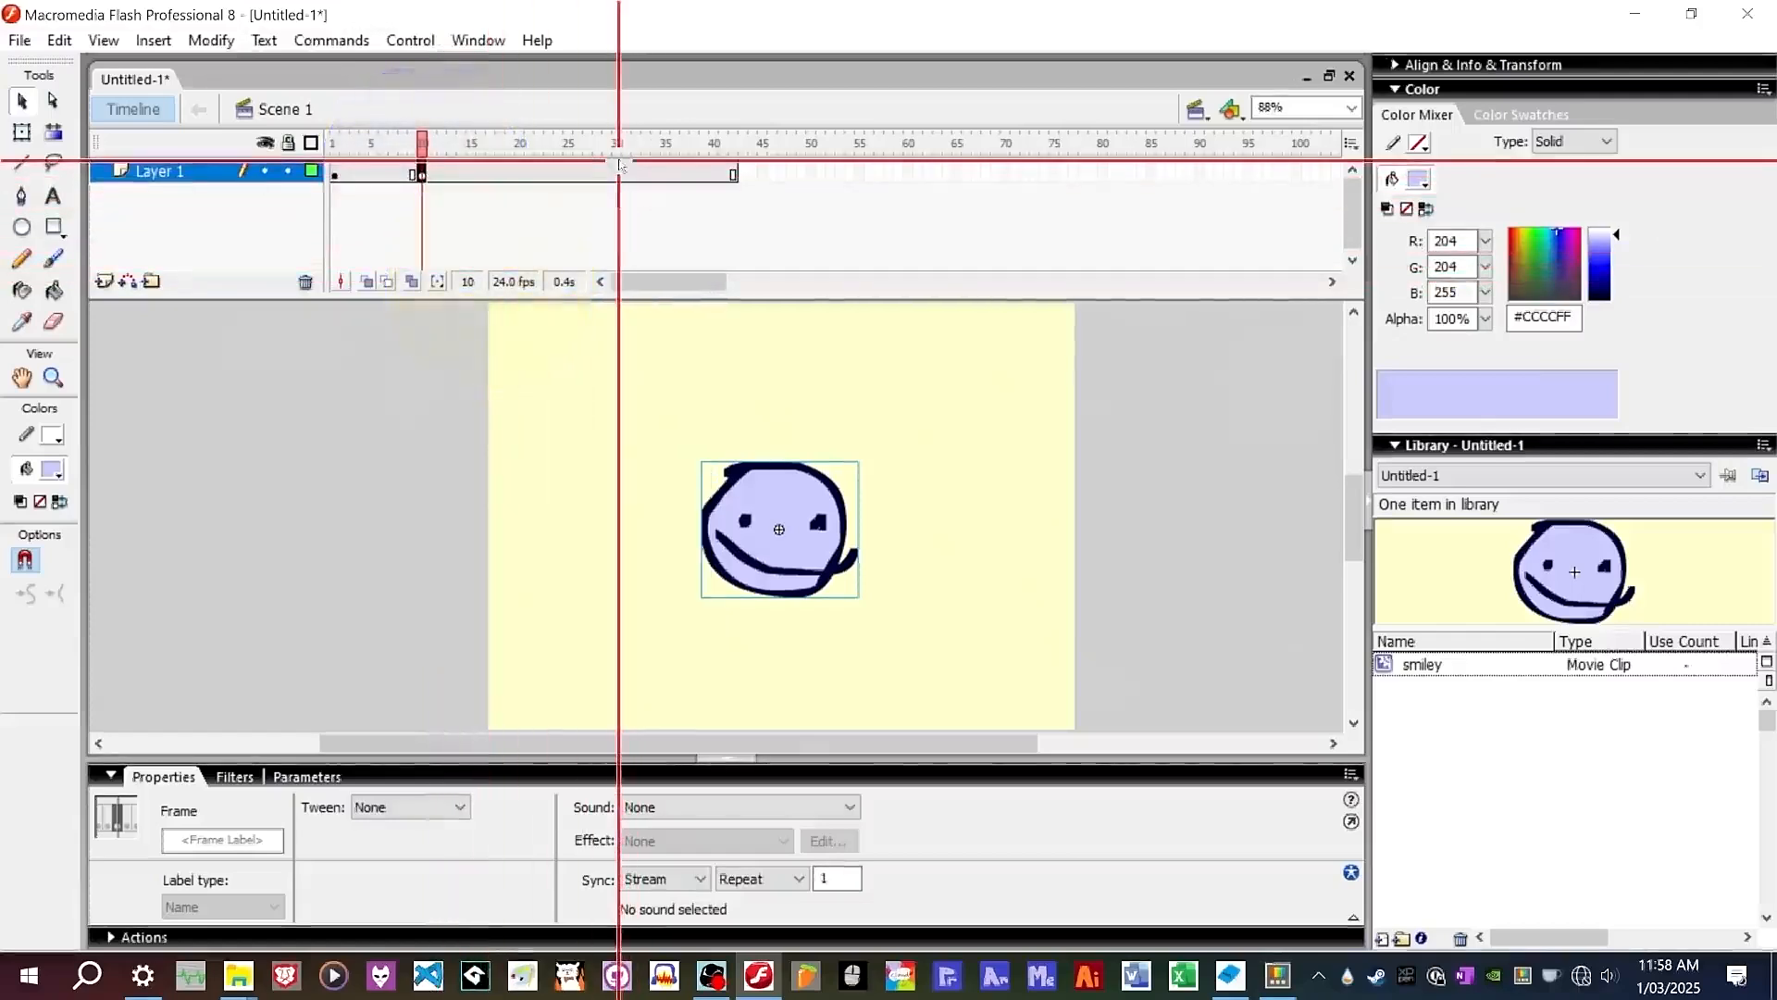
{"action": "right_click", "coordinate": [617, 171]}
{"action": "left_click", "coordinate": [694, 275]}
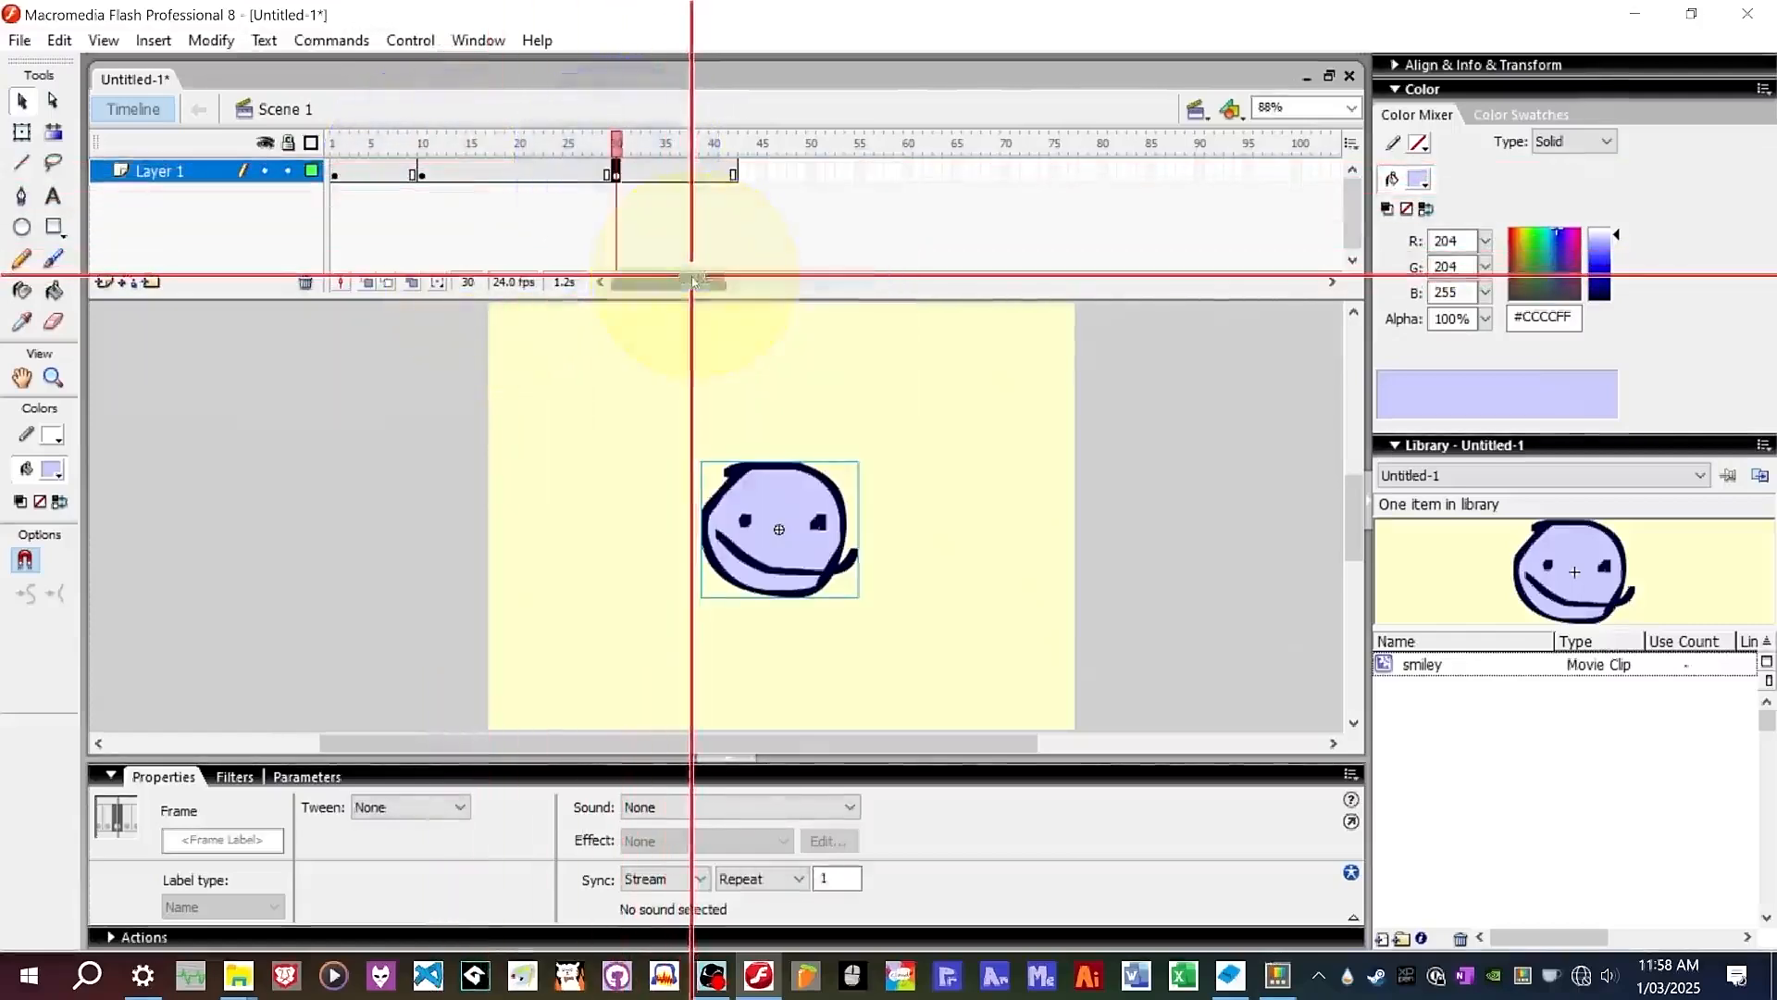
{"action": "right_click", "coordinate": [580, 172]}
{"action": "left_click", "coordinate": [655, 278]}
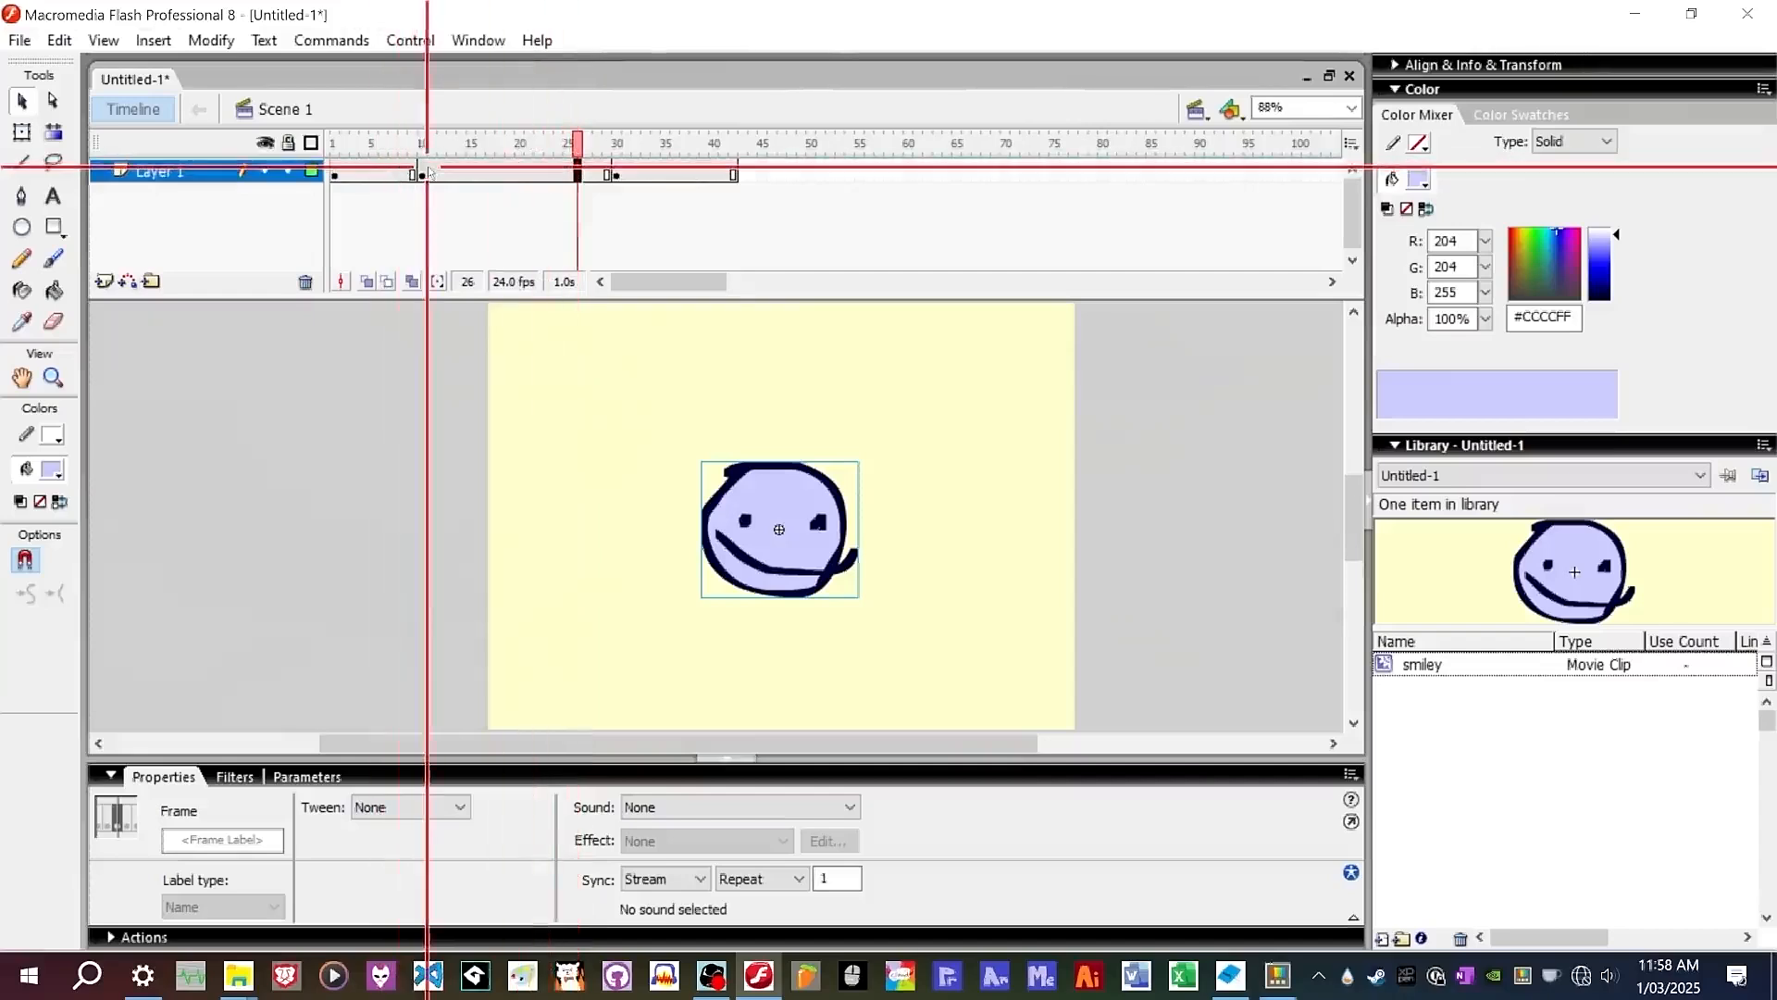
At frame 30, move the smiley instance to the right side of the stage.
{"action": "left_click", "coordinate": [615, 171]}
{"action": "left_click", "coordinate": [780, 497]}
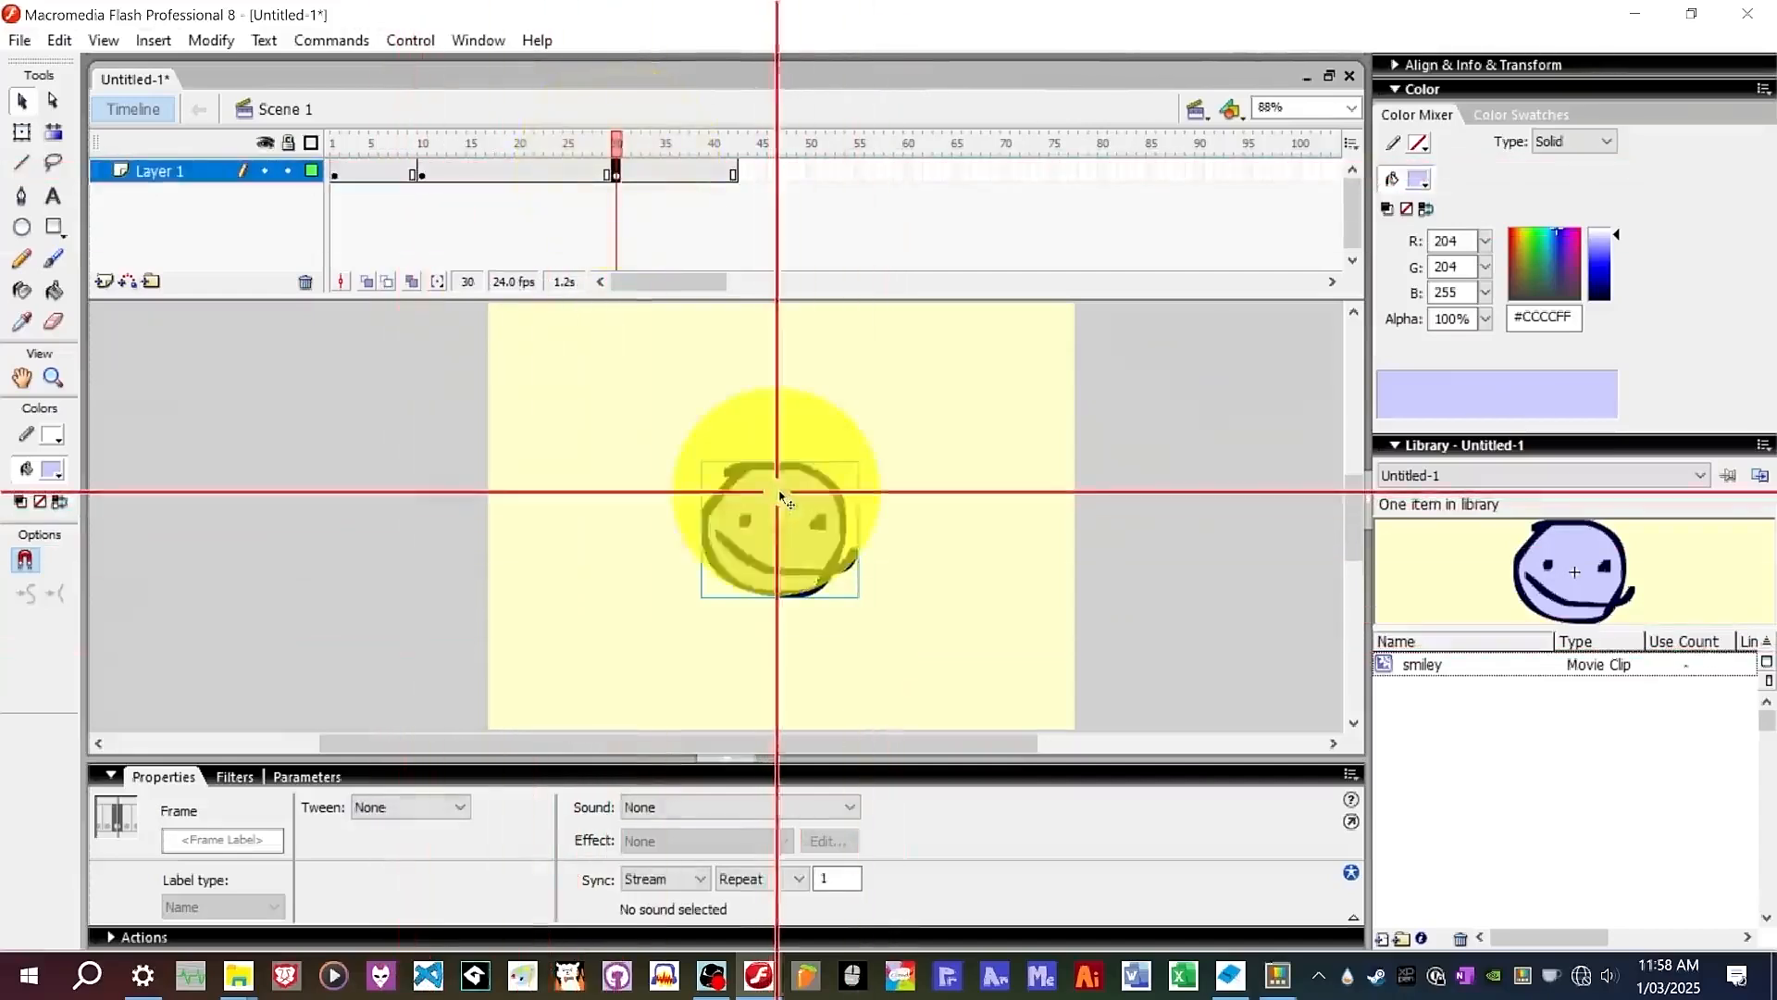
{"action": "left_click_drag", "start_coordinate": [779, 497], "coordinate": [947, 515]}
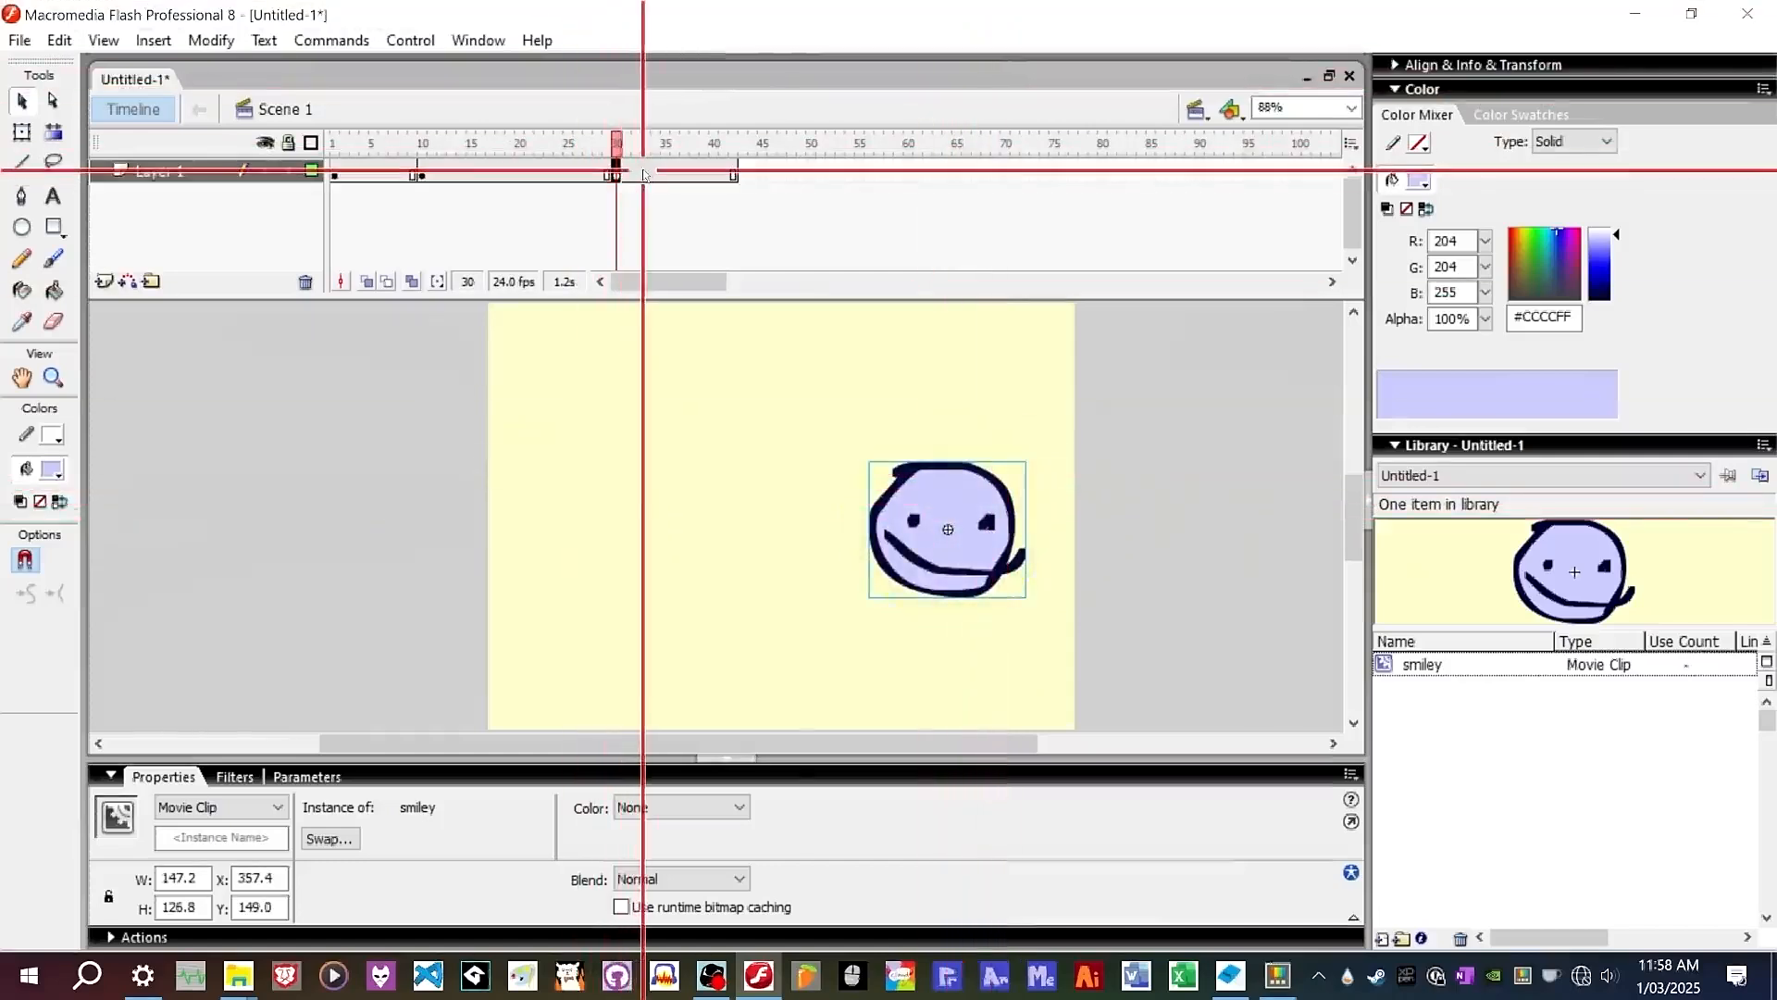
Create a motion tween between the keyframes at frames 10 and 30.
{"action": "right_click", "coordinate": [532, 171]}
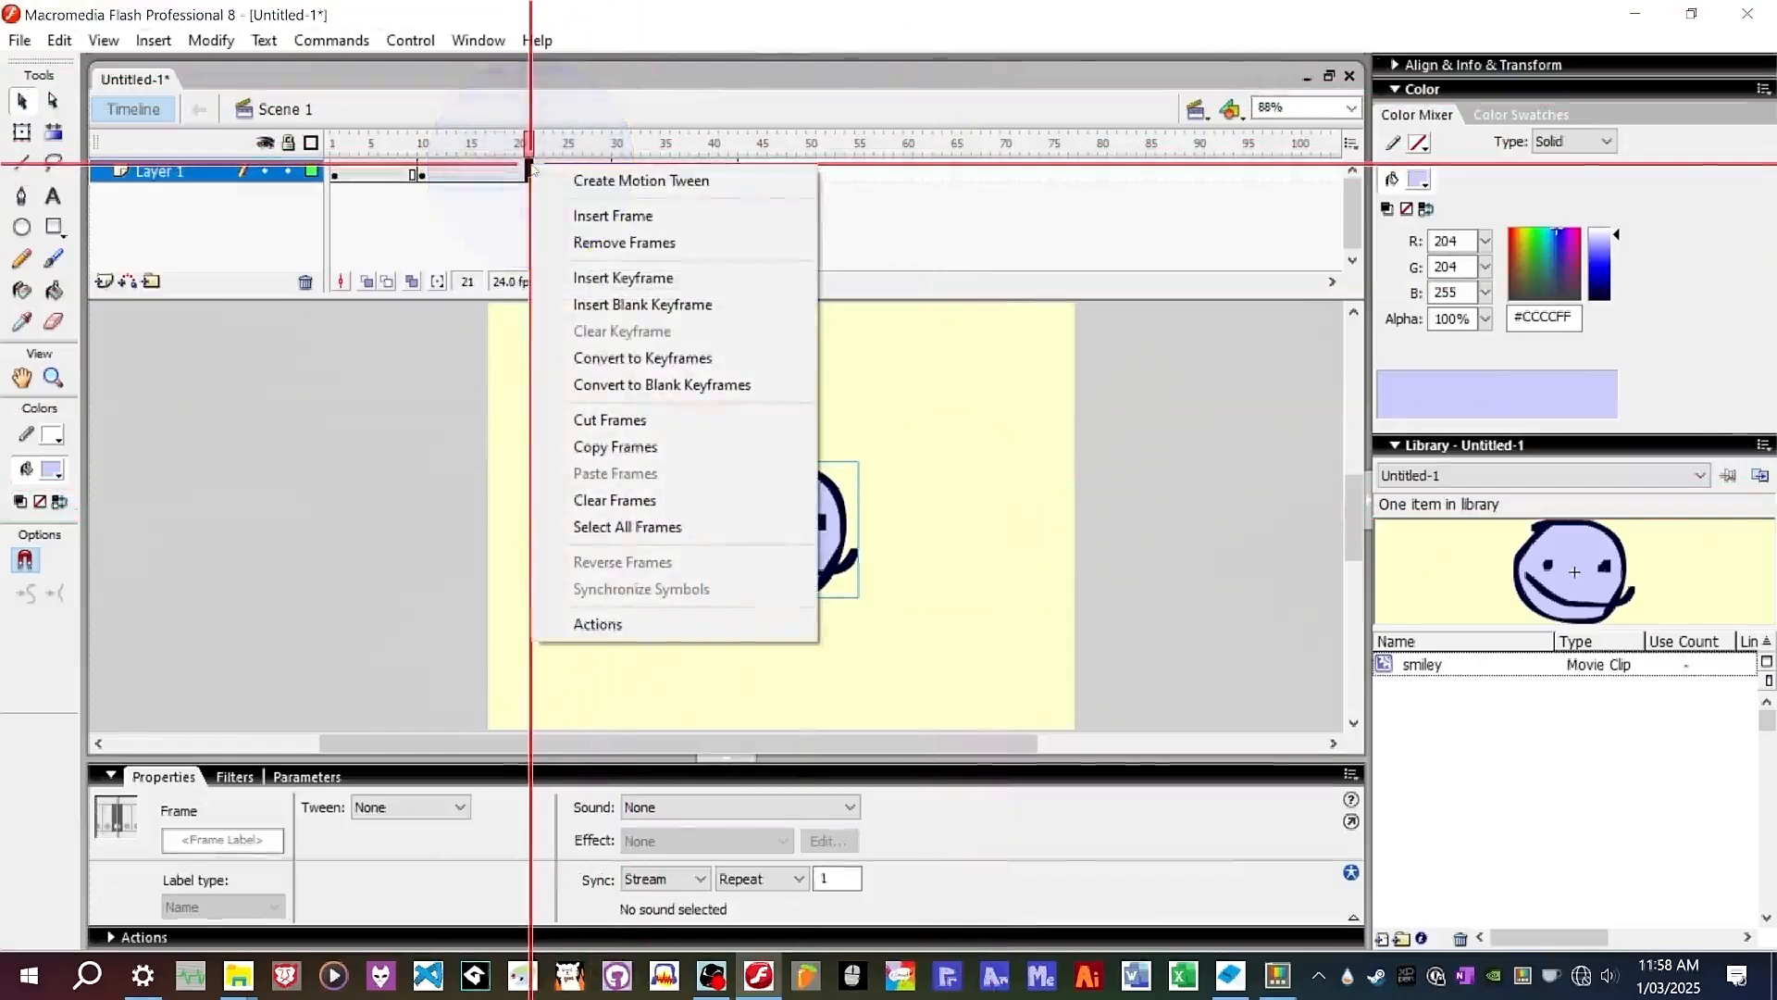
{"action": "left_click", "coordinate": [578, 180]}
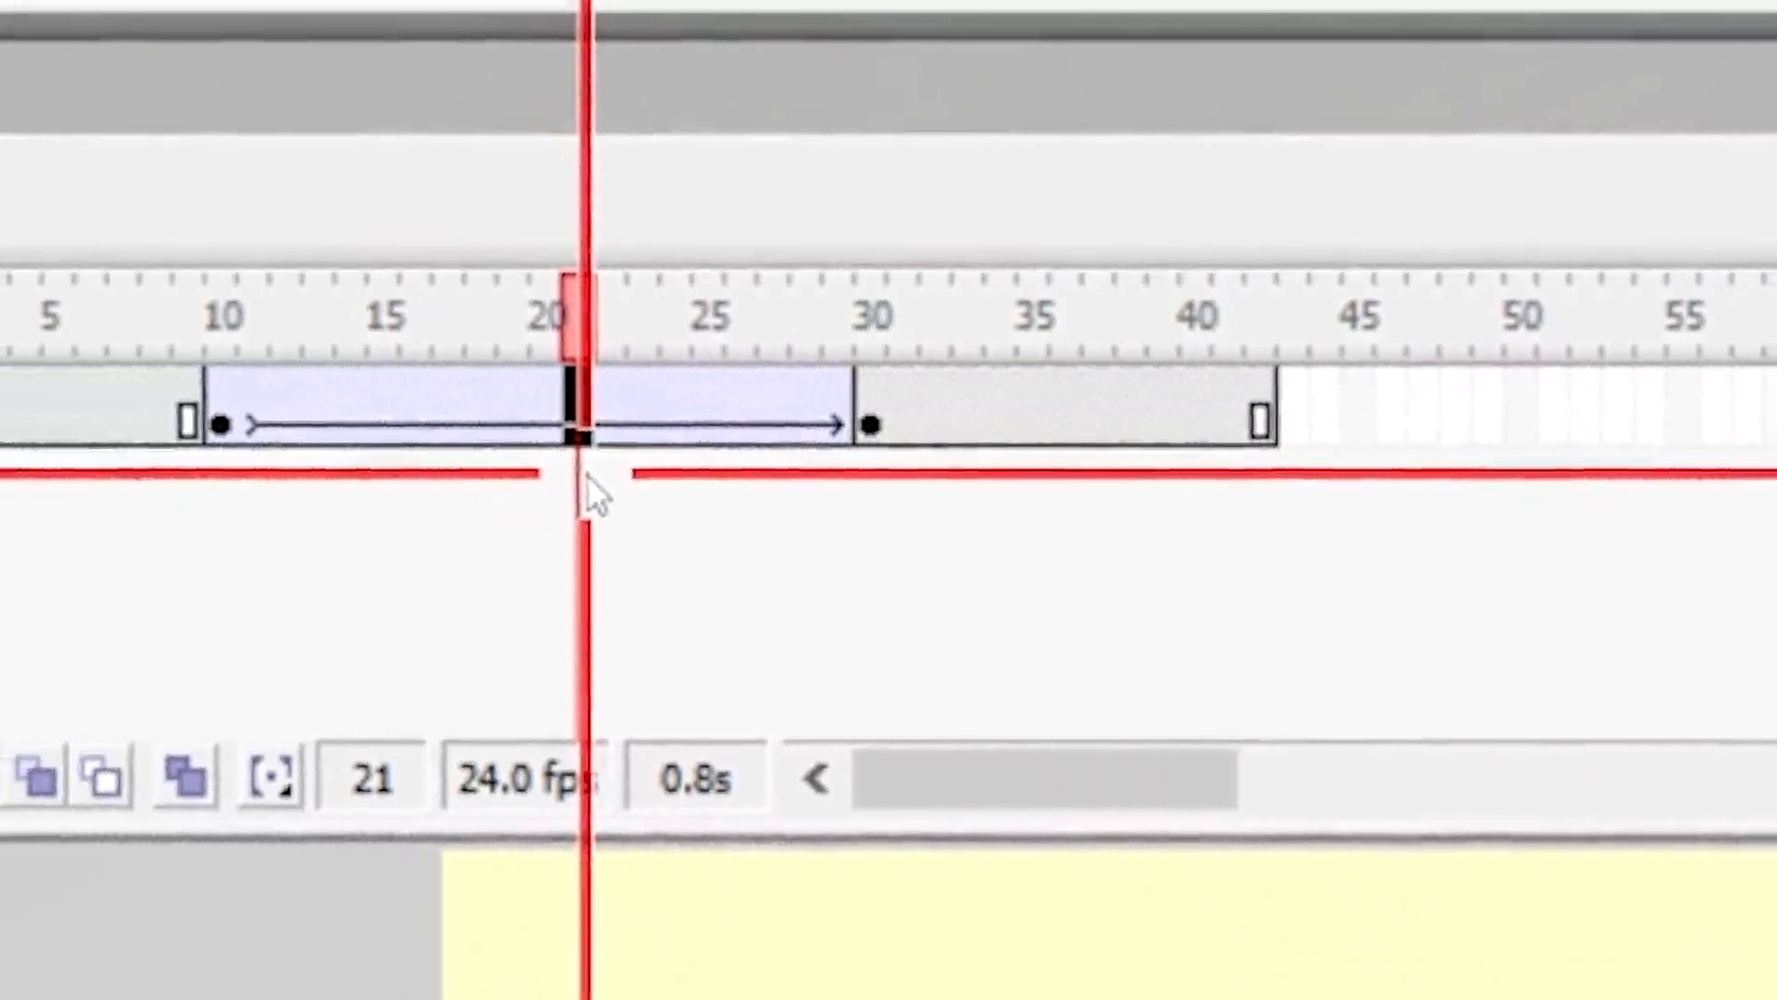
Scrub through the motion tween and inspect its rotation options.
{"action": "left_click", "coordinate": [894, 315]}
{"action": "left_click_drag", "start_coordinate": [922, 317], "coordinate": [1067, 336]}
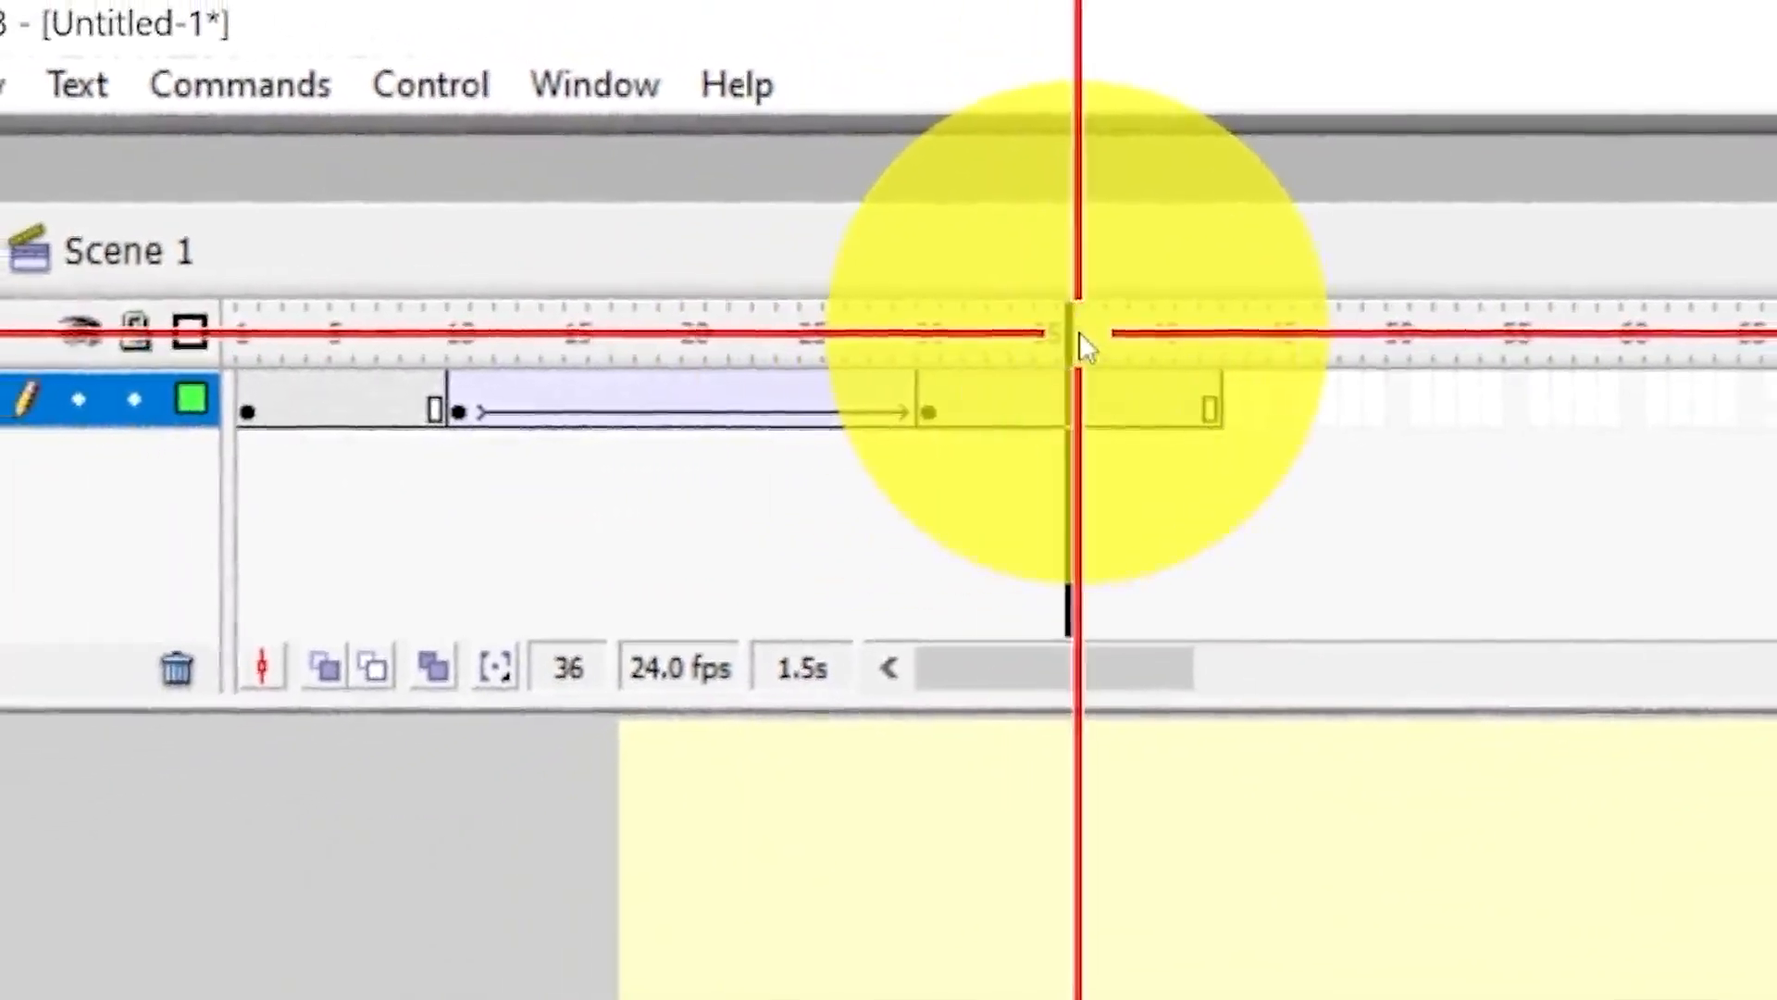
{"action": "left_click_drag", "start_coordinate": [270, 330], "coordinate": [301, 326]}
{"action": "left_click_drag", "start_coordinate": [441, 337], "coordinate": [710, 348]}
{"action": "left_click", "coordinate": [1070, 339]}
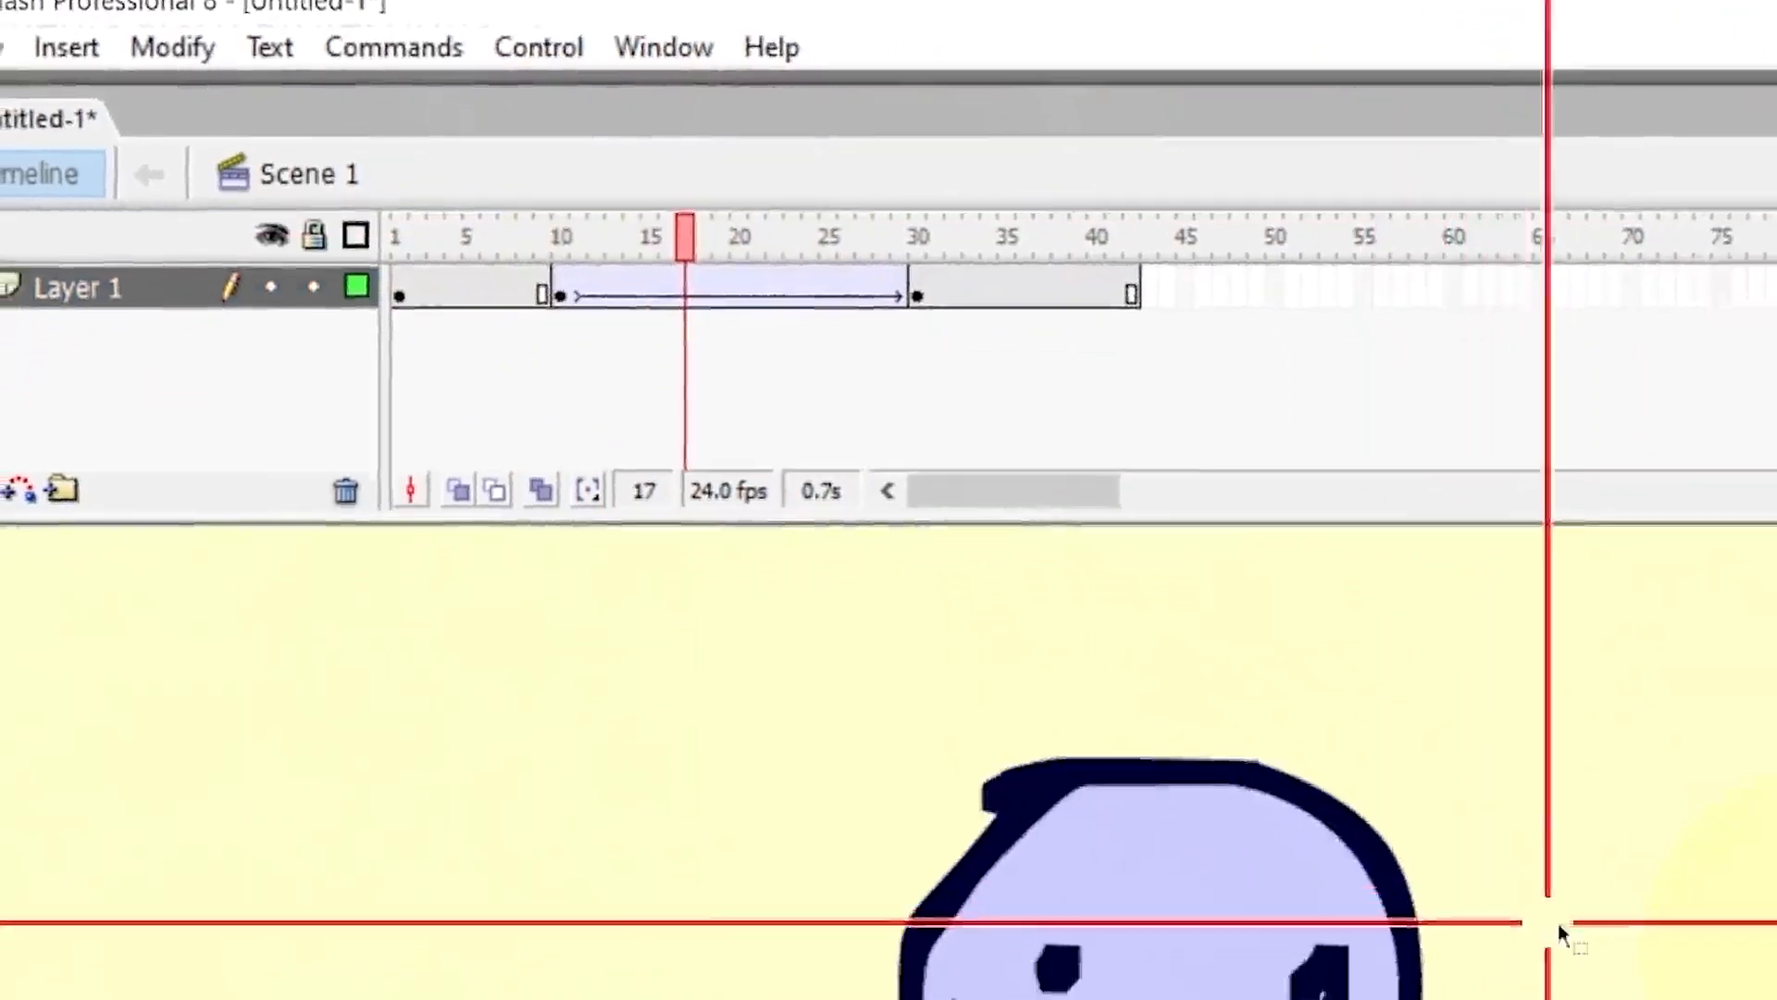
{"action": "scroll", "coordinate": [1325, 658], "scroll_direction": "up", "scroll_amount": 2}
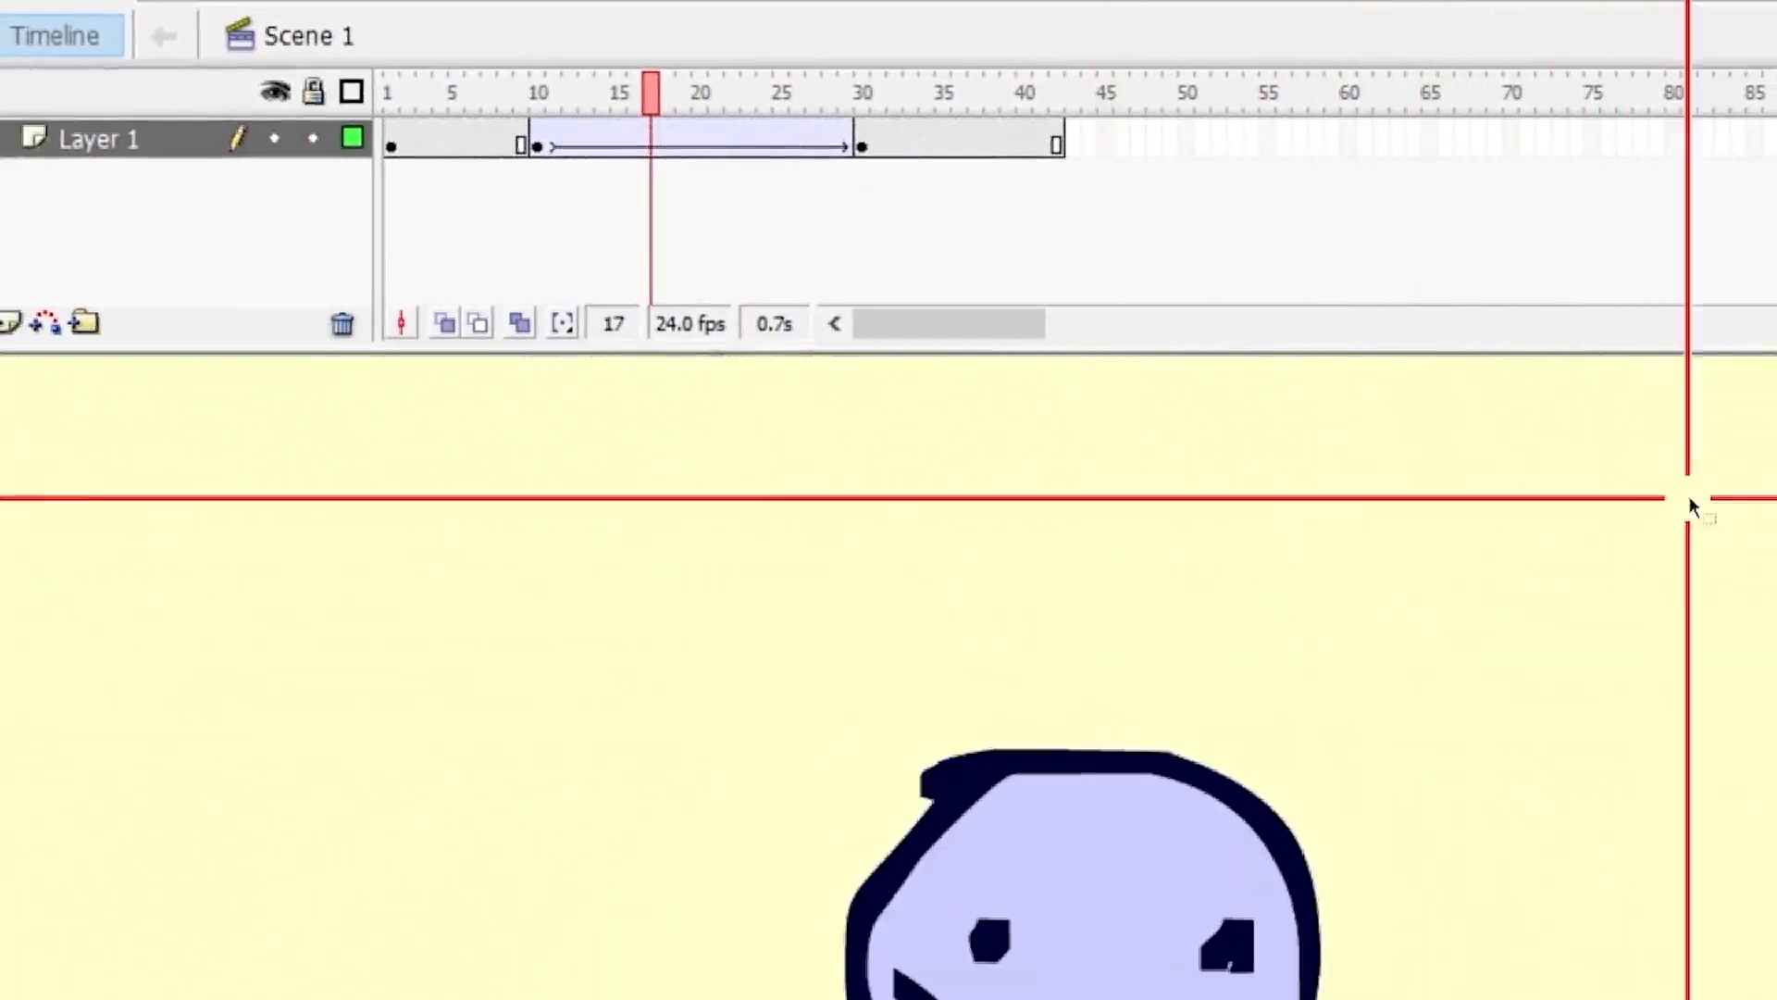
{"action": "scroll", "coordinate": [1719, 578], "scroll_direction": "down", "scroll_amount": 2}
{"action": "left_click_drag", "start_coordinate": [568, 104], "coordinate": [390, 148]}
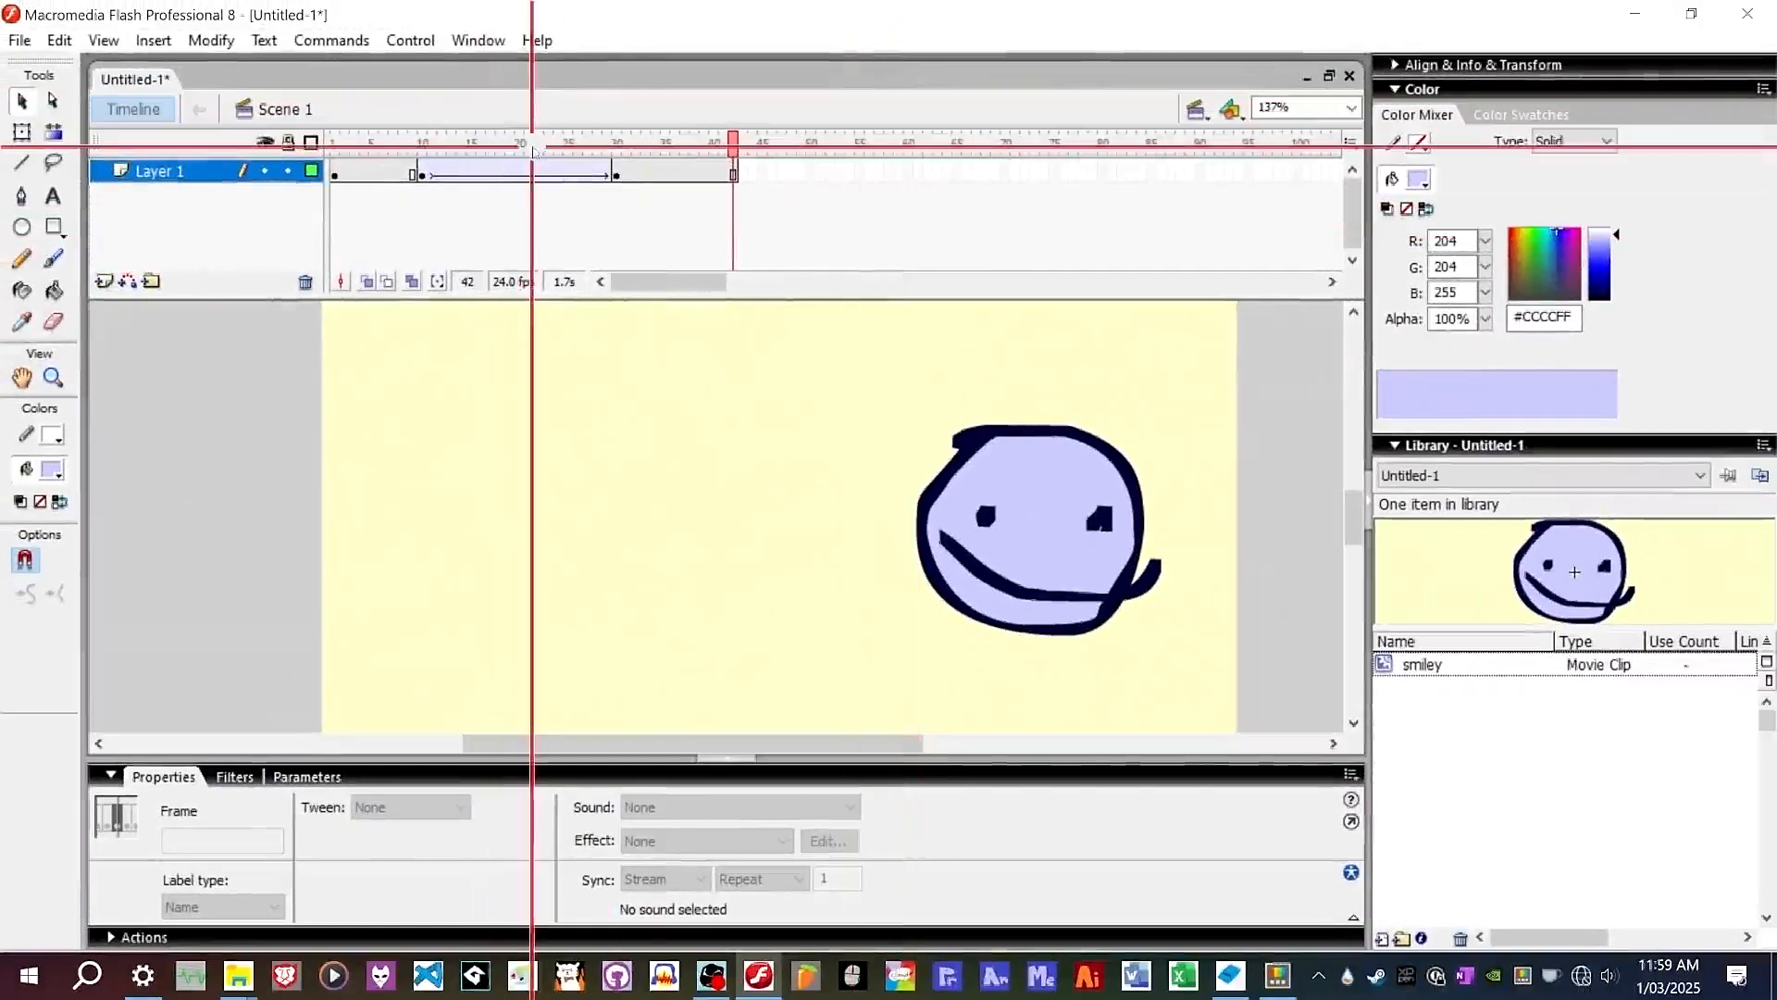
{"action": "left_click", "coordinate": [524, 145]}
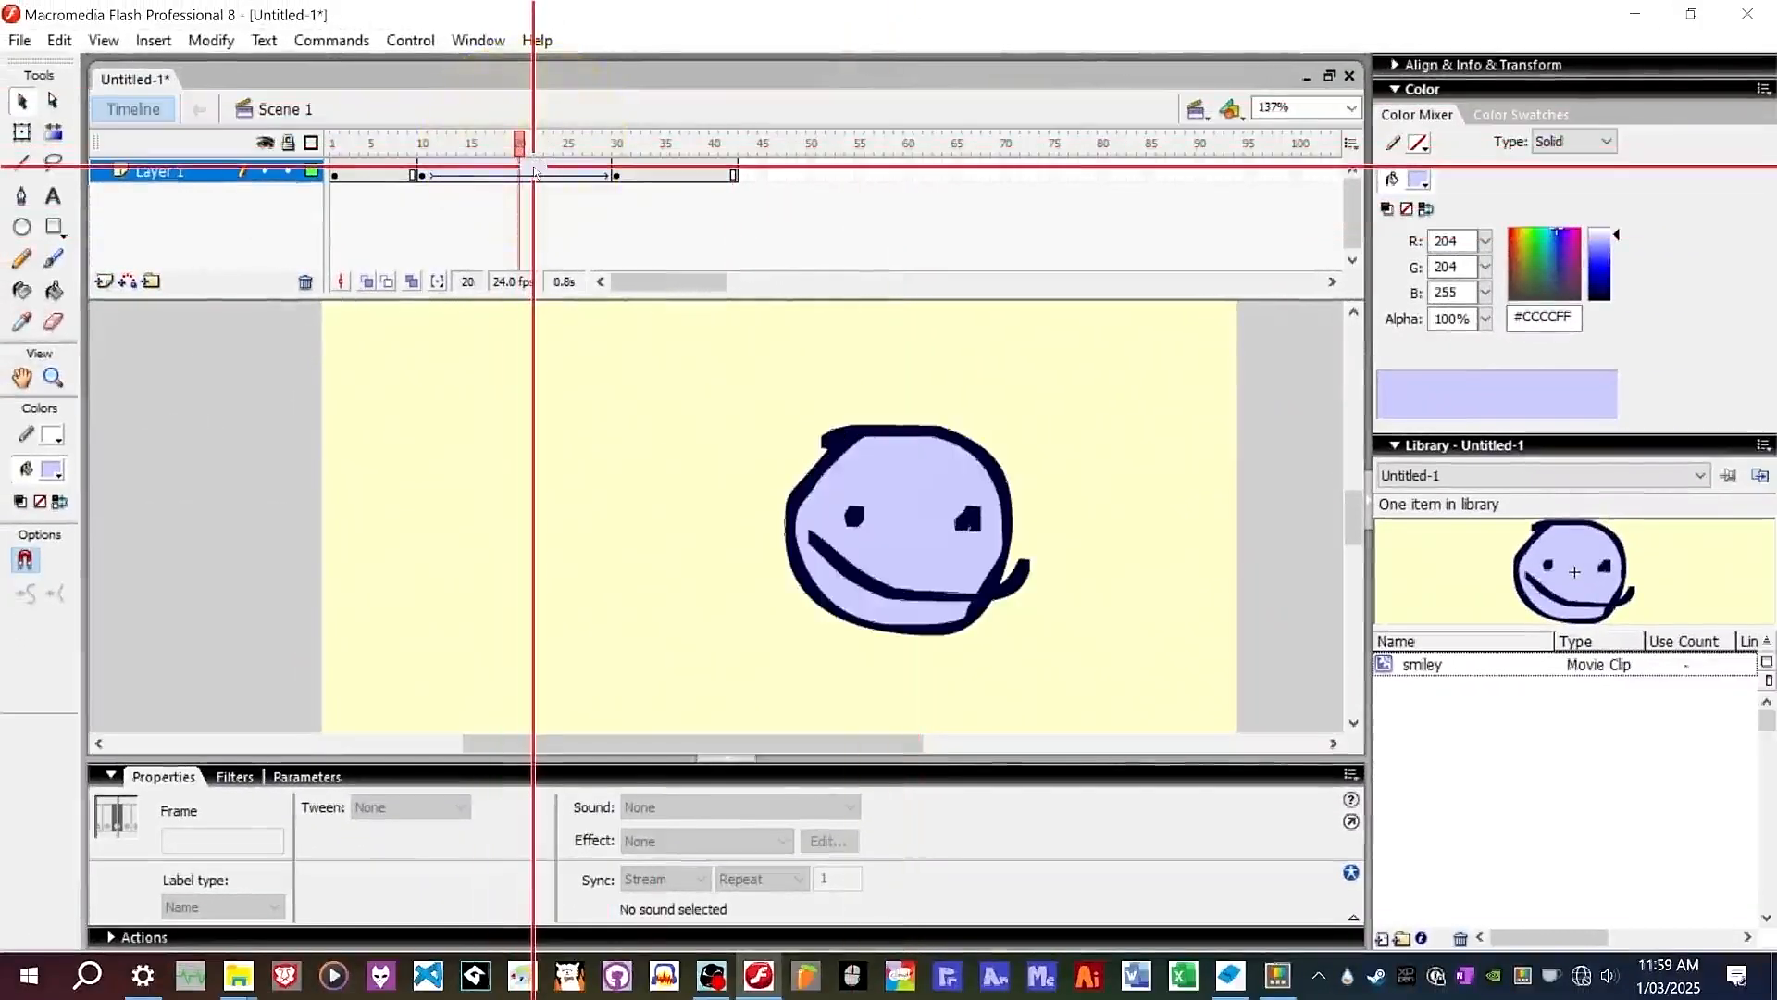
{"action": "left_click", "coordinate": [535, 173]}
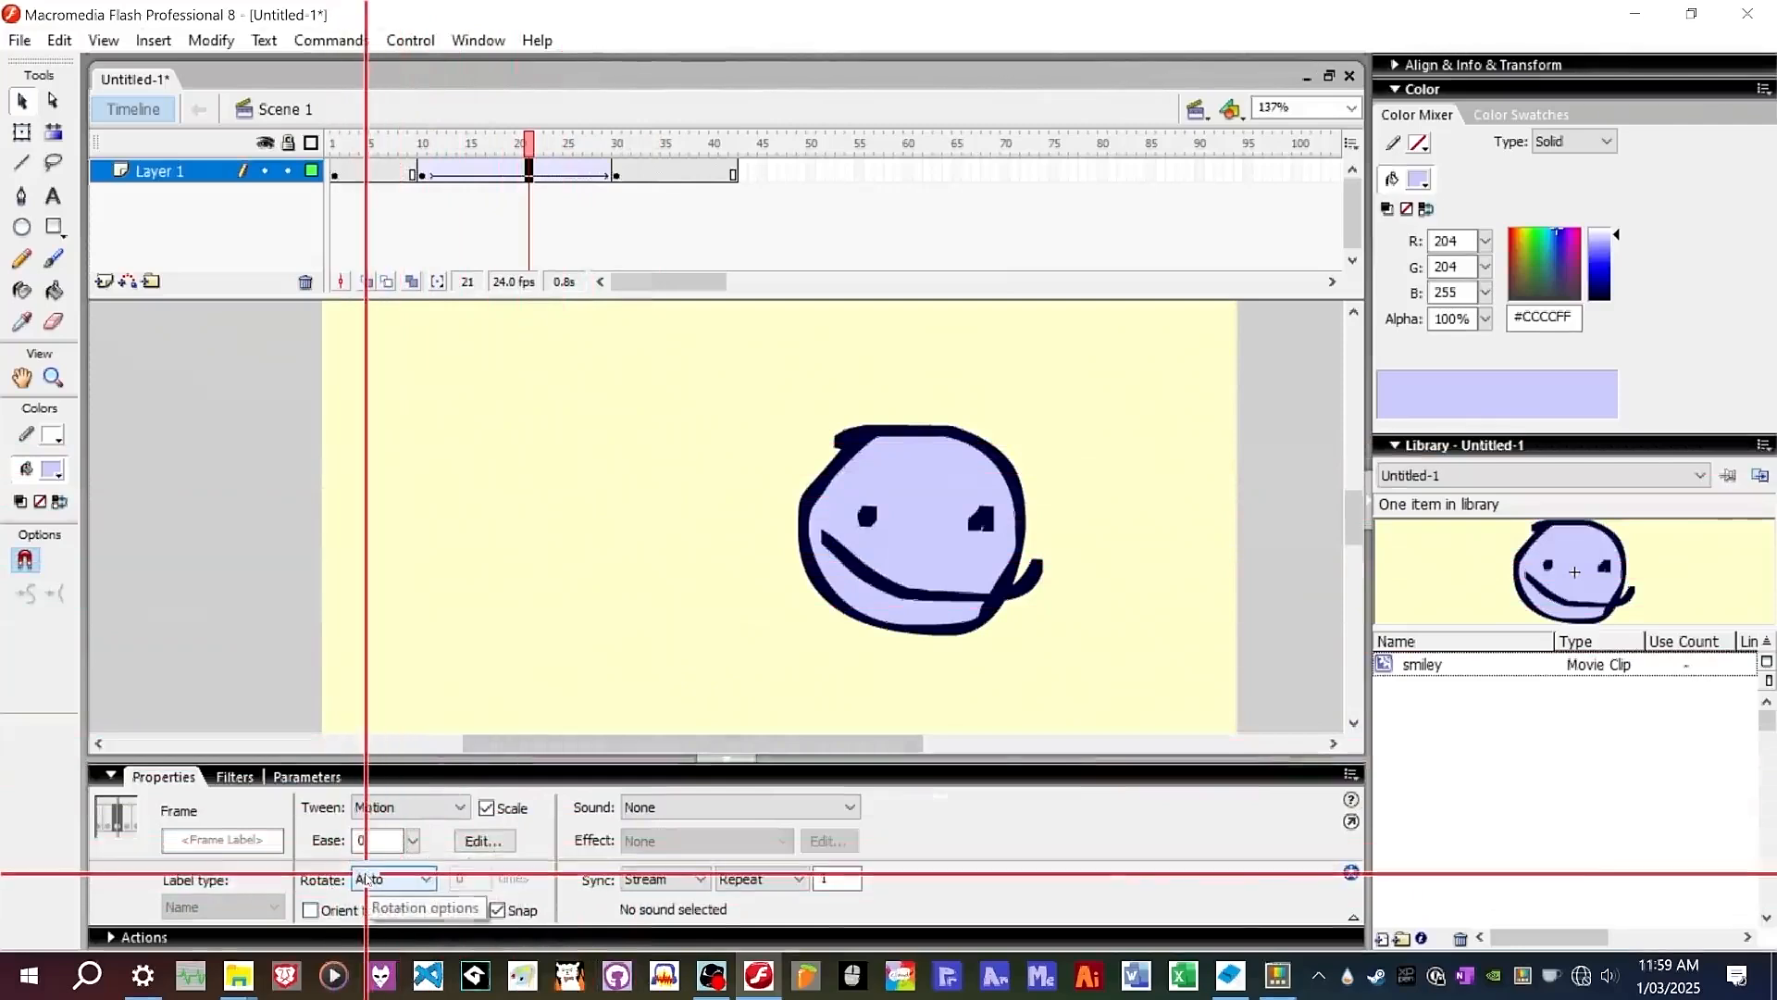
{"action": "left_click", "coordinate": [387, 878]}
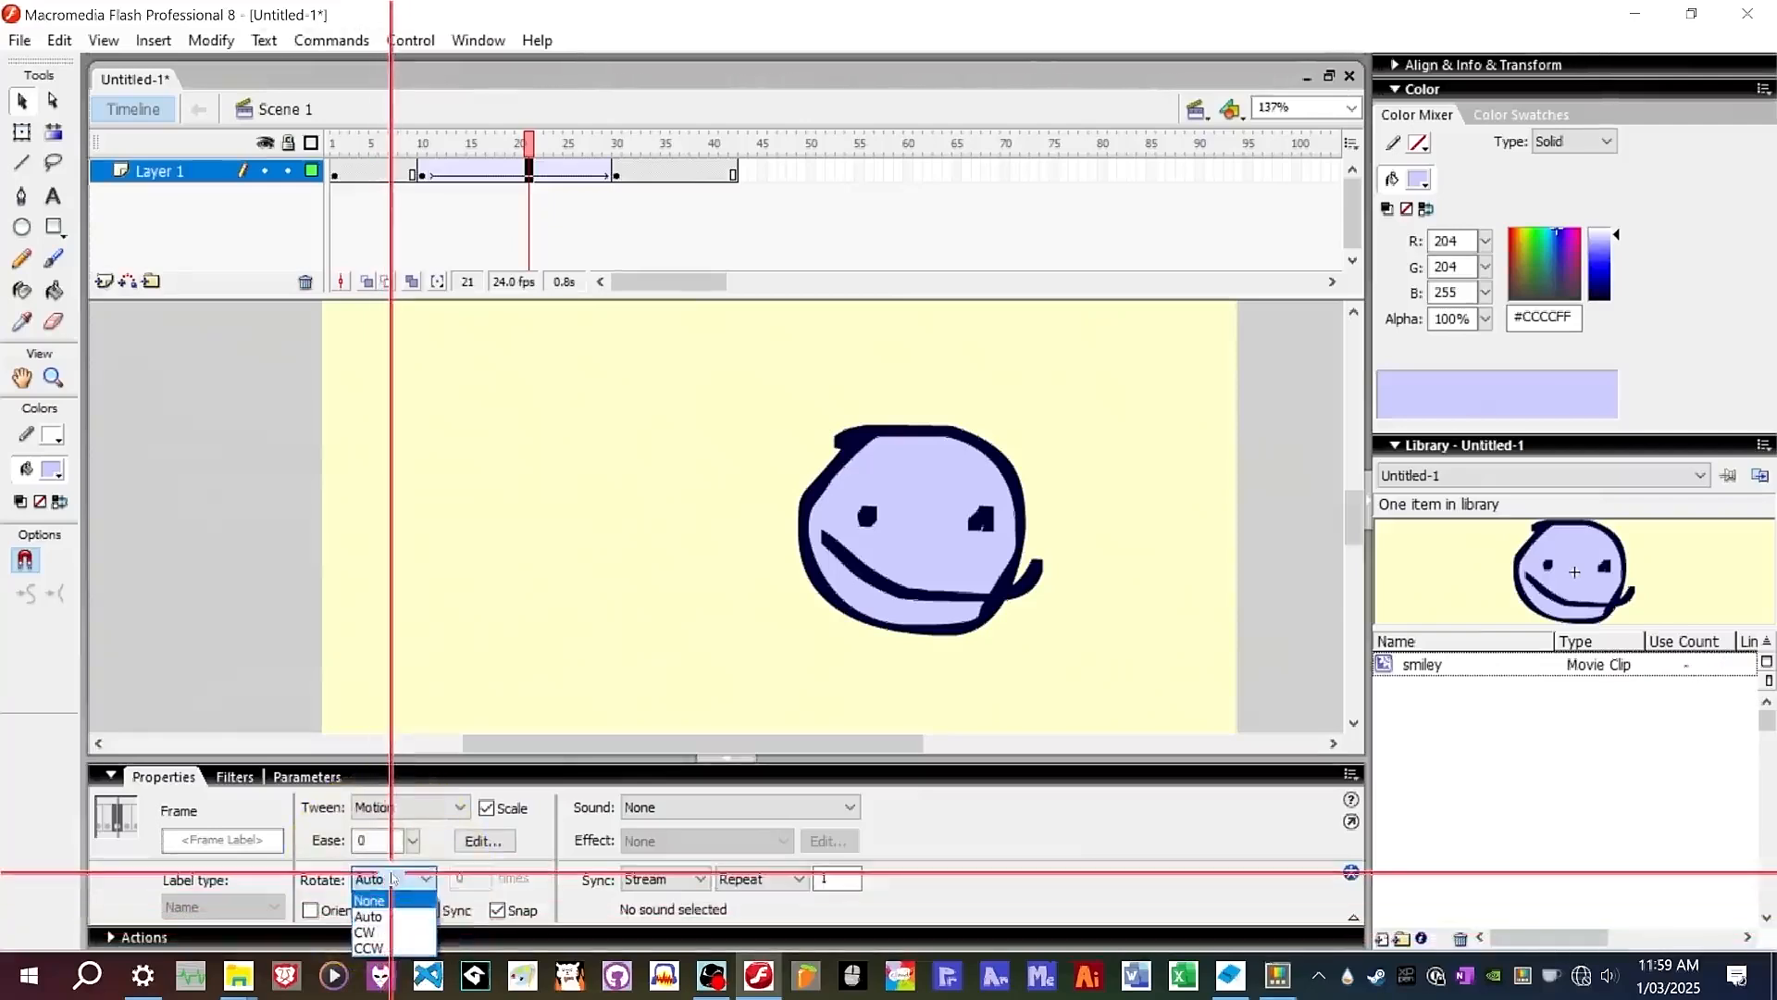
{"action": "left_click", "coordinate": [390, 875]}
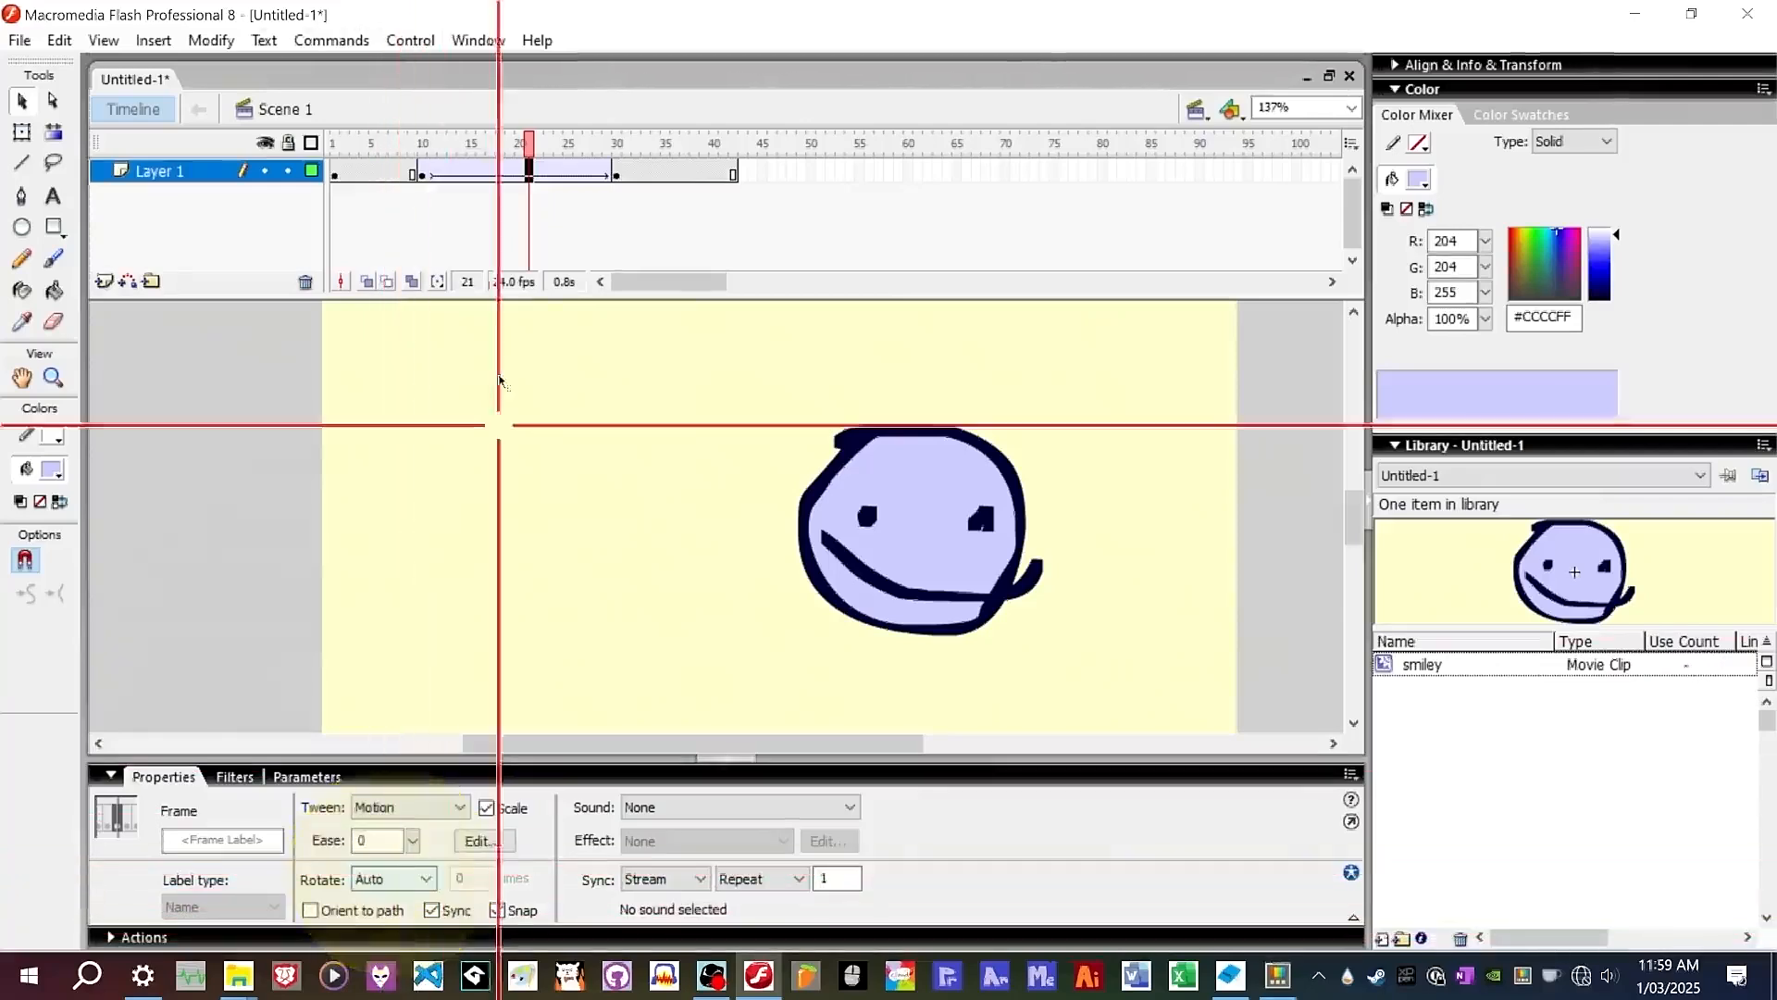
Try scaling and skewing the smiley at frame 30 with the Free Transform tool.
{"action": "left_click_drag", "start_coordinate": [496, 140], "coordinate": [616, 143]}
{"action": "left_click", "coordinate": [1289, 706]}
{"action": "key", "text": "q"}
{"action": "left_click", "coordinate": [1091, 516]}
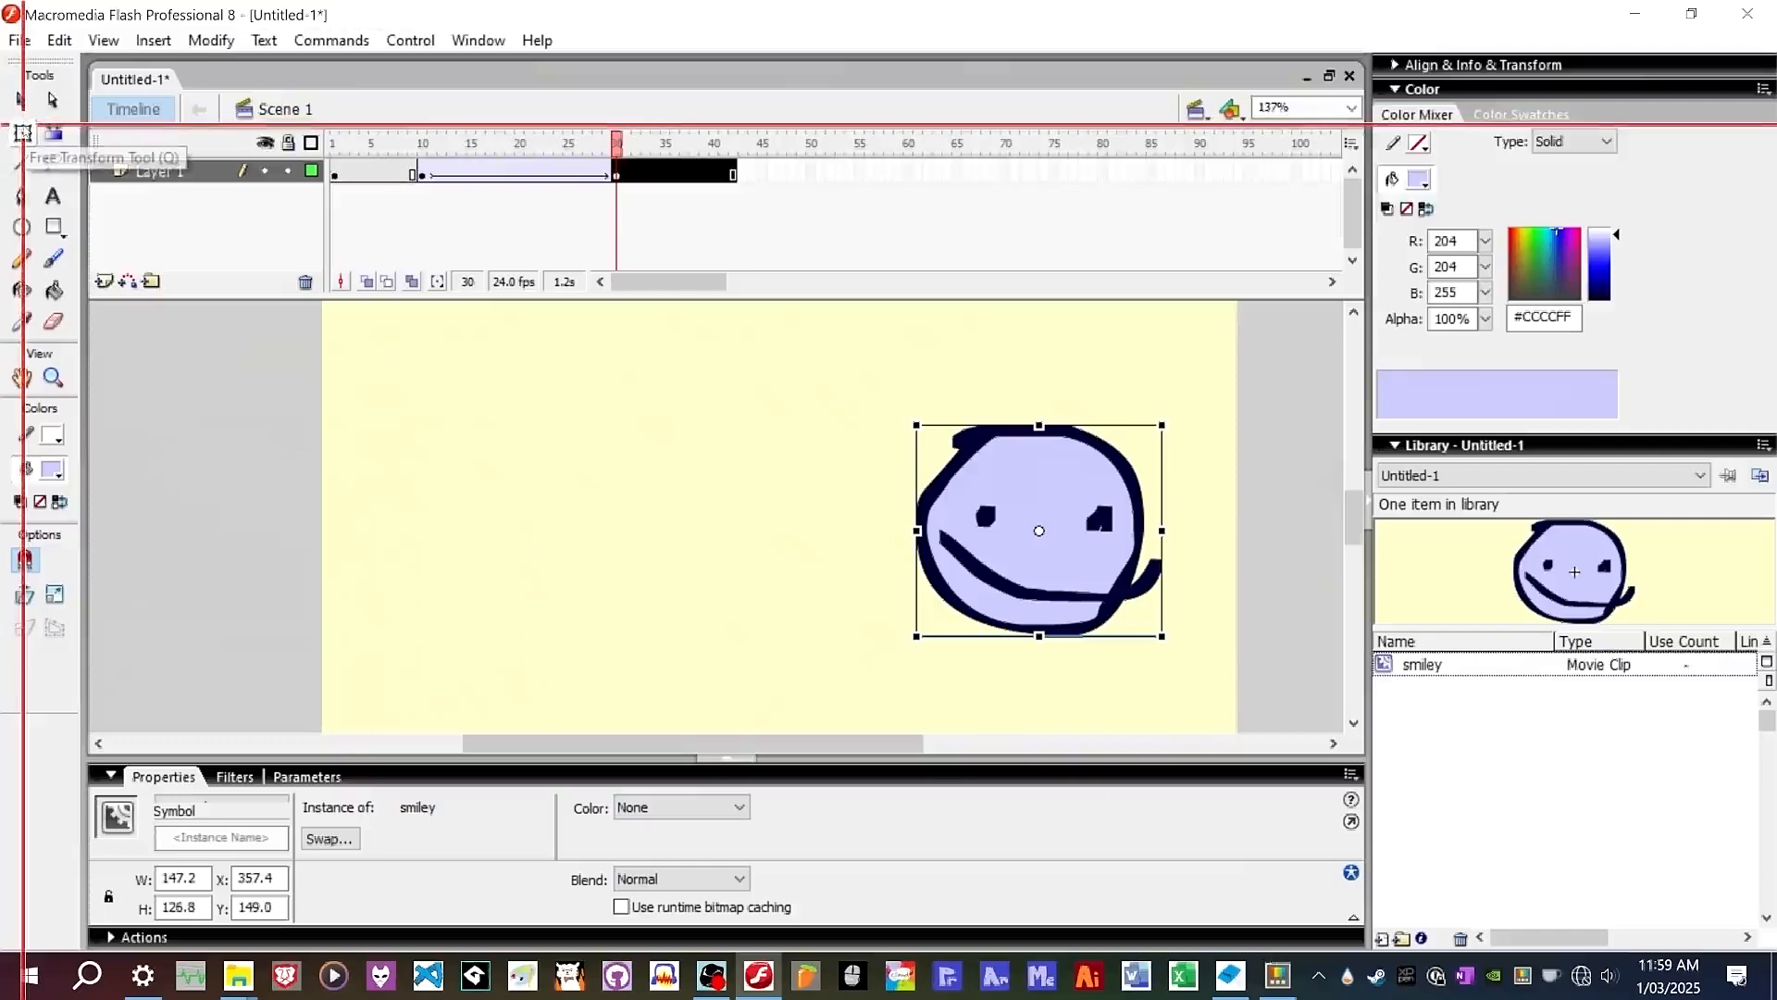
{"action": "left_click", "coordinate": [23, 100]}
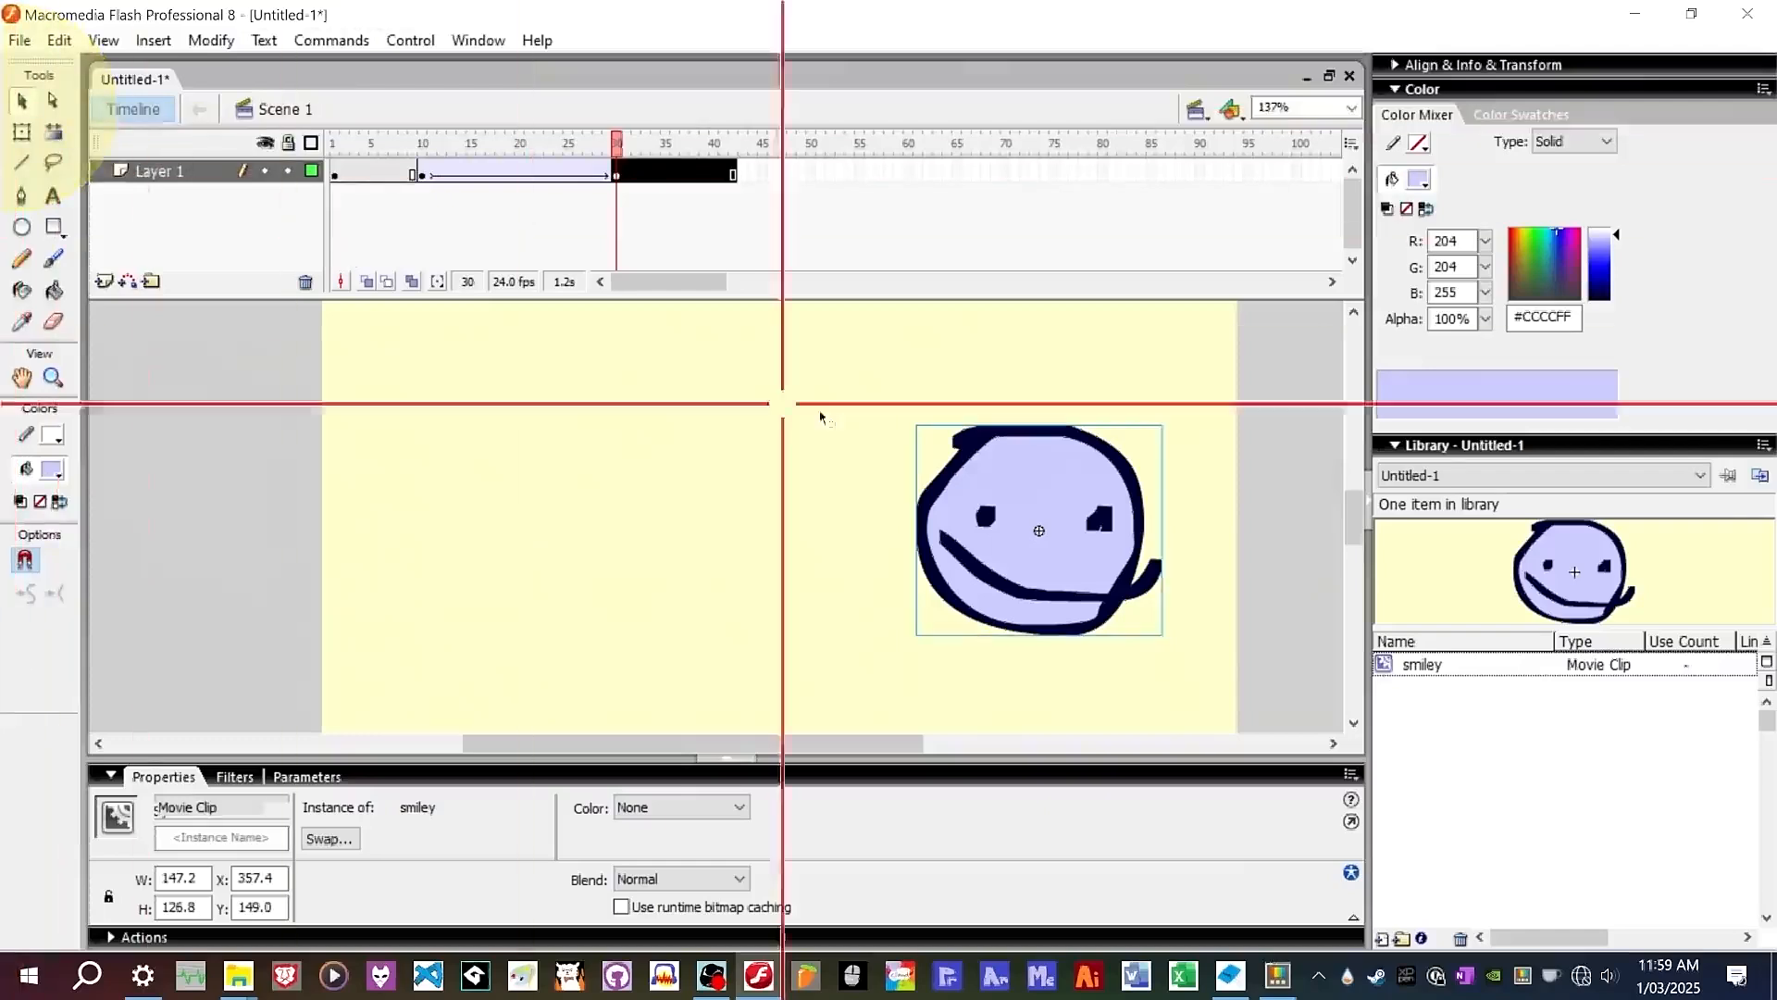
{"action": "left_click", "coordinate": [964, 490]}
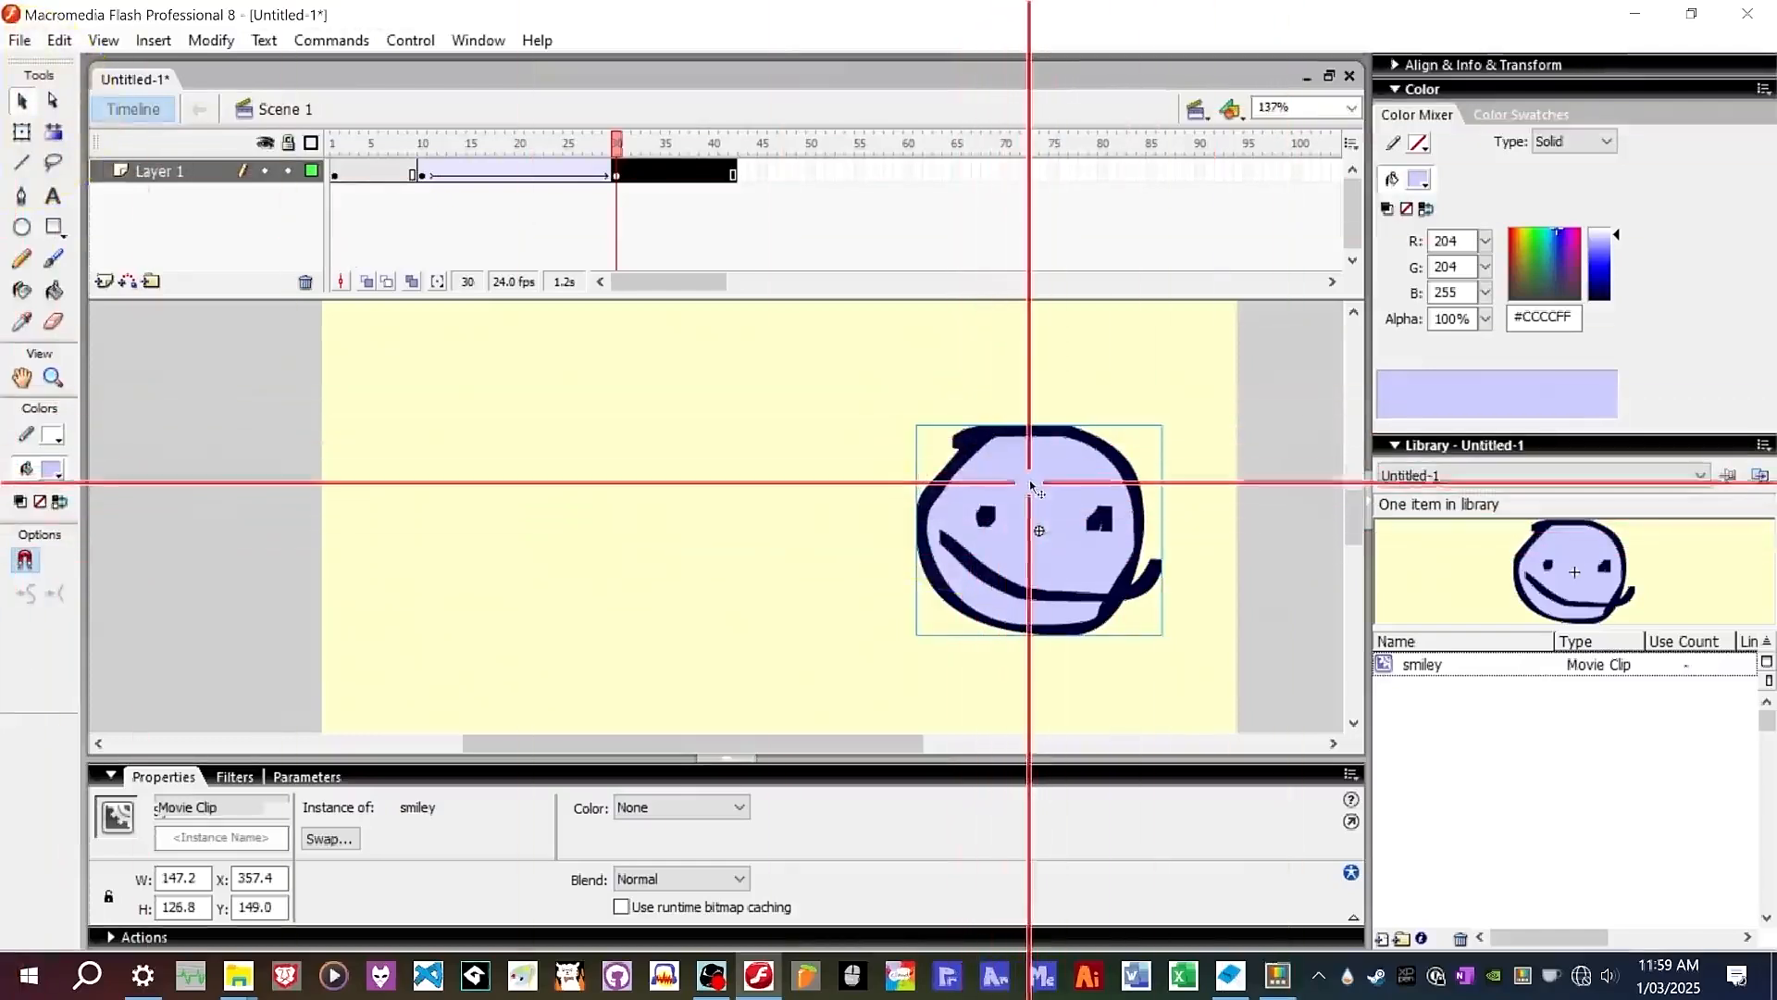
{"action": "left_click", "coordinate": [1047, 504]}
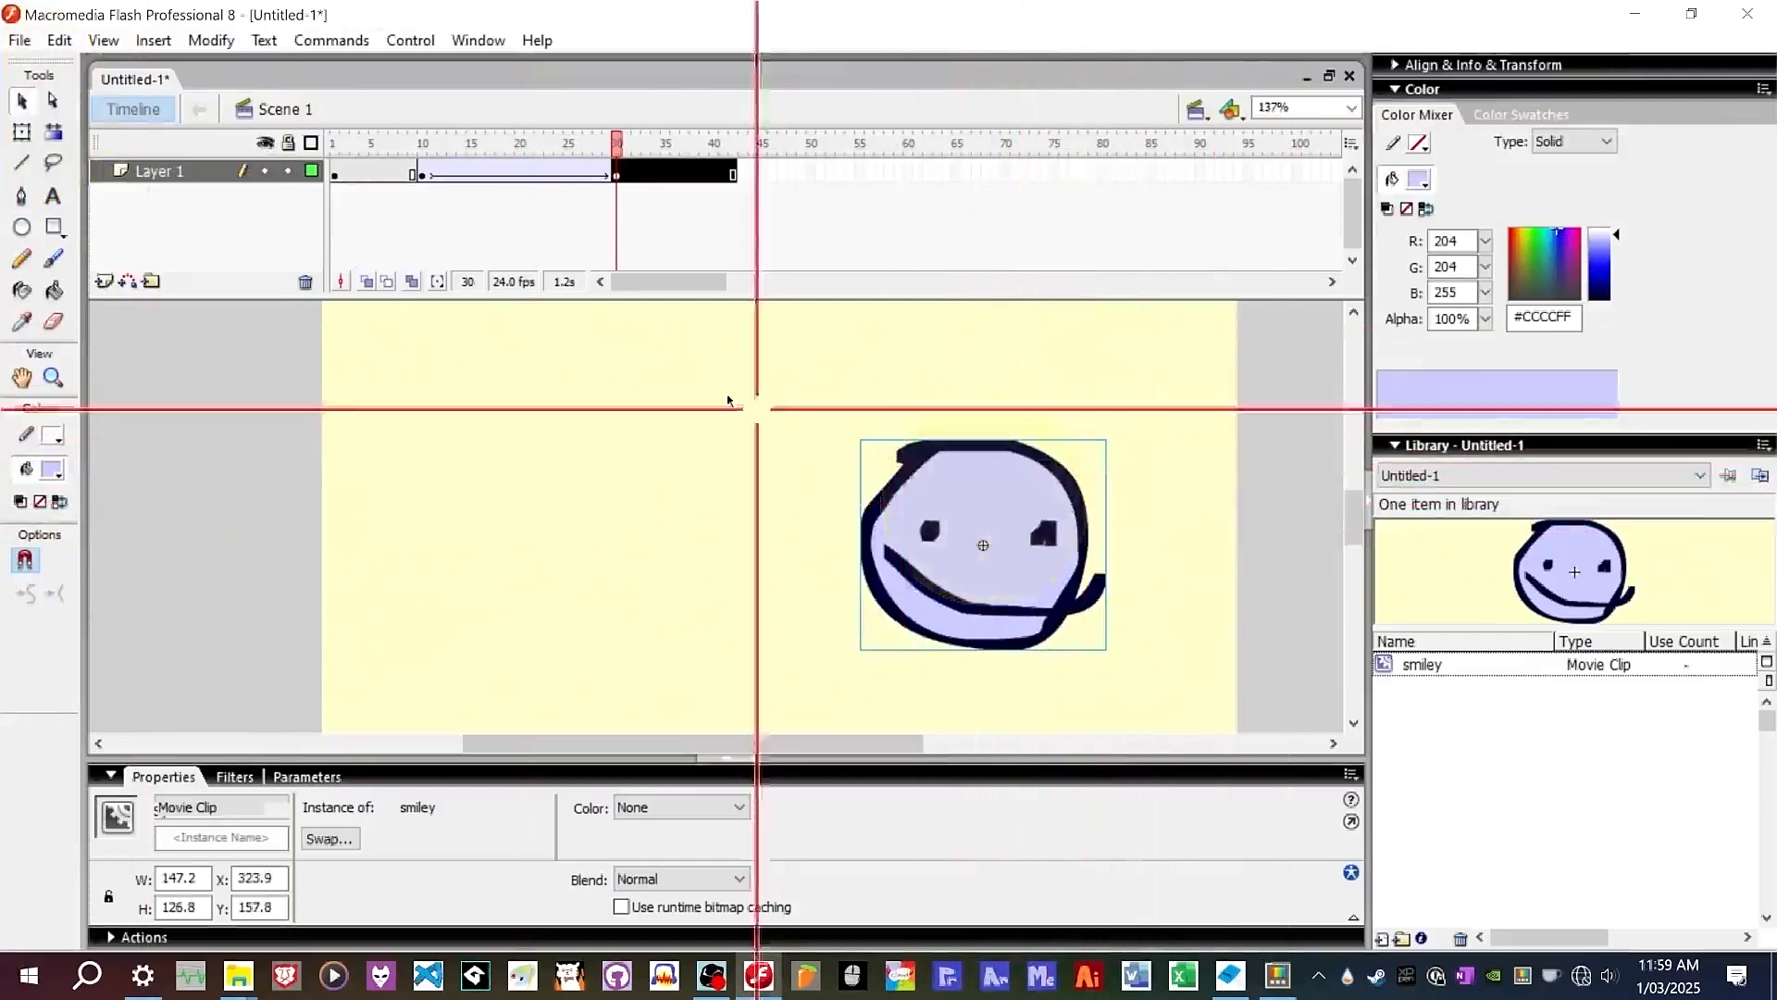
{"action": "left_click", "coordinate": [22, 131]}
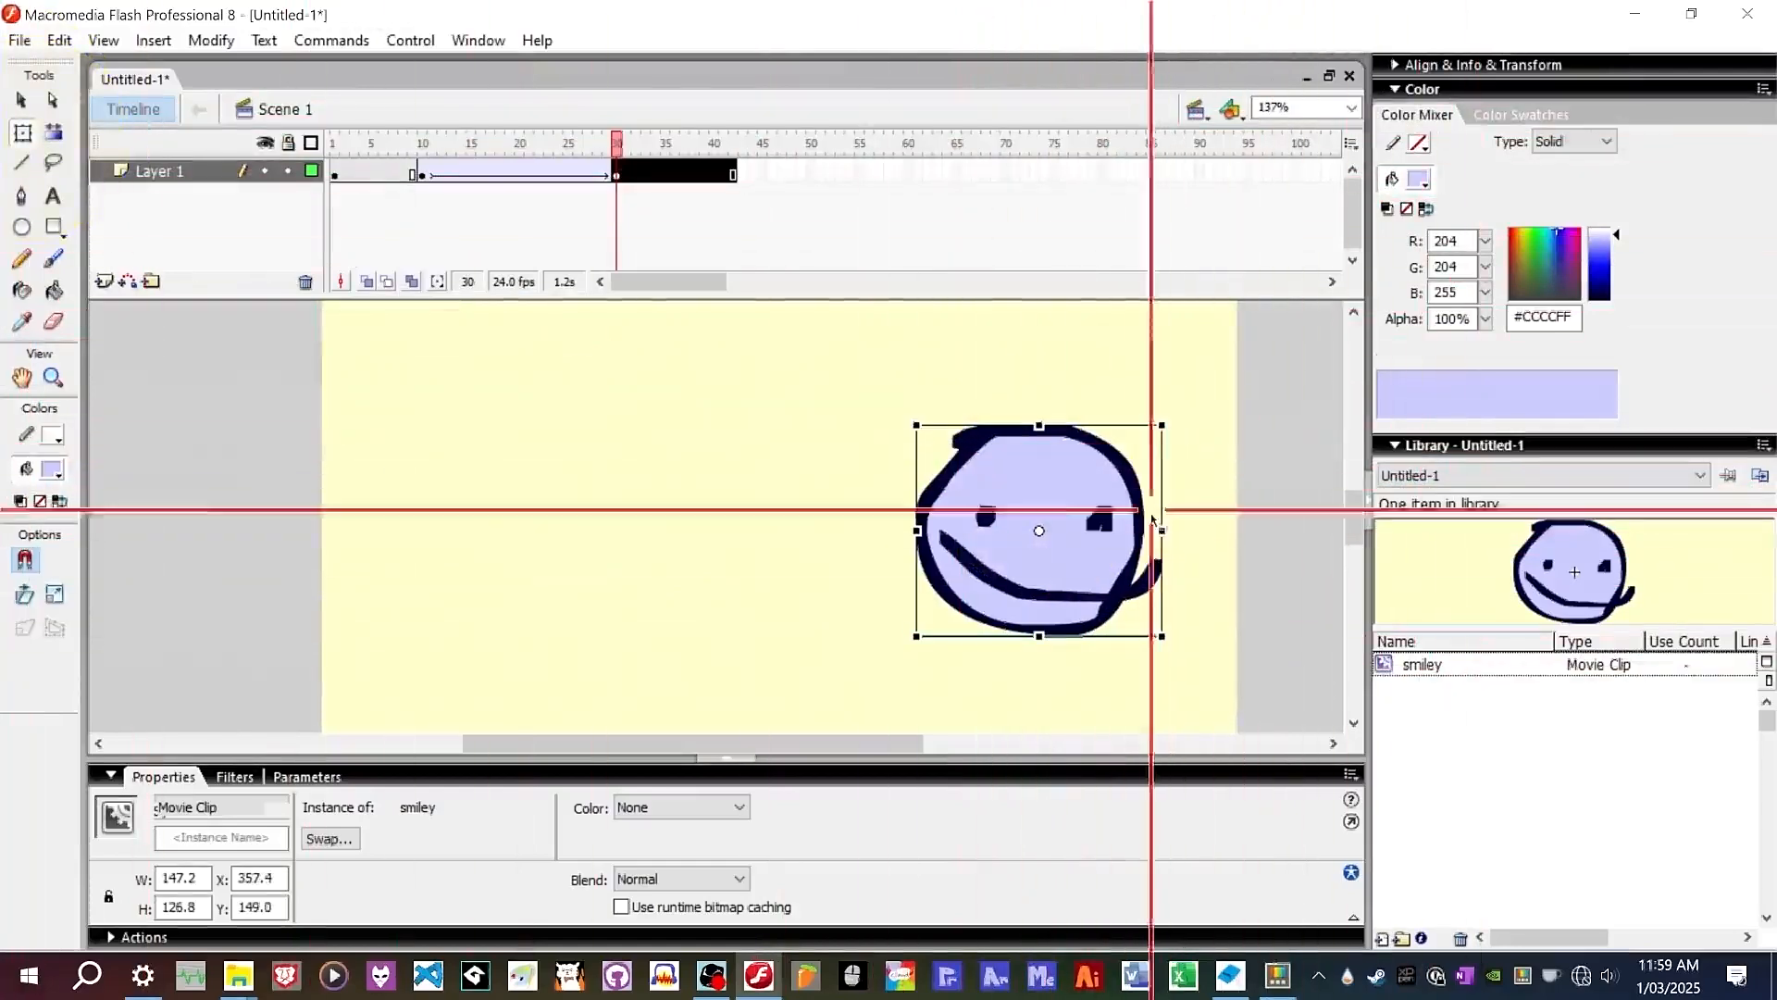
{"action": "left_click_drag", "start_coordinate": [1165, 527], "coordinate": [1219, 531]}
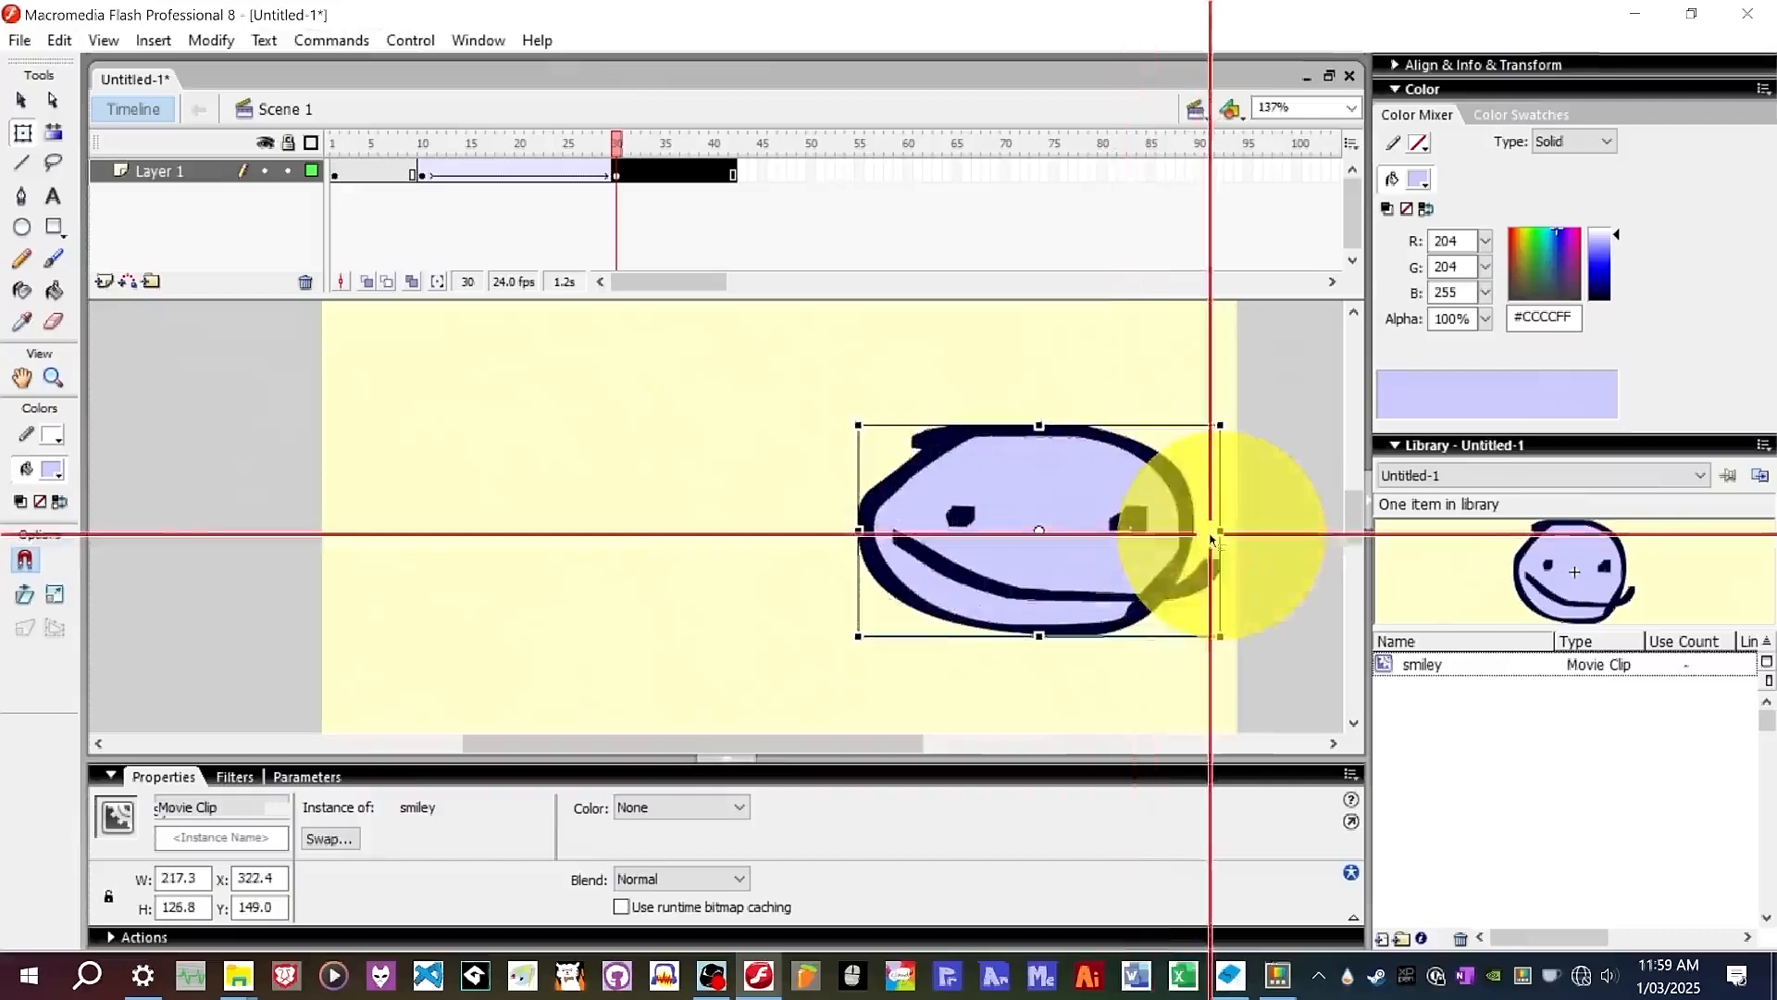
{"action": "key", "text": "ctrl+z"}
{"action": "left_click_drag", "start_coordinate": [1161, 410], "coordinate": [1259, 523]}
{"action": "key", "text": "ctrl+z"}
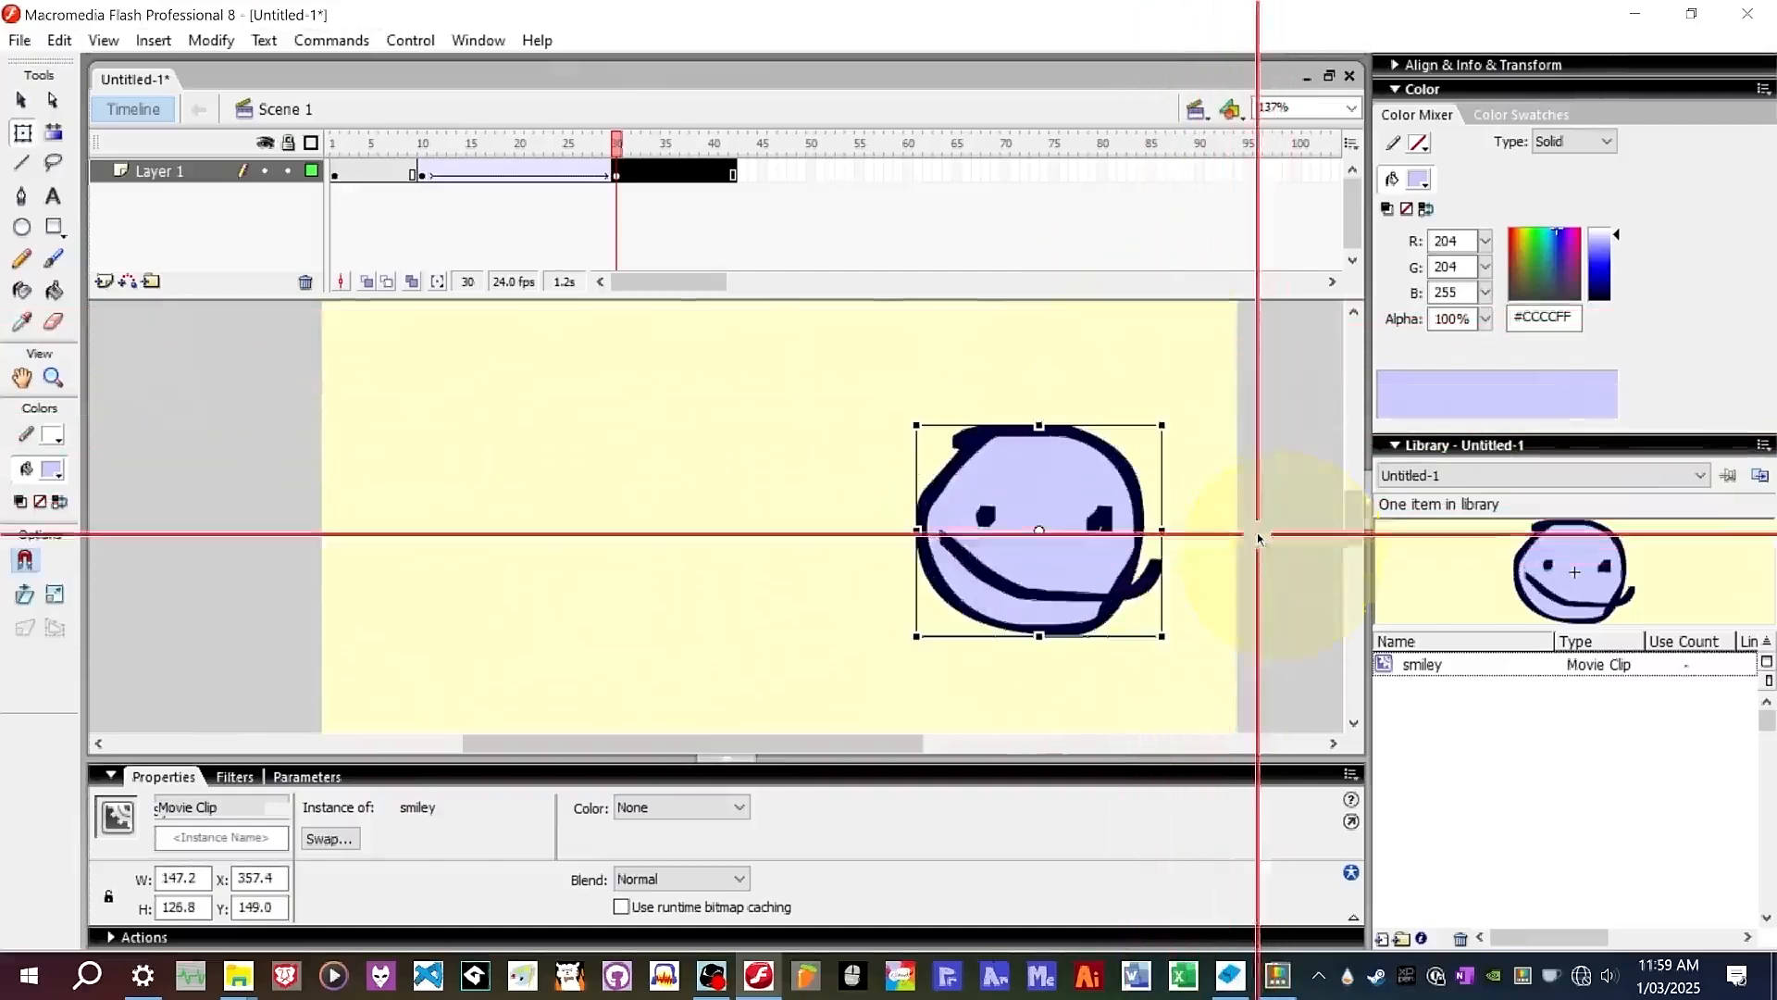
{"action": "left_click", "coordinate": [1161, 481]}
{"action": "left_click_drag", "start_coordinate": [1201, 316], "coordinate": [1203, 318]}
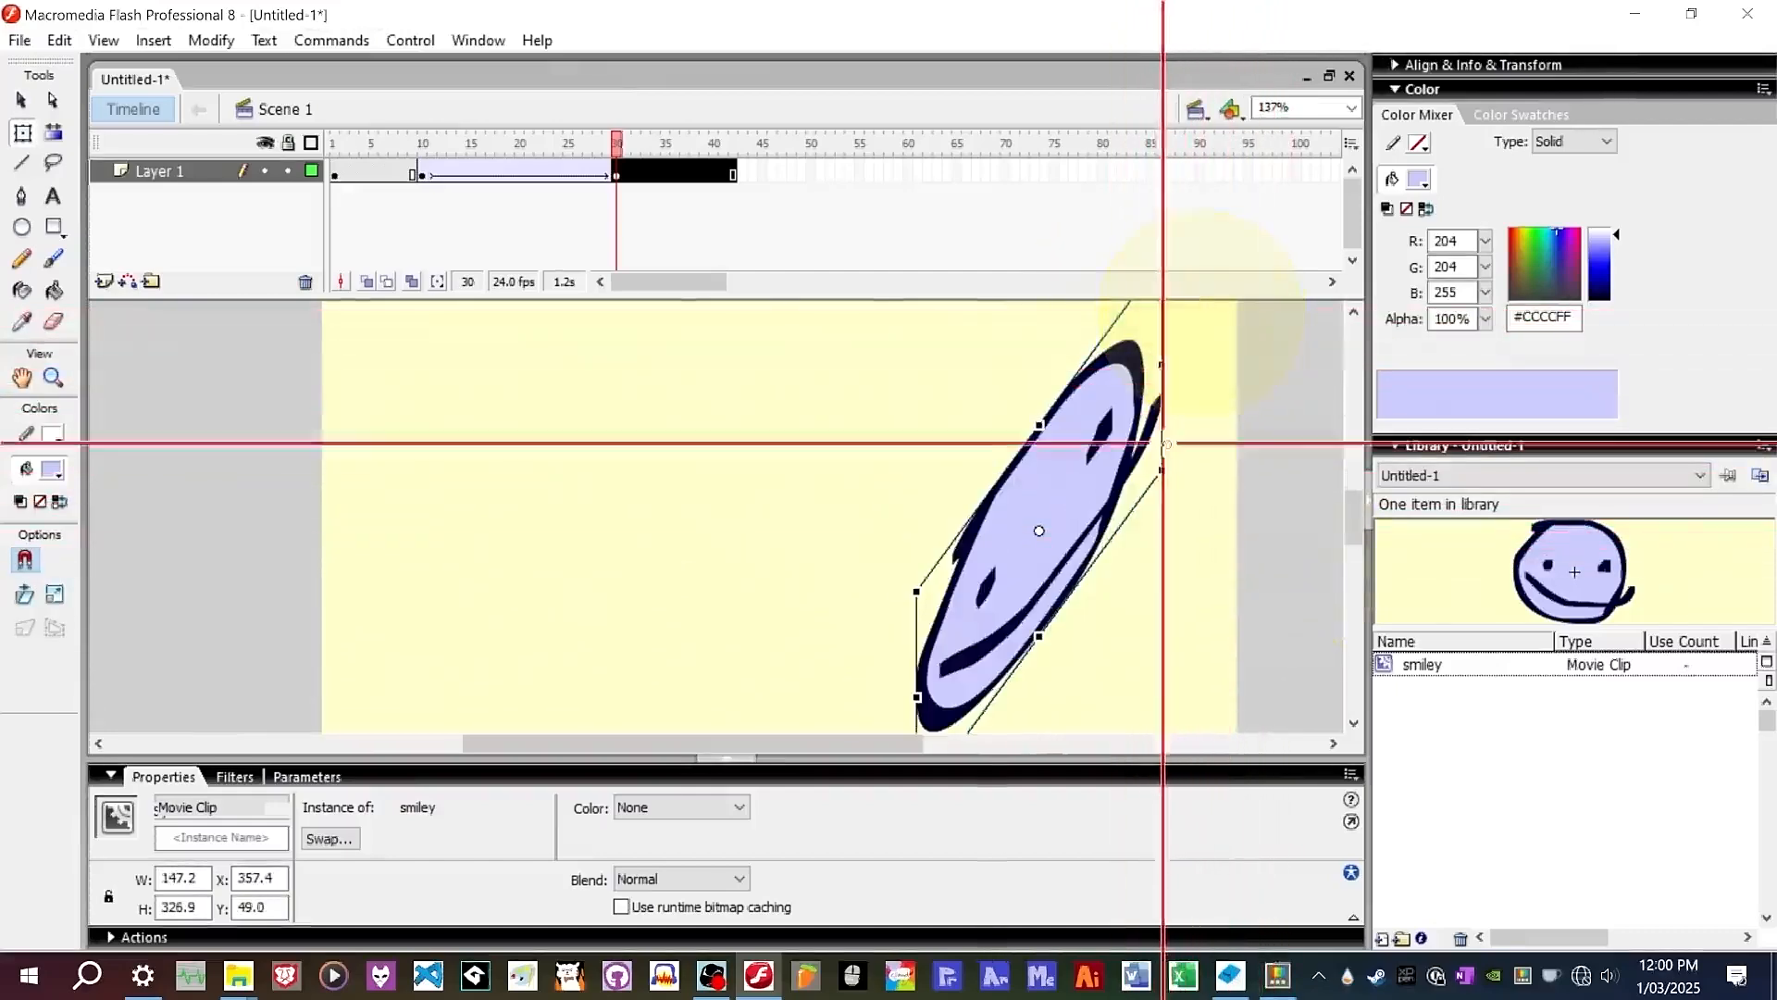
{"action": "left_click_drag", "start_coordinate": [1165, 412], "coordinate": [1181, 619]}
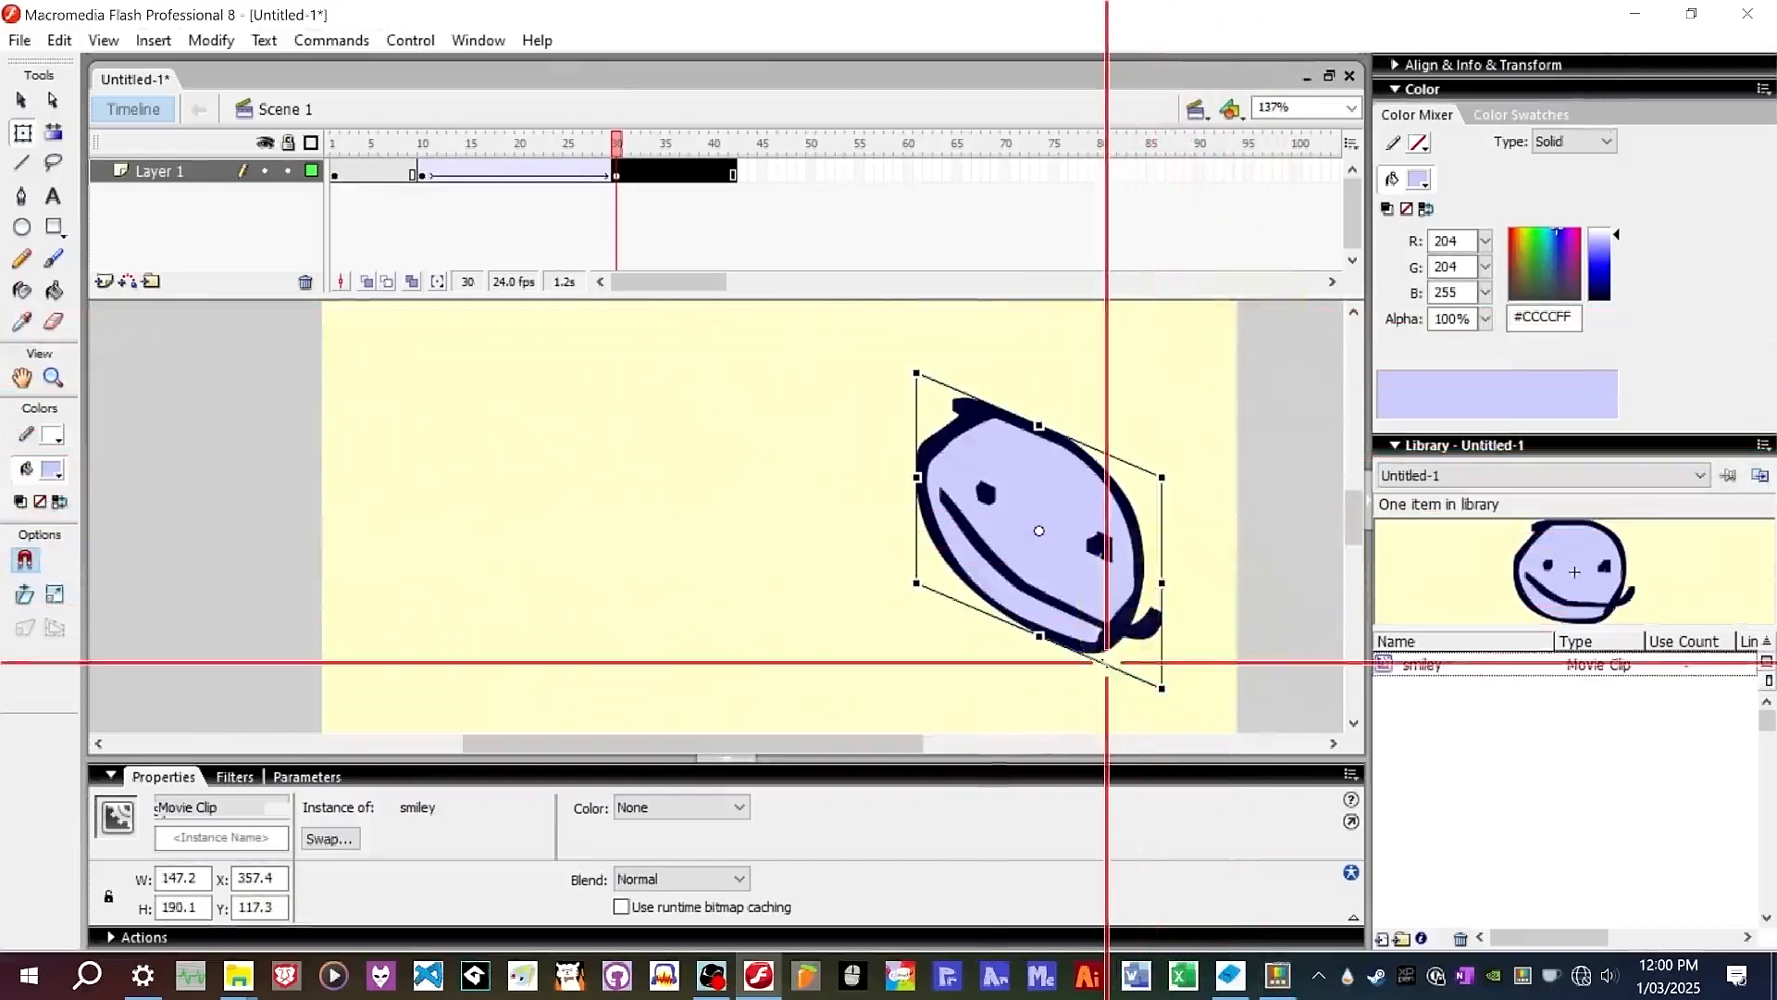
{"action": "left_click_drag", "start_coordinate": [1107, 663], "coordinate": [972, 622]}
{"action": "key", "text": "ctrl+z"}
{"action": "key", "text": "ctrl+z"}
{"action": "key", "text": "ctrl+z"}
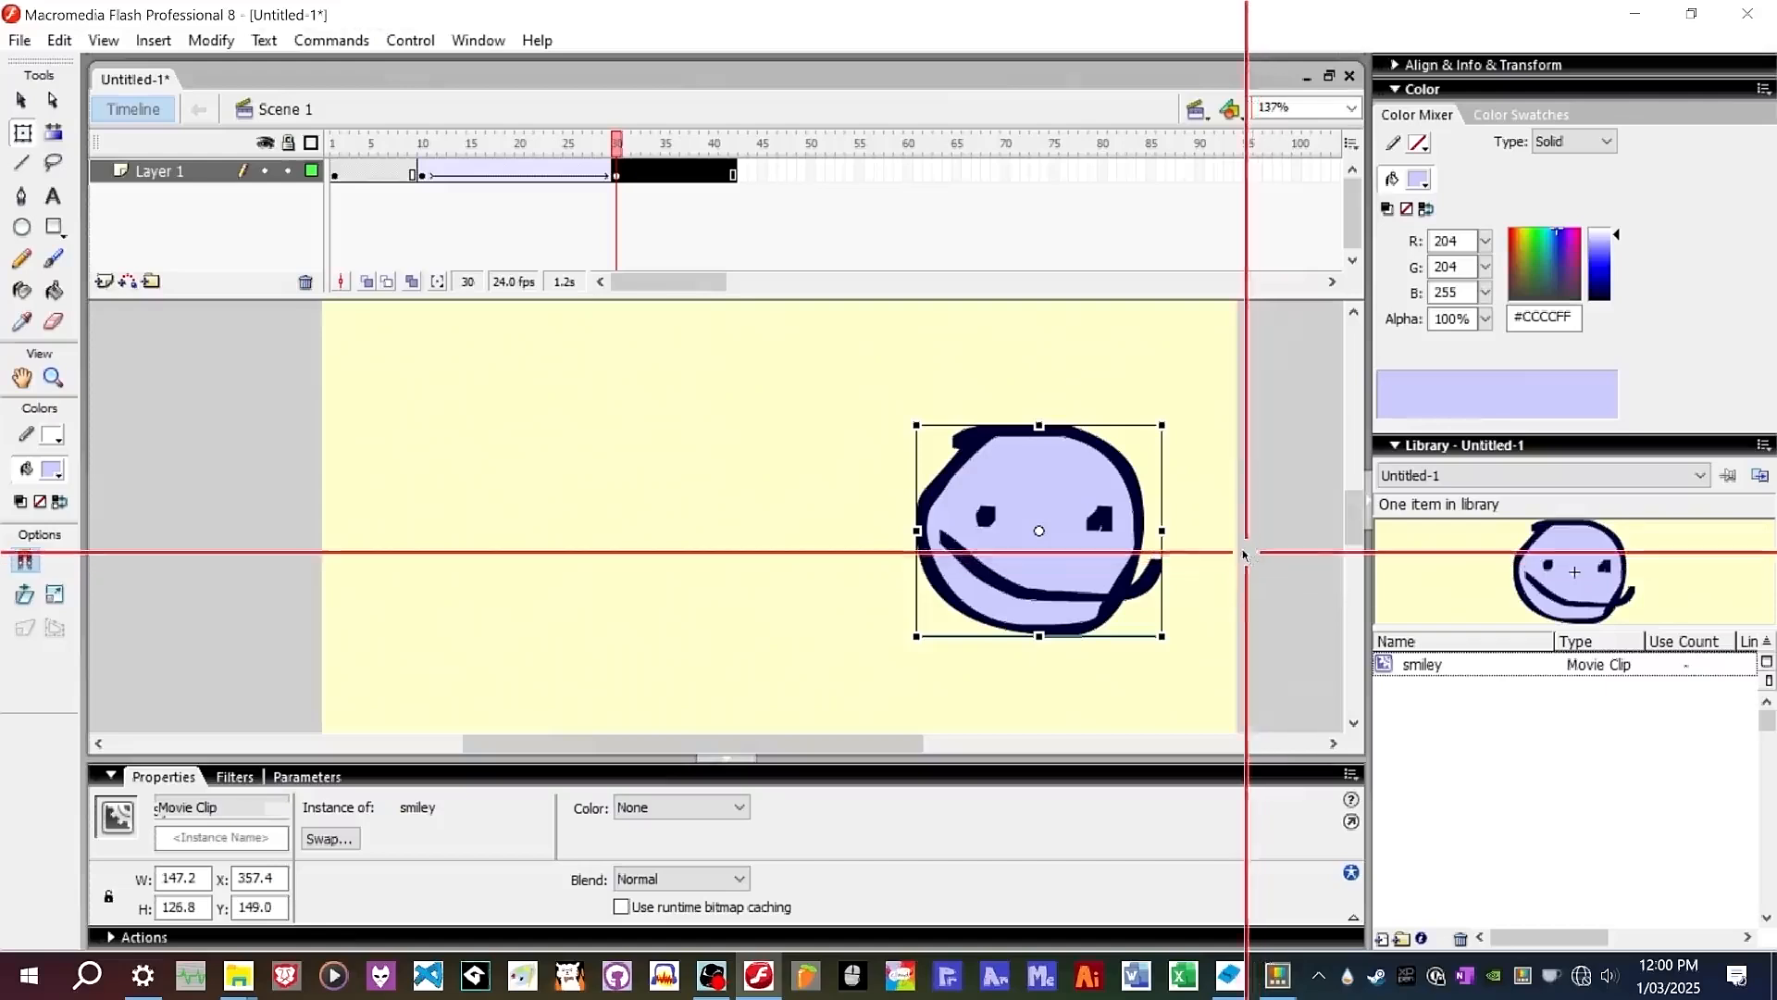
Rotate the smiley at frame 30 slightly clockwise with the Free Transform tool.
{"action": "left_click_drag", "start_coordinate": [1169, 431], "coordinate": [1170, 549]}
{"action": "left_click_drag", "start_coordinate": [1125, 431], "coordinate": [1047, 394]}
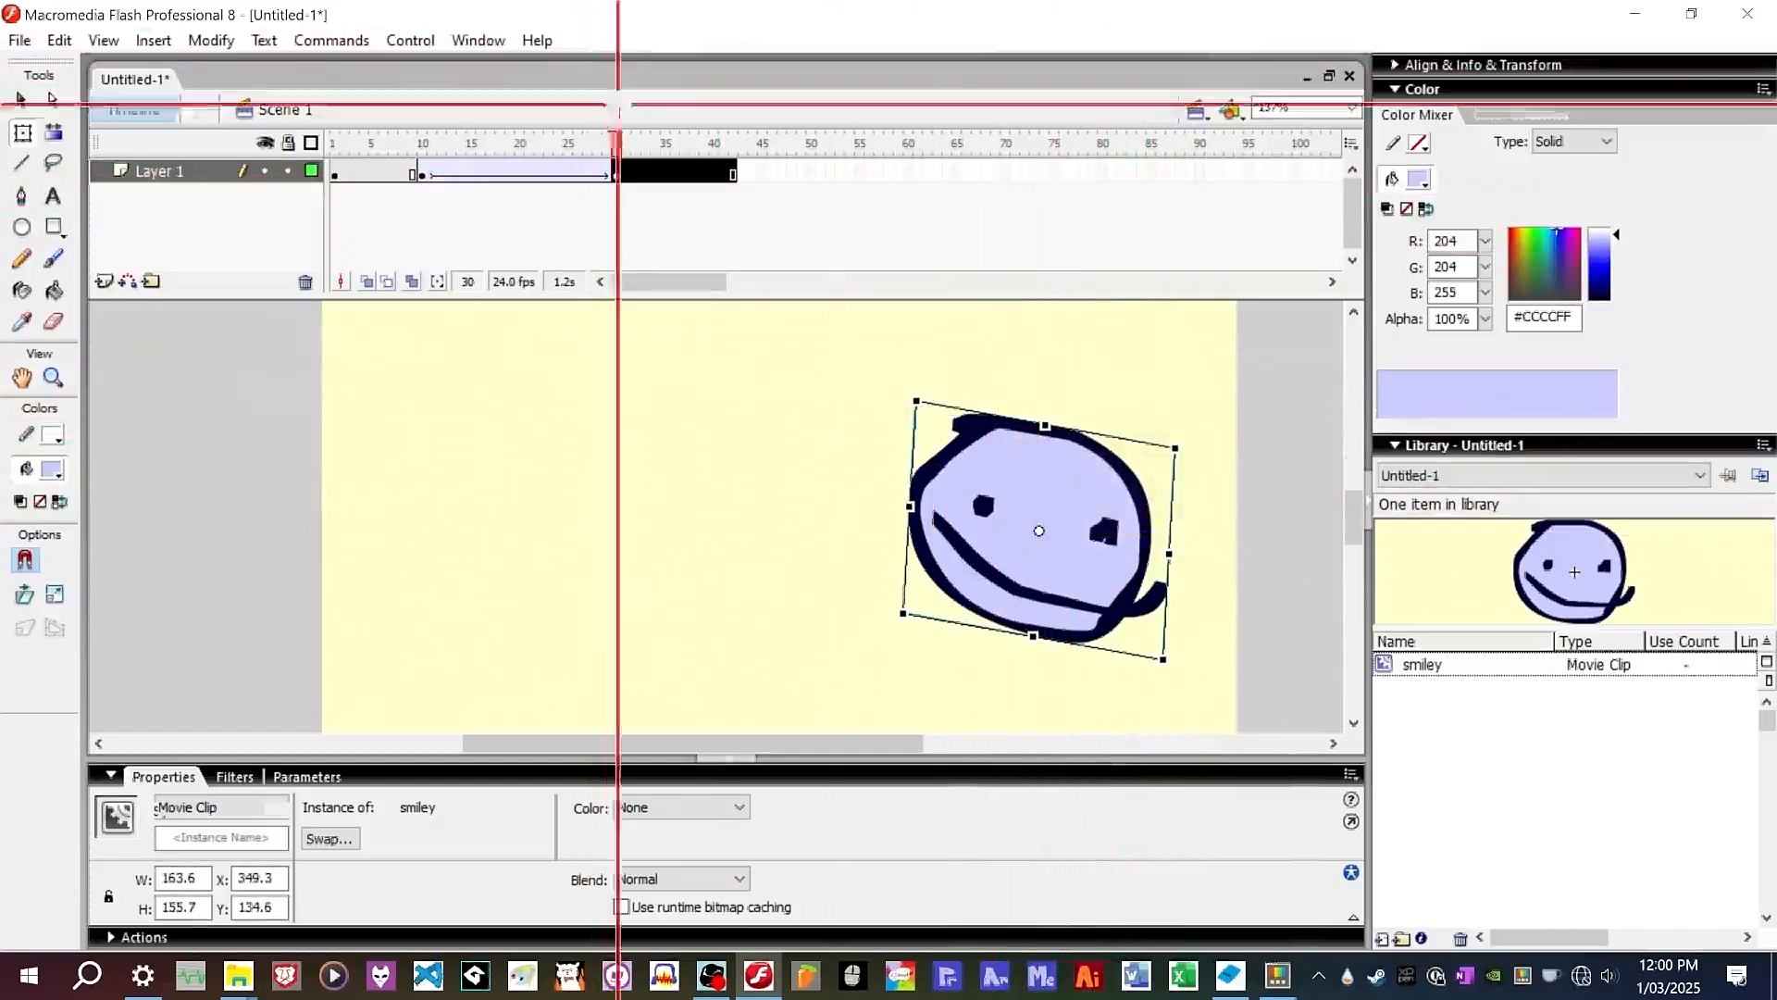
{"action": "mouse_move", "coordinate": [615, 148]}
{"action": "left_mouse_down"}
{"action": "mouse_move", "coordinate": [408, 161]}
{"action": "mouse_move", "coordinate": [672, 153]}
{"action": "mouse_move", "coordinate": [614, 158]}
{"action": "left_mouse_up"}
{"action": "left_click", "coordinate": [827, 597]}
{"action": "left_click", "coordinate": [1131, 516]}
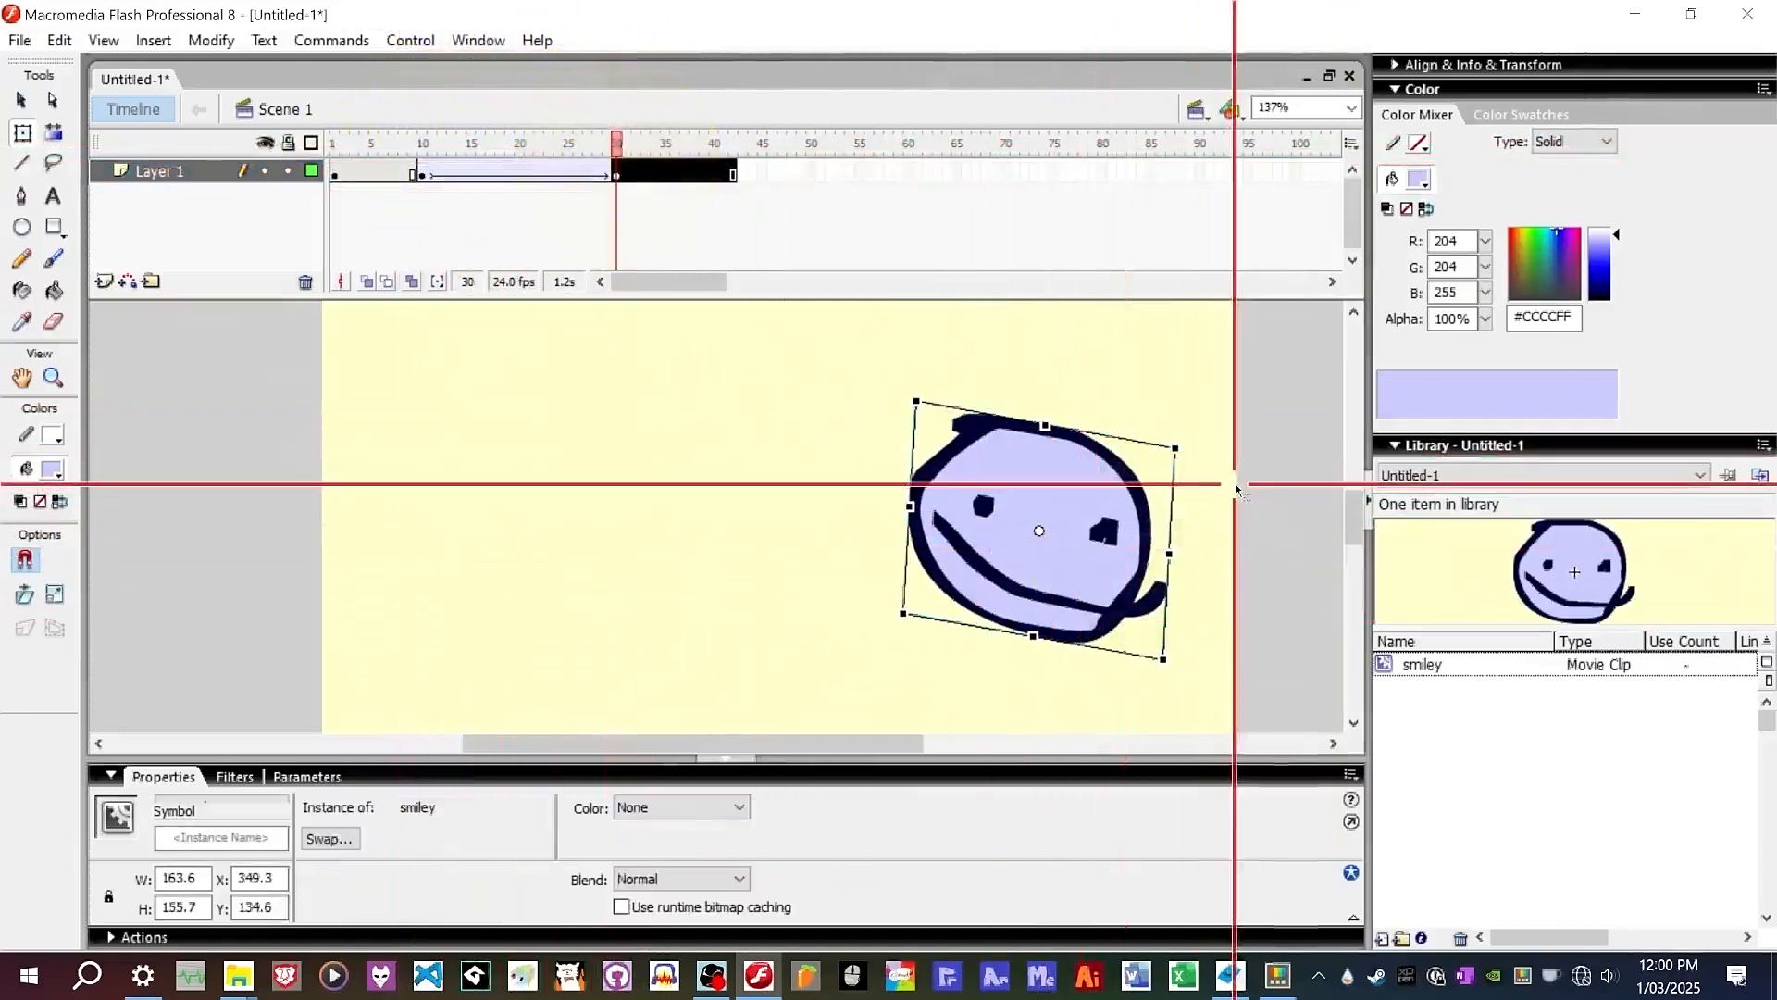
Set the motion tween's rotation to CW.
{"action": "left_click", "coordinate": [527, 172]}
{"action": "left_click", "coordinate": [381, 880]}
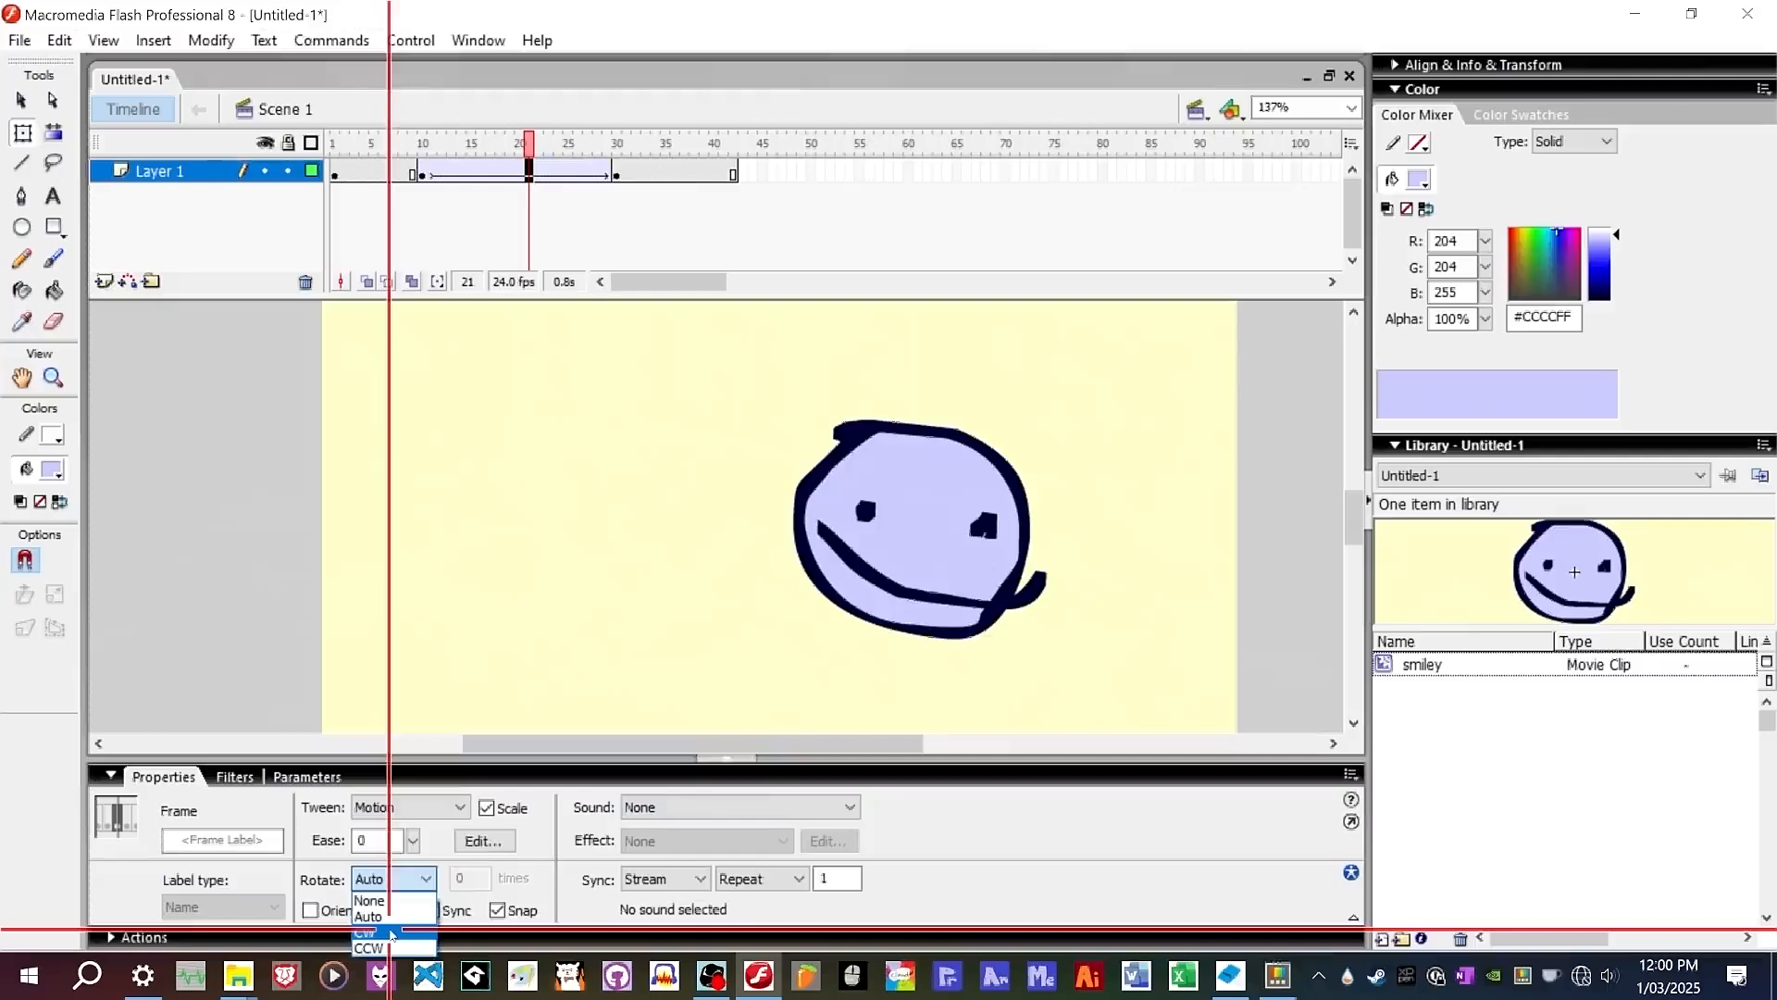
{"action": "left_click", "coordinate": [391, 933]}
Scrub through the tween to preview the clockwise rotation.
{"action": "left_click", "coordinate": [511, 148]}
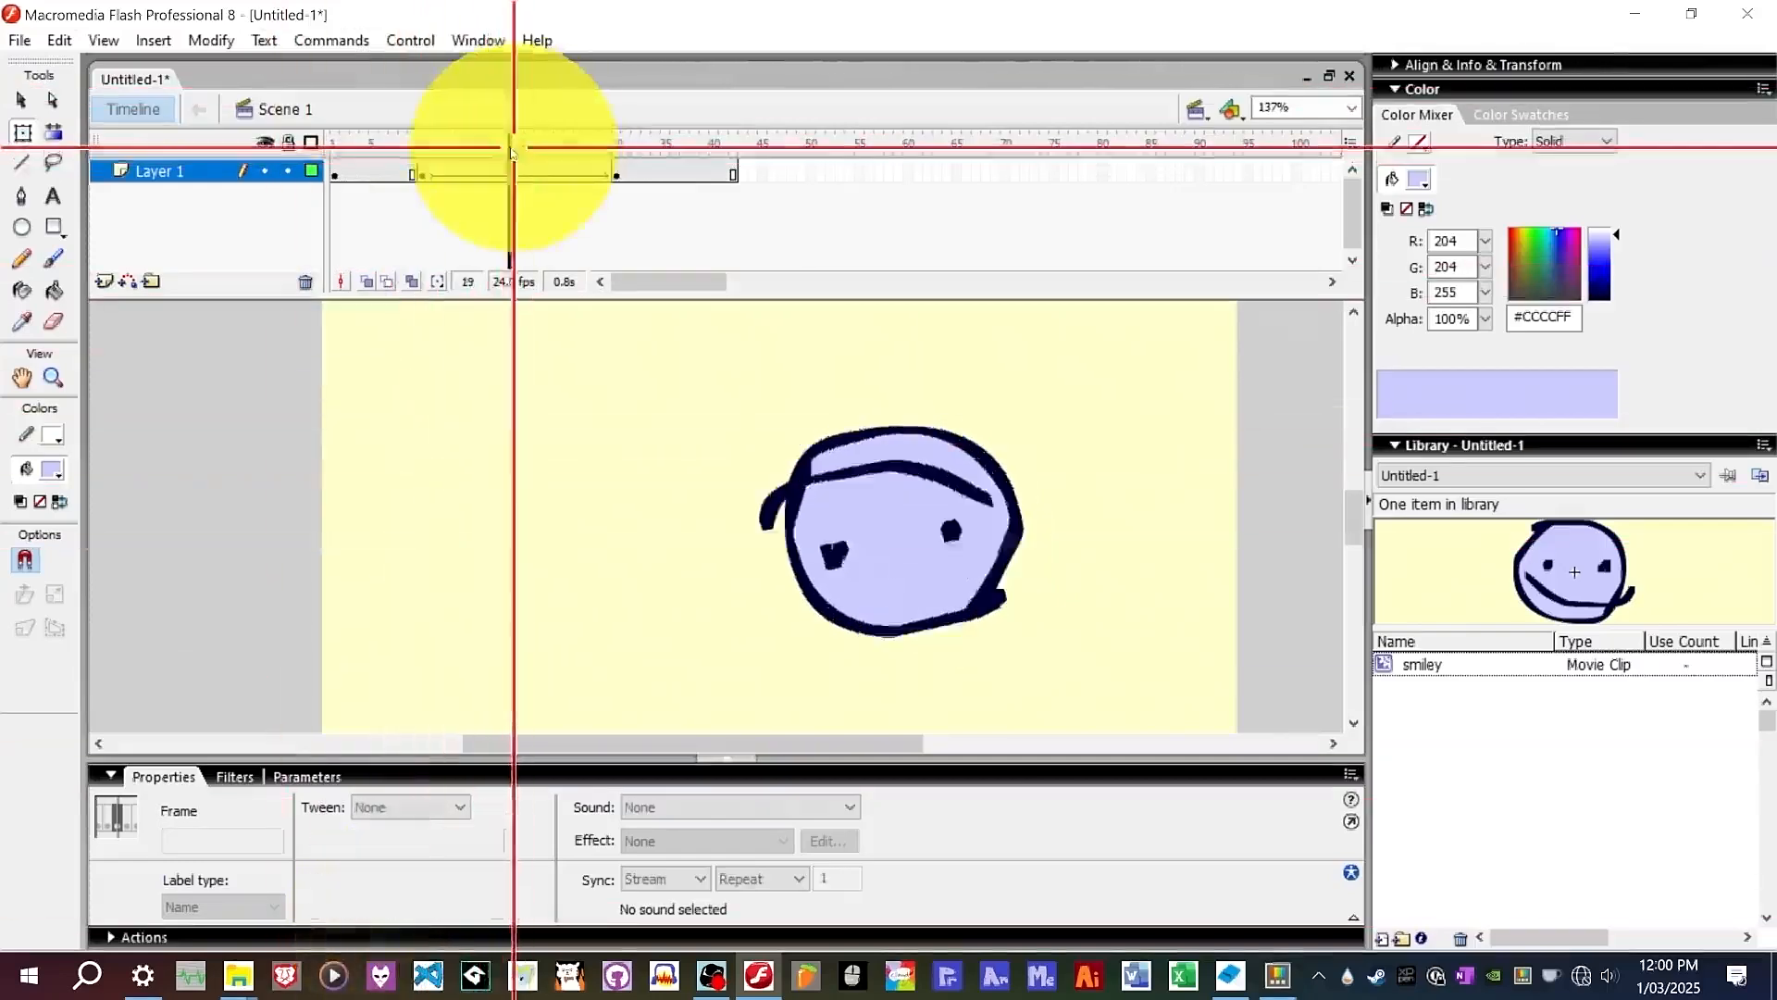
{"action": "left_click_drag", "start_coordinate": [511, 151], "coordinate": [470, 167]}
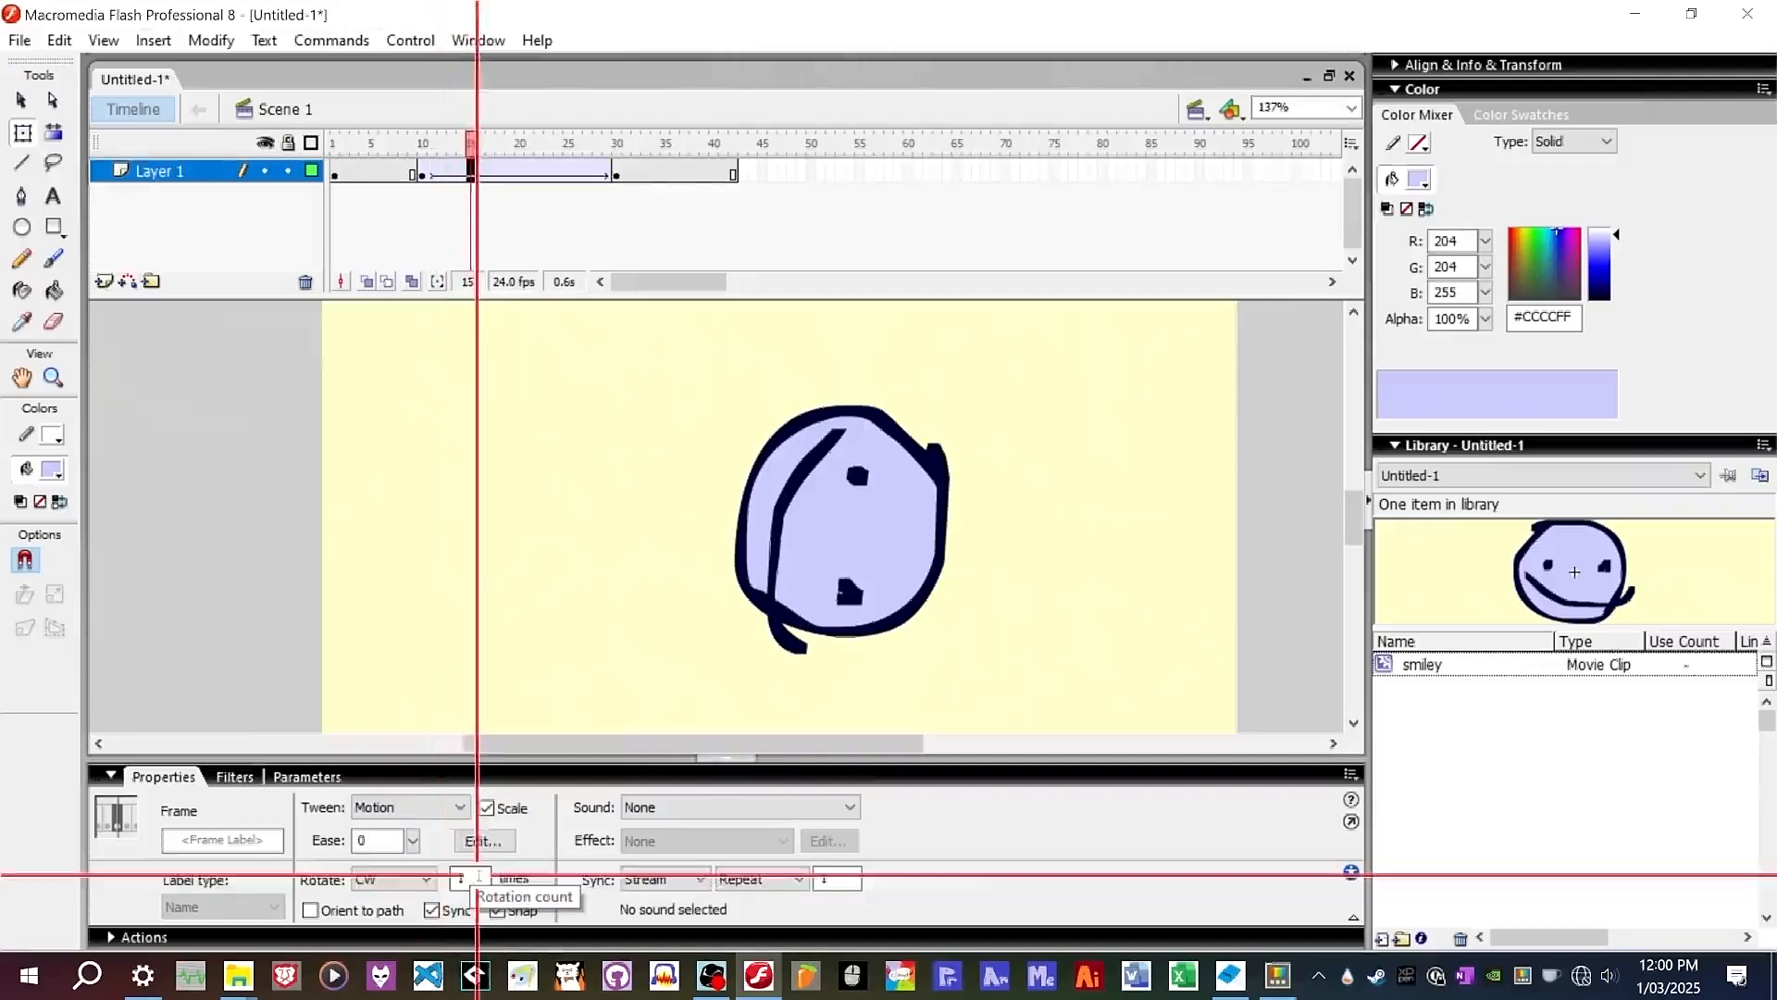
{"action": "left_click", "coordinate": [616, 143]}
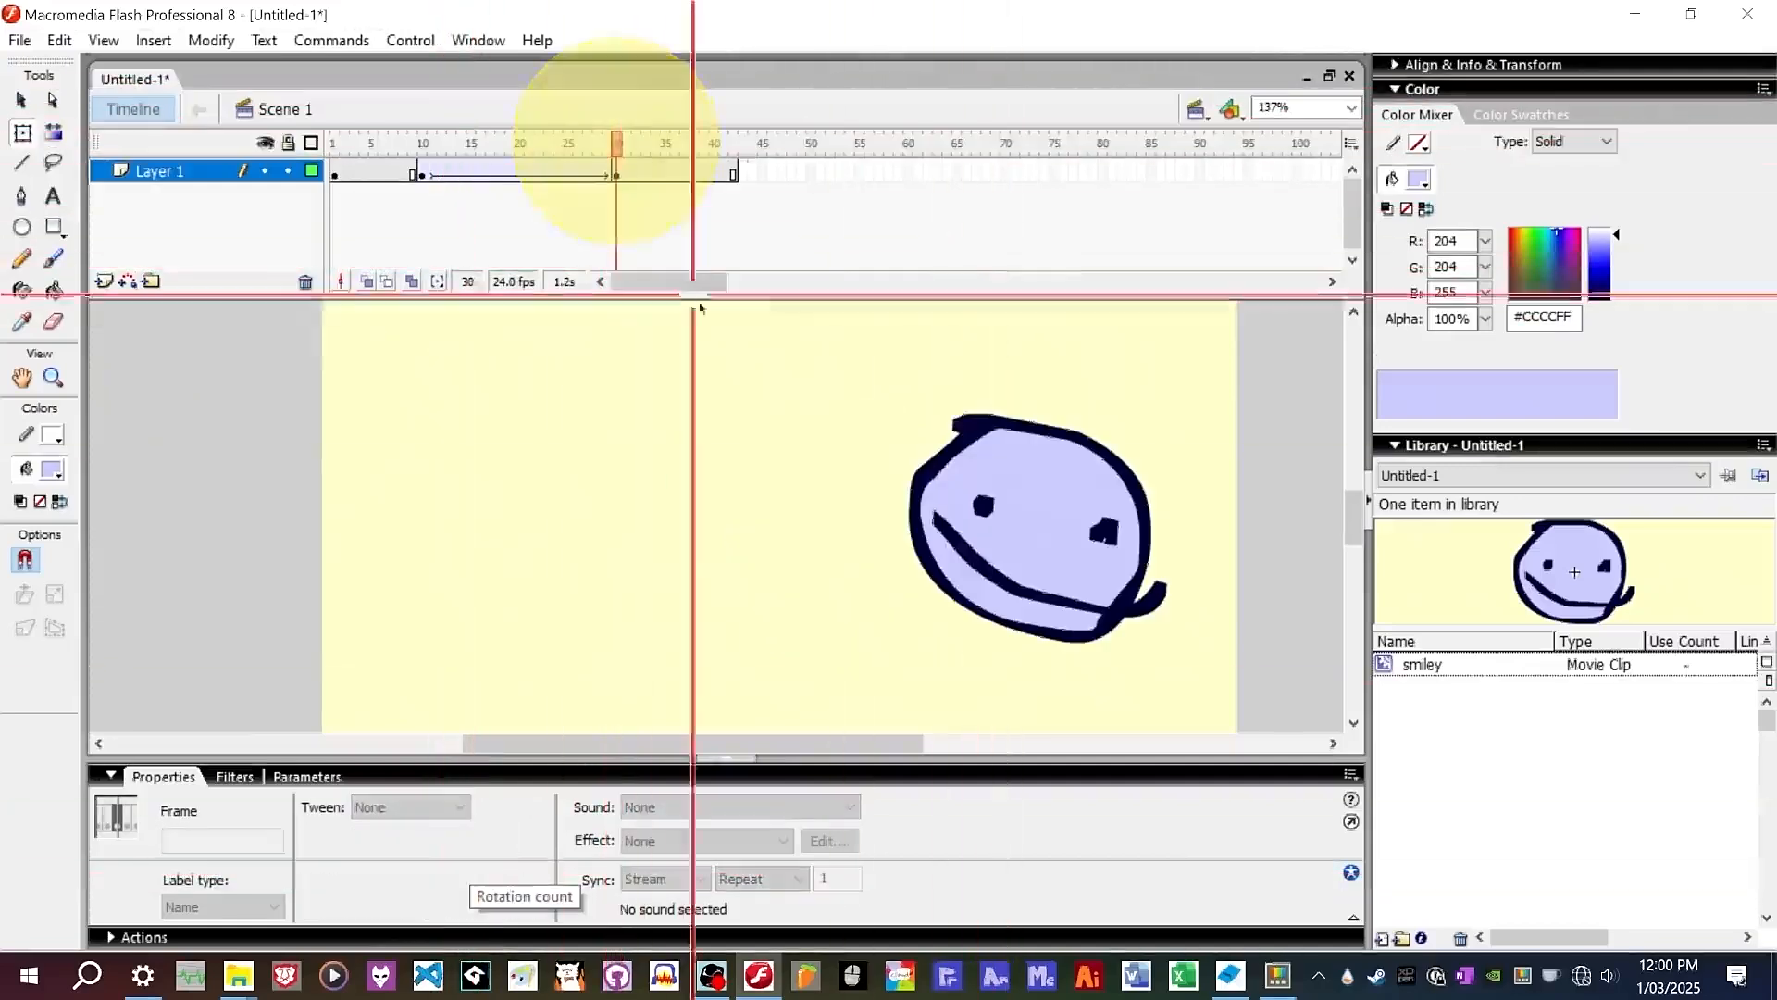
Rotate the smiley at frame 30 further clockwise with the Free Transform tool.
{"action": "left_click", "coordinate": [1078, 565]}
{"action": "left_click_drag", "start_coordinate": [1176, 443], "coordinate": [1169, 377]}
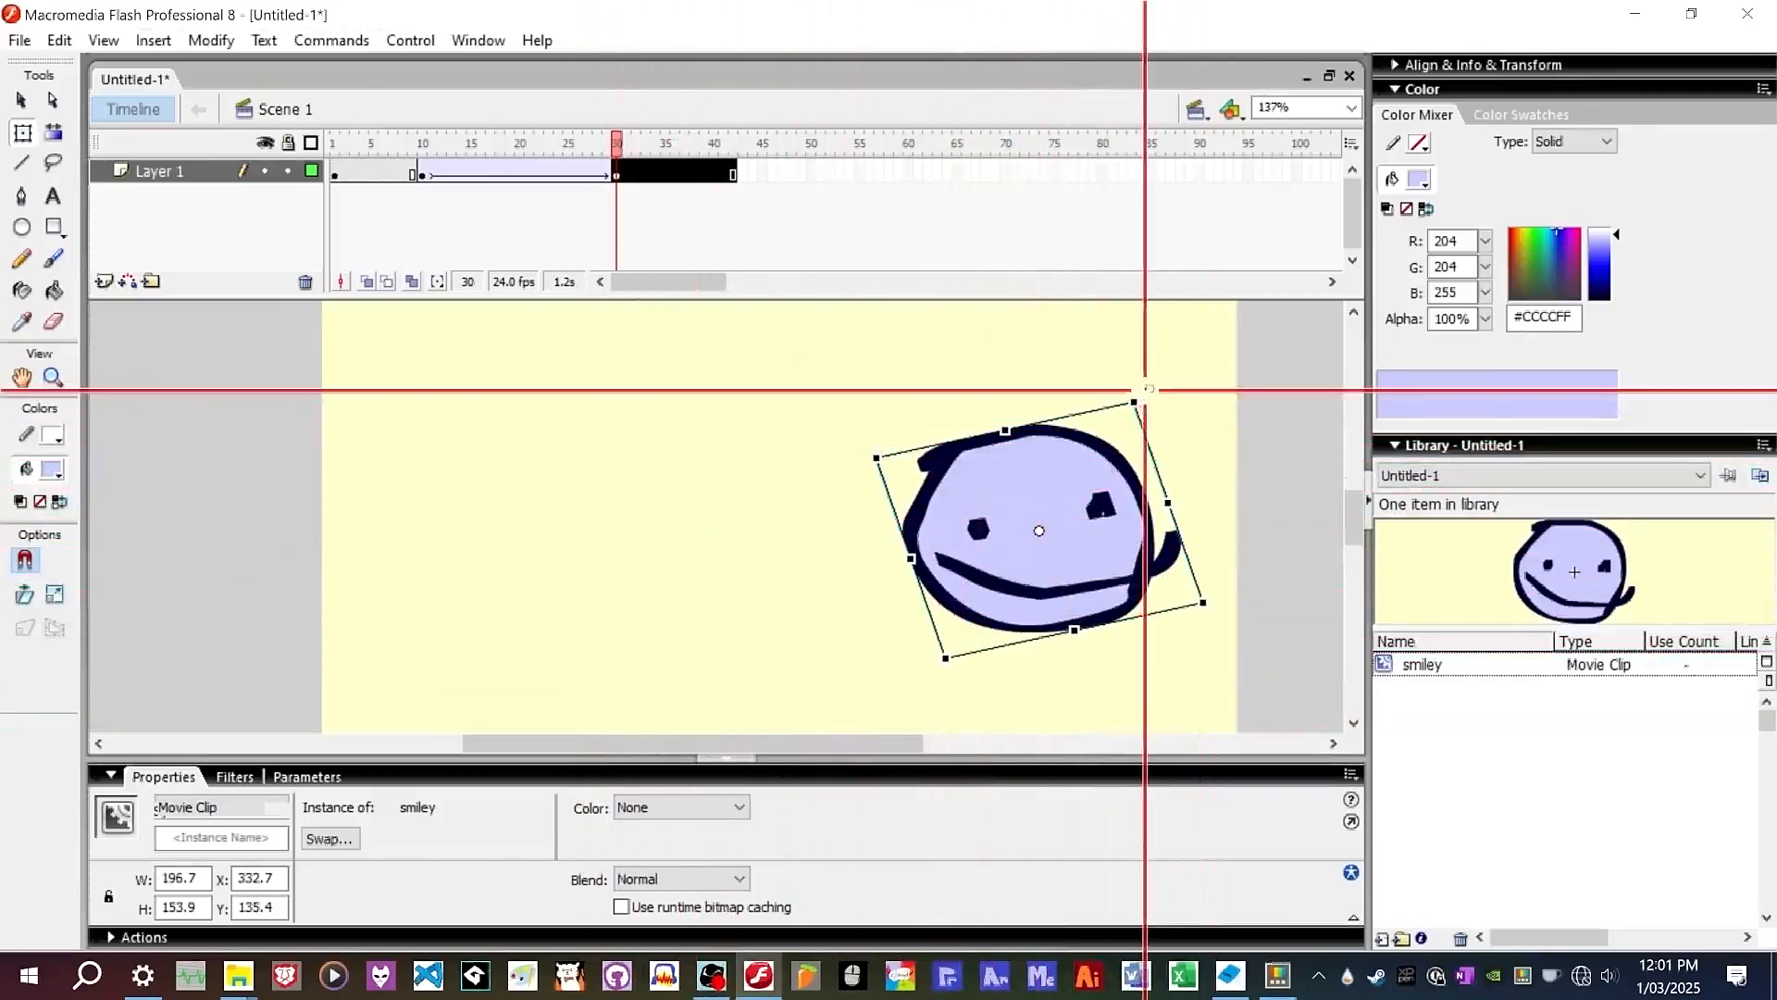
{"action": "mouse_move", "coordinate": [1155, 395]}
{"action": "left_mouse_down"}
{"action": "mouse_move", "coordinate": [1132, 363]}
{"action": "mouse_move", "coordinate": [1191, 361]}
{"action": "mouse_move", "coordinate": [1190, 408]}
{"action": "mouse_move", "coordinate": [1152, 375]}
{"action": "left_mouse_up"}
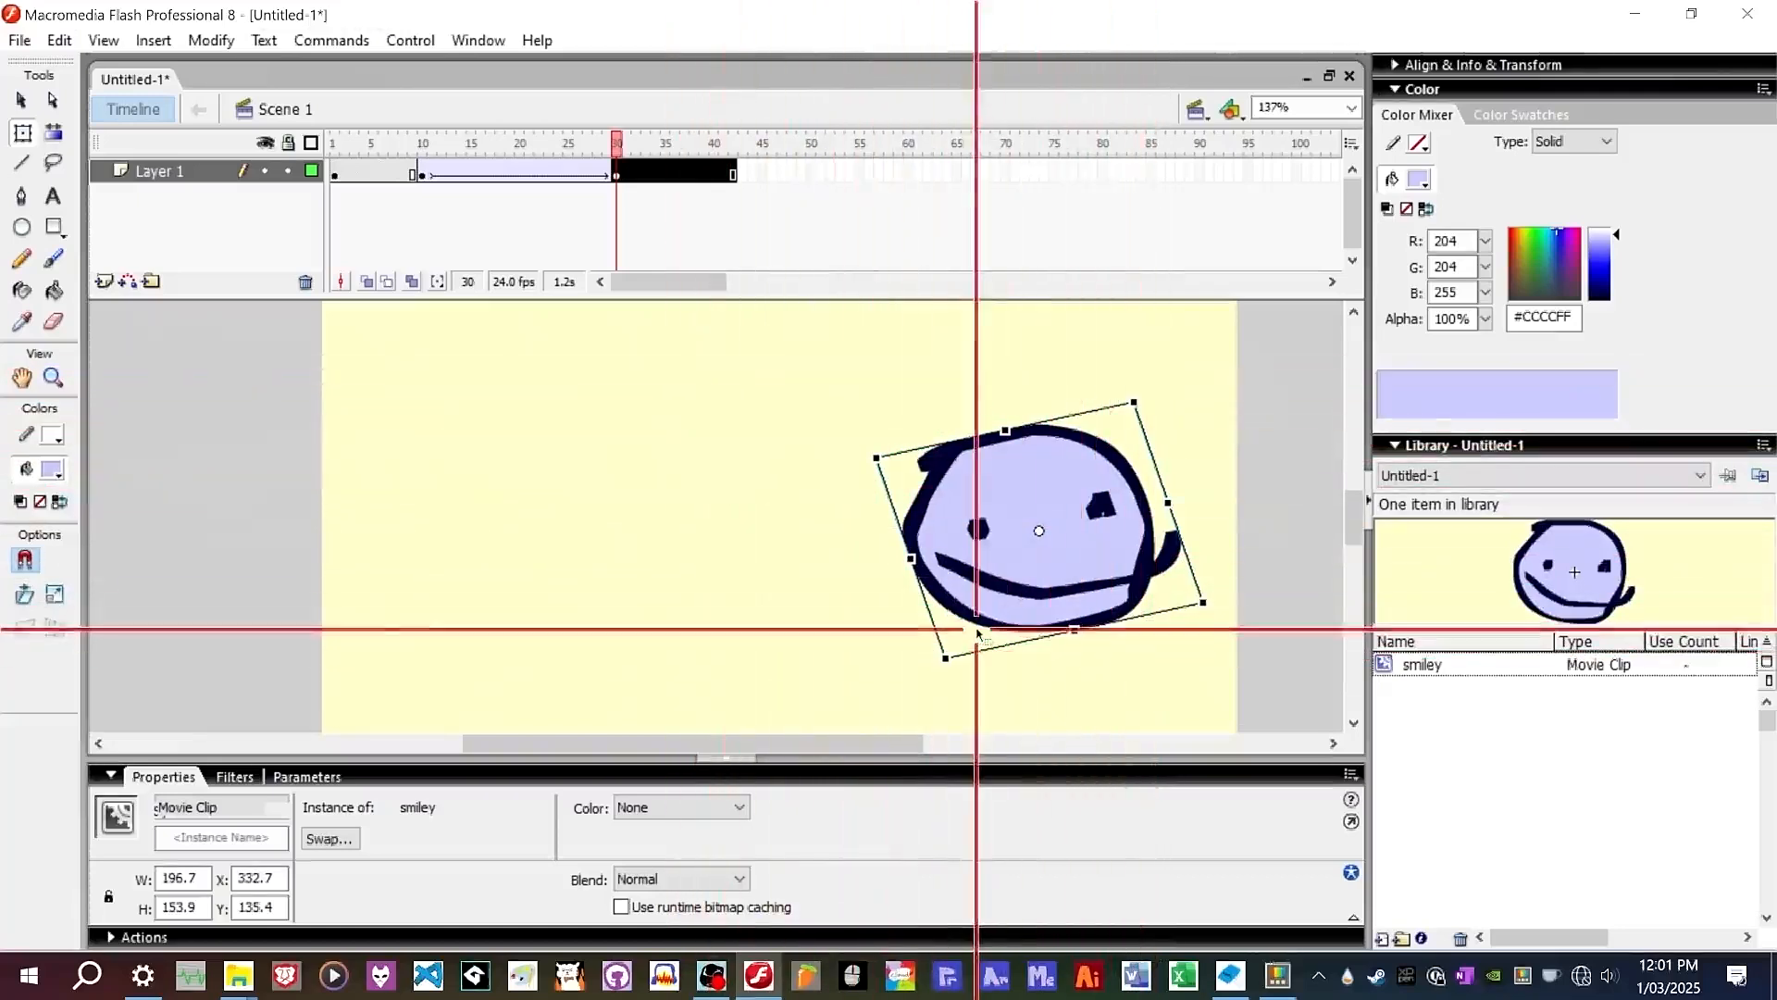
Scrub through the tween and rotate the frame-30 smiley back counterclockwise.
{"action": "left_click", "coordinate": [419, 136]}
{"action": "left_click_drag", "start_coordinate": [418, 136], "coordinate": [620, 148]}
{"action": "left_click", "coordinate": [1037, 566]}
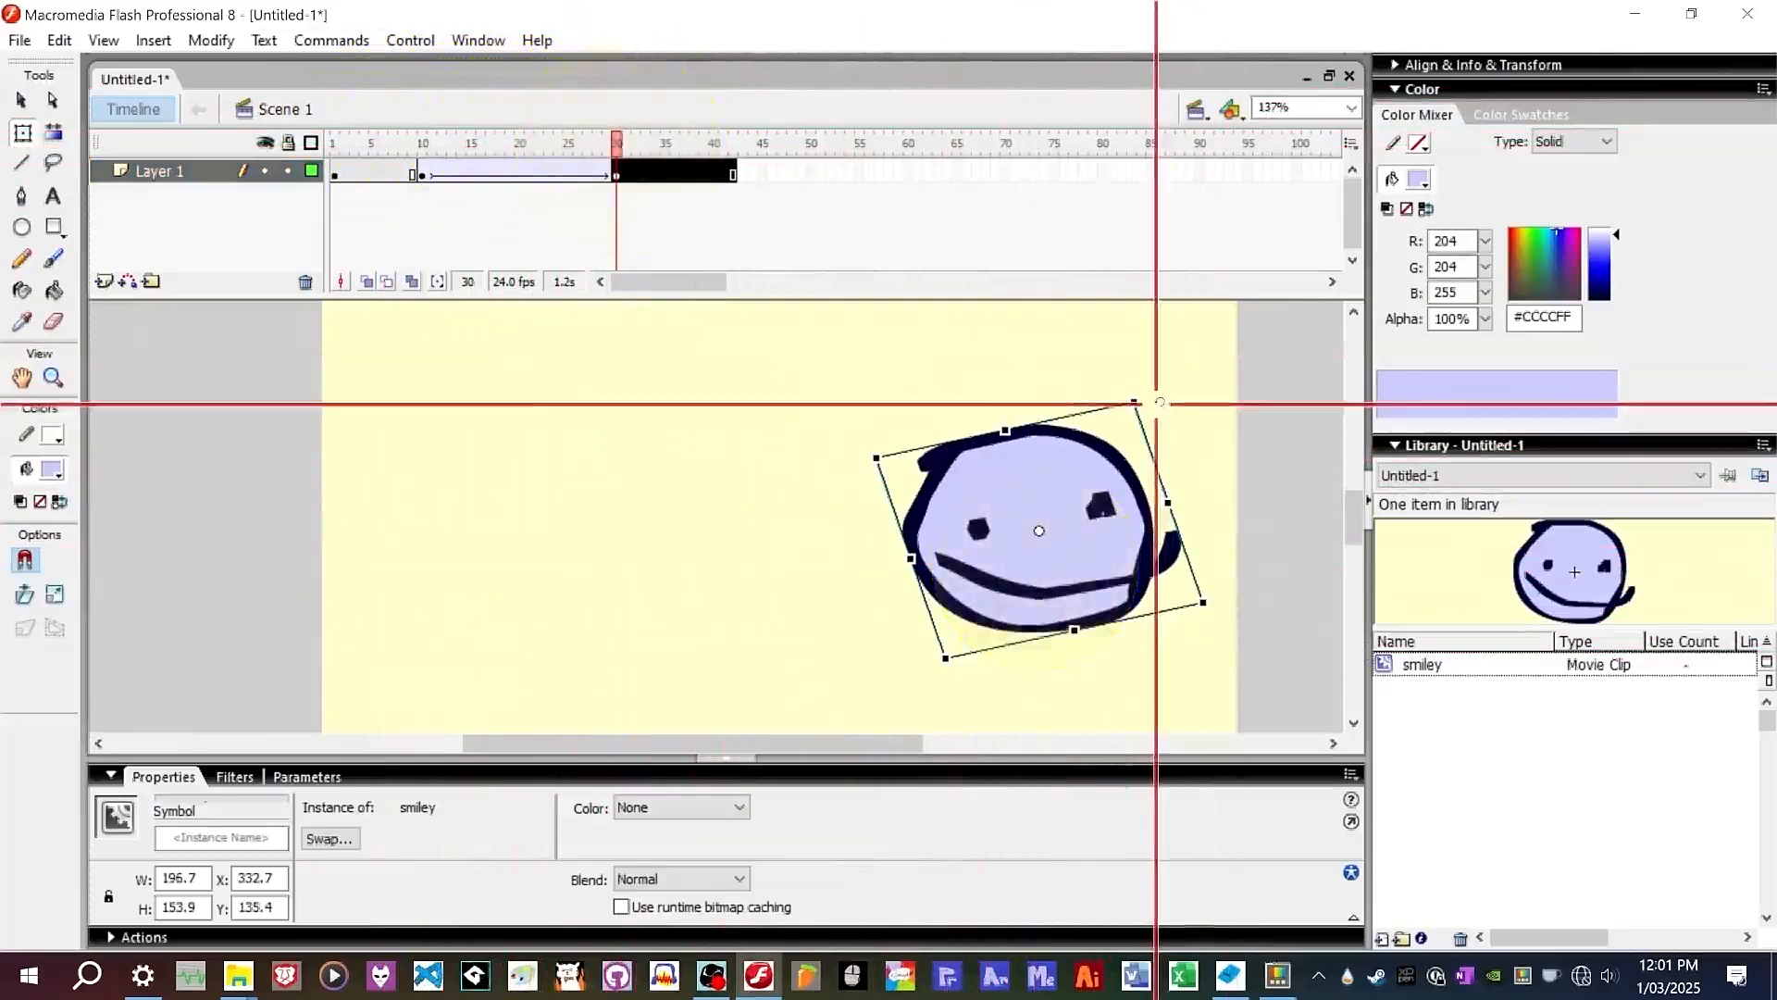
{"action": "left_click_drag", "start_coordinate": [1153, 400], "coordinate": [1196, 476]}
{"action": "left_click", "coordinate": [1199, 404]}
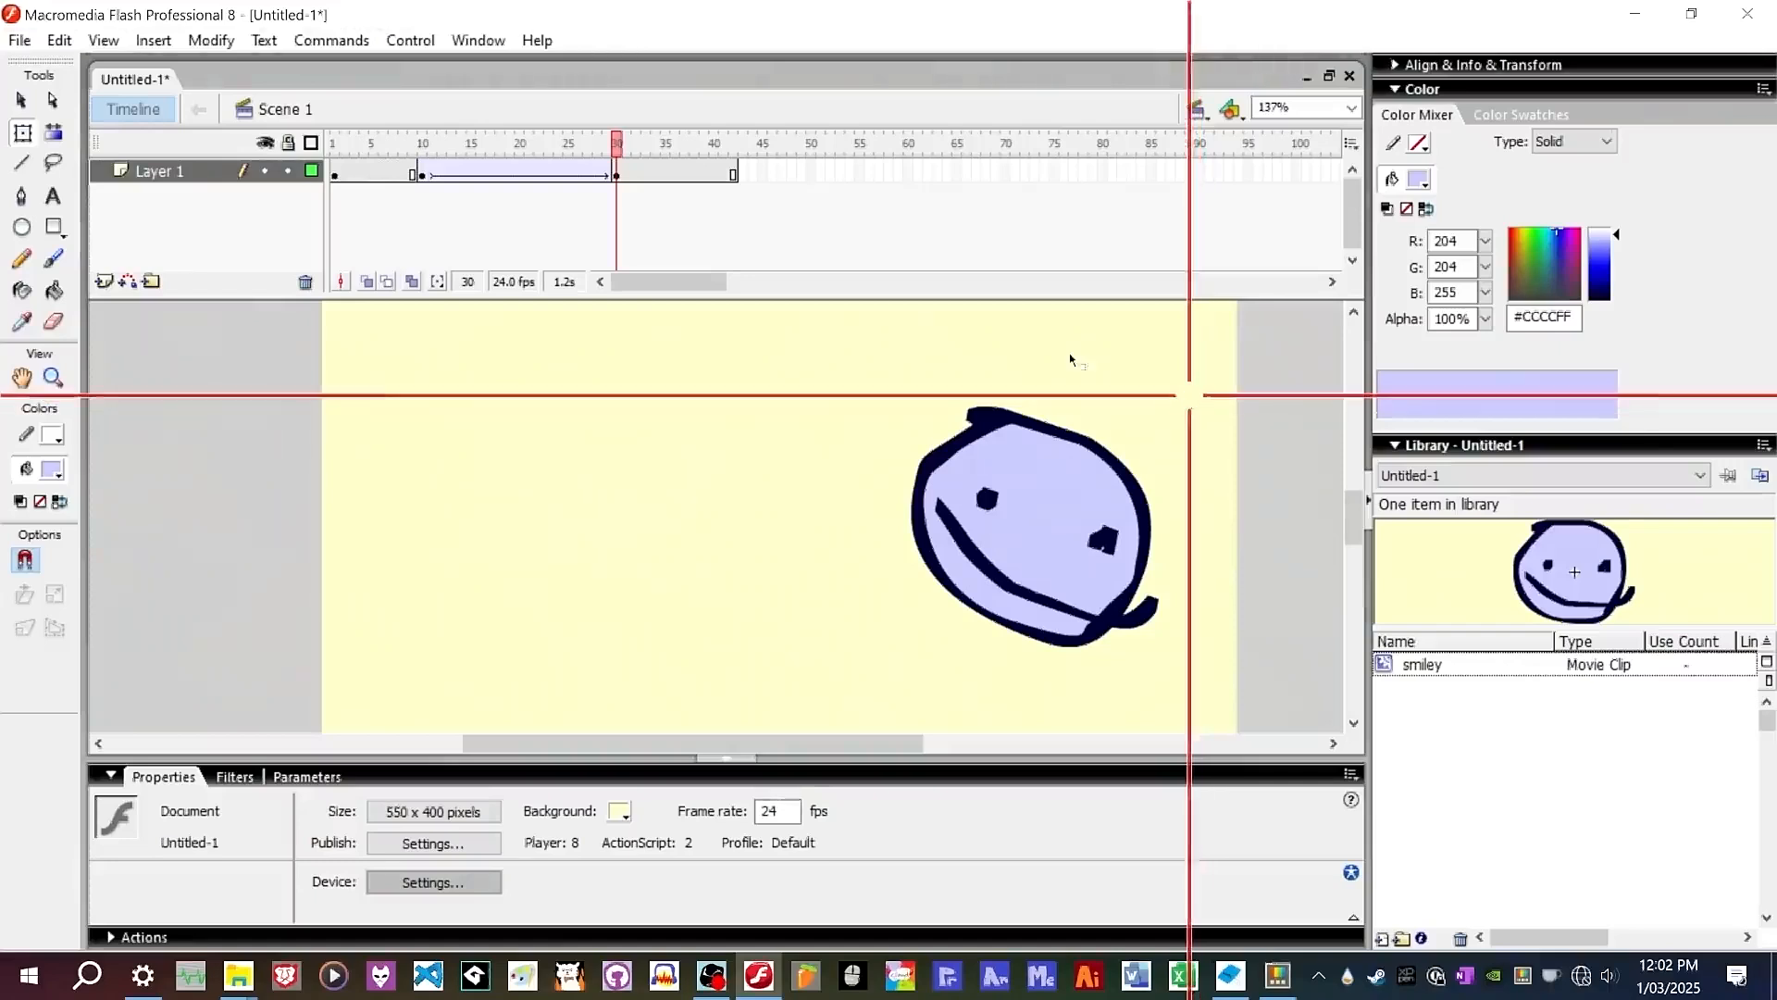
Play the animation from the start of the timeline.
{"action": "left_click_drag", "start_coordinate": [613, 143], "coordinate": [335, 208]}
{"action": "key", "text": "Return"}
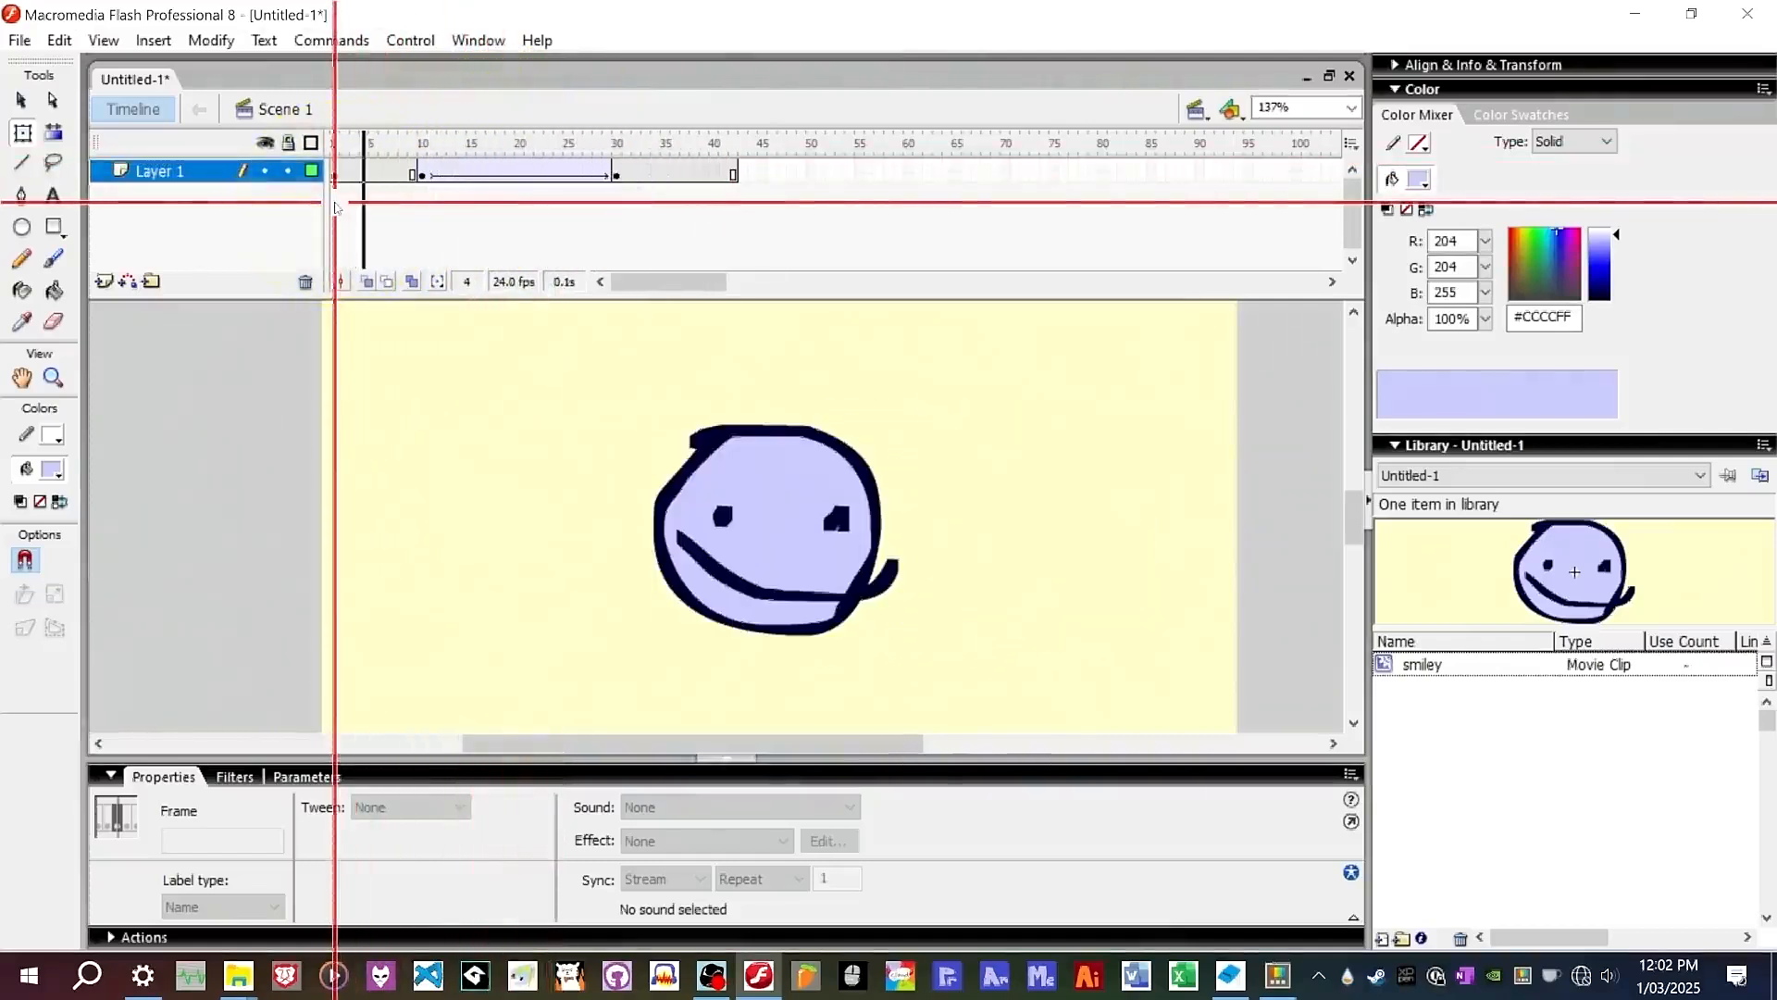
Open the tween's custom ease editor and bend the curve into a slow-start ease-in, then apply it.
{"action": "mouse_move", "coordinate": [562, 131]}
{"action": "left_mouse_down"}
{"action": "mouse_move", "coordinate": [537, 148]}
{"action": "mouse_move", "coordinate": [559, 148]}
{"action": "left_mouse_up"}
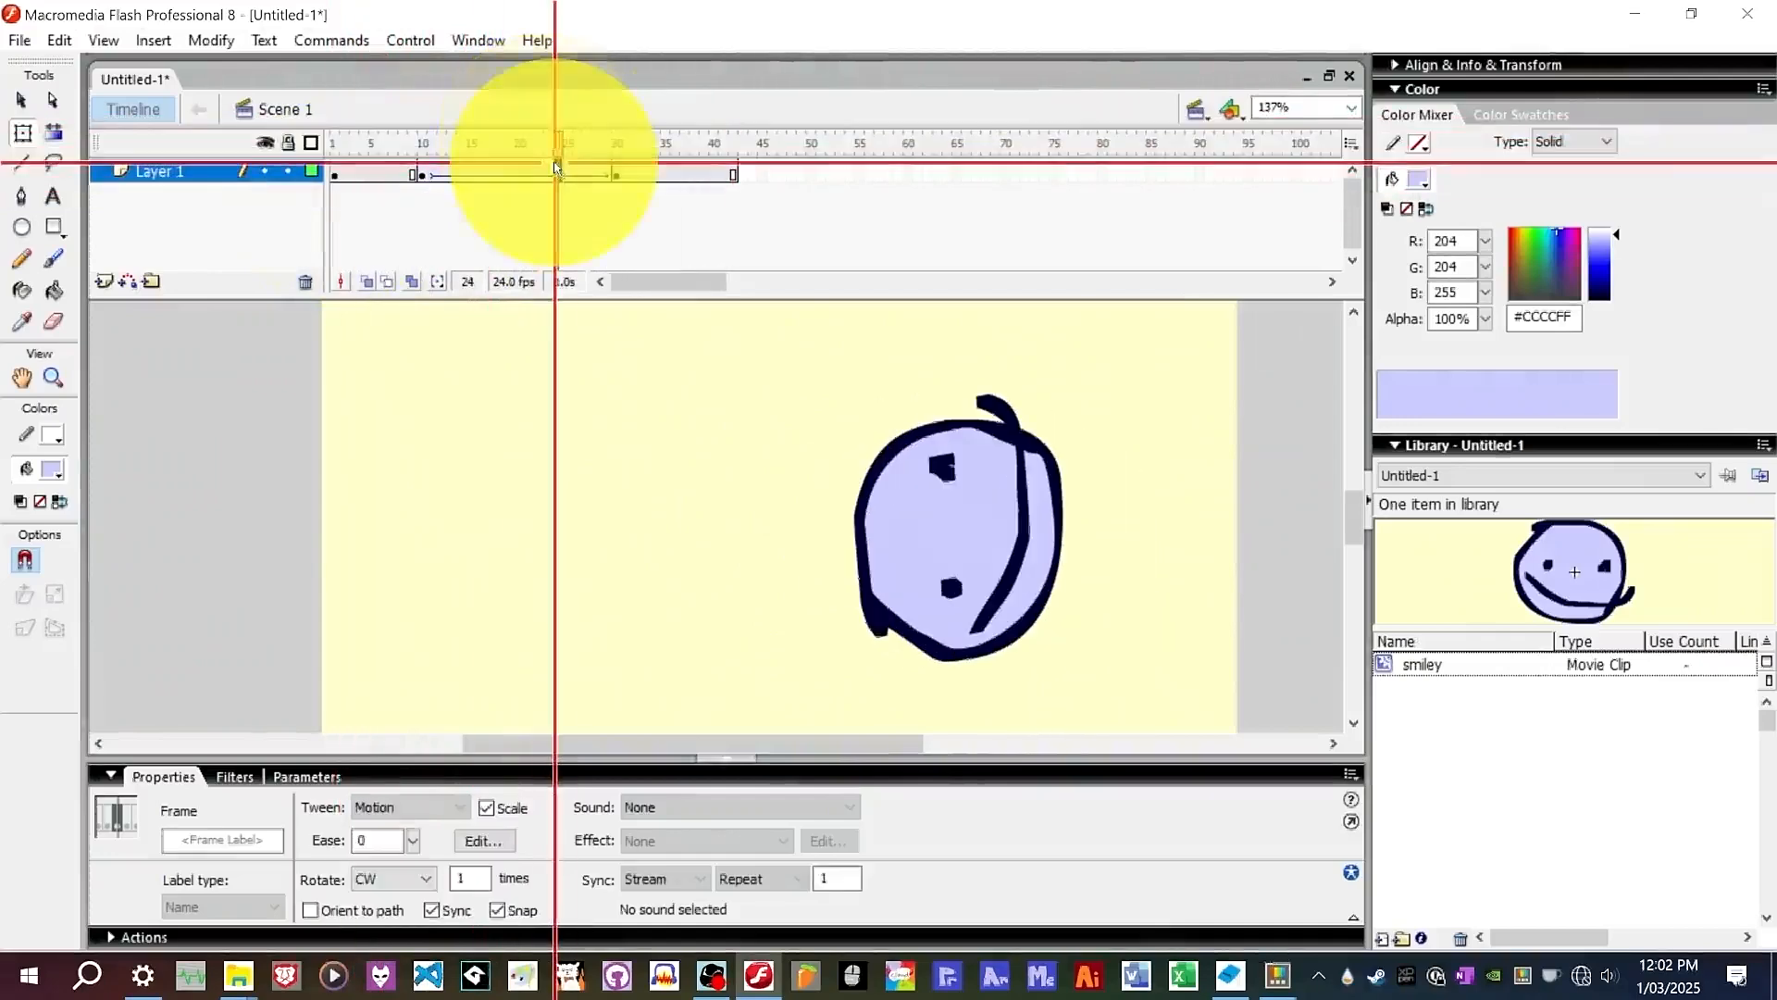
{"action": "left_click", "coordinate": [445, 798]}
{"action": "left_click", "coordinate": [444, 798]}
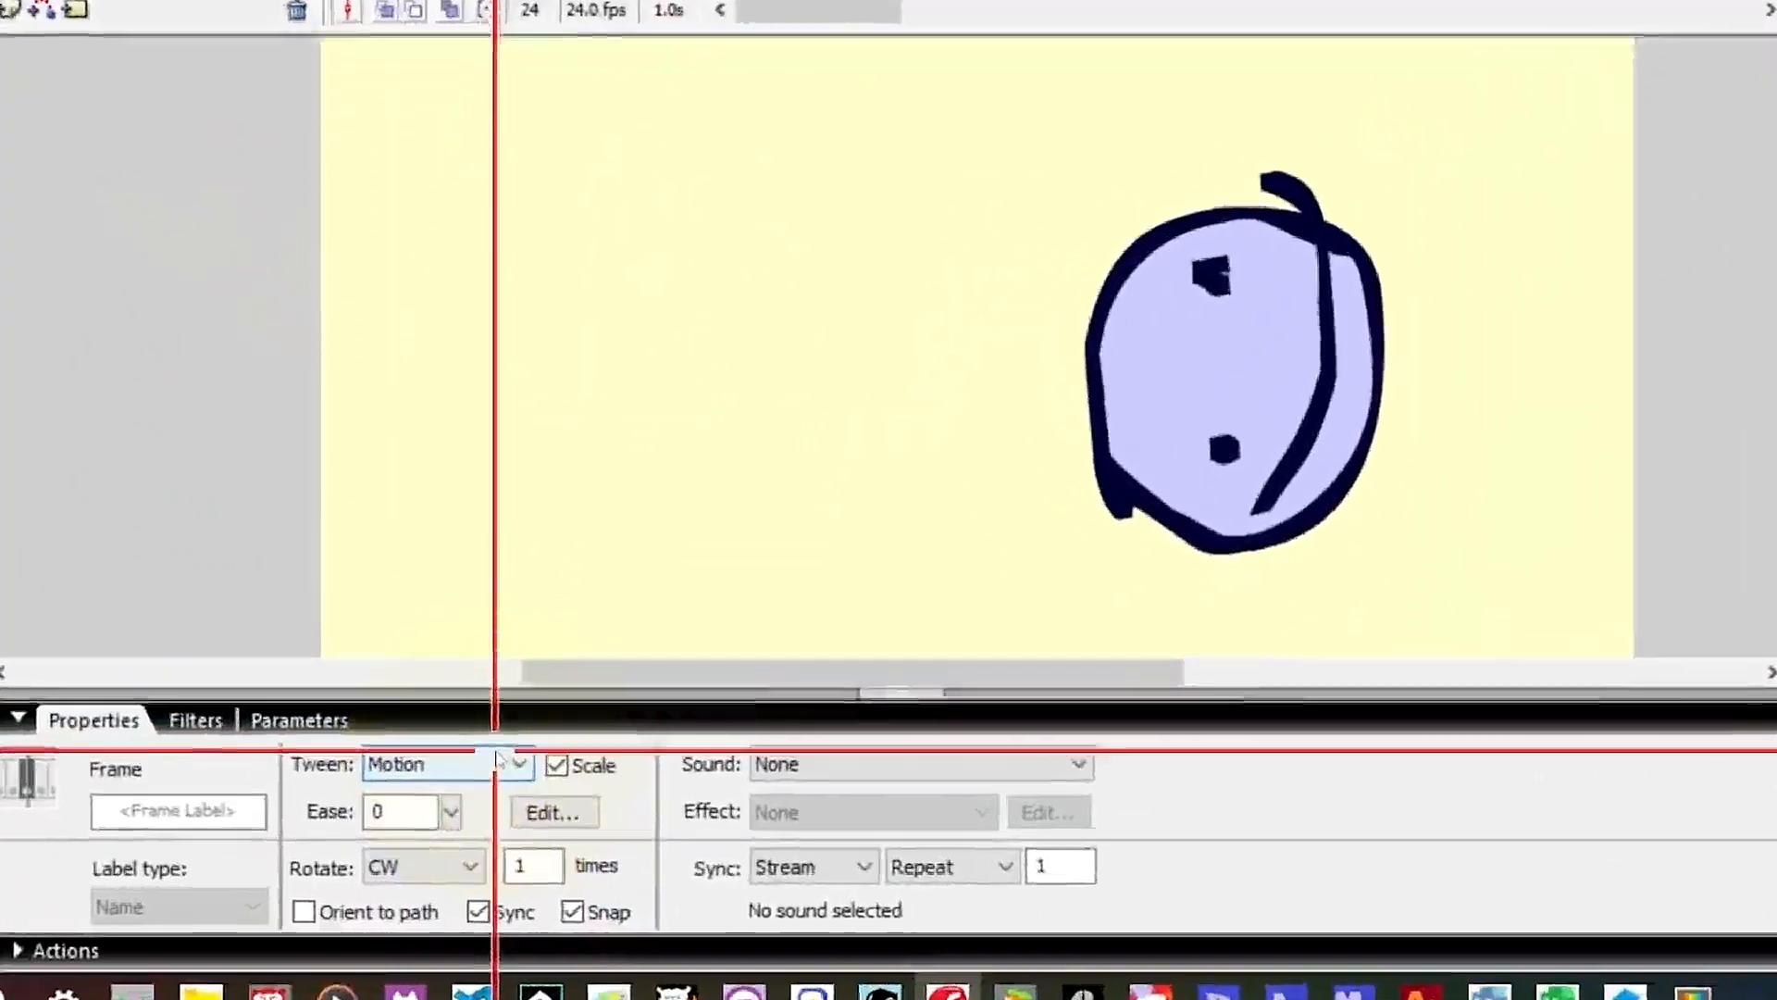
{"action": "left_click", "coordinate": [498, 761]}
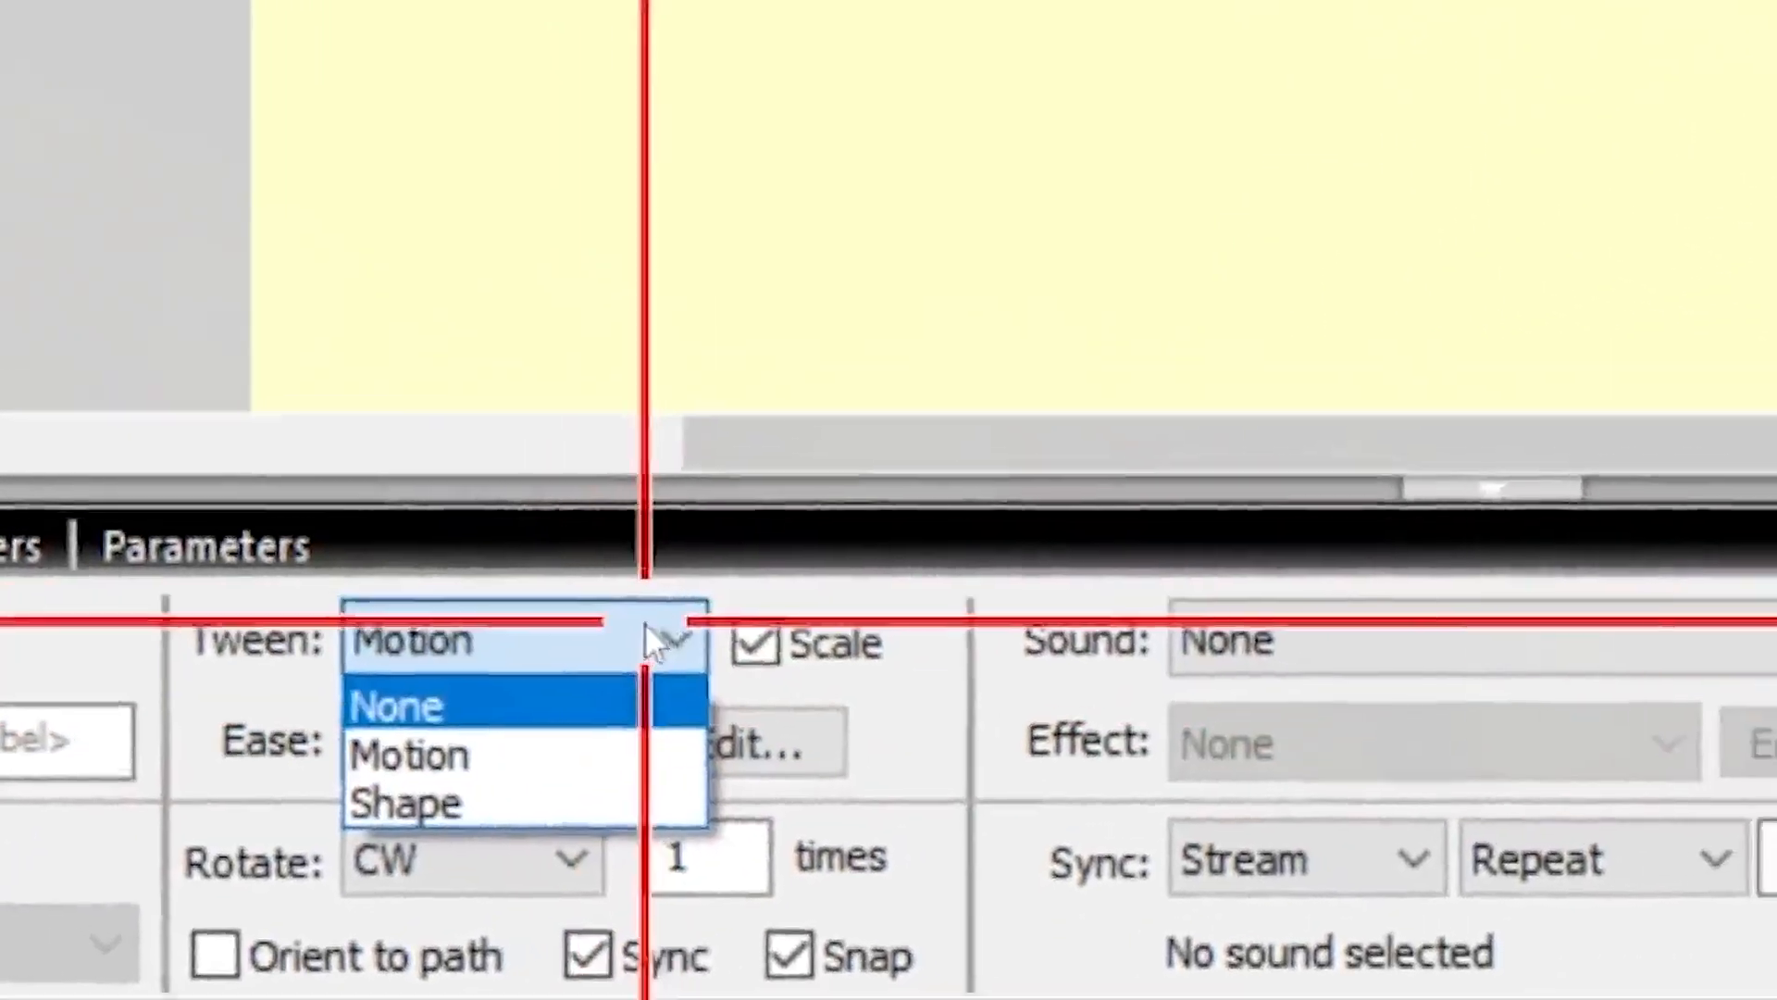
{"action": "left_click", "coordinate": [745, 589]}
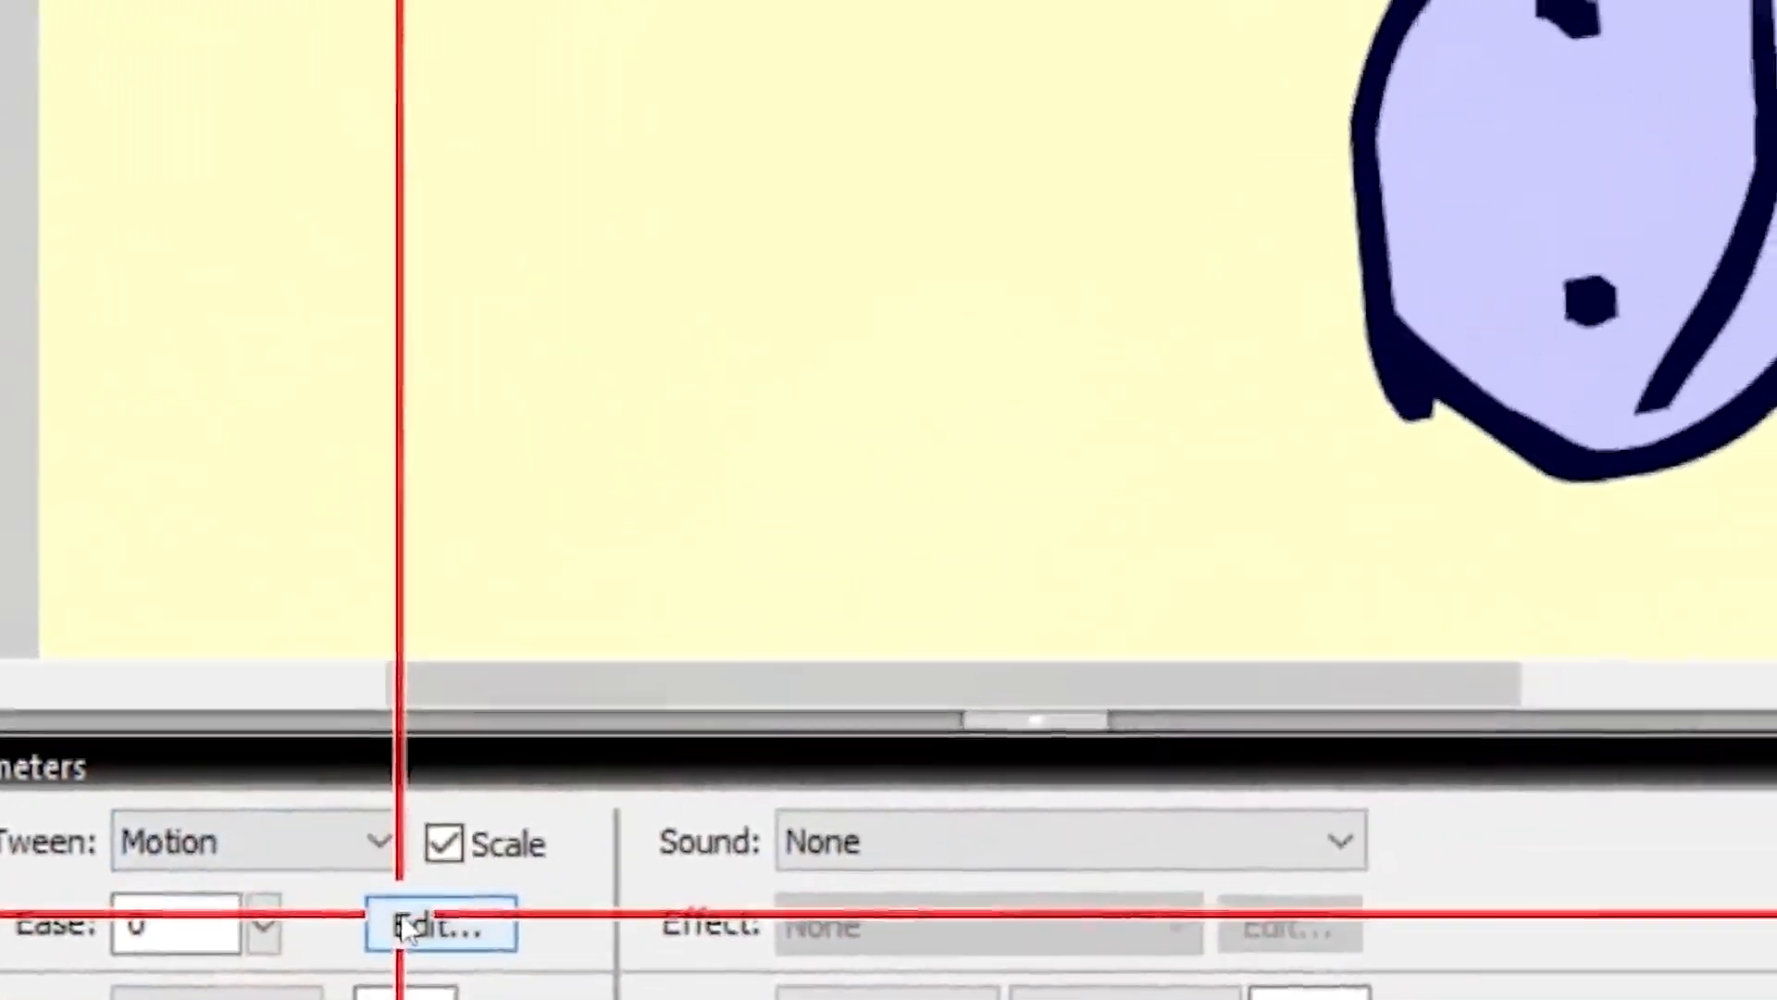
{"action": "left_click", "coordinate": [444, 878]}
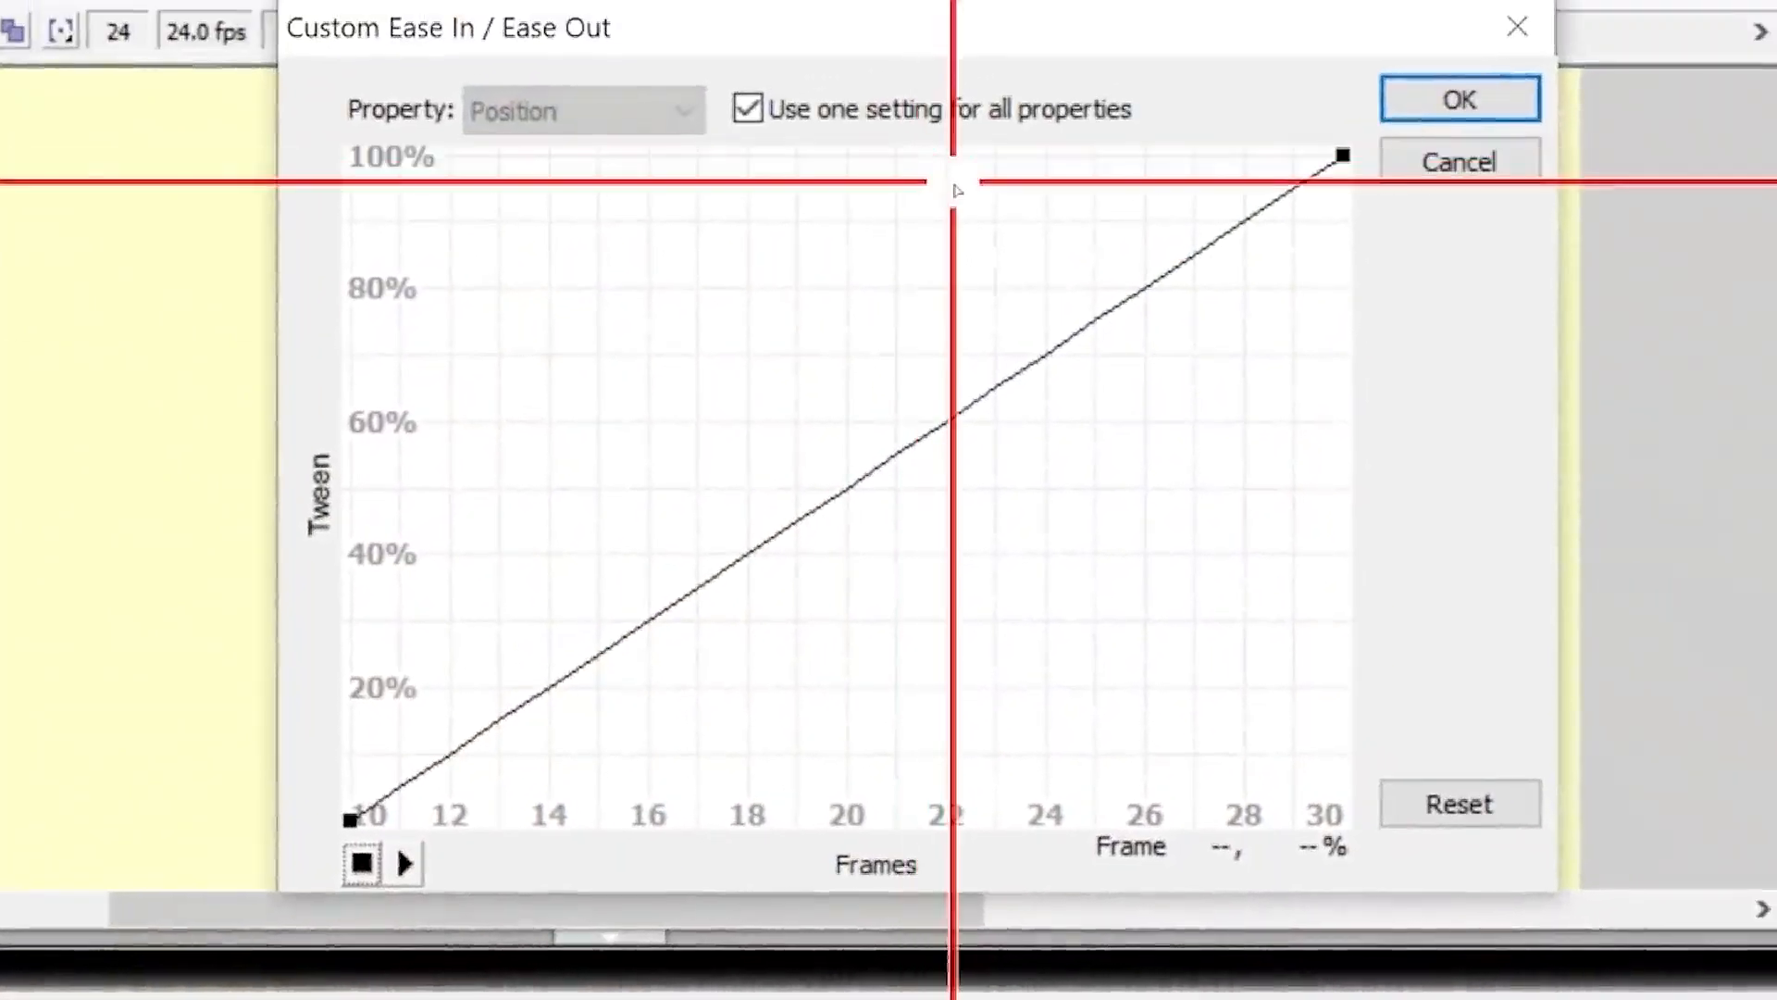
{"action": "left_click", "coordinate": [392, 818]}
{"action": "left_click", "coordinate": [383, 816]}
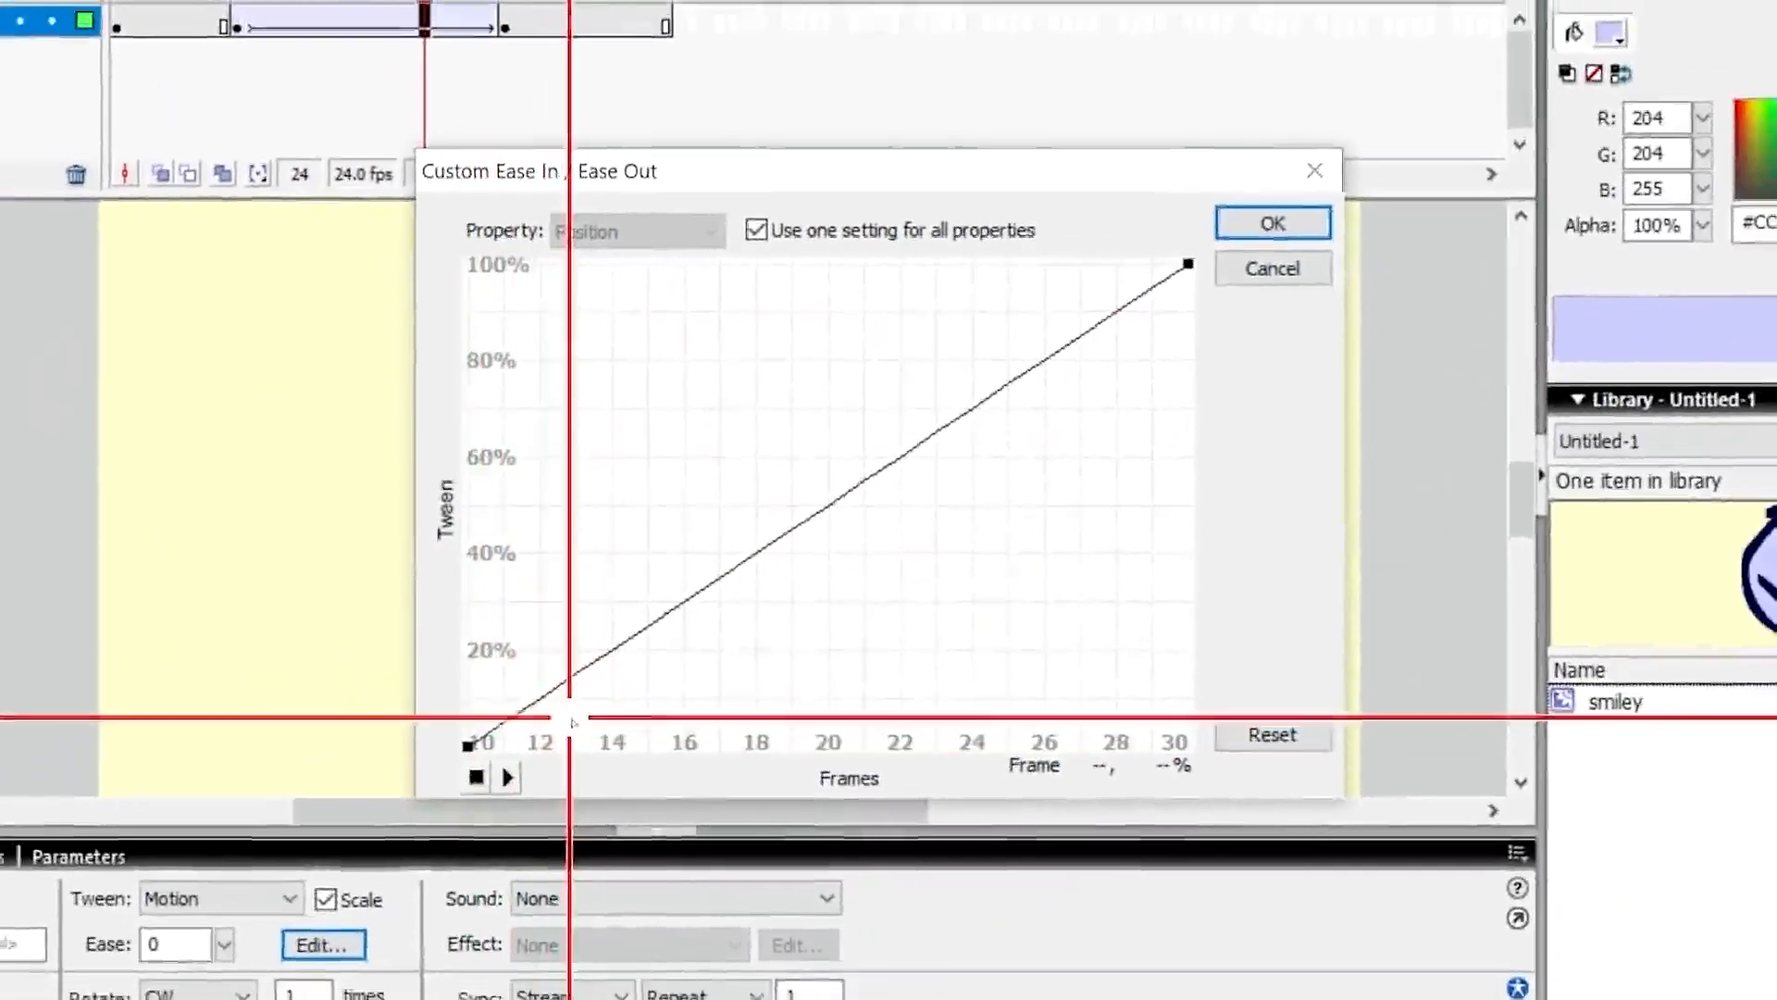
{"action": "left_click", "coordinate": [523, 757]}
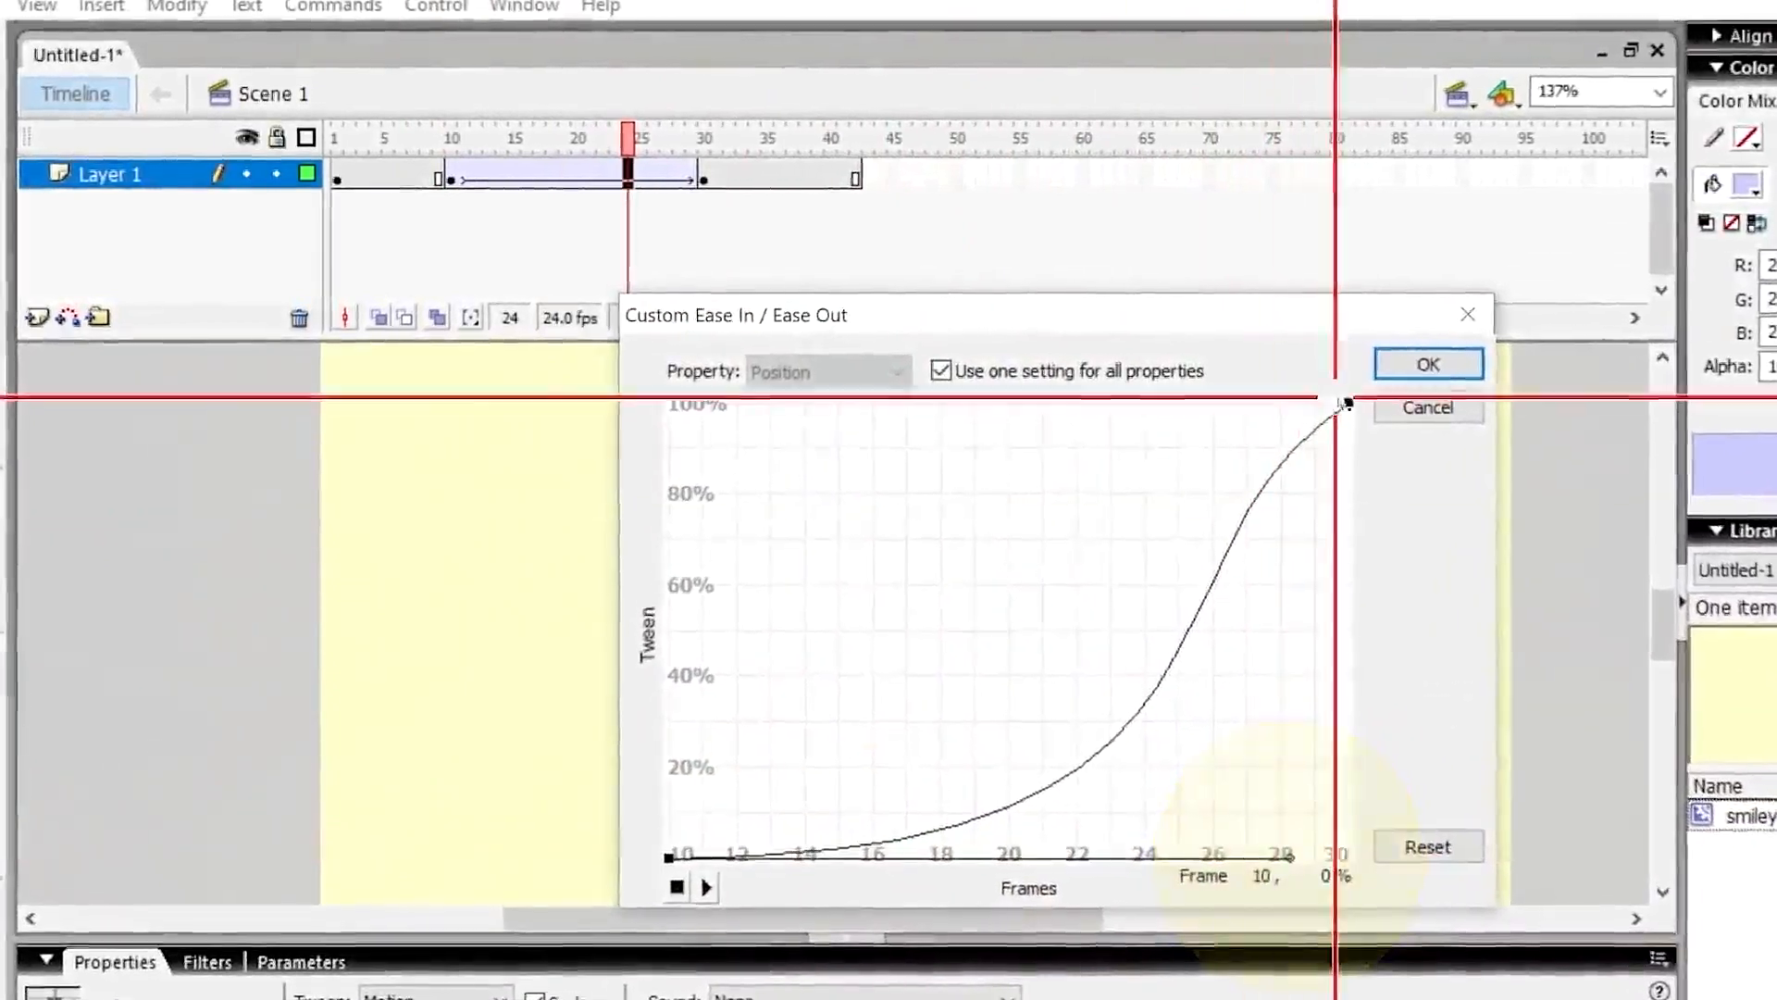
{"action": "left_click_drag", "start_coordinate": [1128, 555], "coordinate": [1330, 745]}
{"action": "left_click", "coordinate": [1471, 371]}
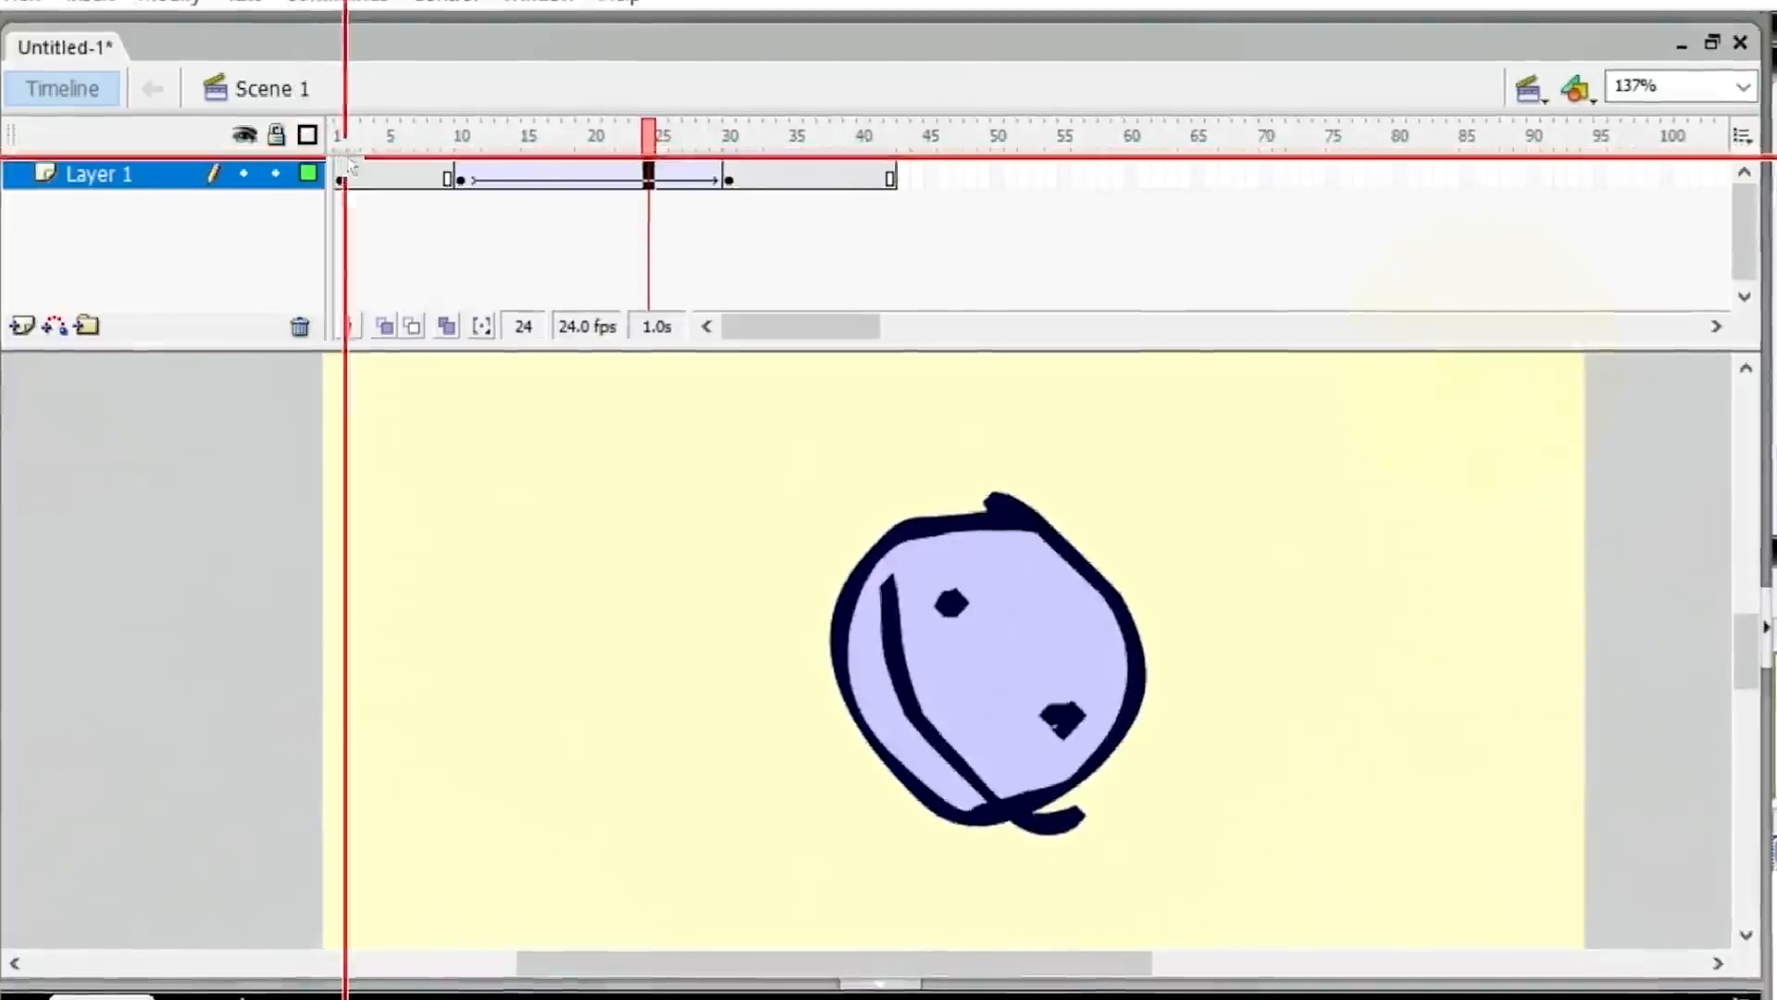
Play the animation from frame 1 to preview the easing.
{"action": "left_click", "coordinate": [375, 136]}
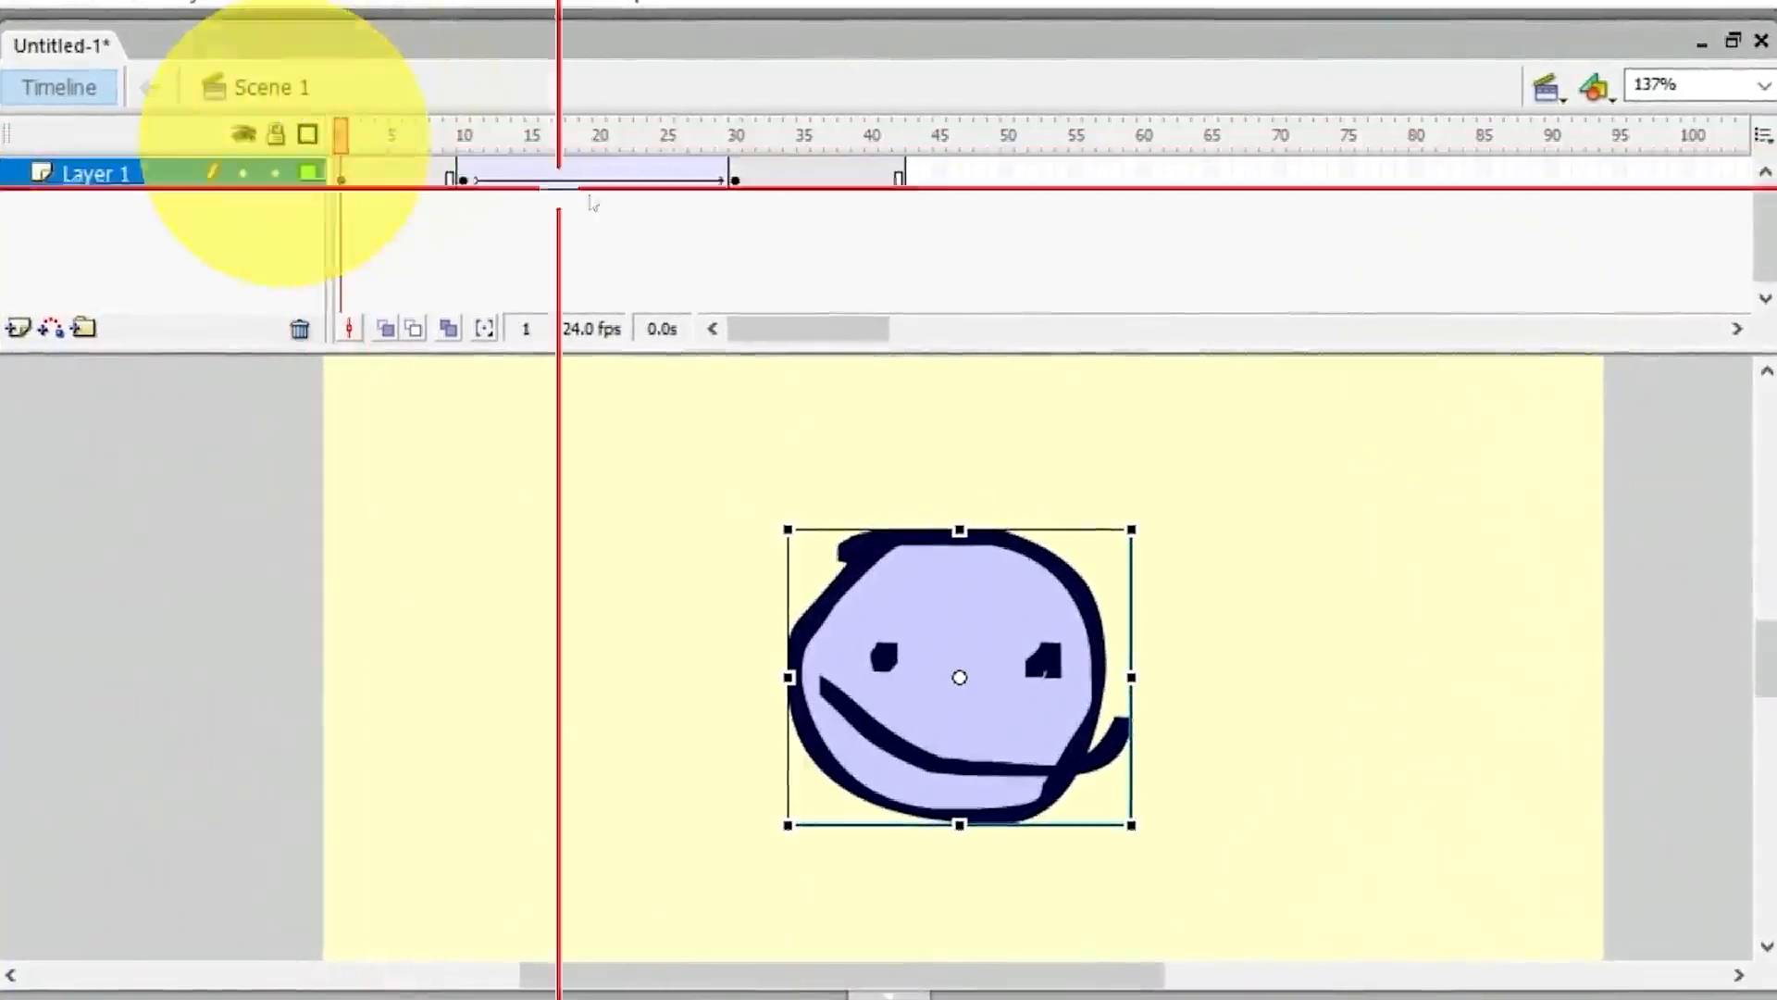
{"action": "key", "text": "Return"}
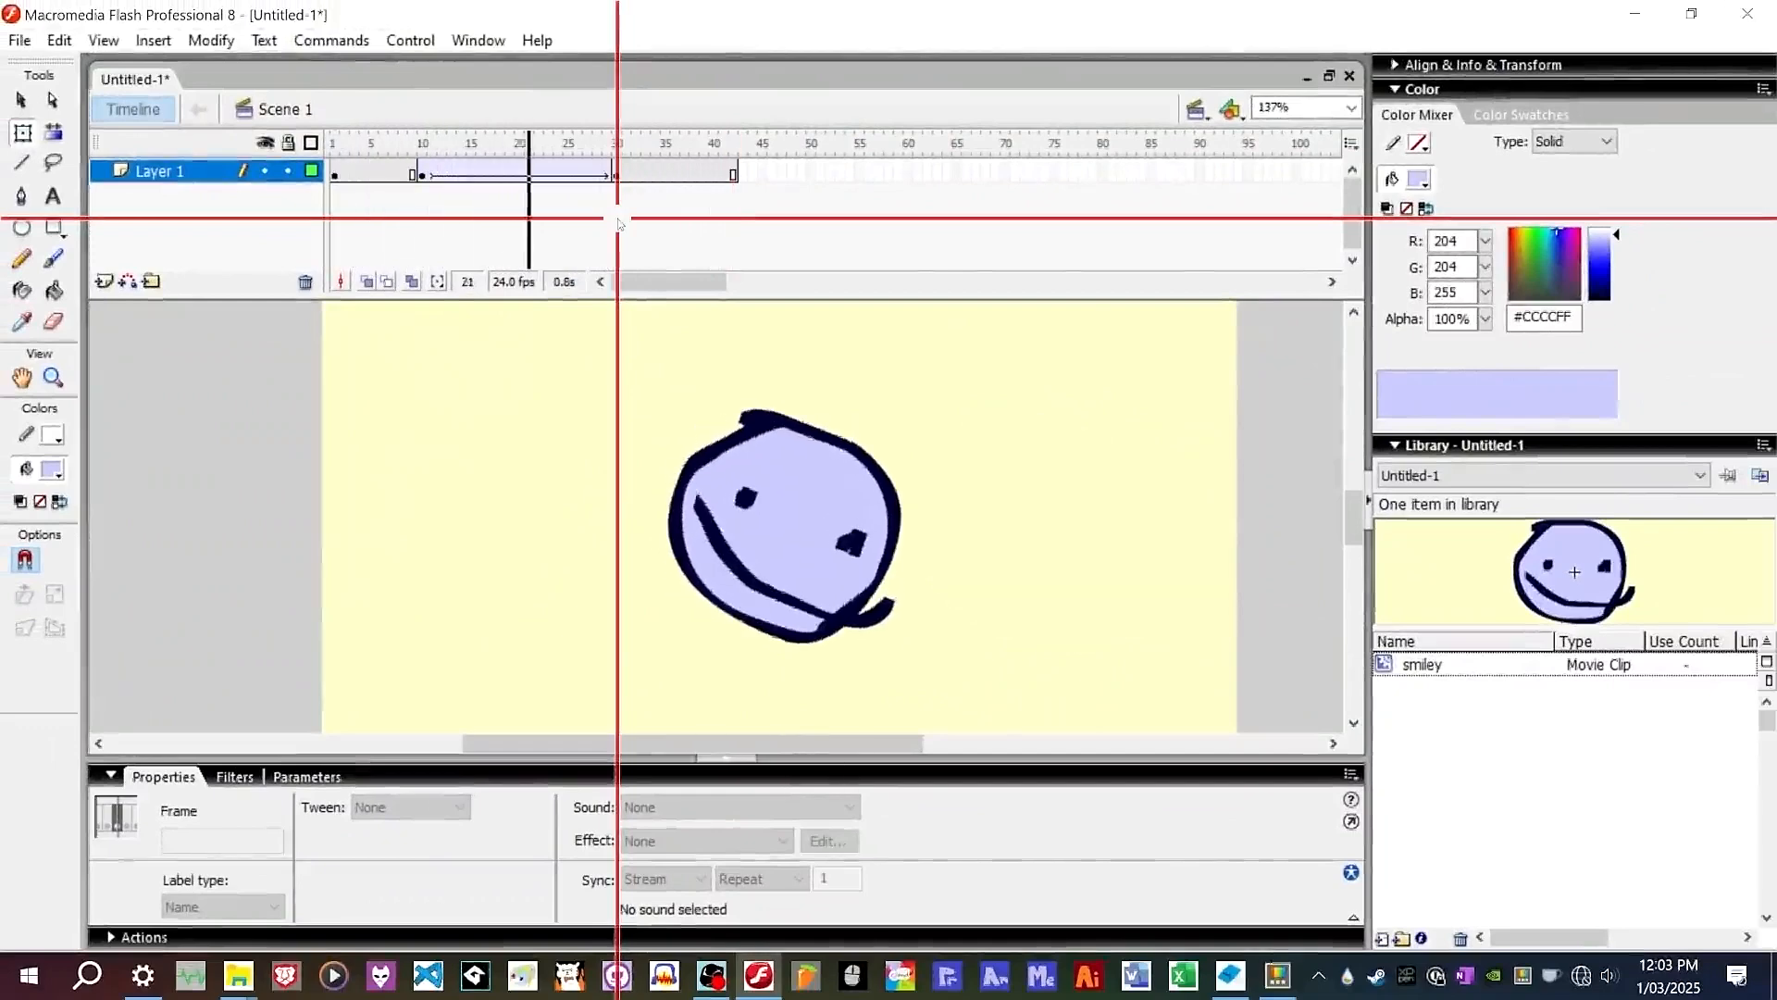
Reopen the custom ease curve and reshape it into an S-shaped ease-in and ease-out, then apply it.
{"action": "left_click", "coordinate": [558, 172]}
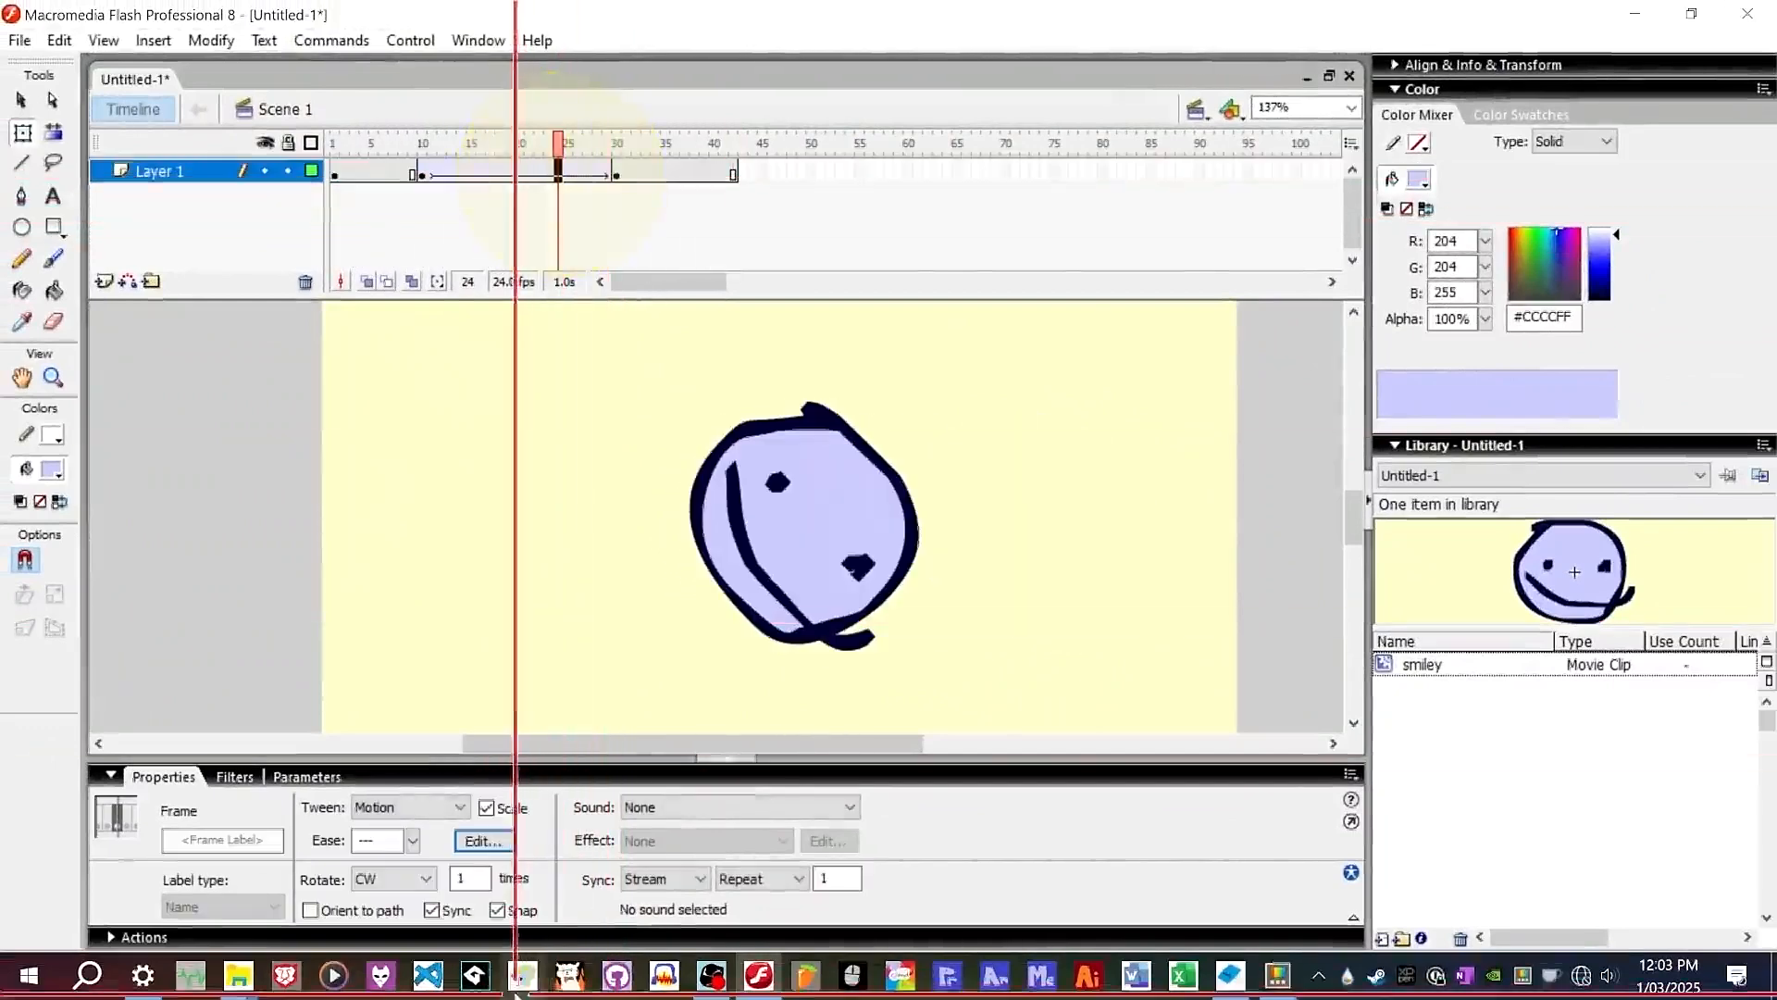
{"action": "left_click", "coordinate": [483, 840]}
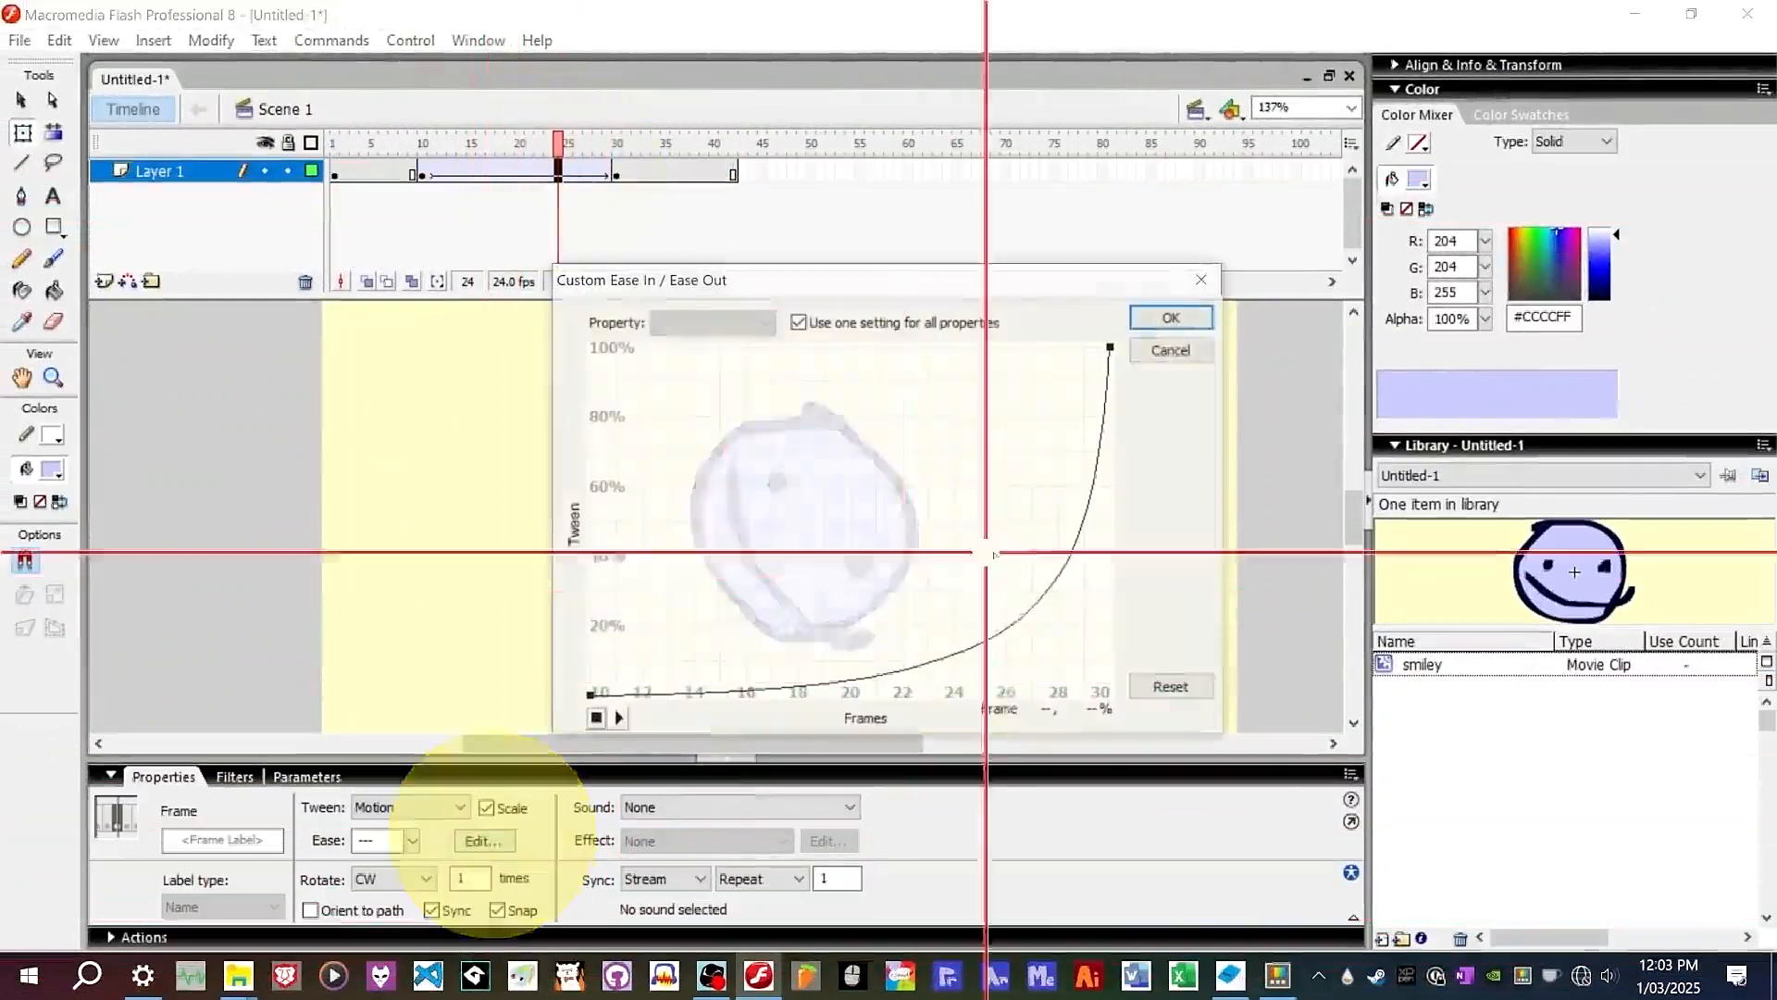
{"action": "left_click", "coordinate": [592, 695]}
{"action": "left_click_drag", "start_coordinate": [1065, 698], "coordinate": [896, 696]}
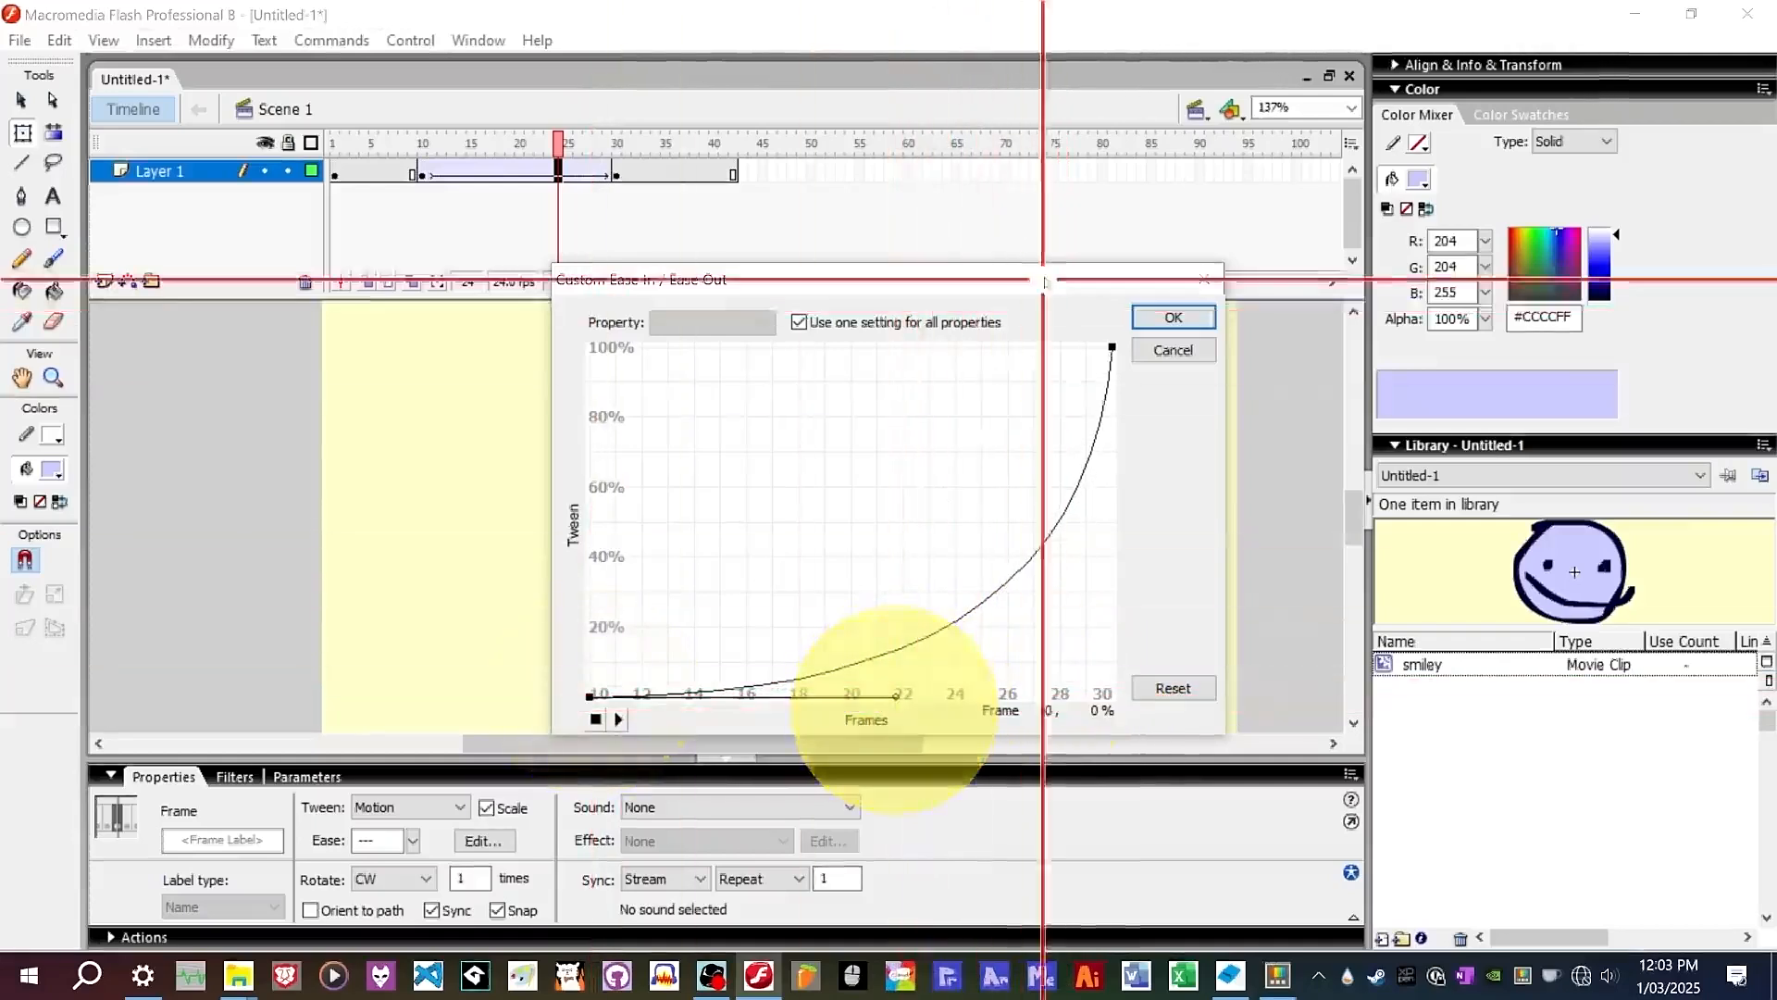
{"action": "left_click", "coordinate": [1110, 346]}
{"action": "left_click_drag", "start_coordinate": [1101, 596], "coordinate": [799, 347]}
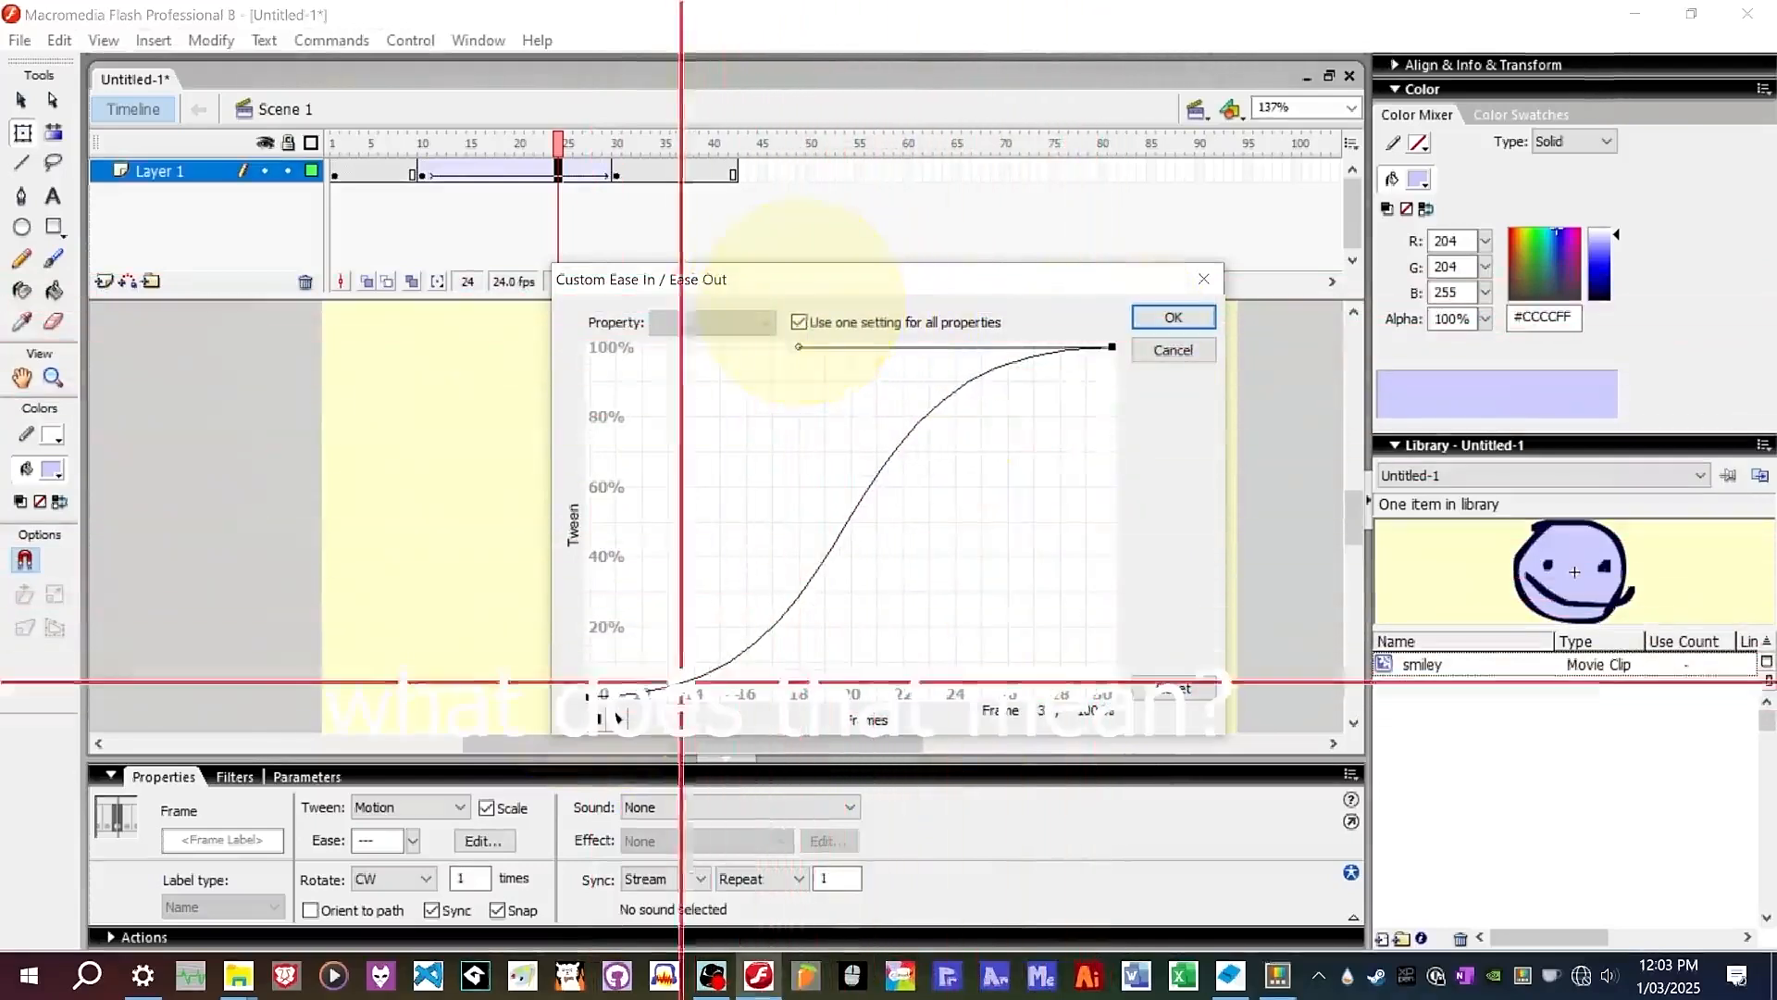
{"action": "left_click", "coordinate": [584, 698]}
{"action": "left_click_drag", "start_coordinate": [898, 702], "coordinate": [952, 705]}
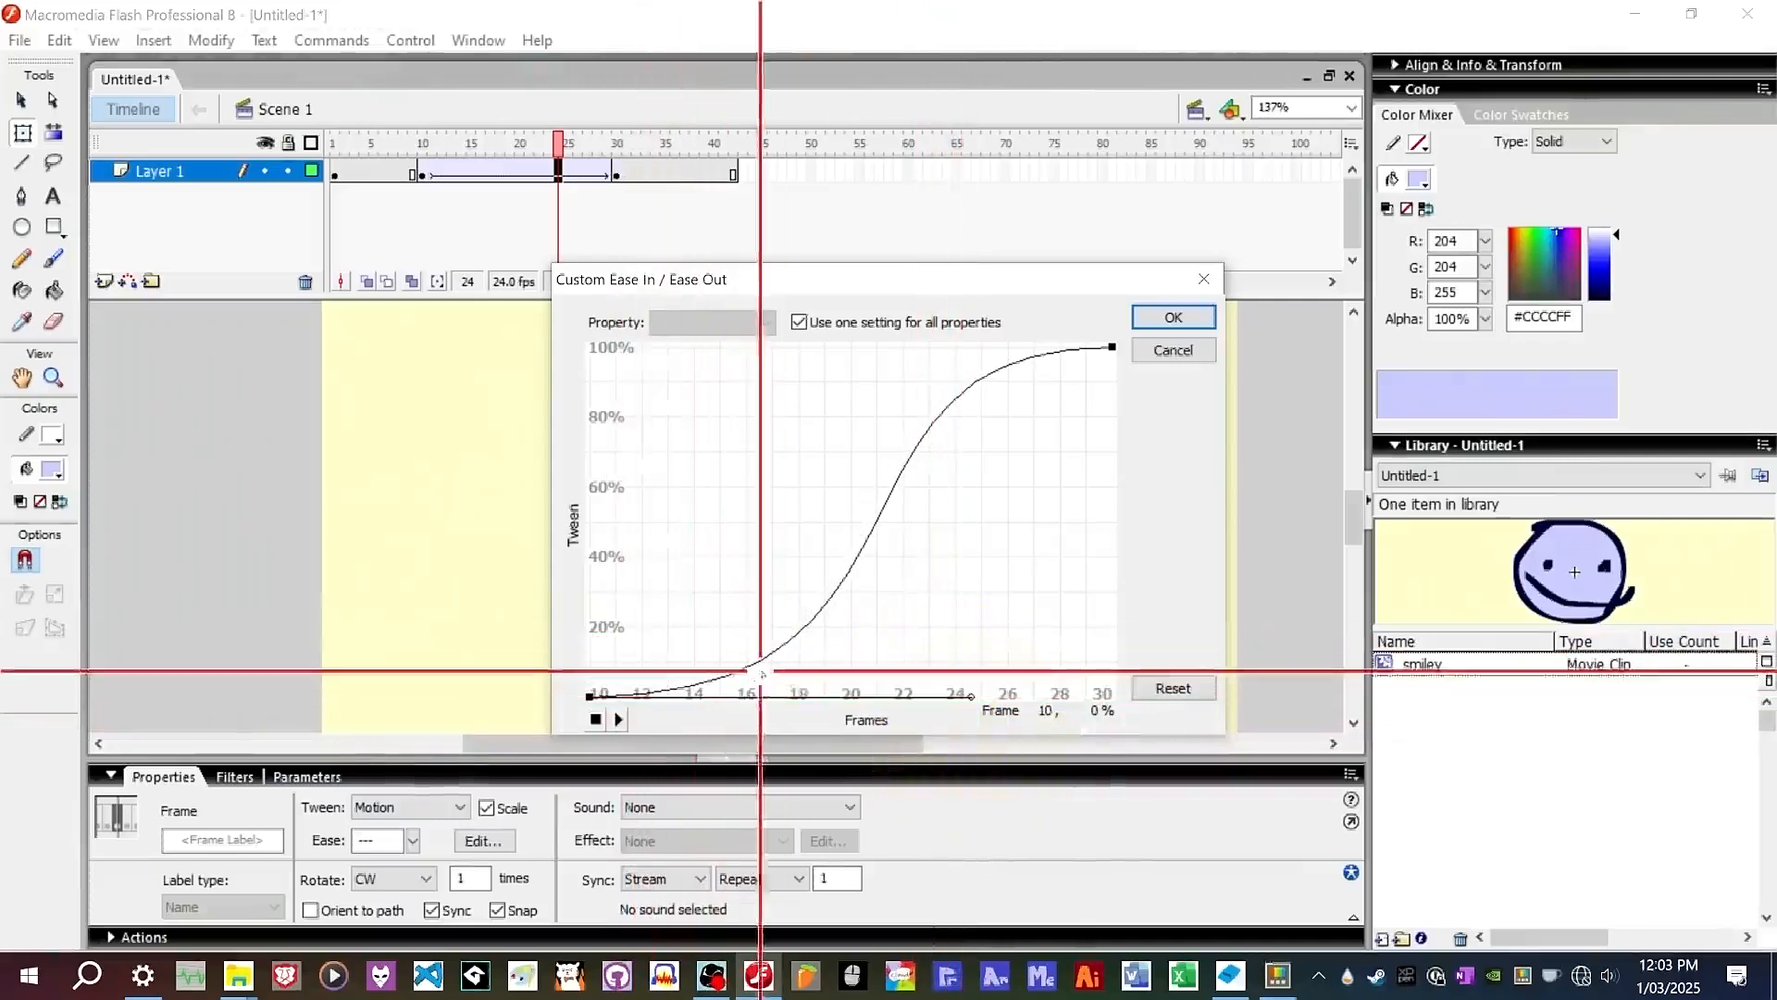
{"action": "left_click", "coordinate": [930, 421]}
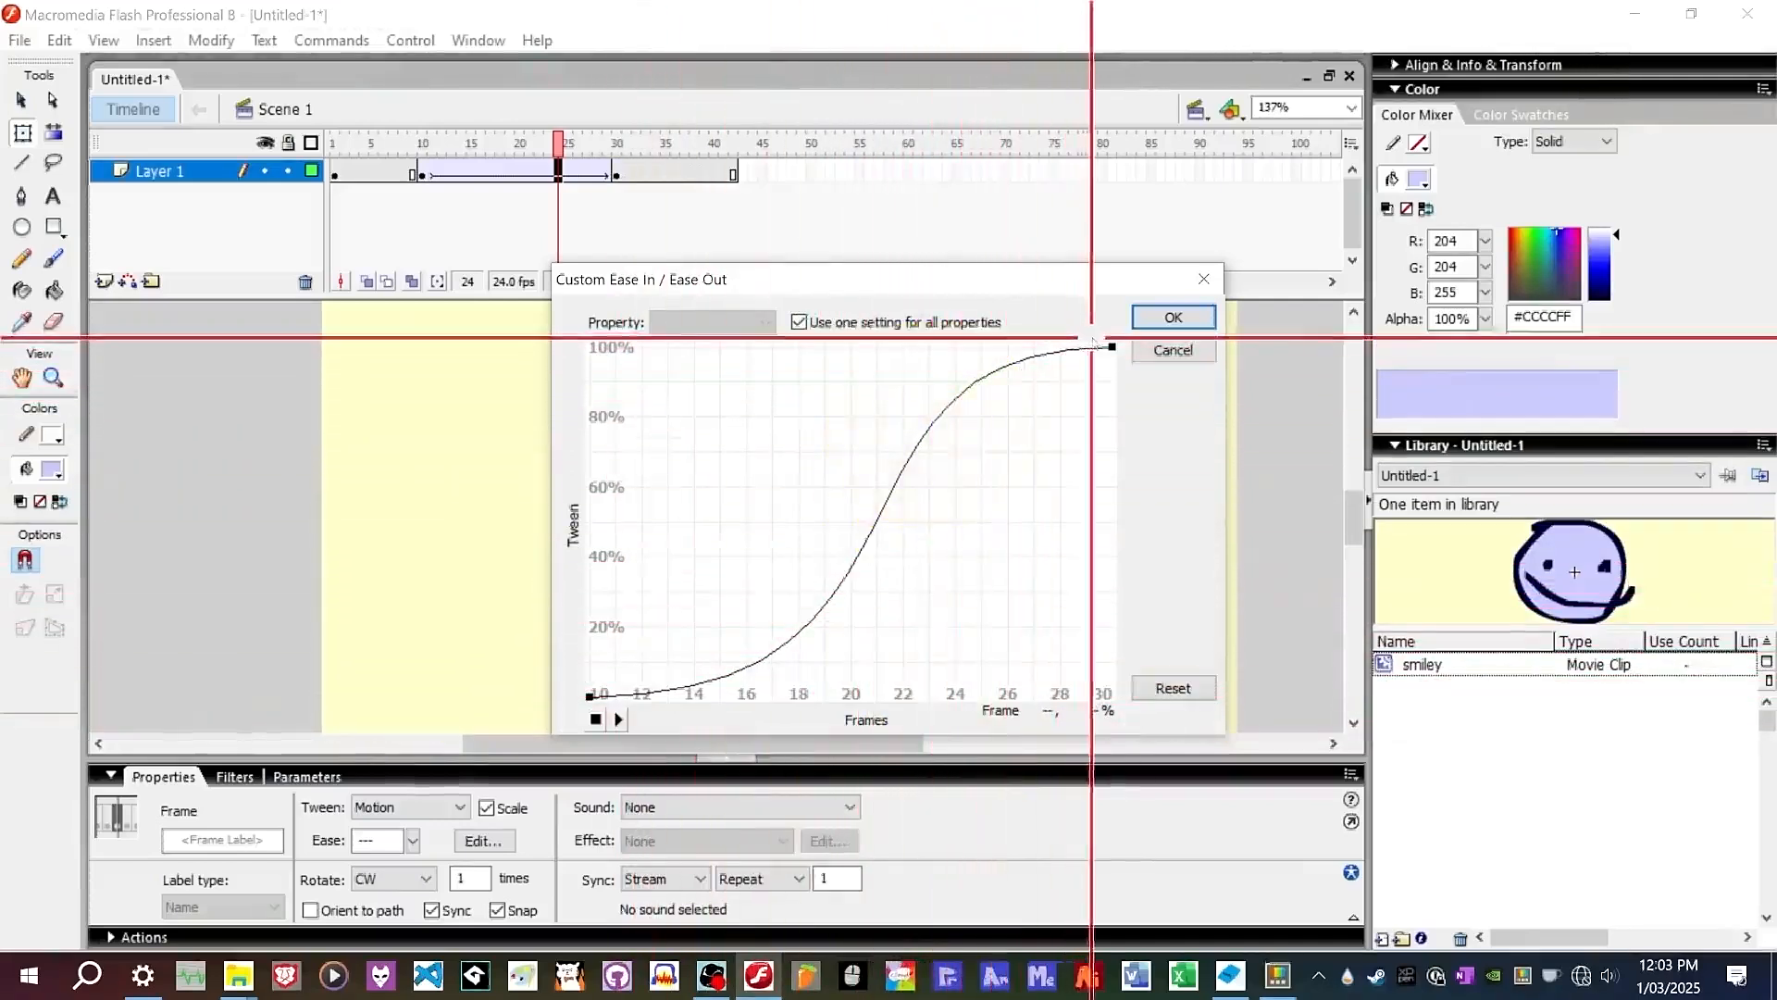
{"action": "left_click", "coordinate": [1172, 317]}
Move the tween's end keyframe from frame 30 to about frame 55 and play from frame 1.
{"action": "left_click", "coordinate": [348, 154]}
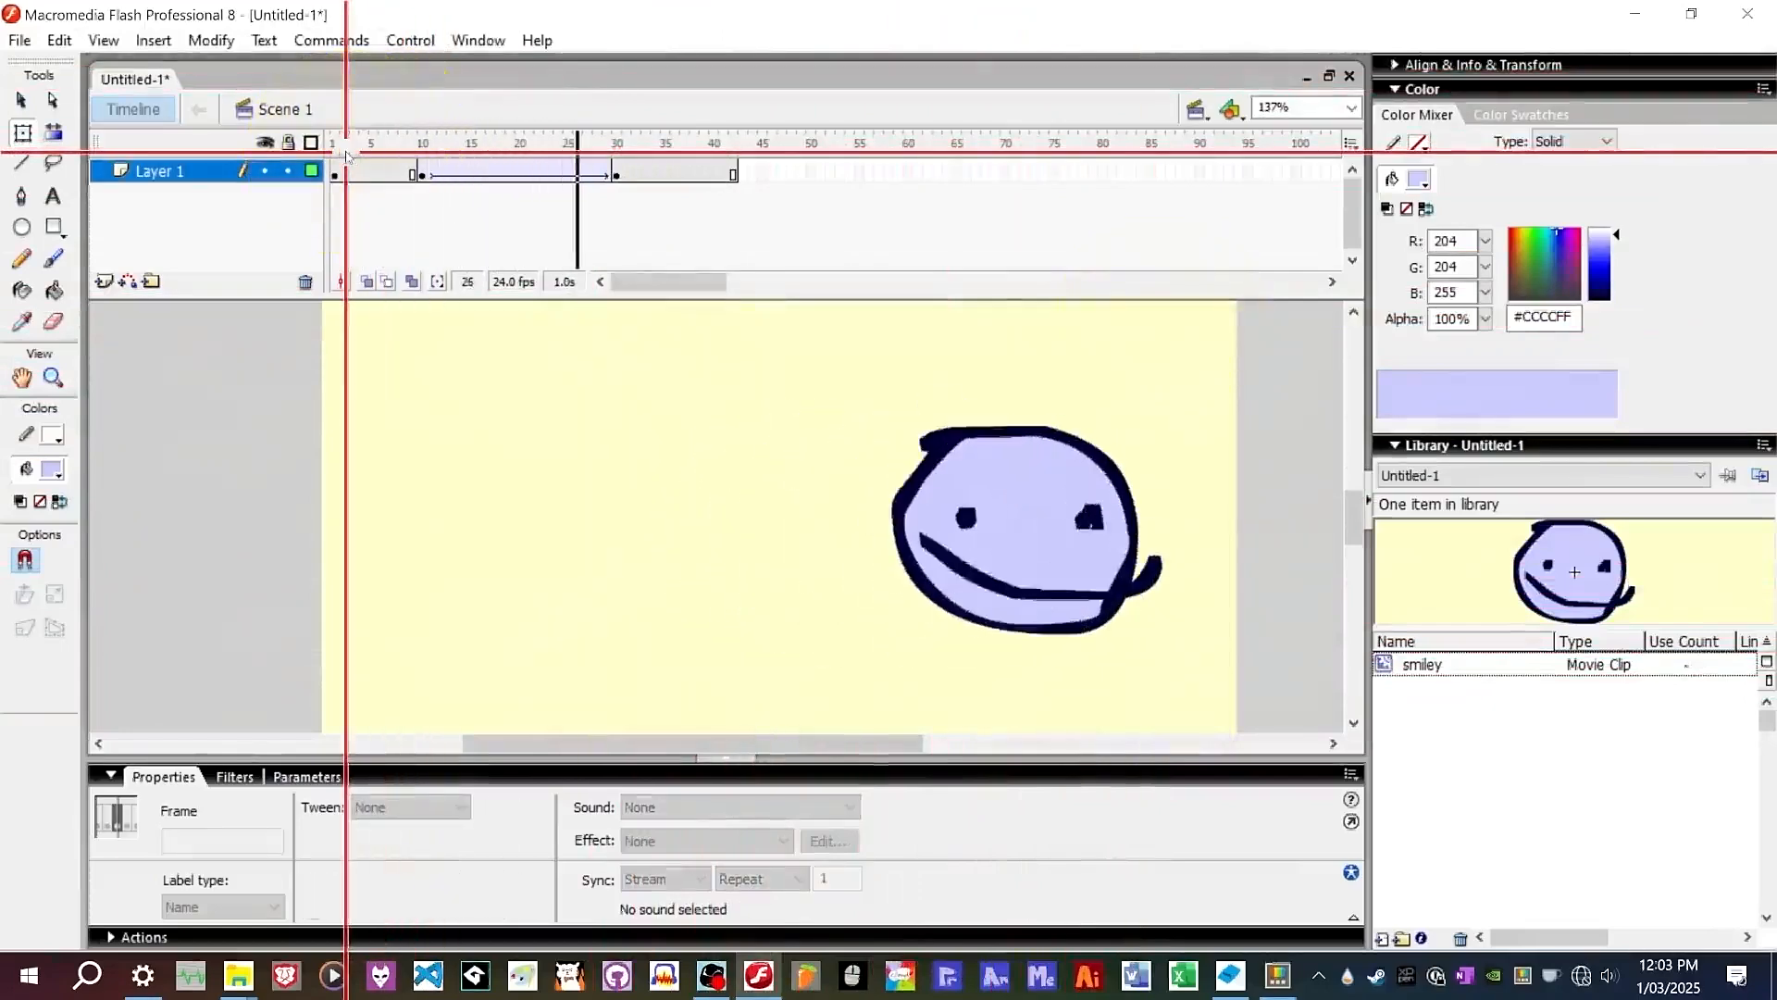
{"action": "left_click_drag", "start_coordinate": [615, 174], "coordinate": [734, 174]}
{"action": "left_click_drag", "start_coordinate": [619, 174], "coordinate": [880, 174]}
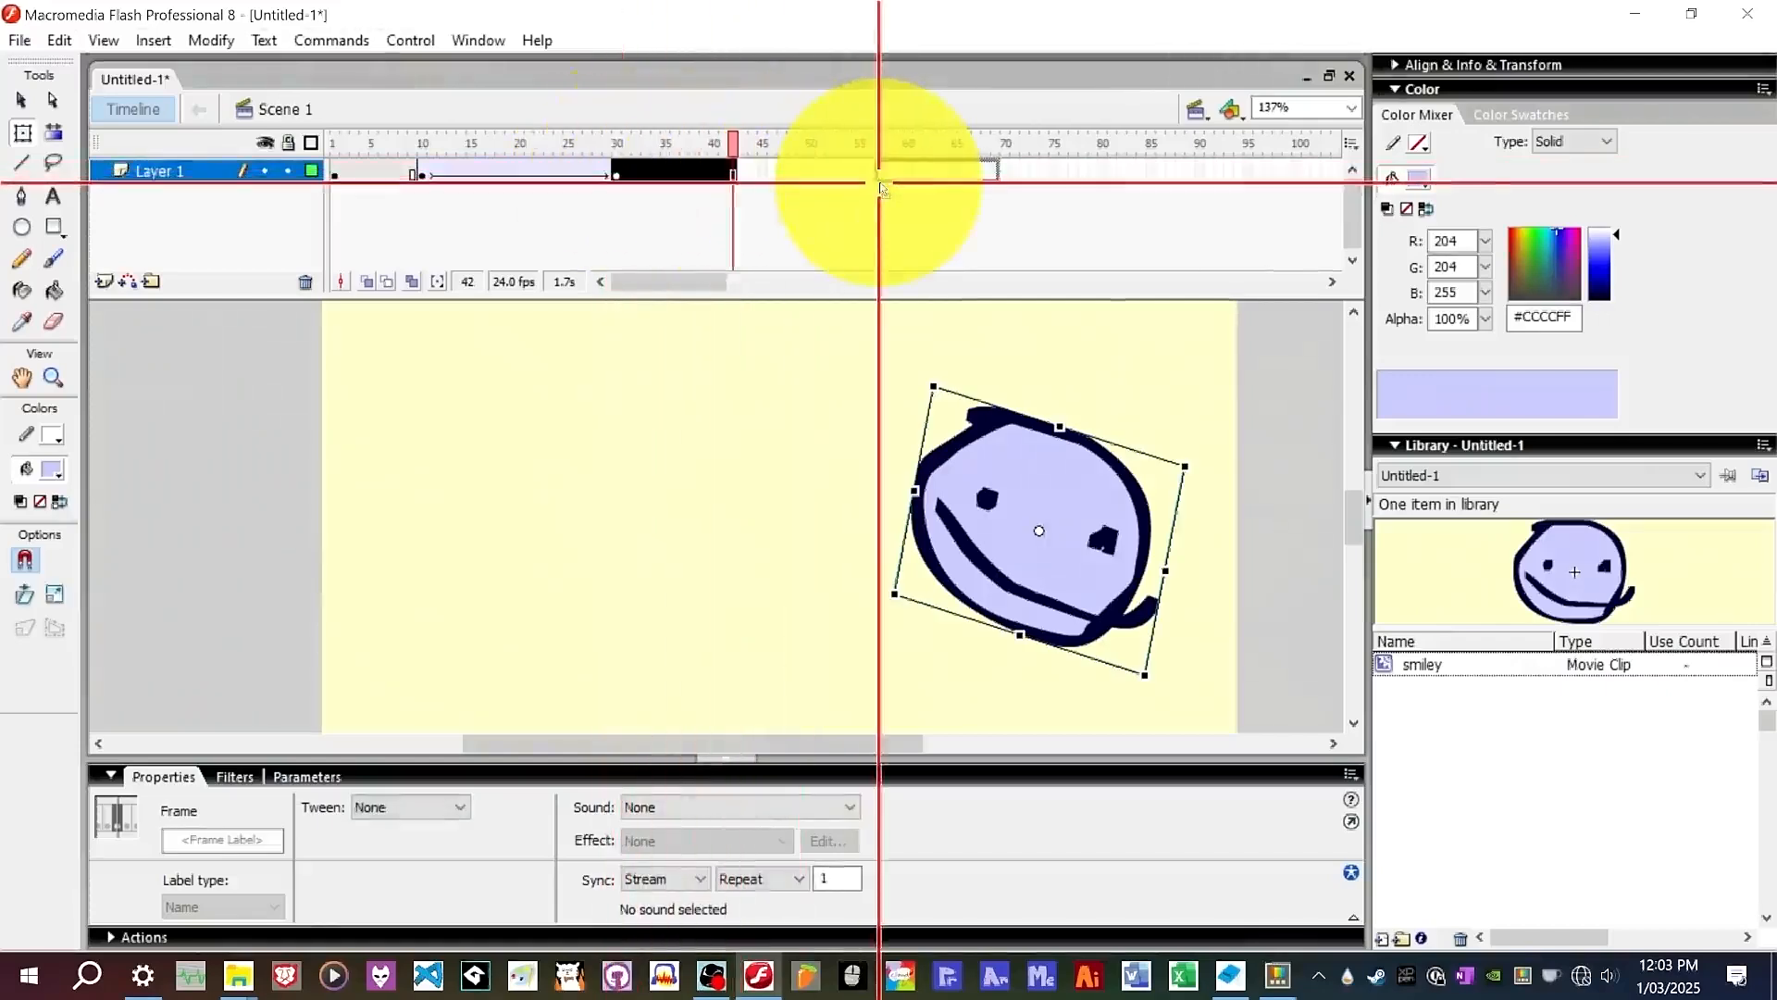
{"action": "left_click", "coordinate": [333, 141]}
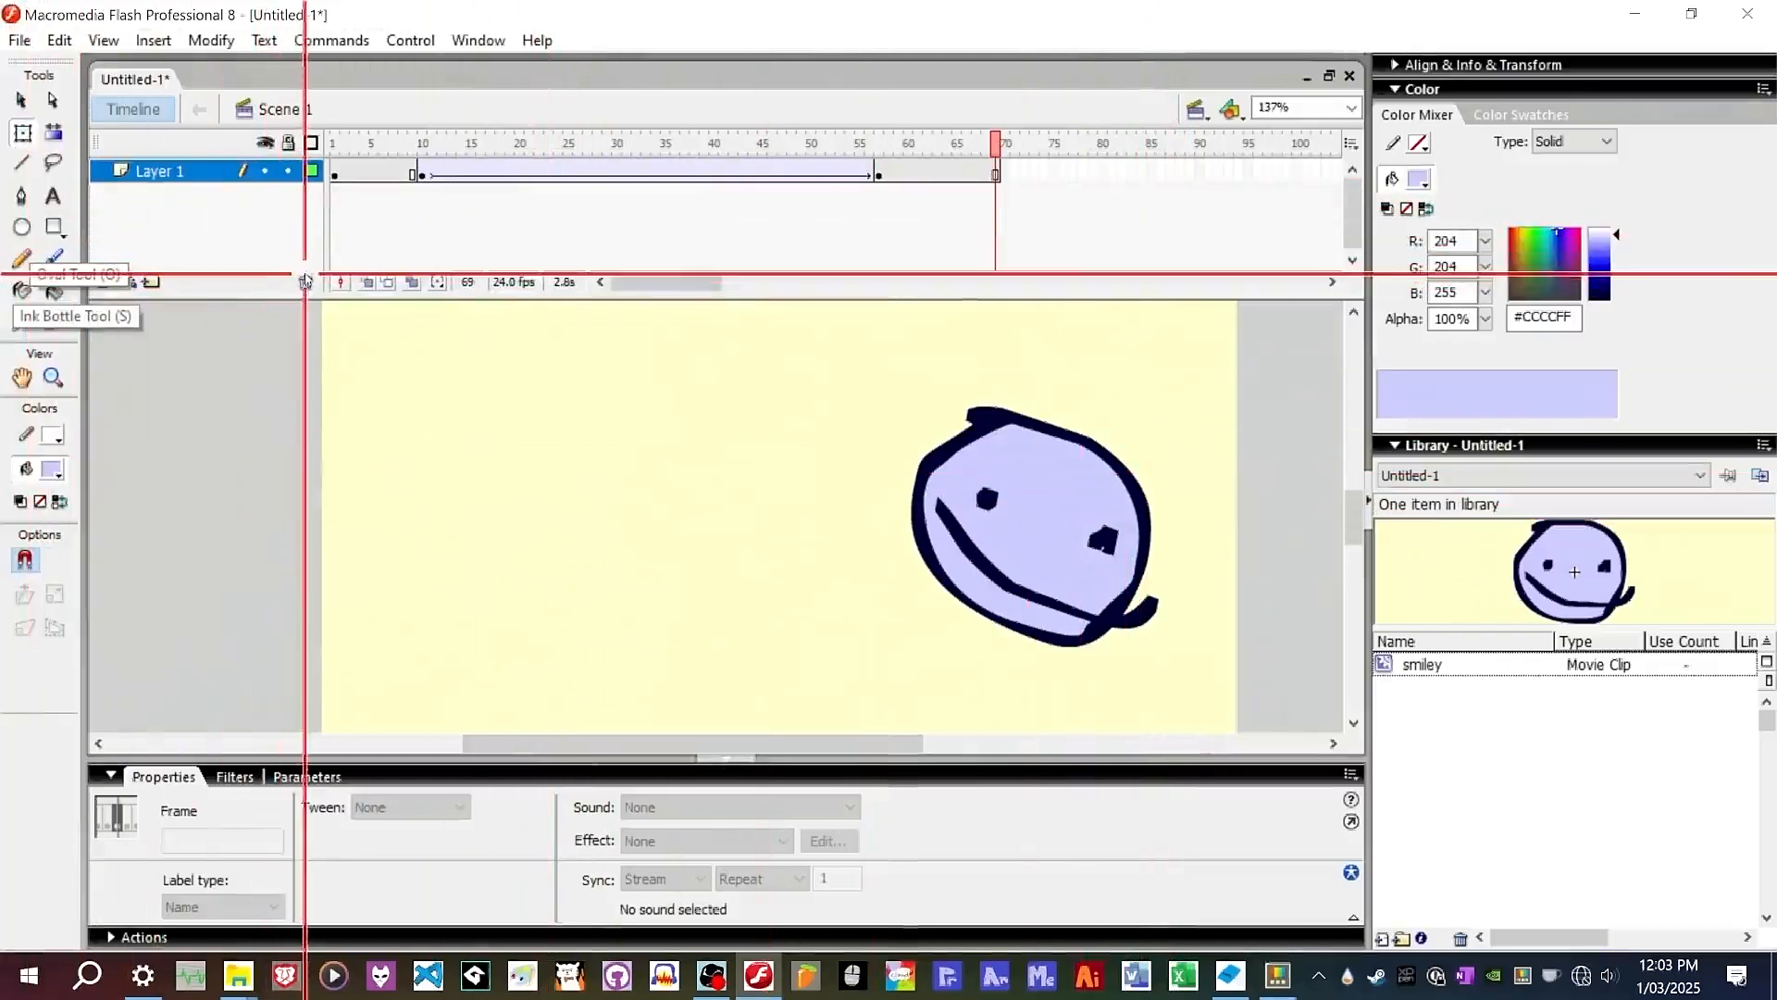
Add a new layer and rename it "layer 3".
{"action": "left_click", "coordinate": [222, 418]}
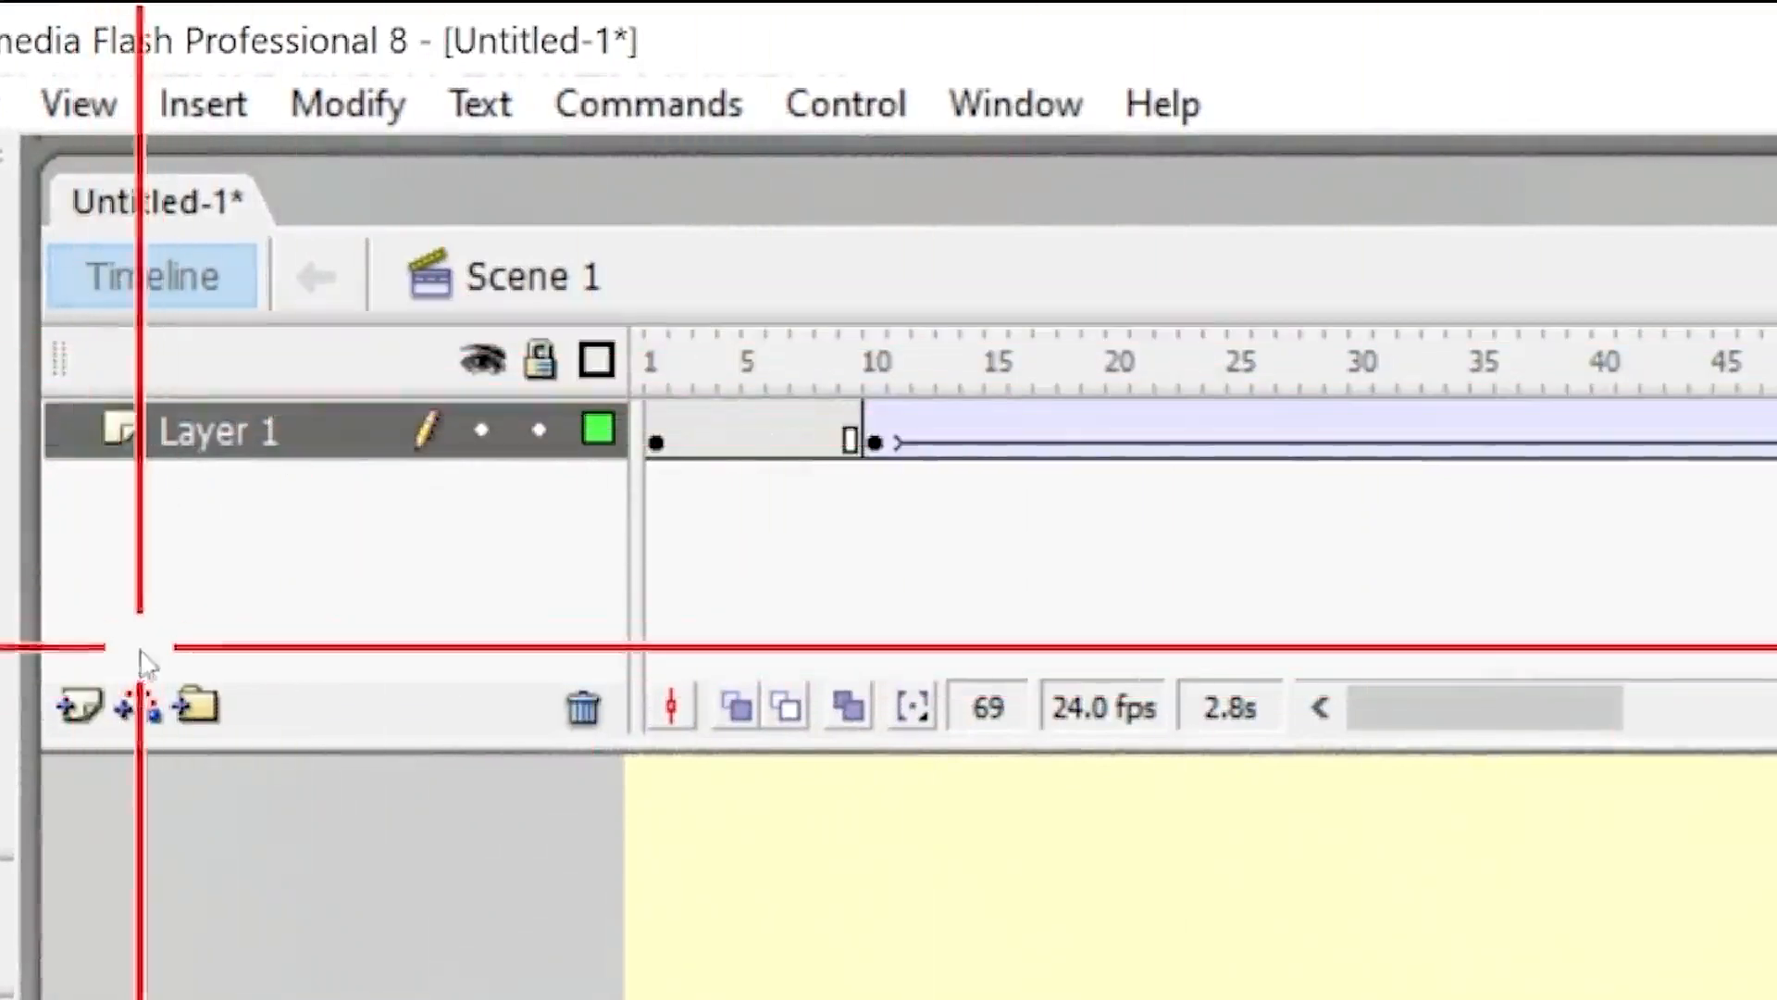
{"action": "left_click", "coordinate": [78, 705]}
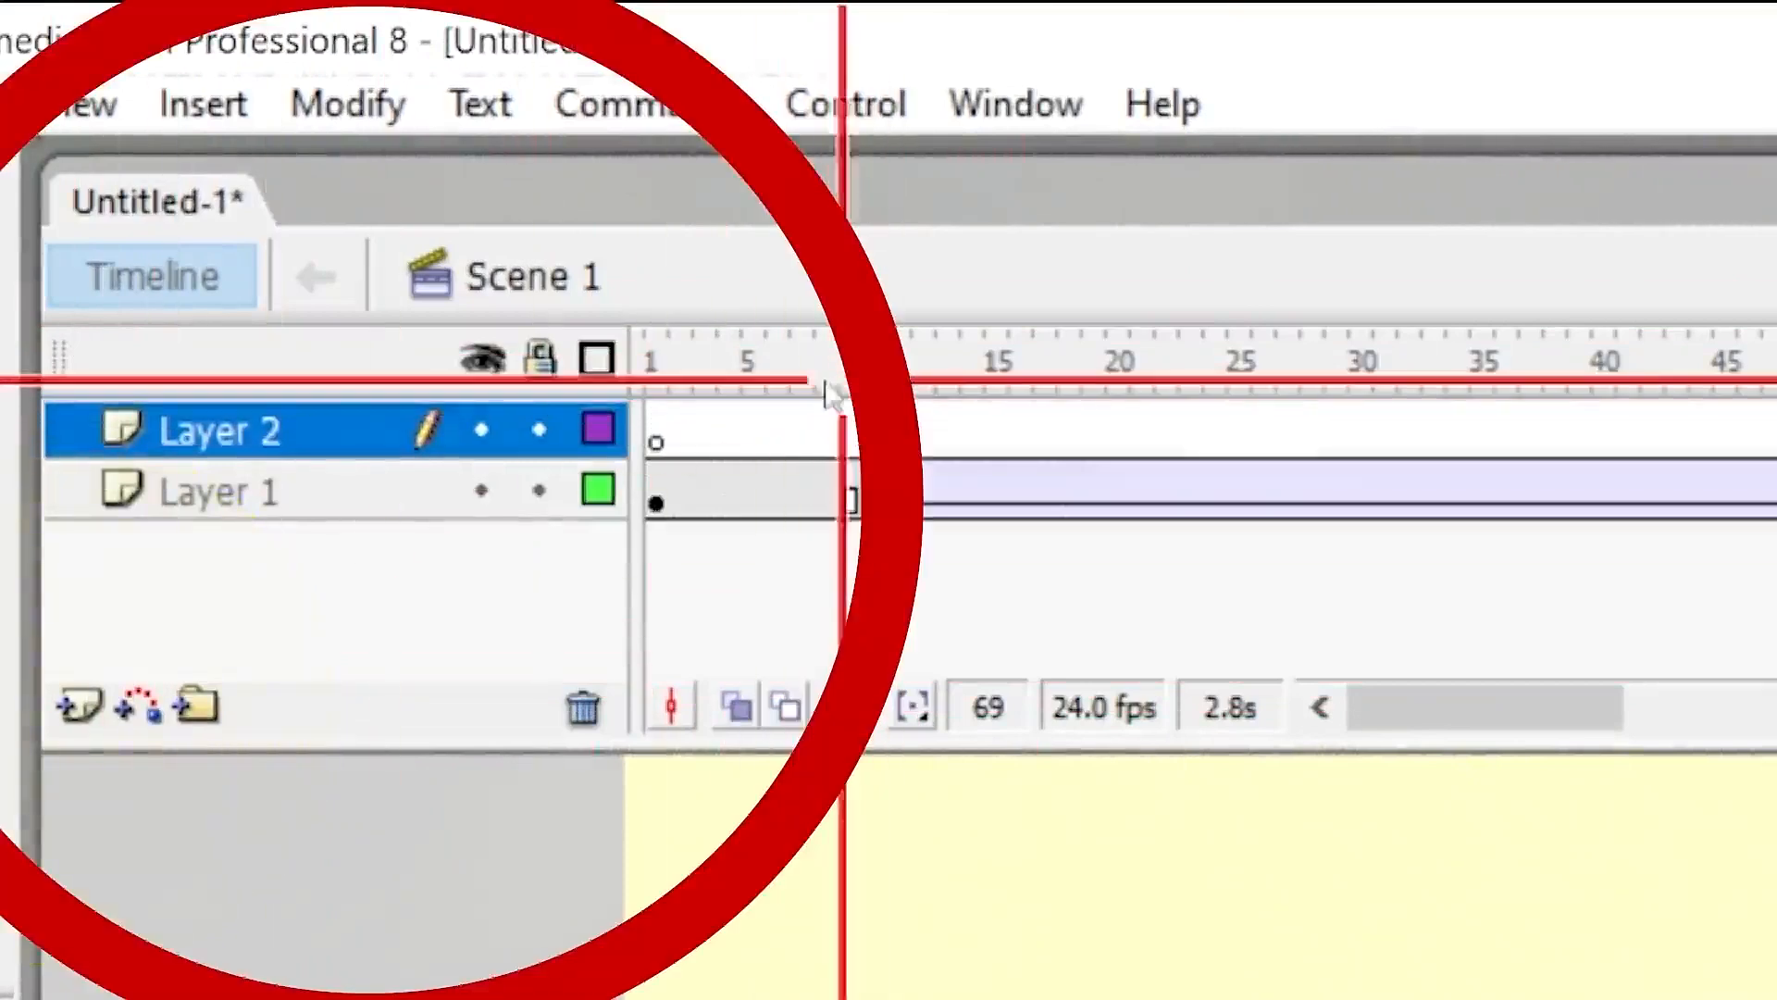
{"action": "double_click", "coordinate": [260, 432]}
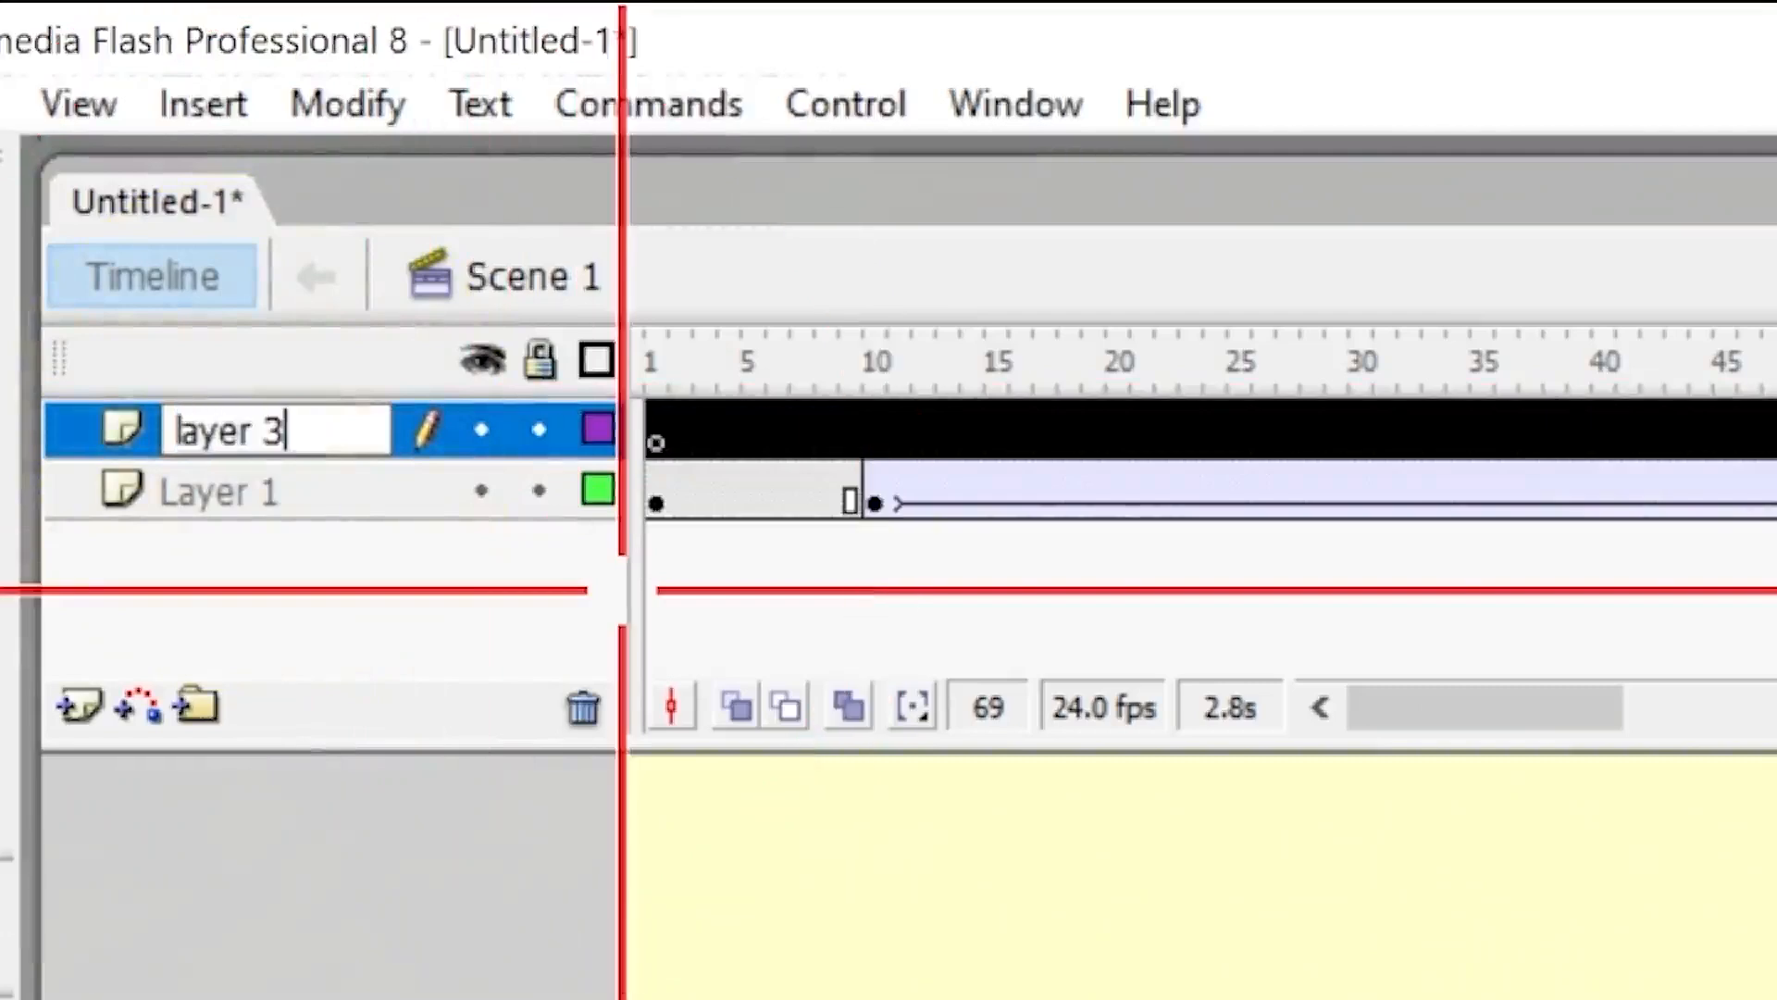
{"action": "key", "text": "Return"}
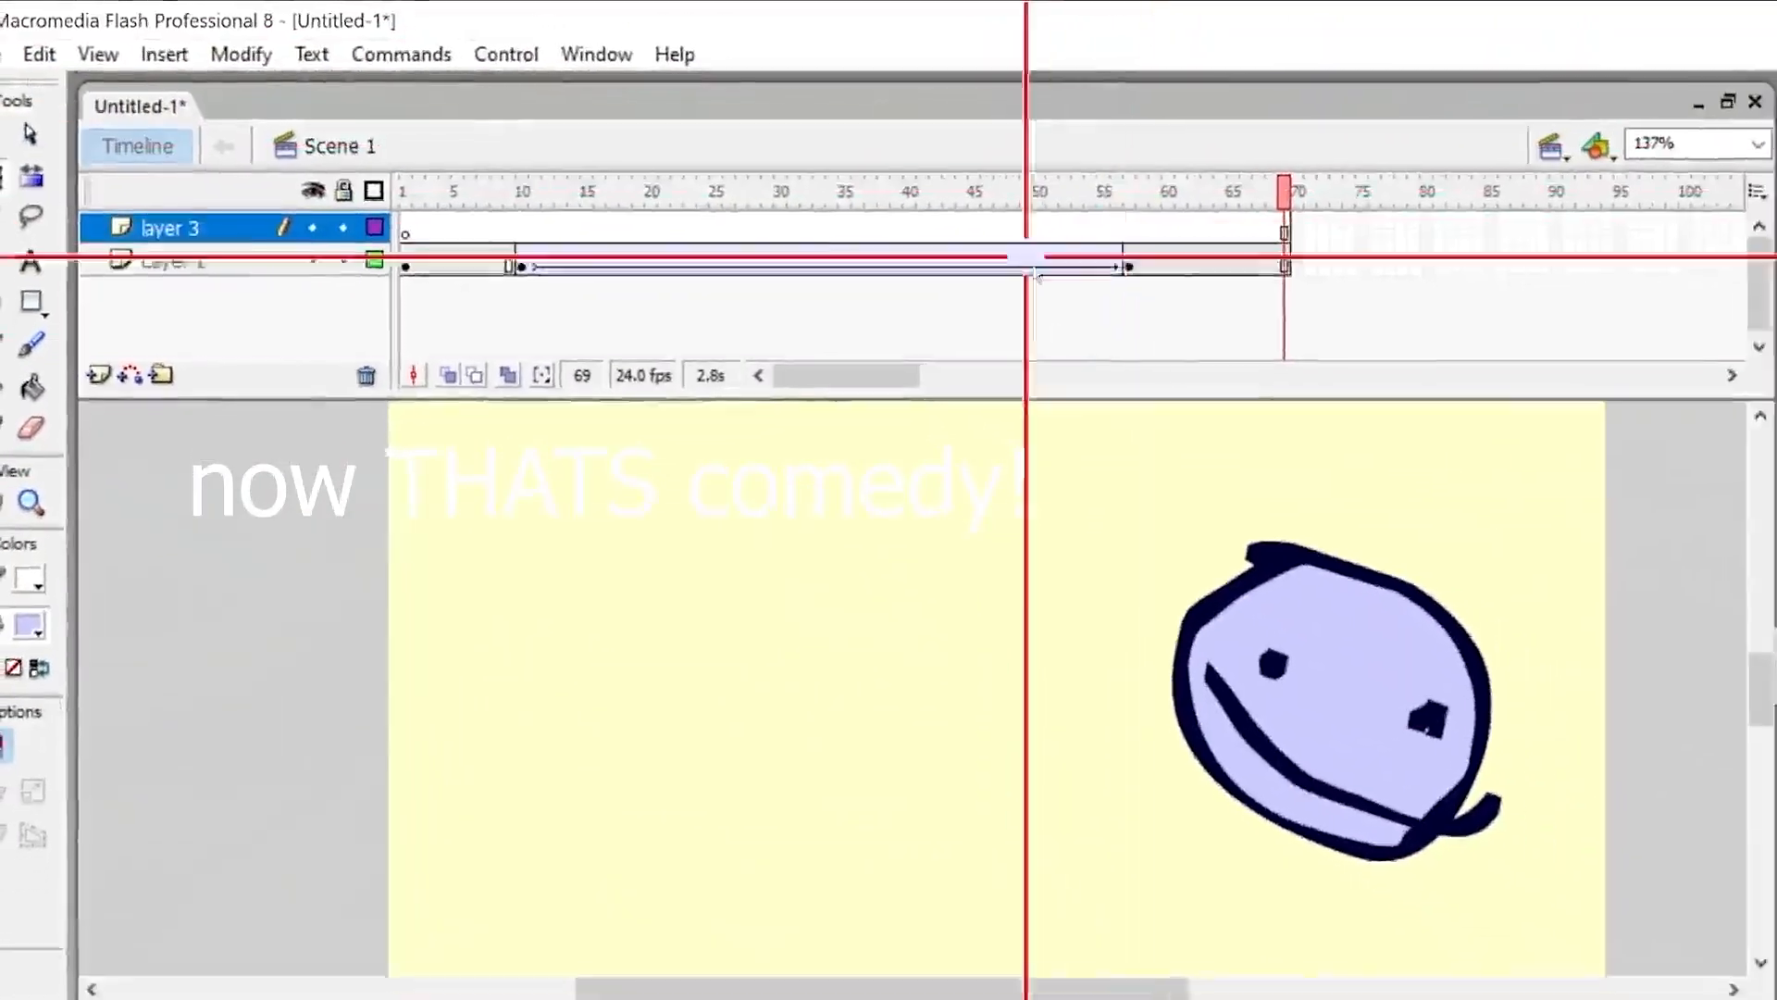
Insert a keyframe at frame 16 on layer 3.
{"action": "left_click", "coordinate": [573, 211]}
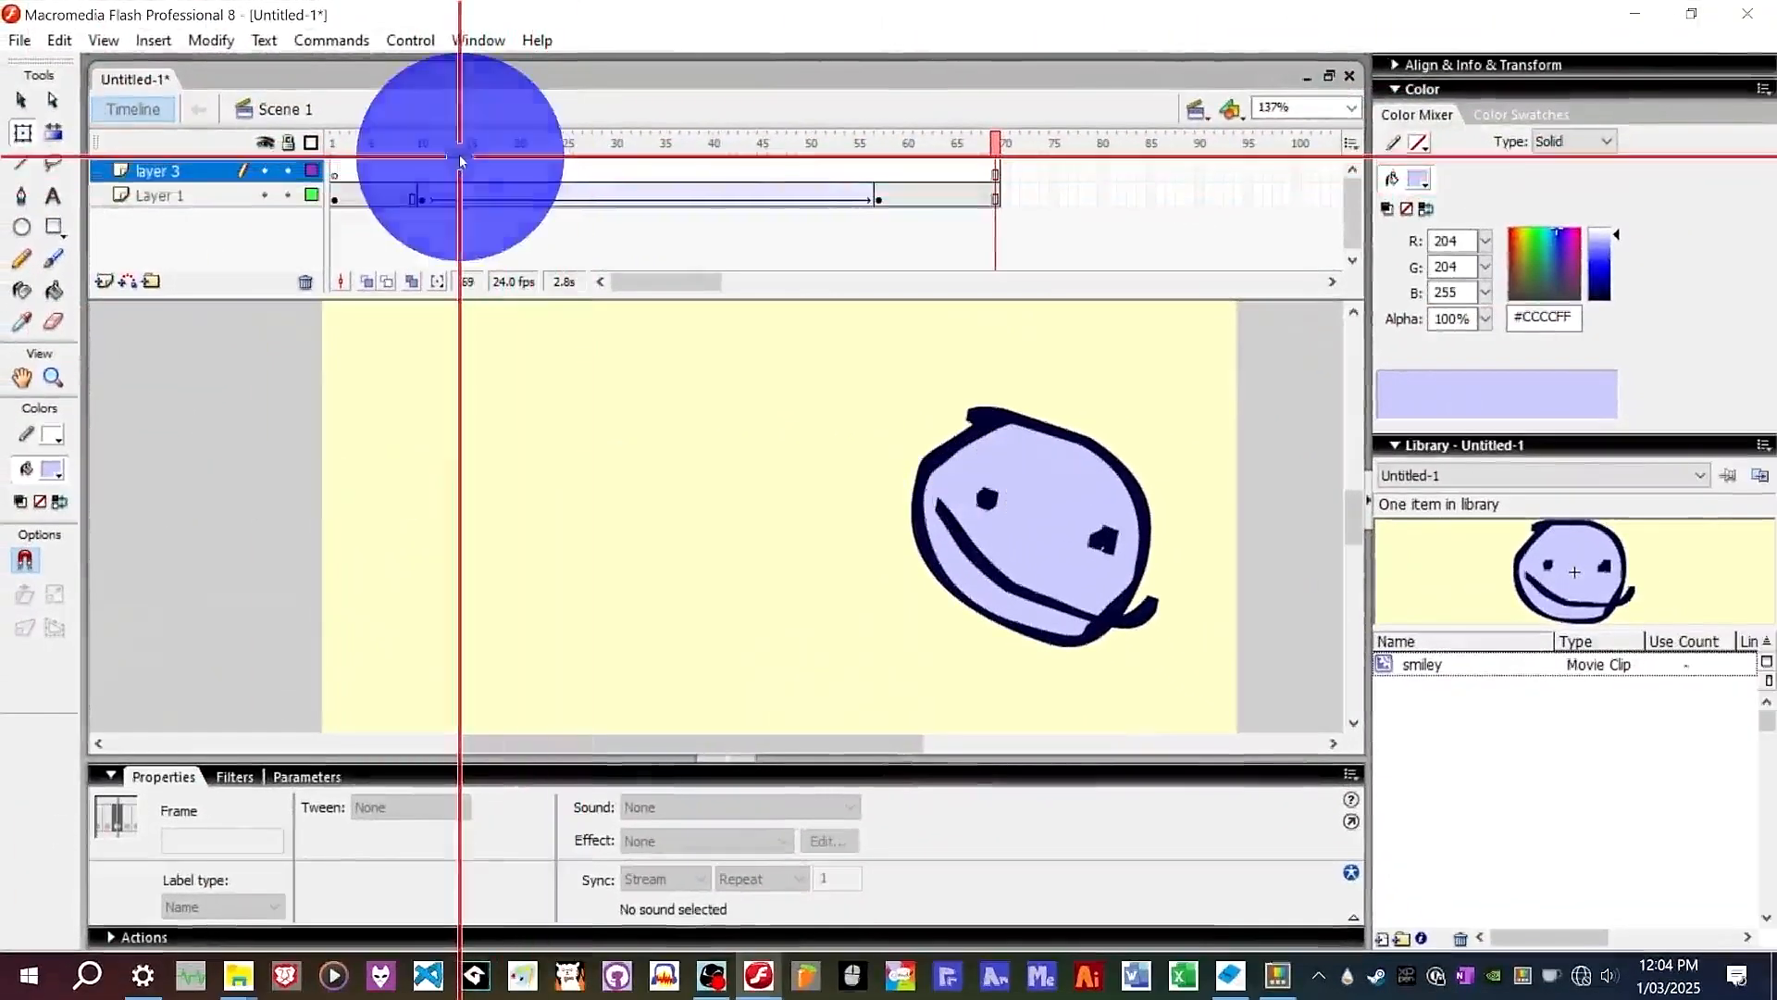
{"action": "right_click", "coordinate": [479, 169]}
{"action": "left_click", "coordinate": [567, 280]}
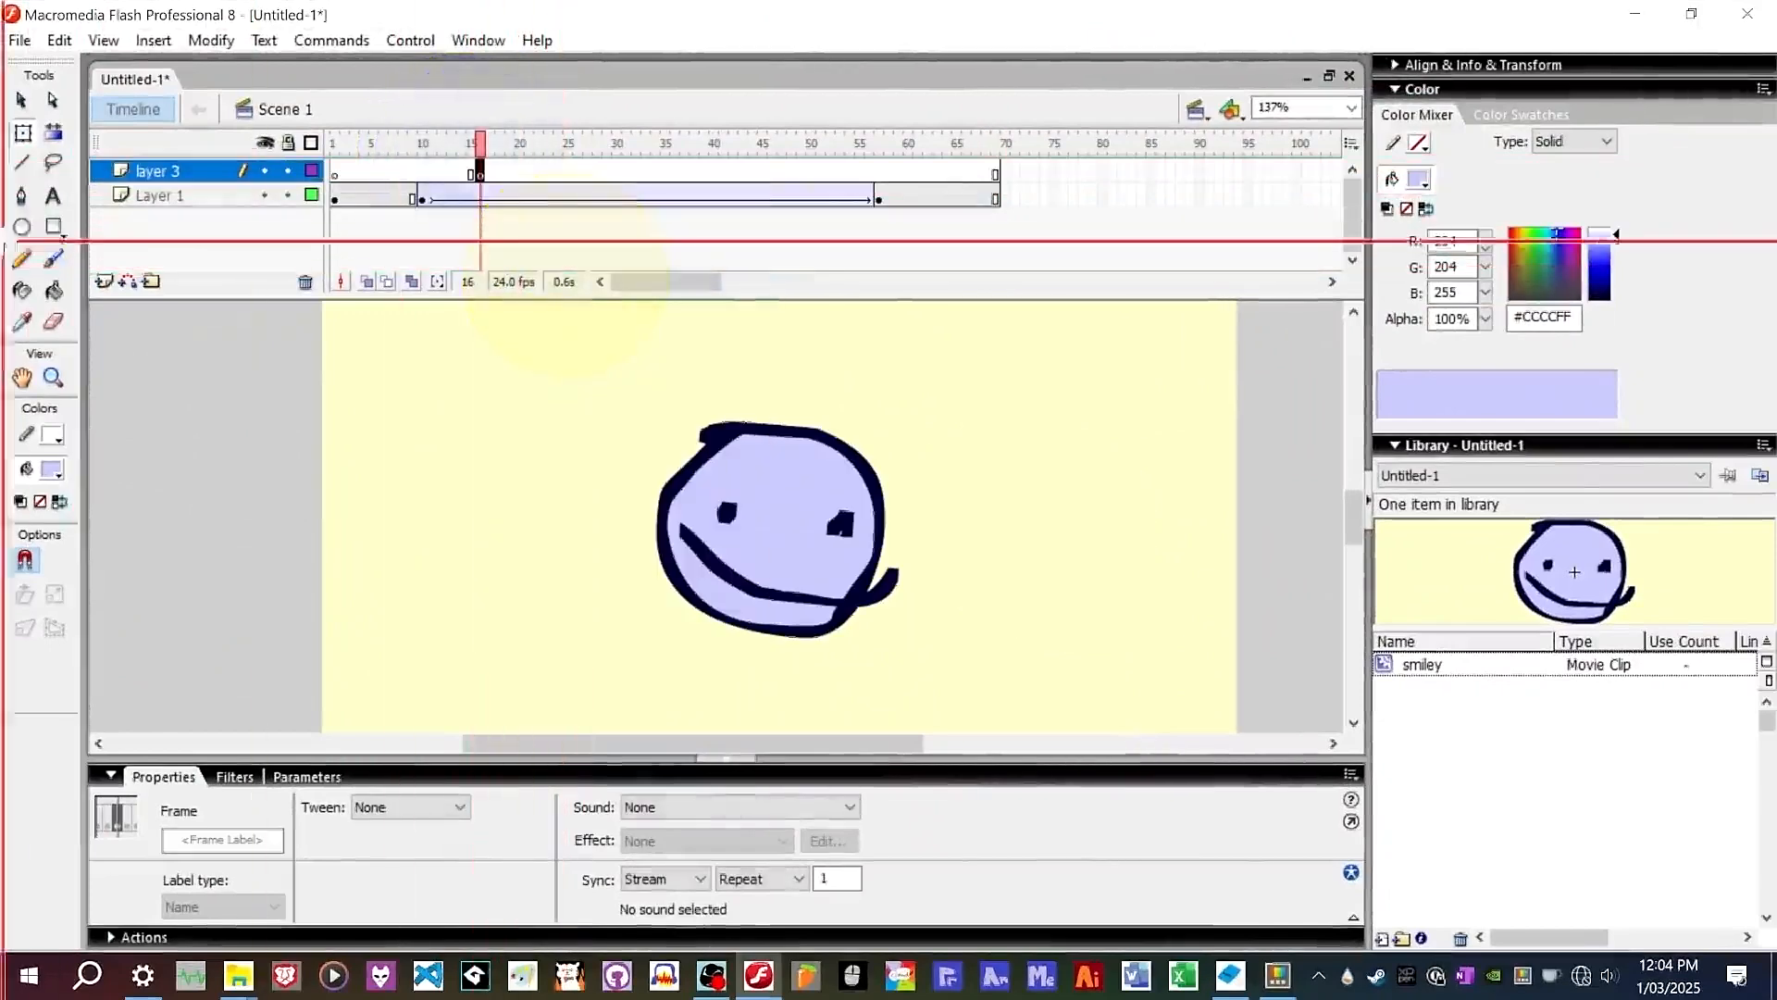
Draw a black head outline with the Brush tool on layer 3, to the right of the smiley.
{"action": "left_click", "coordinate": [54, 258]}
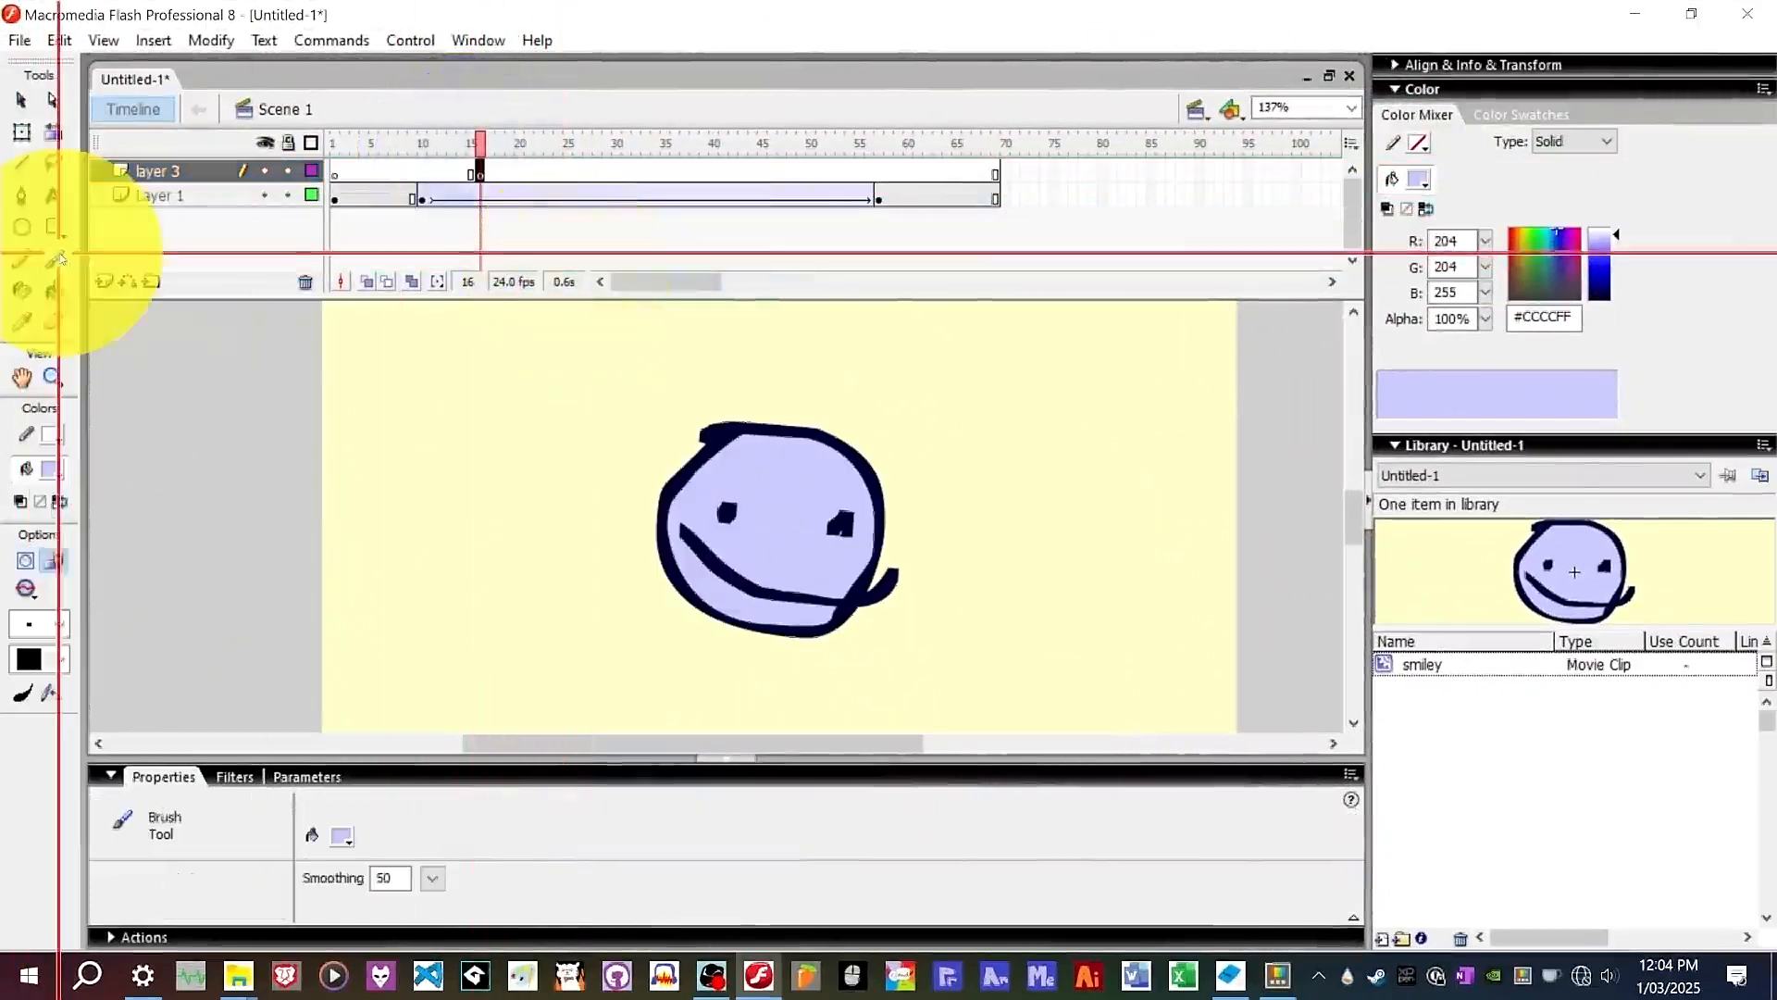
{"action": "left_click", "coordinate": [53, 469]}
{"action": "left_click", "coordinate": [87, 528]}
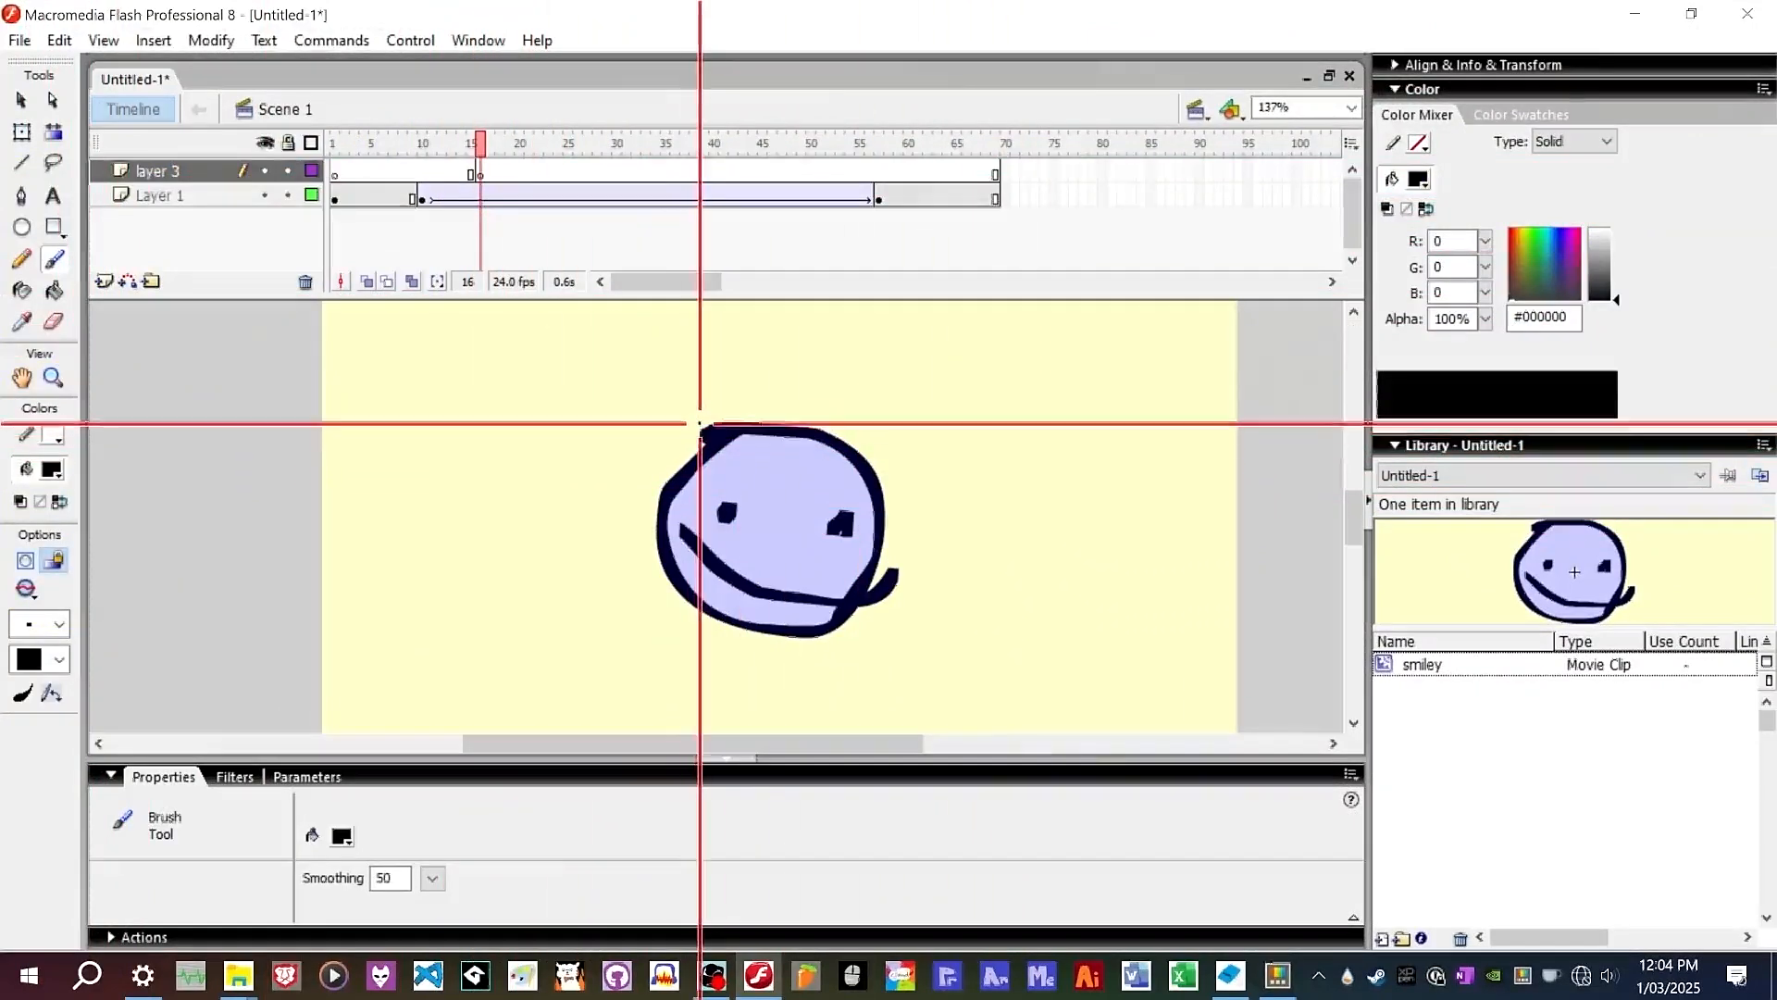
{"action": "scroll", "coordinate": [699, 423], "scroll_direction": "down", "scroll_amount": 1}
{"action": "scroll", "coordinate": [932, 479], "scroll_direction": "down", "scroll_amount": 1}
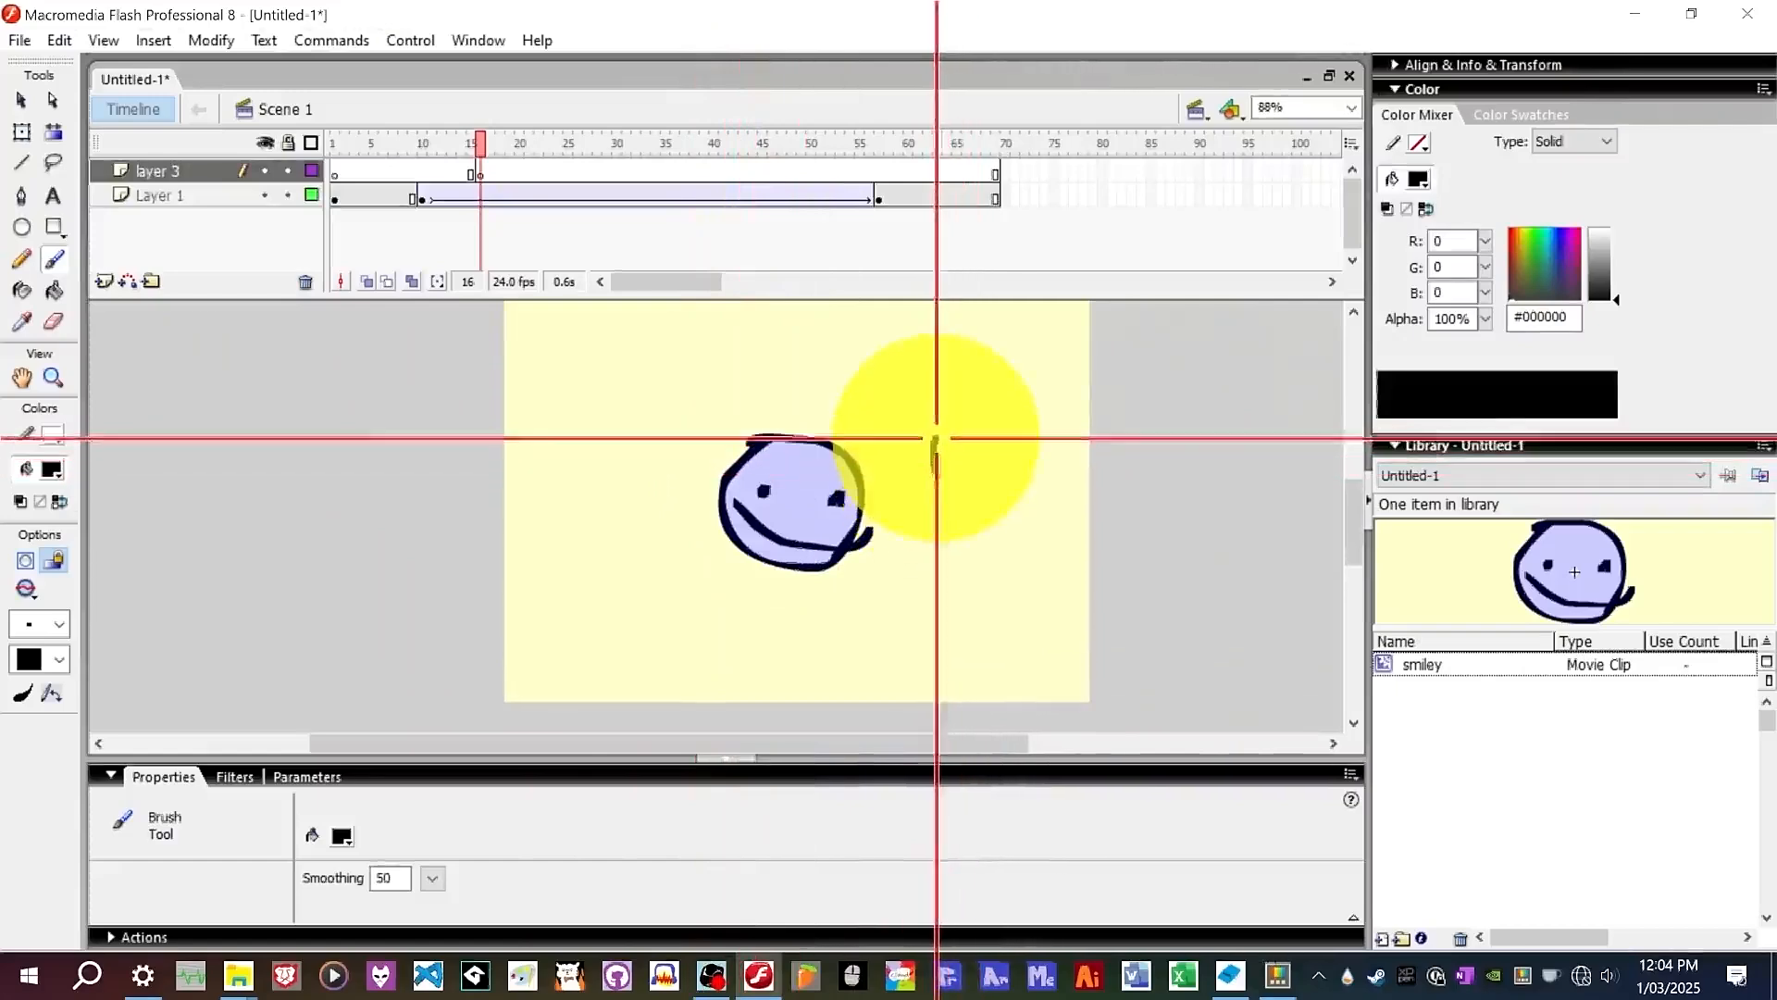
{"action": "mouse_move", "coordinate": [935, 437]}
{"action": "left_mouse_down"}
{"action": "mouse_move", "coordinate": [972, 421]}
{"action": "mouse_move", "coordinate": [1008, 450]}
{"action": "mouse_move", "coordinate": [1008, 480]}
{"action": "left_mouse_up"}
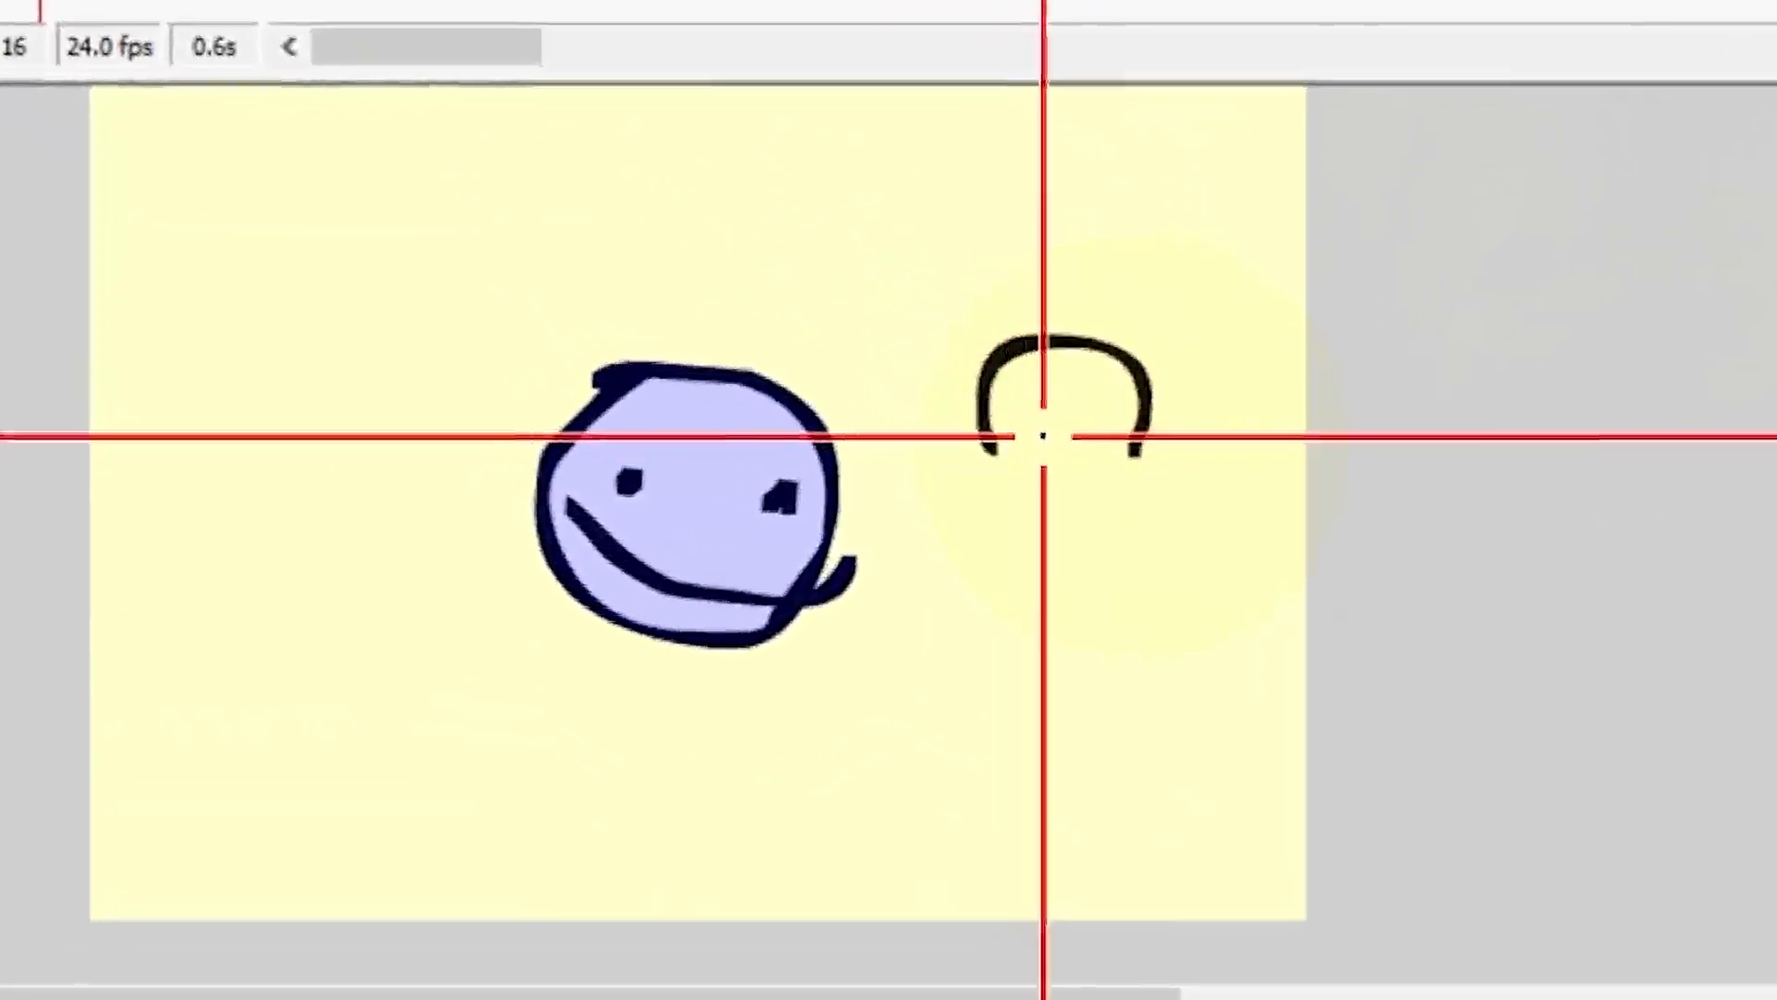
Brush two eyes and a mouth inside the new head outline.
{"action": "left_click", "coordinate": [1093, 441]}
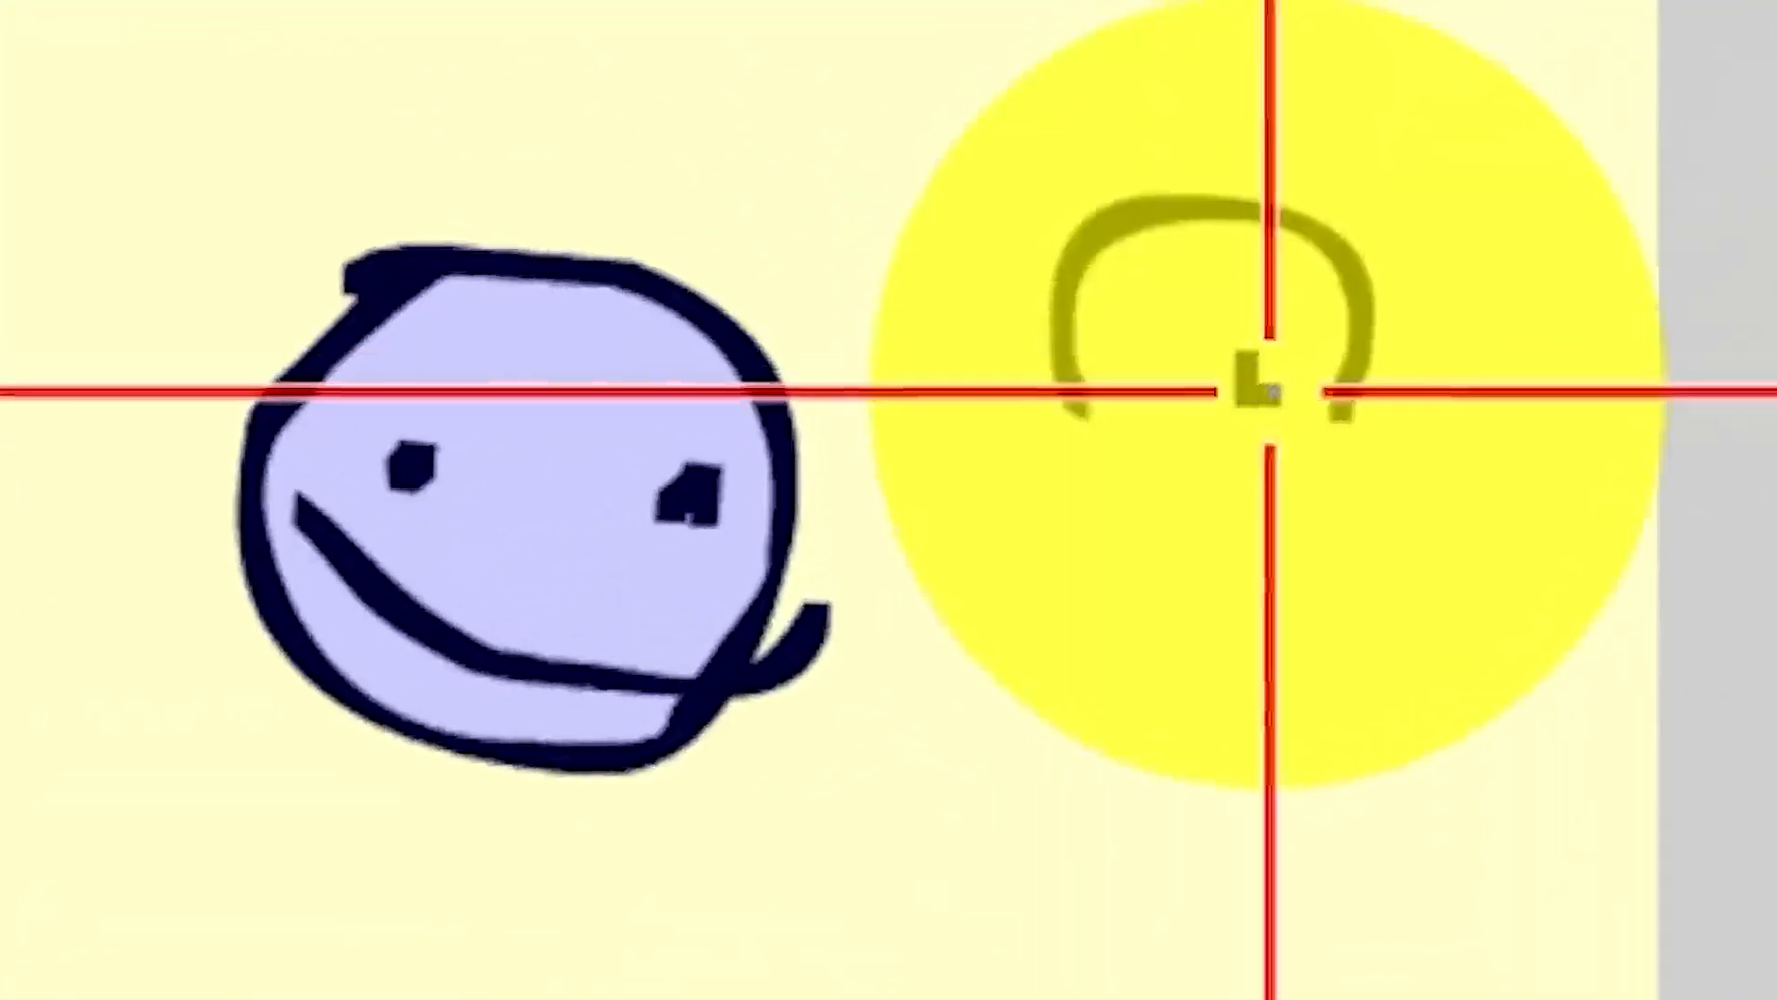
{"action": "left_click_drag", "start_coordinate": [1271, 393], "coordinate": [1273, 386]}
{"action": "left_click", "coordinate": [1199, 304]}
{"action": "left_click", "coordinate": [1274, 304]}
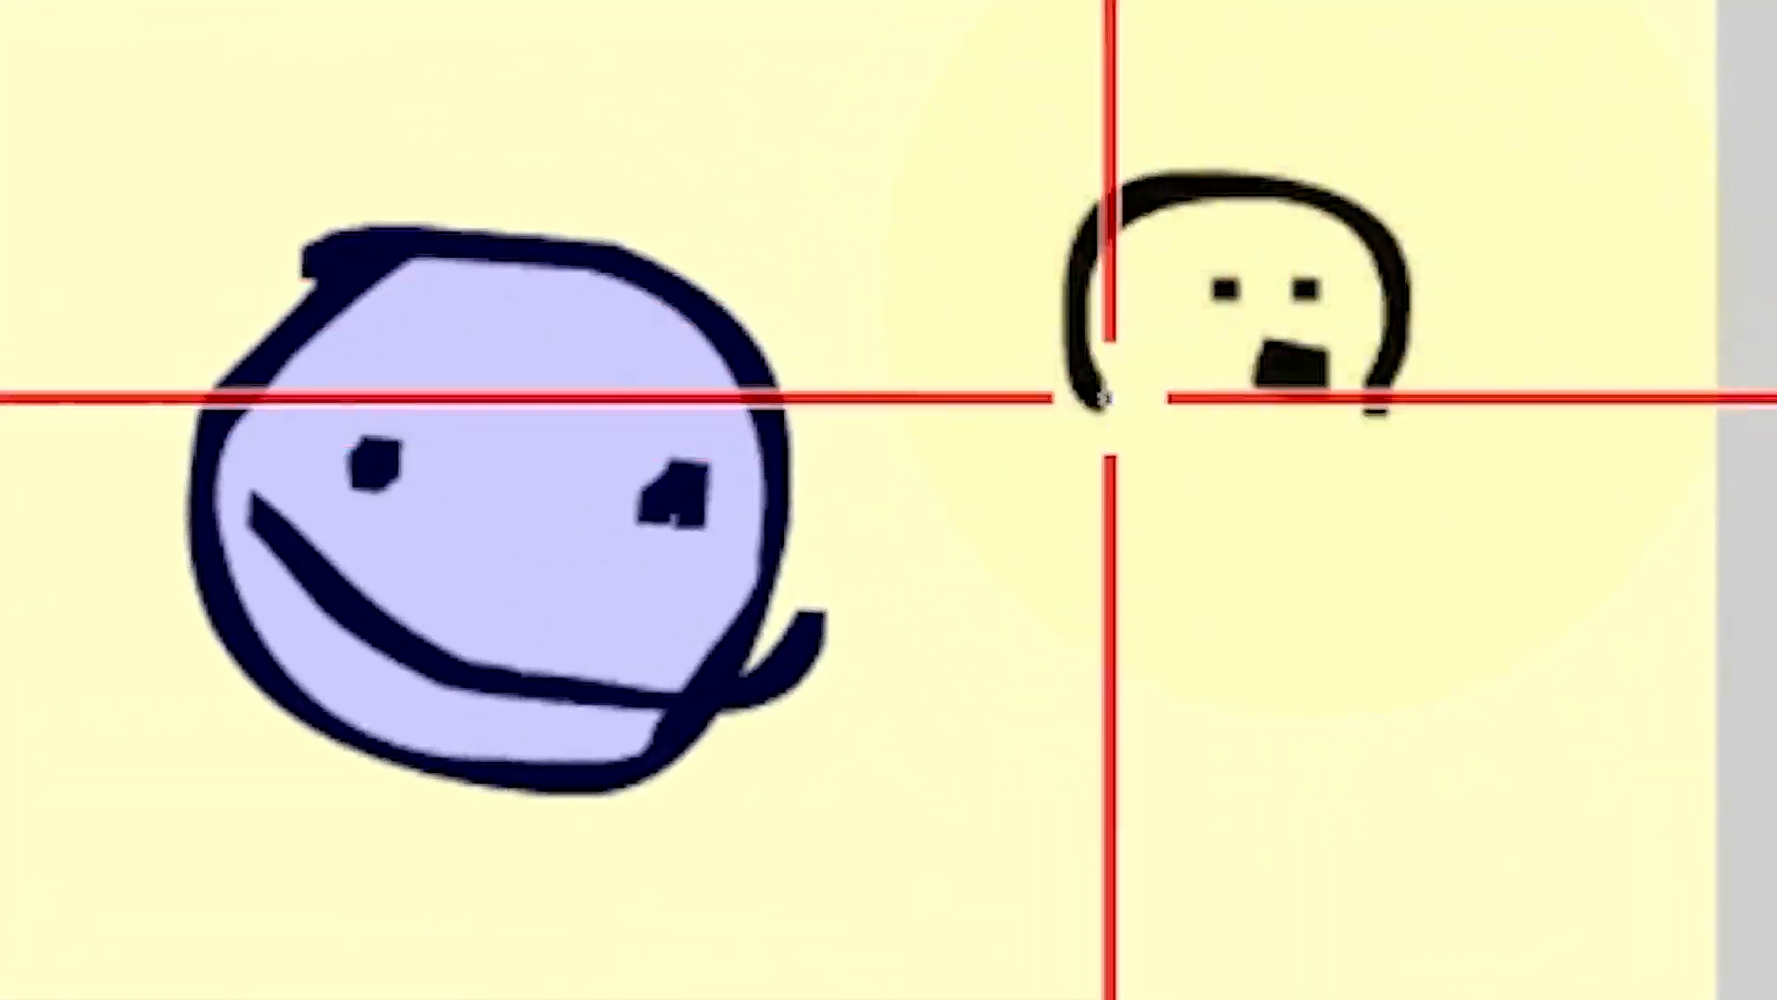
Brush two legs and short marks beneath the new dog head outline.
{"action": "mouse_move", "coordinate": [1104, 398]}
{"action": "left_mouse_down"}
{"action": "mouse_move", "coordinate": [1185, 413]}
{"action": "mouse_move", "coordinate": [1195, 321]}
{"action": "left_mouse_up"}
{"action": "left_click_drag", "start_coordinate": [1366, 413], "coordinate": [1351, 369]}
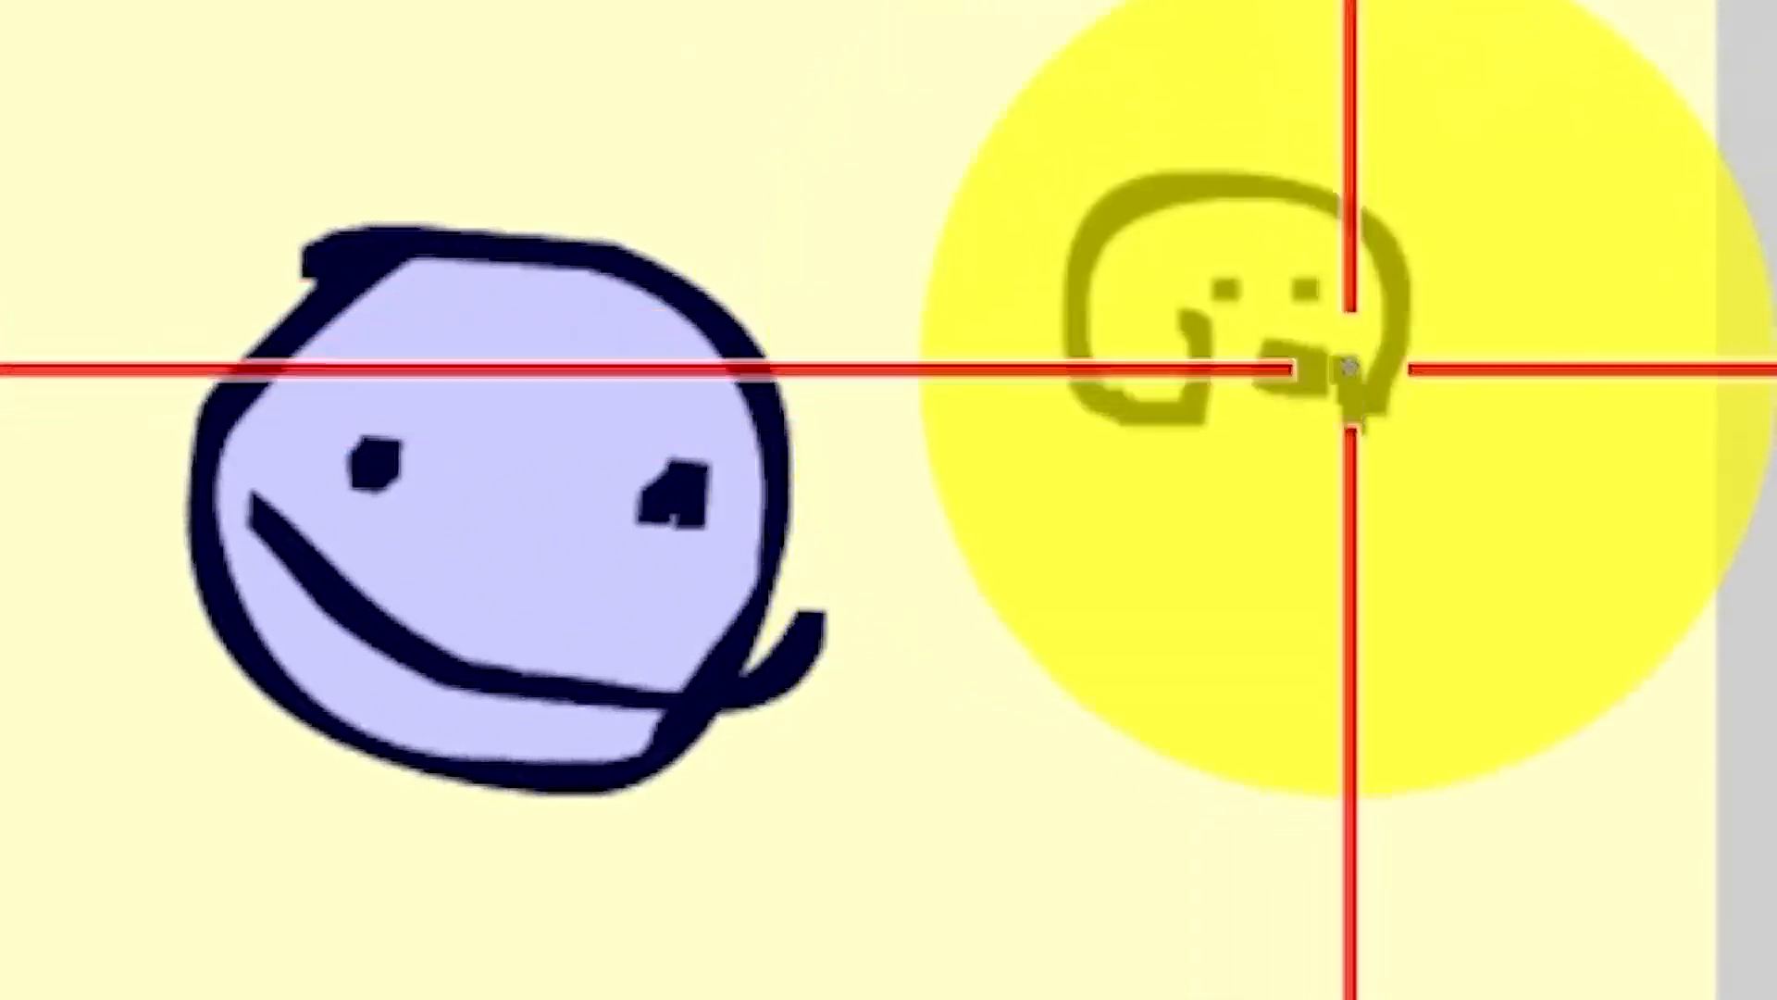
{"action": "left_click_drag", "start_coordinate": [1172, 455], "coordinate": [1396, 453]}
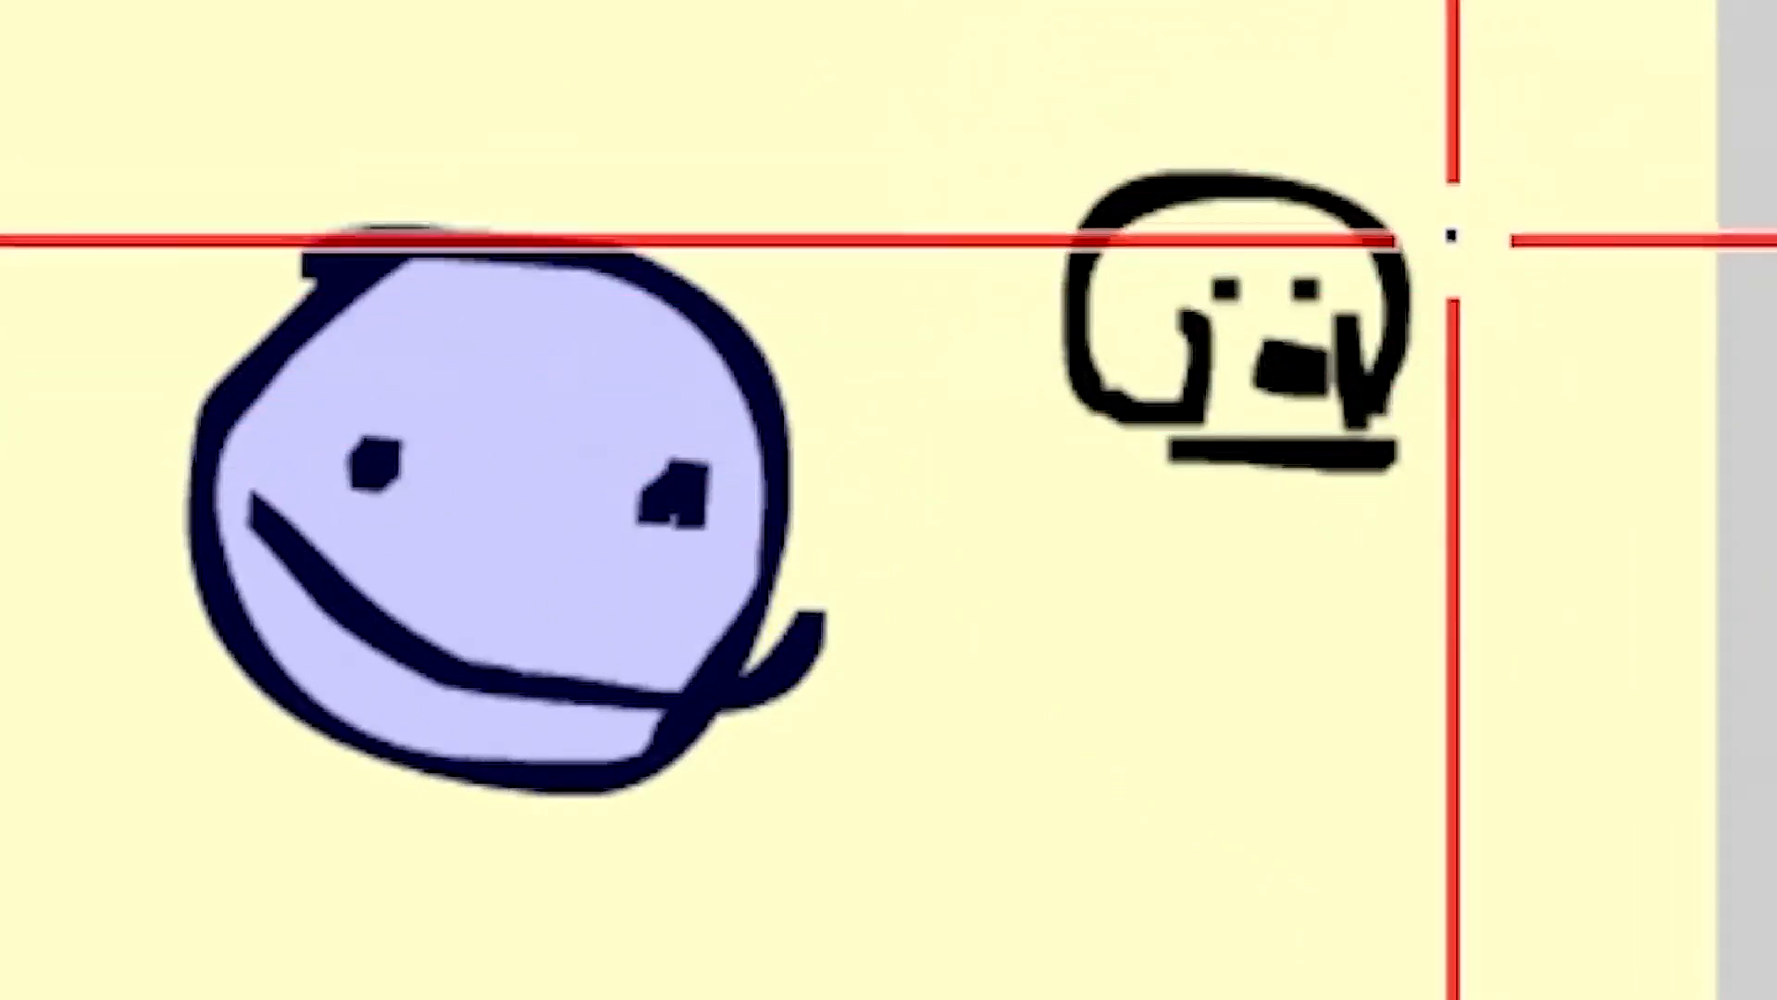
{"action": "scroll", "coordinate": [1471, 270], "scroll_direction": "up", "scroll_amount": 3}
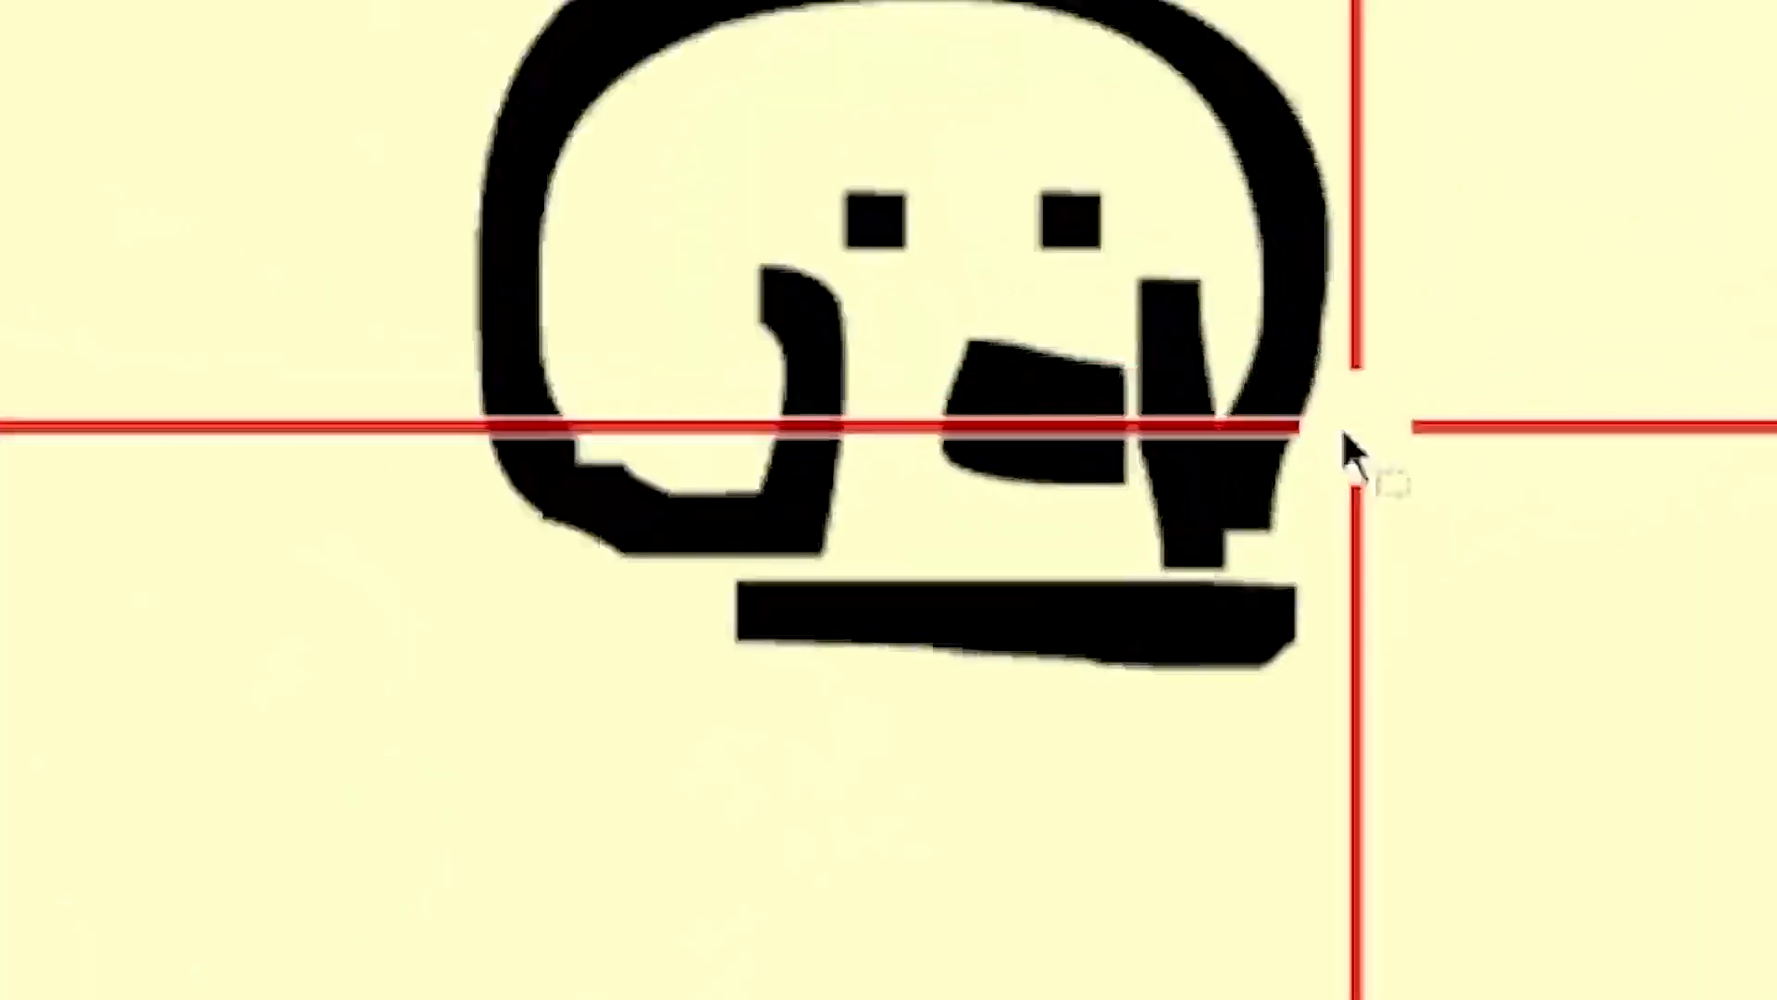
{"action": "scroll", "coordinate": [1342, 426], "scroll_direction": "up", "scroll_amount": 1}
{"action": "scroll", "coordinate": [984, 476], "scroll_direction": "down", "scroll_amount": 2}
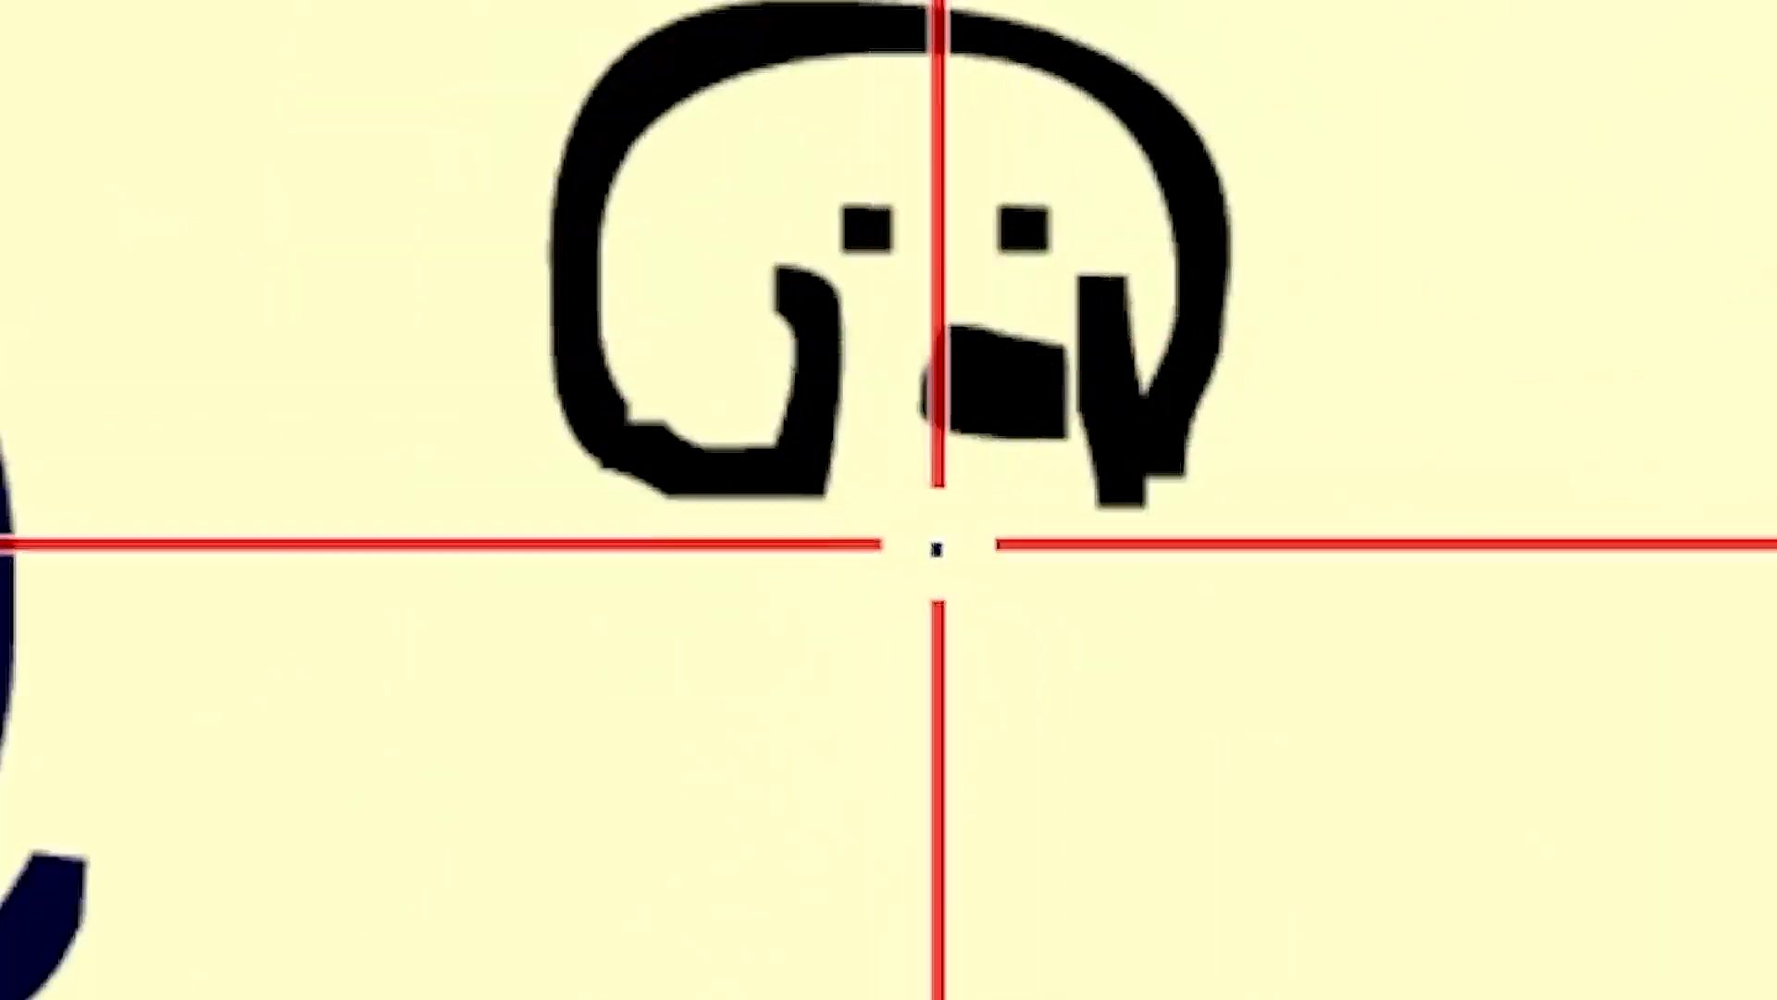
{"action": "left_click_drag", "start_coordinate": [937, 548], "coordinate": [1009, 565]}
Try brushing a curved body line under the dog head, and undo it.
{"action": "scroll", "coordinate": [1259, 611], "scroll_direction": "down", "scroll_amount": 1}
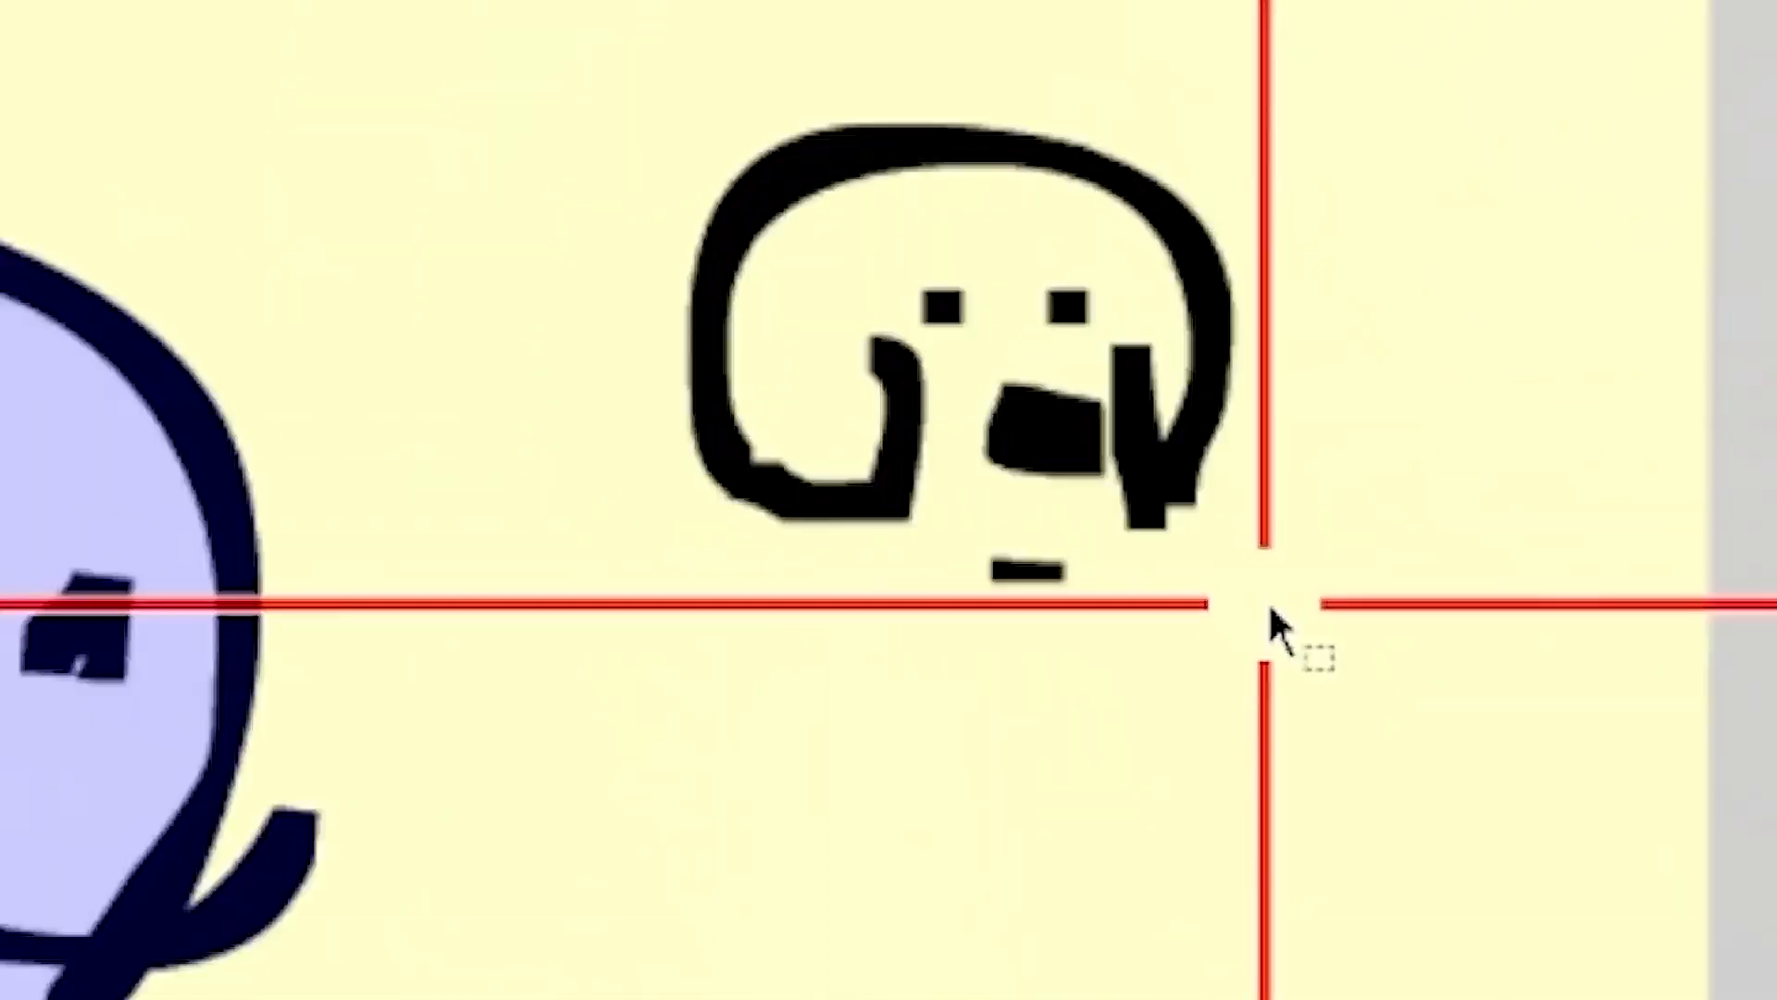
{"action": "scroll", "coordinate": [1266, 605], "scroll_direction": "down", "scroll_amount": 1}
{"action": "scroll", "coordinate": [1776, 521], "scroll_direction": "down", "scroll_amount": 1}
{"action": "scroll", "coordinate": [1579, 506], "scroll_direction": "up", "scroll_amount": 2}
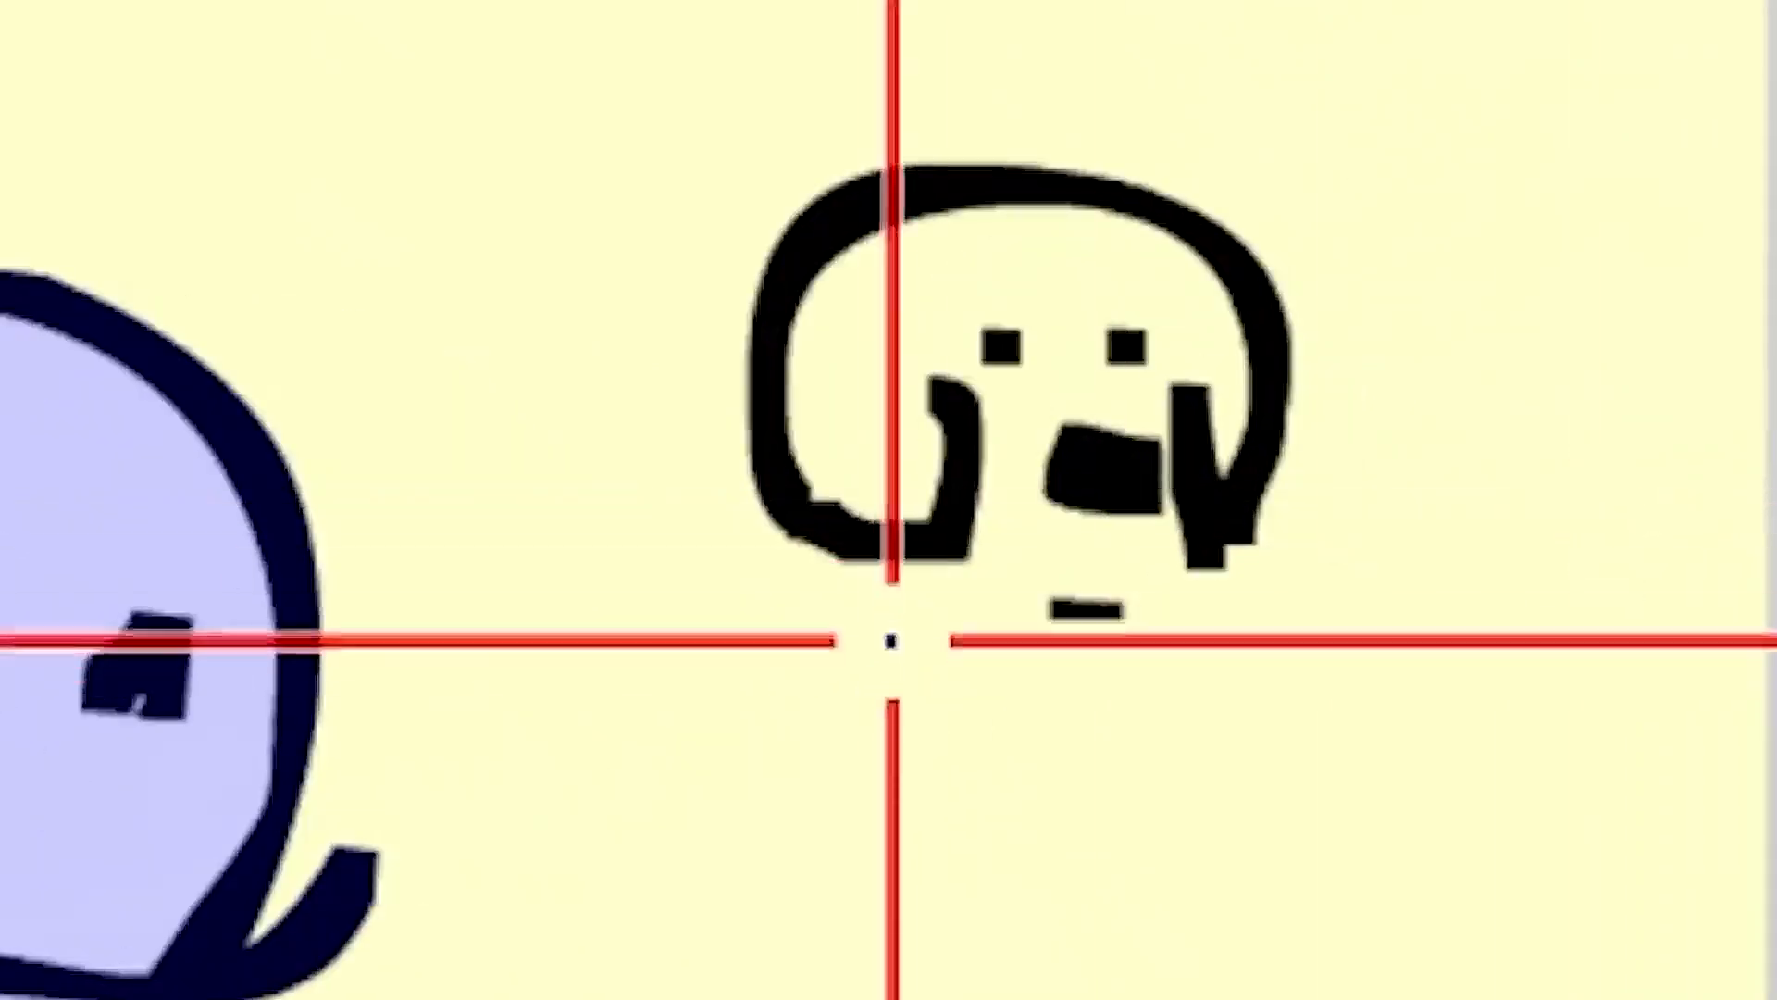
{"action": "mouse_move", "coordinate": [805, 568]}
{"action": "left_mouse_down"}
{"action": "mouse_move", "coordinate": [863, 667]}
{"action": "mouse_move", "coordinate": [1254, 677]}
{"action": "mouse_move", "coordinate": [1212, 583]}
{"action": "left_mouse_up"}
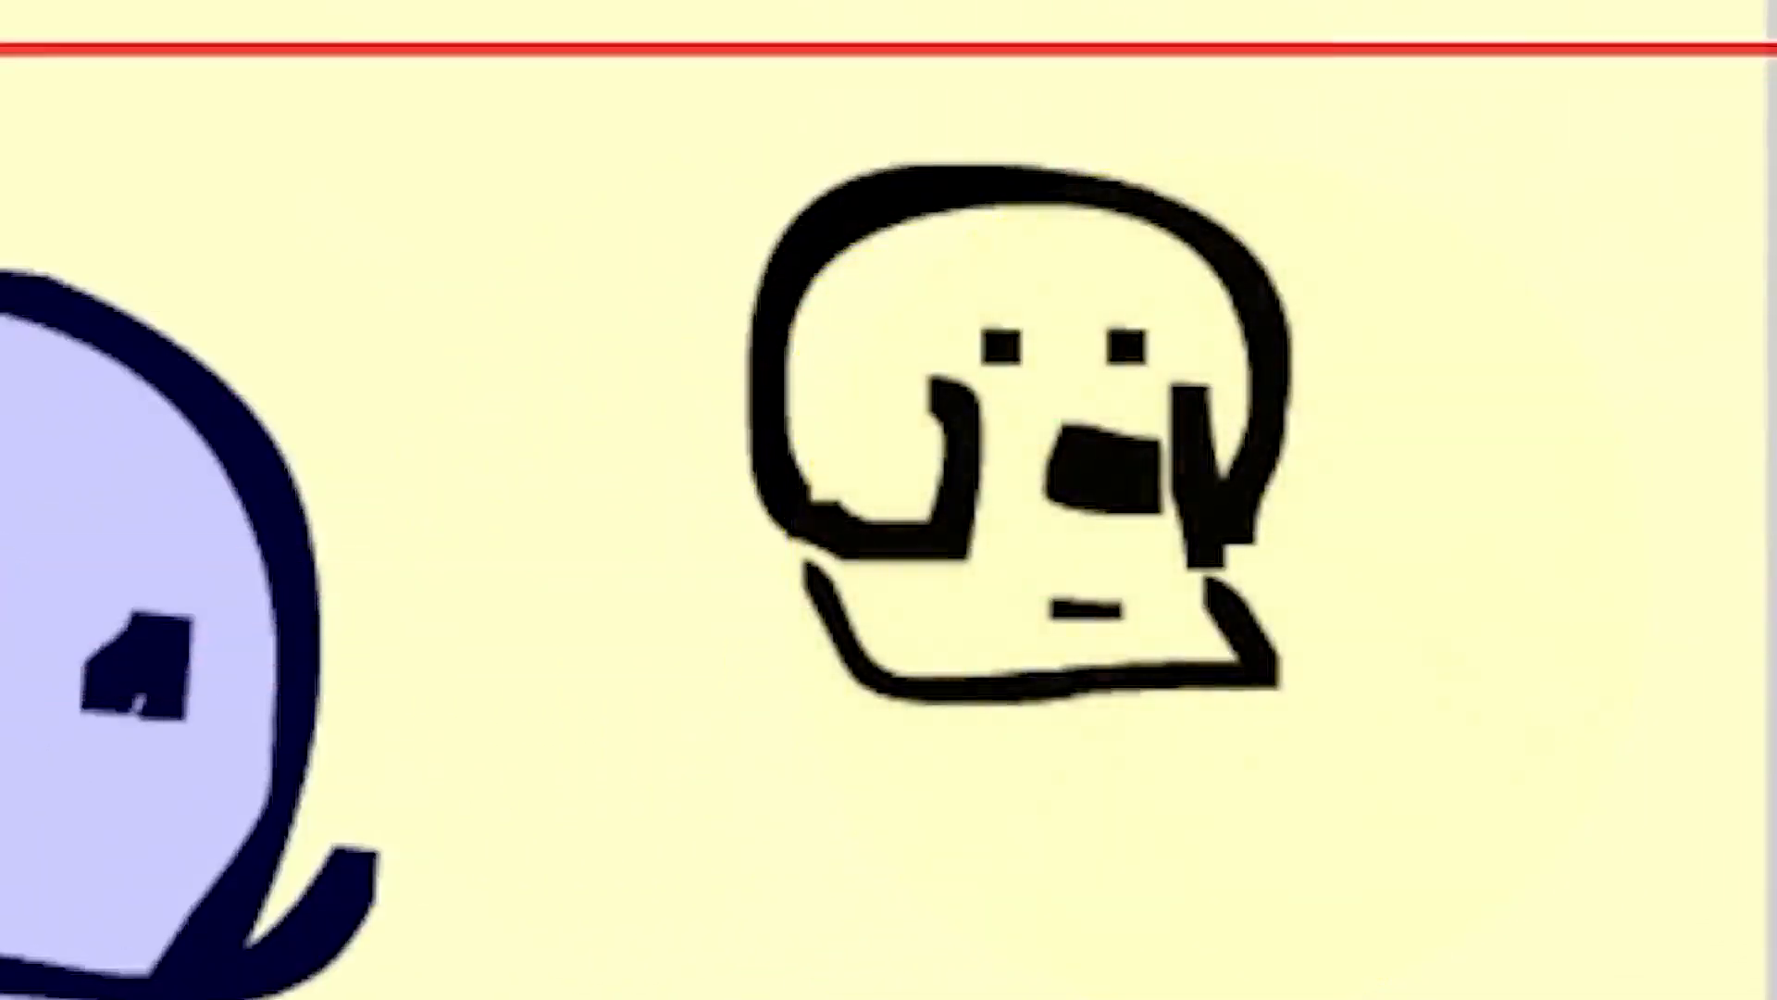
{"action": "key", "text": "ctrl+z"}
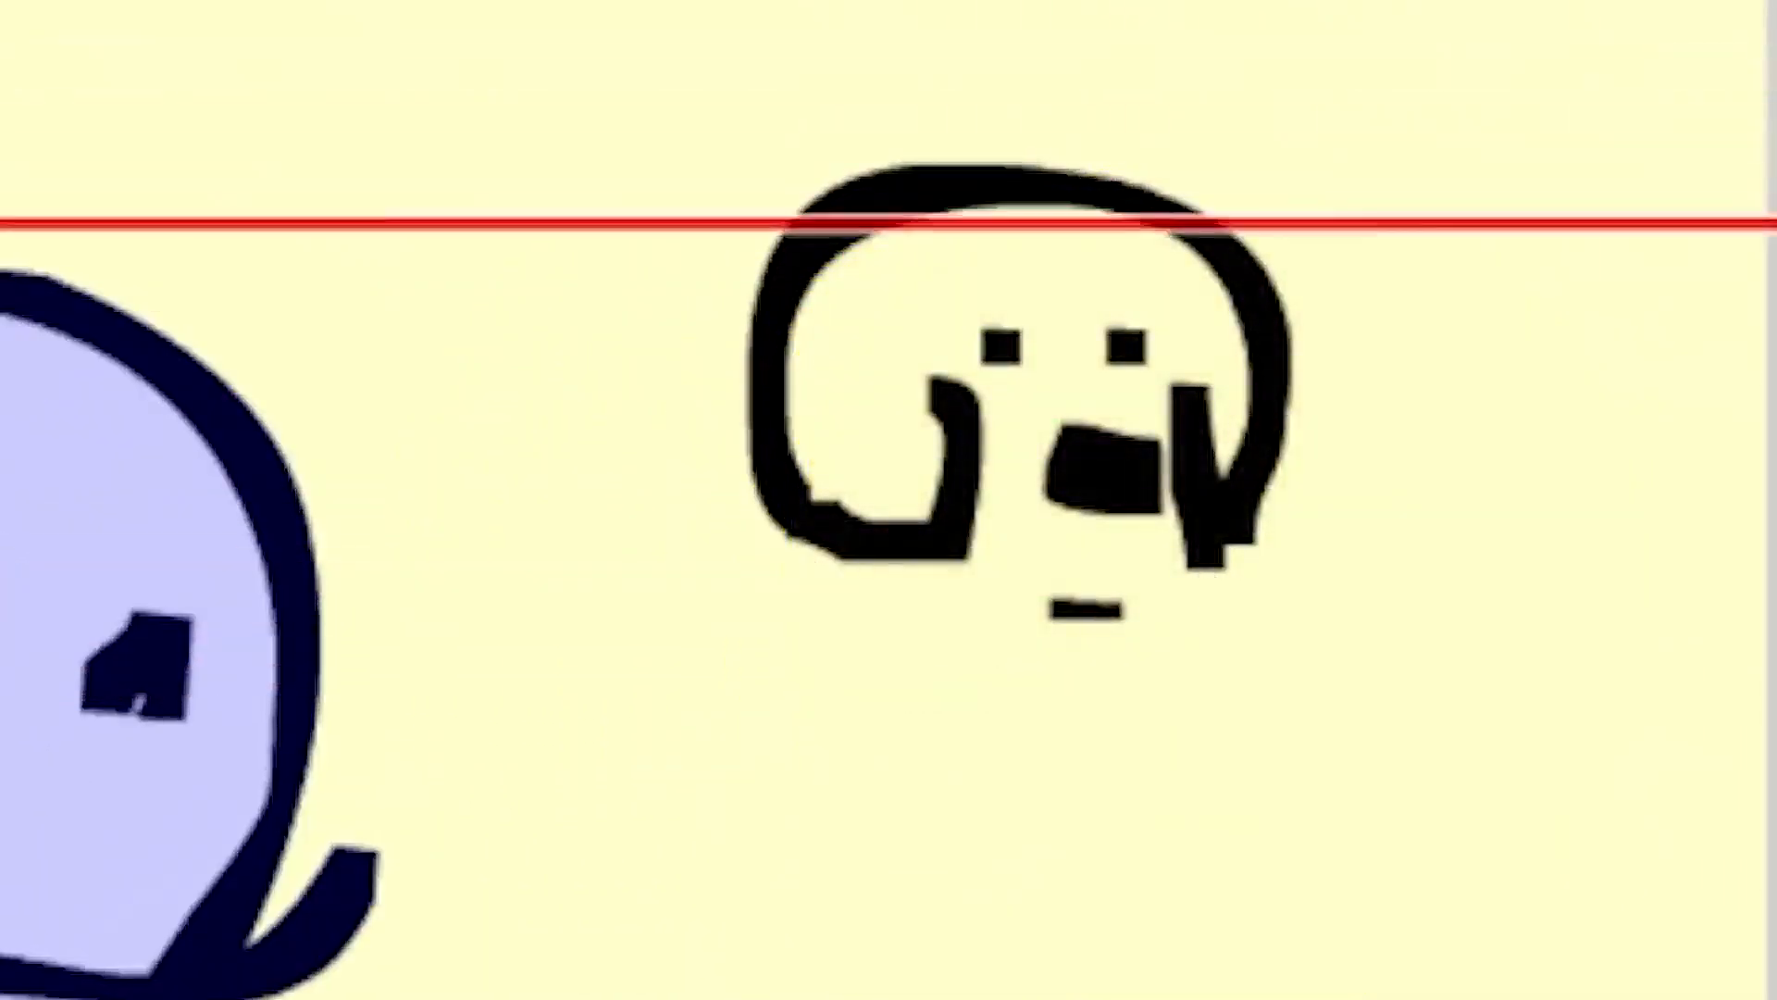
Select the dog drawing and convert it to a movie clip symbol named doggy.
{"action": "scroll", "coordinate": [1776, 231], "scroll_direction": "down", "scroll_amount": 1}
{"action": "scroll", "coordinate": [1776, 269], "scroll_direction": "up", "scroll_amount": 1}
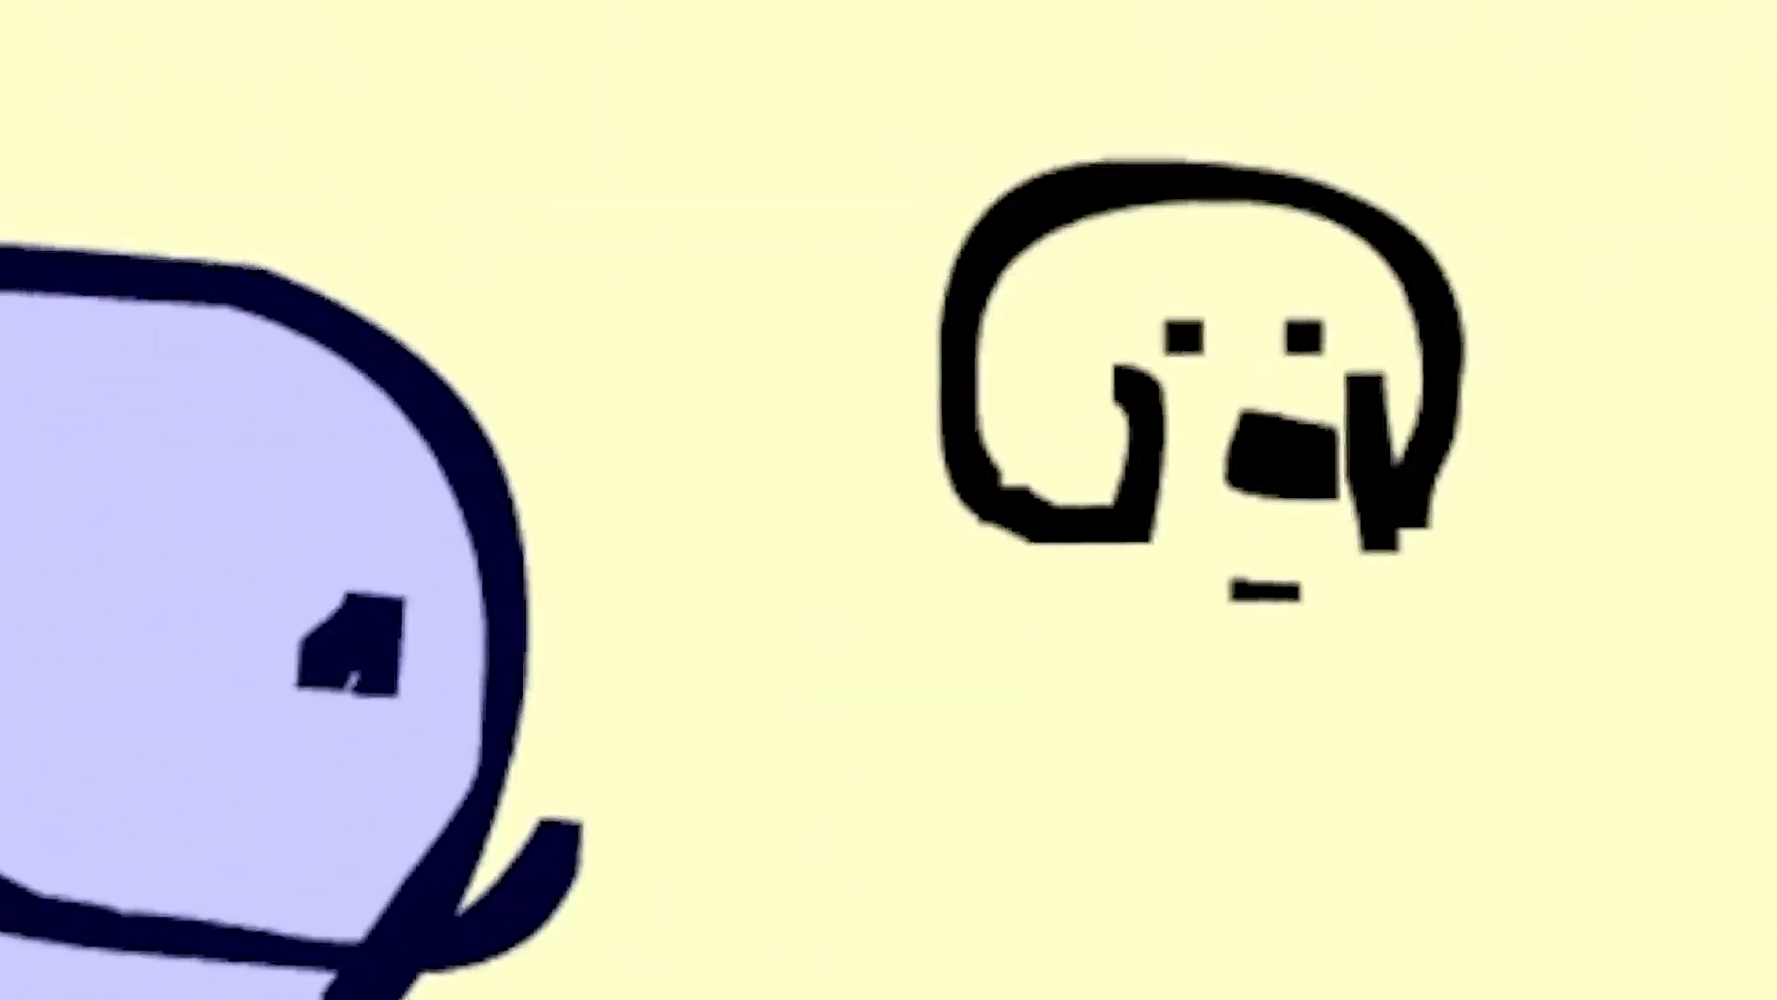
{"action": "scroll", "coordinate": [1722, 417], "scroll_direction": "down", "scroll_amount": 2}
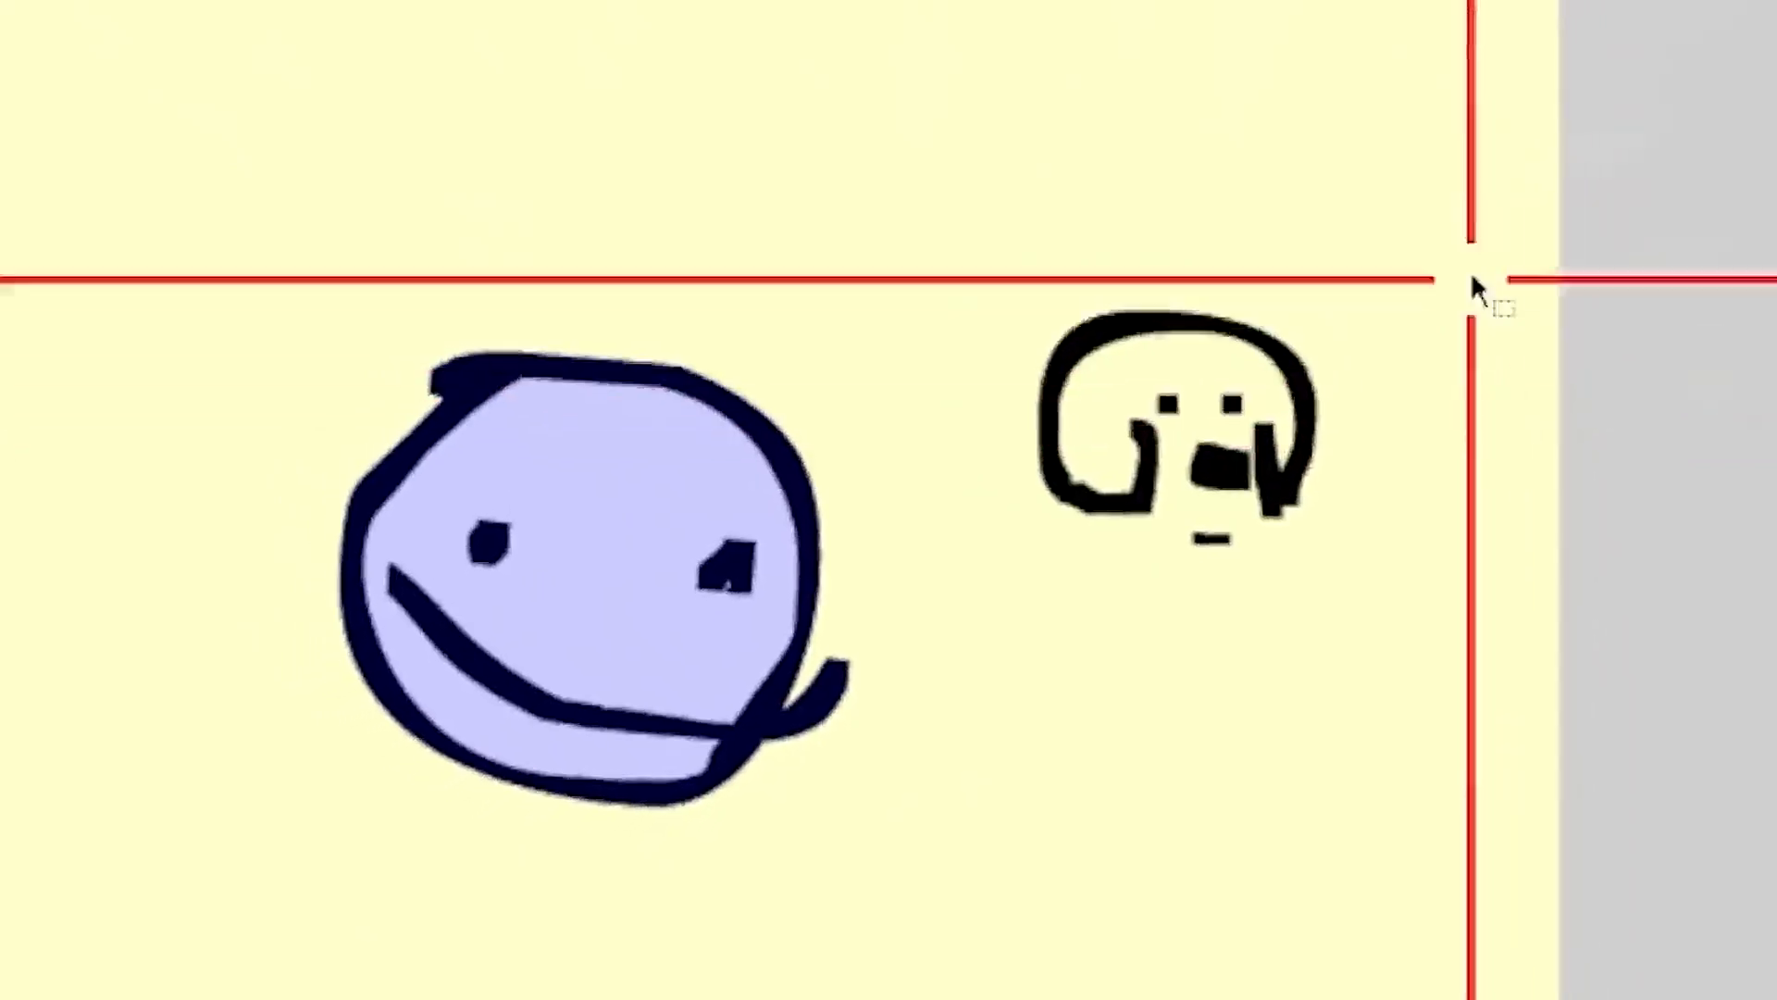
{"action": "left_click_drag", "start_coordinate": [1472, 282], "coordinate": [1019, 574]}
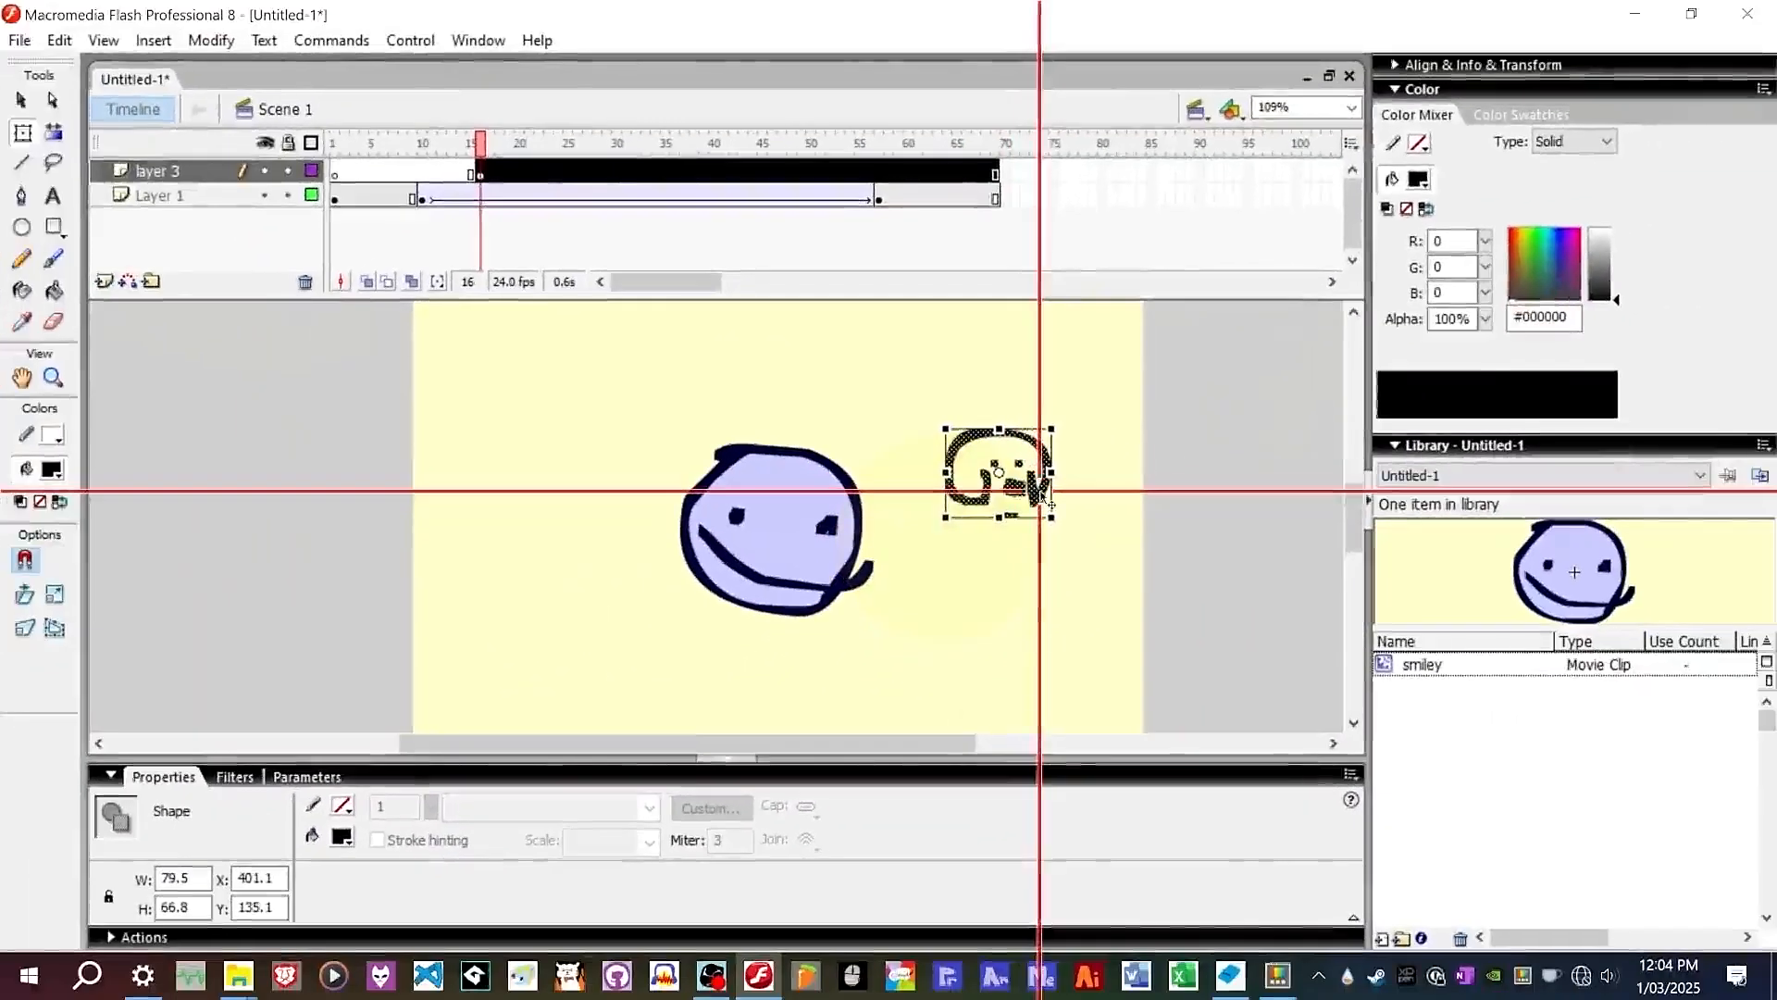
{"action": "right_click", "coordinate": [1043, 497]}
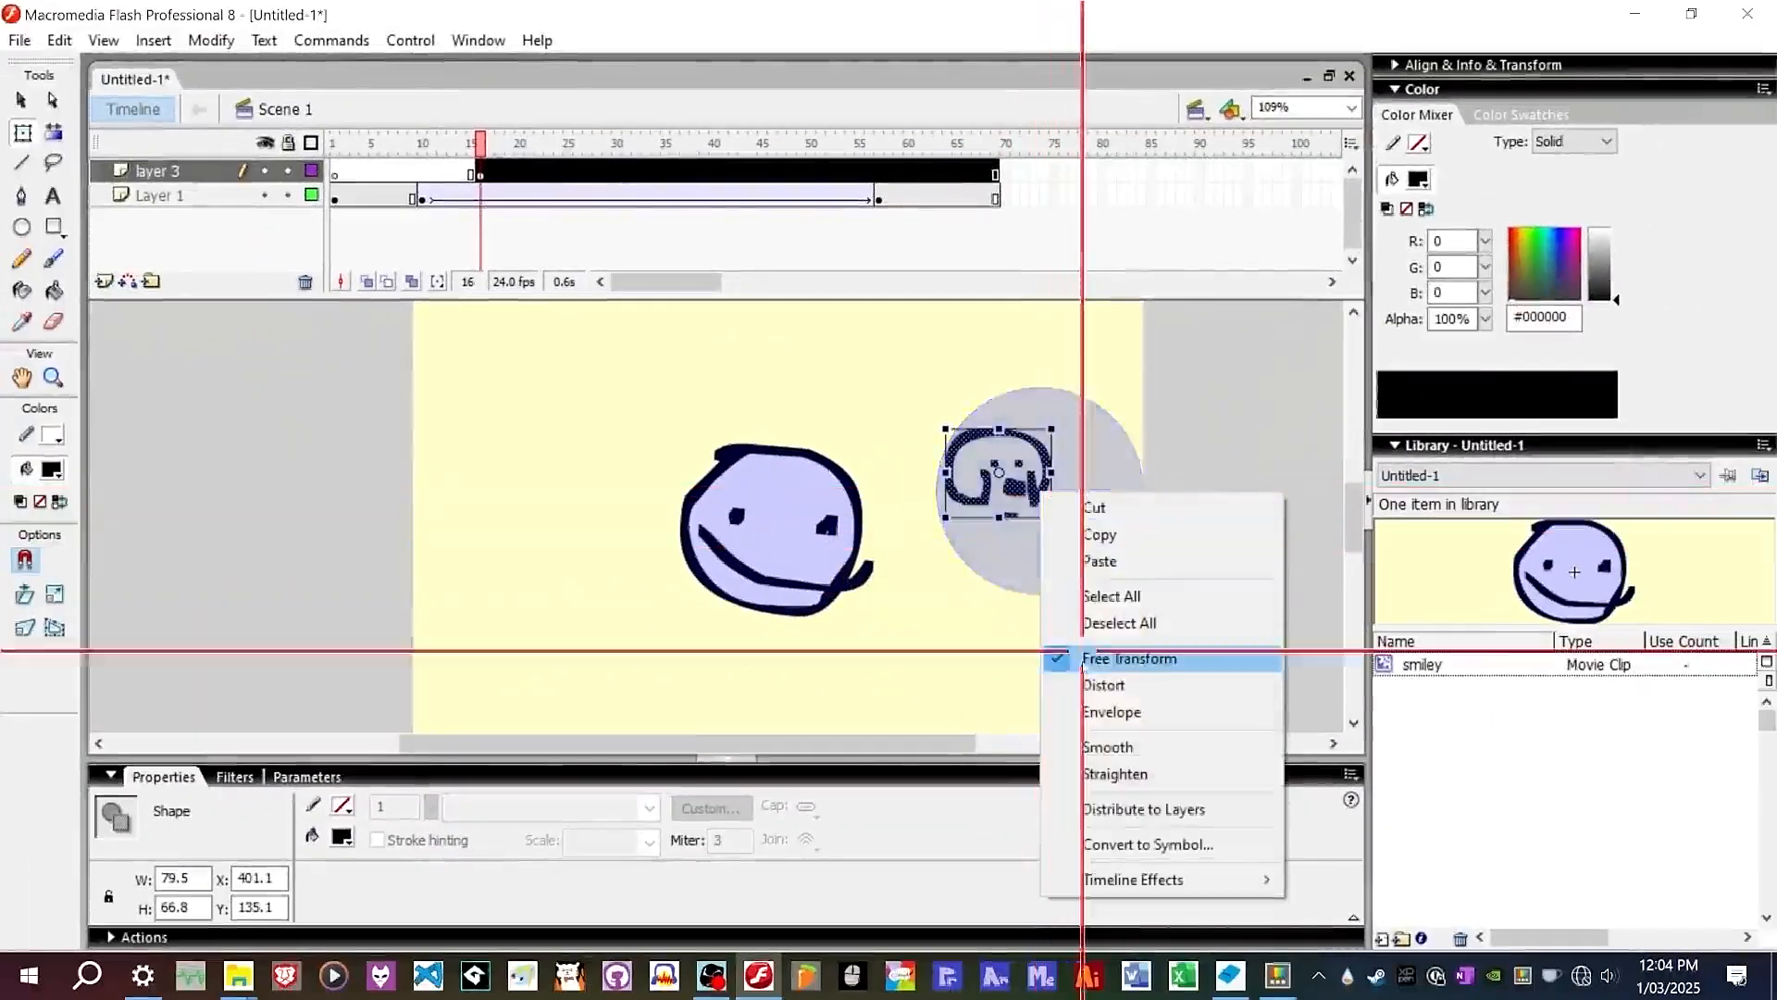
{"action": "left_click", "coordinate": [1111, 836]}
{"action": "left_click_drag", "start_coordinate": [911, 244], "coordinate": [750, 287]}
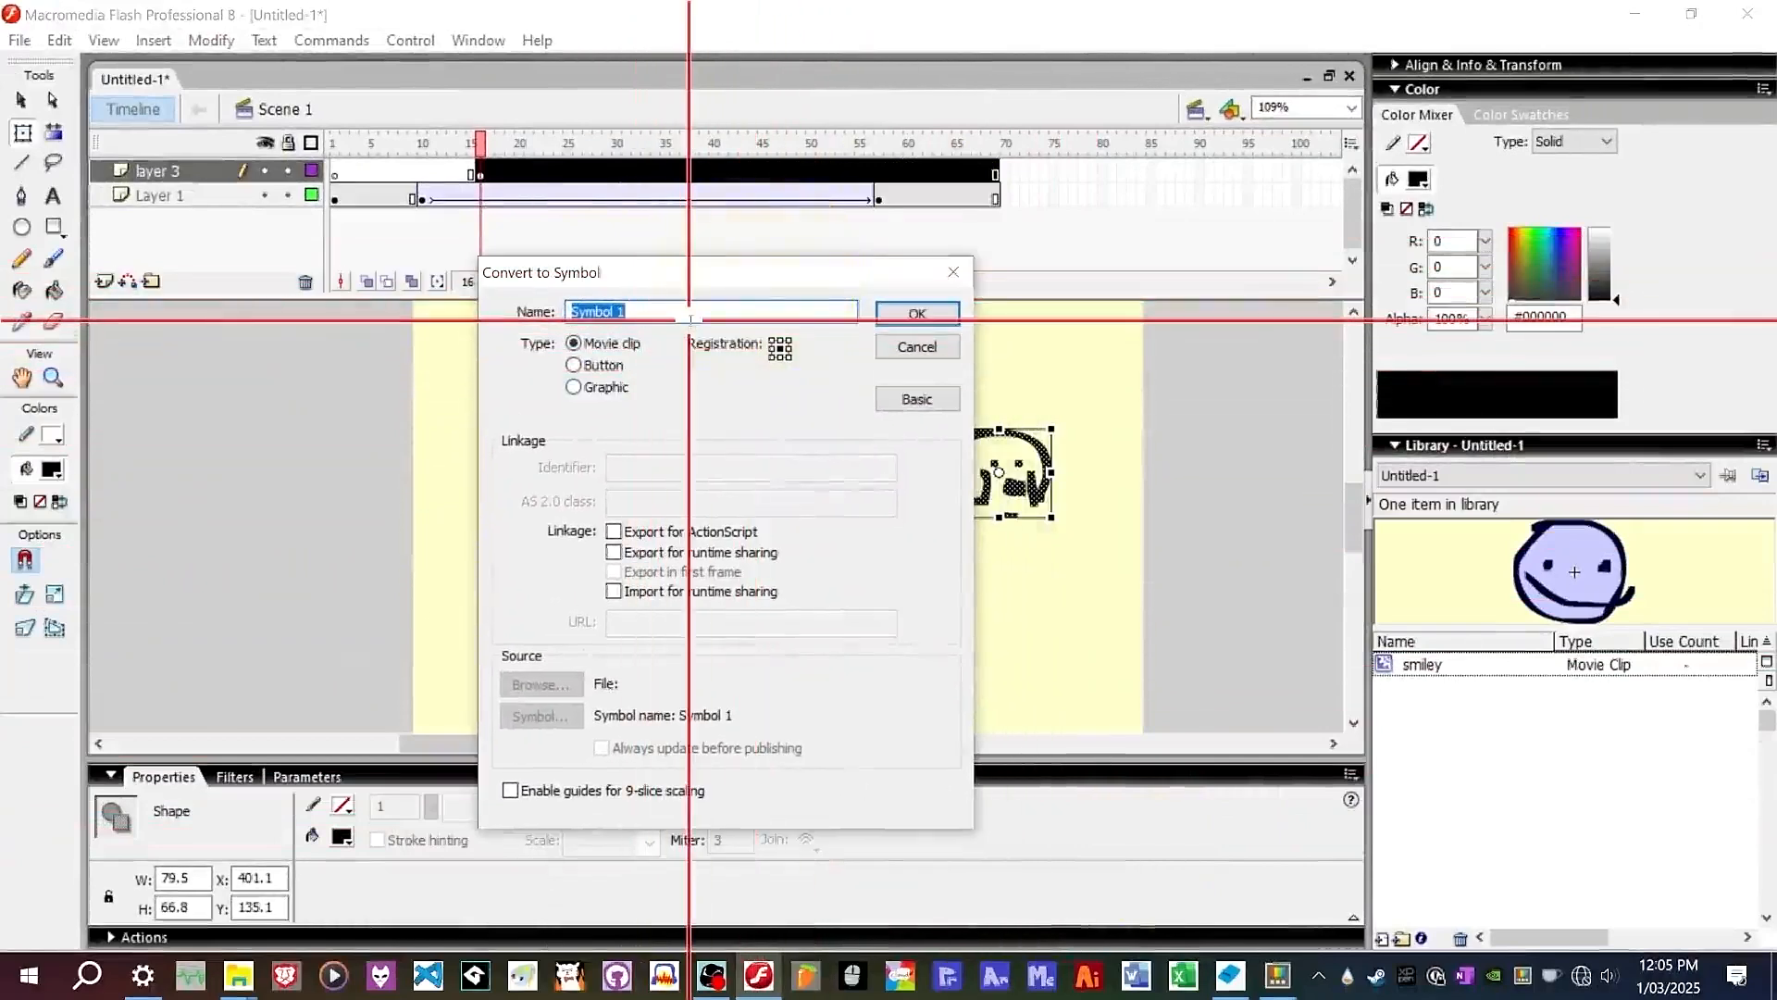
{"action": "type", "text": "doggy"}
{"action": "key", "text": "Return"}
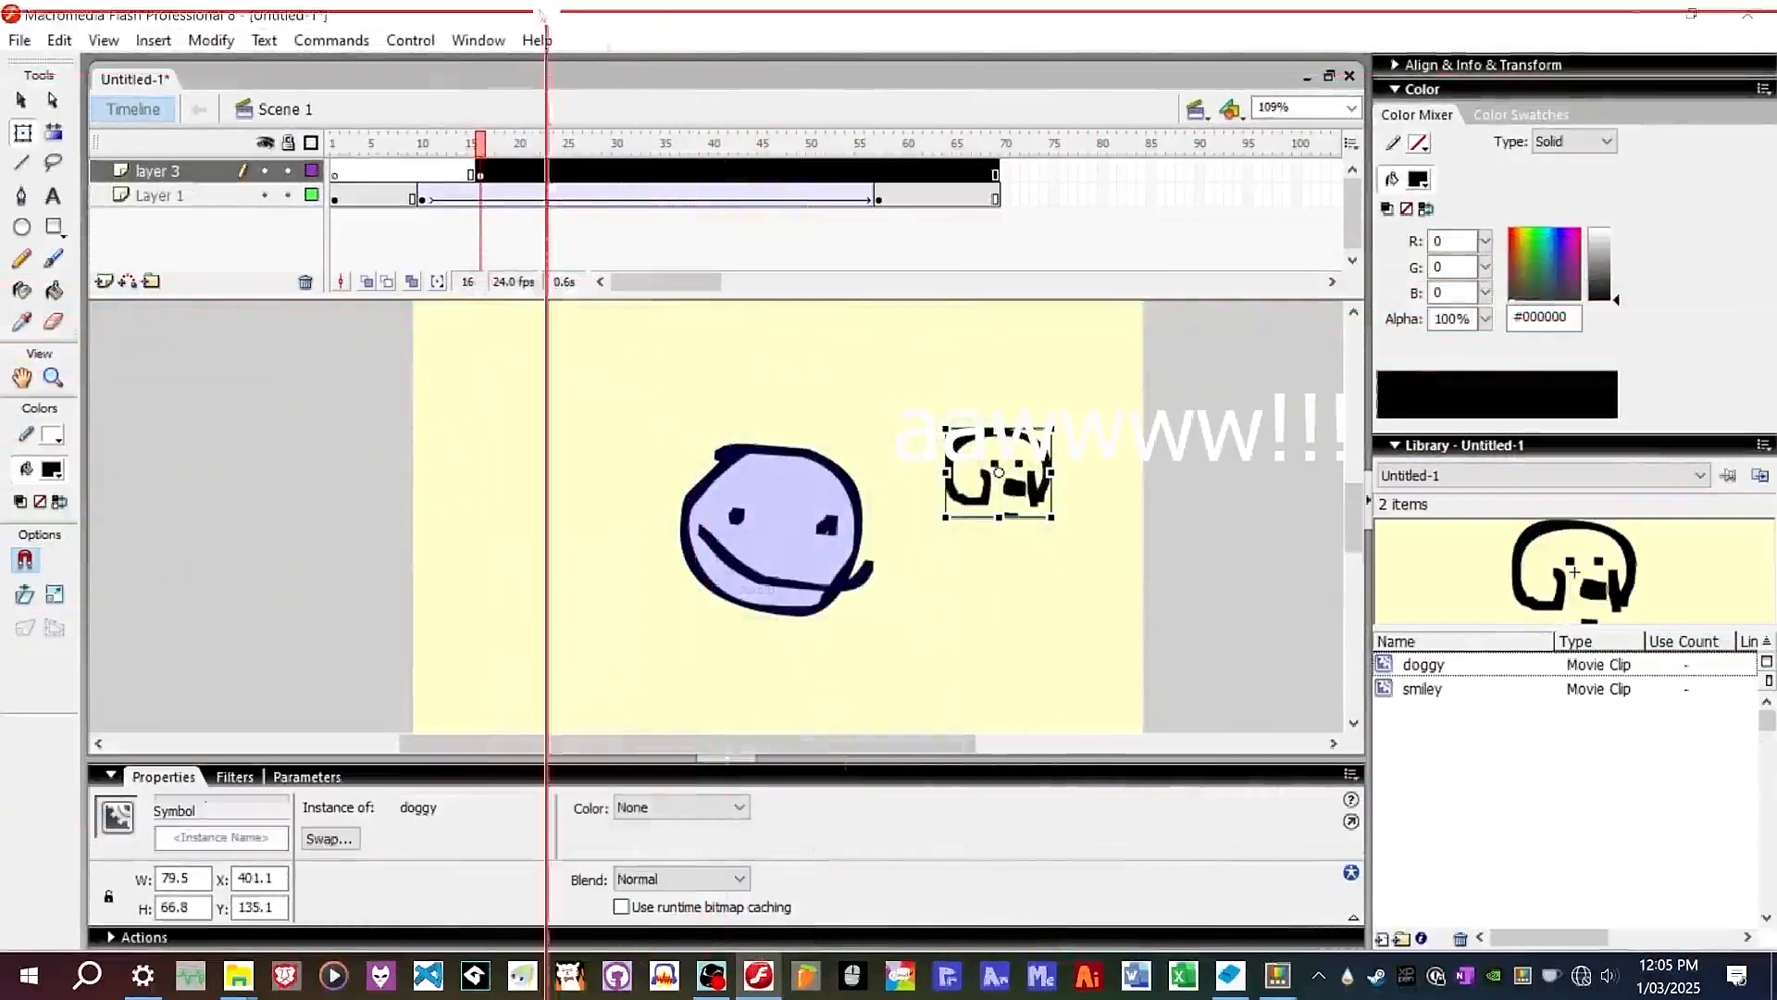
Position two doggy instances at the stage's upper left, one above the other.
{"action": "left_click_drag", "start_coordinate": [1015, 454], "coordinate": [543, 357]}
{"action": "left_click", "coordinate": [541, 346]}
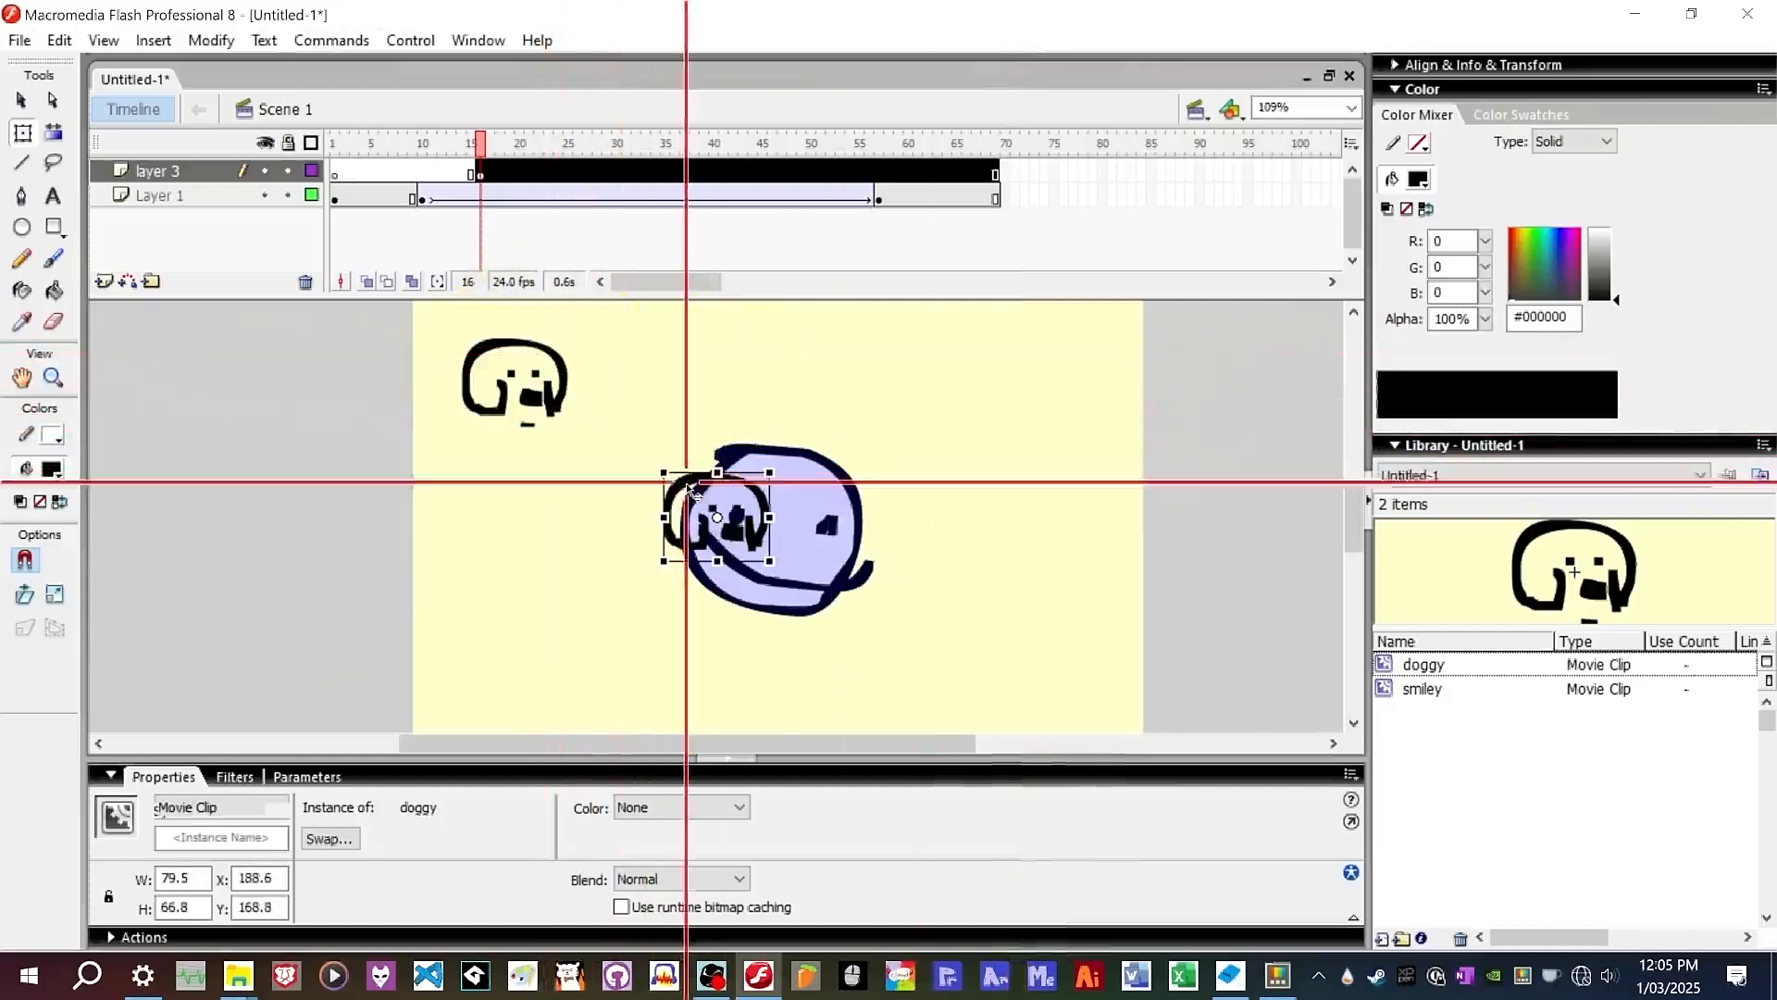
{"action": "left_click_drag", "start_coordinate": [690, 488], "coordinate": [500, 461]}
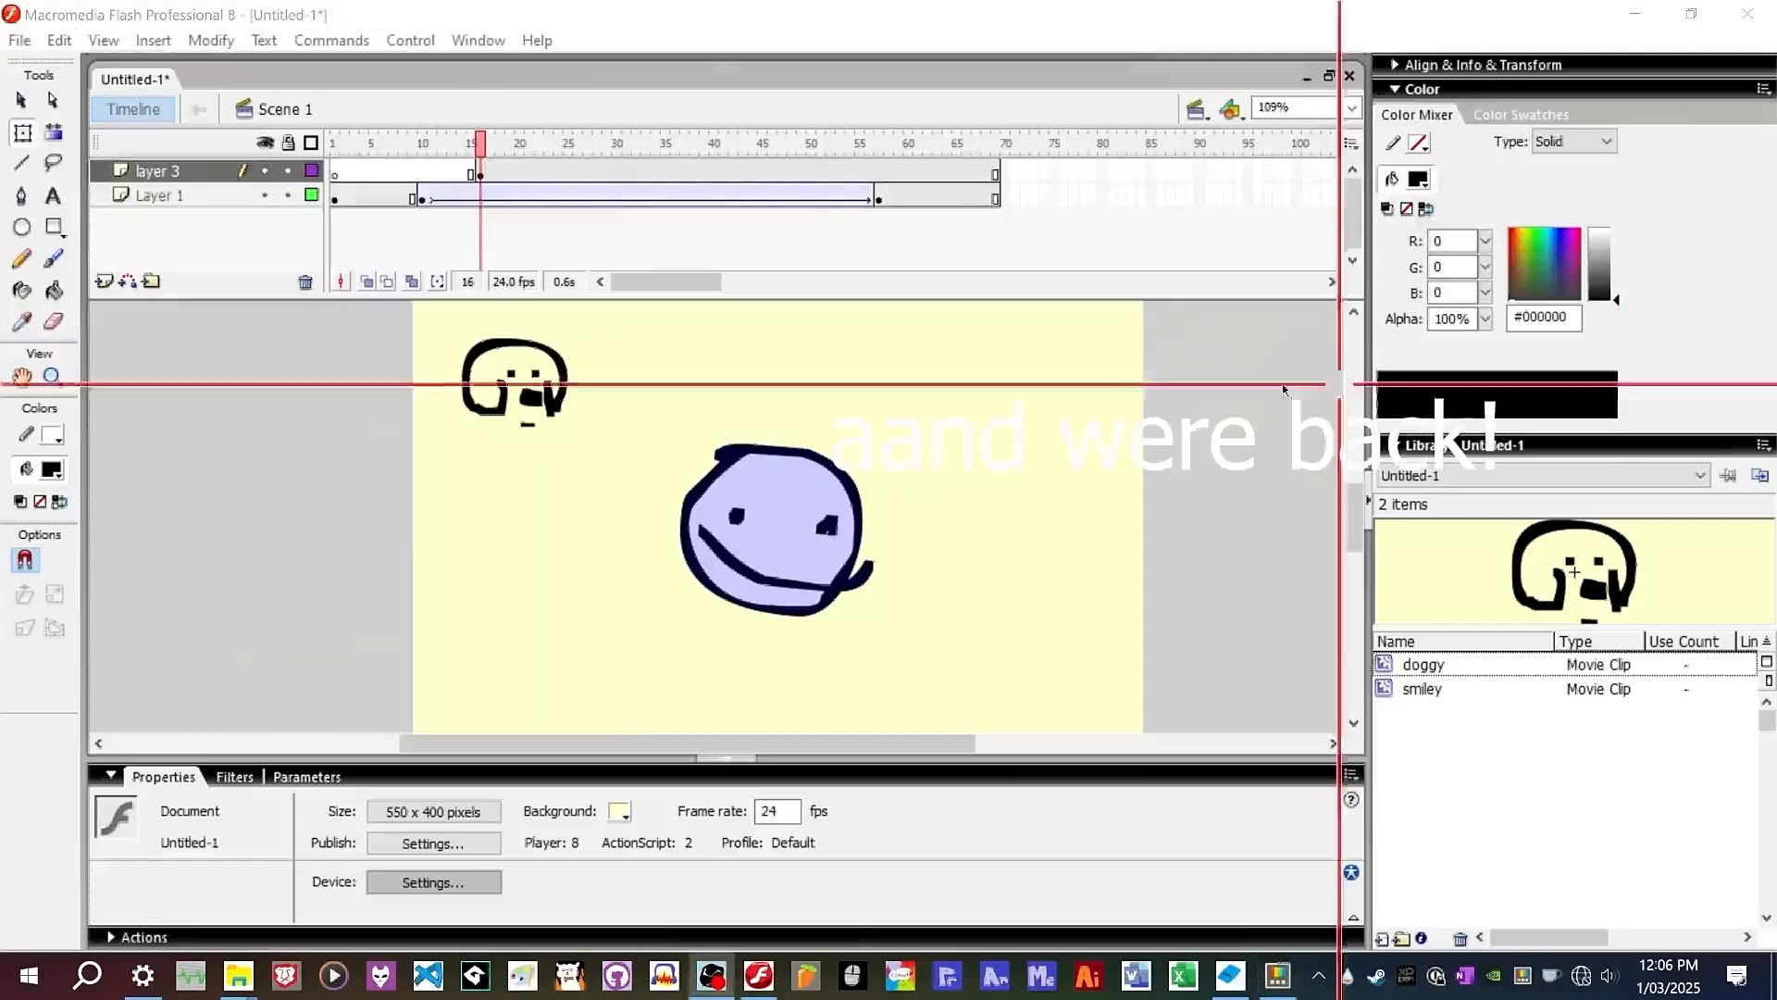
{"action": "left_click", "coordinate": [549, 356]}
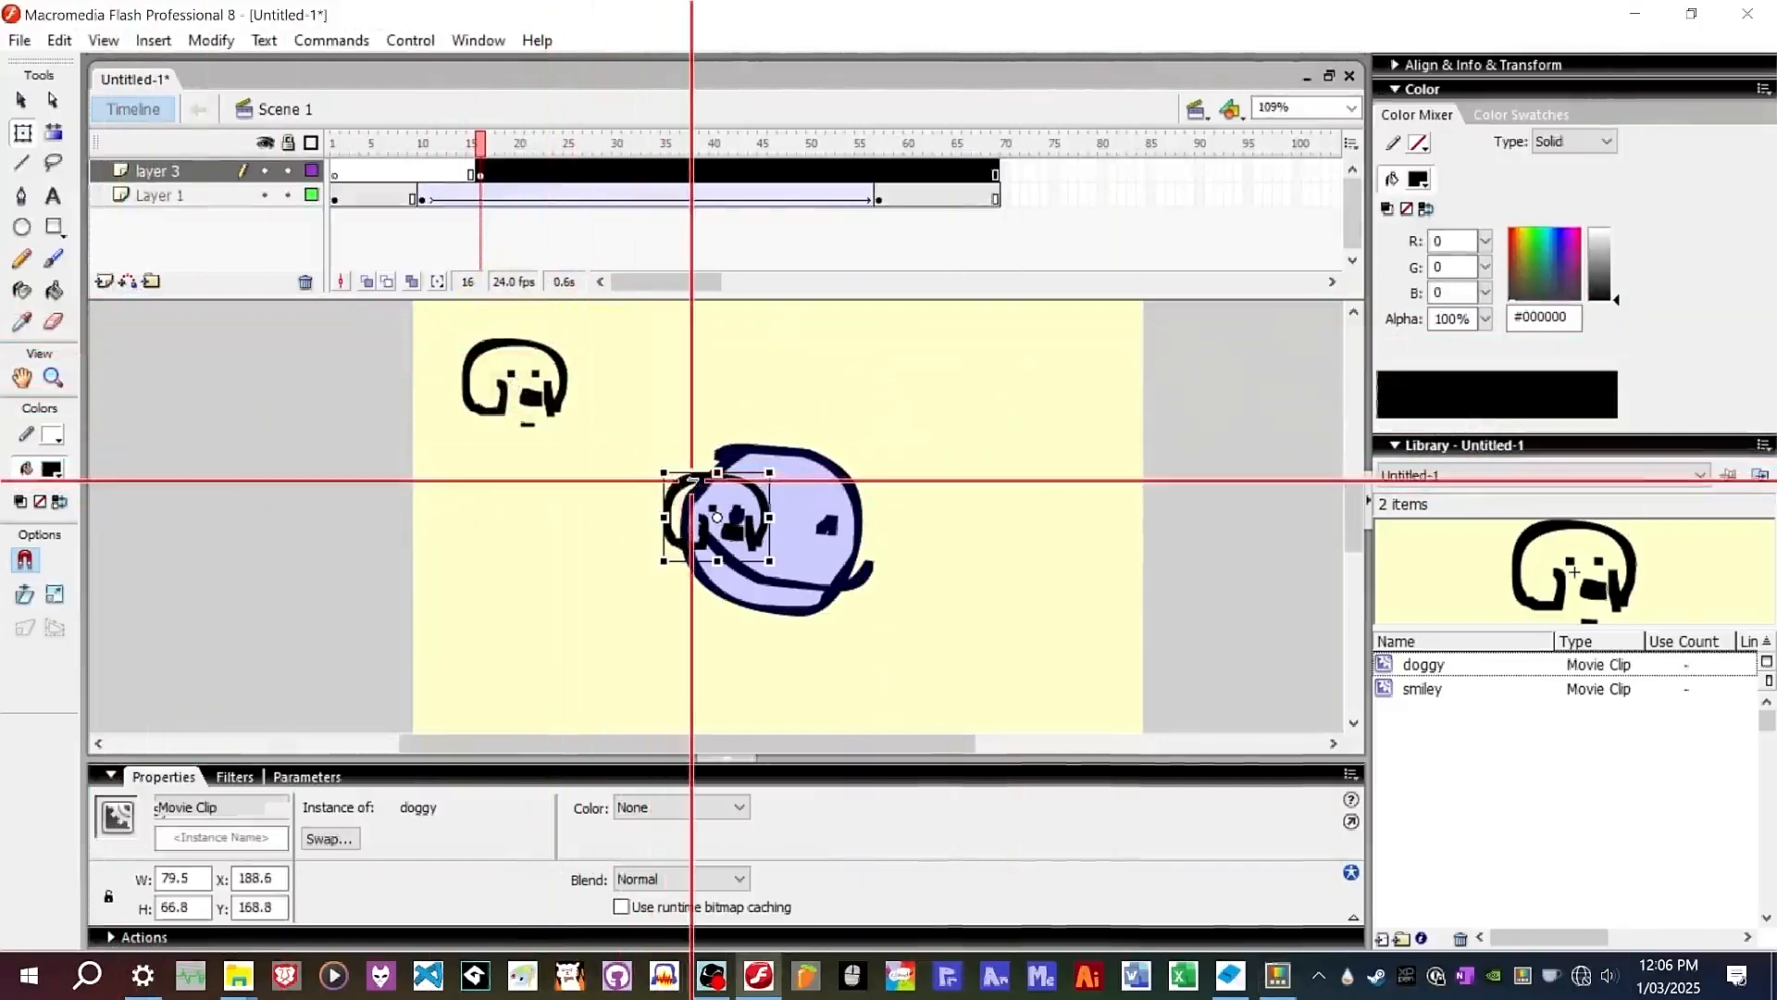
{"action": "left_click_drag", "start_coordinate": [693, 480], "coordinate": [722, 456]}
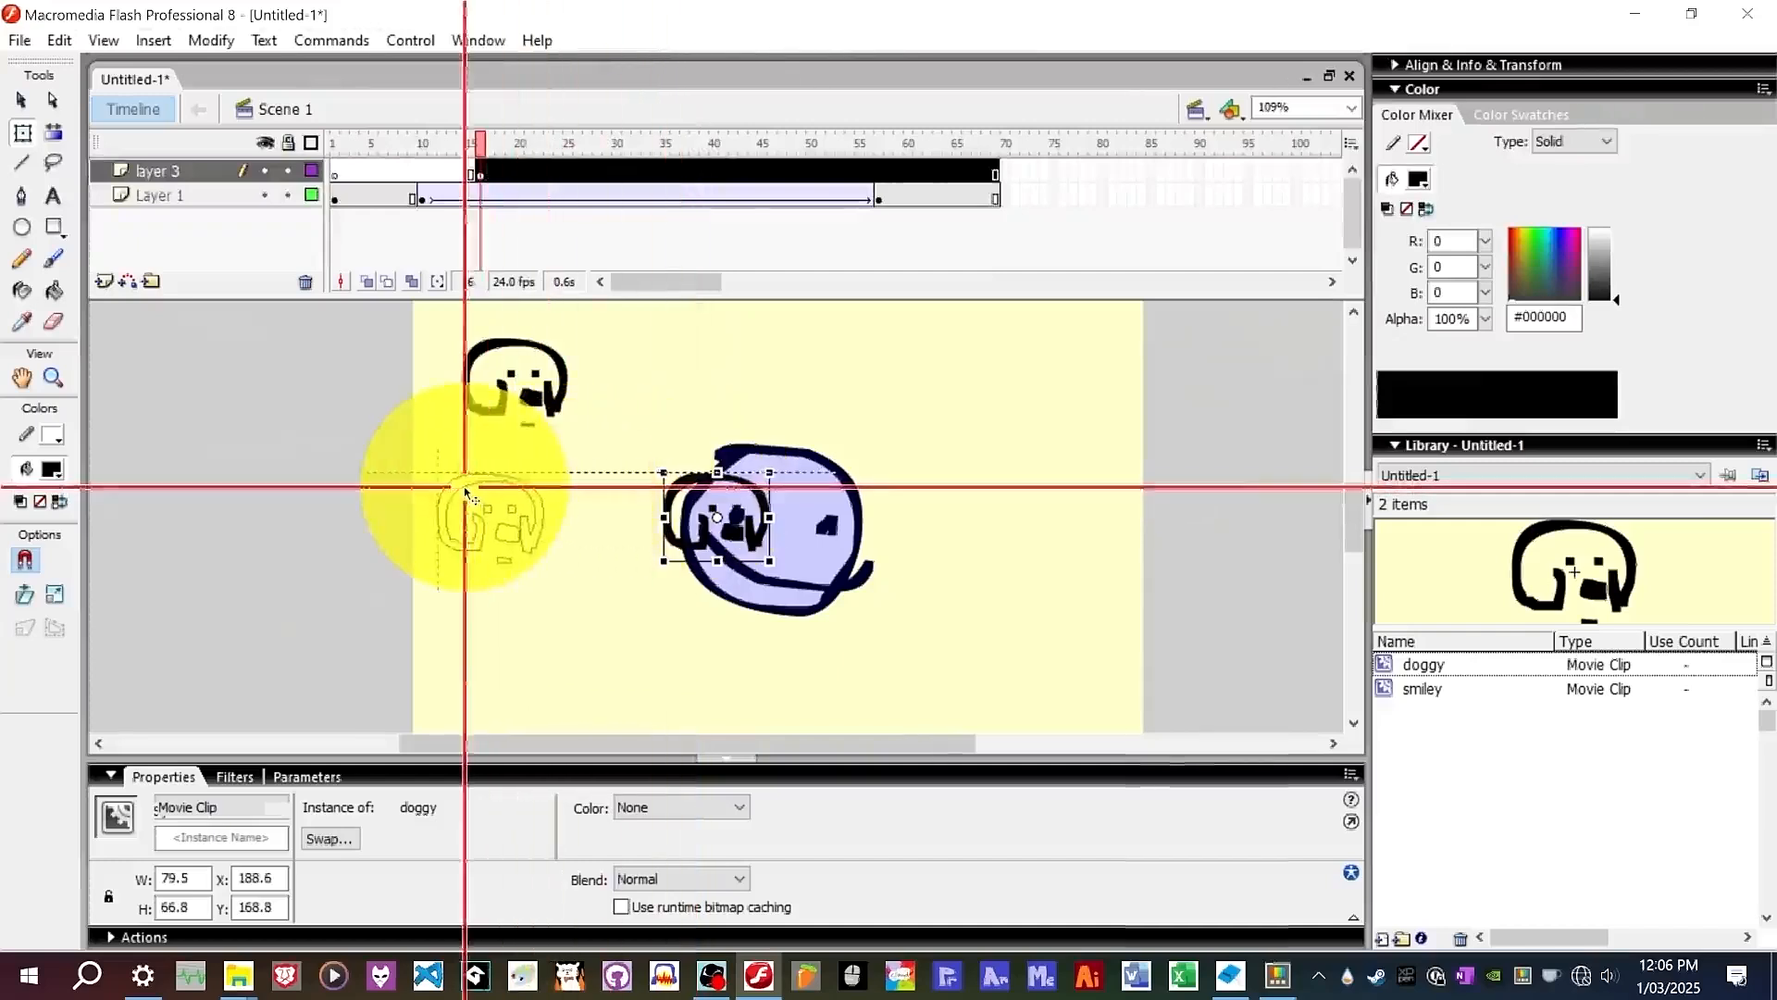
{"action": "key", "text": "Delete"}
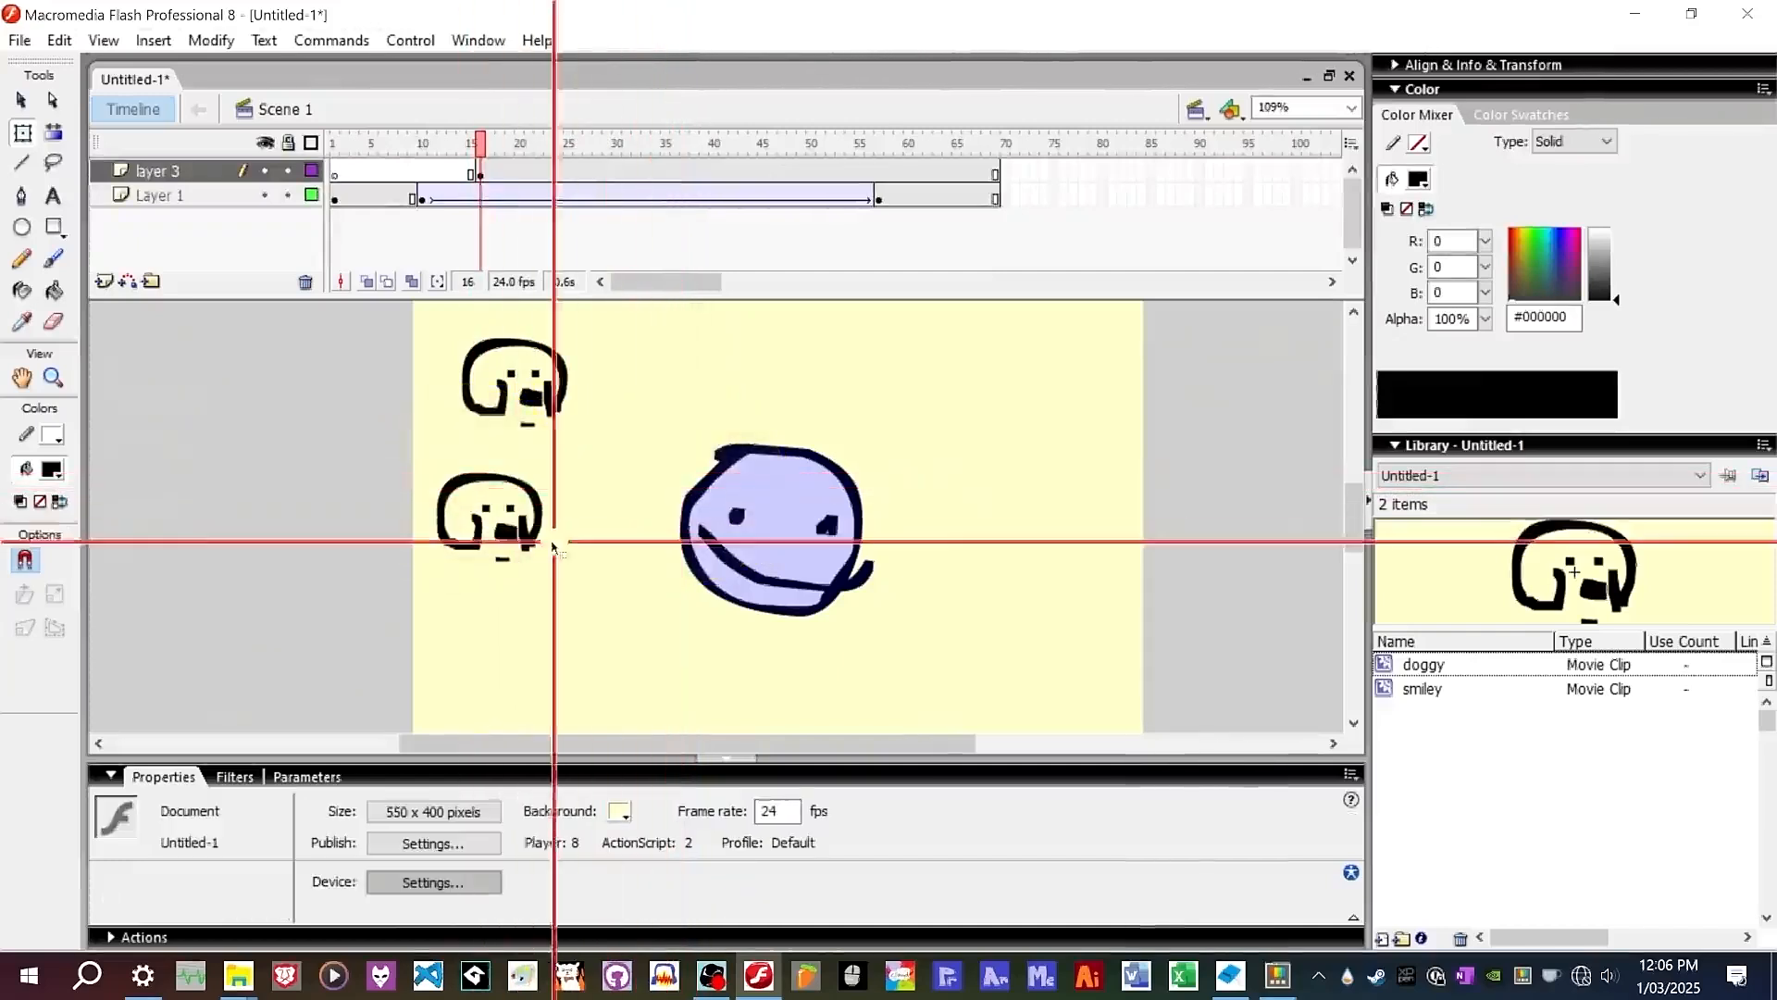
{"action": "left_click_drag", "start_coordinate": [529, 507], "coordinate": [554, 480]}
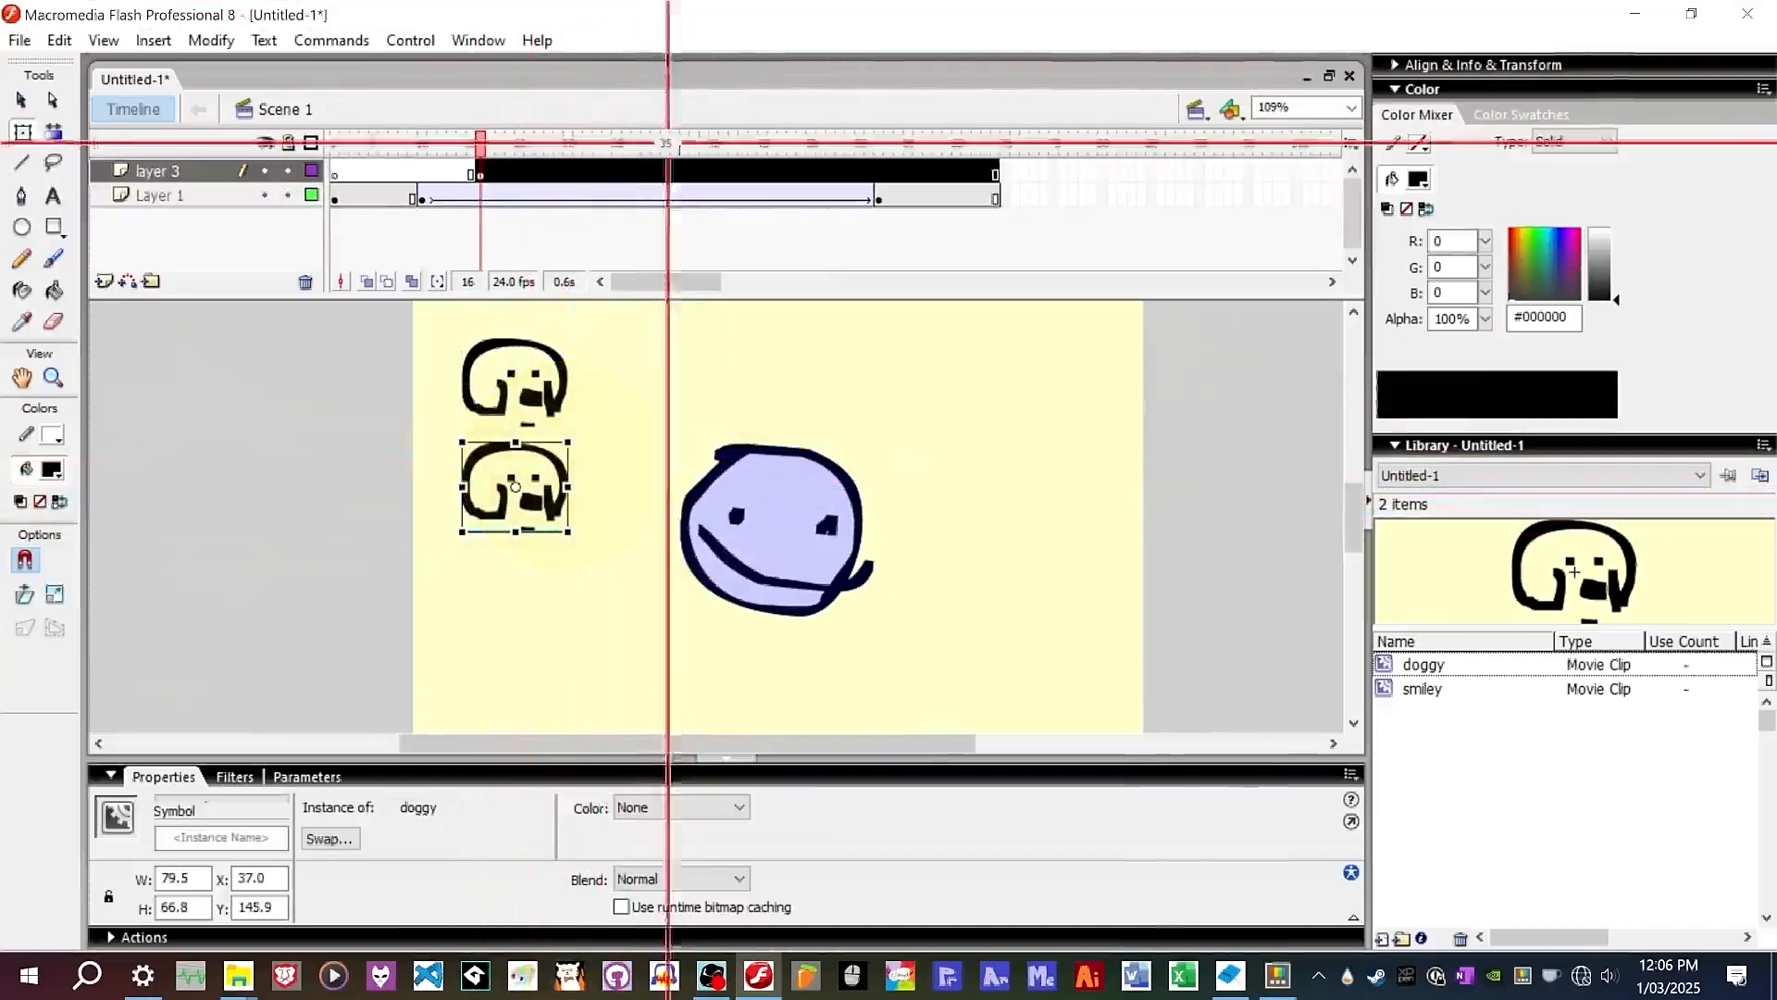
Insert a keyframe at frame 44 on layer 3 and move the top doggy to the stage's upper right.
{"action": "left_click", "coordinate": [757, 167]}
{"action": "right_click", "coordinate": [757, 167]}
{"action": "left_click", "coordinate": [847, 274]}
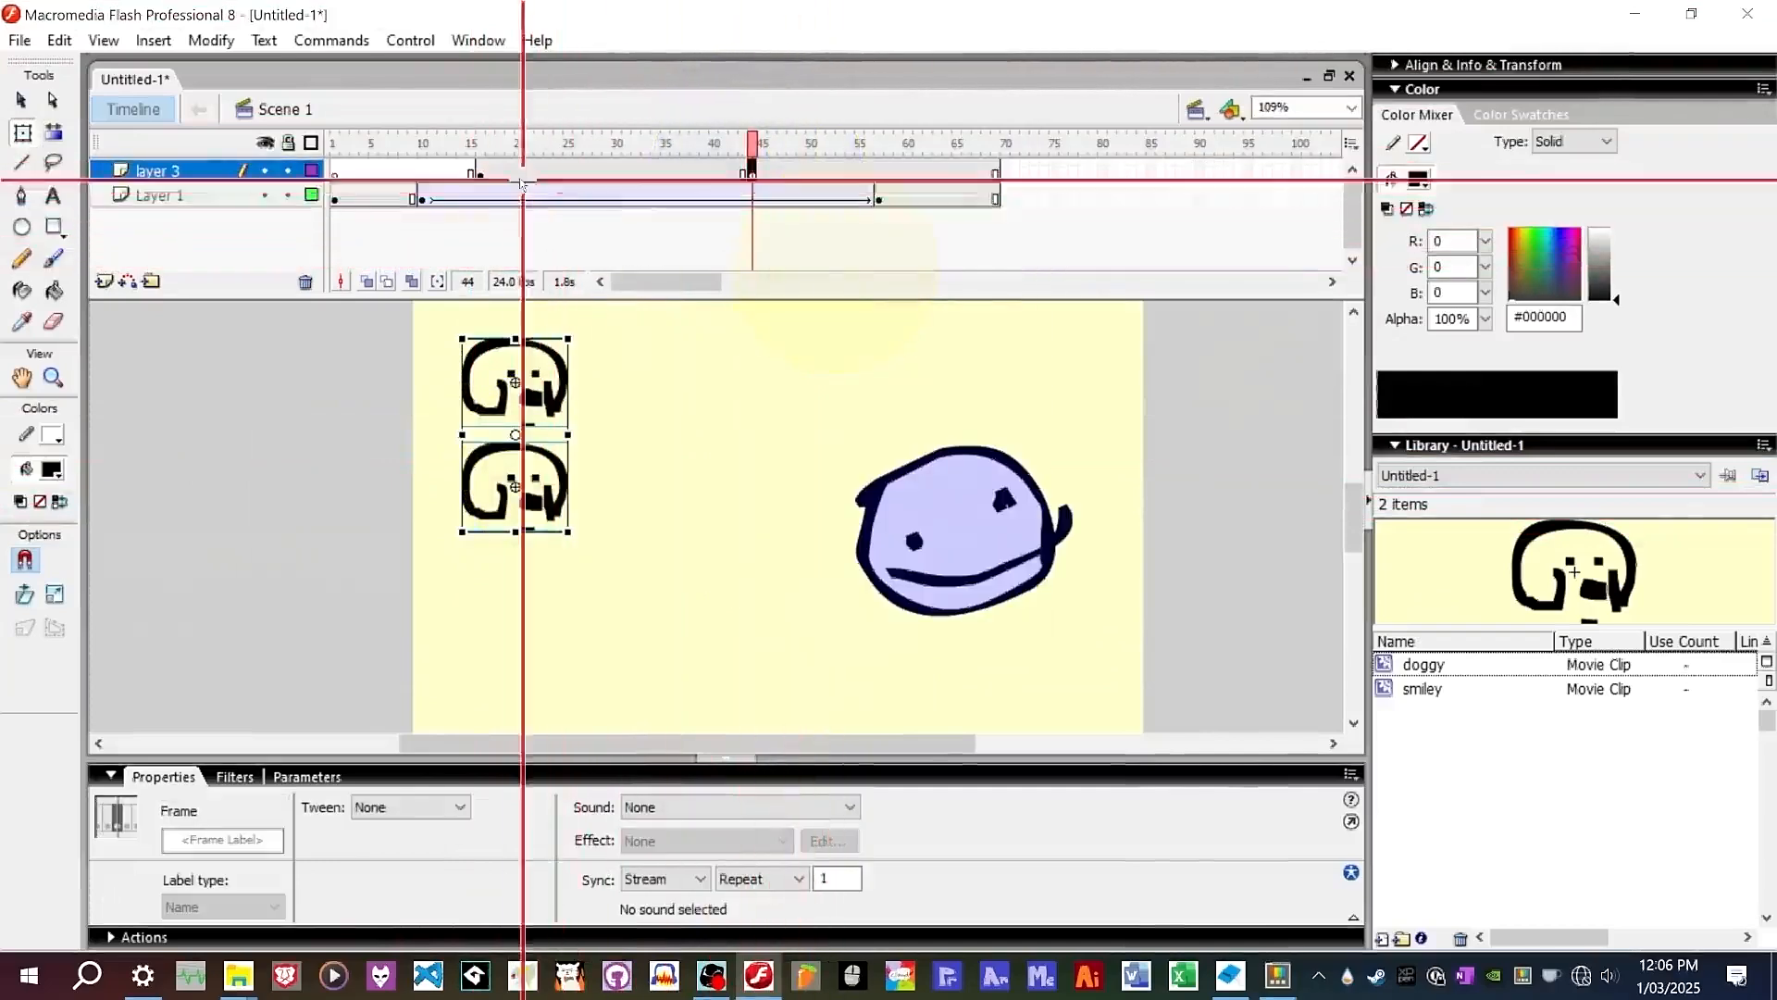
{"action": "left_click", "coordinate": [781, 385]}
{"action": "left_click_drag", "start_coordinate": [563, 369], "coordinate": [879, 360]}
Create a motion tween on layer 3 between frames 16 and 44.
{"action": "left_click", "coordinate": [682, 171]}
{"action": "right_click", "coordinate": [682, 174]}
{"action": "left_click", "coordinate": [731, 183]}
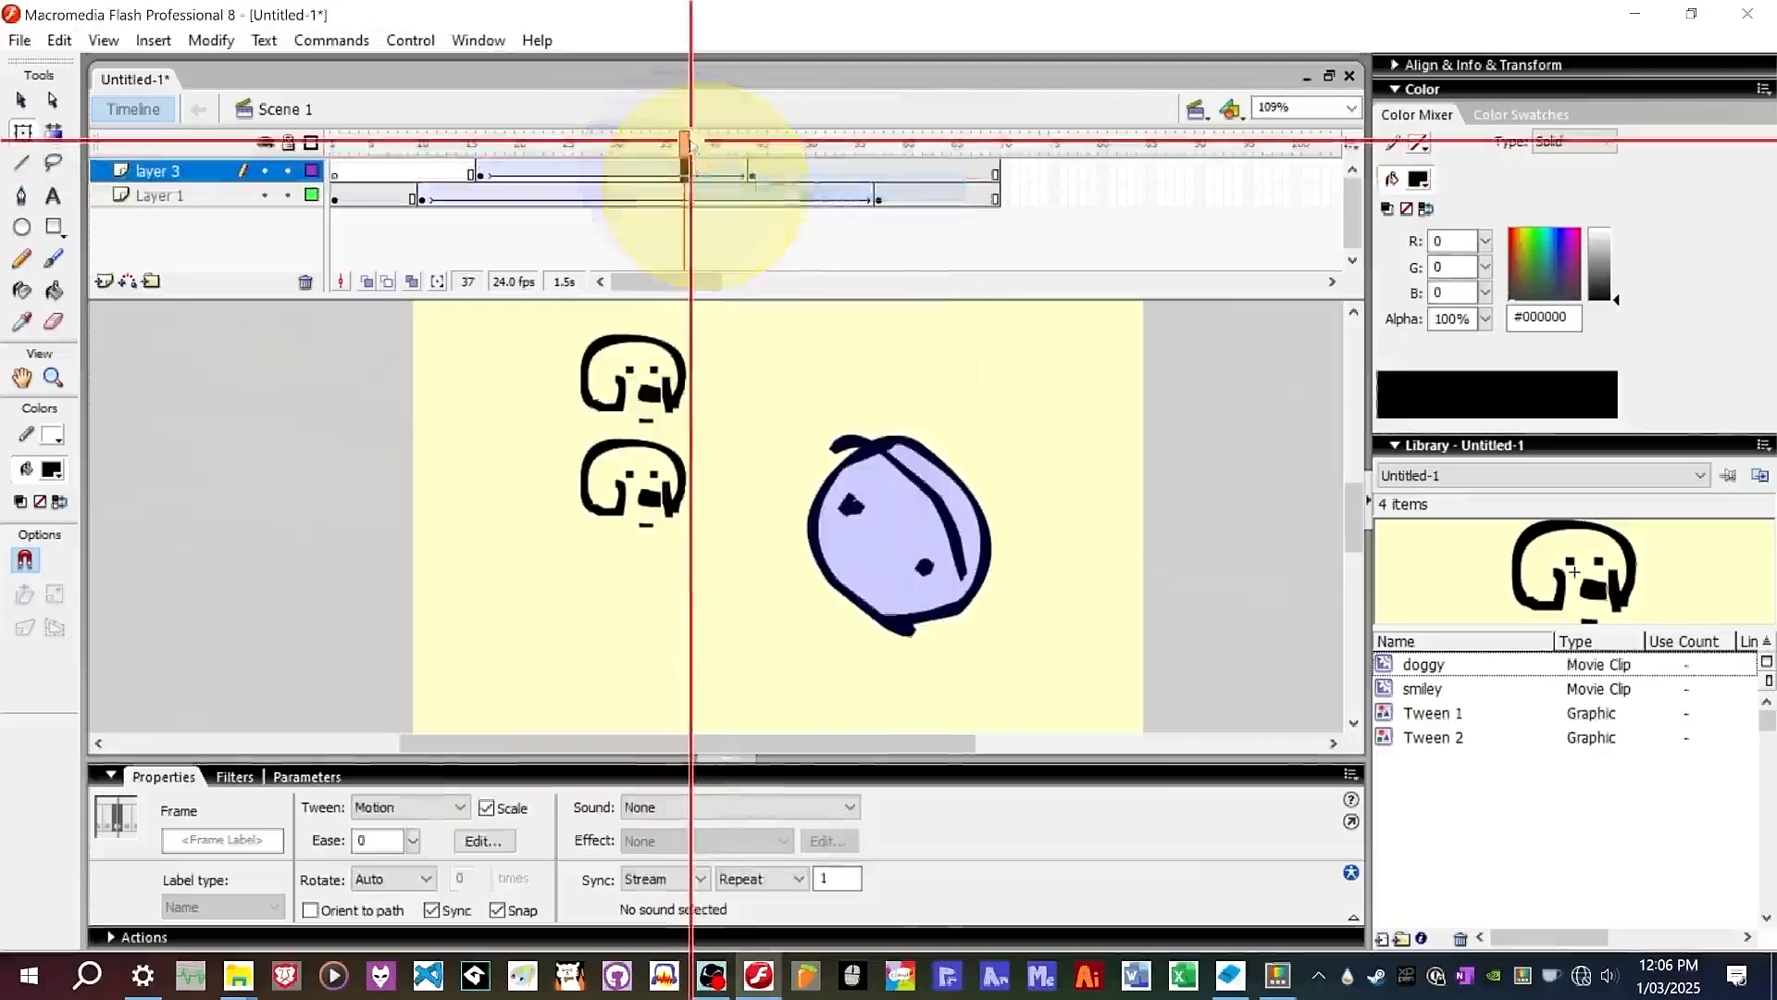
Scrub the playhead across the timeline to preview the doggy tween.
{"action": "left_click", "coordinate": [642, 143]}
{"action": "left_click_drag", "start_coordinate": [641, 143], "coordinate": [515, 162]}
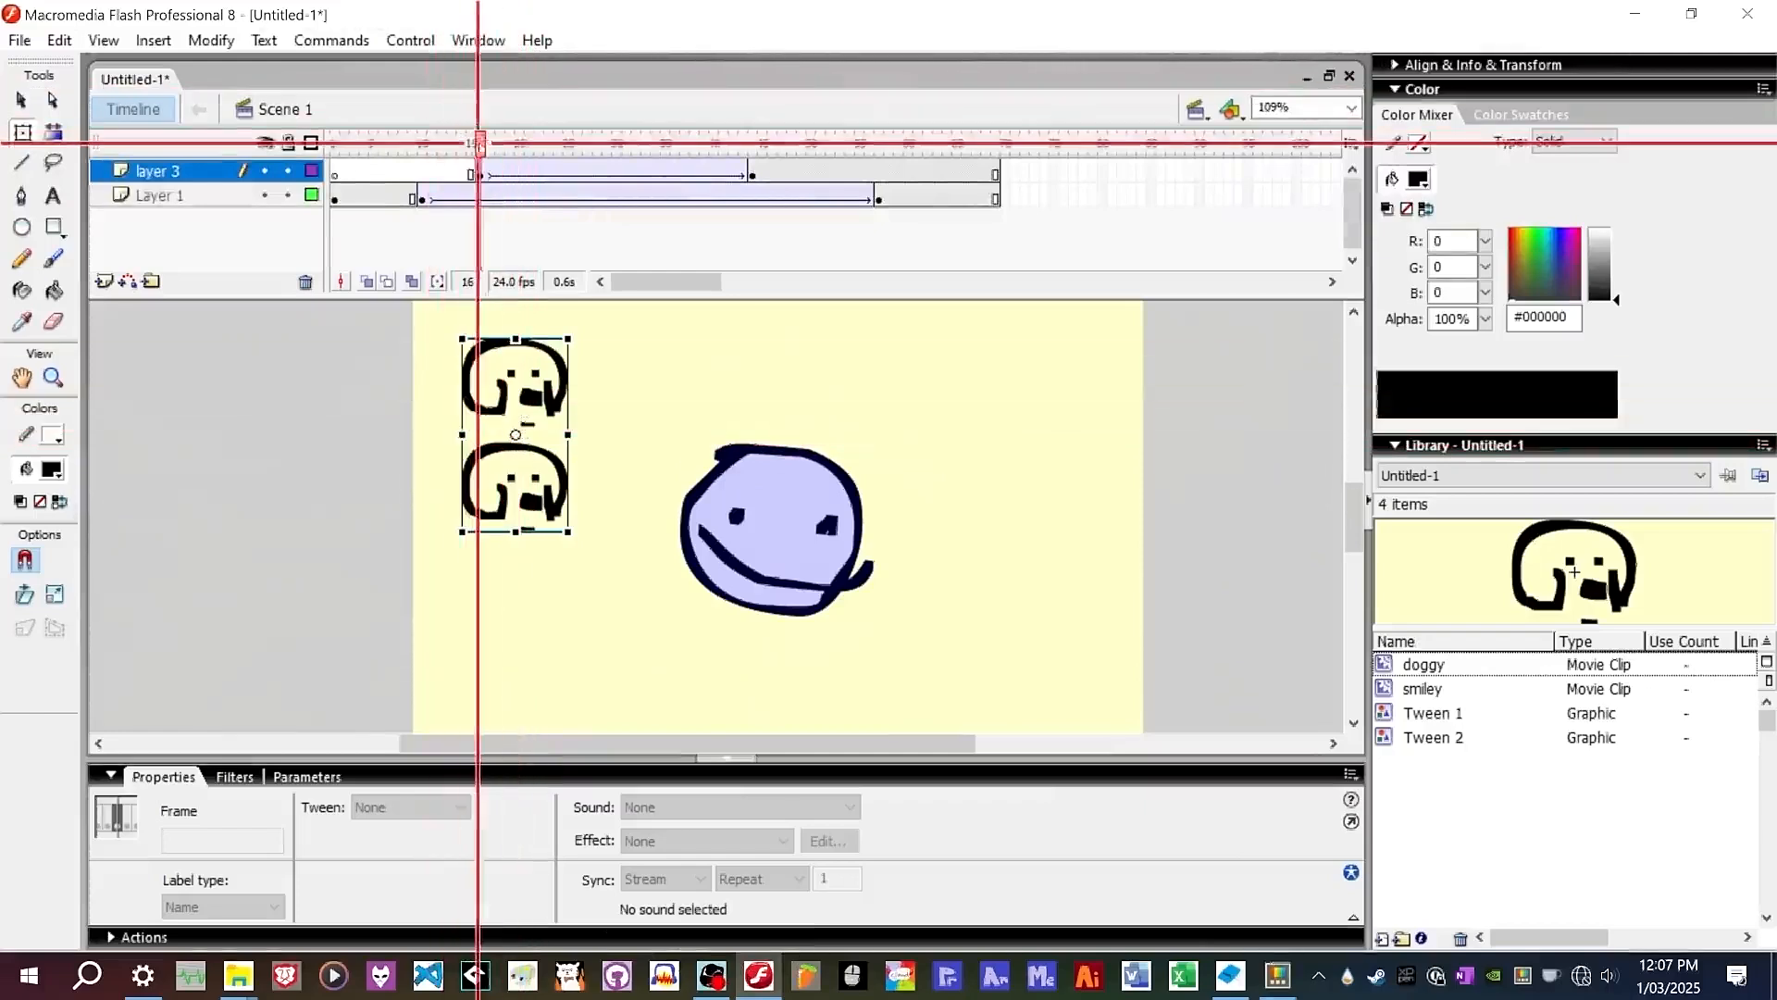
{"action": "left_click_drag", "start_coordinate": [481, 141], "coordinate": [752, 135]}
Select layer 3 and delete it.
{"action": "left_click", "coordinate": [635, 398]}
{"action": "left_click", "coordinate": [615, 389]}
{"action": "left_click", "coordinate": [614, 148]}
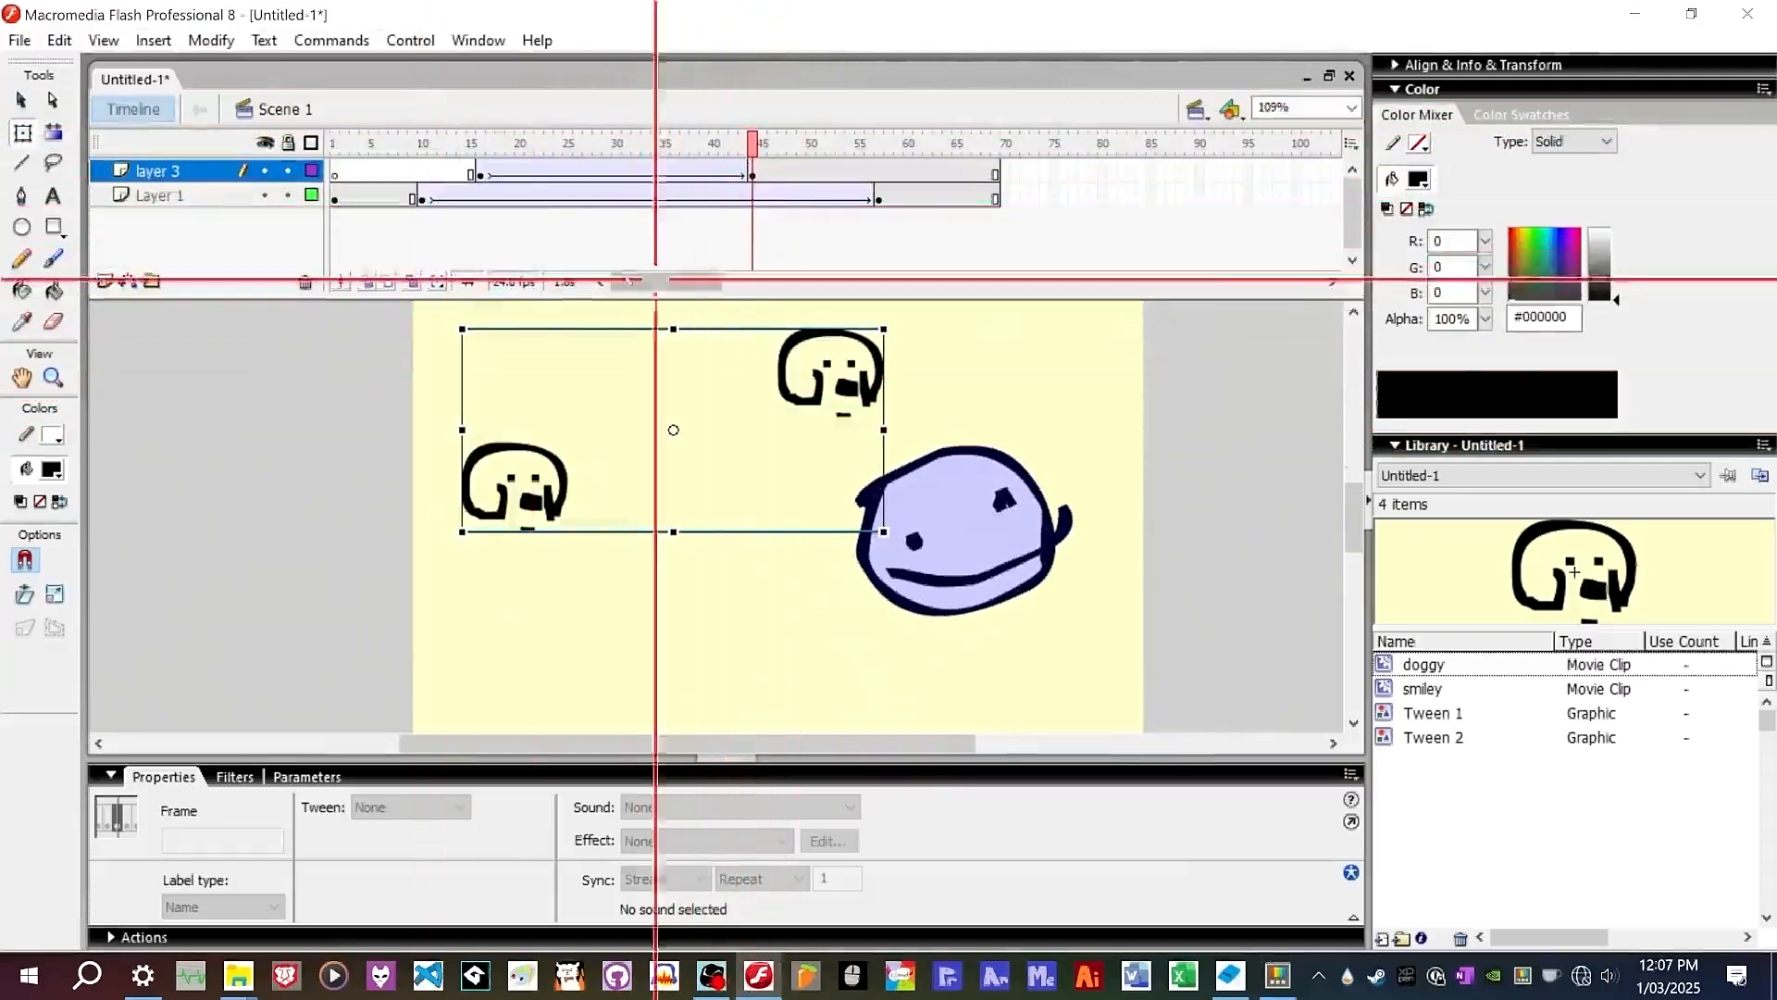
{"action": "left_click", "coordinate": [159, 174]}
{"action": "left_click", "coordinate": [294, 281]}
{"action": "left_click", "coordinate": [301, 281]}
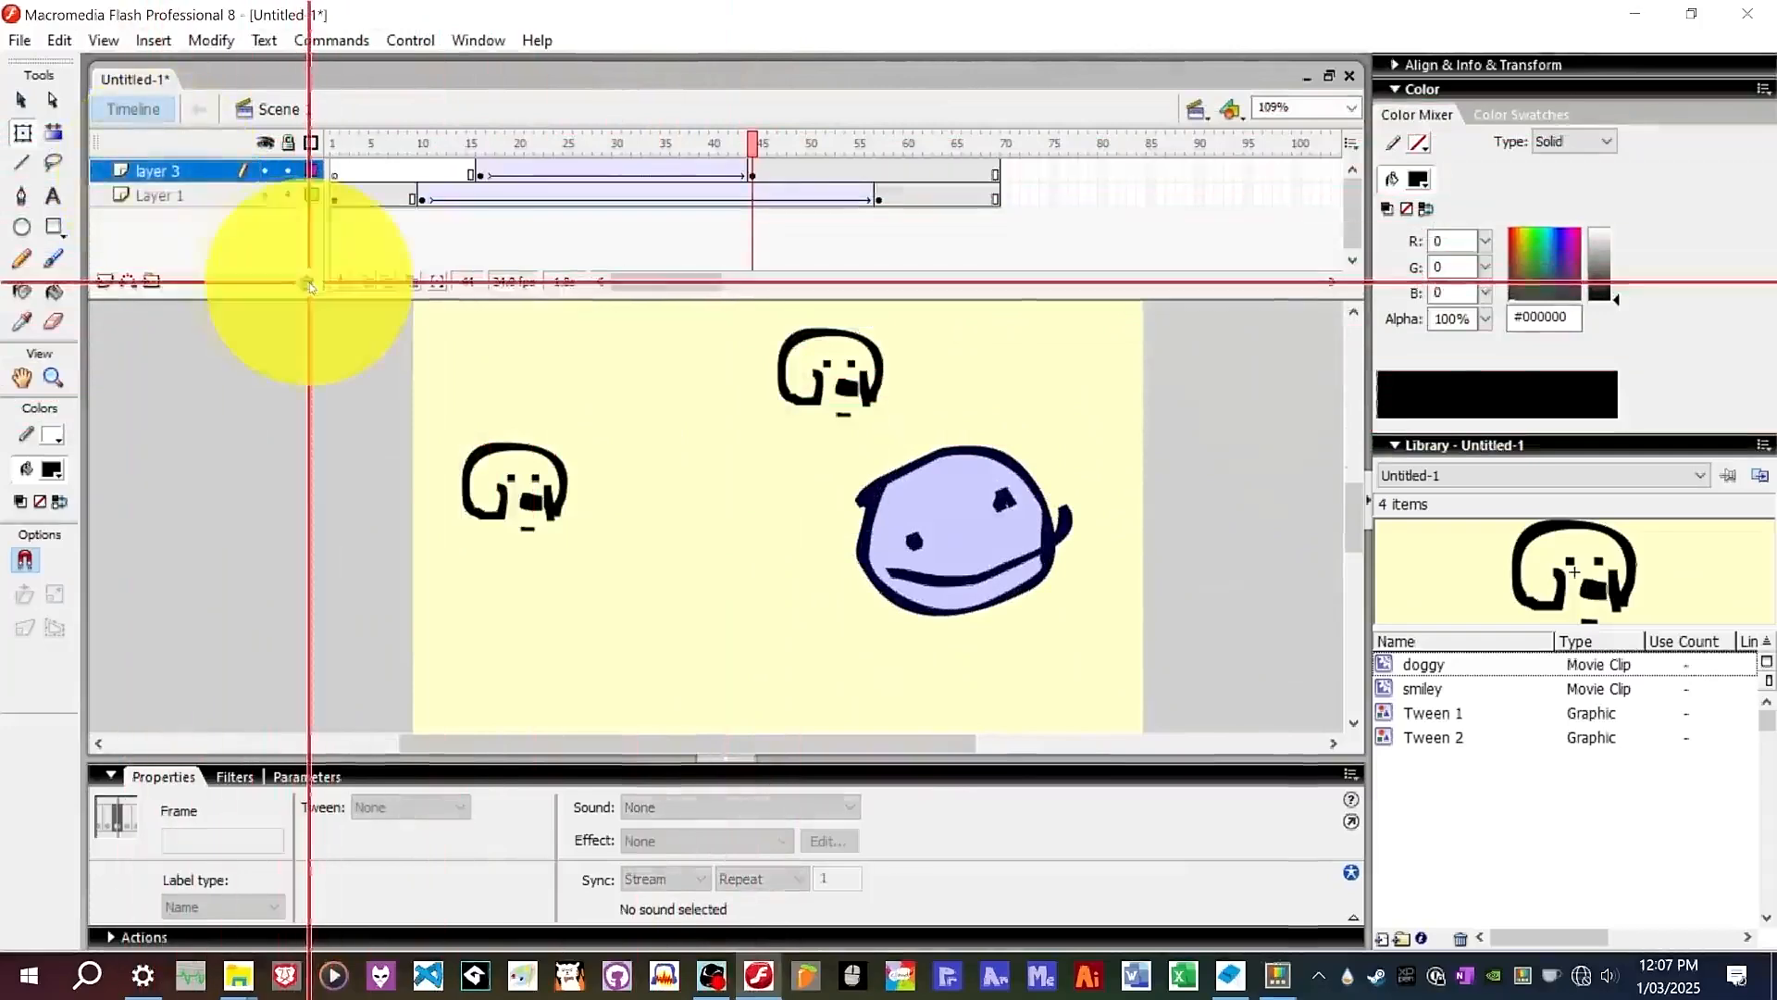
Insert a new layer and add a keyframe at frame 10 on it.
{"action": "left_click", "coordinate": [104, 280]}
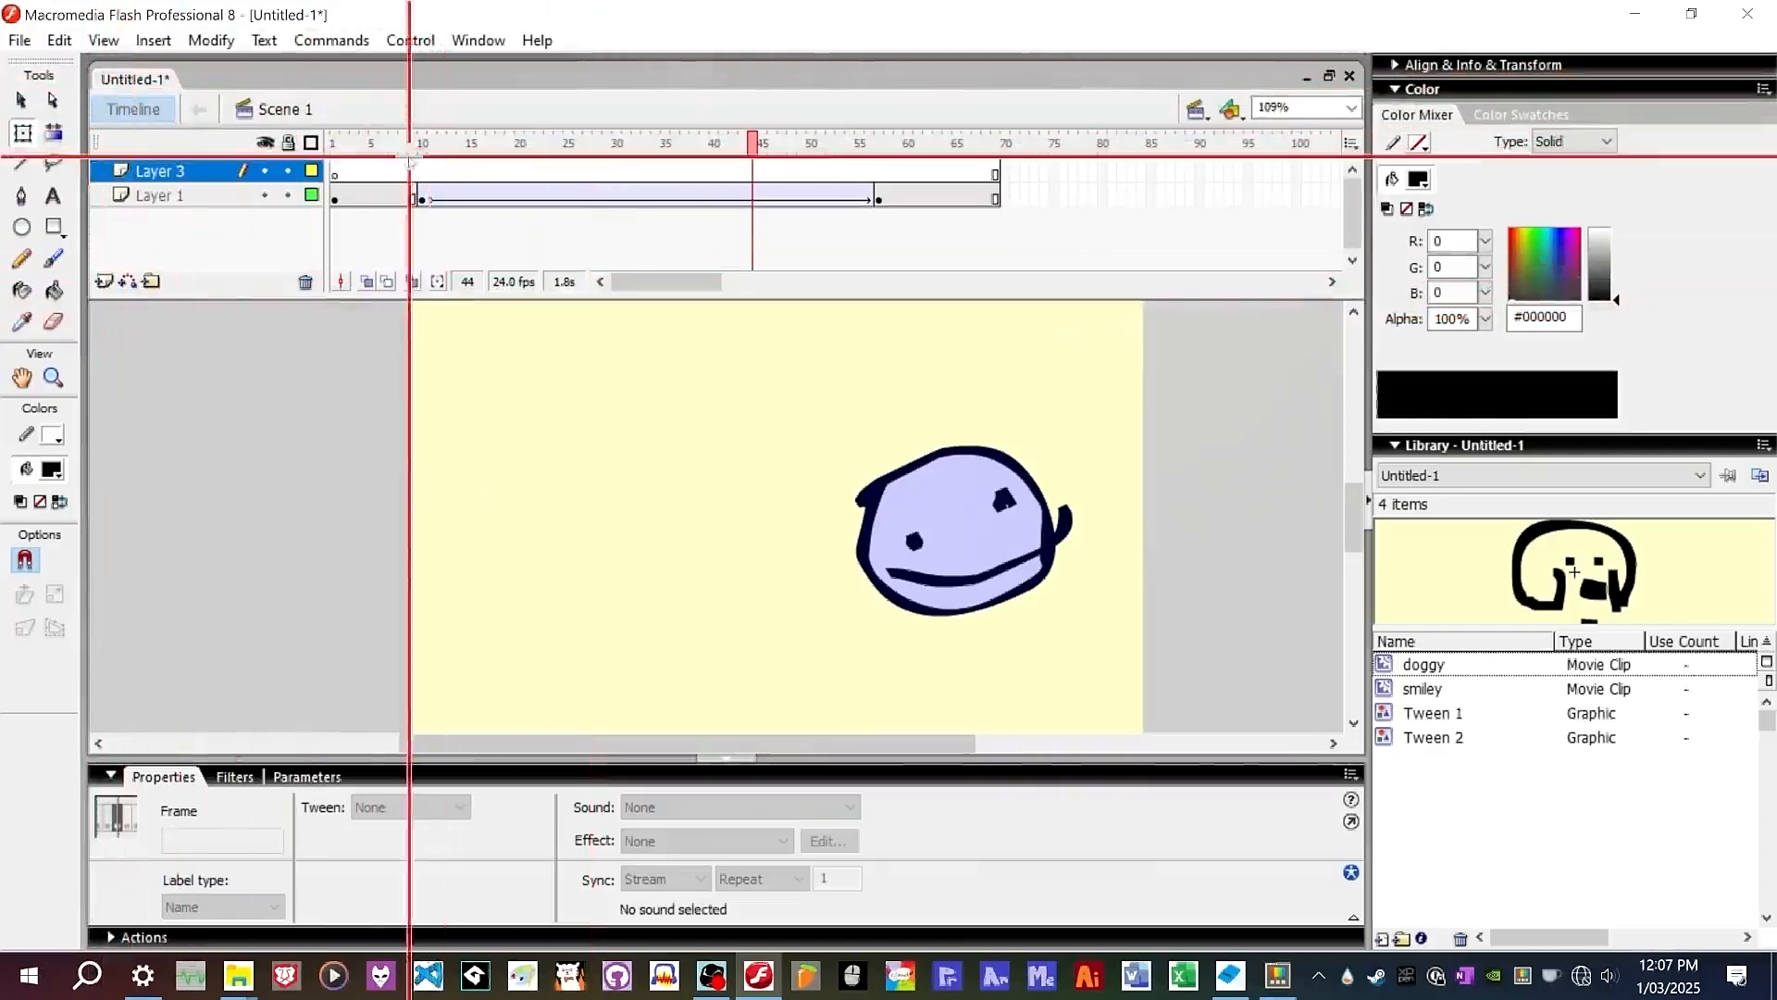
{"action": "right_click", "coordinate": [422, 172]}
{"action": "left_click", "coordinate": [475, 277]}
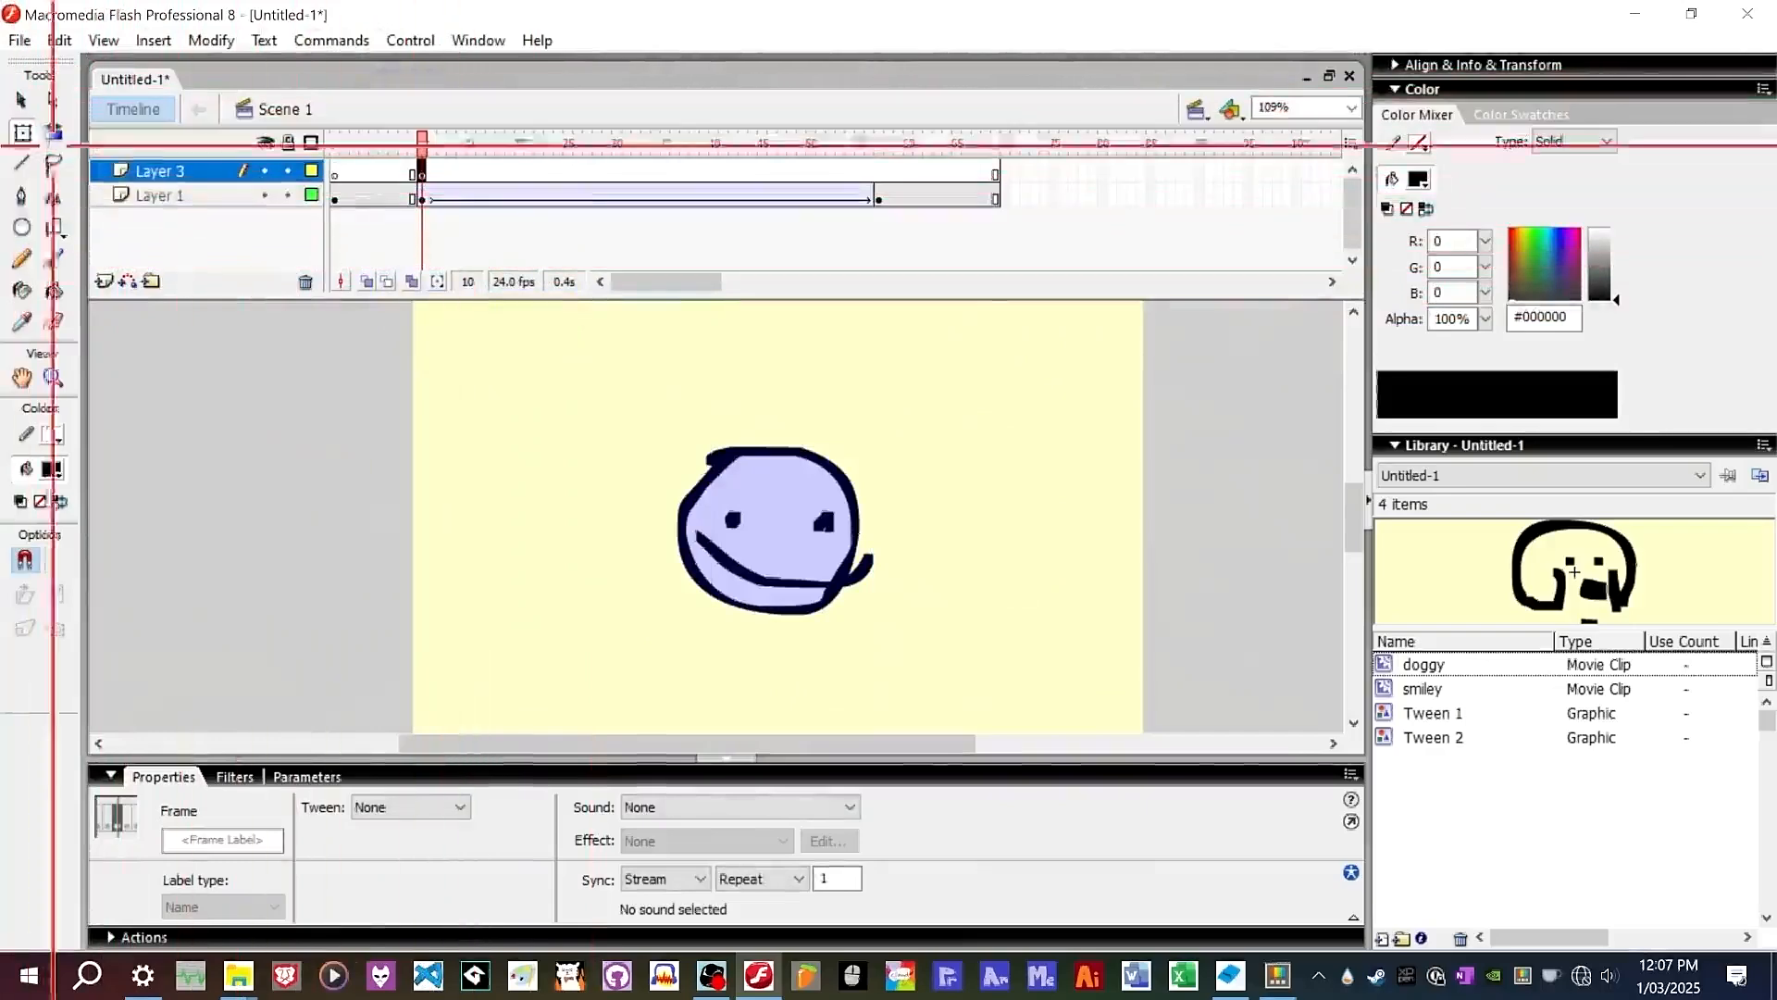
Brush a small circle above and right of the smiley and fill it with green #33FF66.
{"action": "left_click", "coordinate": [52, 259]}
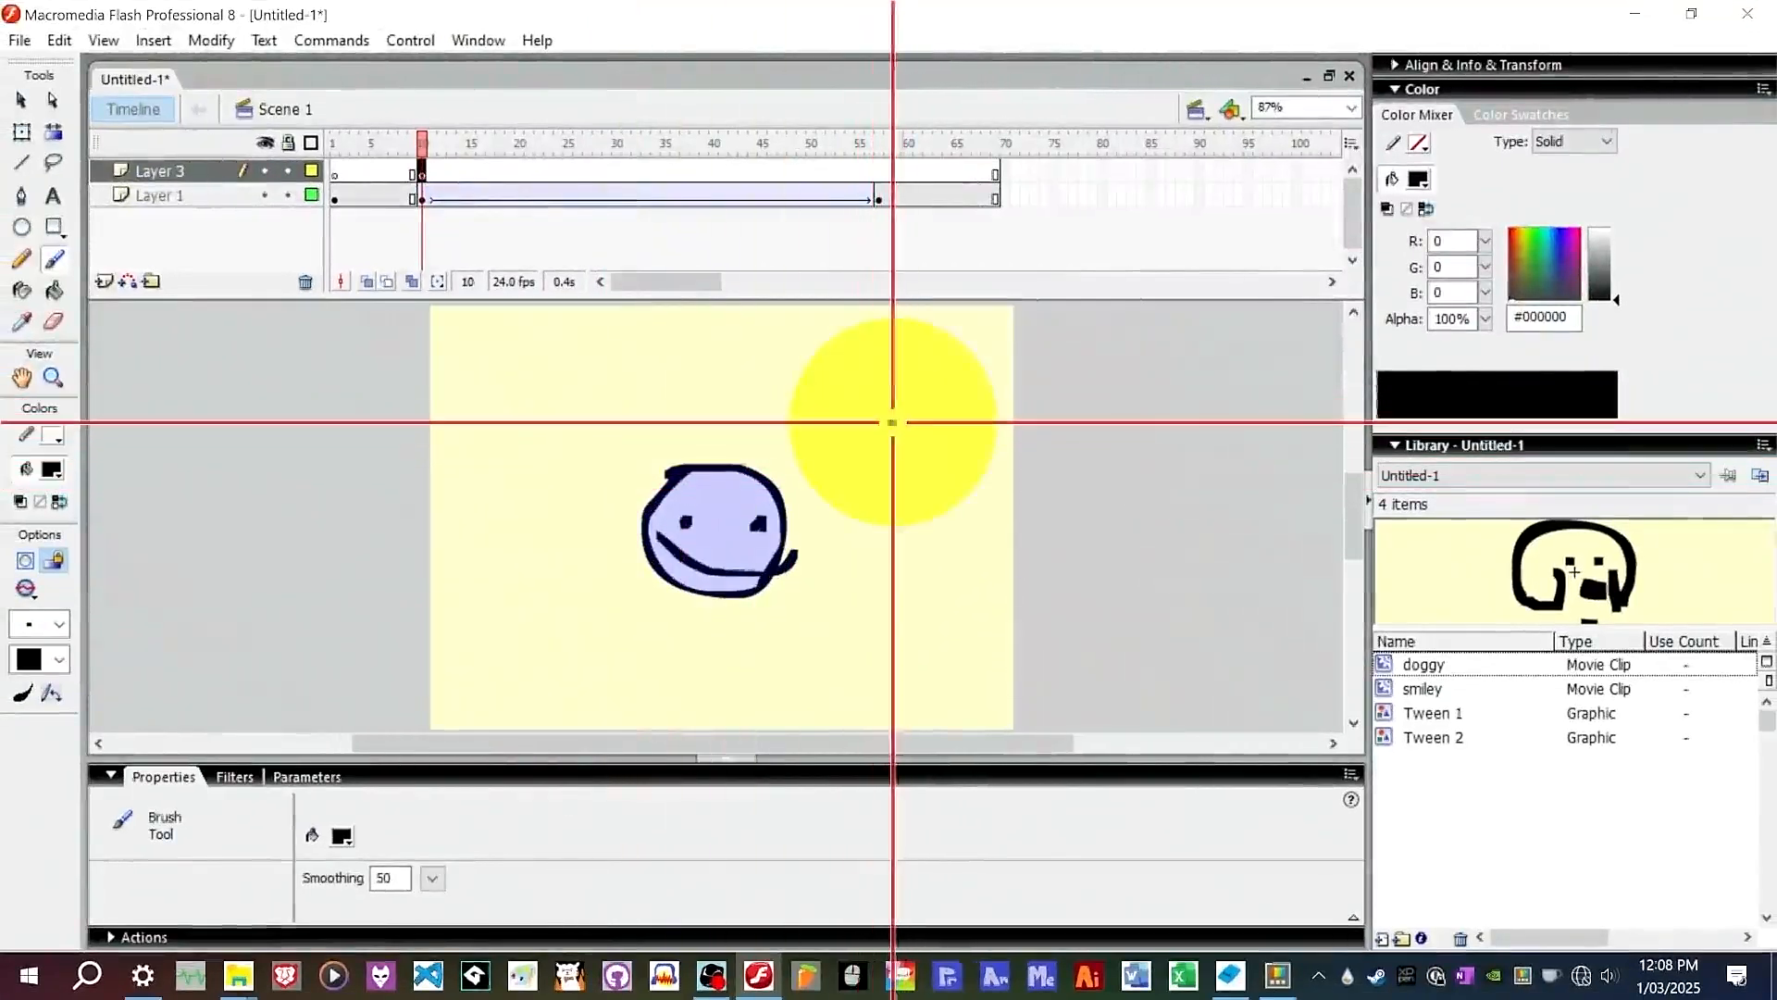
{"action": "left_click_drag", "start_coordinate": [874, 454], "coordinate": [889, 441]}
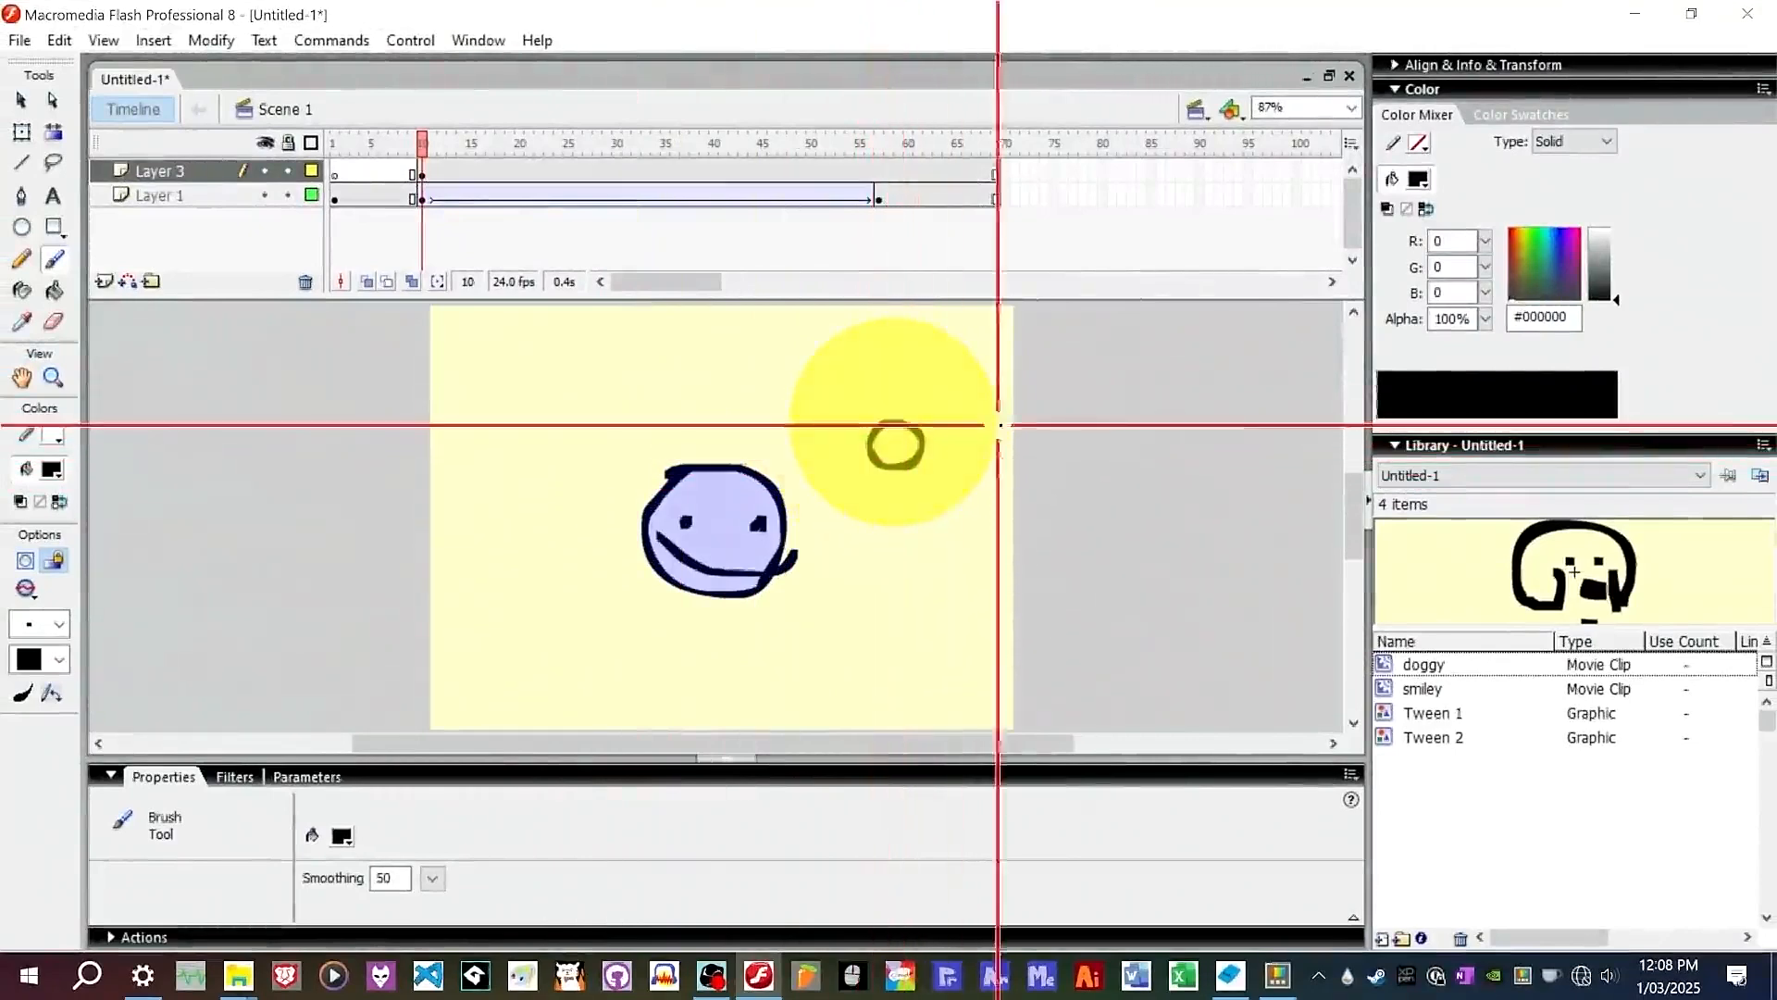
{"action": "left_click", "coordinate": [51, 468]}
{"action": "left_click", "coordinate": [256, 559]}
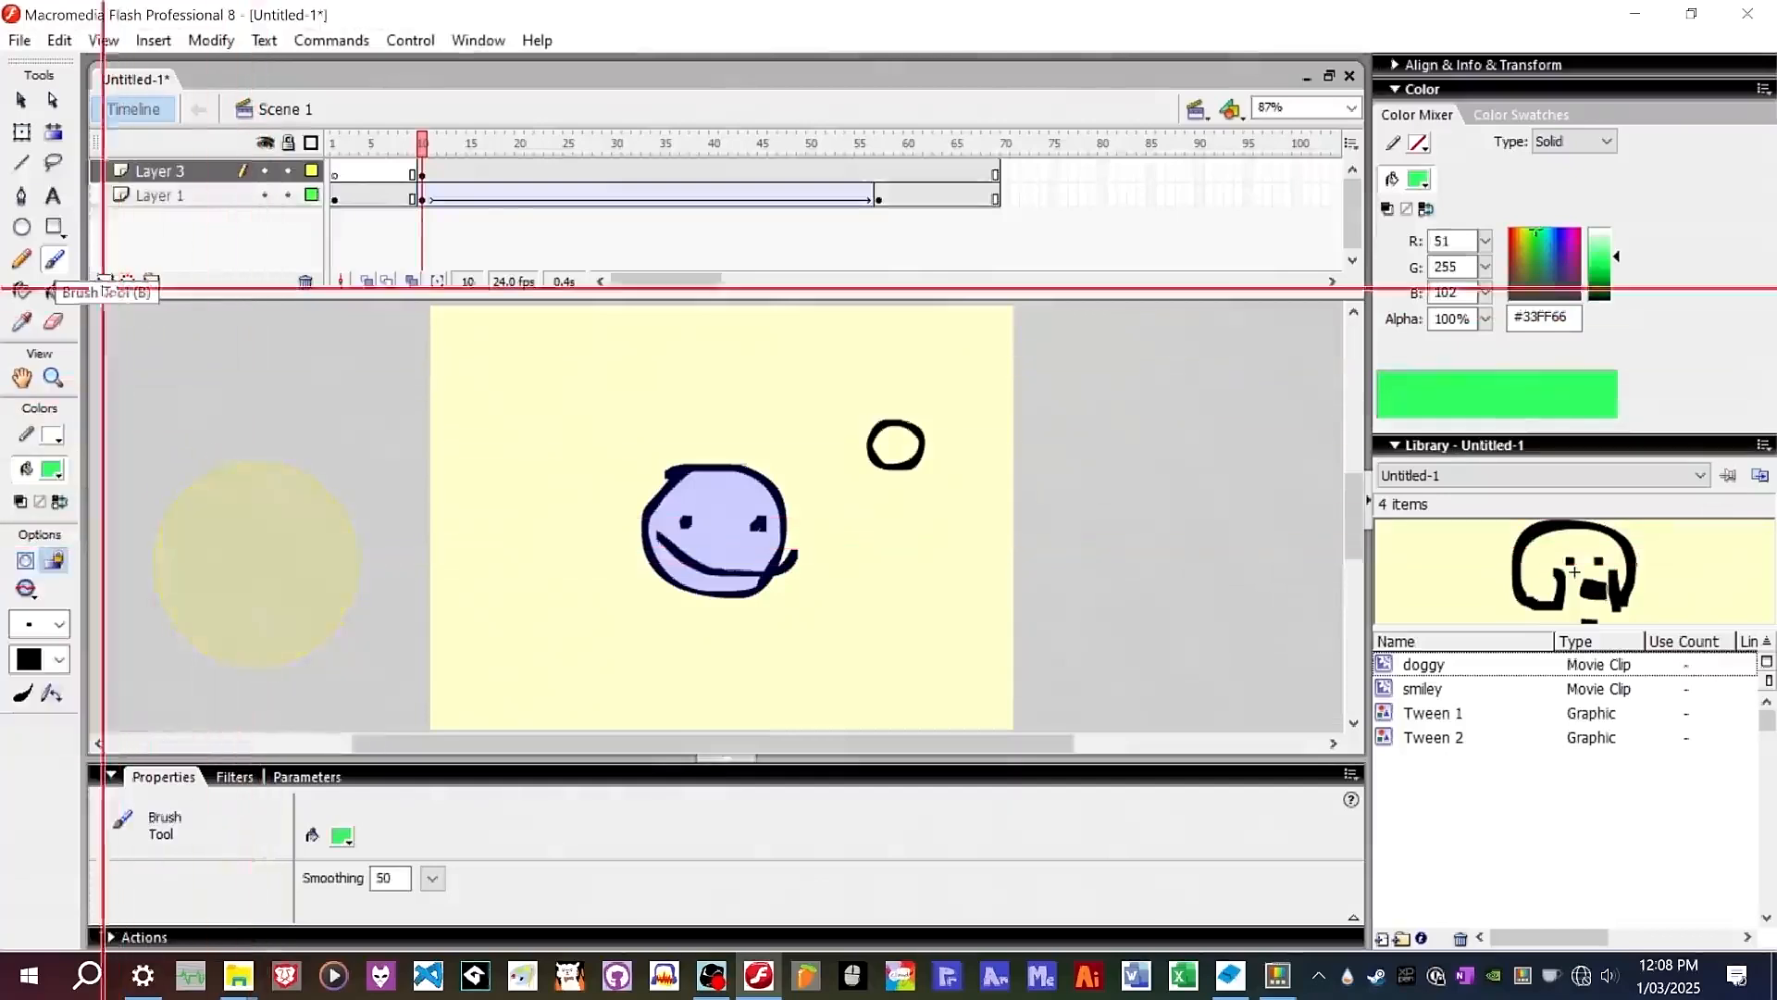
{"action": "left_click", "coordinate": [54, 290]}
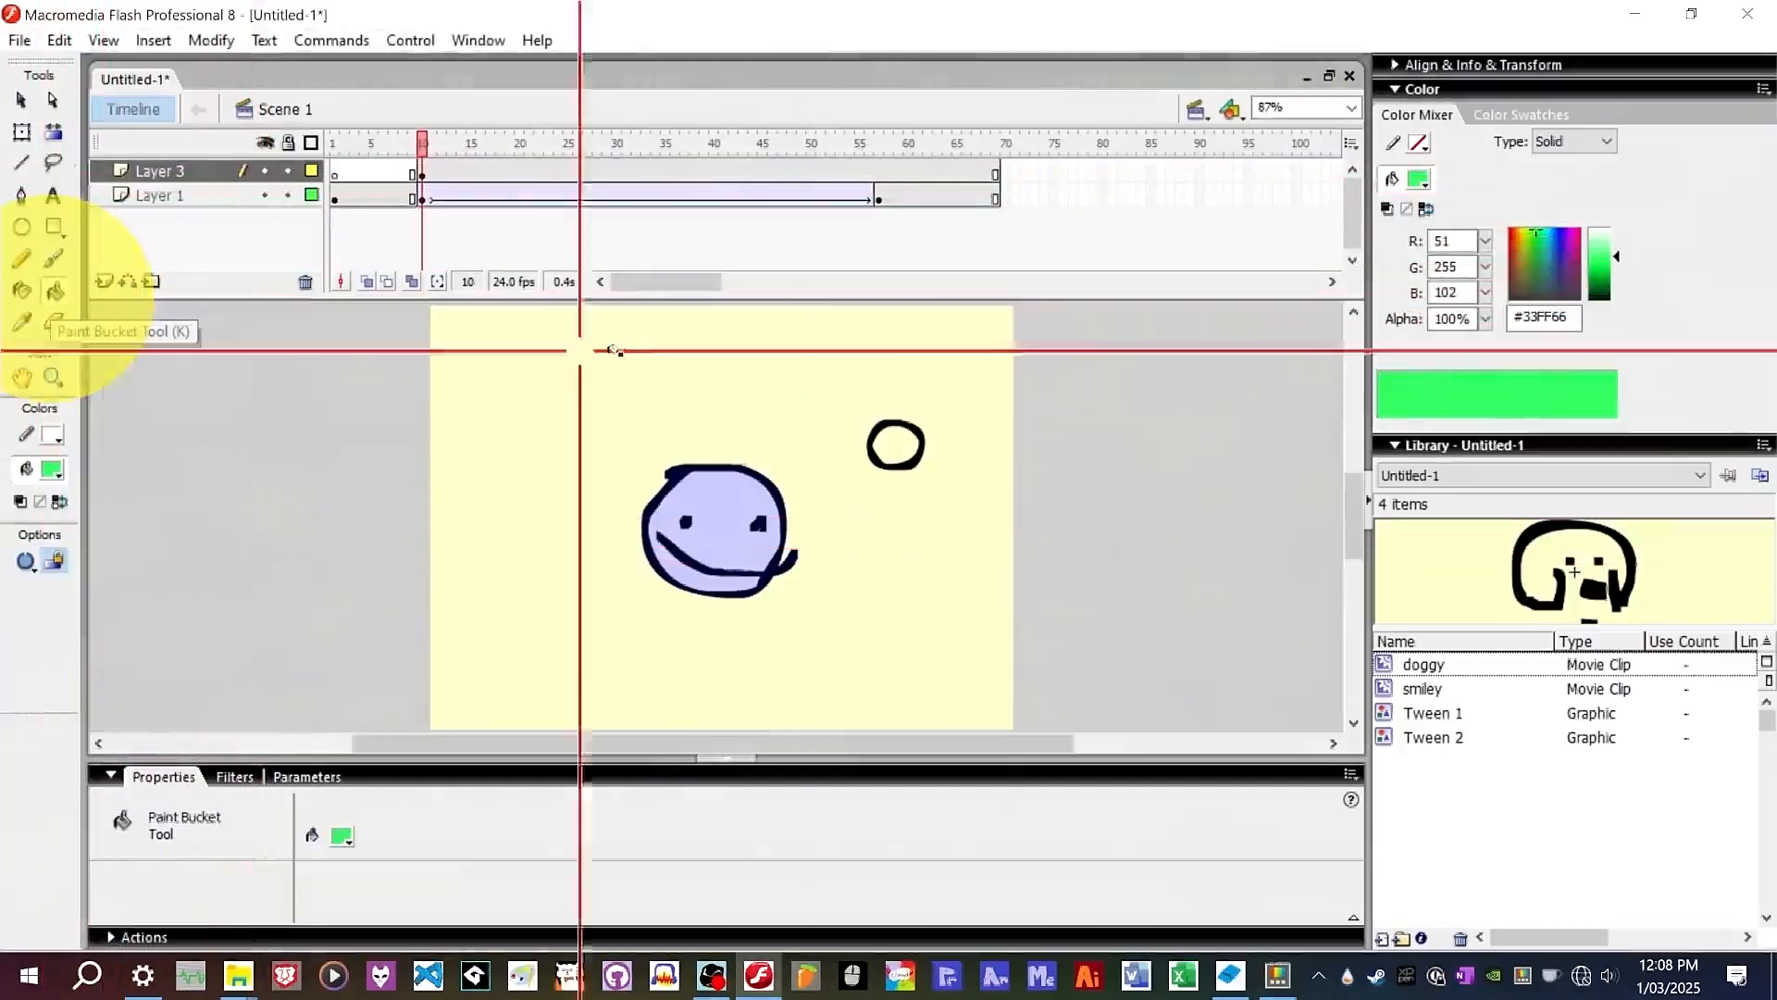
{"action": "left_click", "coordinate": [895, 444]}
Recolour the circle's outline dark green #006600 with the Paint Bucket.
{"action": "left_click", "coordinate": [55, 469]}
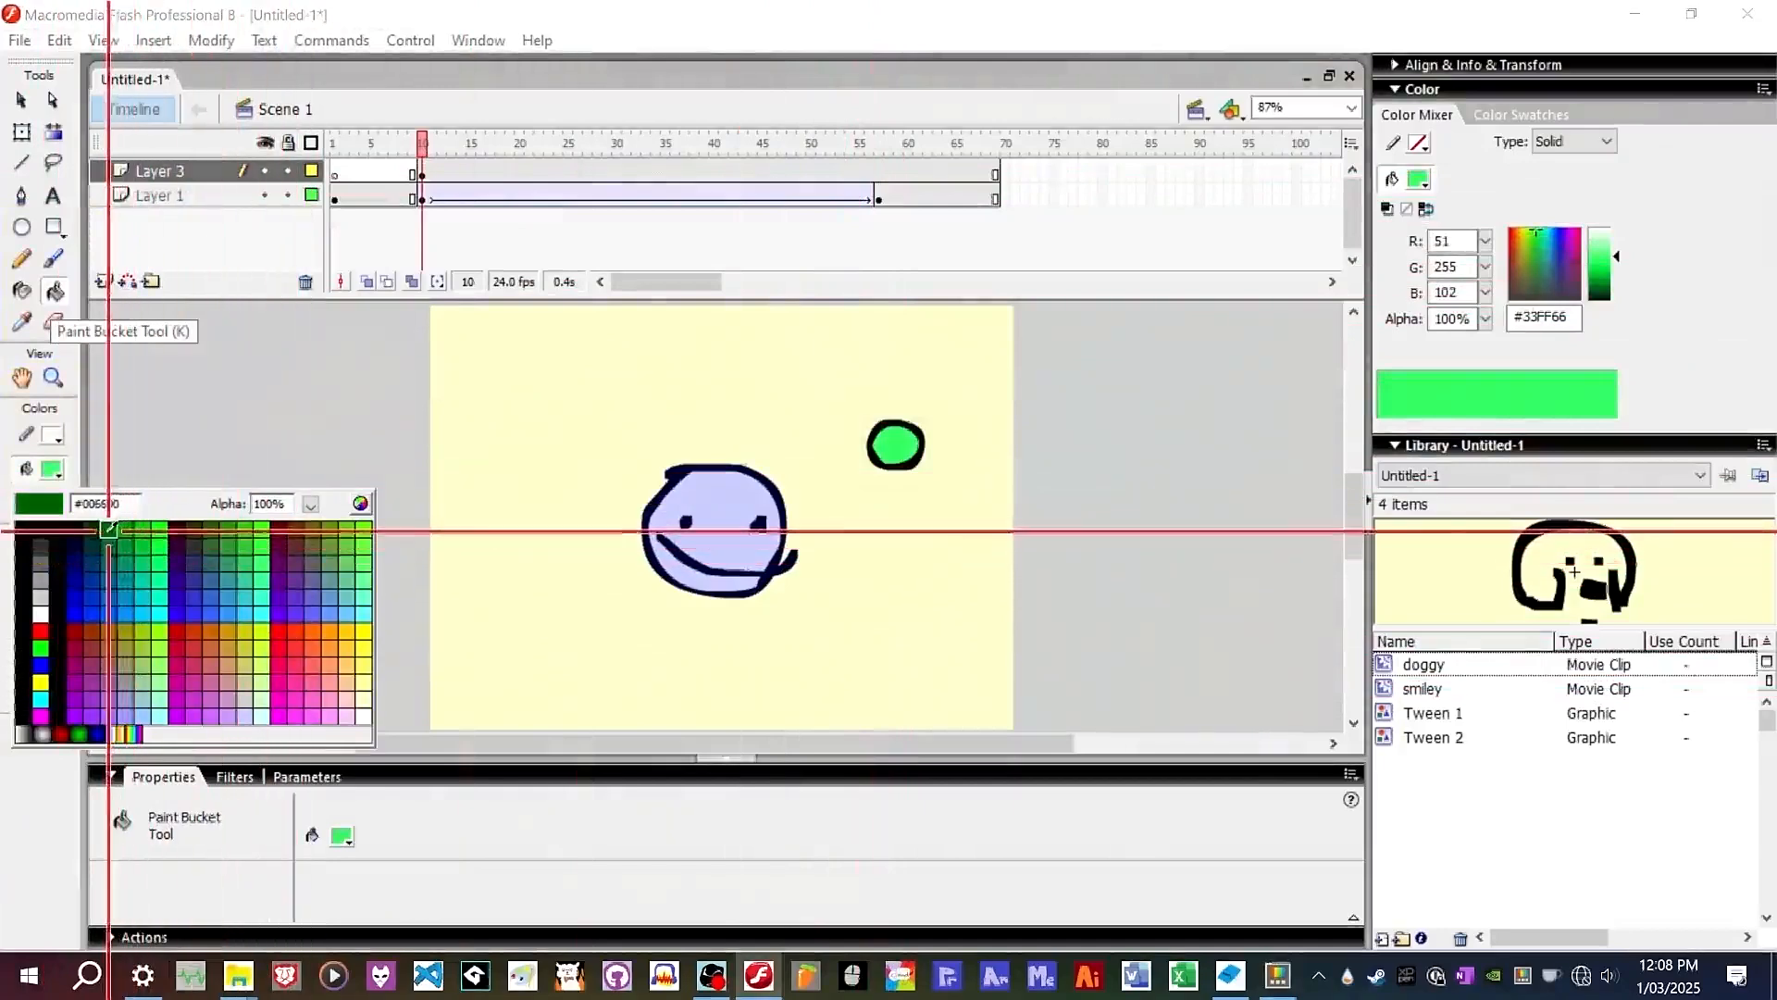
{"action": "left_click", "coordinate": [108, 529]}
{"action": "left_click", "coordinate": [896, 444]}
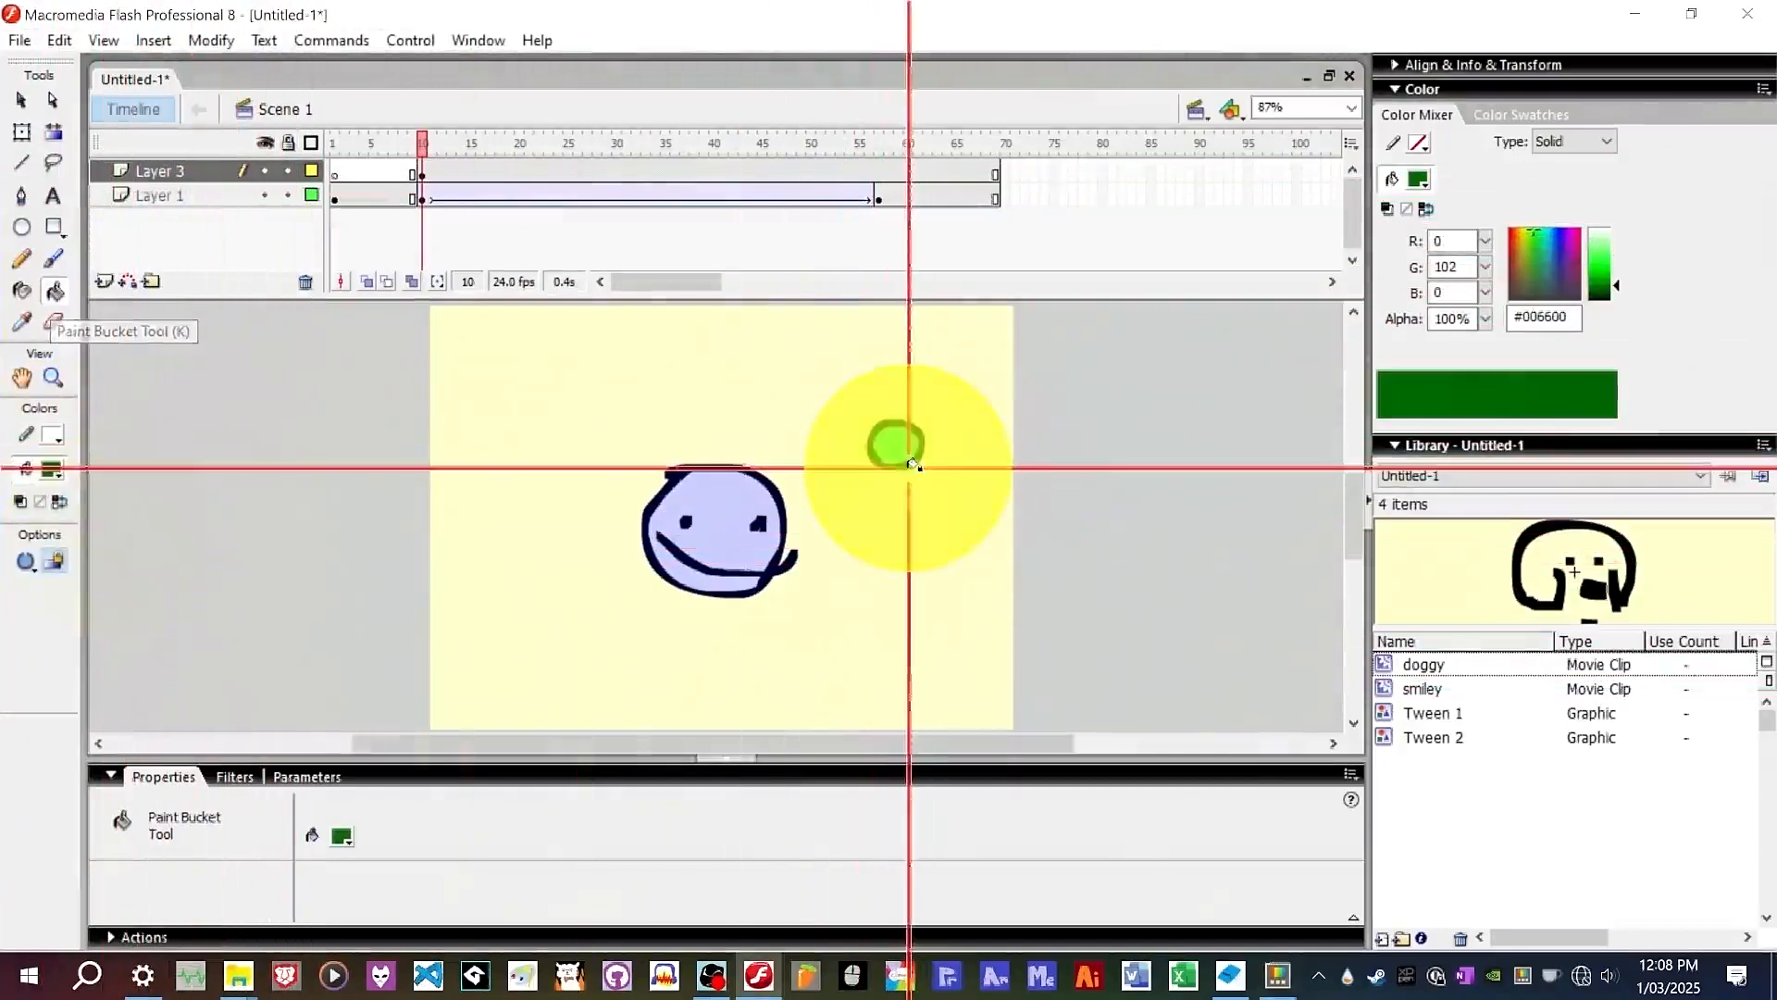
Brush a light green #99FFCC highlight inside the circle.
{"action": "left_click", "coordinate": [53, 469]}
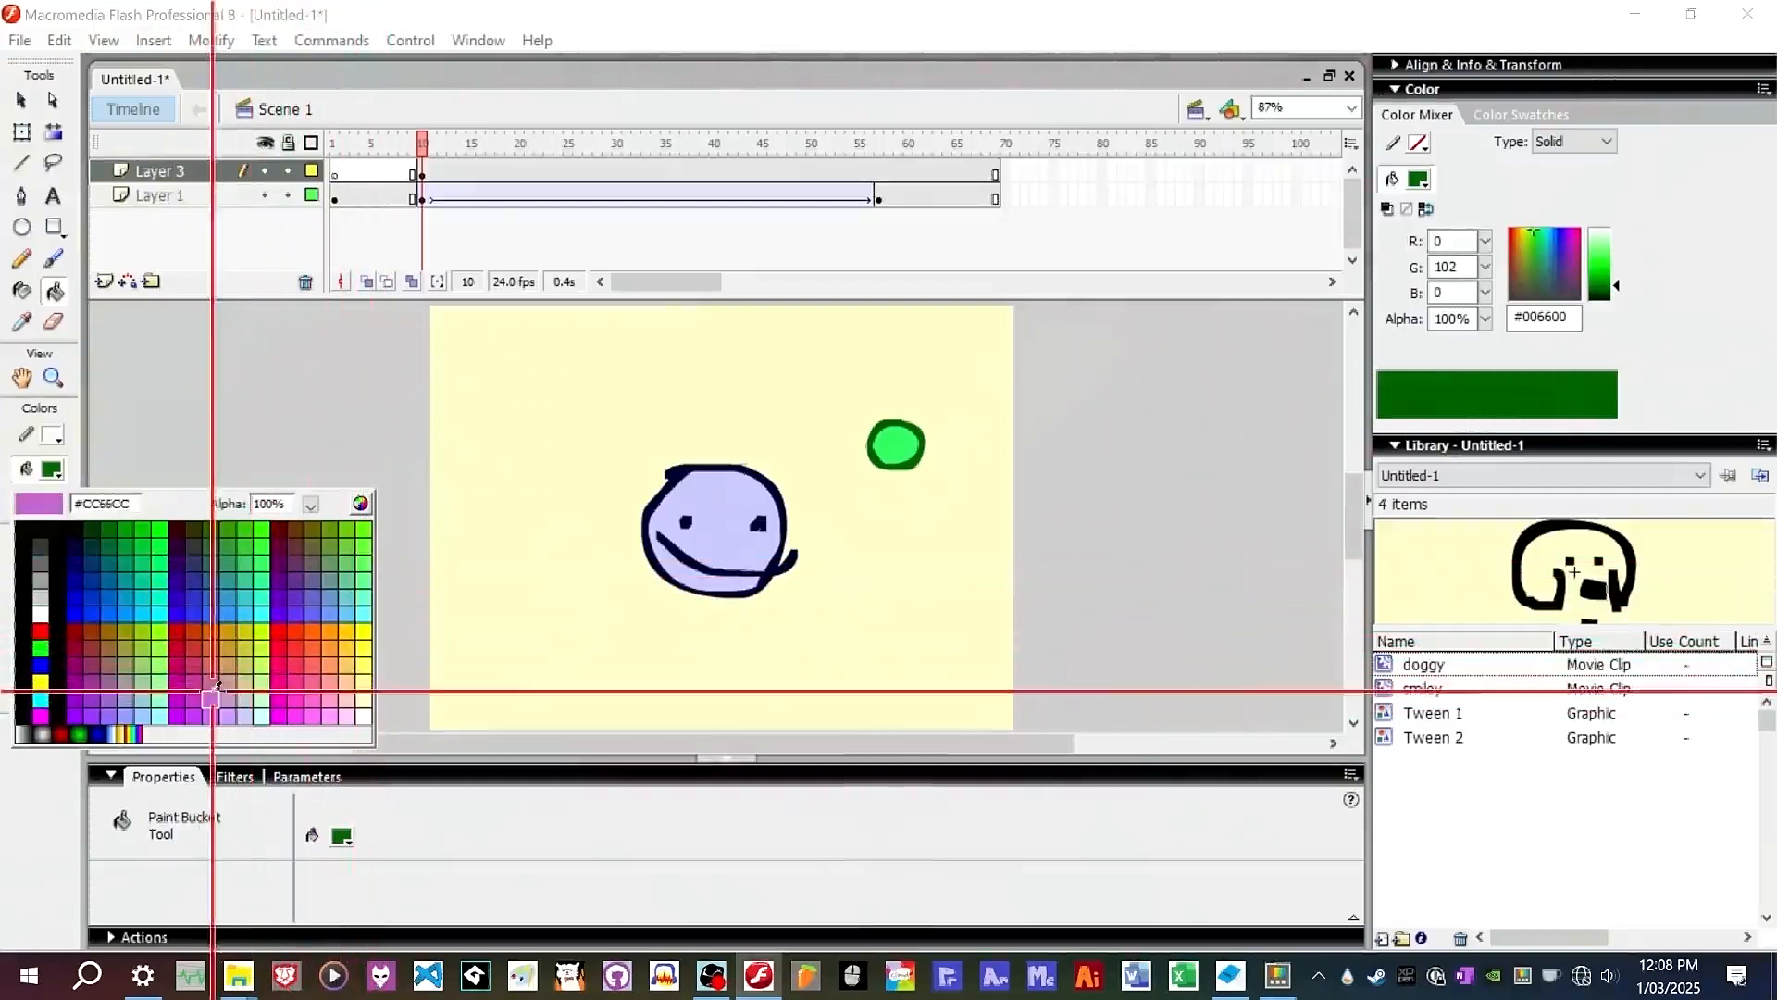
{"action": "left_click", "coordinate": [167, 695]}
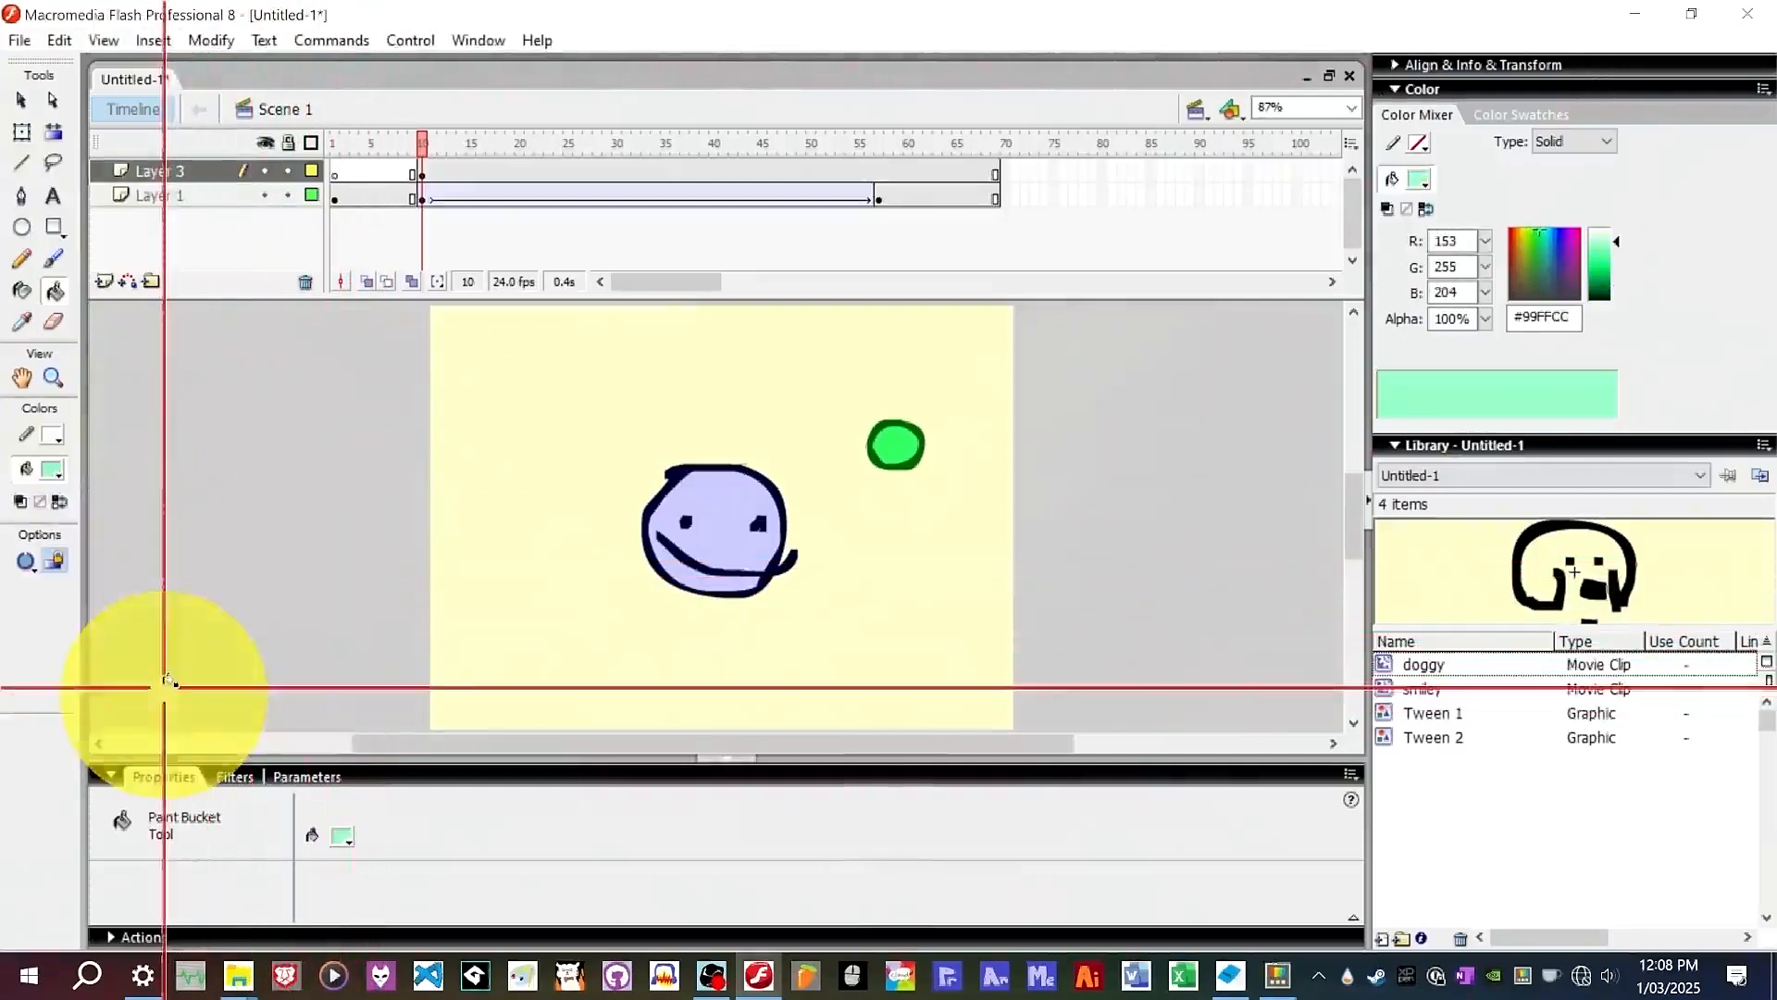
{"action": "left_click", "coordinate": [53, 259]}
{"action": "left_click", "coordinate": [885, 444]}
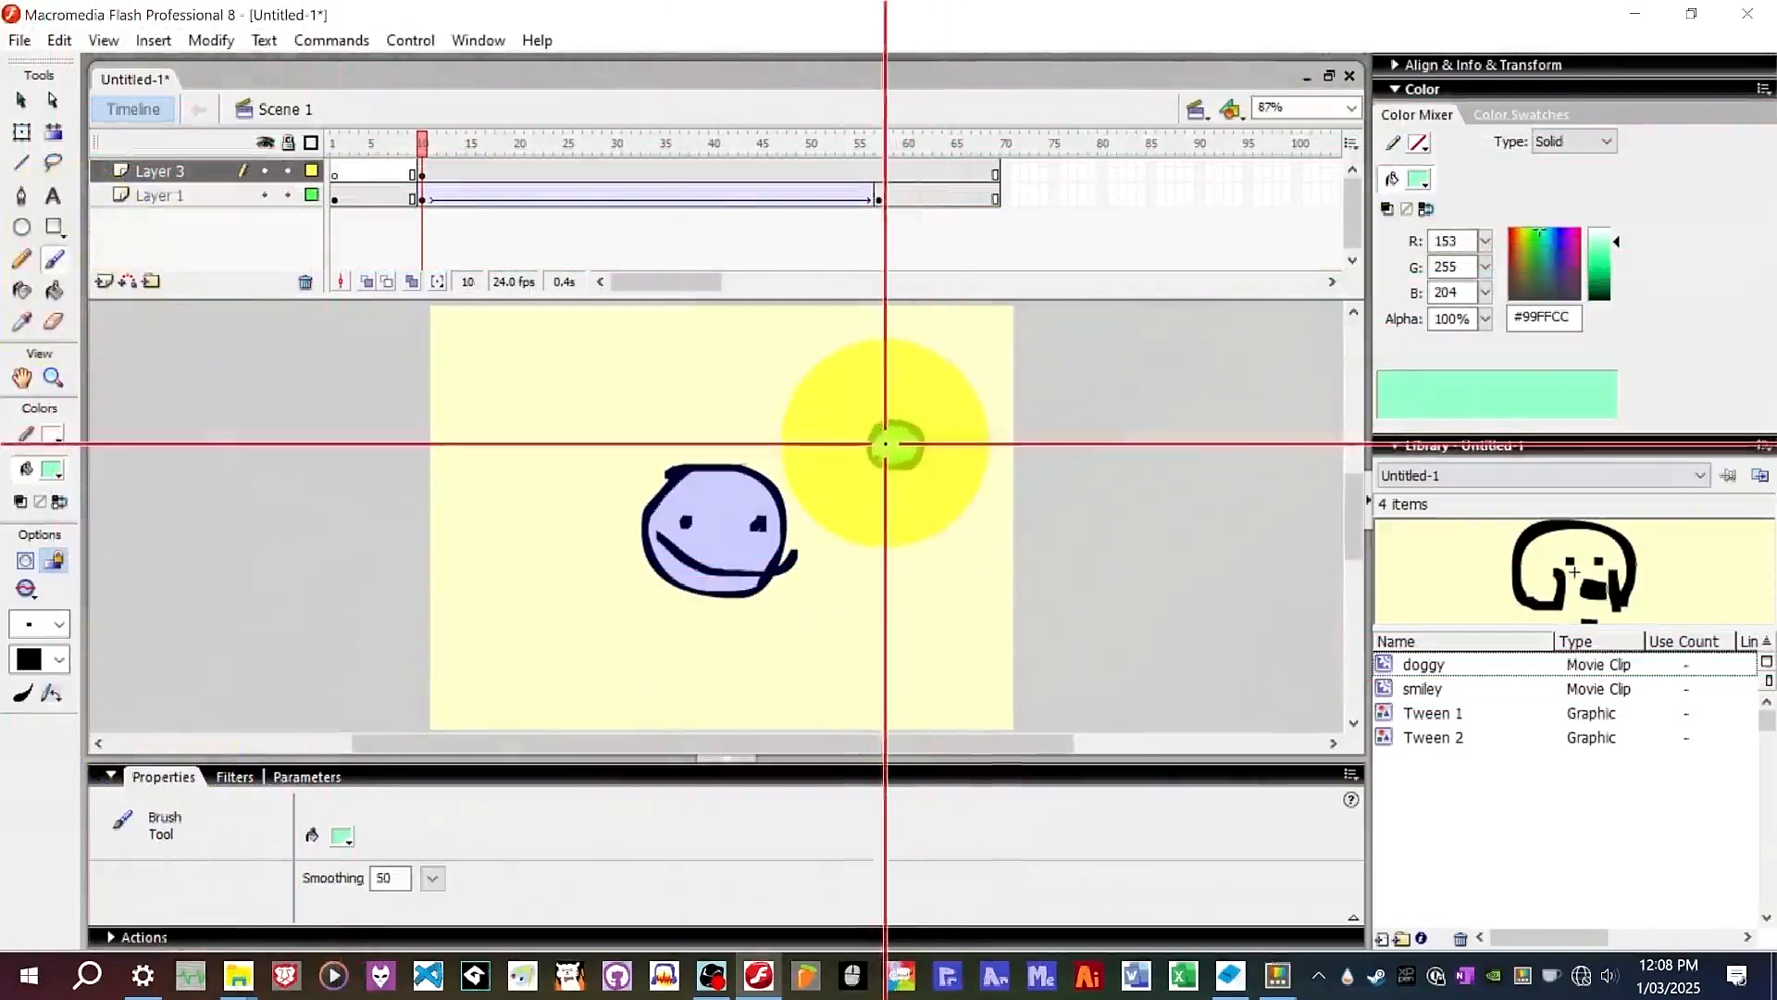
{"action": "left_click", "coordinate": [888, 439]}
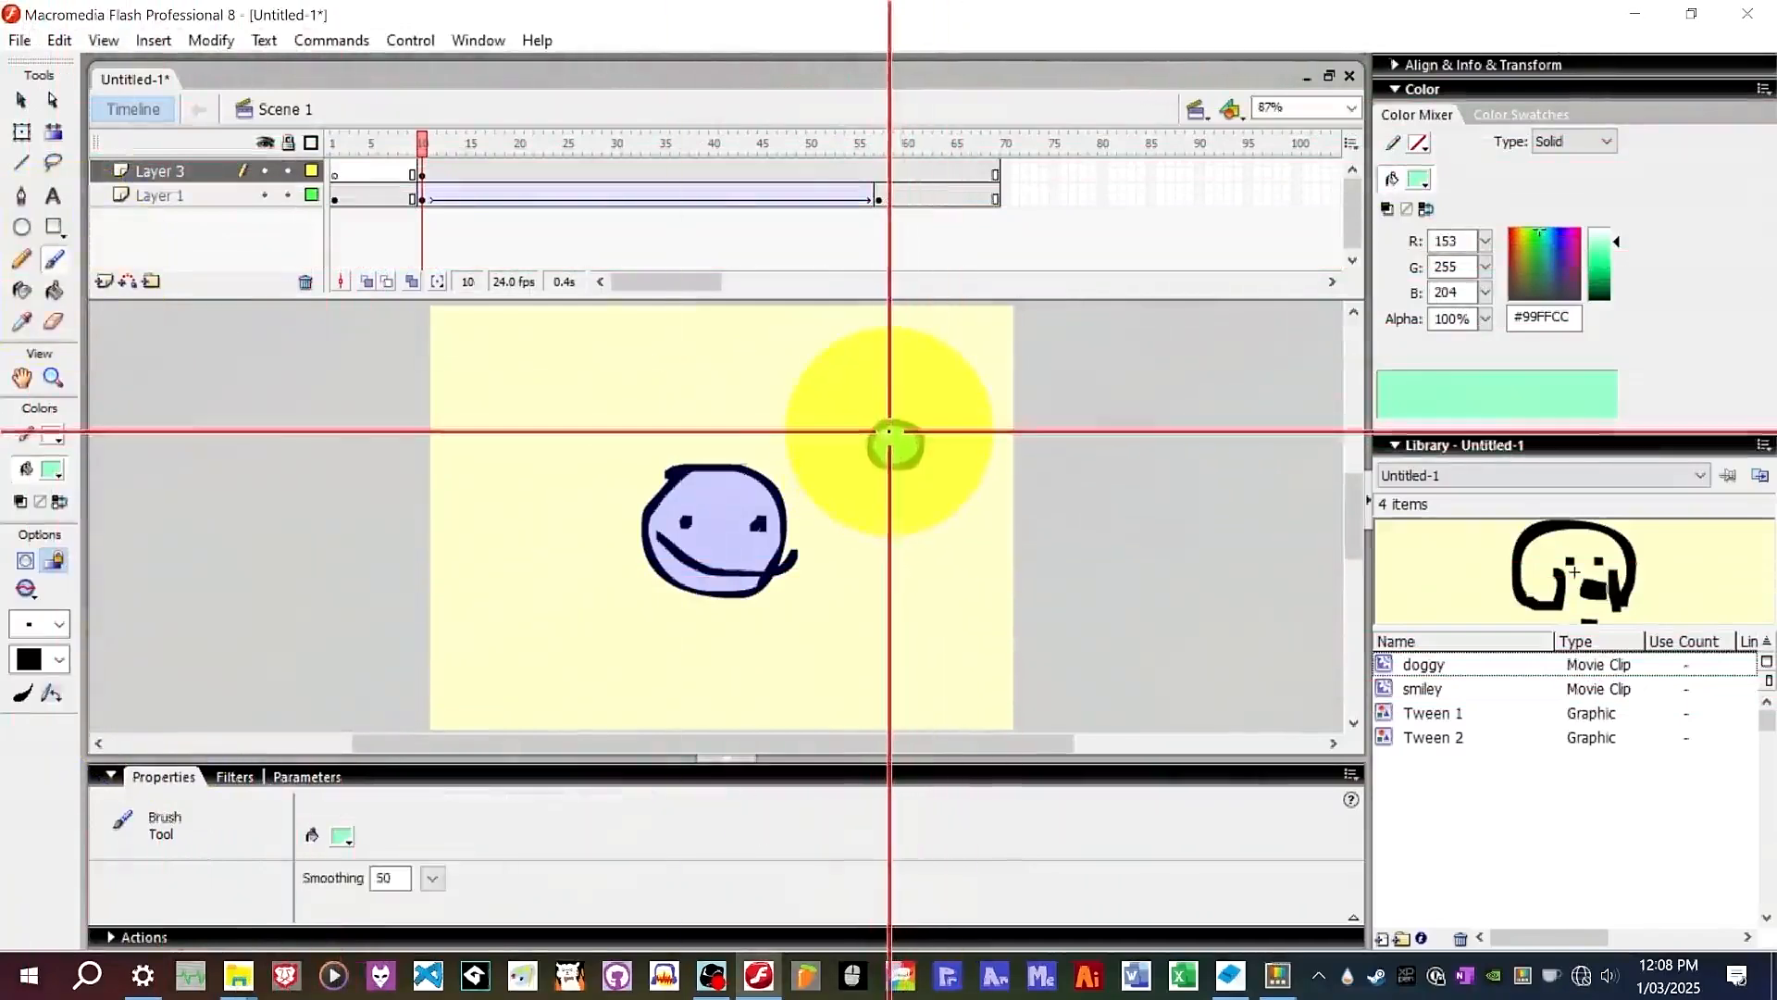
Touch up the highlight, then convert the green circle into a movie clip symbol named ball.
{"action": "left_click_drag", "start_coordinate": [890, 431], "coordinate": [896, 439]}
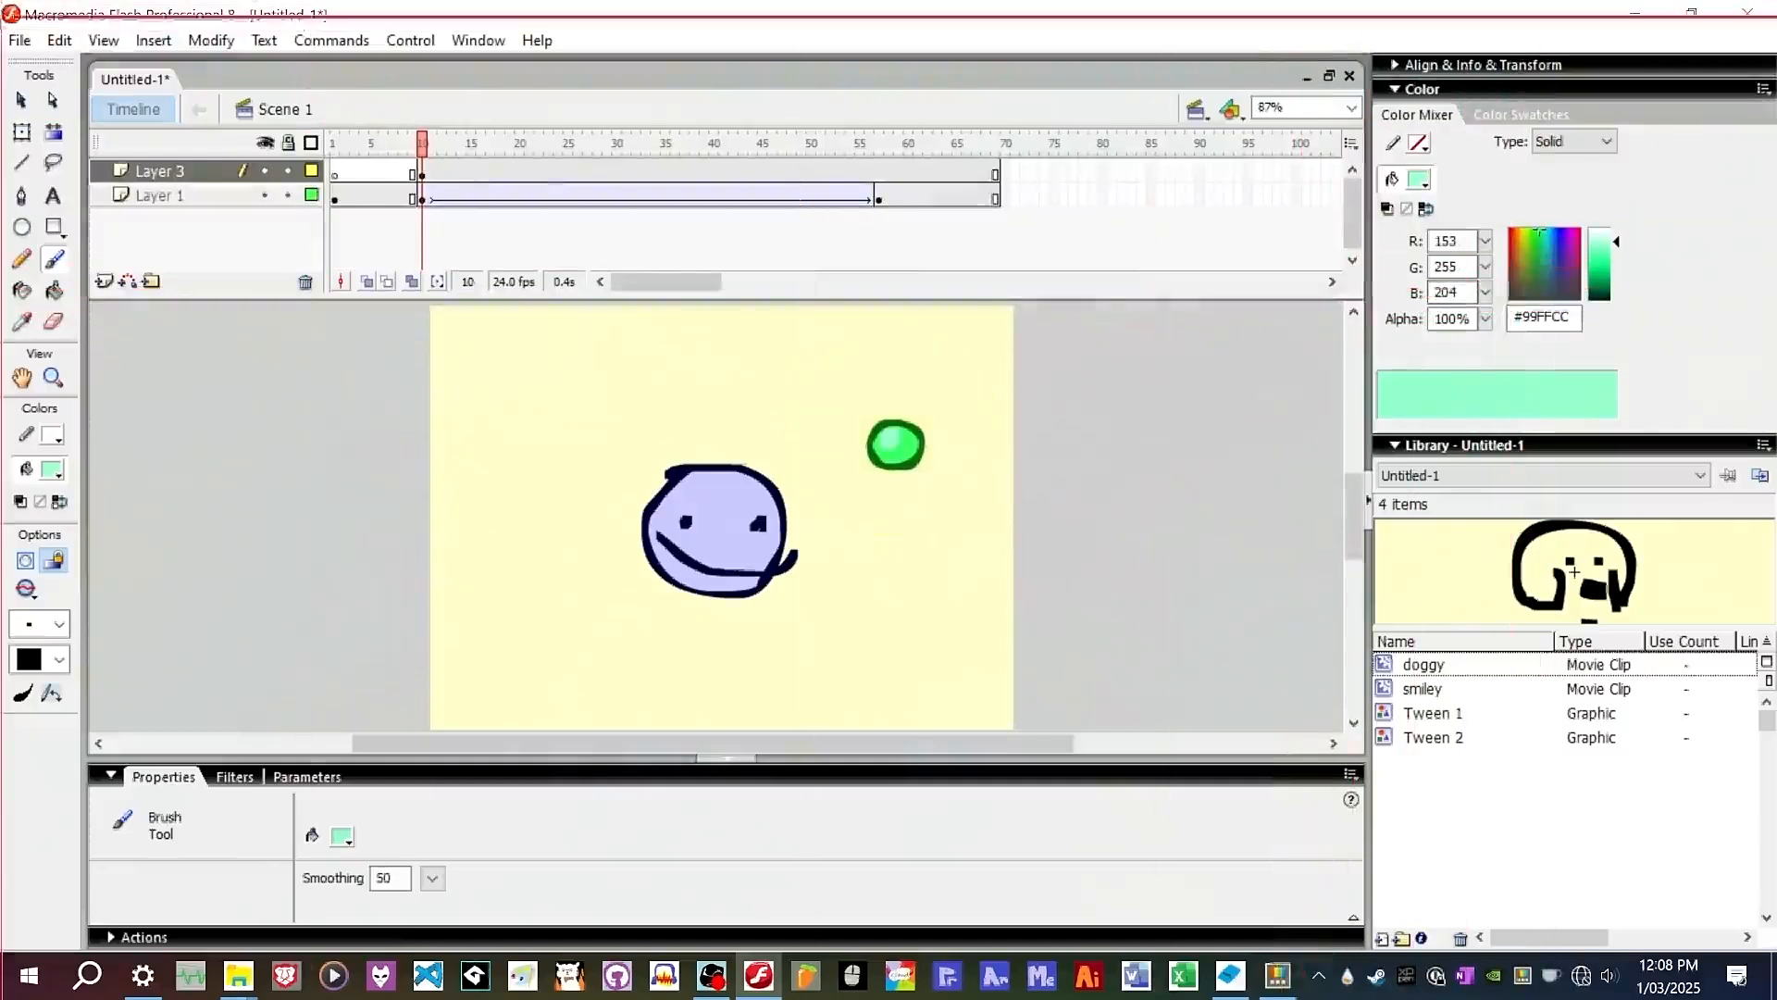
{"action": "left_click", "coordinate": [21, 98]}
{"action": "scroll", "coordinate": [901, 428], "scroll_direction": "up", "scroll_amount": 5}
{"action": "scroll", "coordinate": [880, 408], "scroll_direction": "down", "scroll_amount": 3}
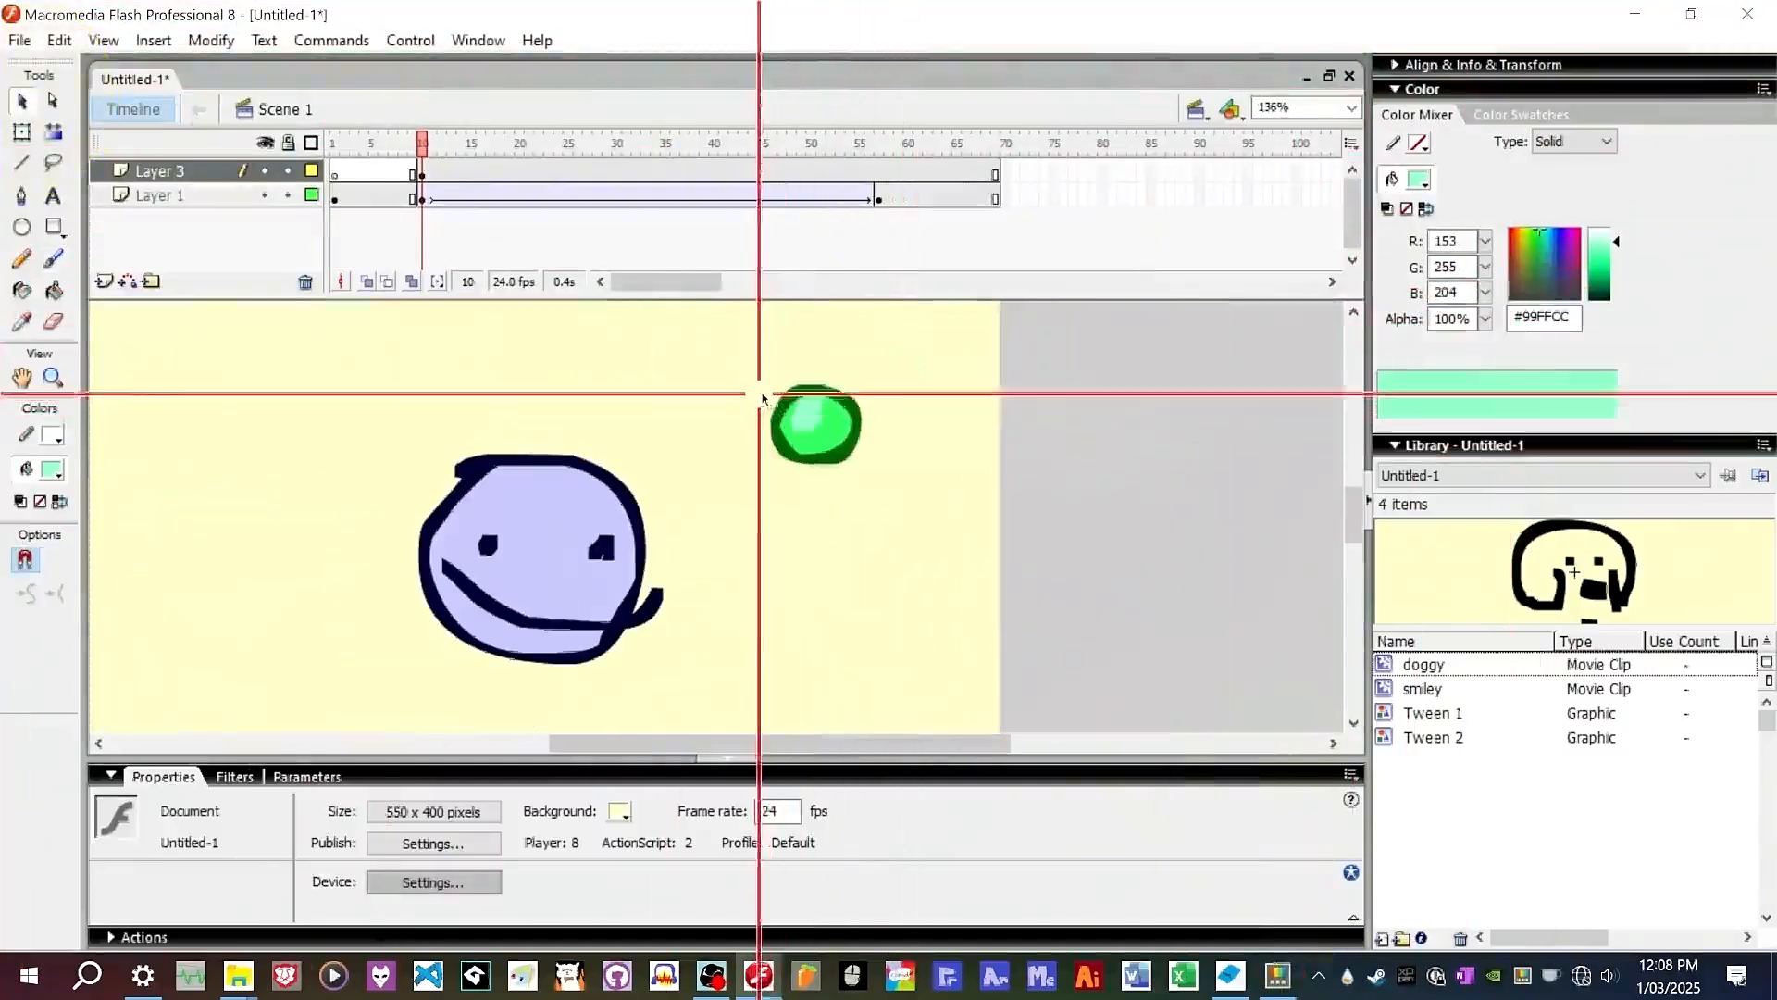
{"action": "double_click", "coordinate": [813, 419]}
{"action": "right_click", "coordinate": [831, 417]}
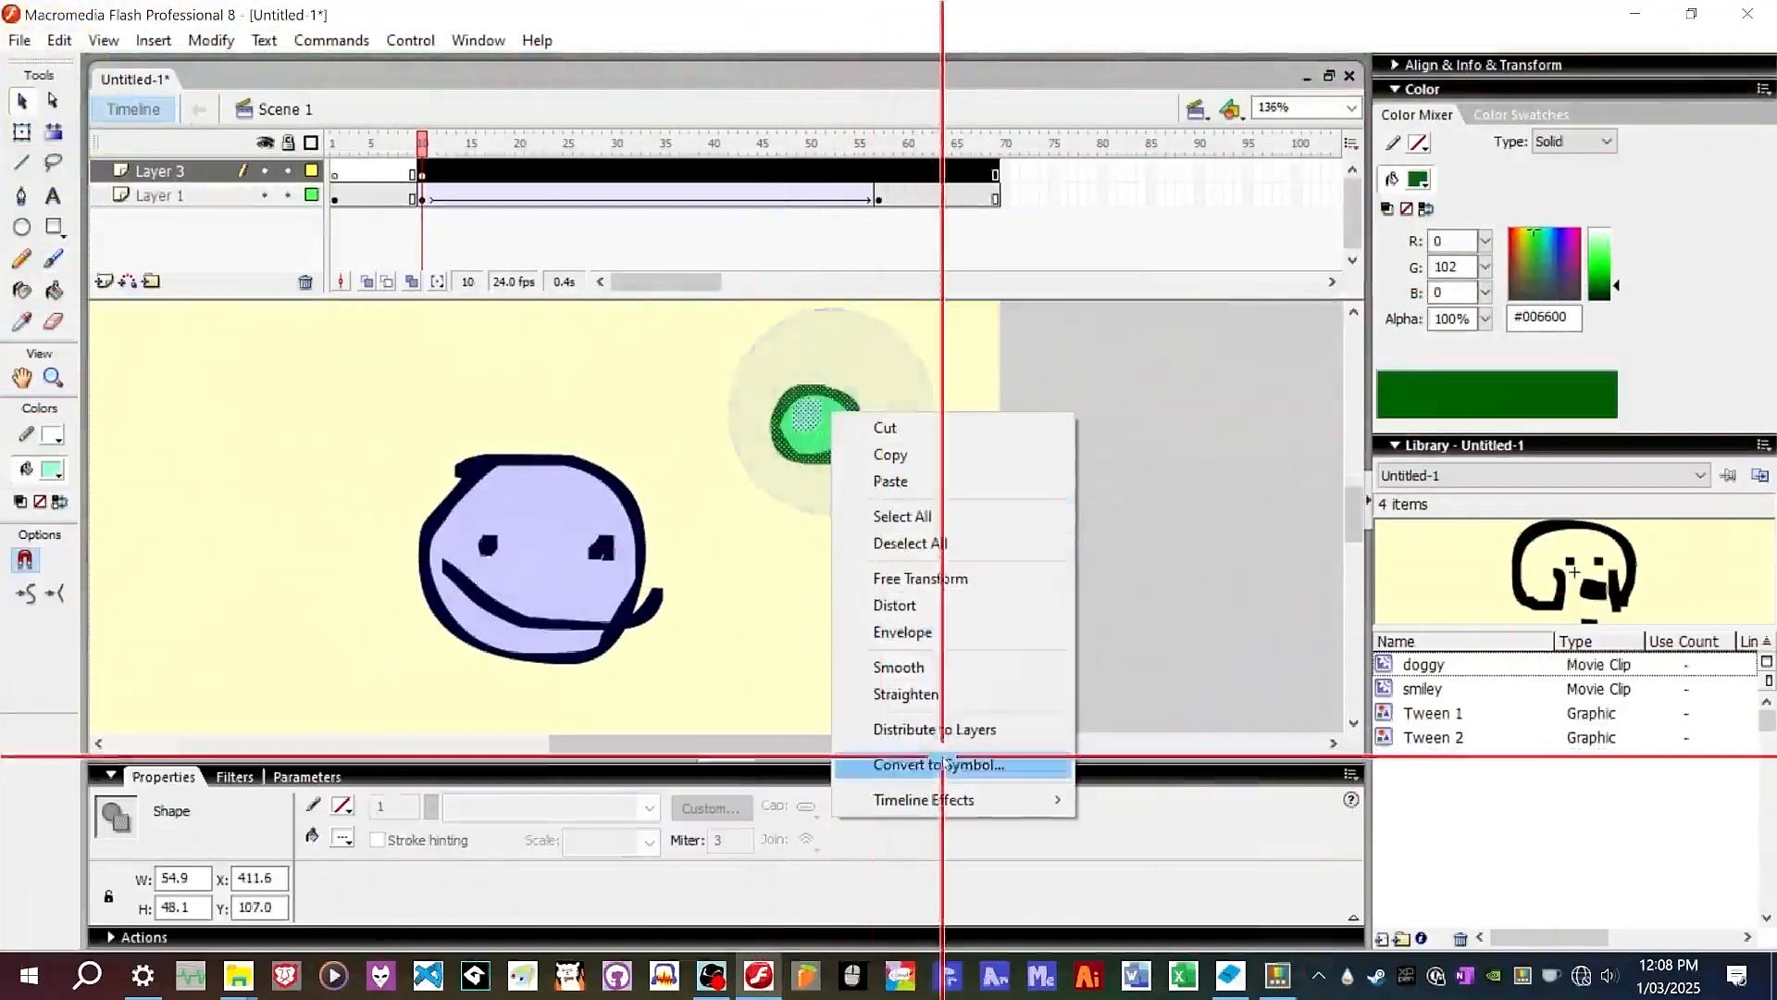
{"action": "left_click", "coordinate": [940, 764]}
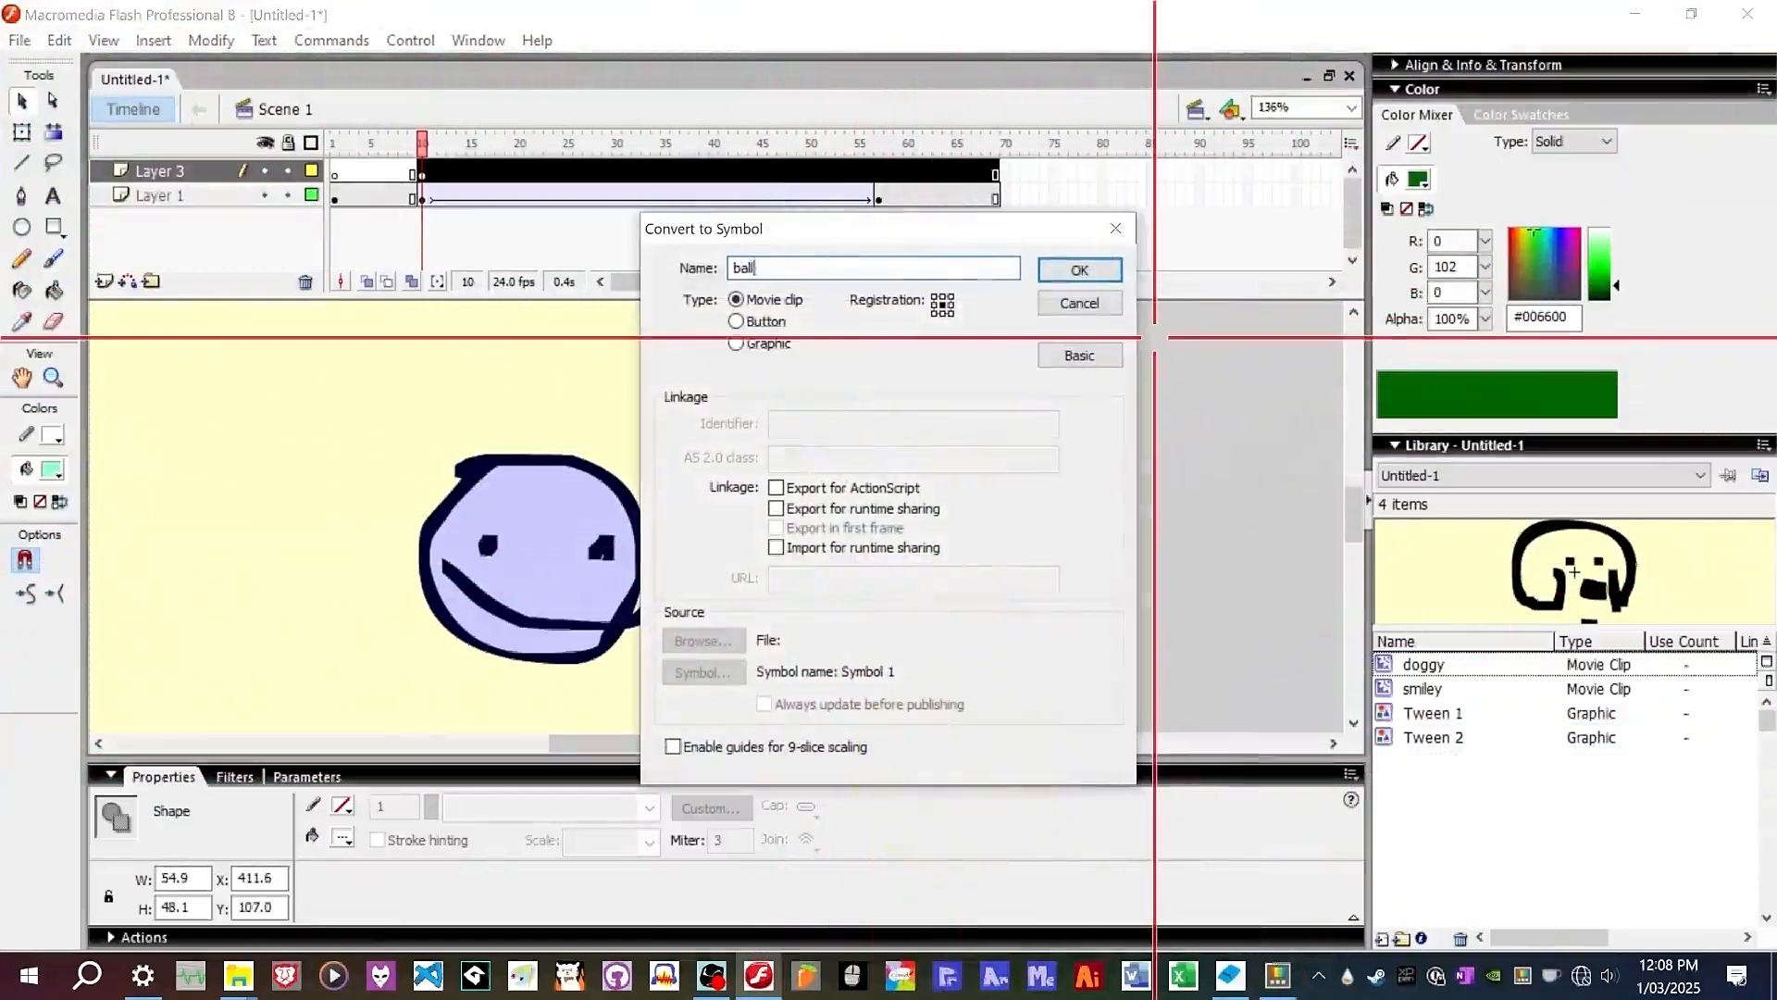
{"action": "key", "text": "Return"}
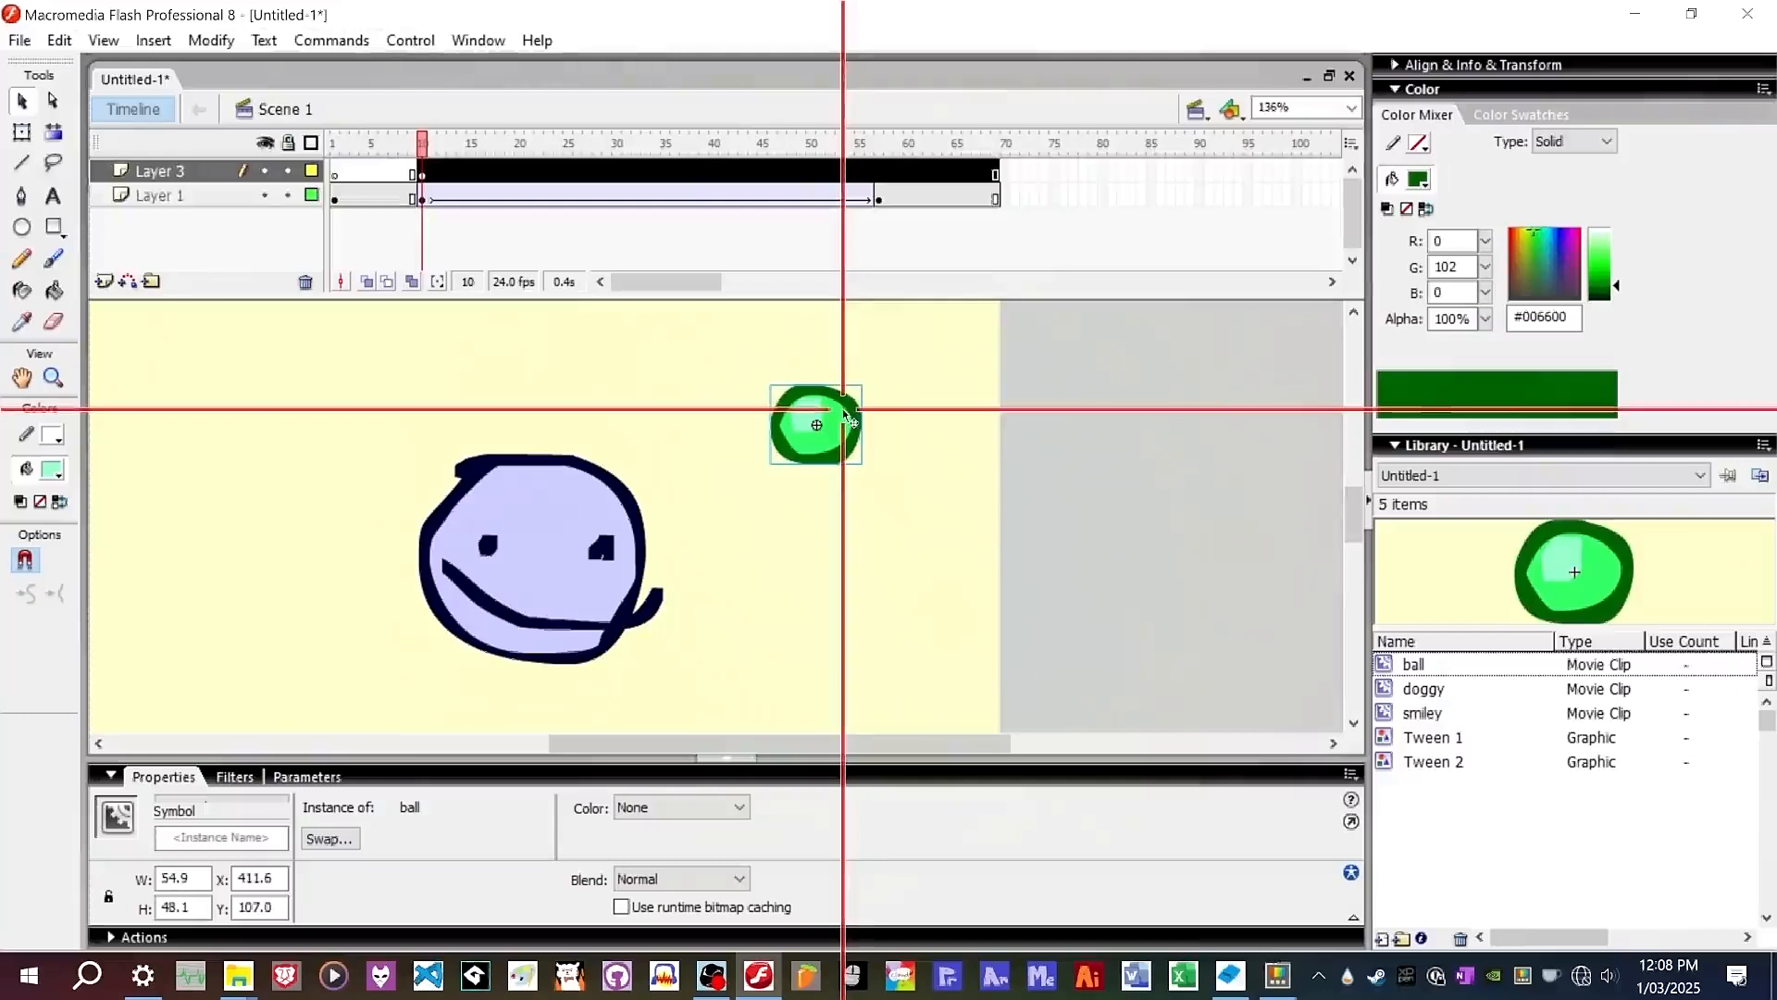
Move the ball instance lower on the stage and convert it into a graphic symbol named bouncing ball.
{"action": "double_click", "coordinate": [813, 412]}
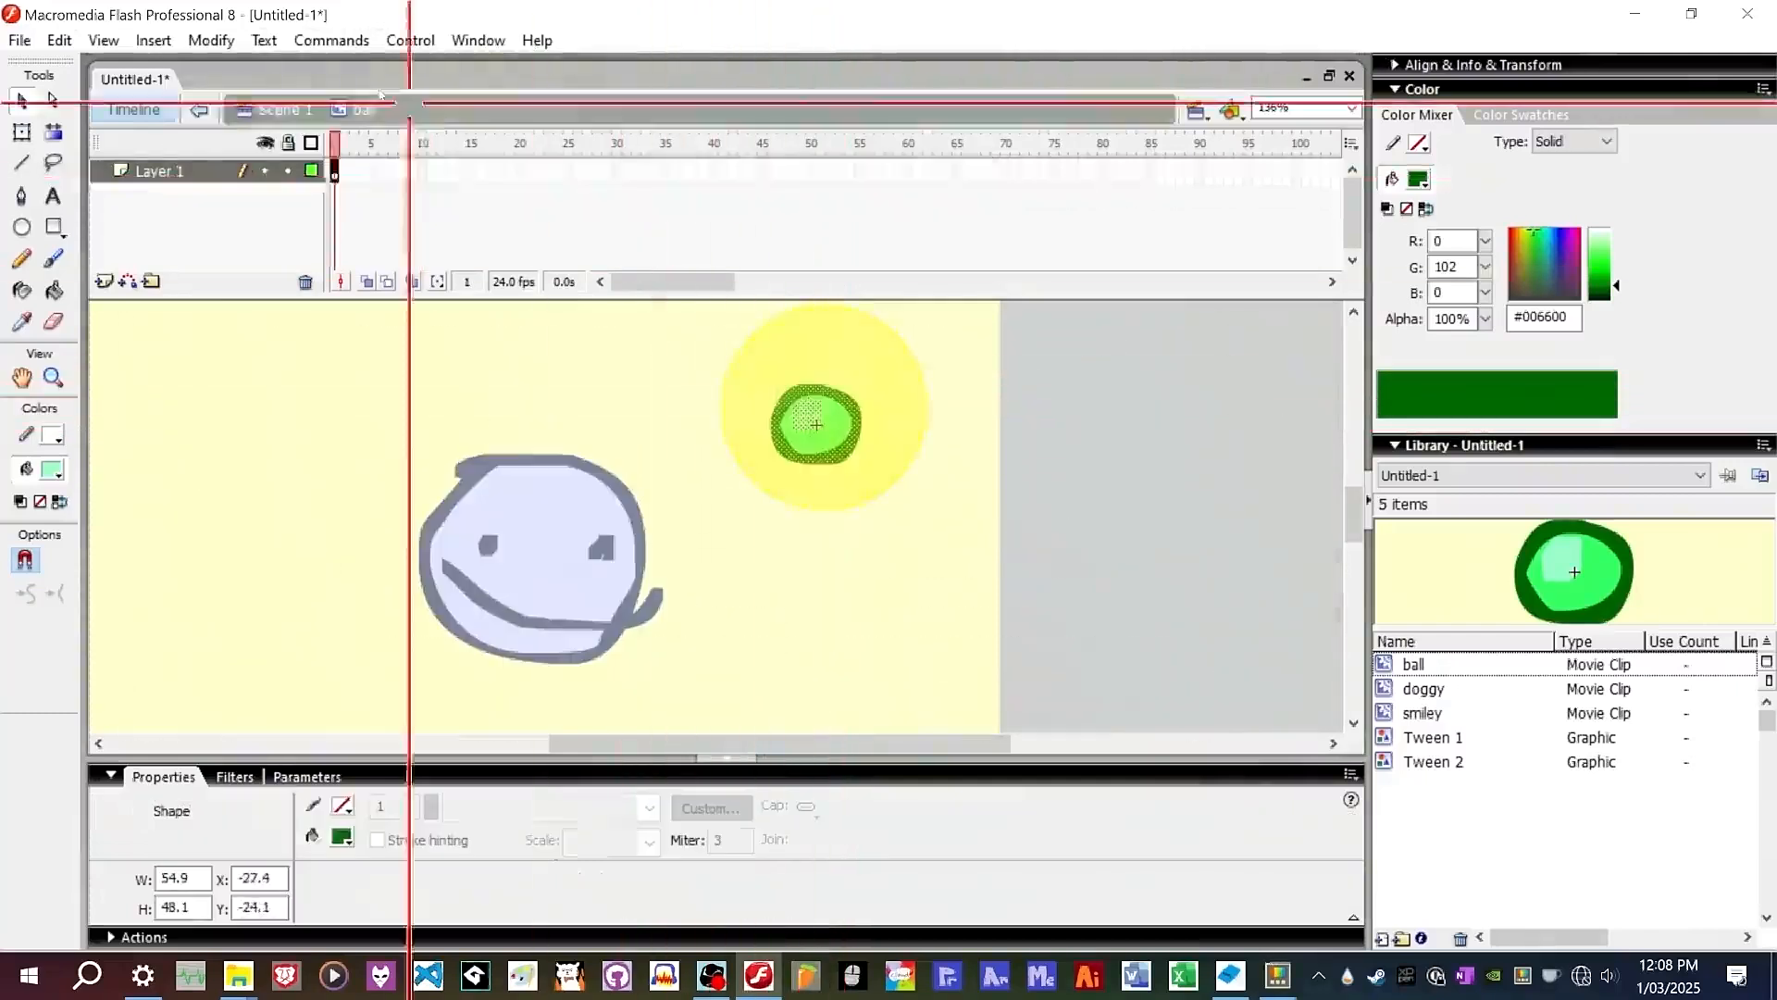
{"action": "left_click", "coordinate": [287, 110]}
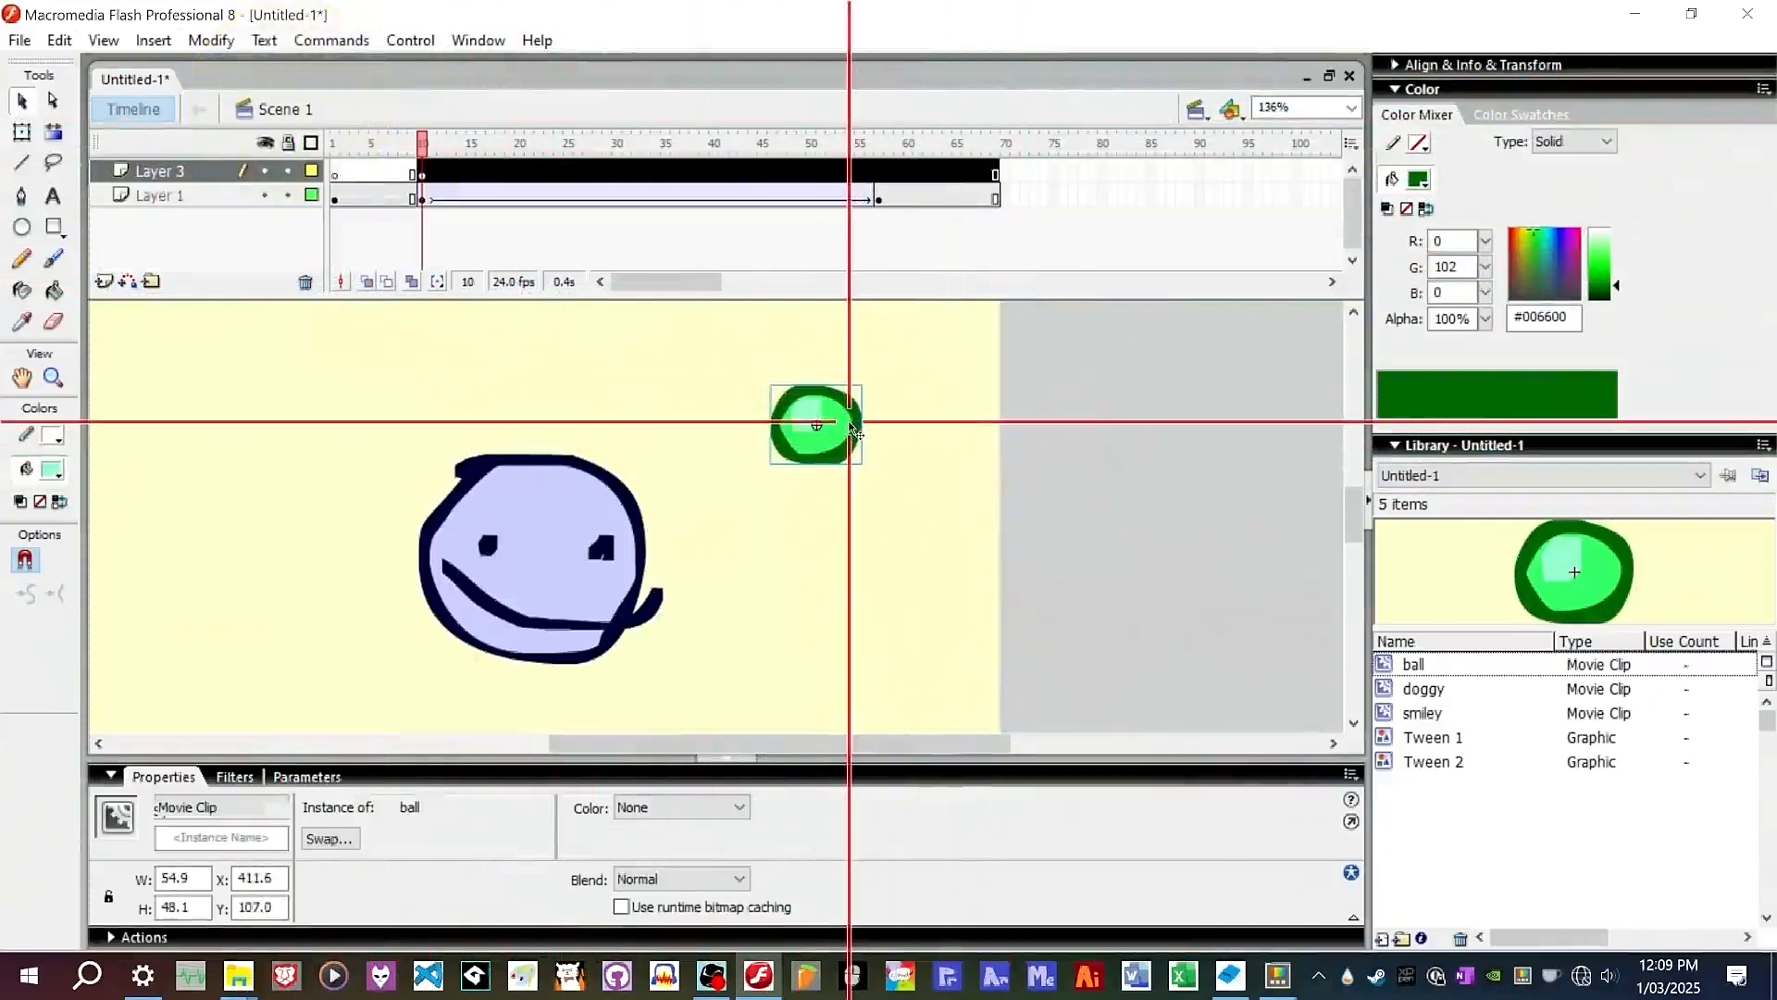
{"action": "left_click_drag", "start_coordinate": [850, 426], "coordinate": [848, 519]}
{"action": "right_click", "coordinate": [848, 518]}
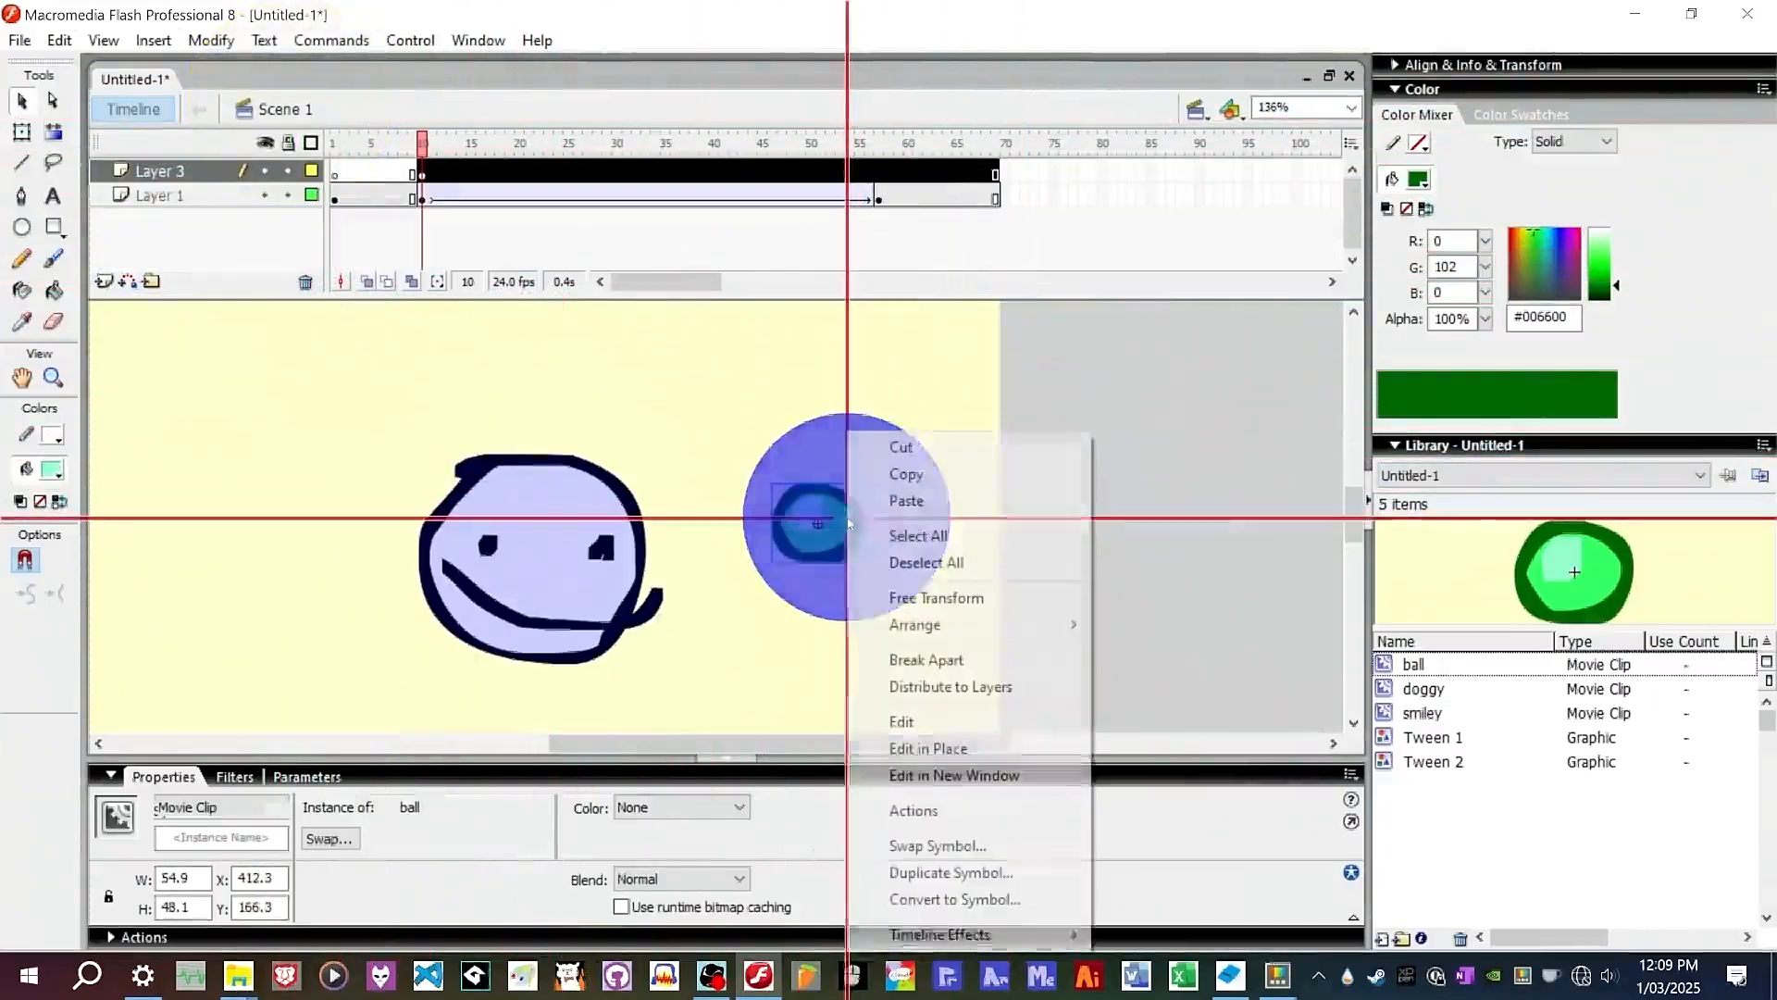
{"action": "left_click", "coordinate": [946, 898]}
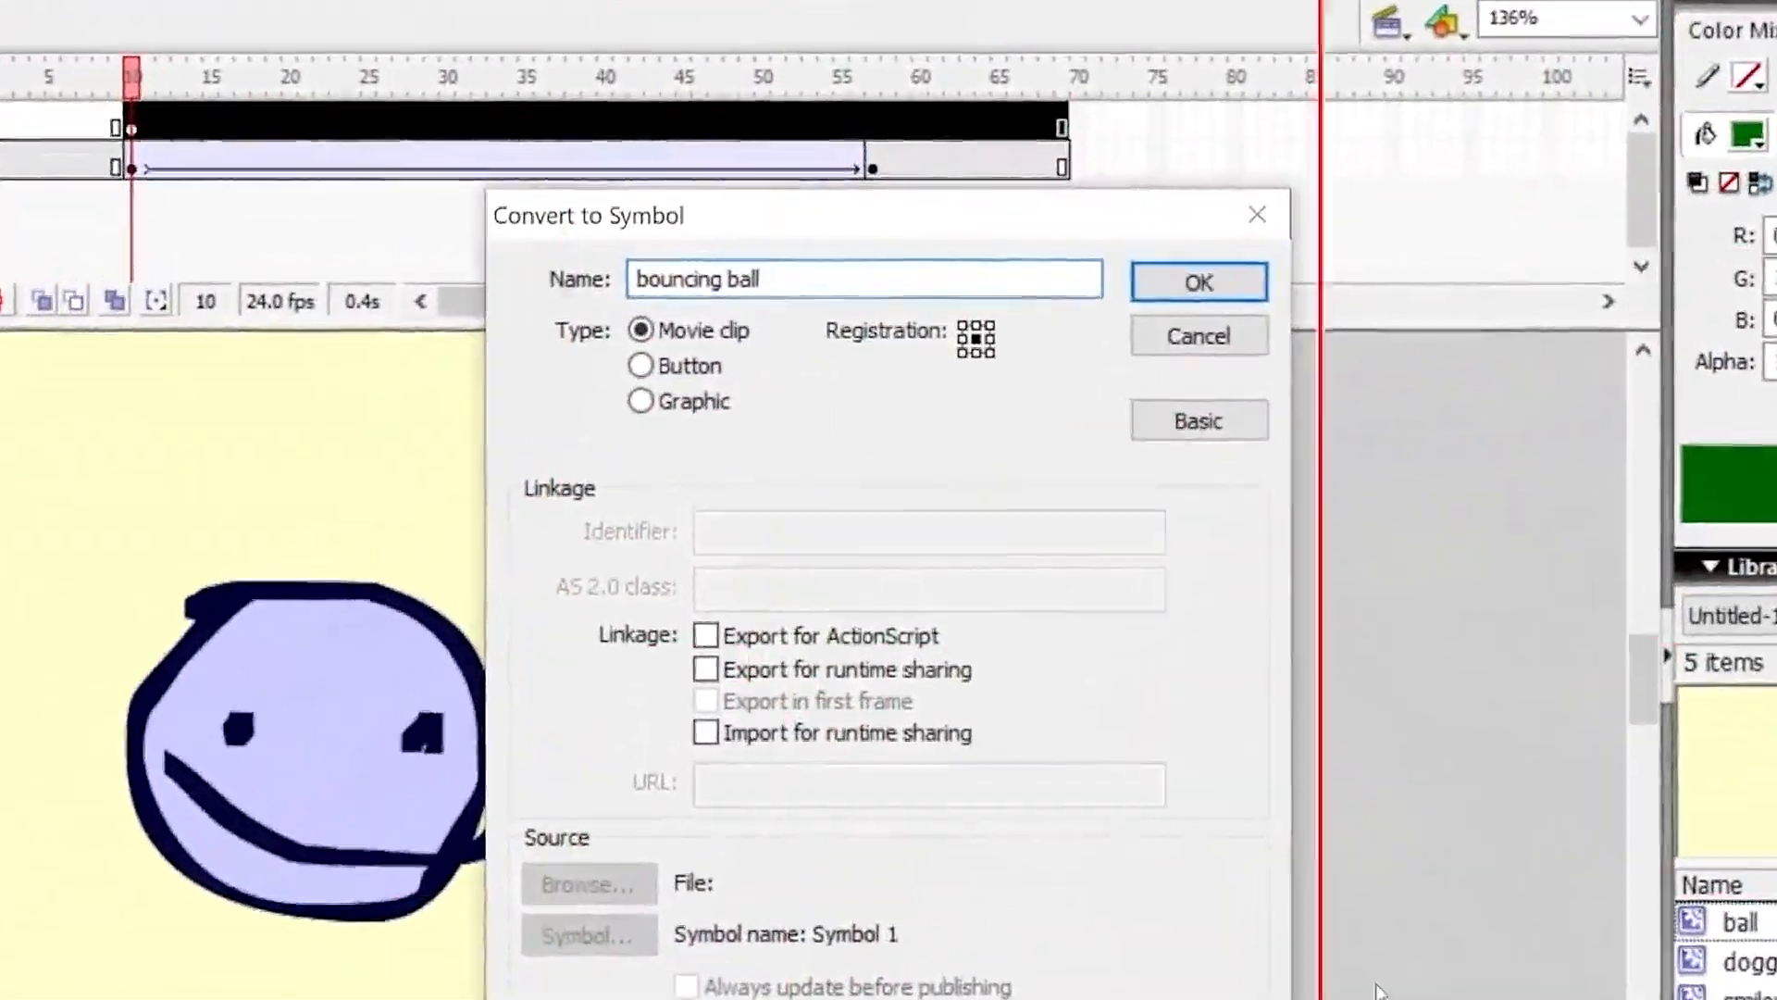
{"action": "left_click", "coordinate": [648, 430]}
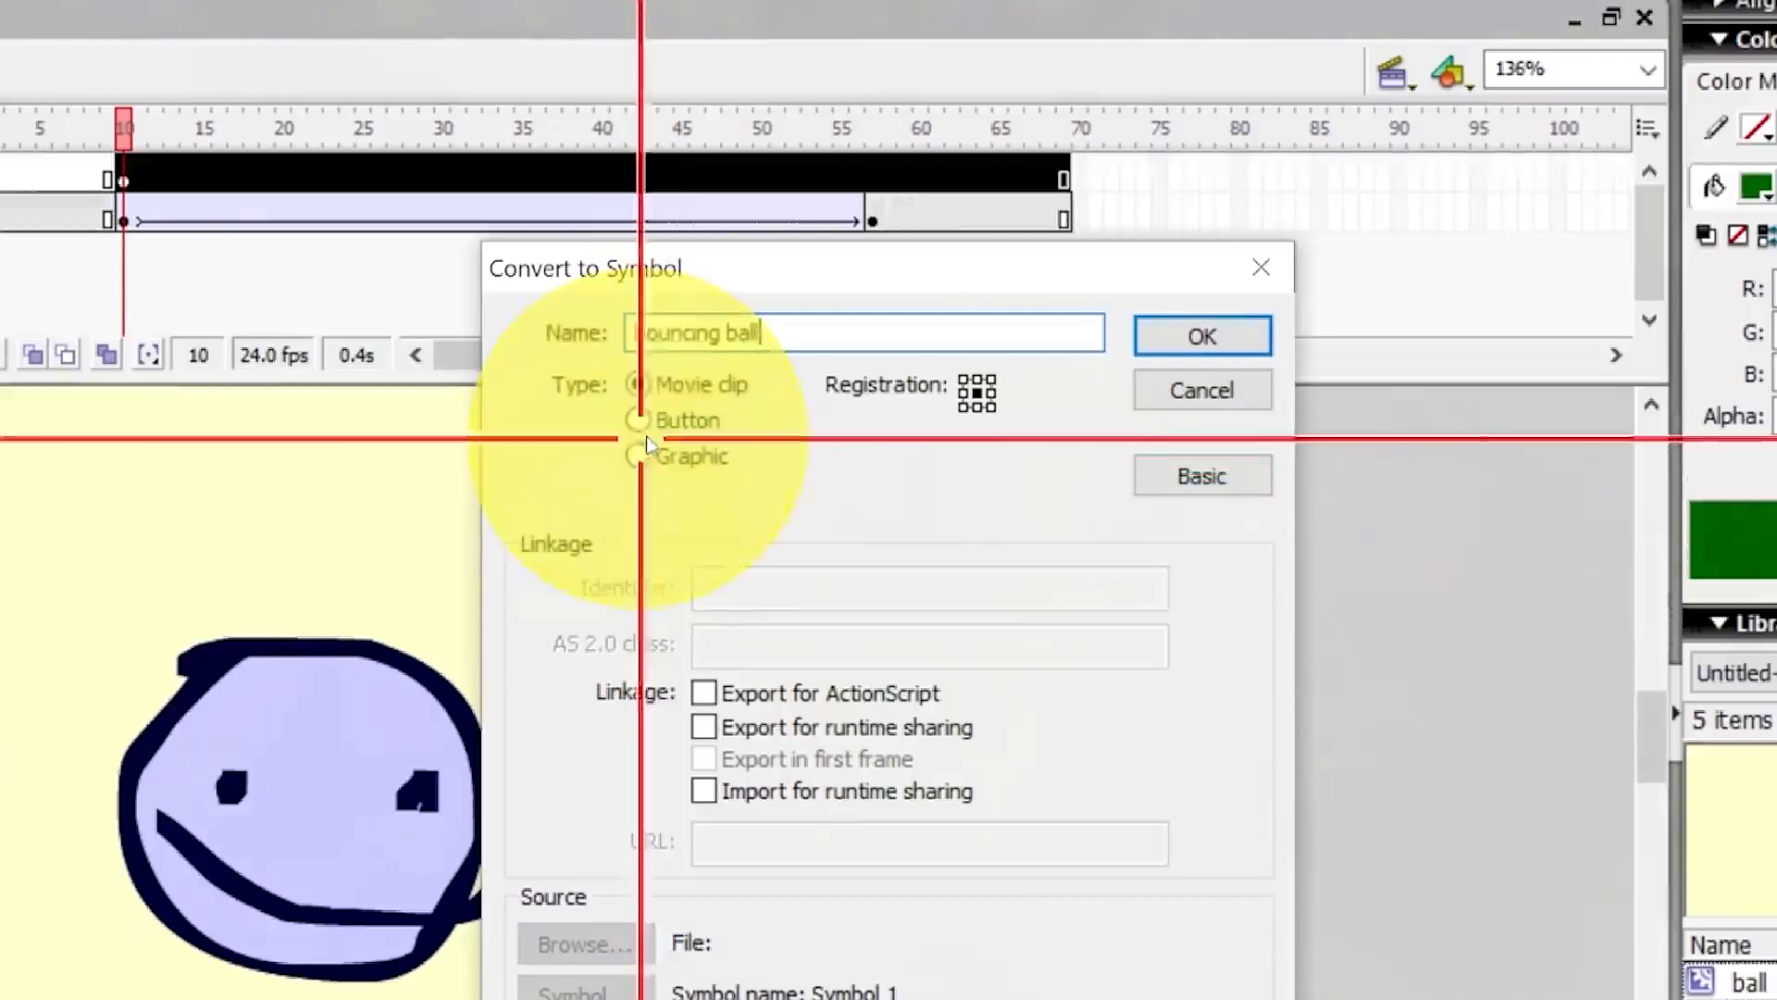
{"action": "left_click", "coordinate": [1217, 347]}
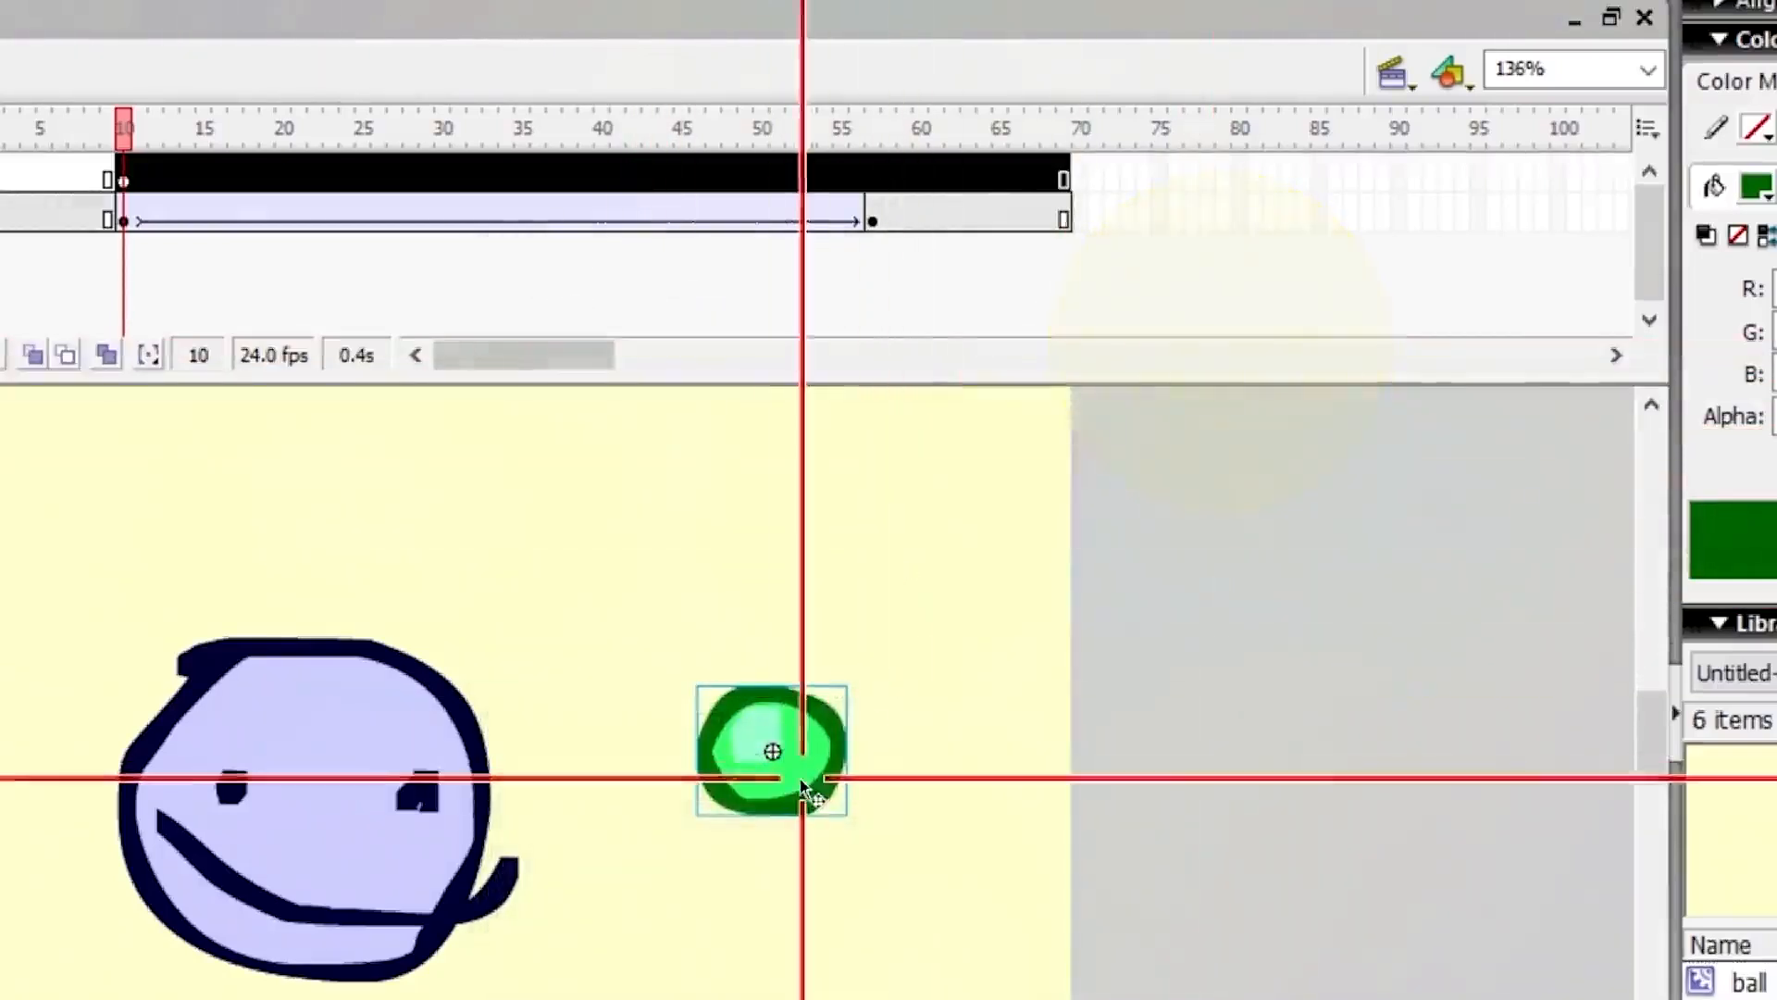
Inside the bouncing ball symbol, insert keyframes at frames 11 and 21.
{"action": "double_click", "coordinate": [798, 734]}
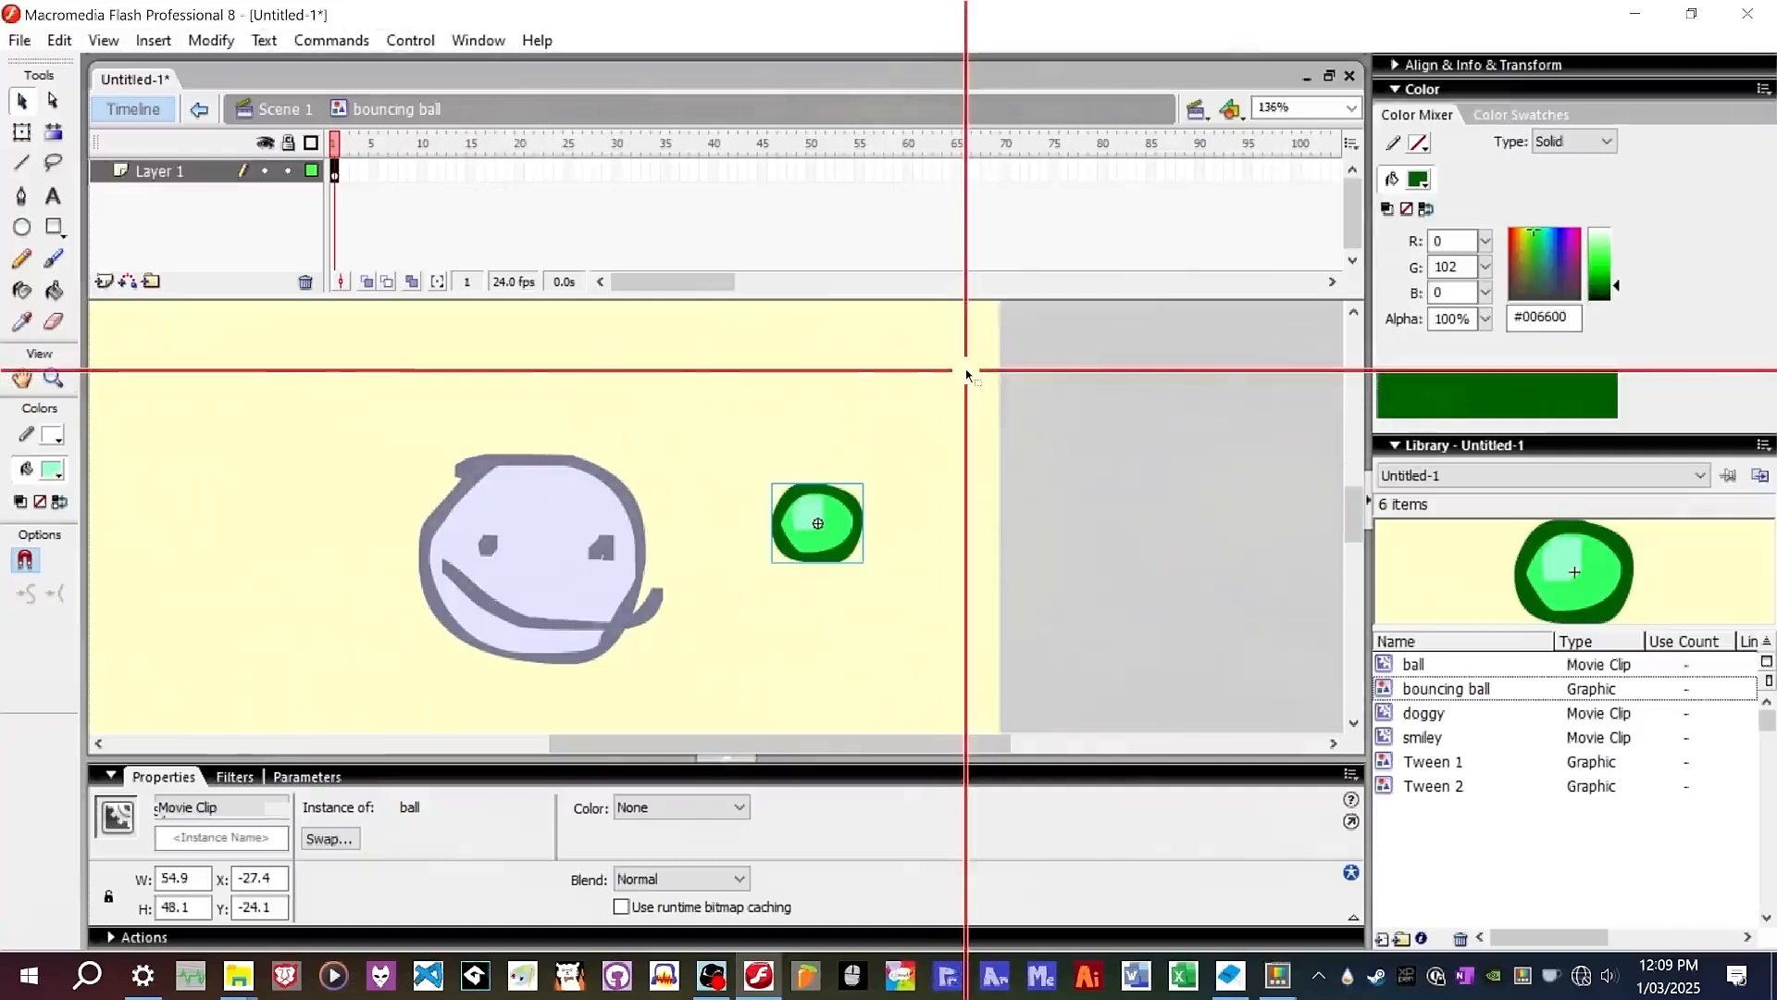
{"action": "right_click", "coordinate": [429, 171]}
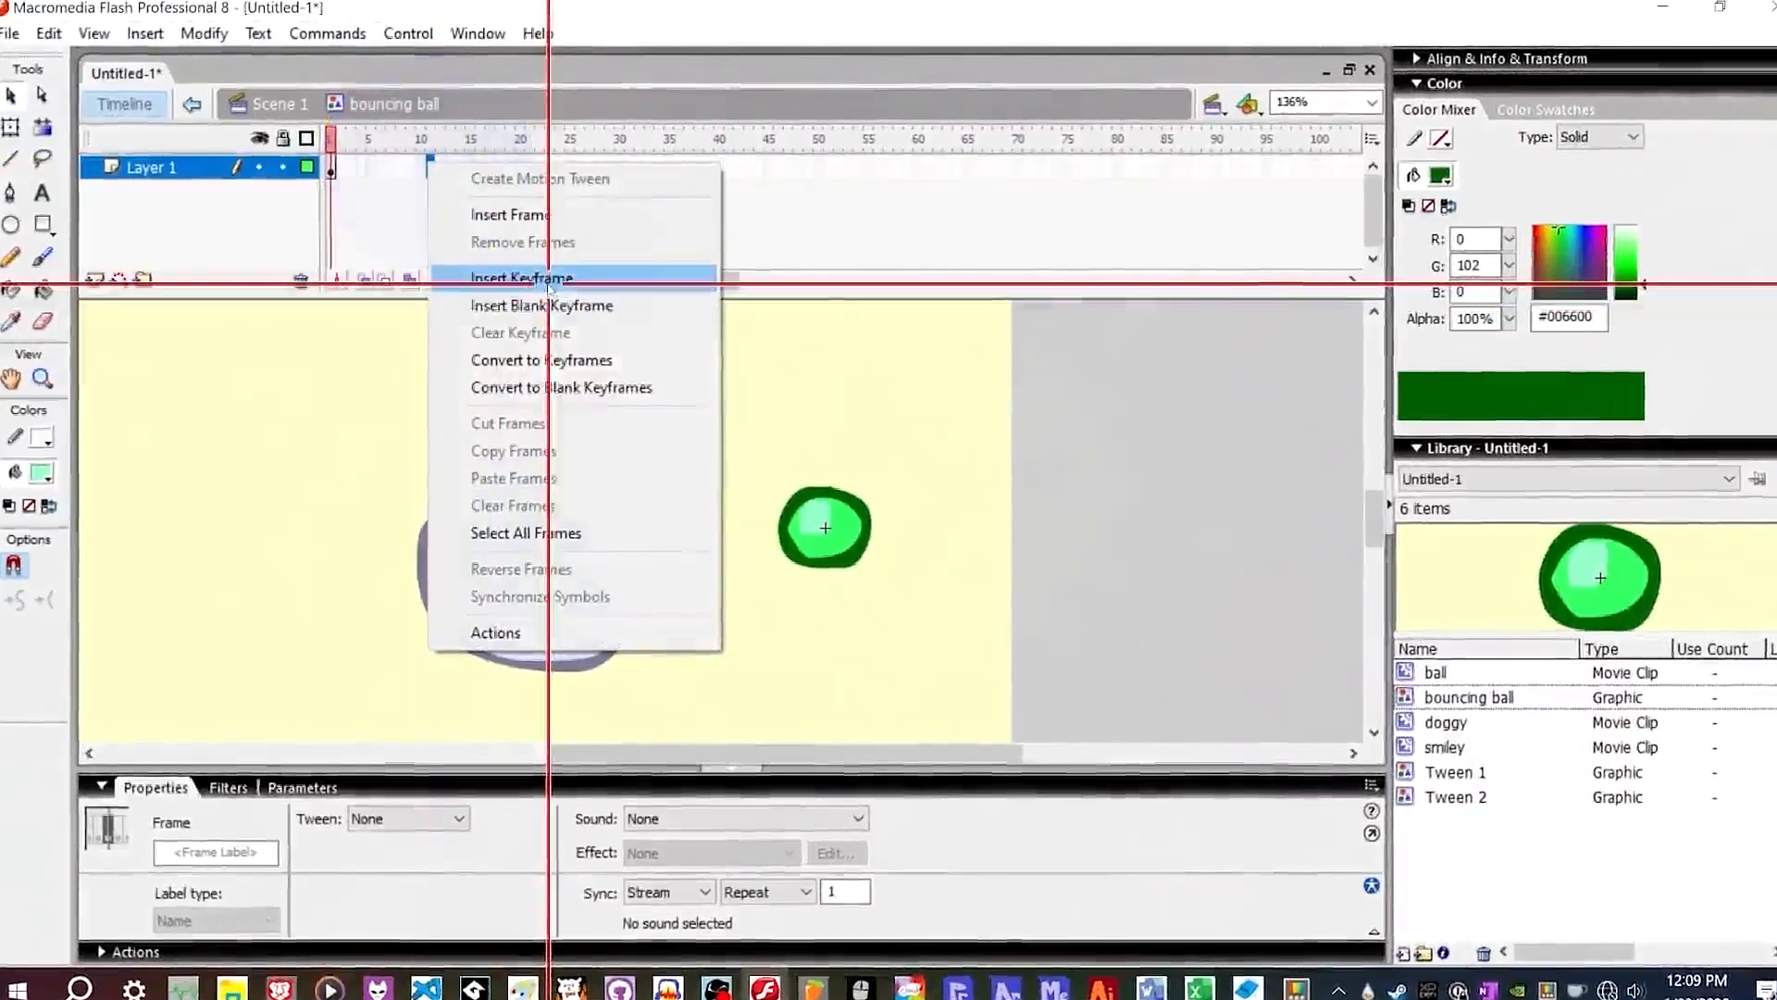
{"action": "left_click", "coordinate": [548, 280]}
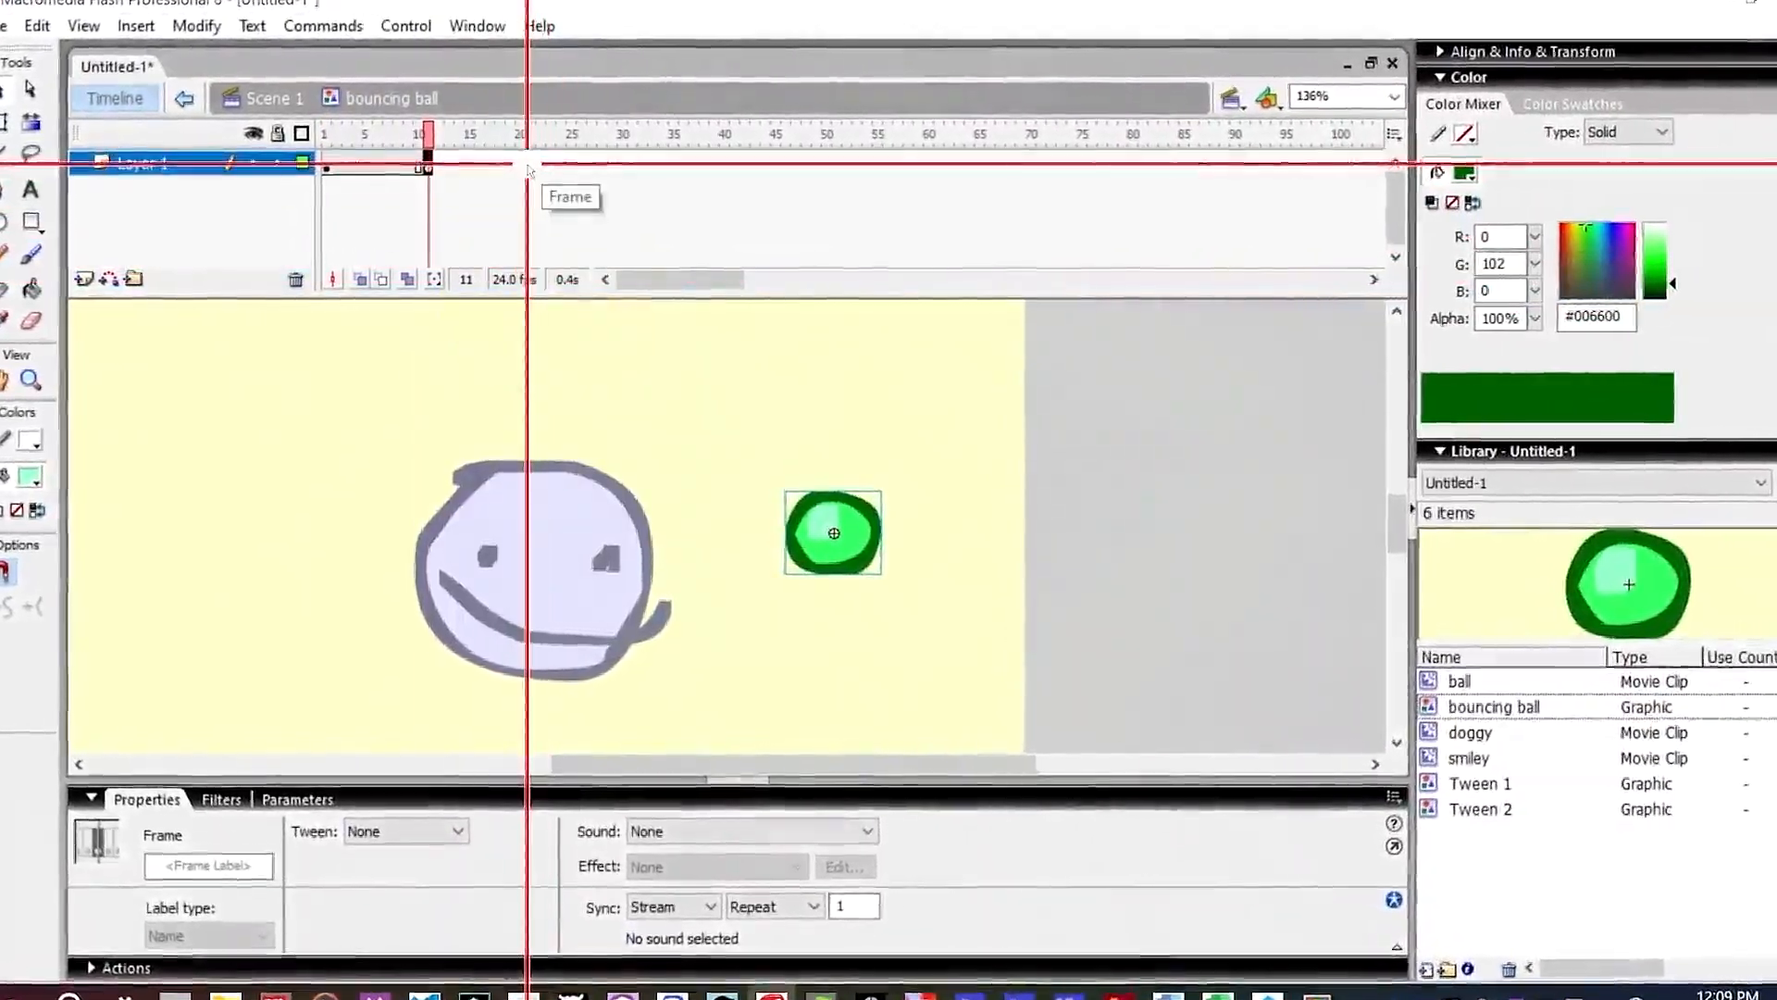
{"action": "right_click", "coordinate": [529, 170]}
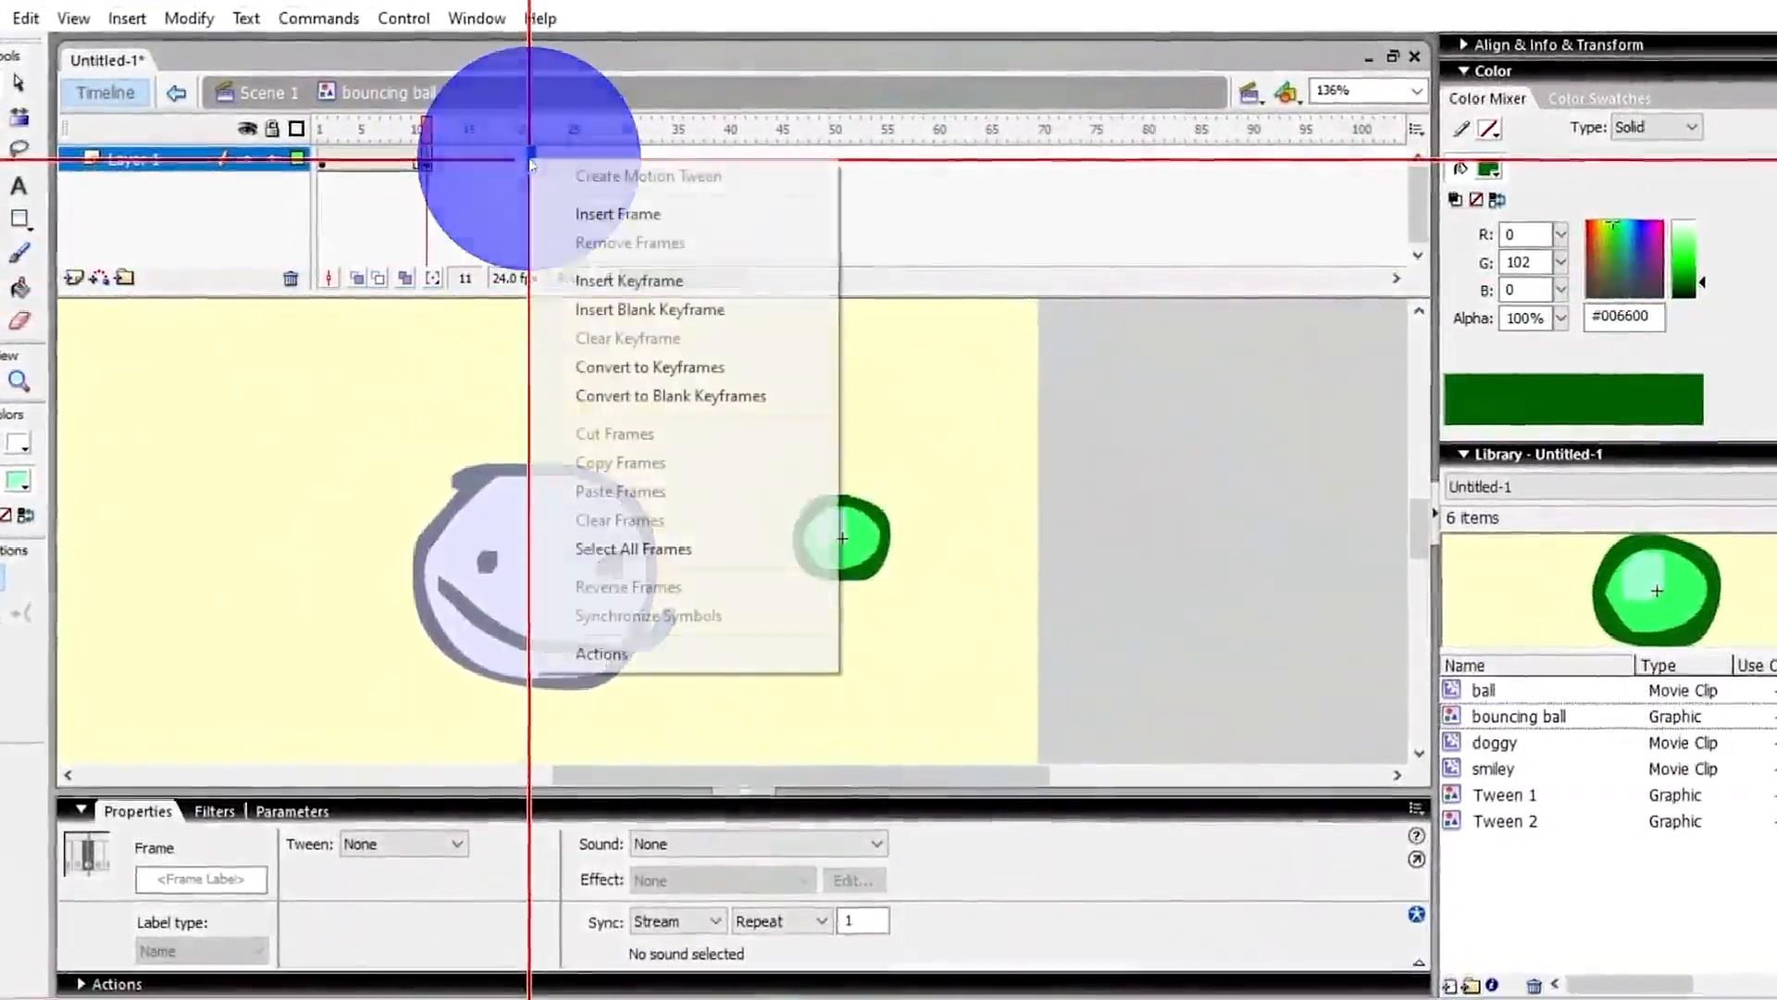
{"action": "left_click", "coordinate": [551, 280]}
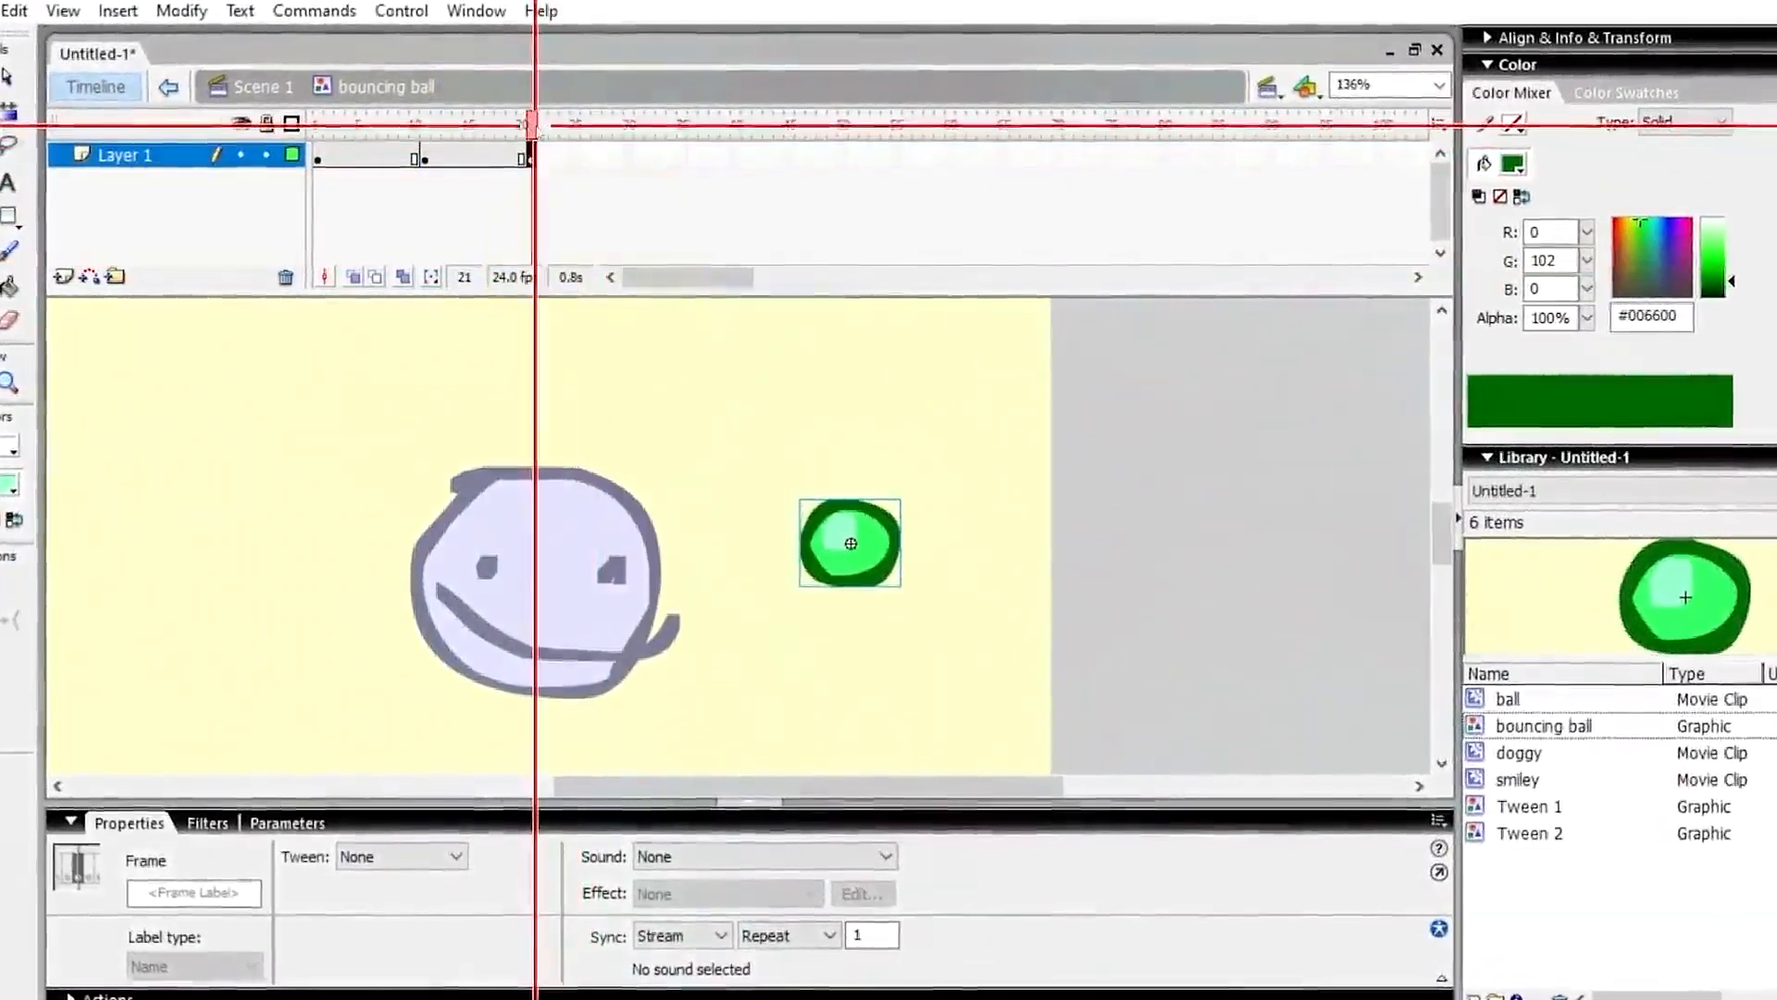
Raise the ball at frame 11 and create a motion tween from frame 1 to frame 11.
{"action": "left_click_drag", "start_coordinate": [535, 125], "coordinate": [418, 125]}
{"action": "left_click_drag", "start_coordinate": [921, 567], "coordinate": [909, 337]}
{"action": "right_click", "coordinate": [415, 141]}
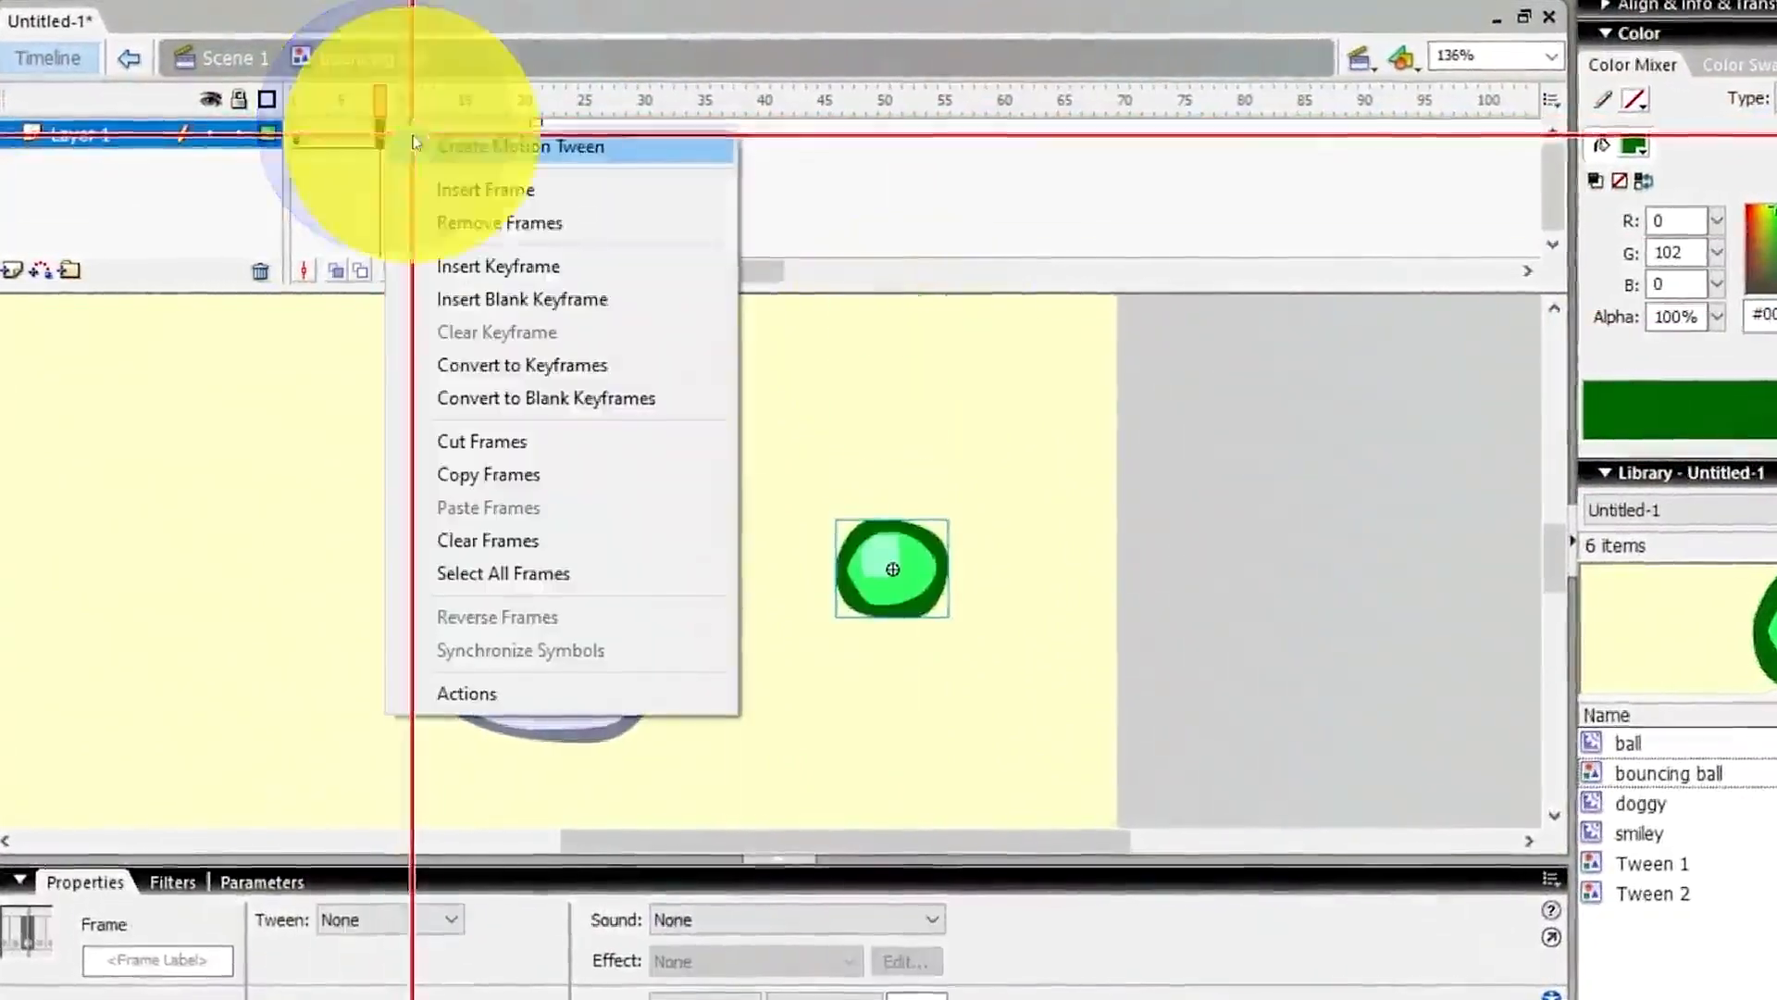
{"action": "left_click", "coordinate": [417, 143]}
Create a motion tween from frame 11 to frame 21 and lower the ball's peak position at frame 11 slightly.
{"action": "right_click", "coordinate": [465, 130]}
{"action": "left_click", "coordinate": [498, 143]}
{"action": "mouse_move", "coordinate": [473, 96]}
{"action": "left_mouse_down"}
{"action": "mouse_move", "coordinate": [272, 110]}
{"action": "mouse_move", "coordinate": [486, 107]}
{"action": "left_mouse_up"}
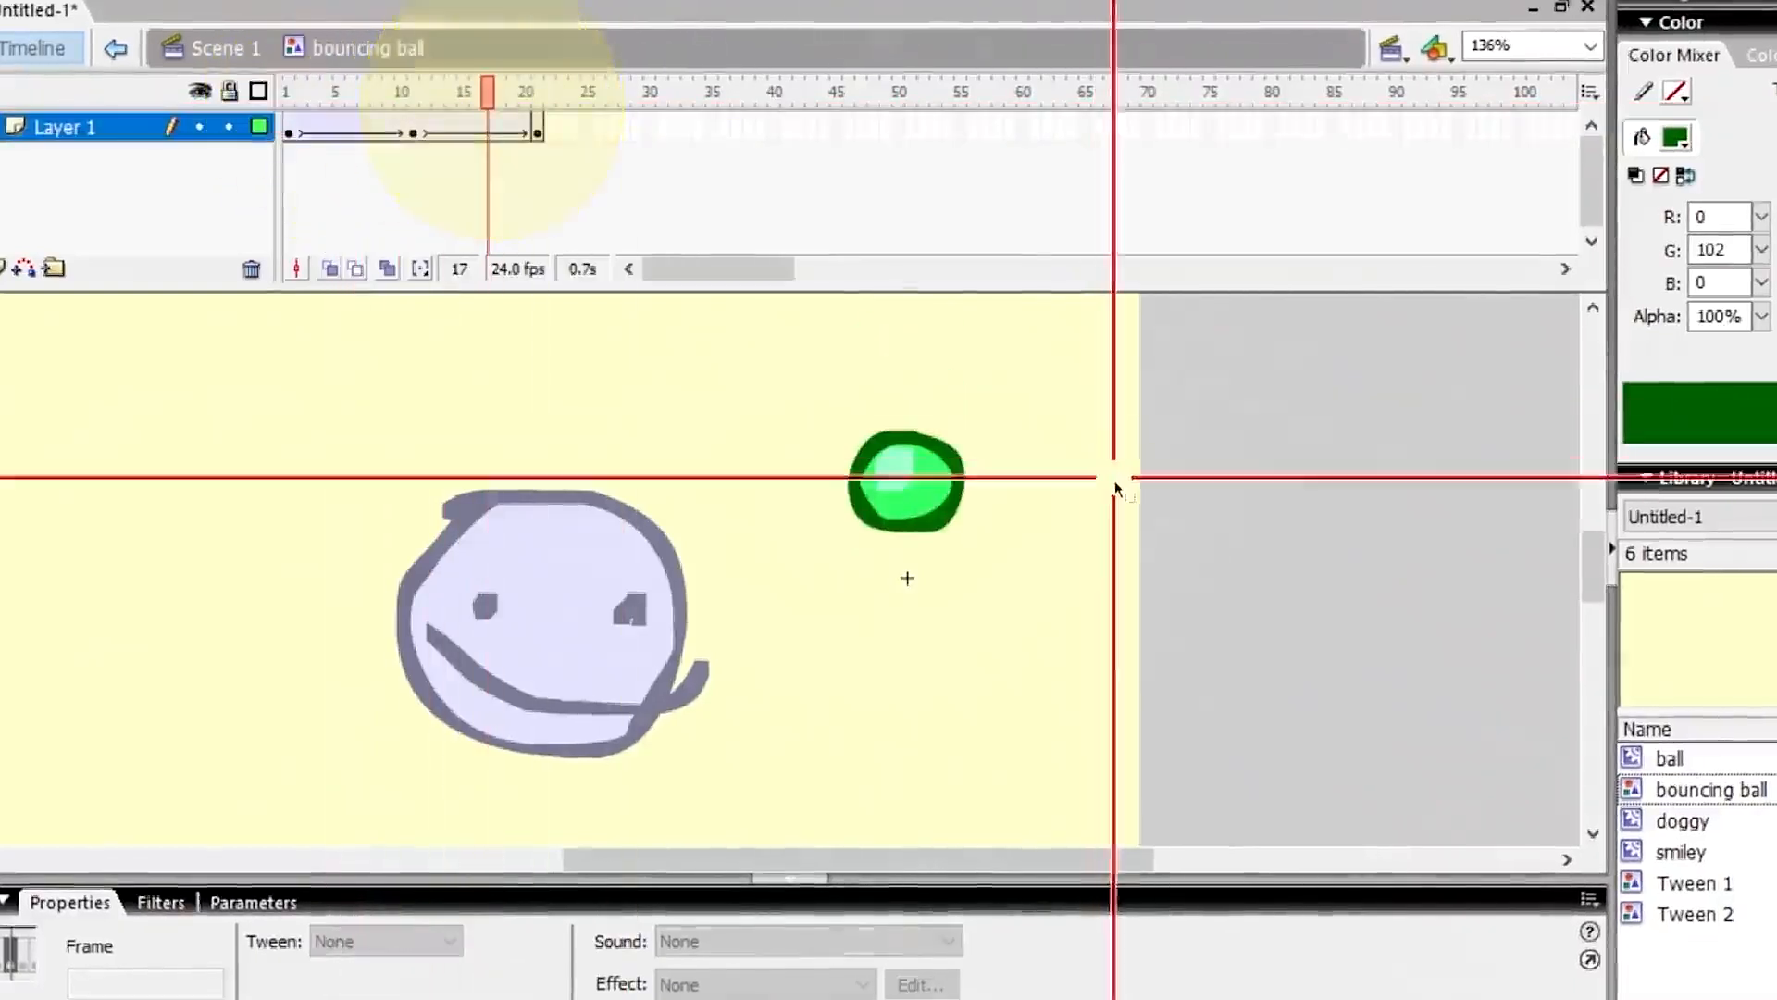
{"action": "left_click", "coordinate": [424, 102]}
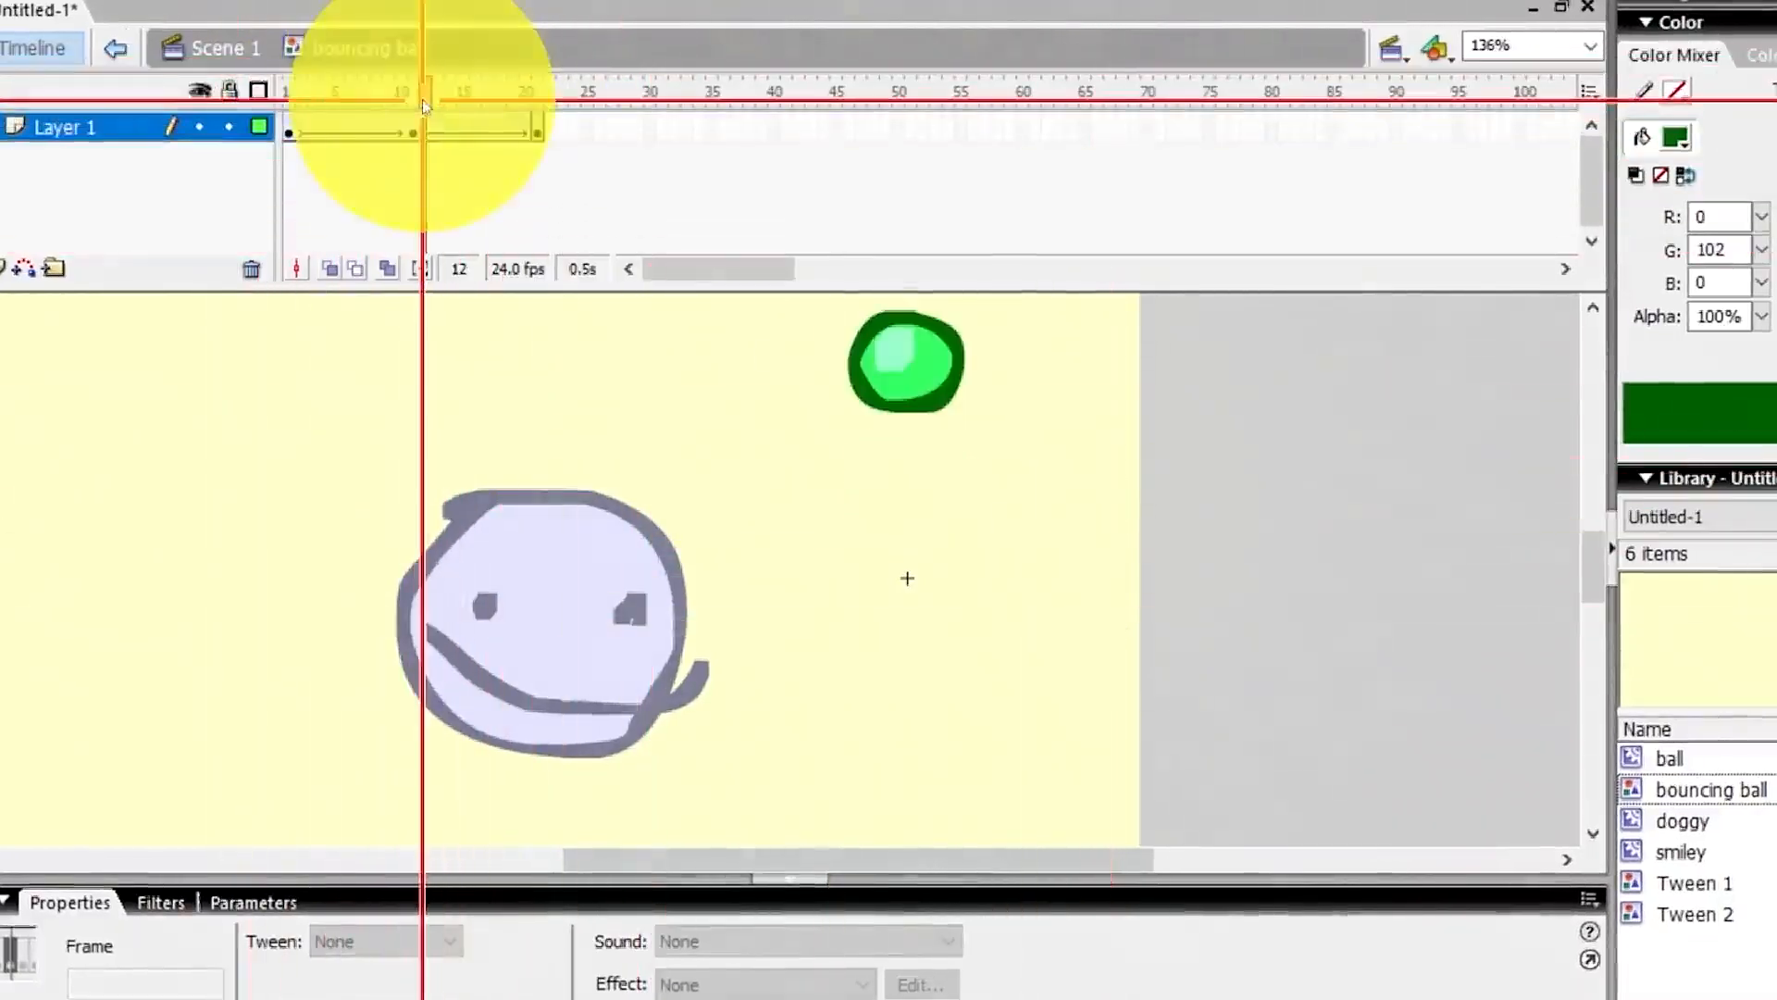
{"action": "left_click_drag", "start_coordinate": [906, 324], "coordinate": [915, 399]}
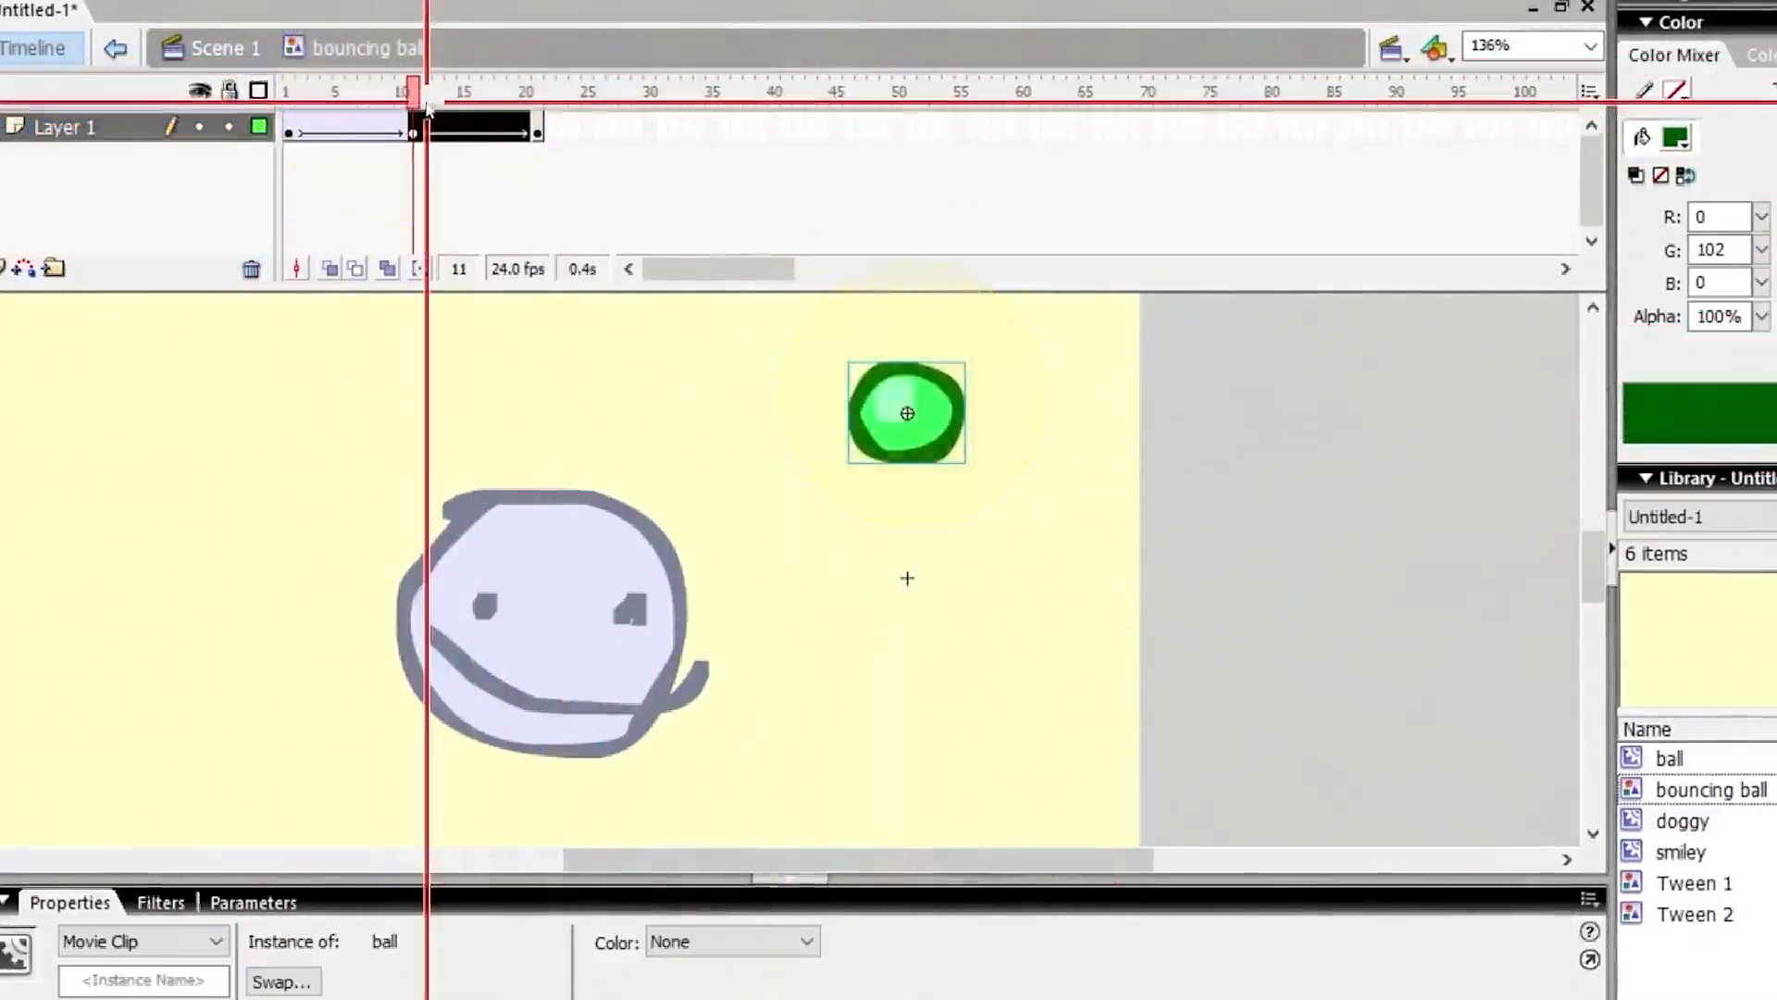
Play the bounce from the first frame and select a frame inside the first tween.
{"action": "left_click_drag", "start_coordinate": [421, 95], "coordinate": [271, 106]}
{"action": "key", "text": "Return"}
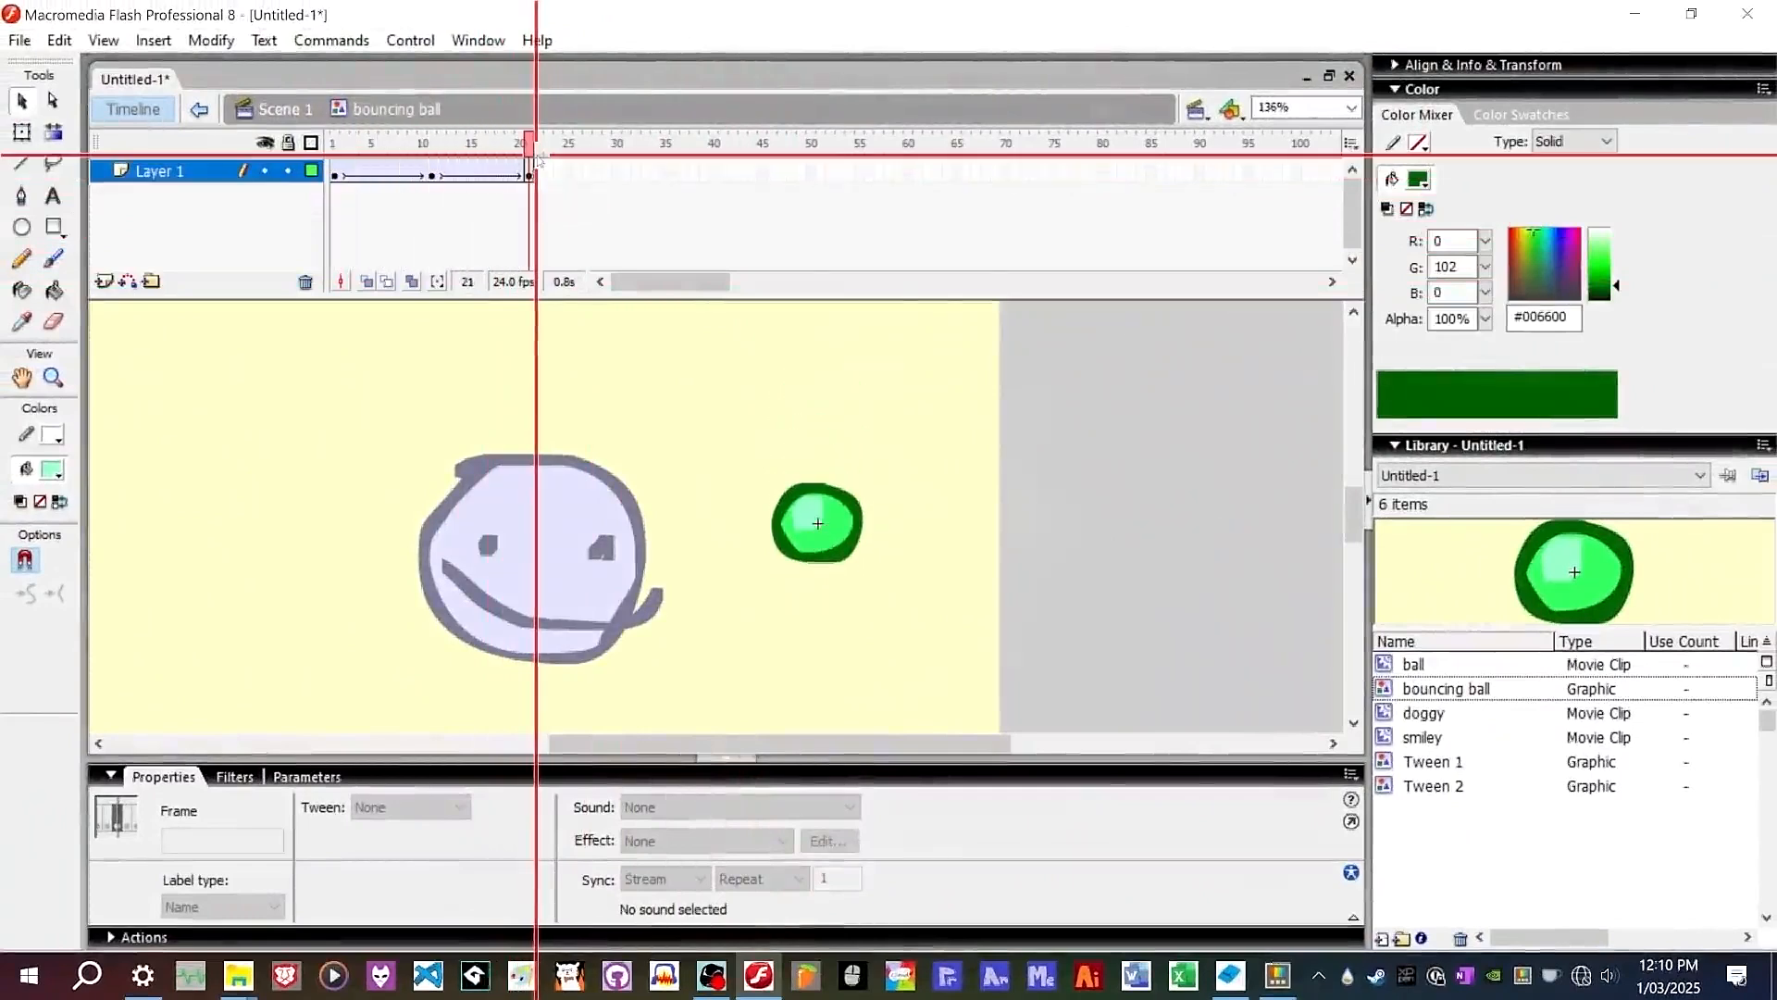
{"action": "left_click", "coordinate": [376, 174]}
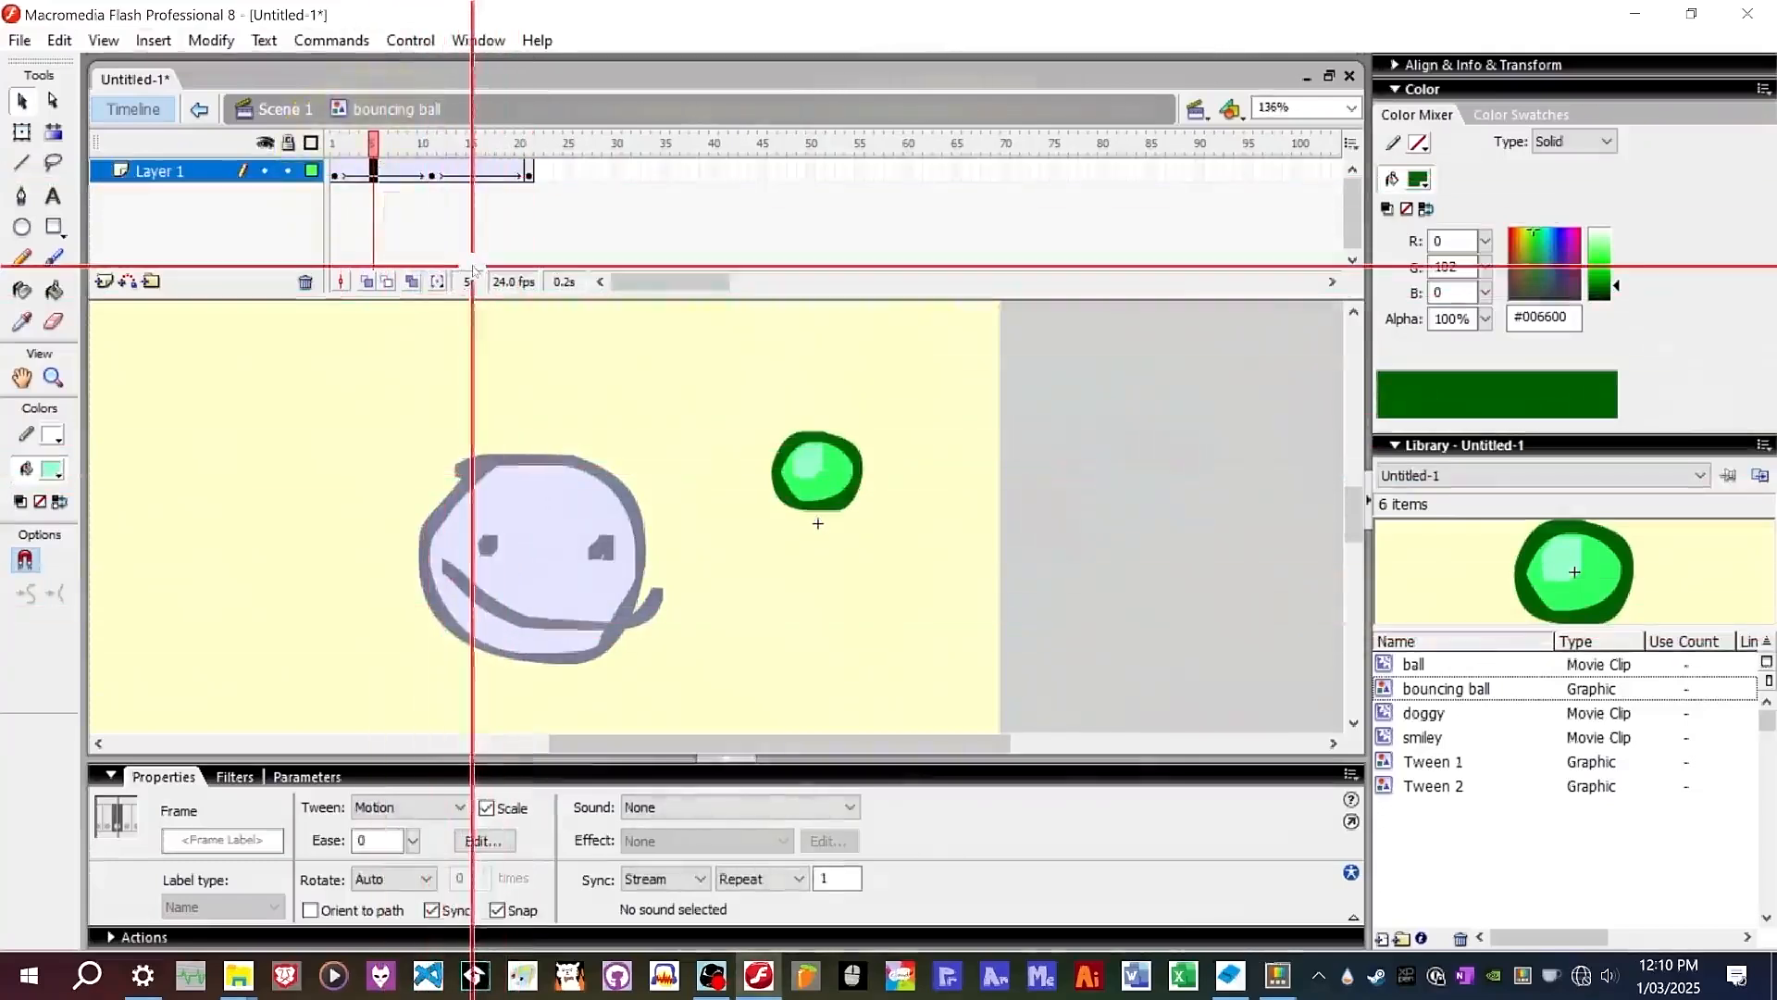
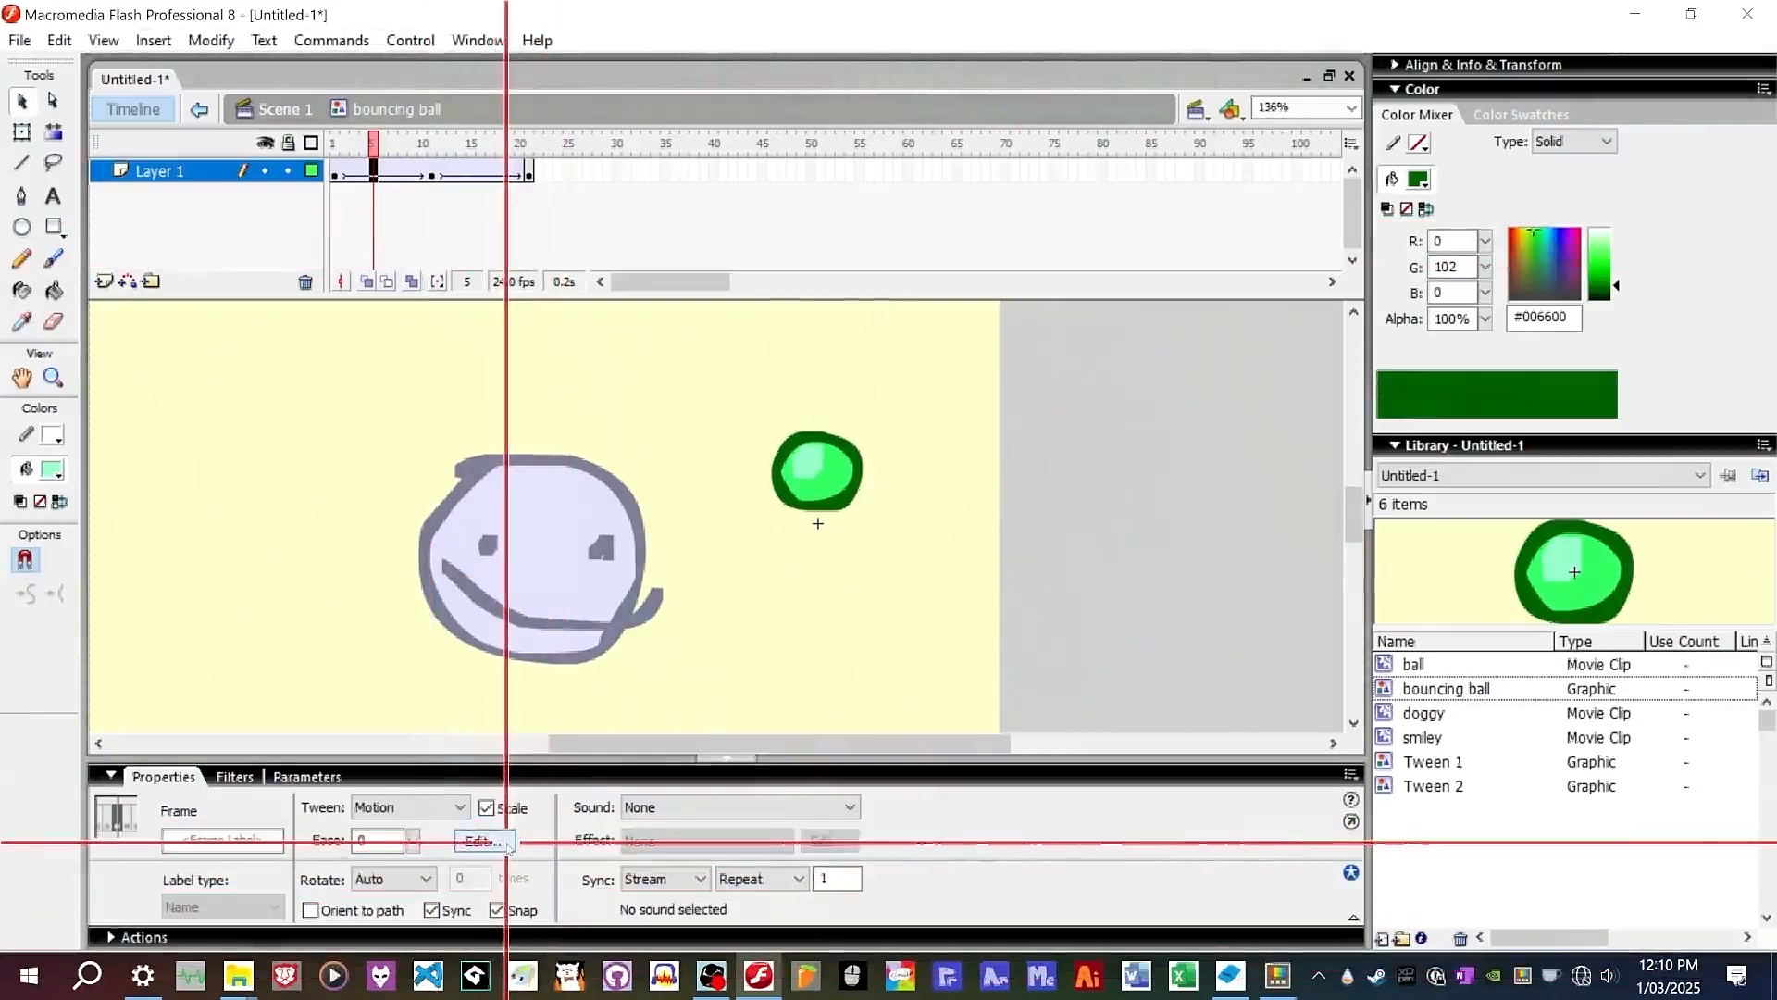
Shape a custom ease-out curve for the rising tween from frame 1 to frame 11 of the bouncing ball.
{"action": "left_click", "coordinate": [507, 842]}
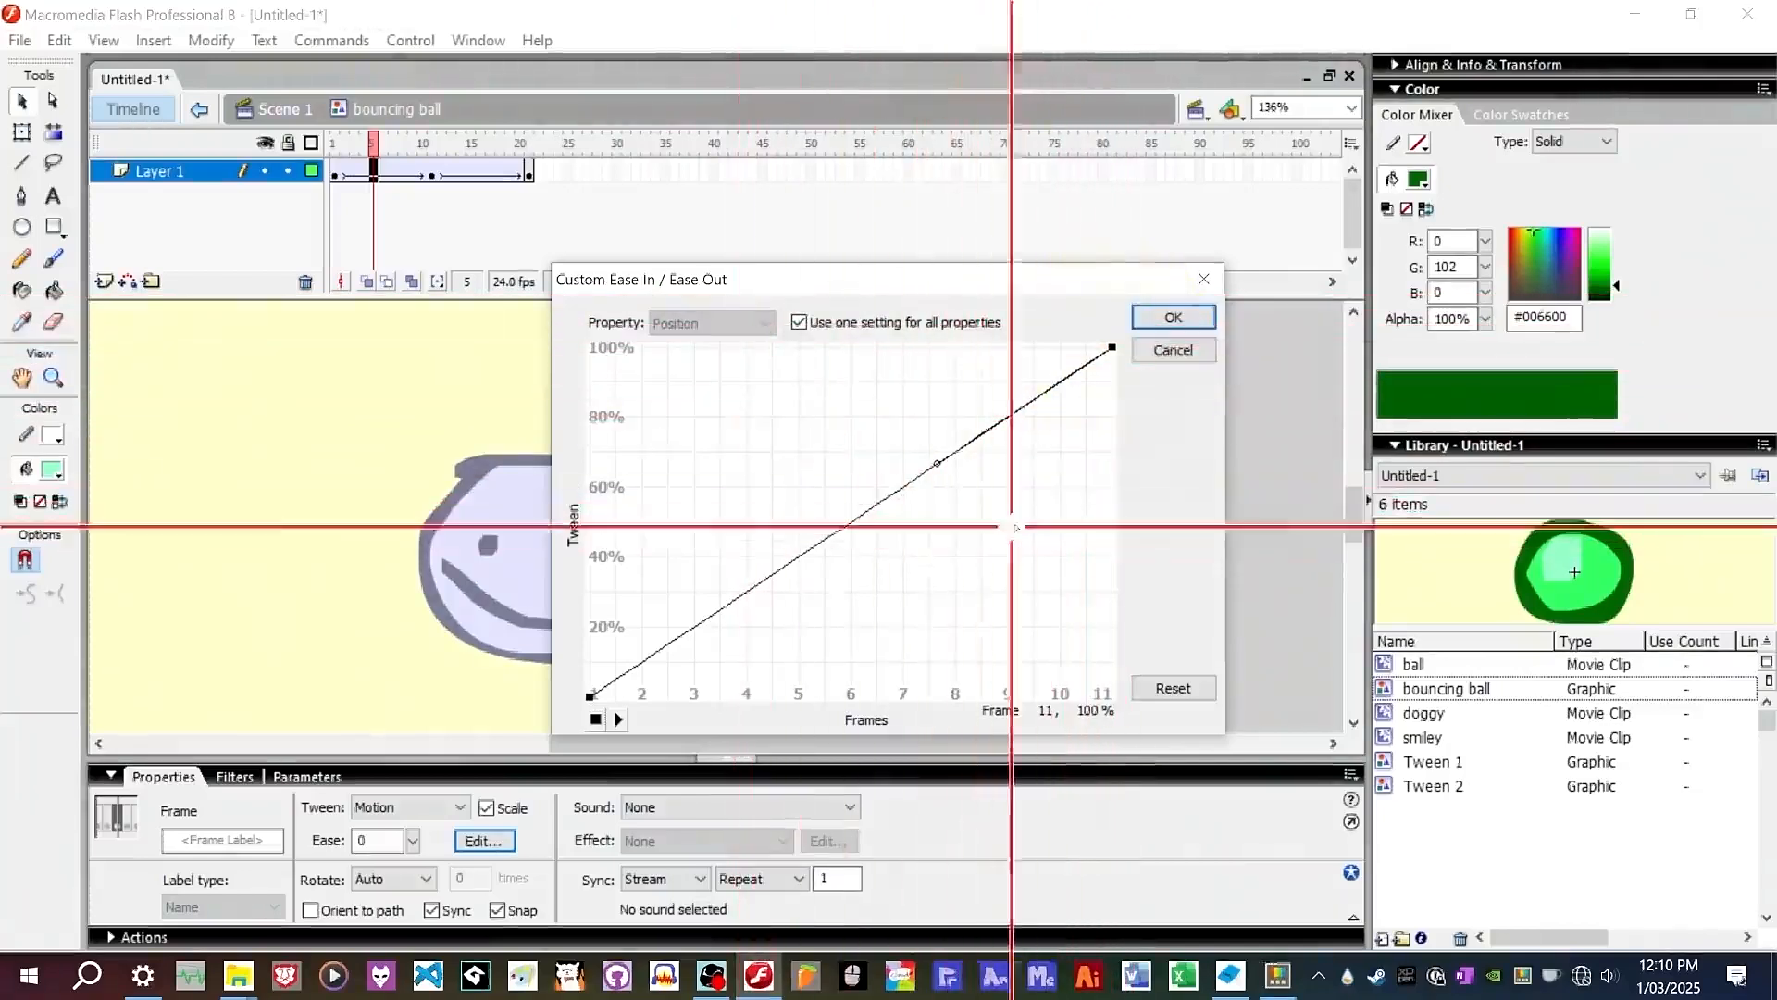
{"action": "left_click_drag", "start_coordinate": [938, 463], "coordinate": [863, 347]}
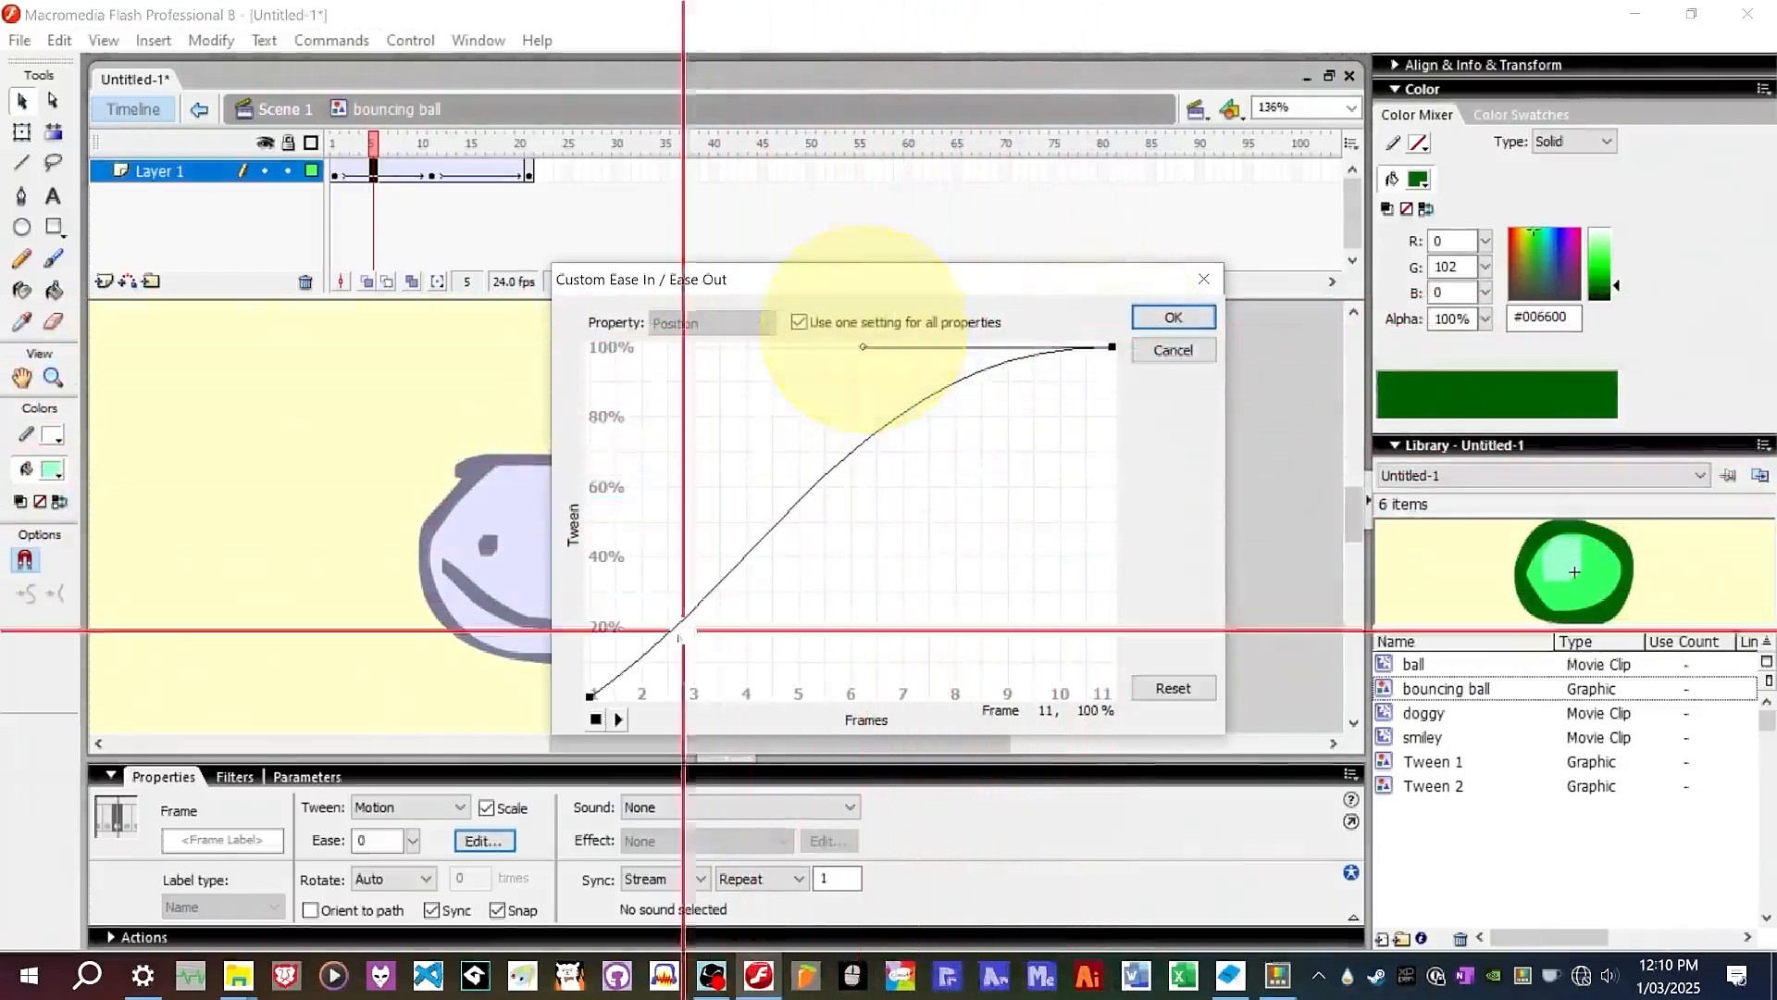
{"action": "left_click", "coordinate": [590, 697]}
{"action": "left_click_drag", "start_coordinate": [753, 583], "coordinate": [715, 488]}
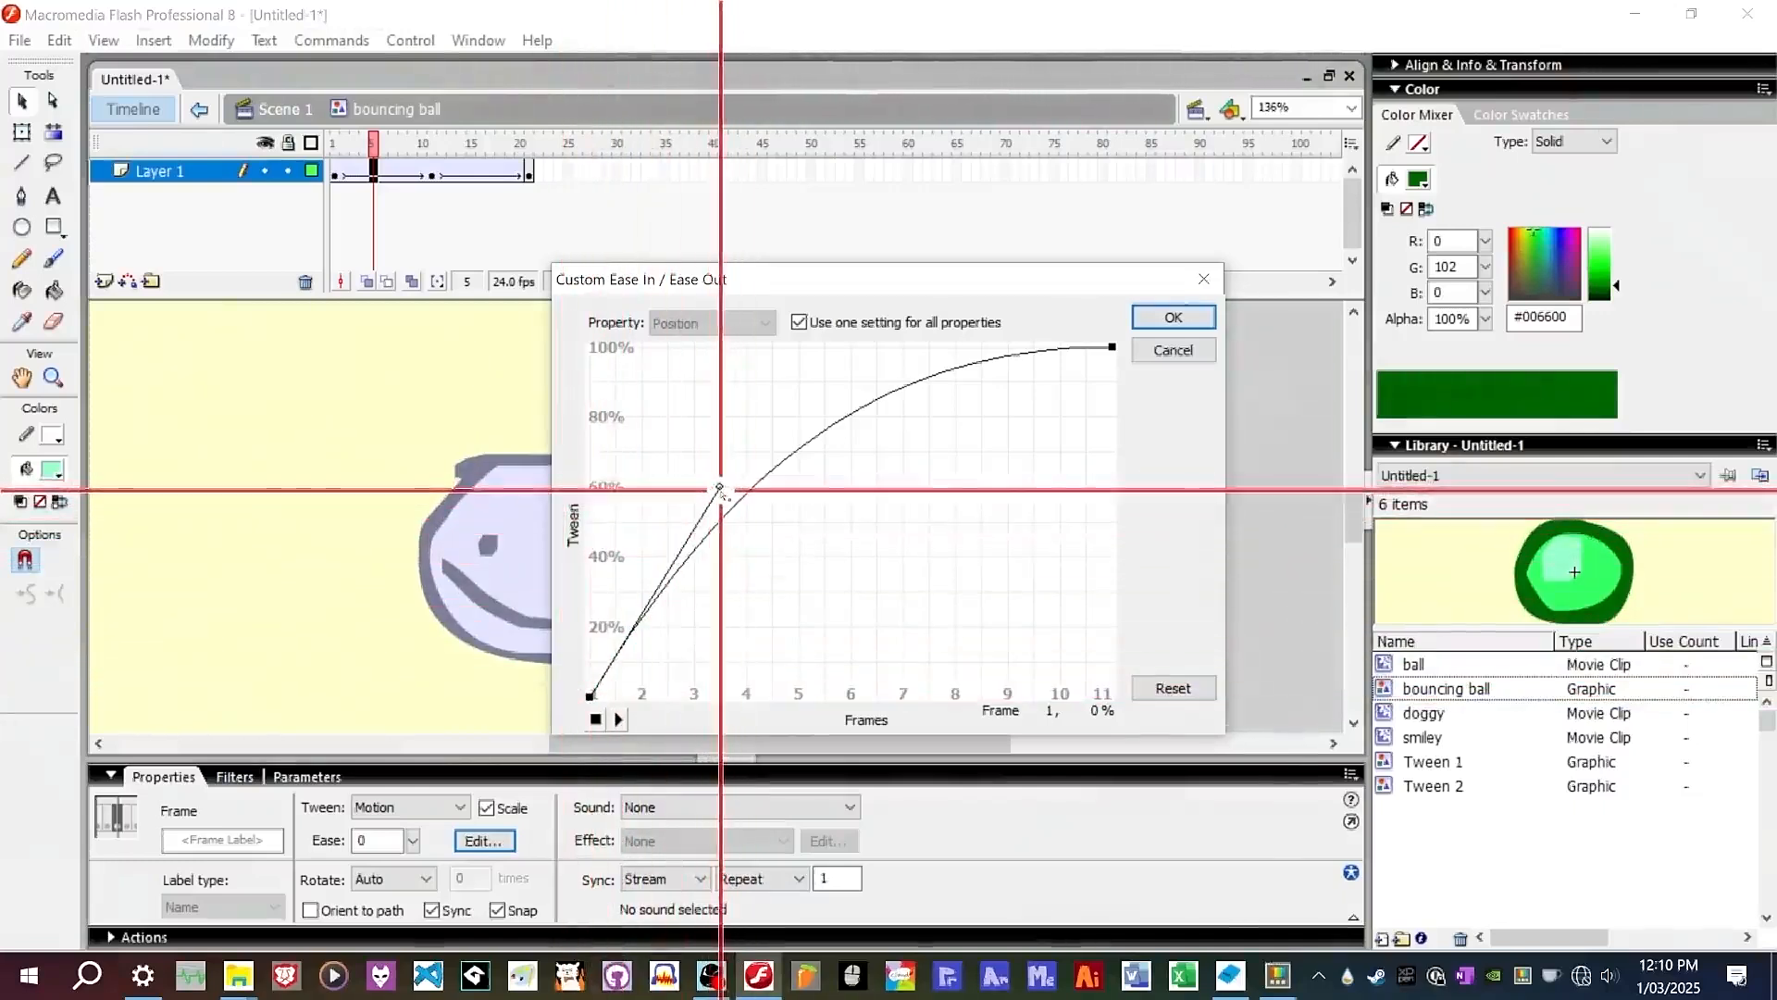
{"action": "left_click_drag", "start_coordinate": [719, 488], "coordinate": [586, 423]}
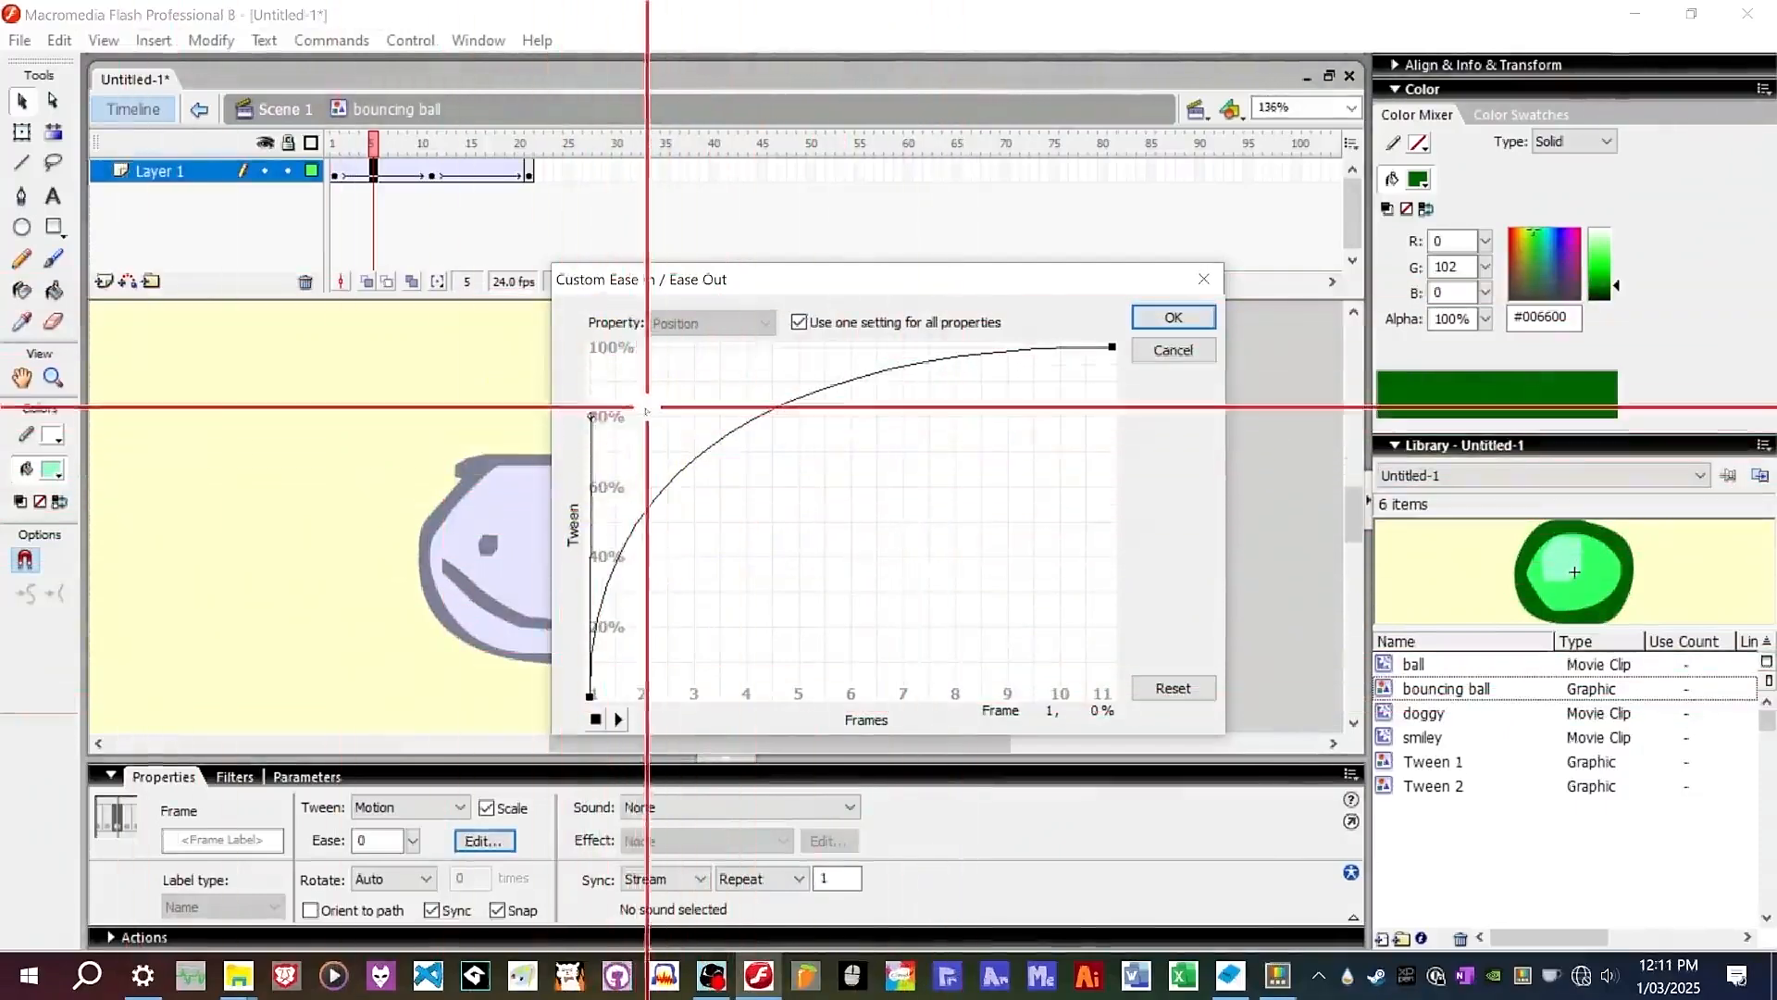
{"action": "left_click_drag", "start_coordinate": [590, 418], "coordinate": [712, 525]}
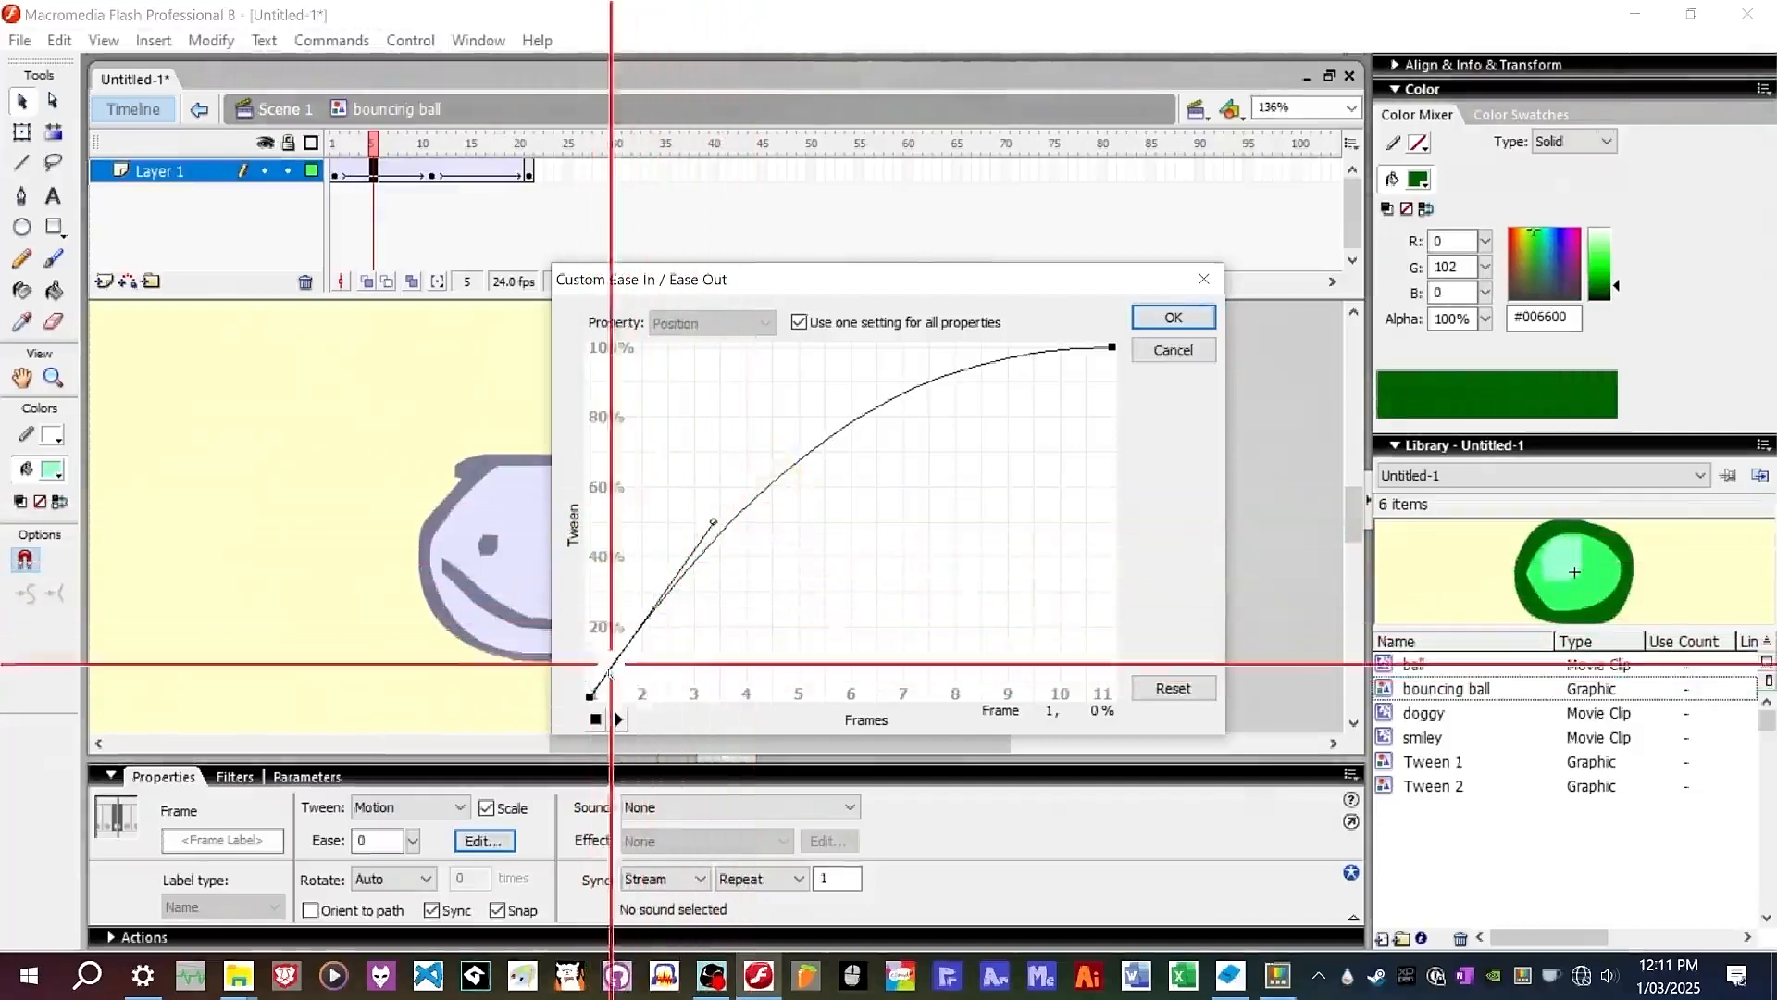
{"action": "left_click", "coordinate": [1112, 346]}
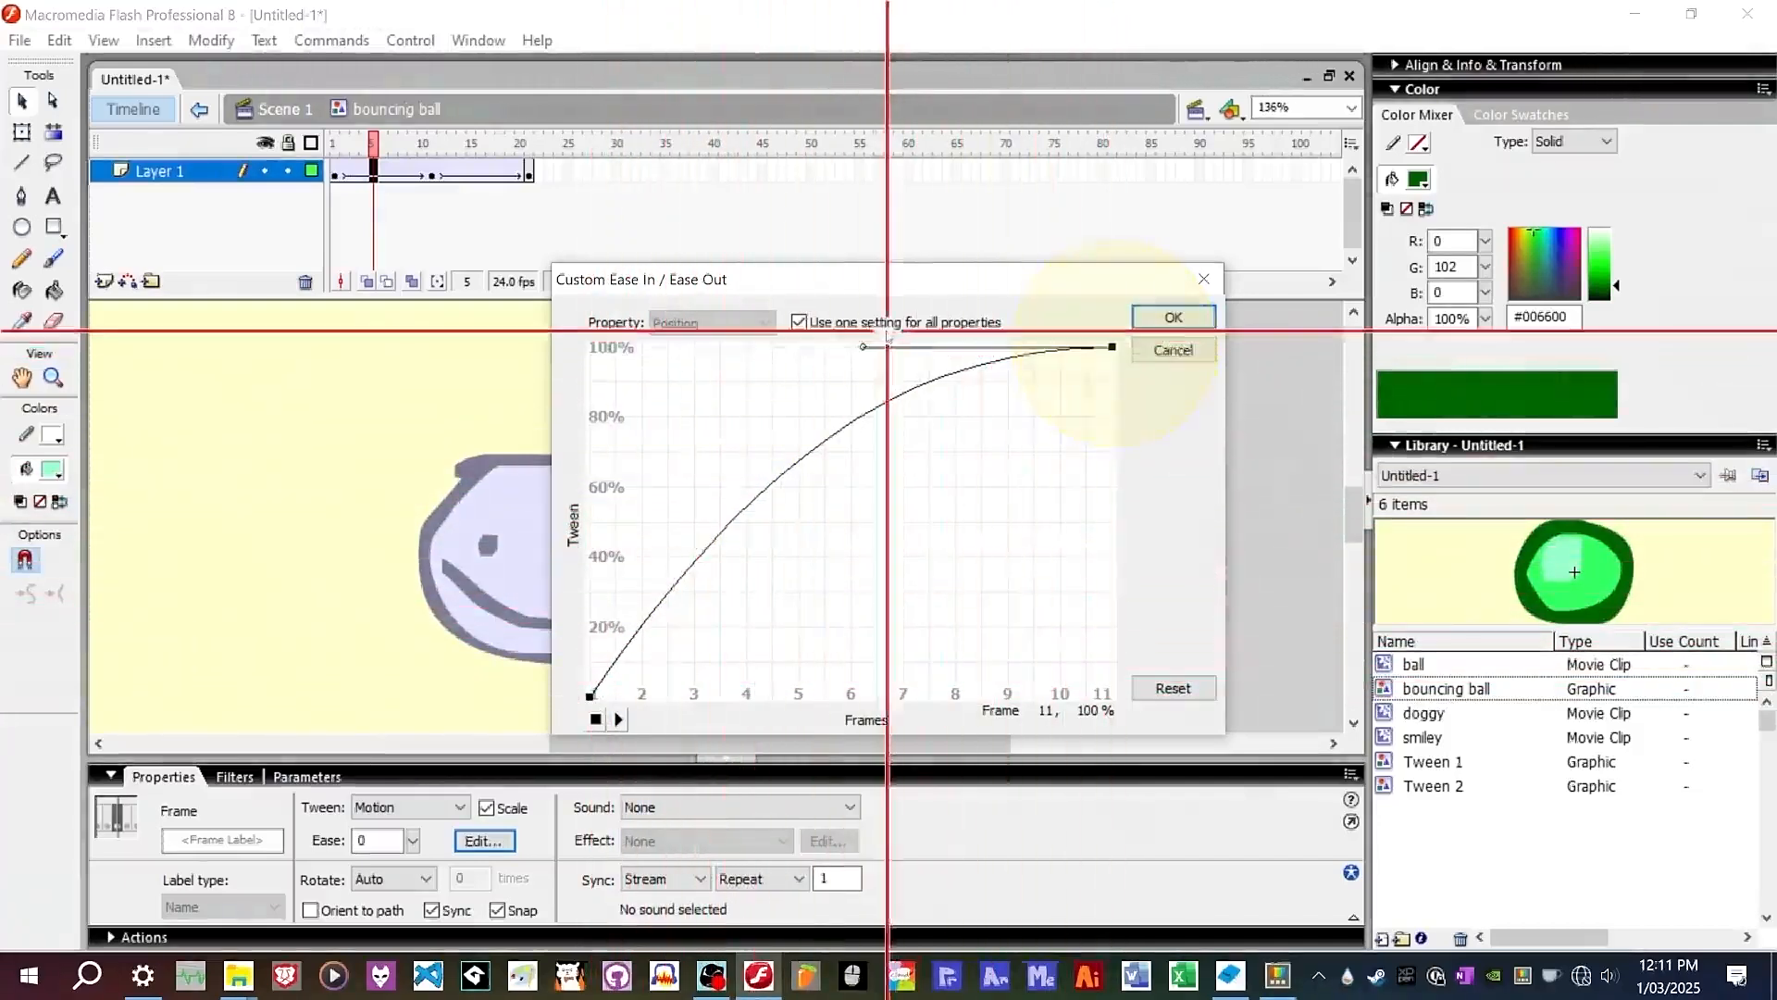
{"action": "left_click_drag", "start_coordinate": [863, 346], "coordinate": [838, 346]}
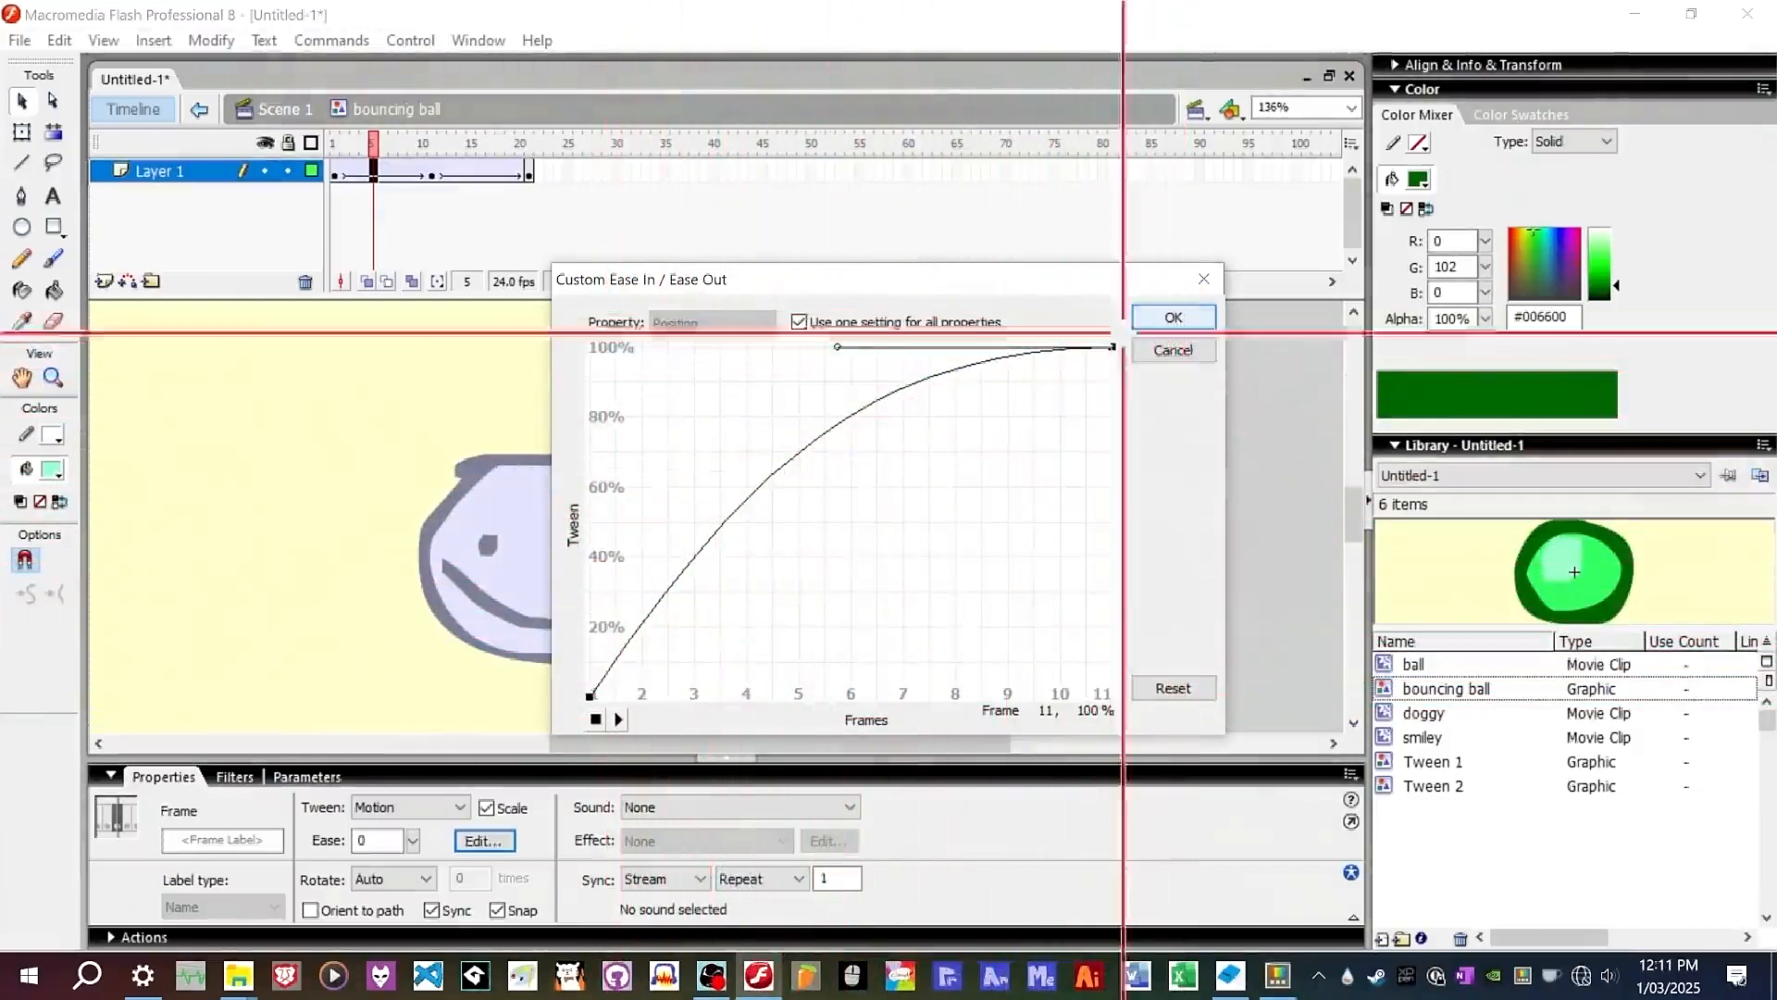
{"action": "left_click", "coordinate": [590, 697]}
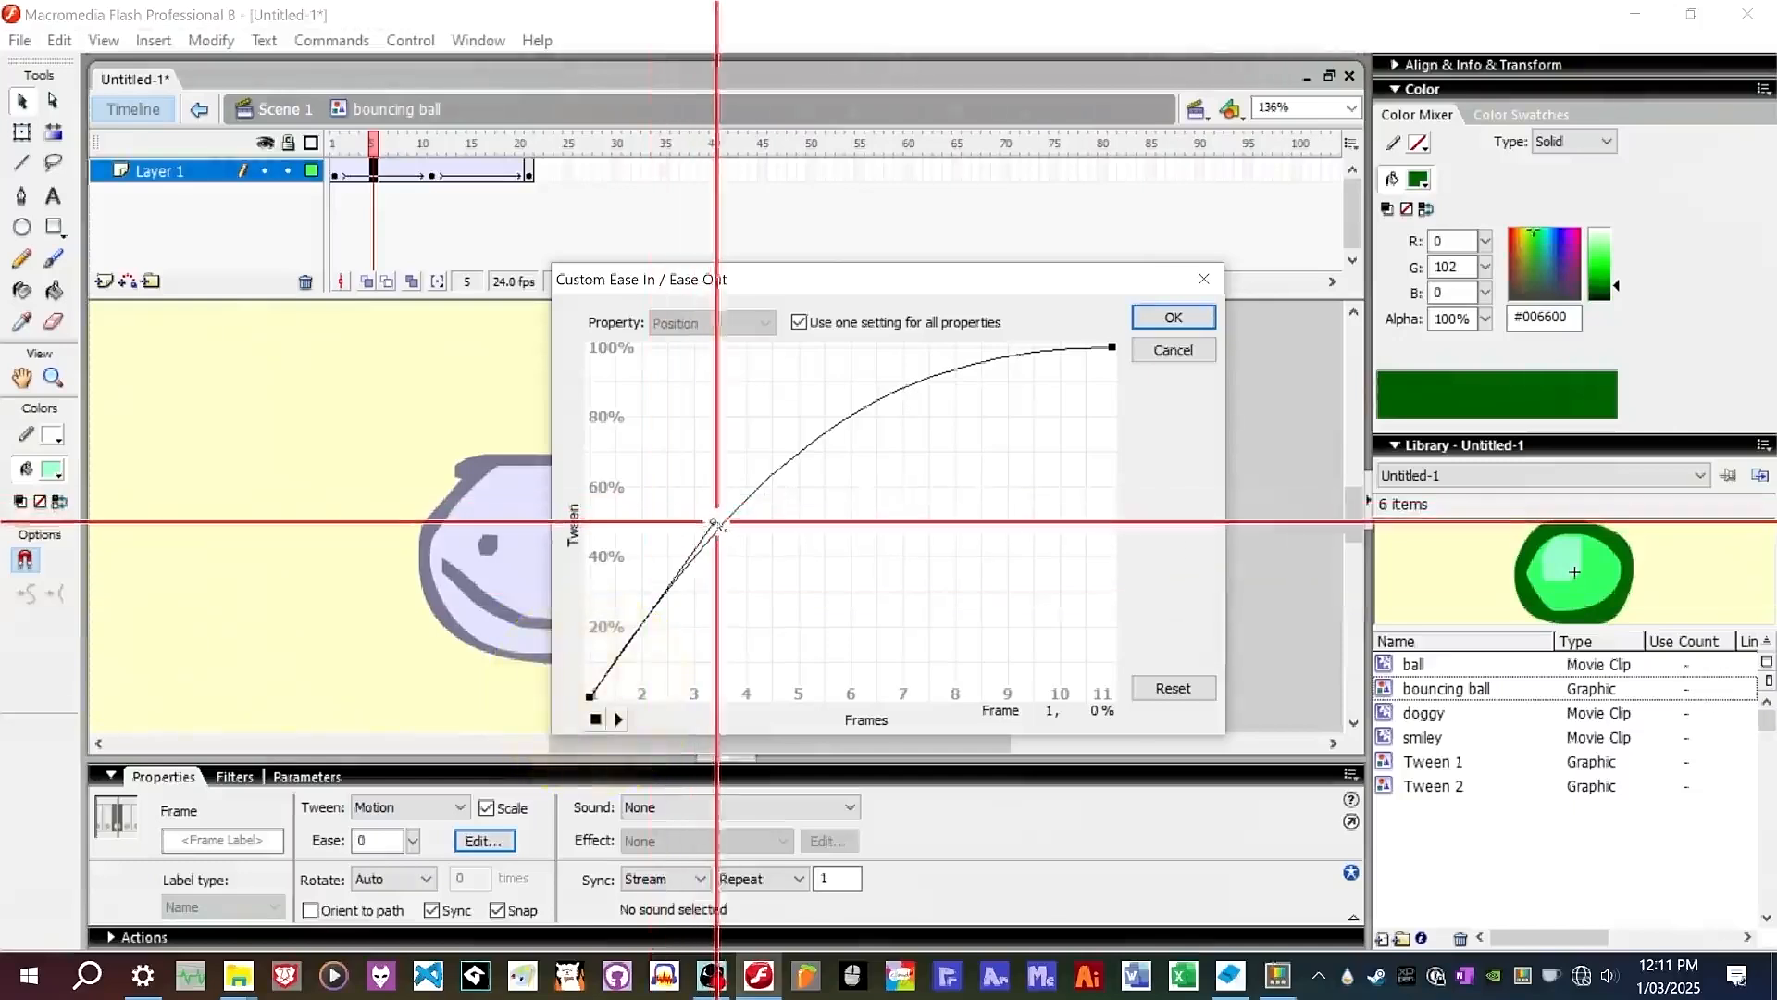
{"action": "left_click_drag", "start_coordinate": [712, 521], "coordinate": [615, 681]}
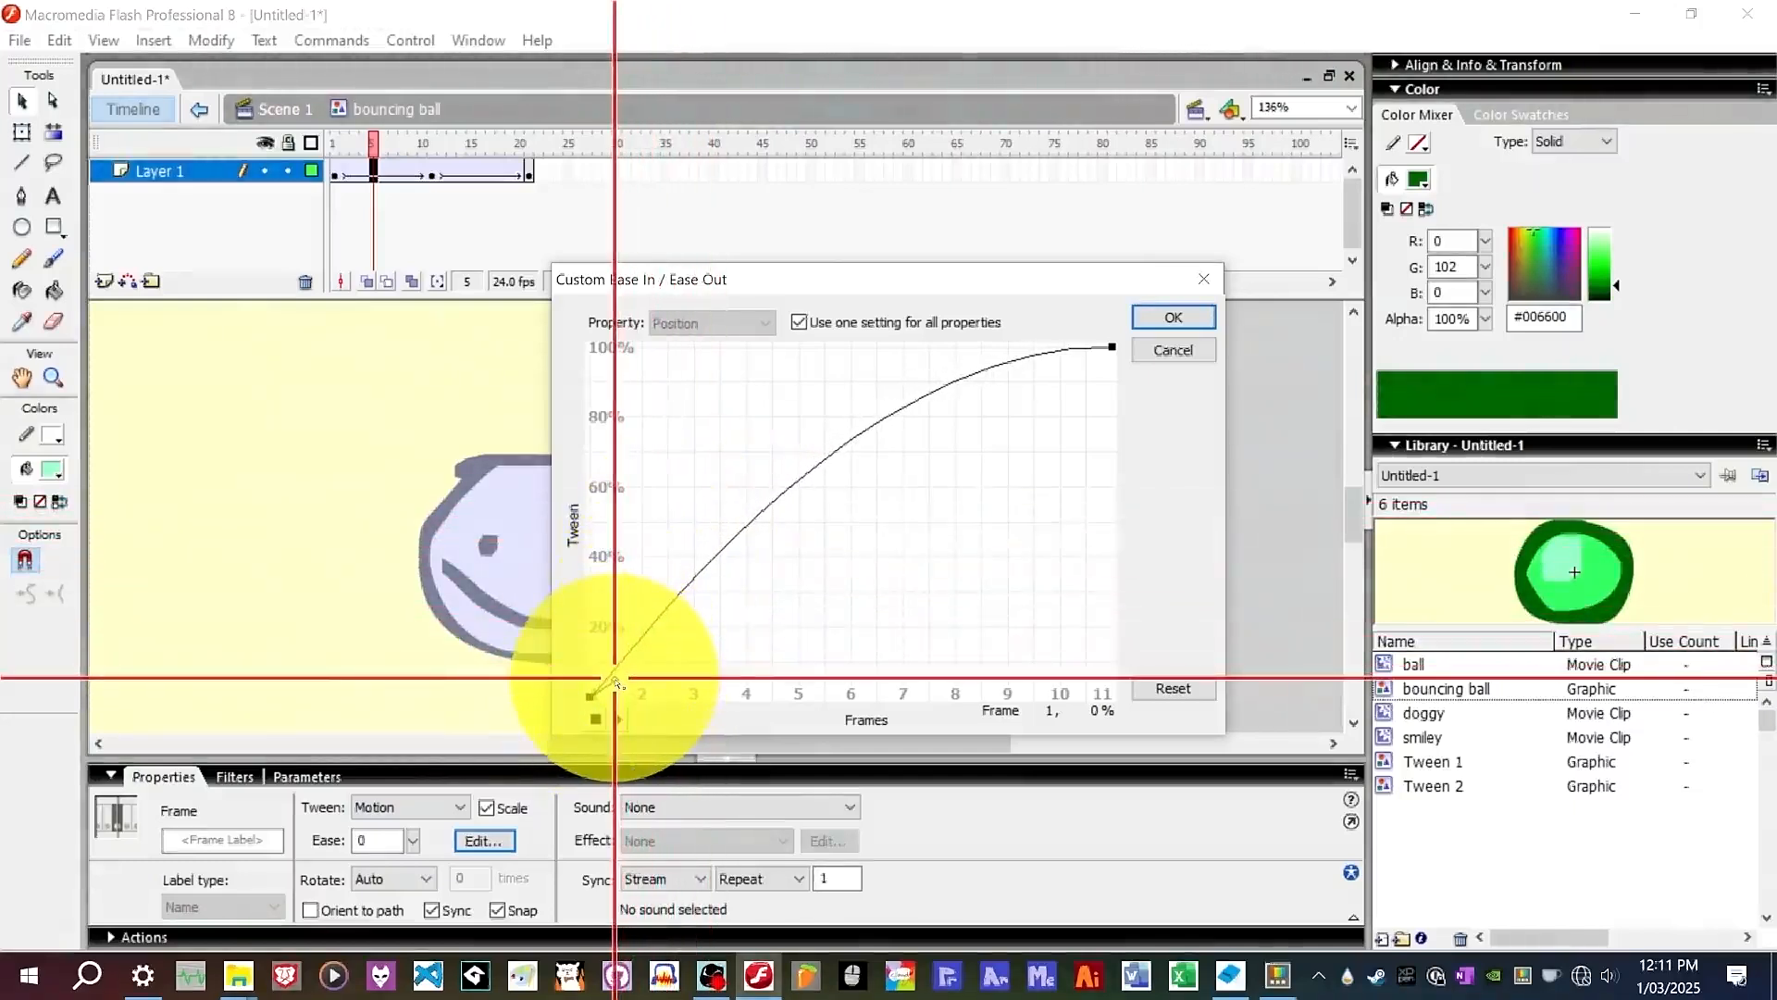
{"action": "left_click_drag", "start_coordinate": [610, 675], "coordinate": [652, 594]}
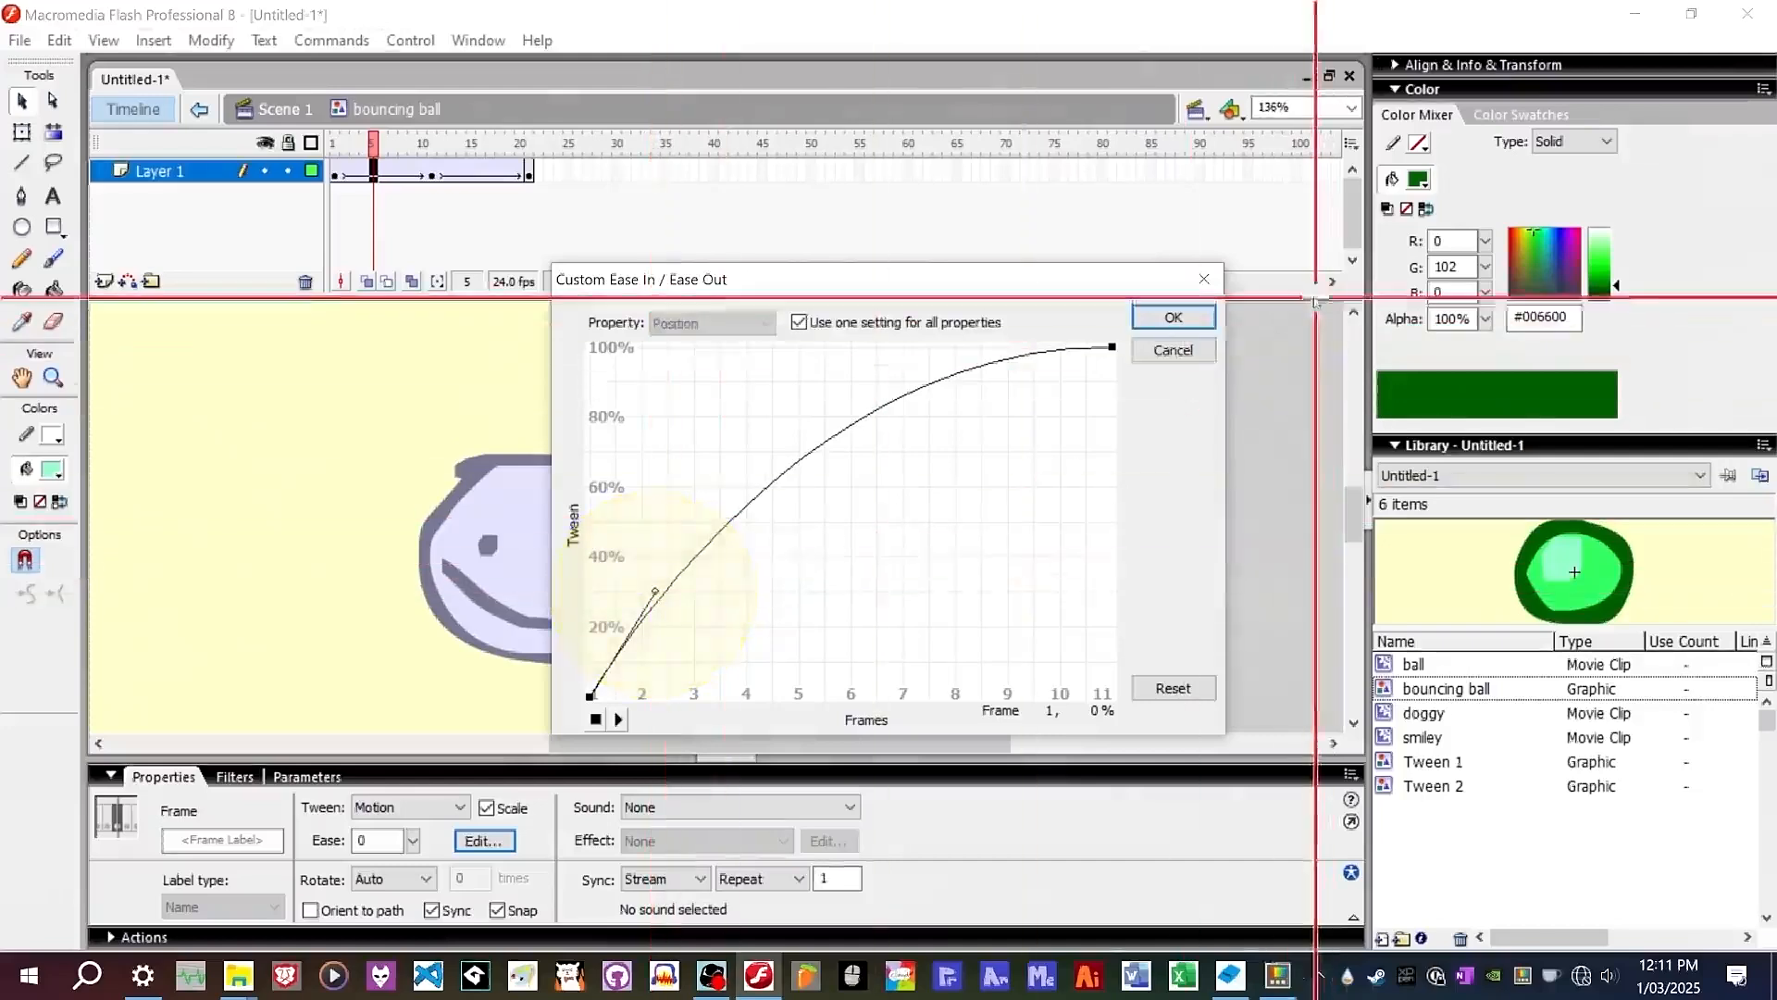
{"action": "left_click", "coordinate": [1207, 316]}
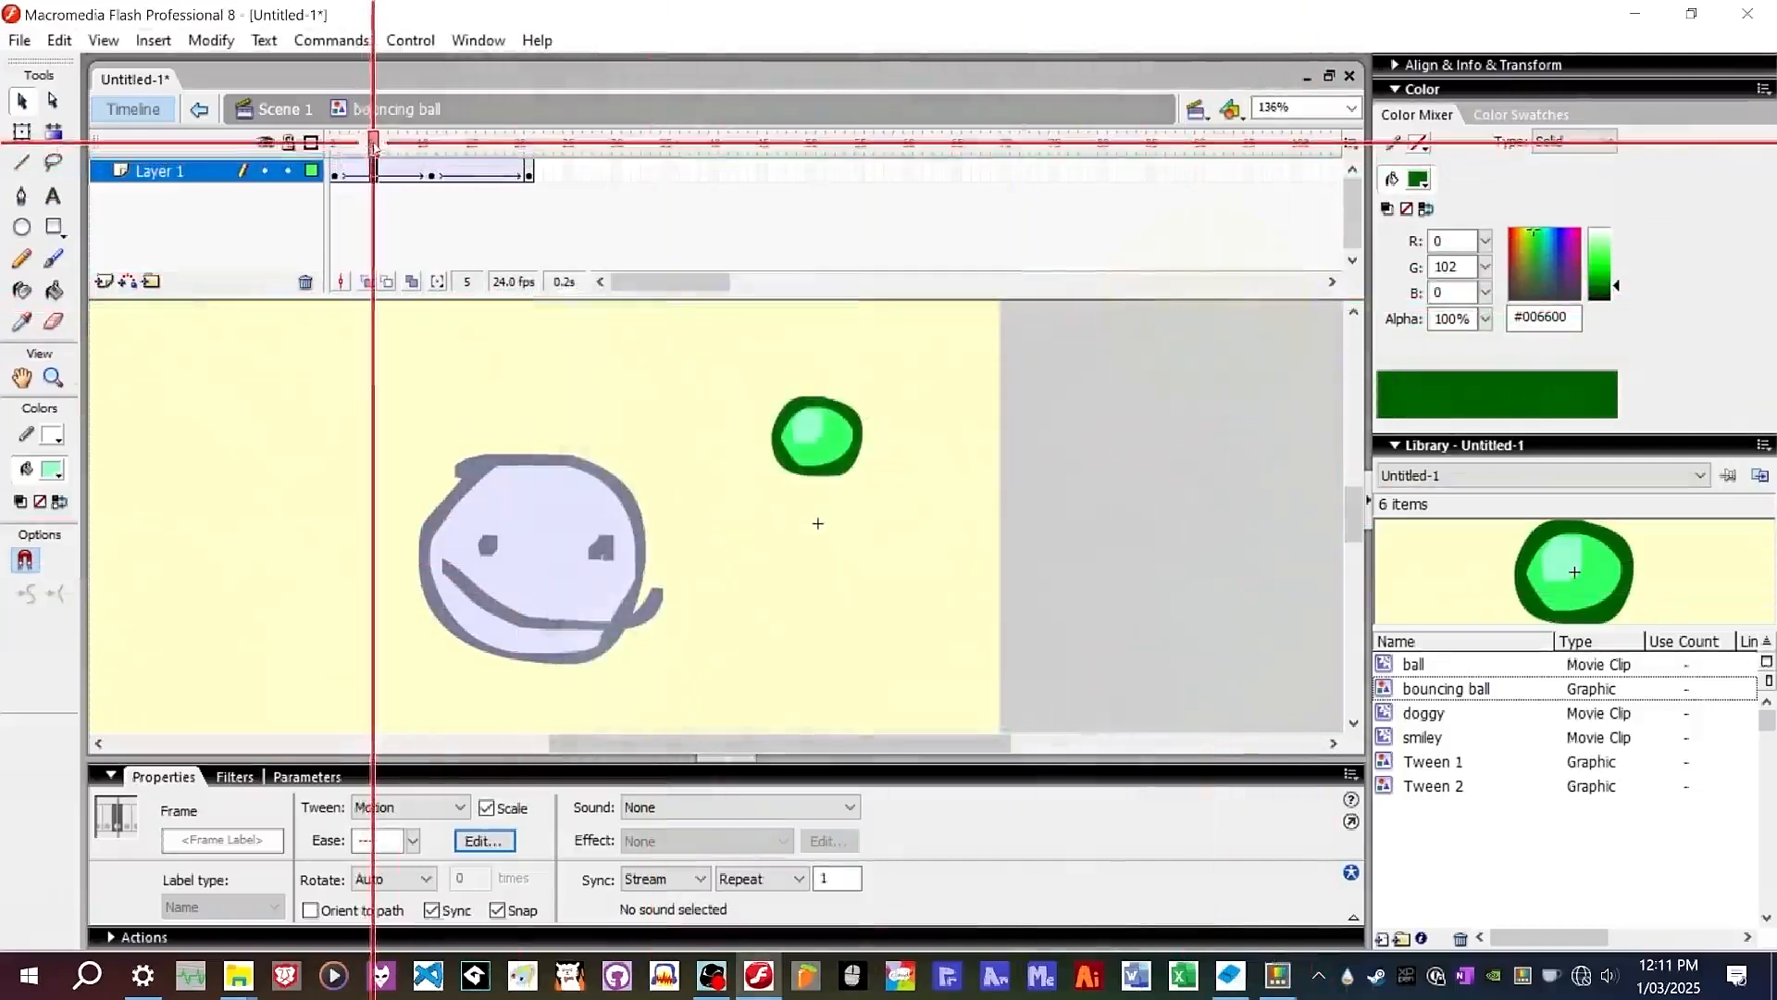
Shape a custom ease-in curve for the falling tween from frame 11 to frame 21.
{"action": "left_click_drag", "start_coordinate": [331, 144], "coordinate": [486, 147]}
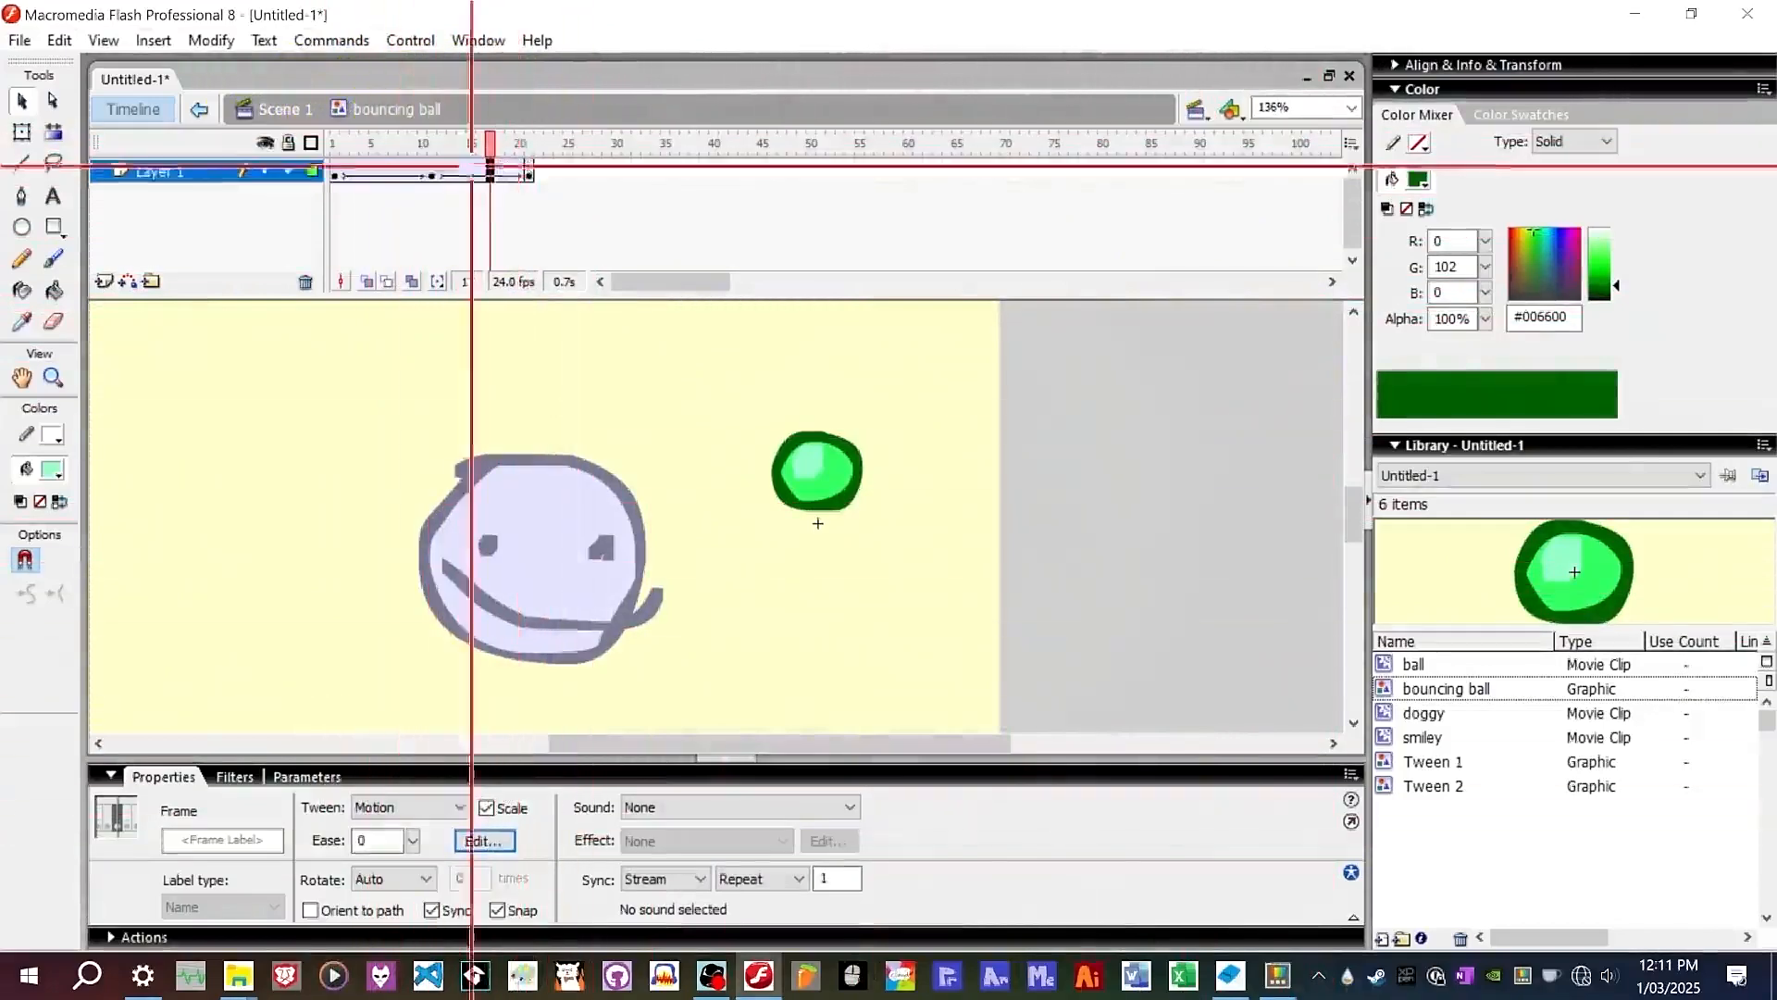
{"action": "left_click", "coordinate": [497, 838]}
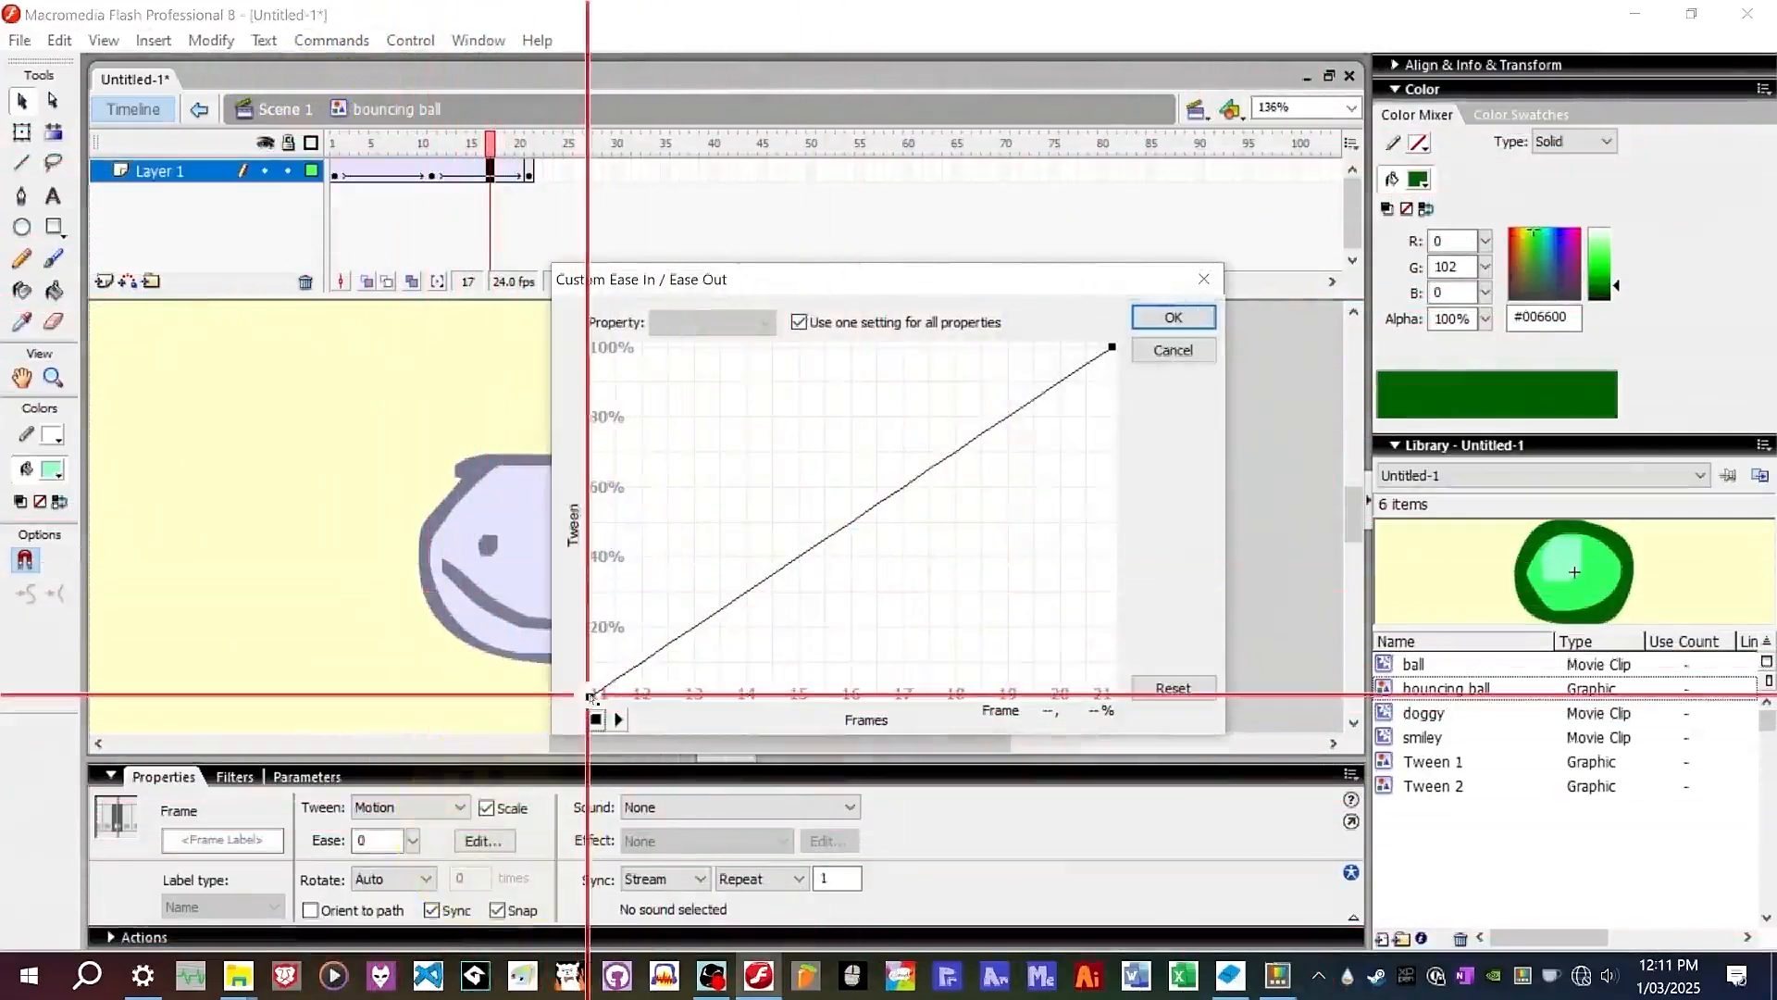
{"action": "left_click", "coordinate": [589, 697]}
{"action": "left_click_drag", "start_coordinate": [764, 579], "coordinate": [960, 703]}
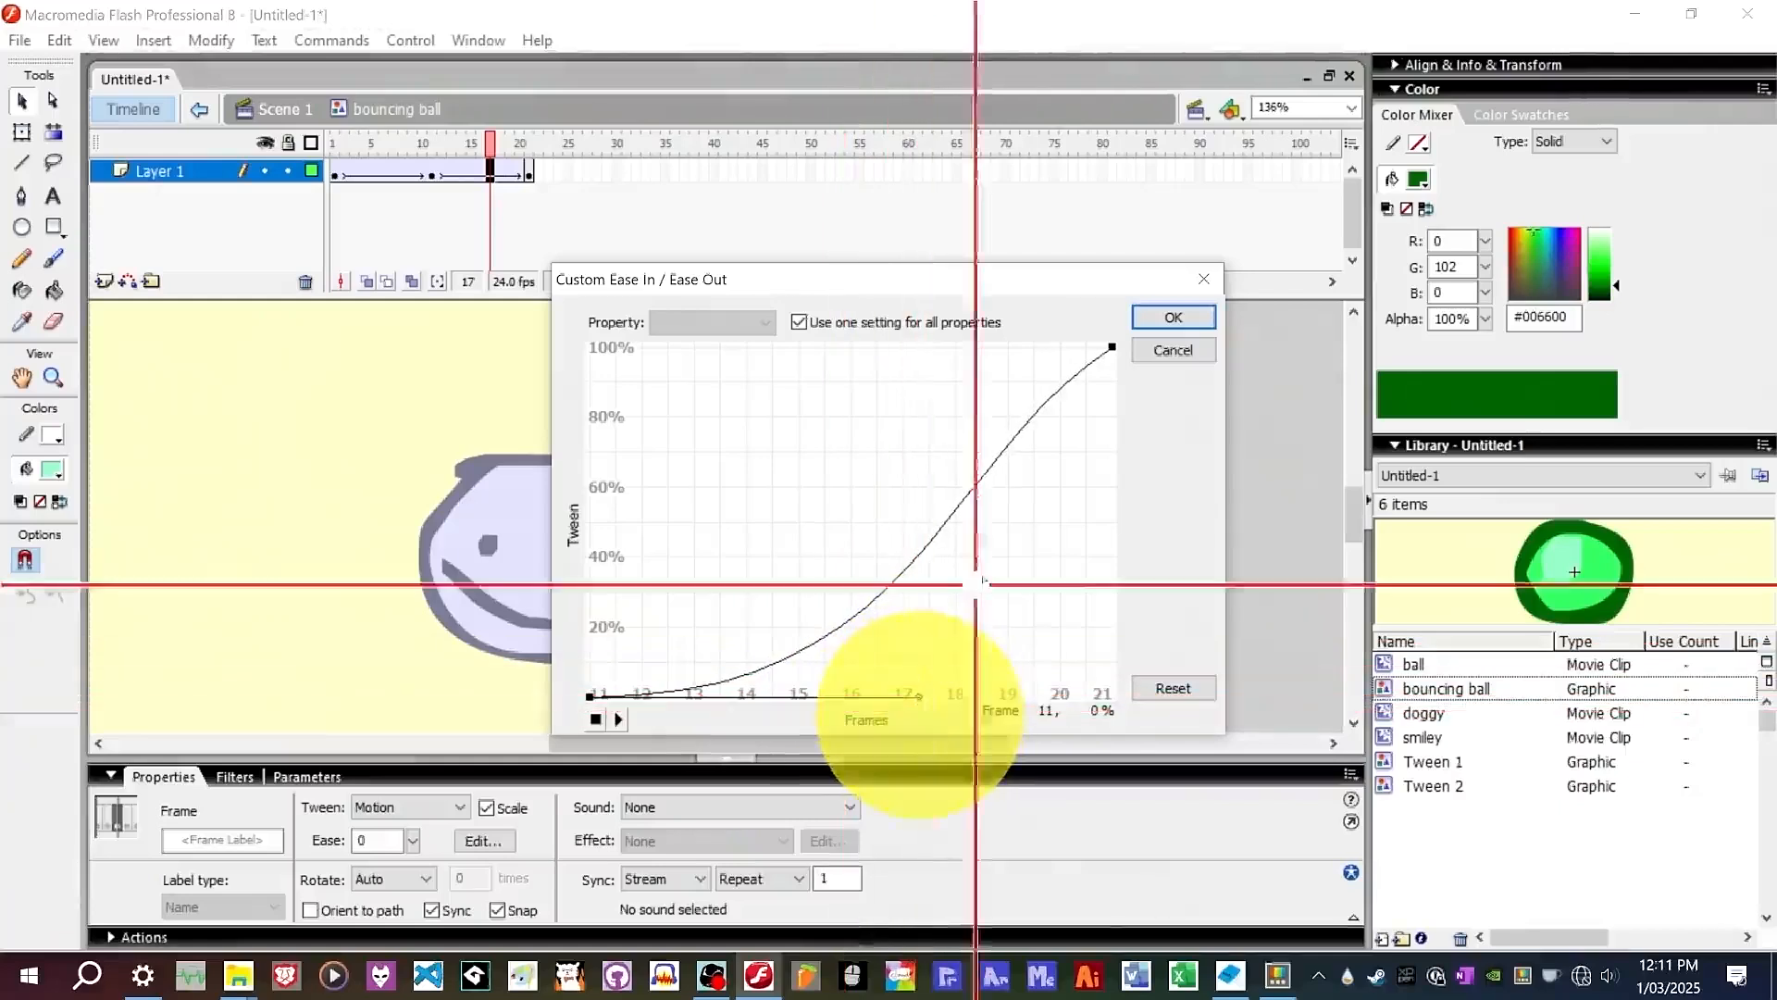
{"action": "left_click_drag", "start_coordinate": [1112, 347], "coordinate": [1040, 451]}
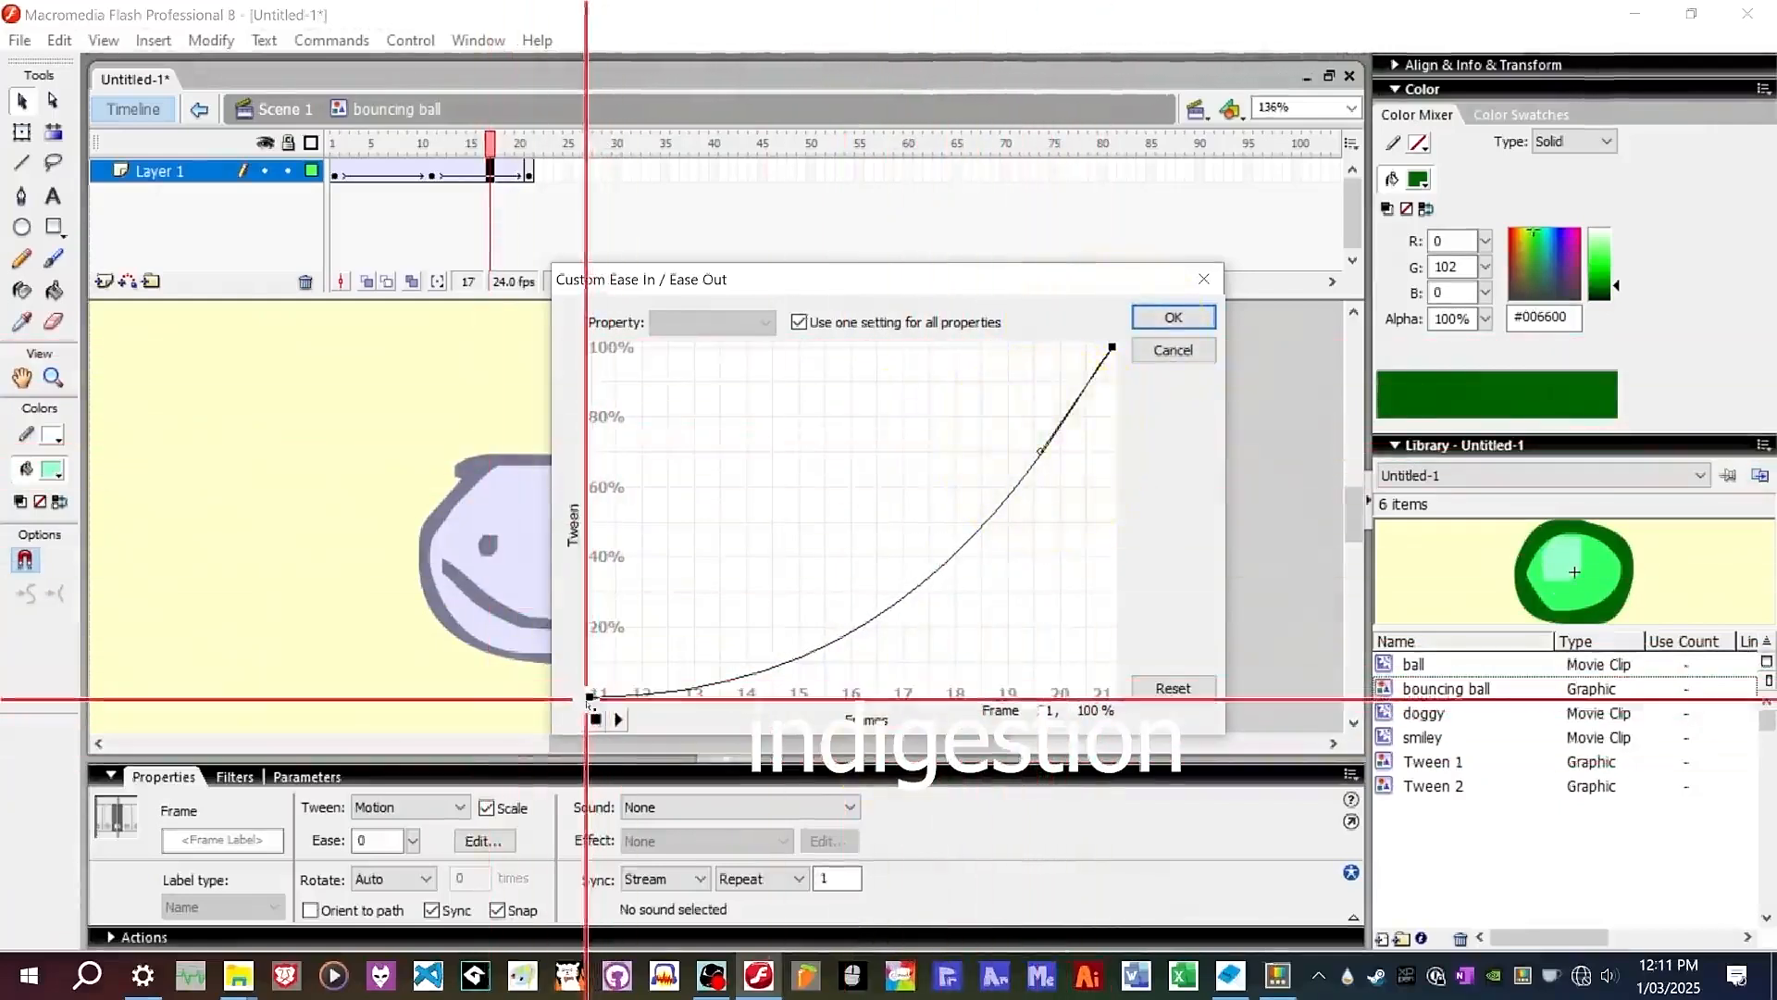
{"action": "left_click", "coordinate": [588, 696]}
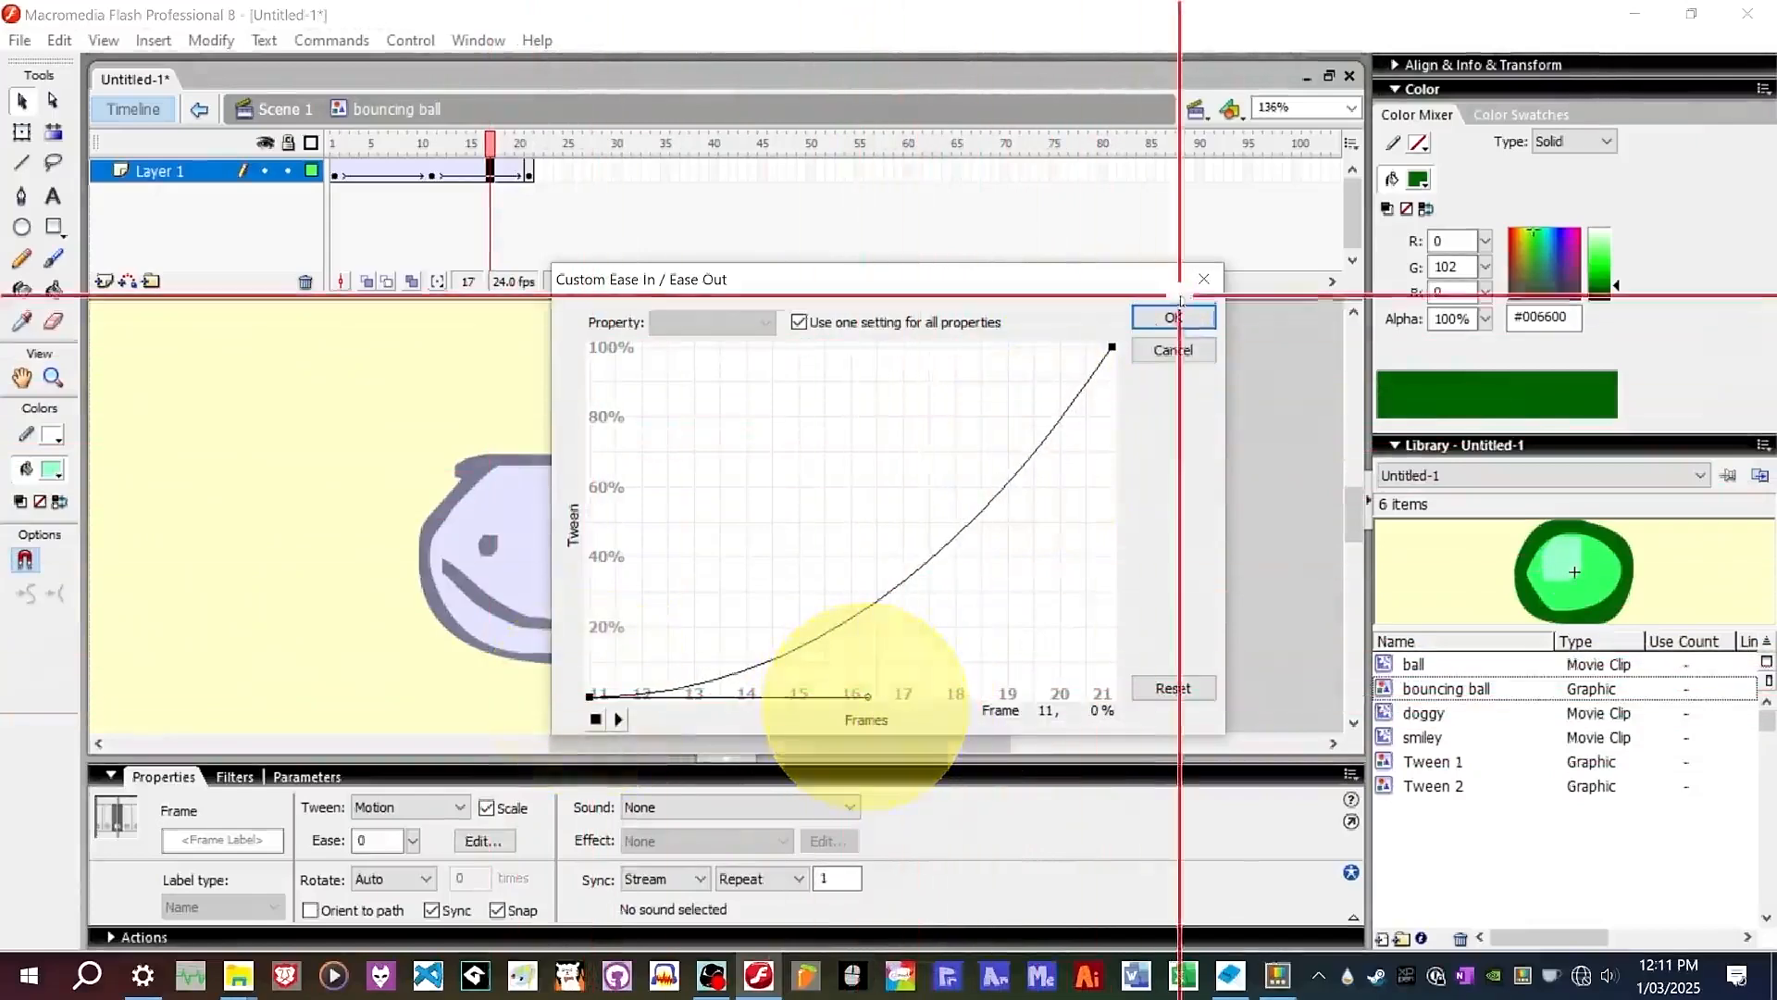
{"action": "left_click", "coordinate": [1173, 317]}
Back in Scene 1, set the bouncing ball instance to Play Once and preview the animation.
{"action": "left_click_drag", "start_coordinate": [448, 151], "coordinate": [236, 159]}
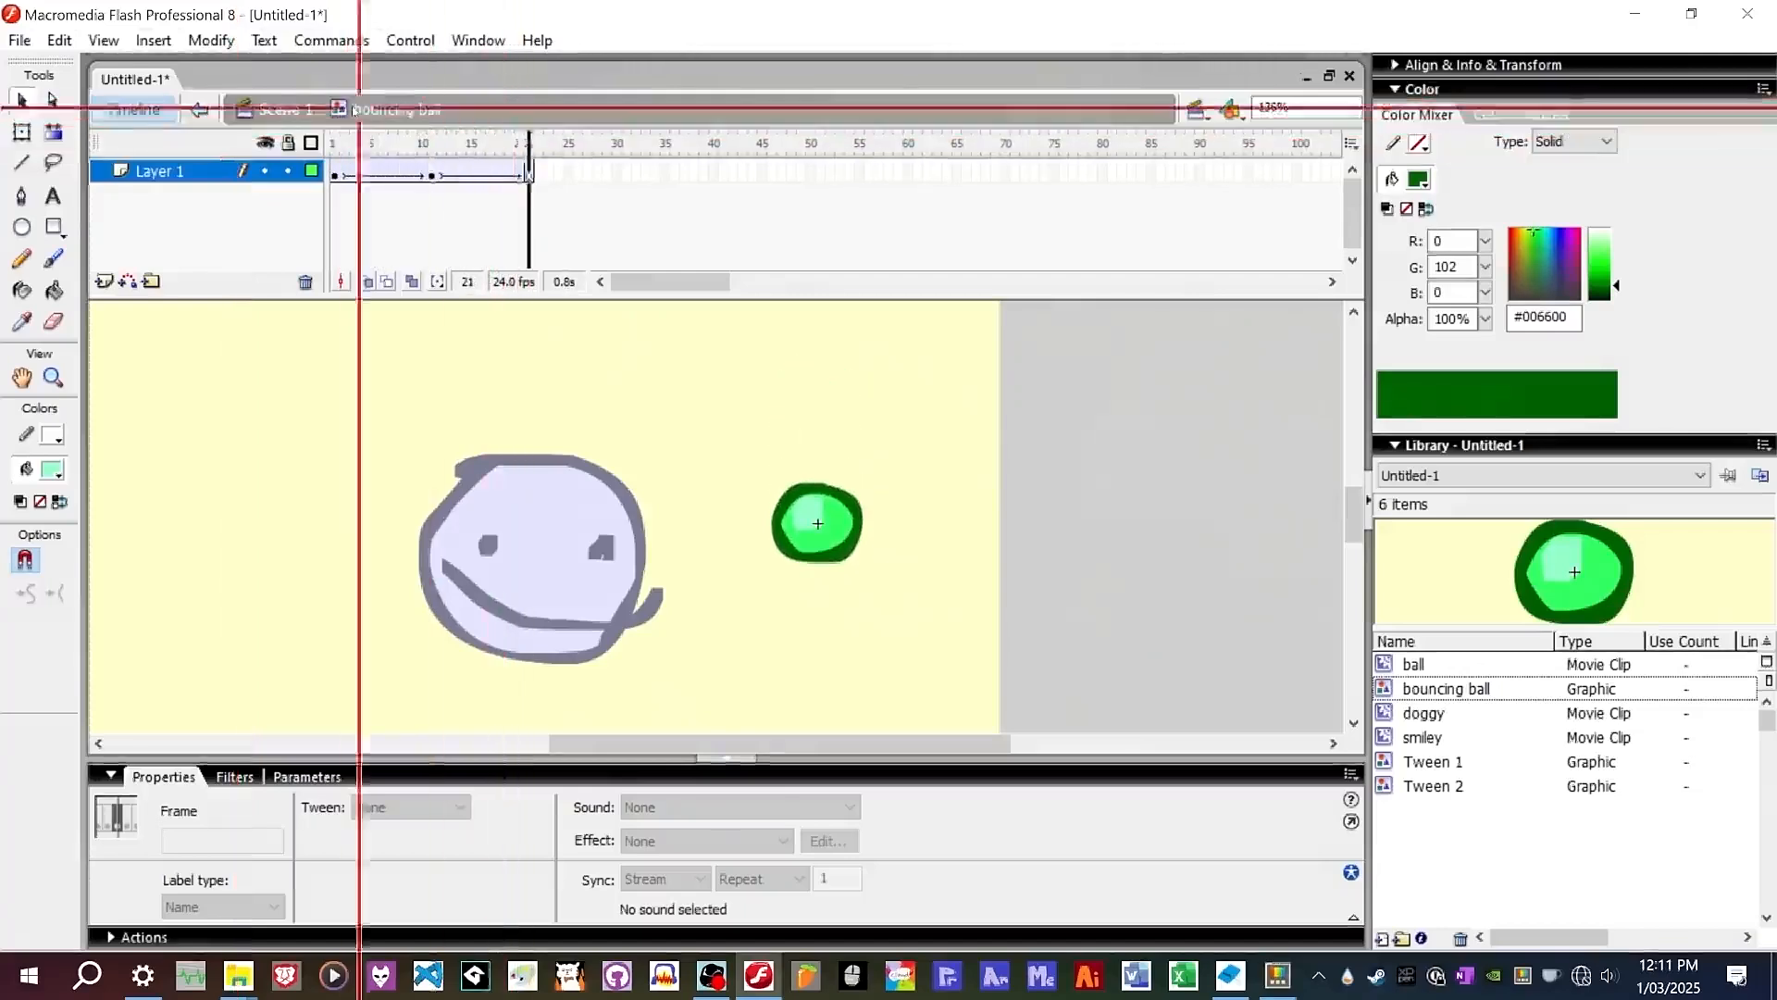
{"action": "left_click", "coordinate": [283, 109]}
{"action": "left_click", "coordinate": [840, 520]}
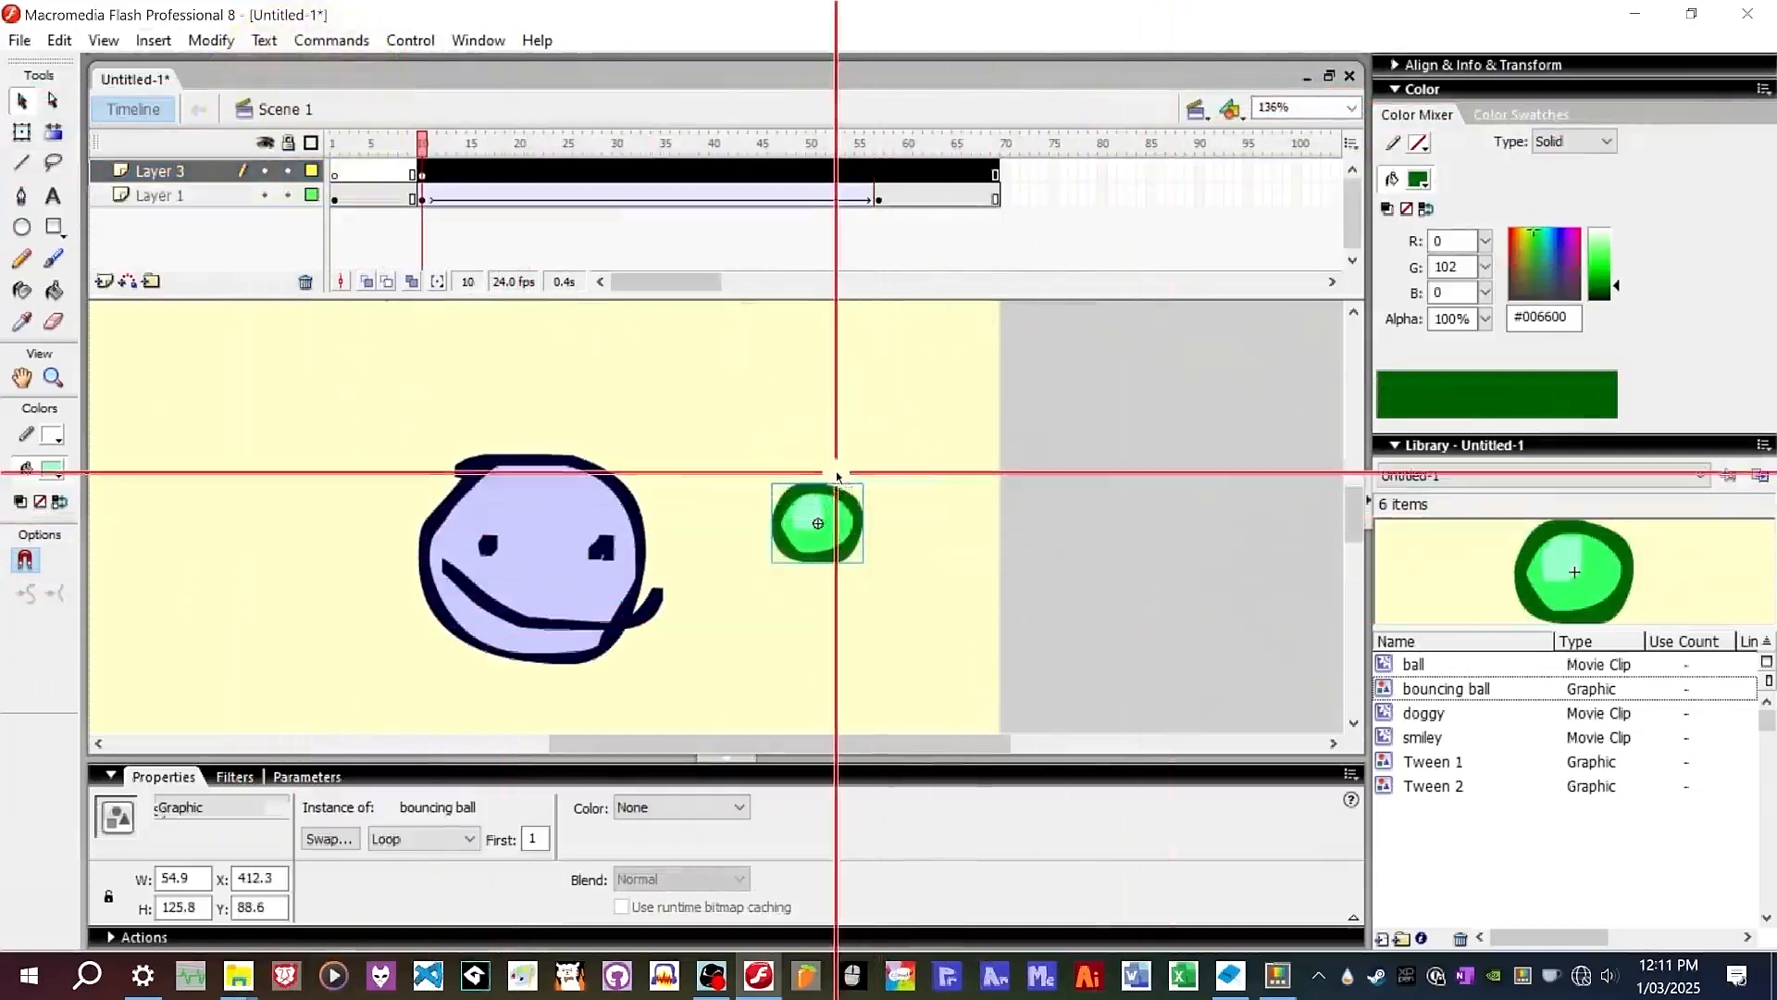
{"action": "left_click", "coordinate": [231, 807]}
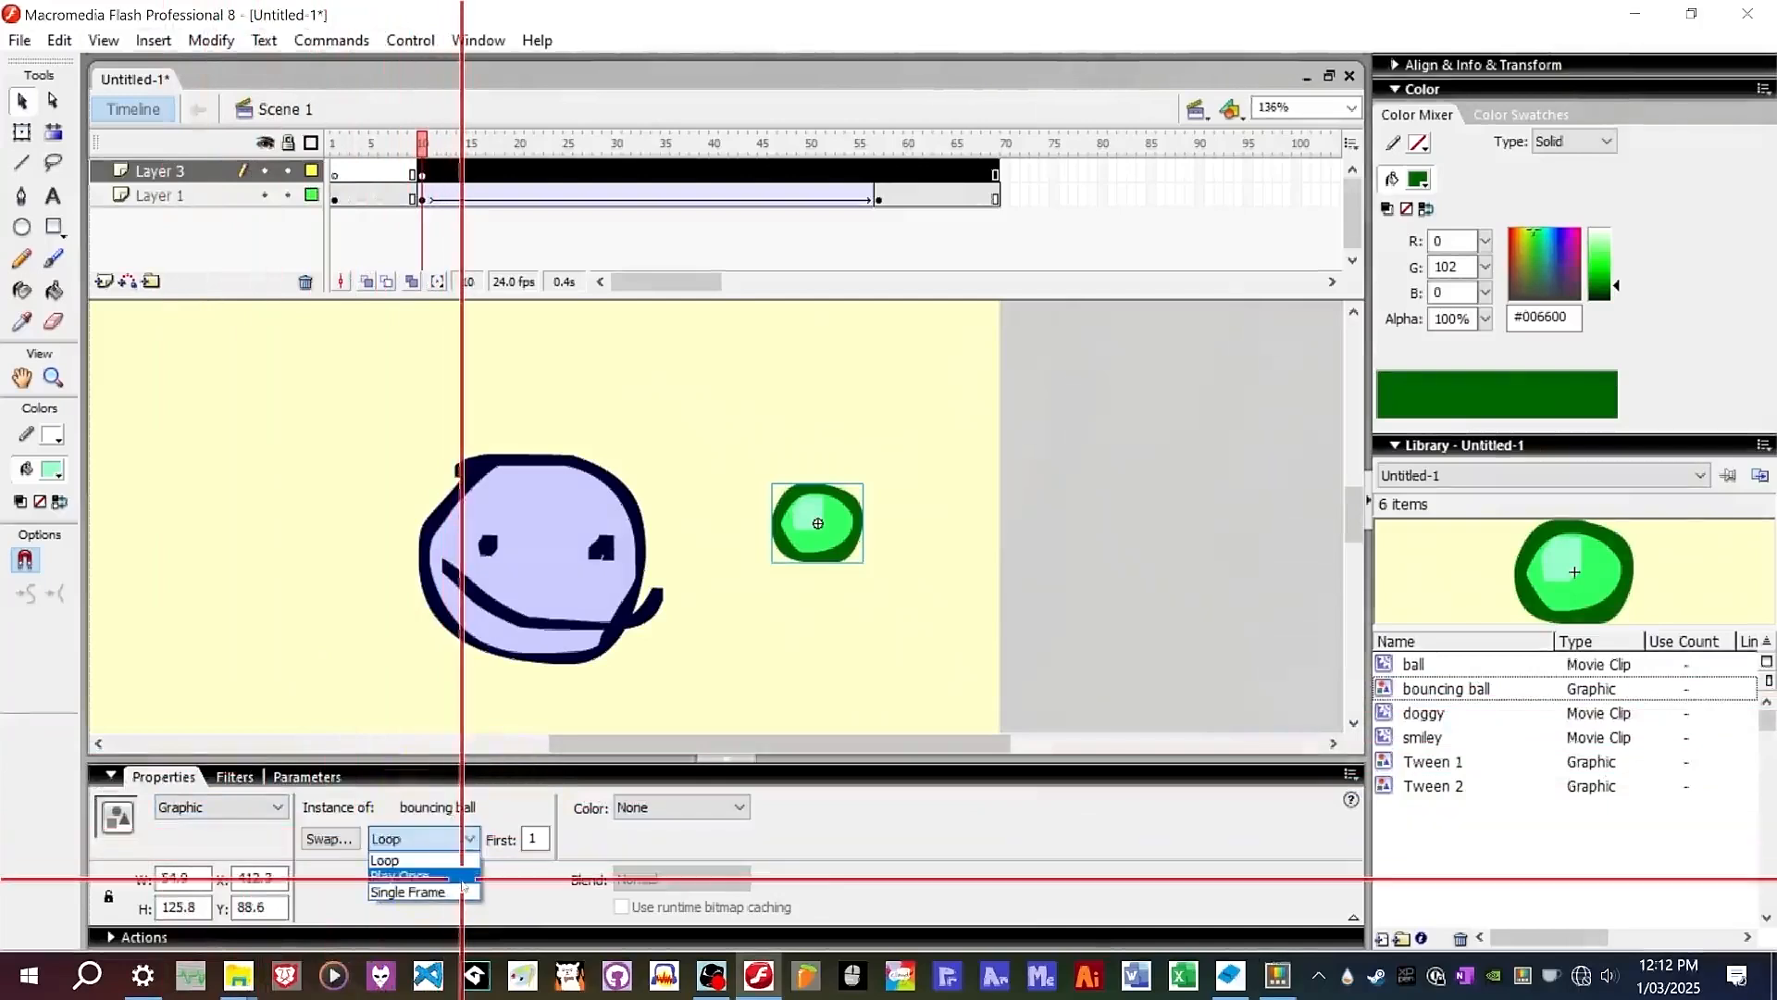
{"action": "left_click", "coordinate": [421, 876]}
{"action": "key", "text": "Return"}
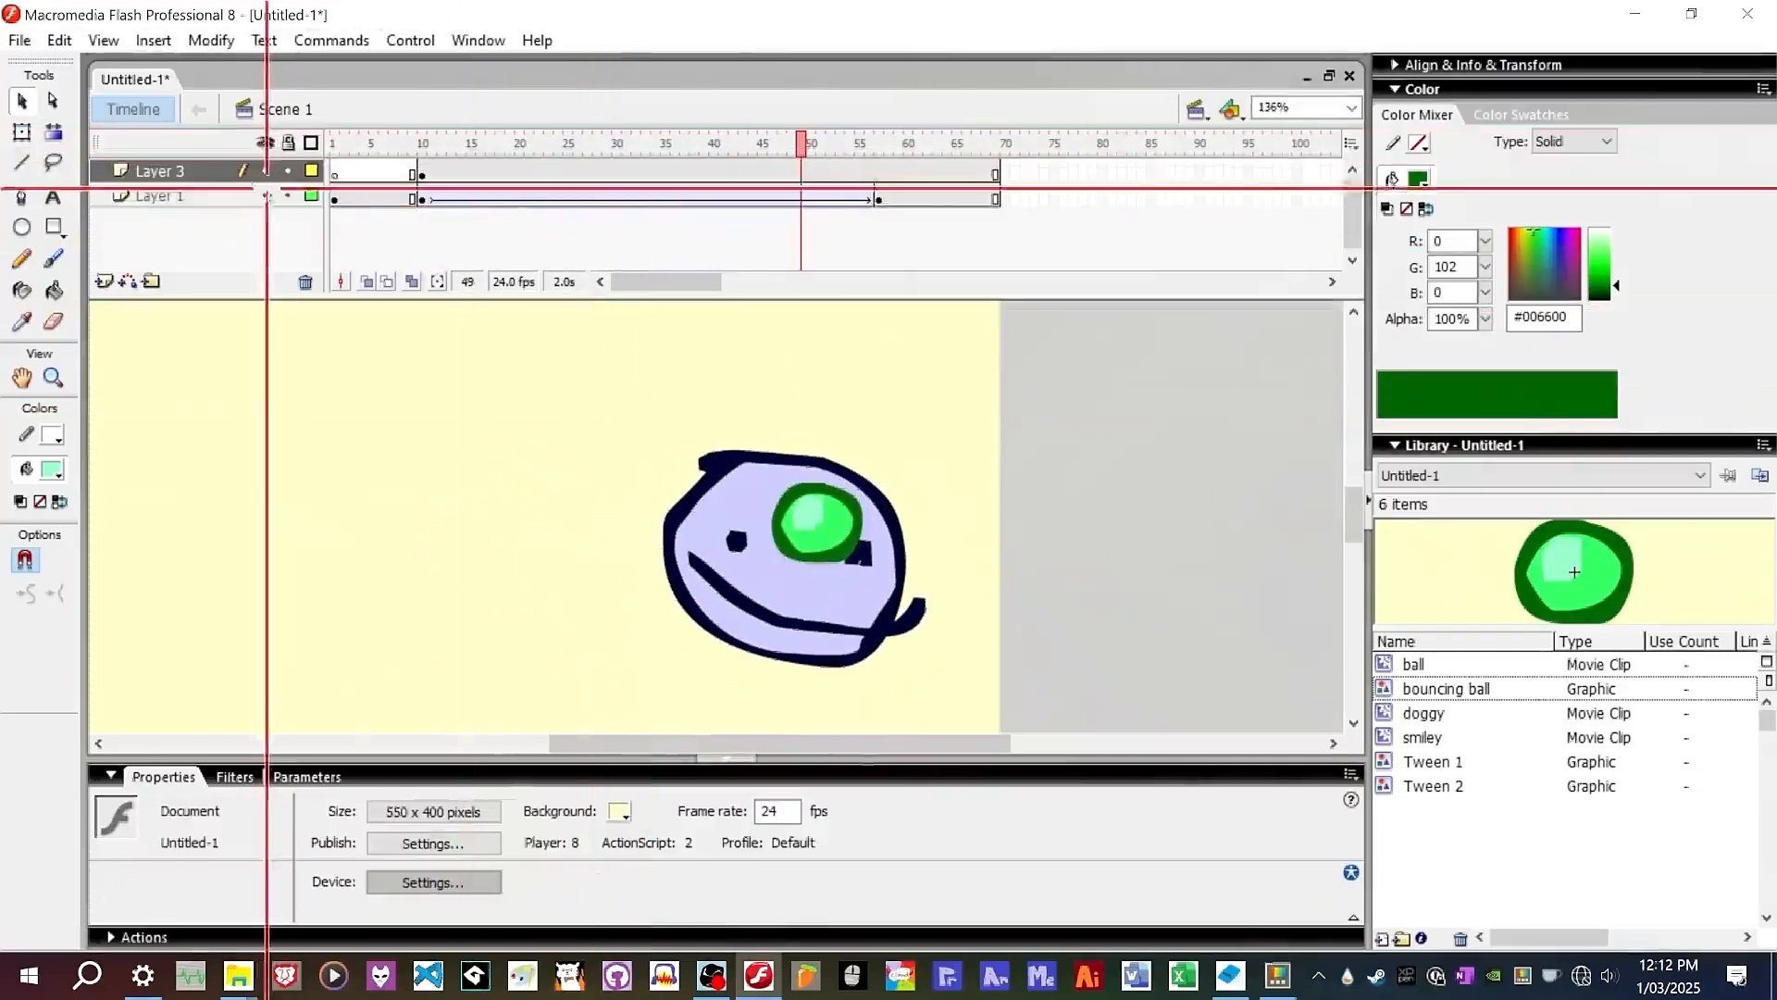
Hide Layer 1 with the smiley and play the scene from frame 10.
{"action": "left_click", "coordinate": [270, 140]}
{"action": "left_click", "coordinate": [269, 141]}
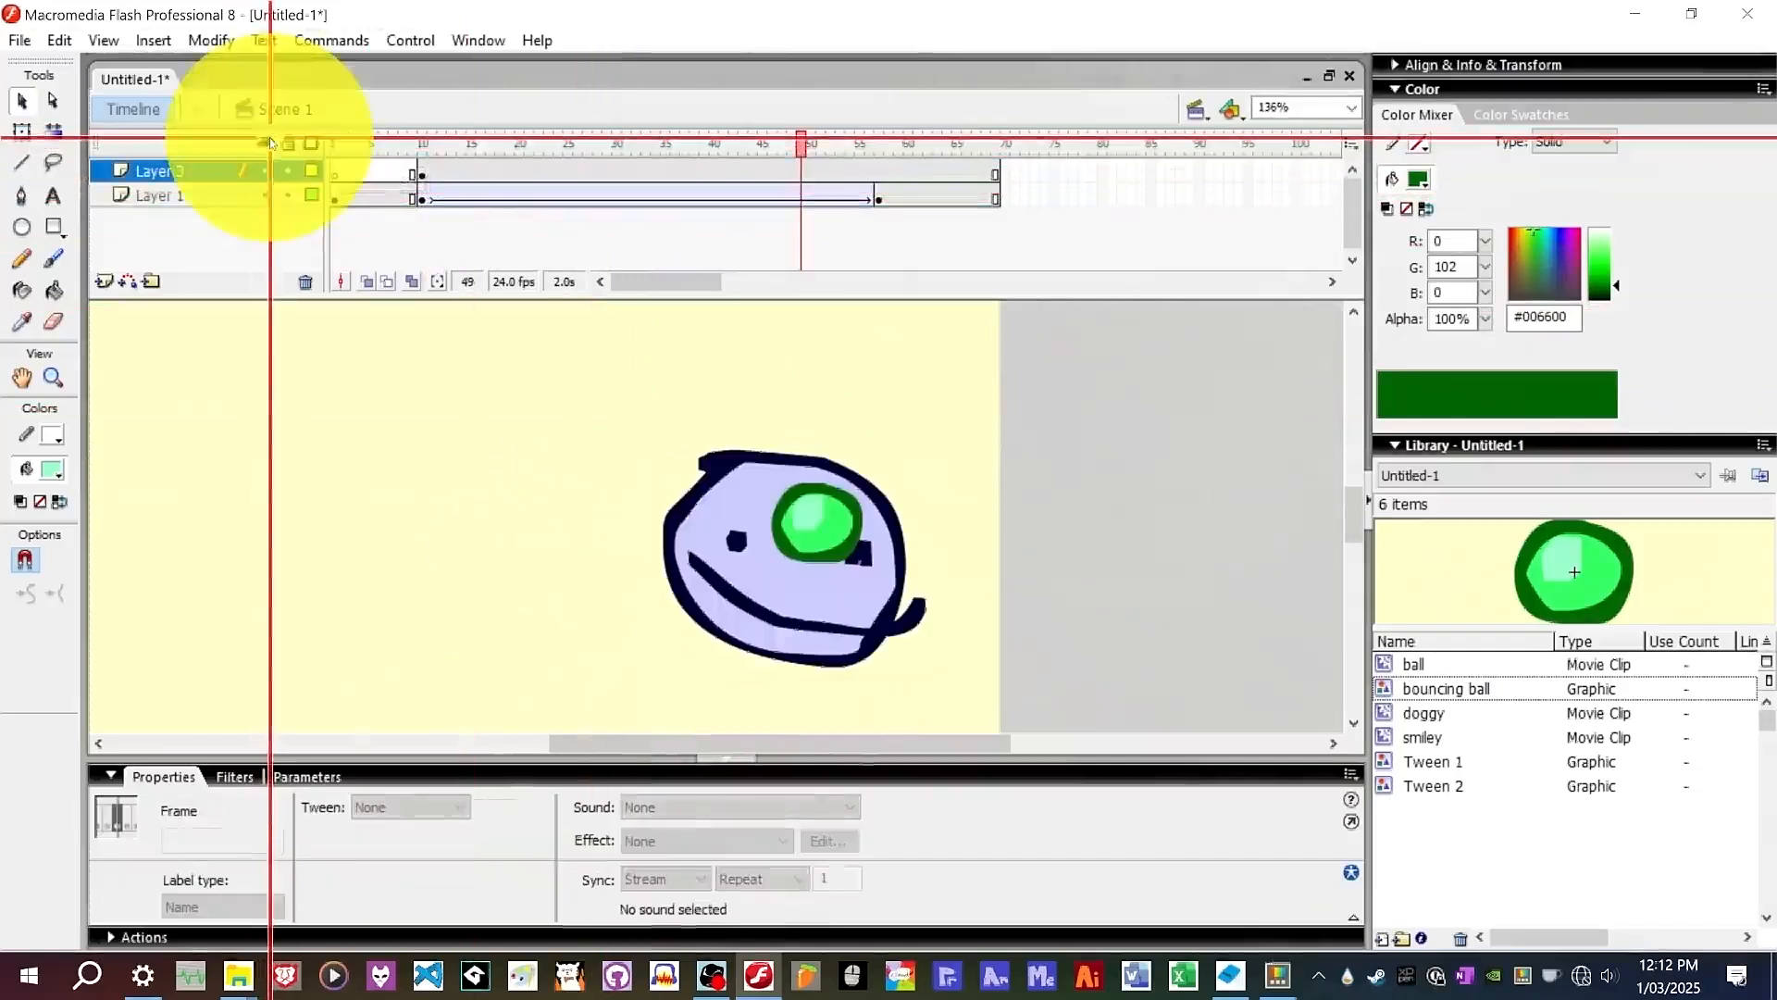
{"action": "left_click", "coordinate": [268, 196]}
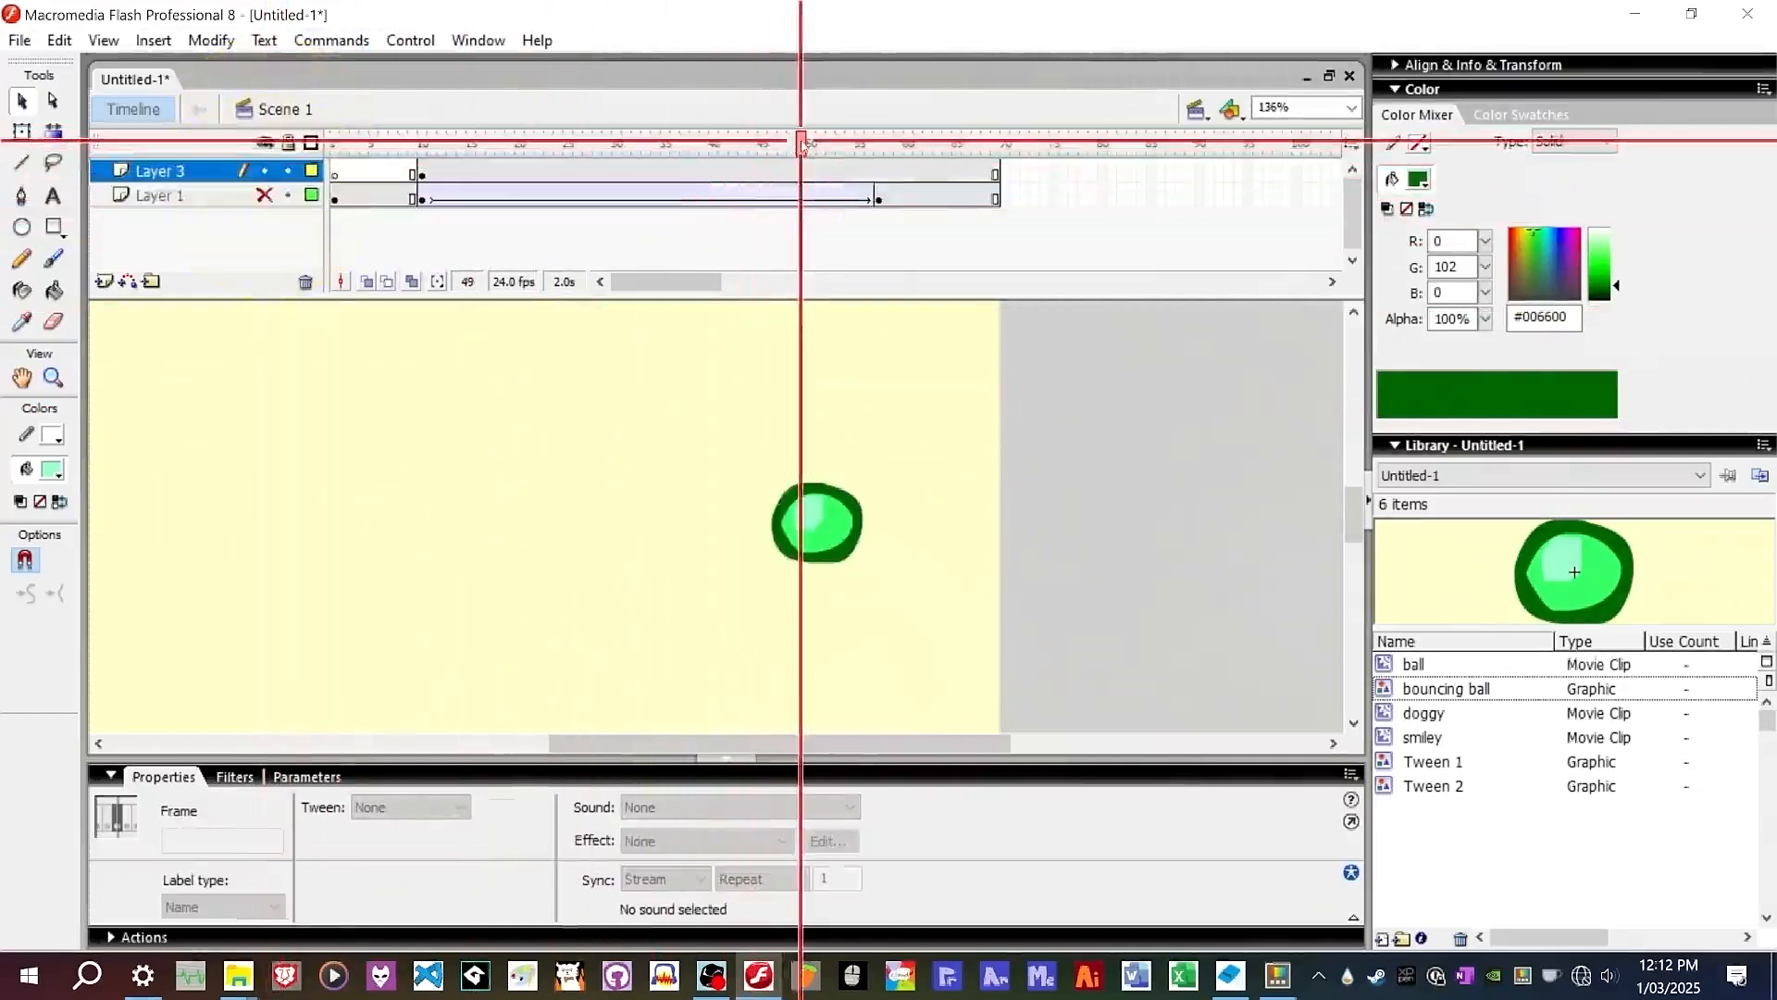
{"action": "left_click_drag", "start_coordinate": [802, 143], "coordinate": [437, 190]}
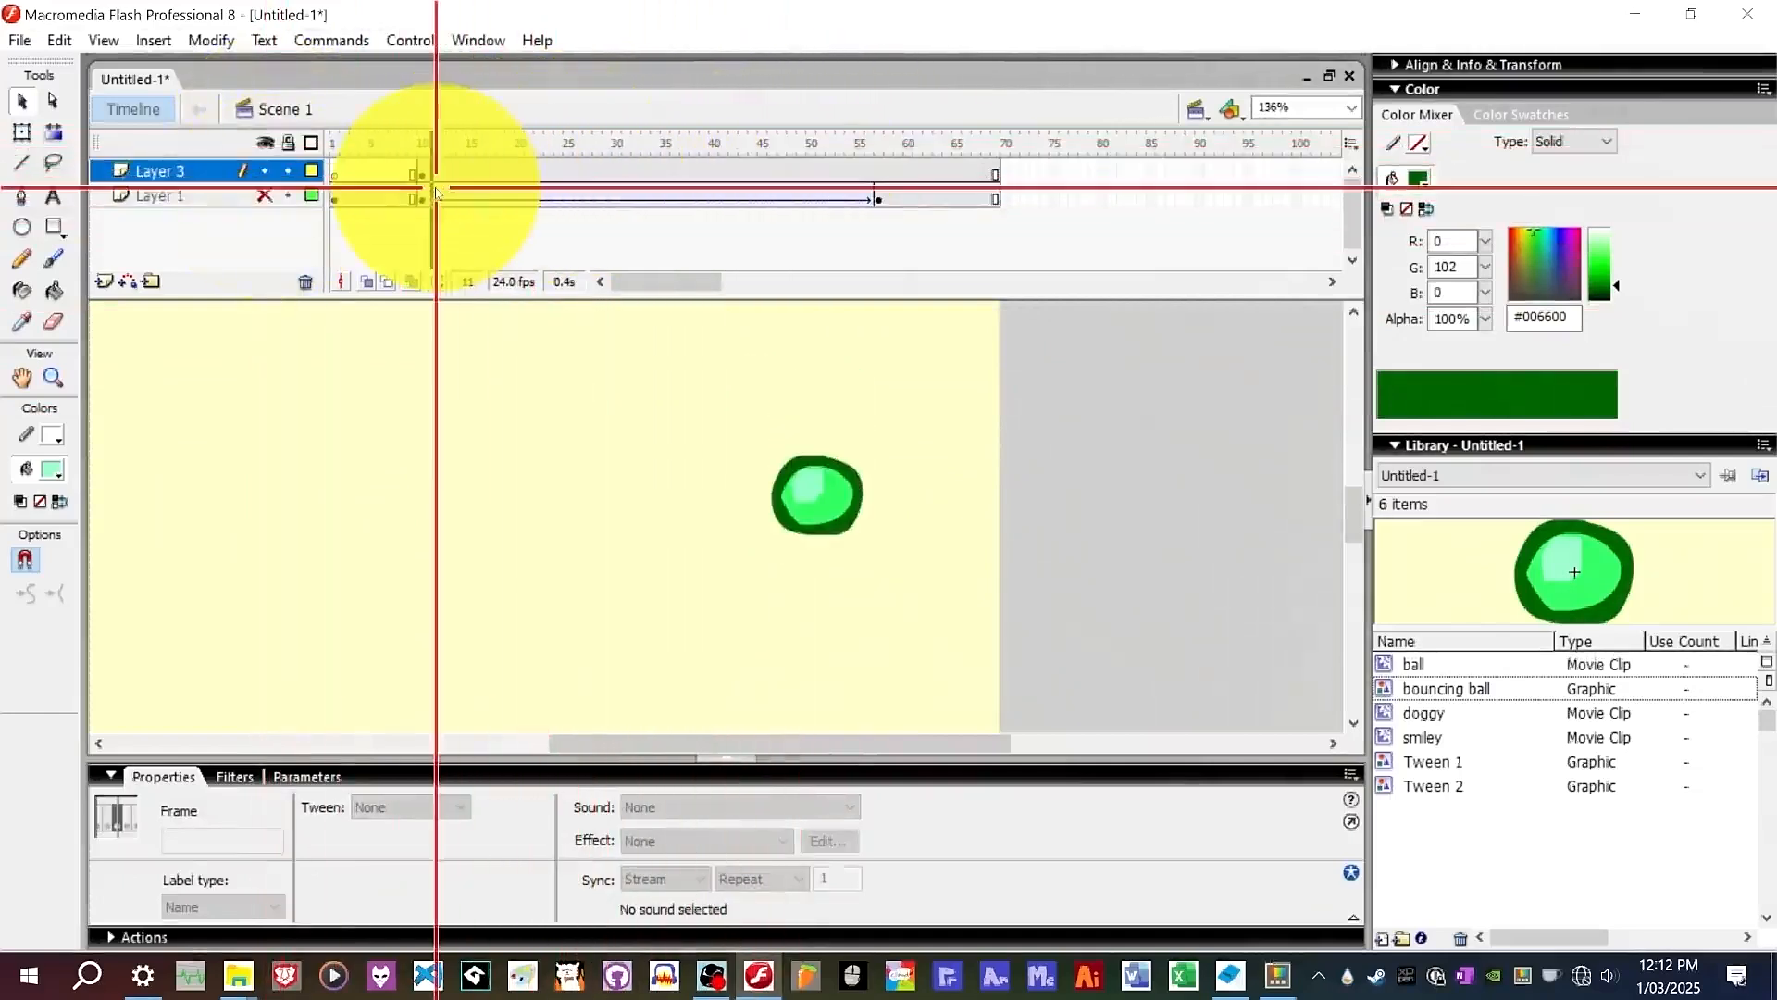
{"action": "key", "text": "Return"}
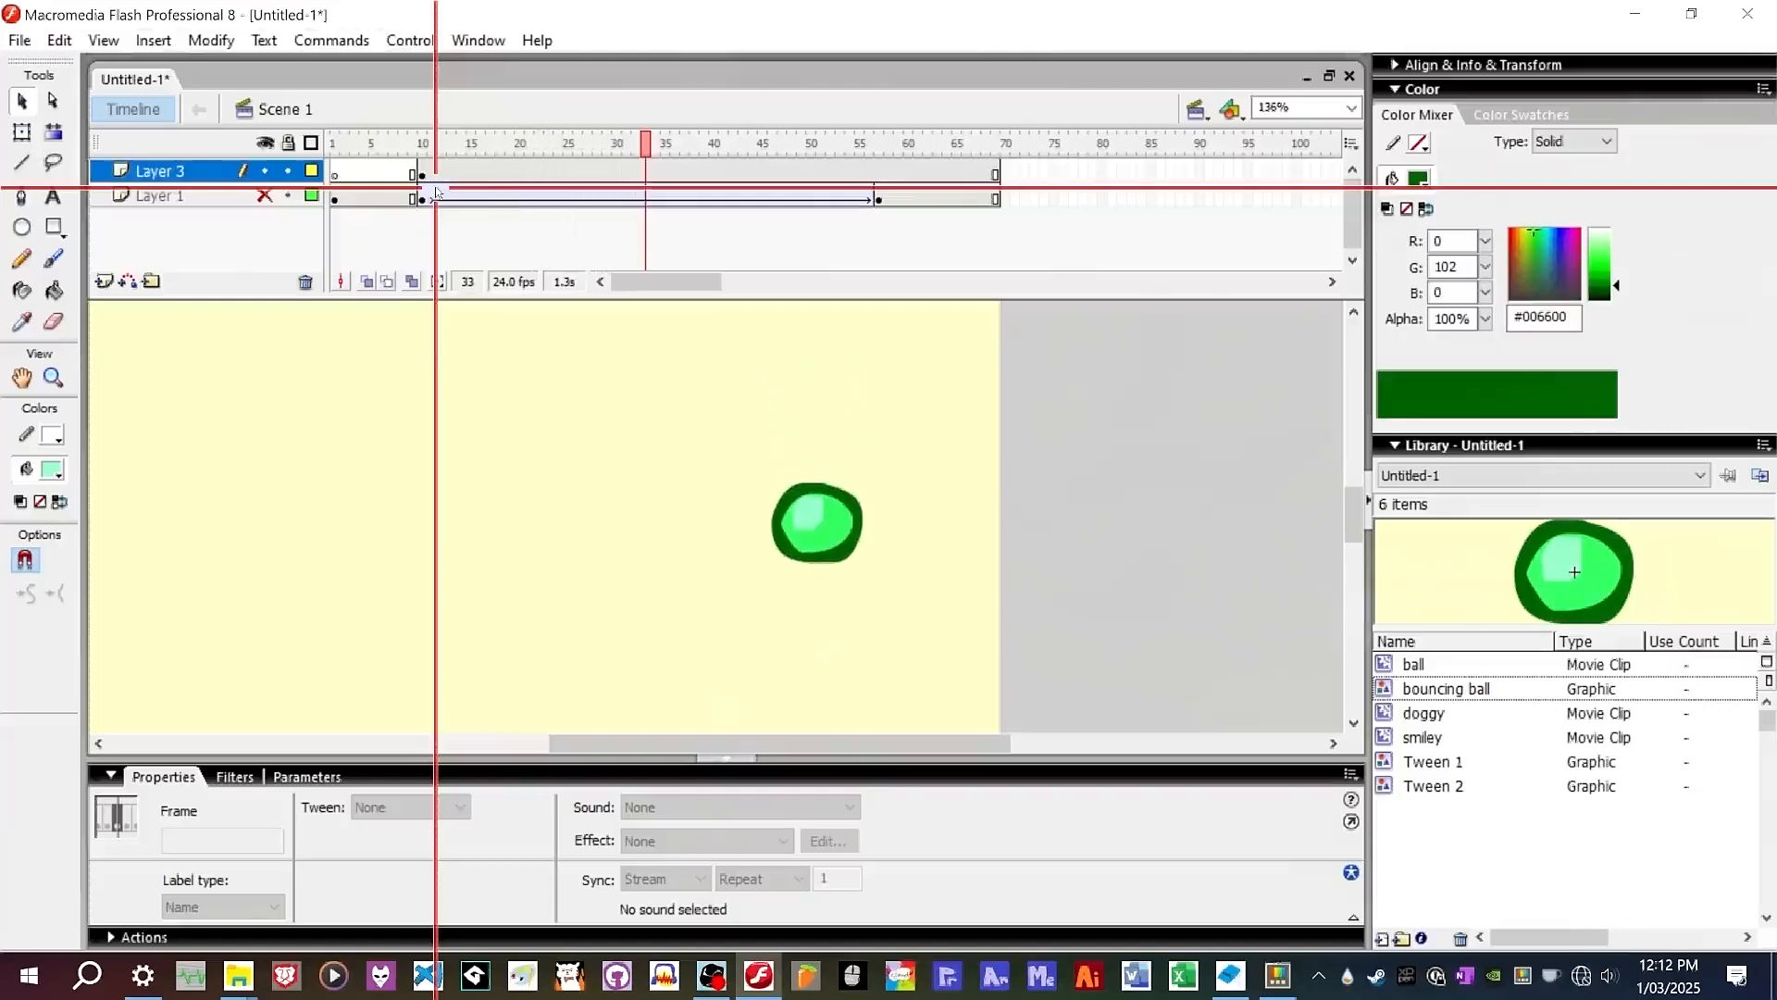
Set the bouncing ball instance's playback back to Loop and preview the scene.
{"action": "left_click", "coordinate": [422, 171]}
{"action": "left_click", "coordinate": [844, 546]}
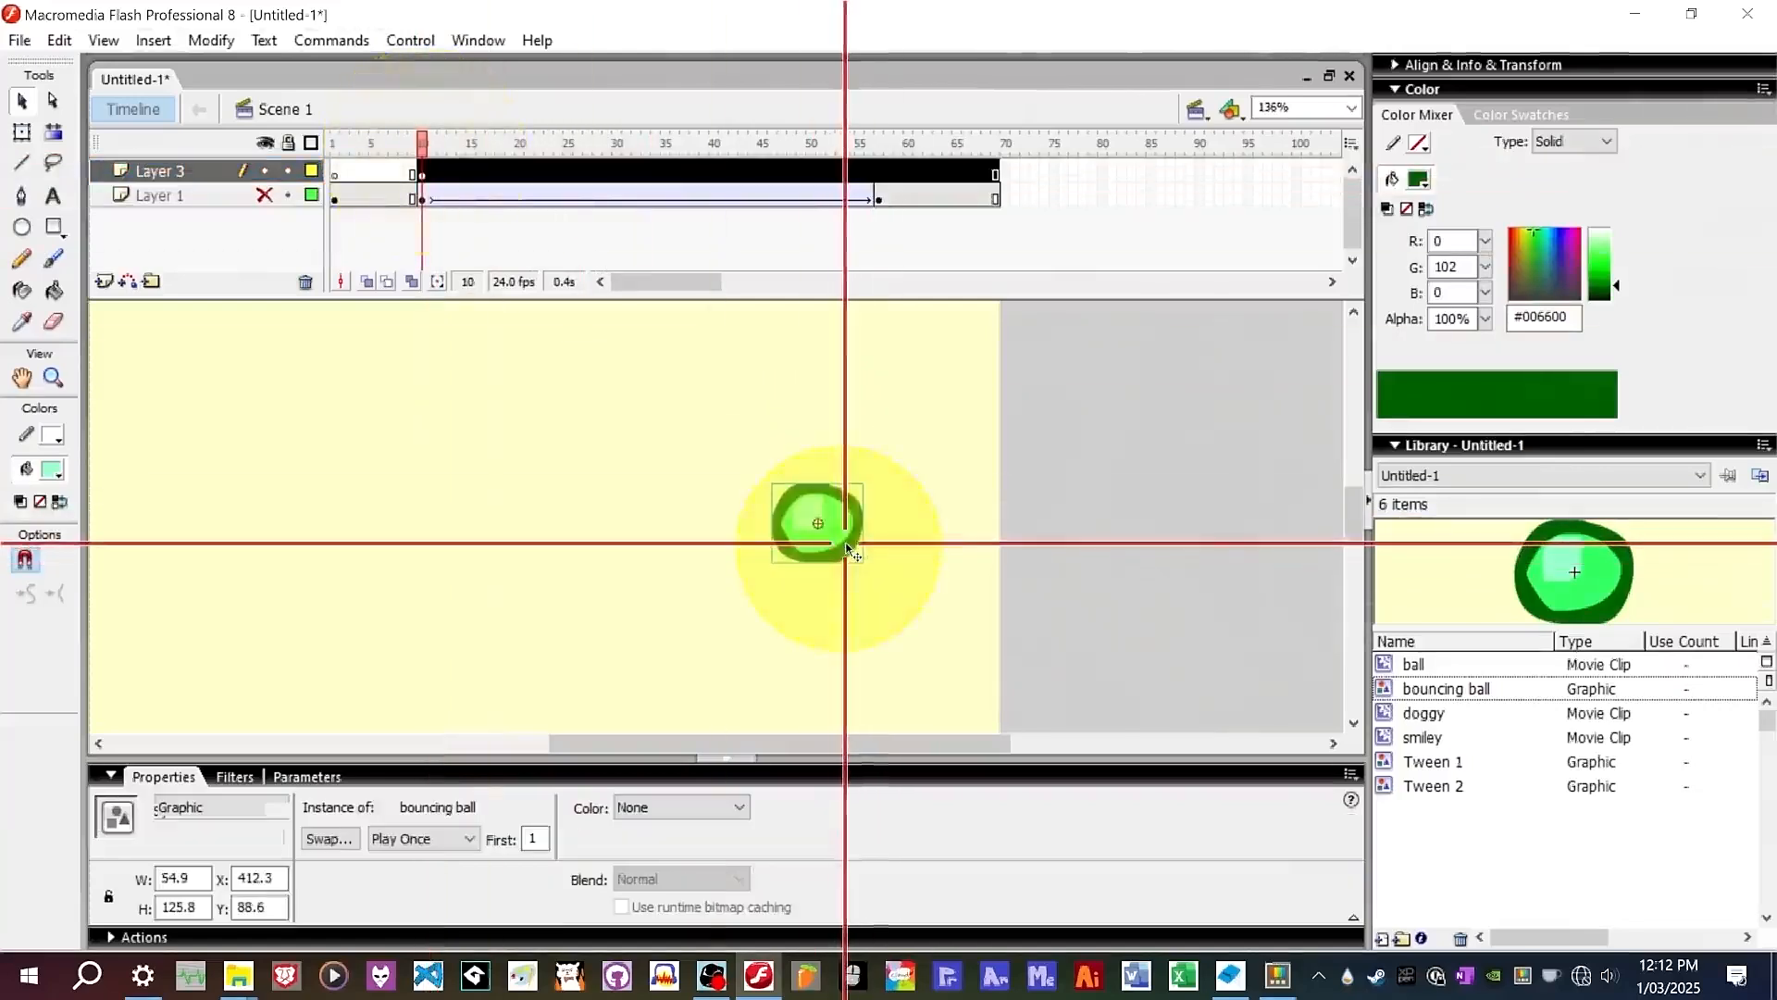
{"action": "left_click", "coordinate": [456, 837]}
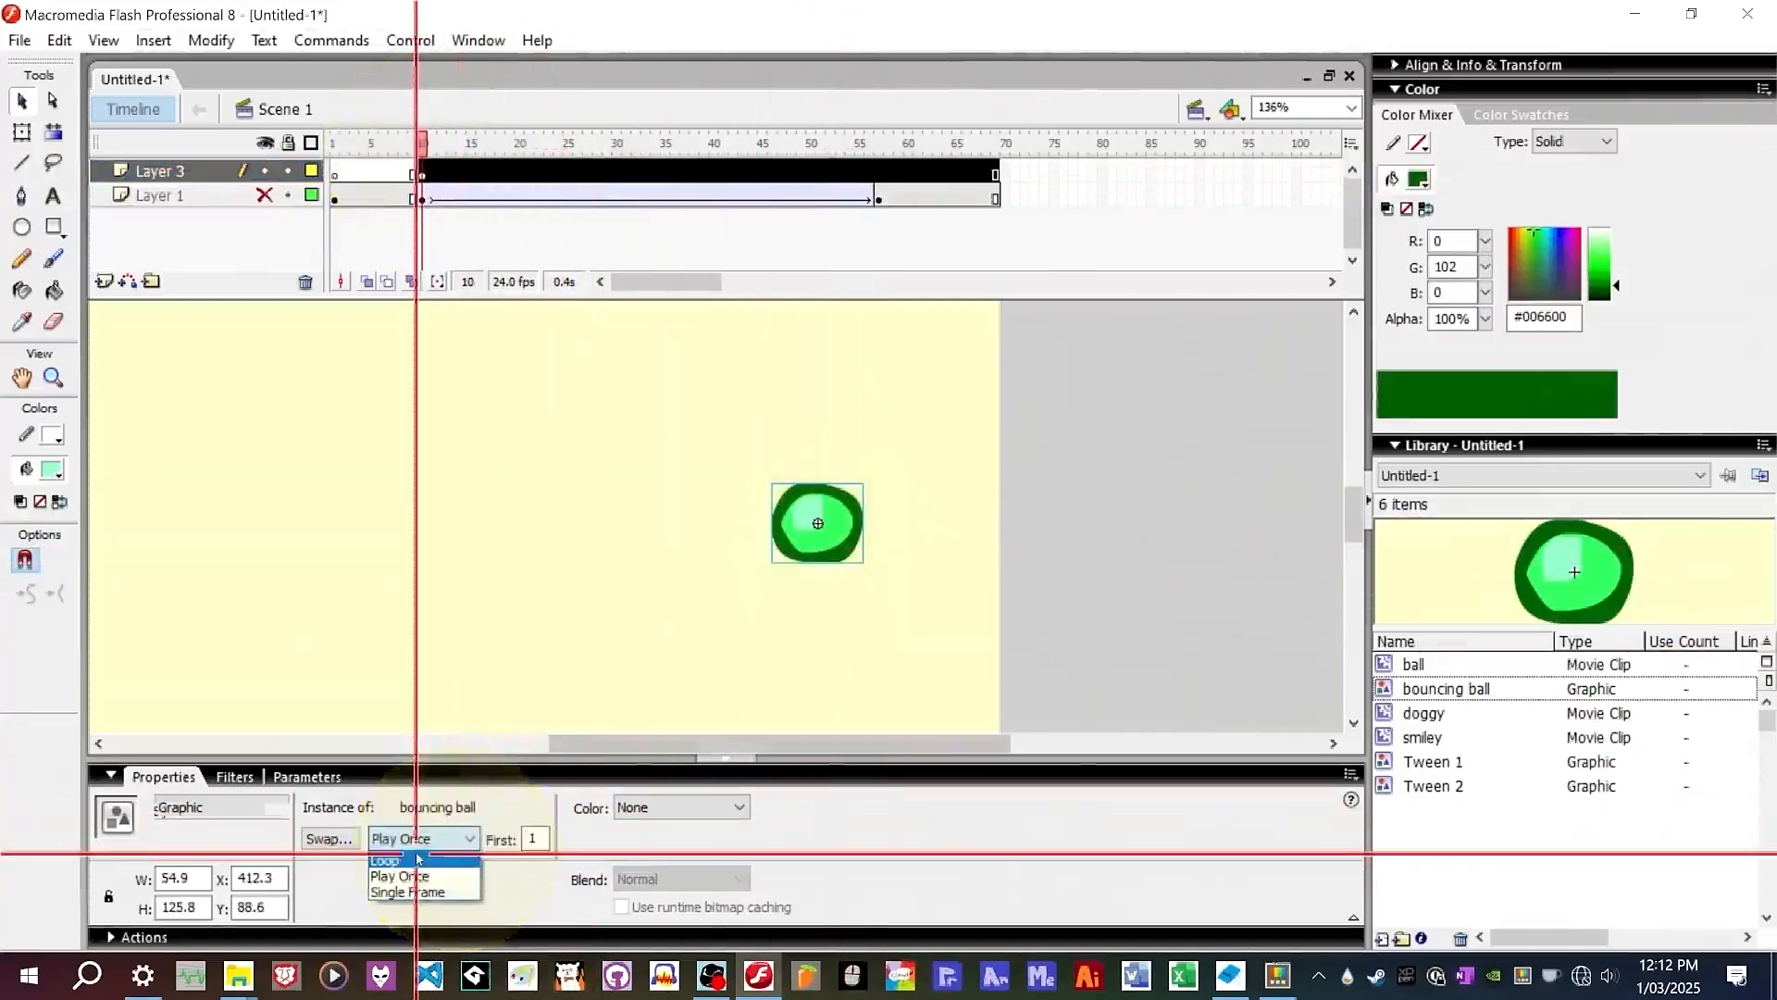
{"action": "key", "text": "Return"}
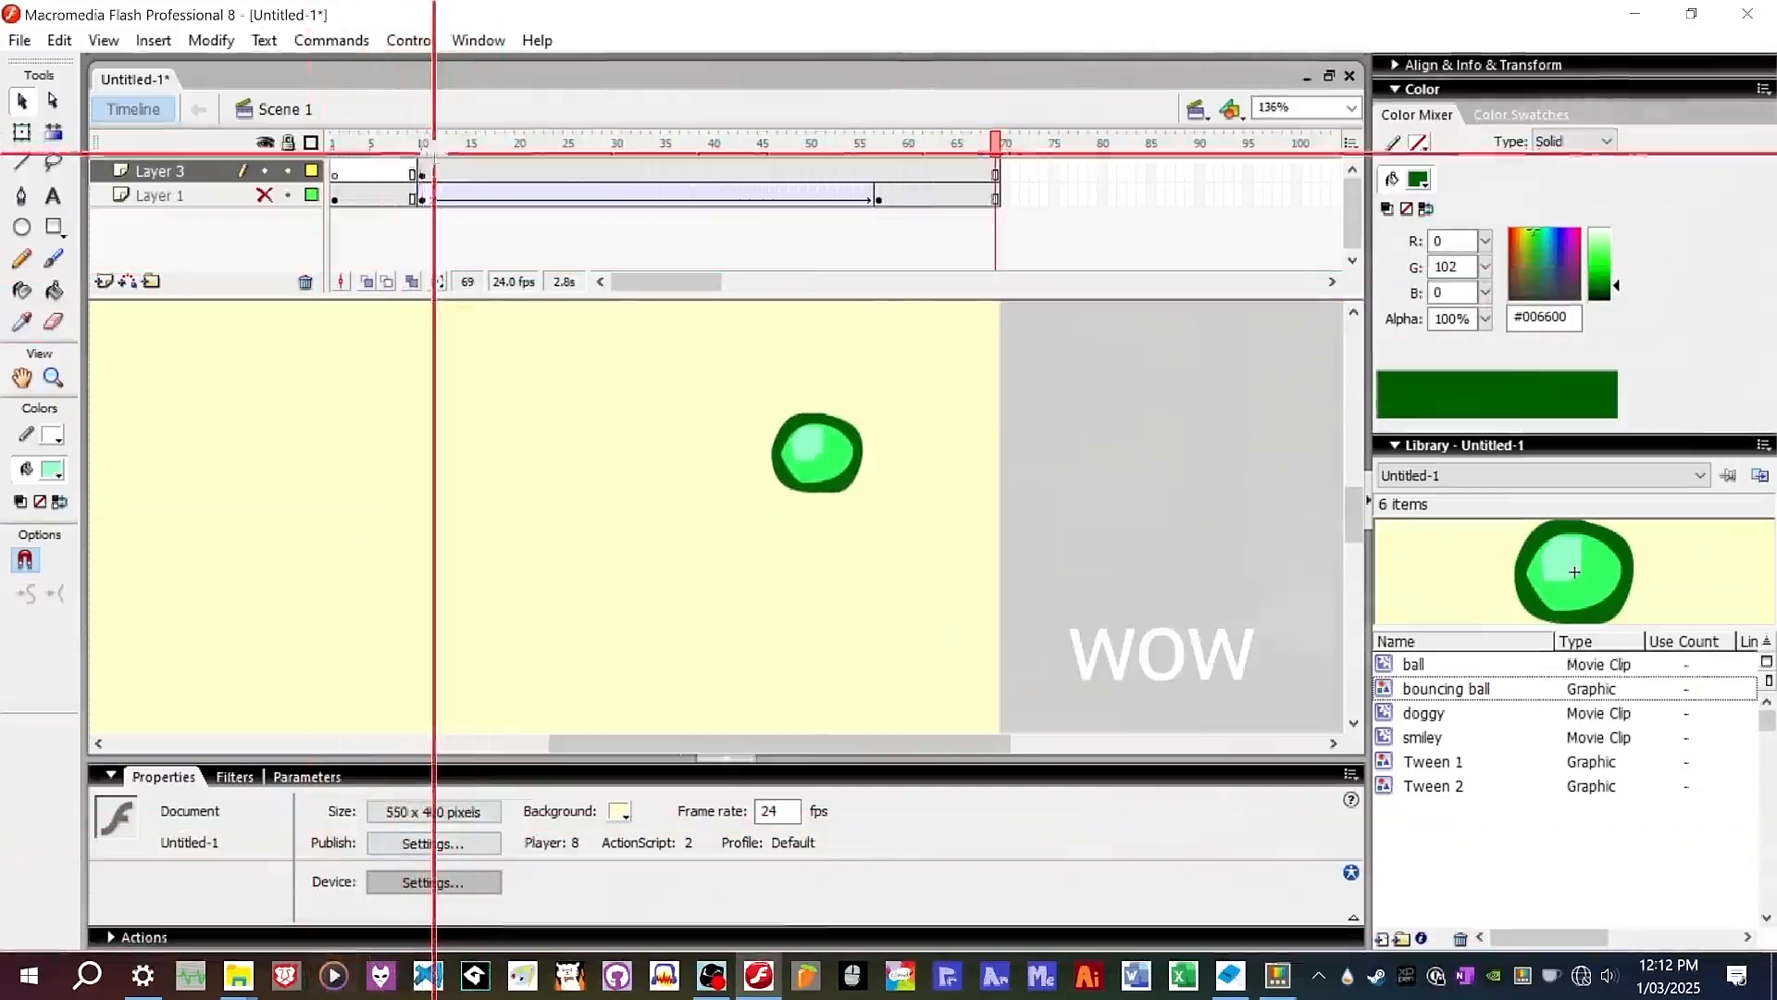
Examine the bouncing ball symbol's timeline, entering the symbol, returning to Scene 1, and entering it again.
{"action": "left_click", "coordinate": [421, 175]}
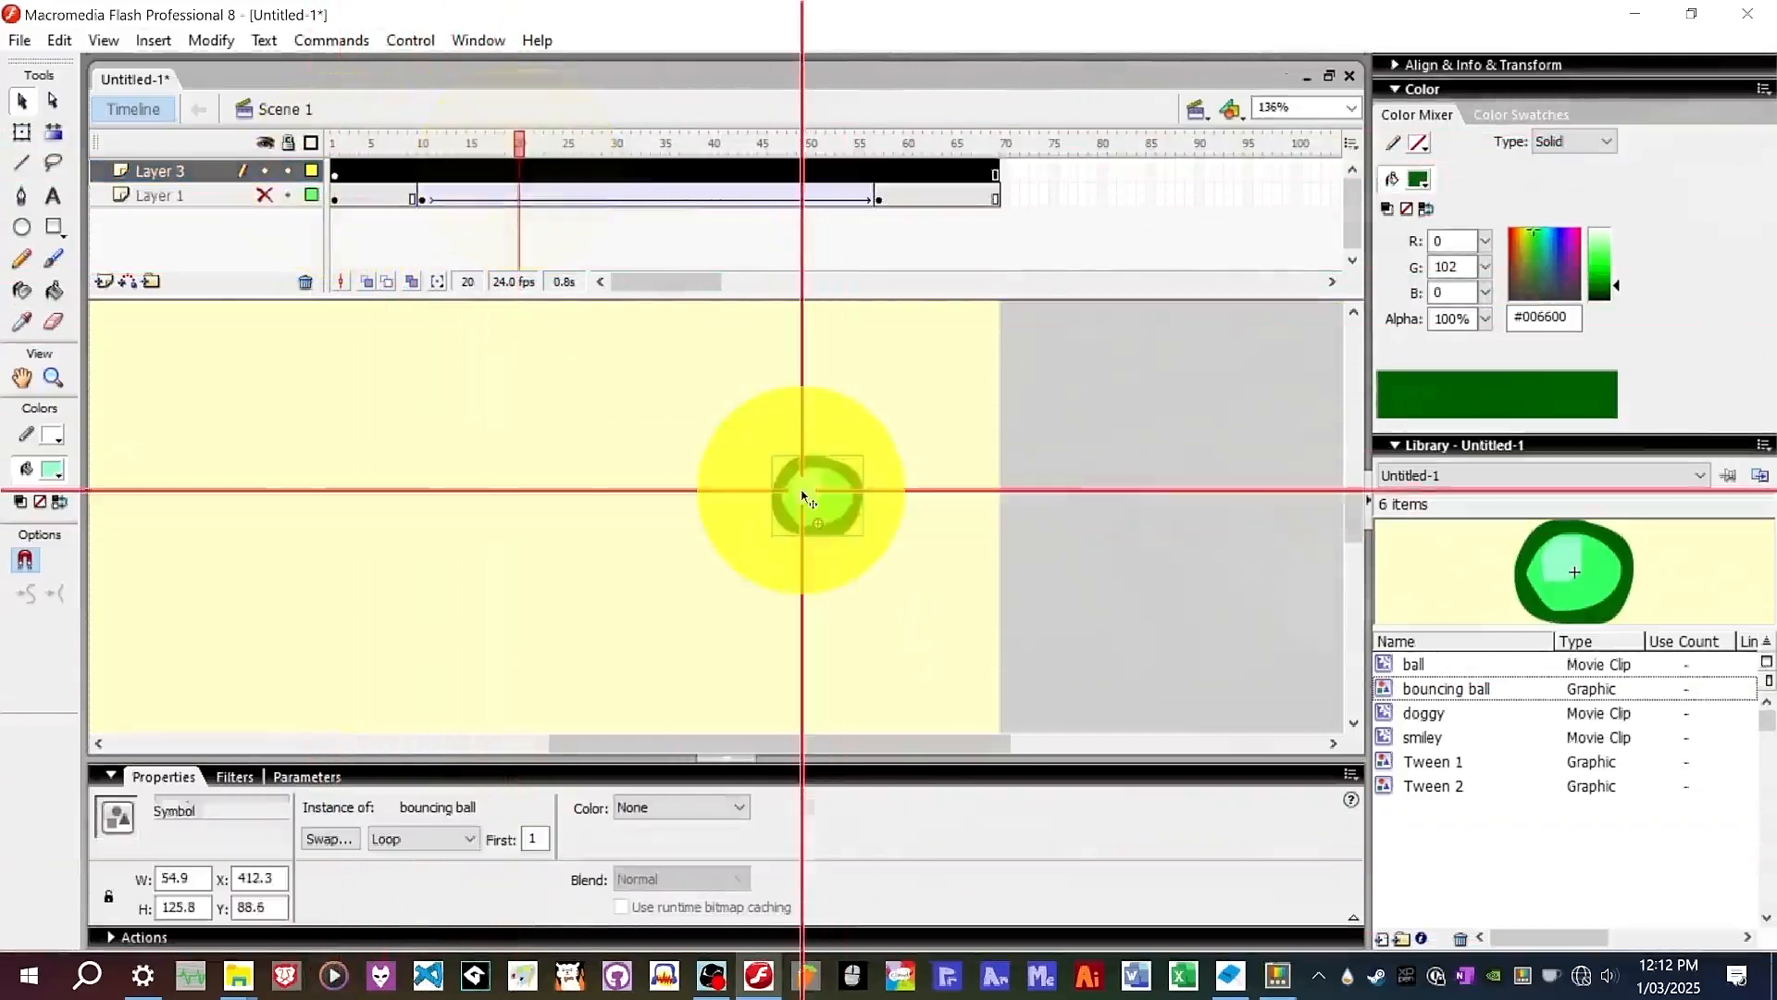
{"action": "double_click", "coordinate": [807, 490]}
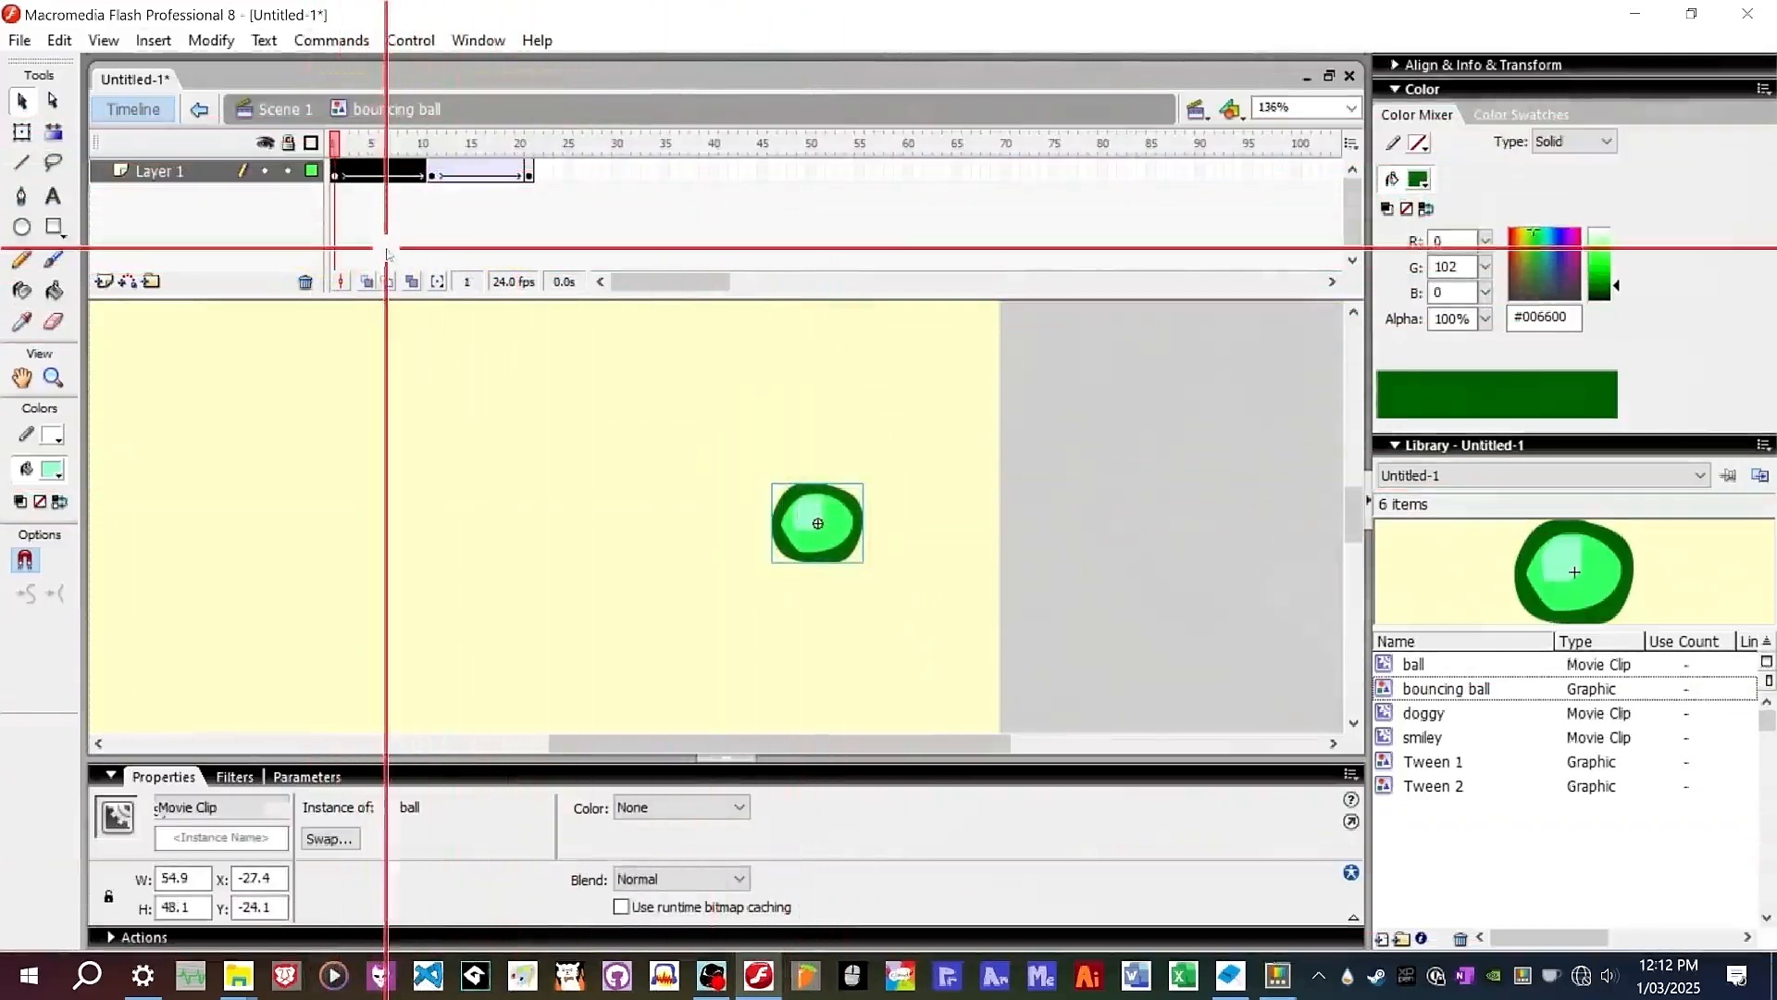
{"action": "left_click", "coordinate": [277, 108]}
{"action": "left_click", "coordinate": [349, 146]}
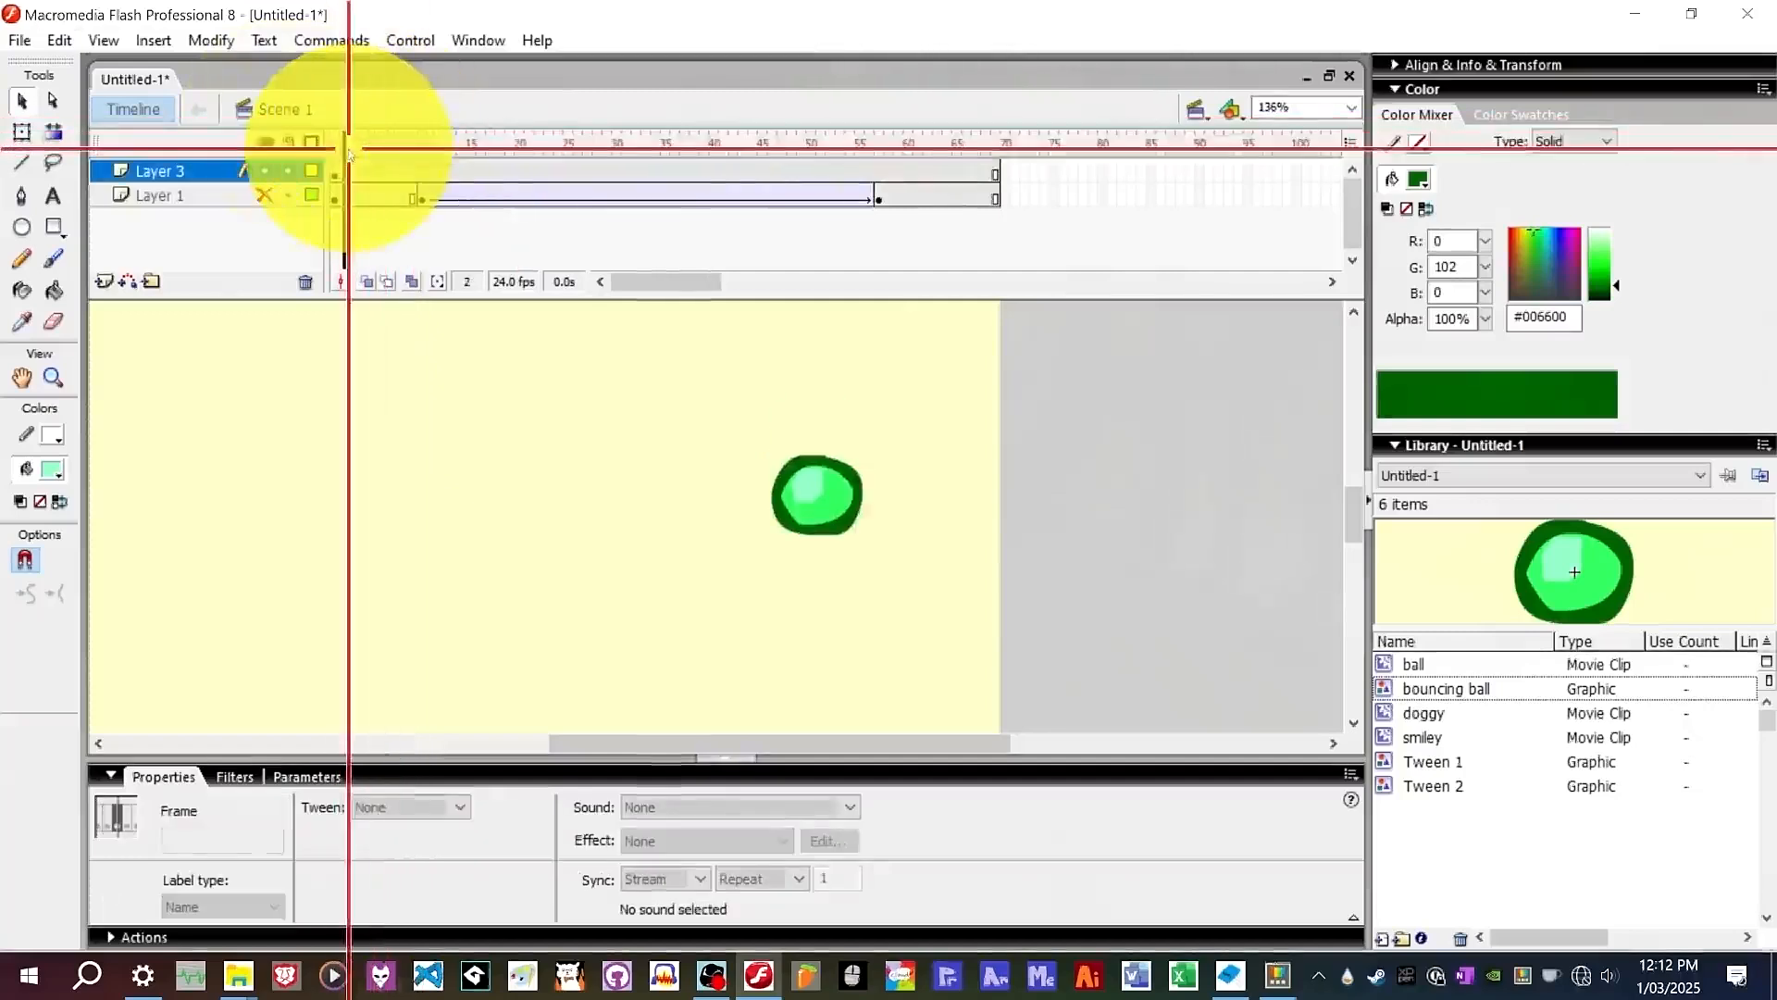
{"action": "left_click_drag", "start_coordinate": [349, 146], "coordinate": [514, 165]}
{"action": "double_click", "coordinate": [796, 532]}
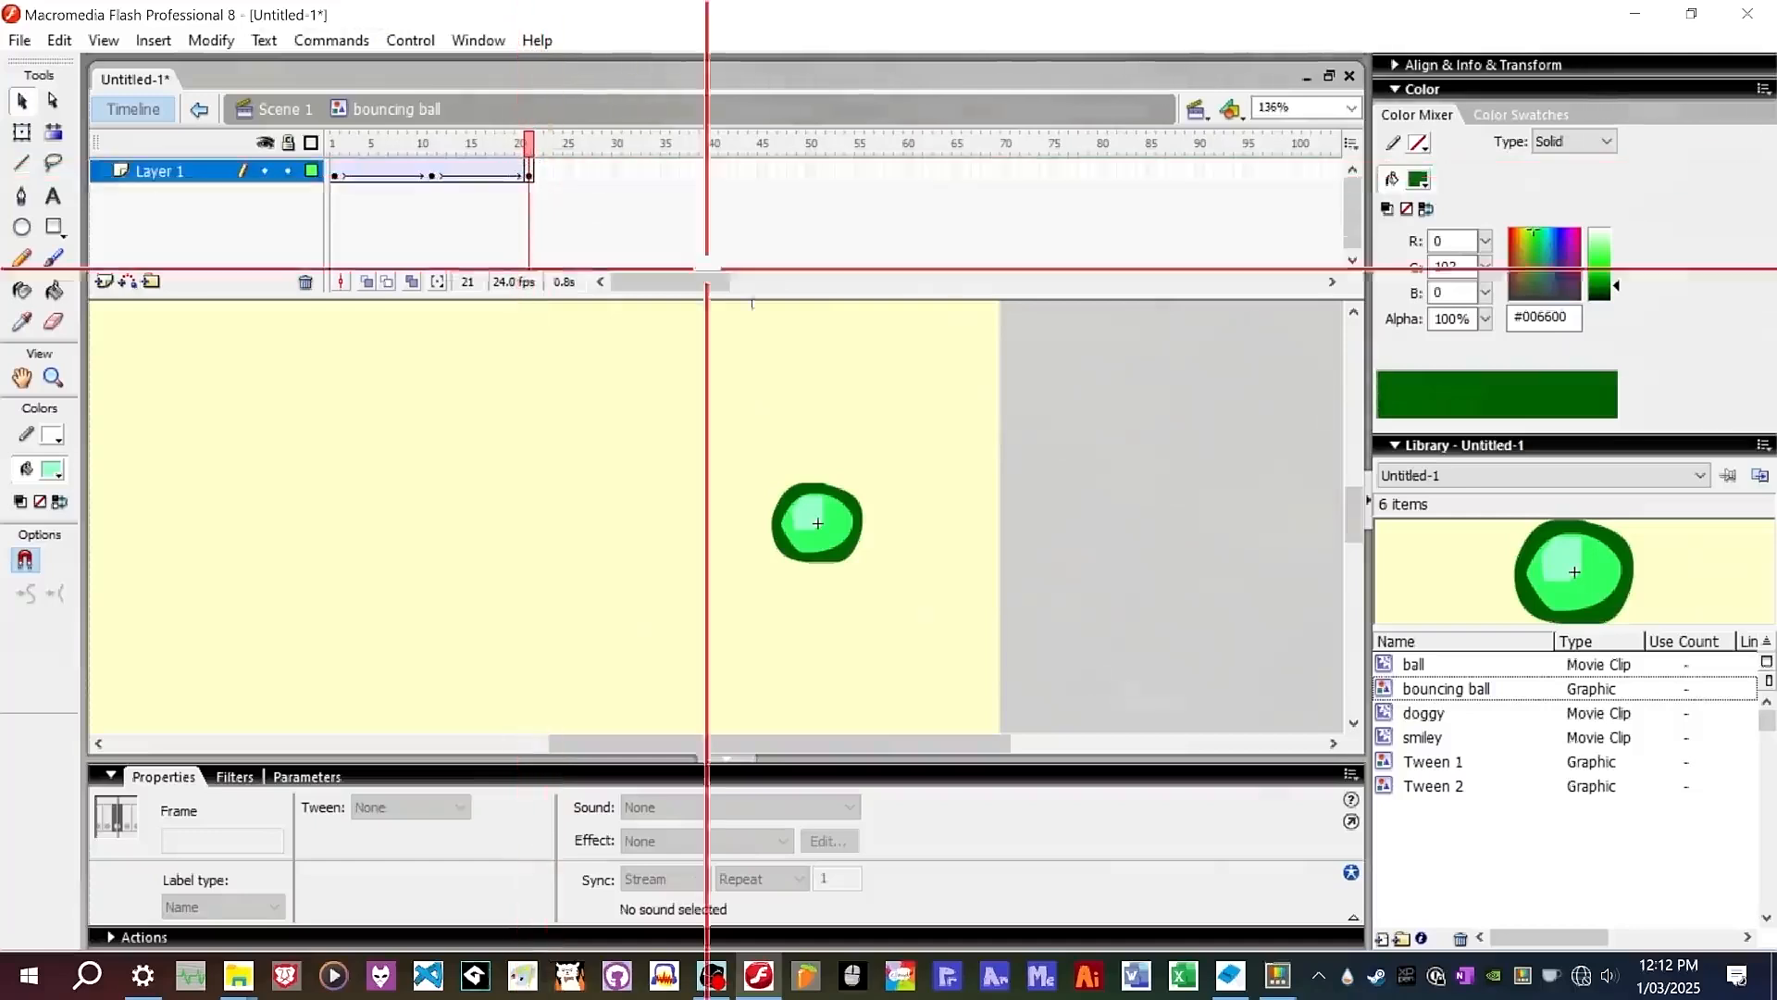
Duplicate the bouncing ball symbol in the library as a graphic named bouncing ball 2.
{"action": "right_click", "coordinate": [1436, 687]}
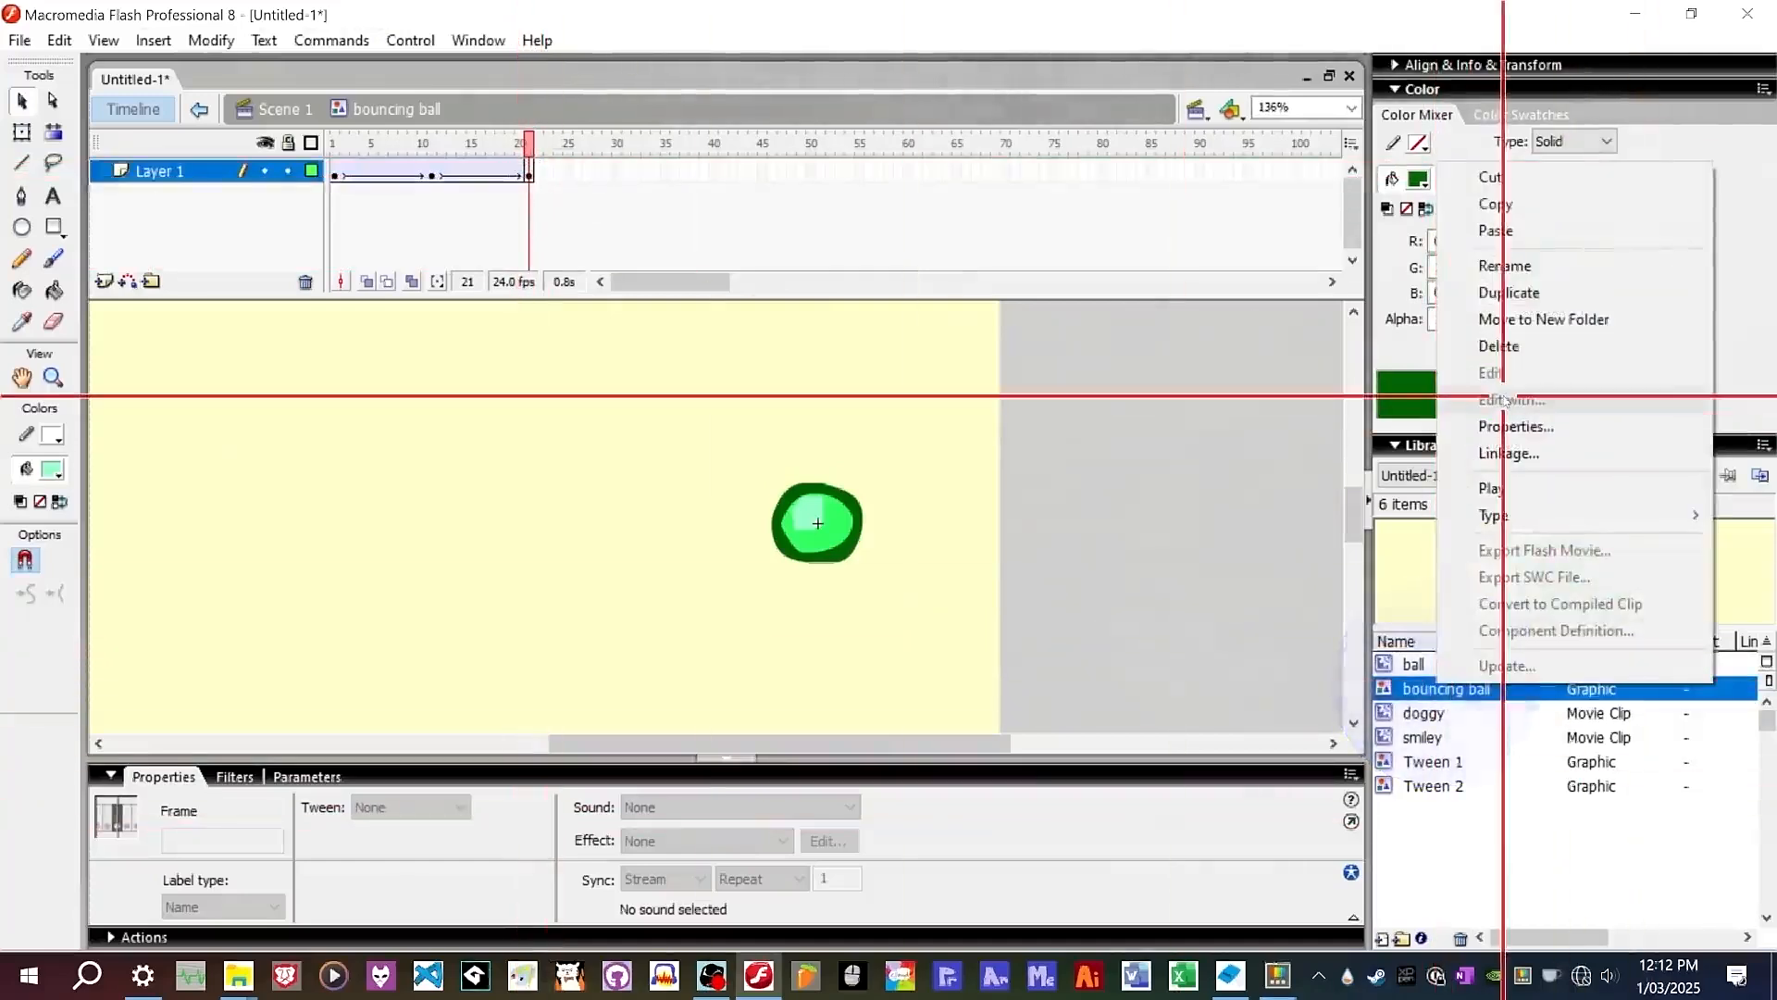
{"action": "left_click", "coordinate": [1560, 295]}
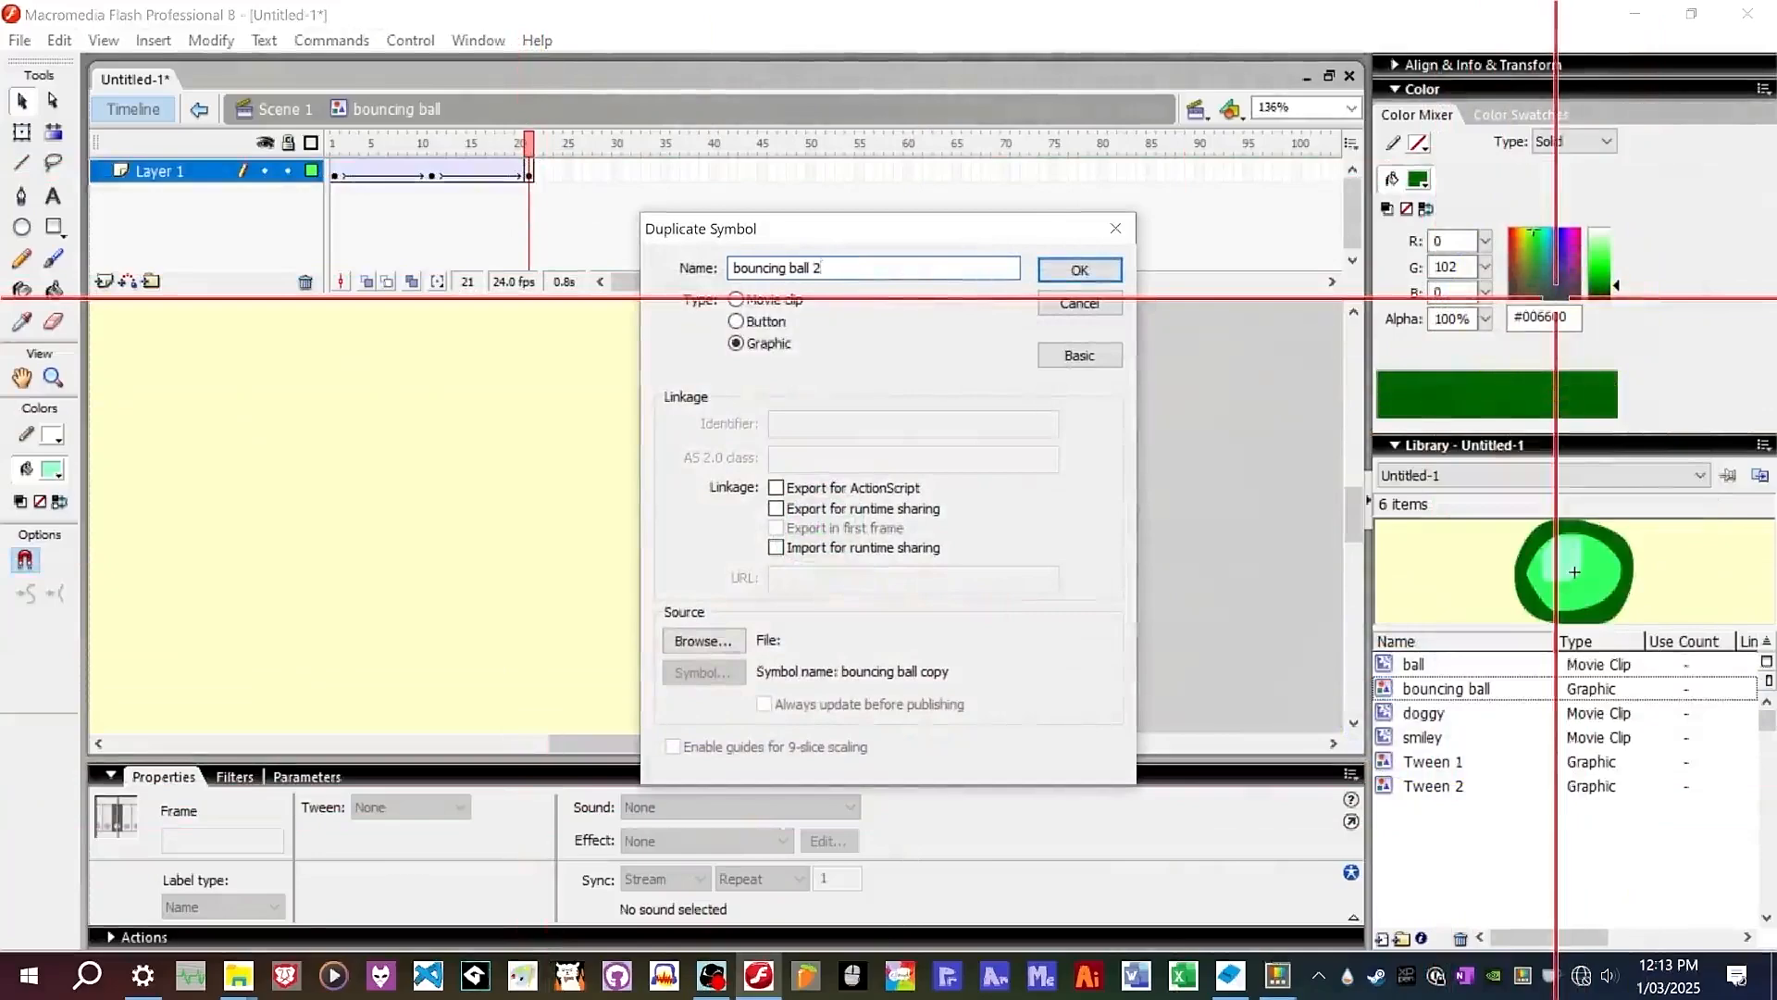
{"action": "key", "text": "Return"}
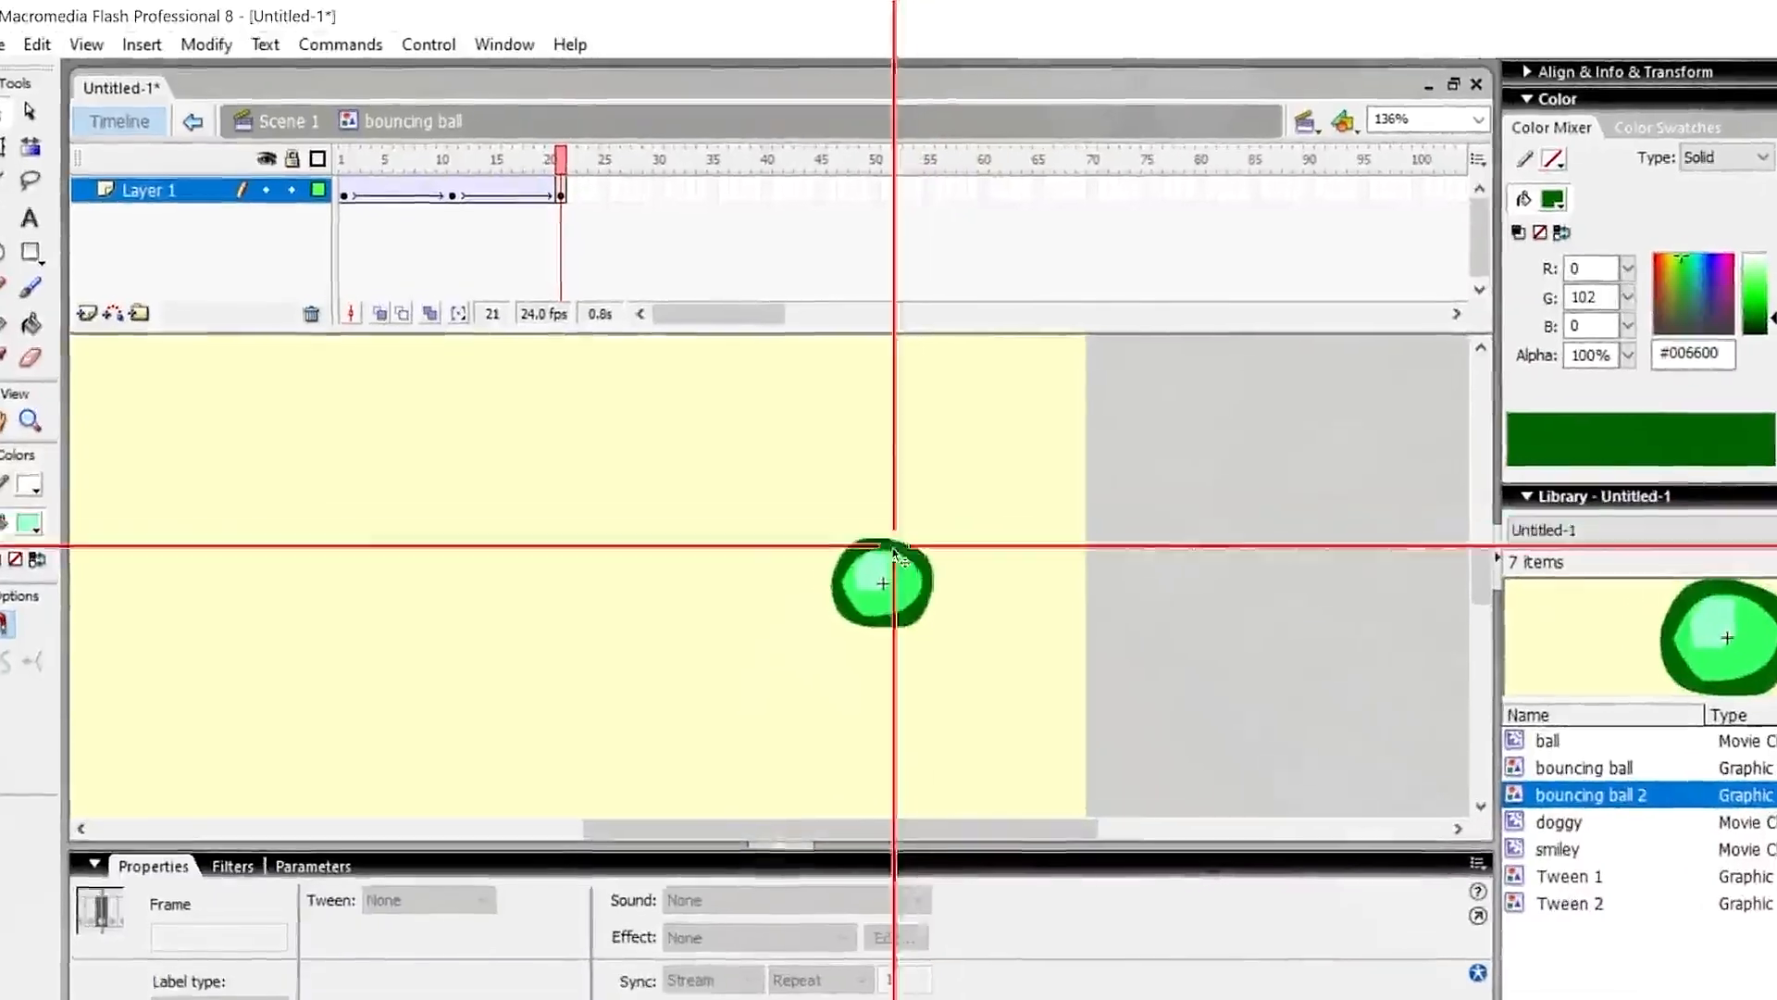
{"action": "left_click", "coordinate": [828, 498]}
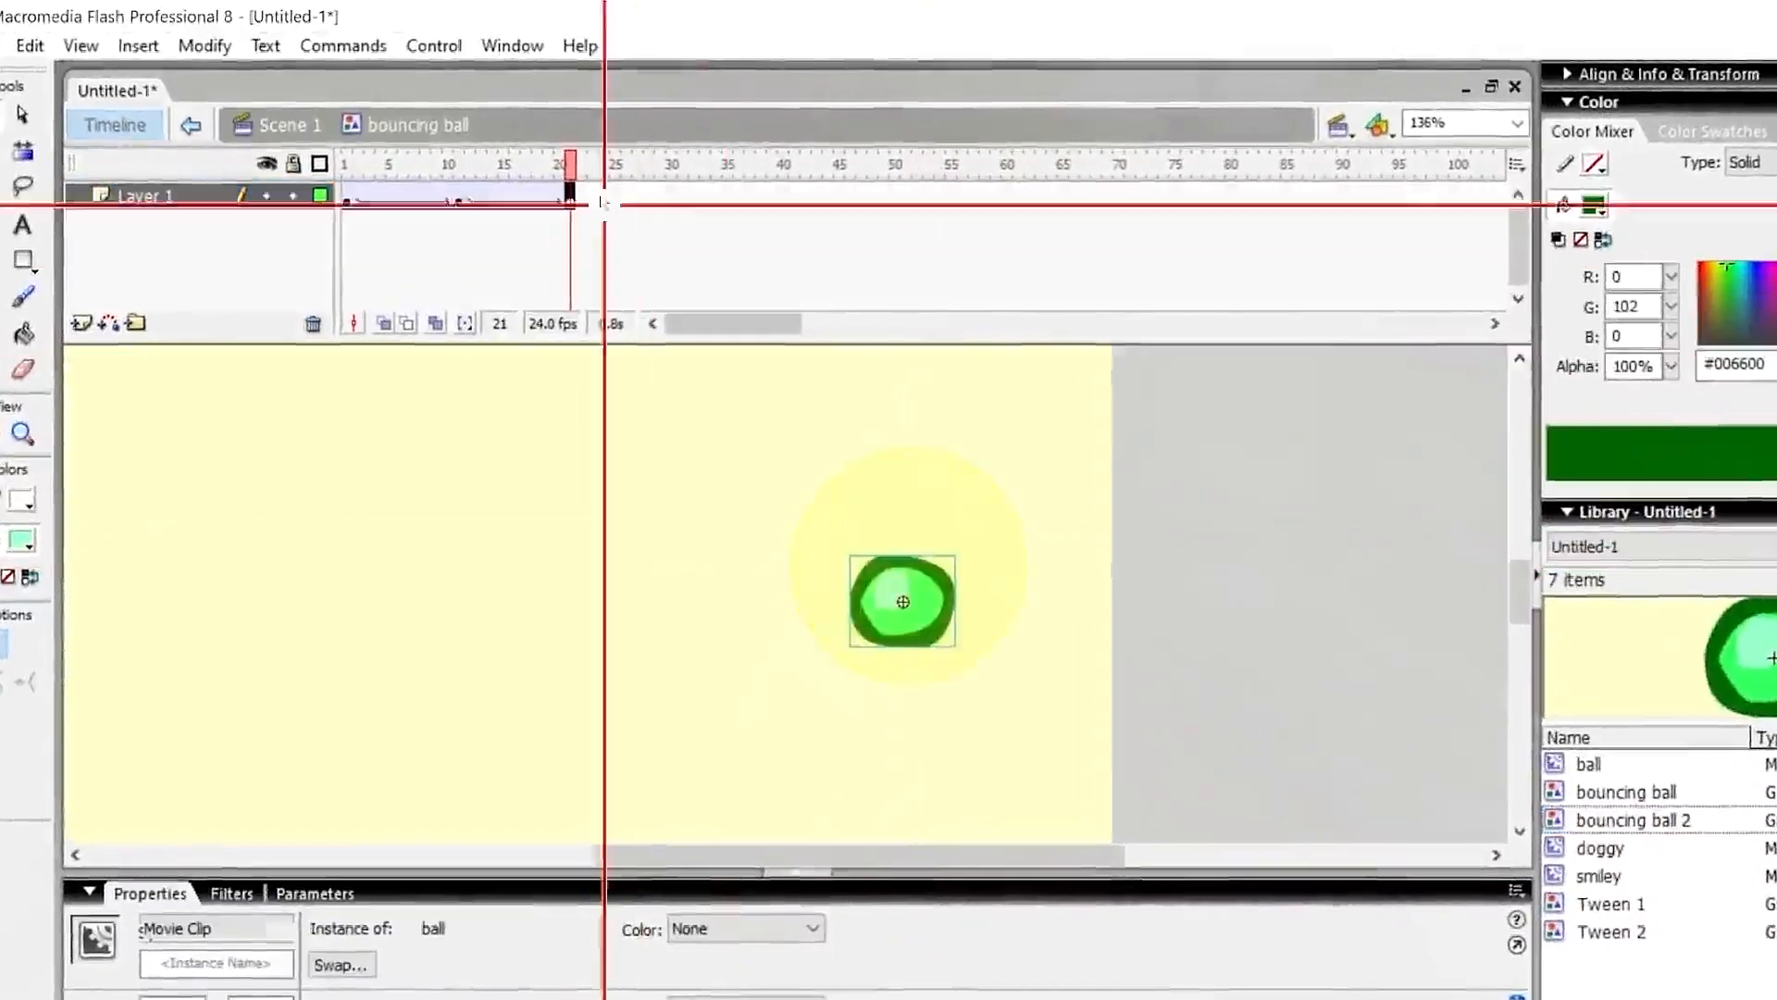
Insert a keyframe at frame 21 of the bouncing ball symbol's timeline.
{"action": "left_click", "coordinate": [559, 196]}
{"action": "right_click", "coordinate": [559, 195]}
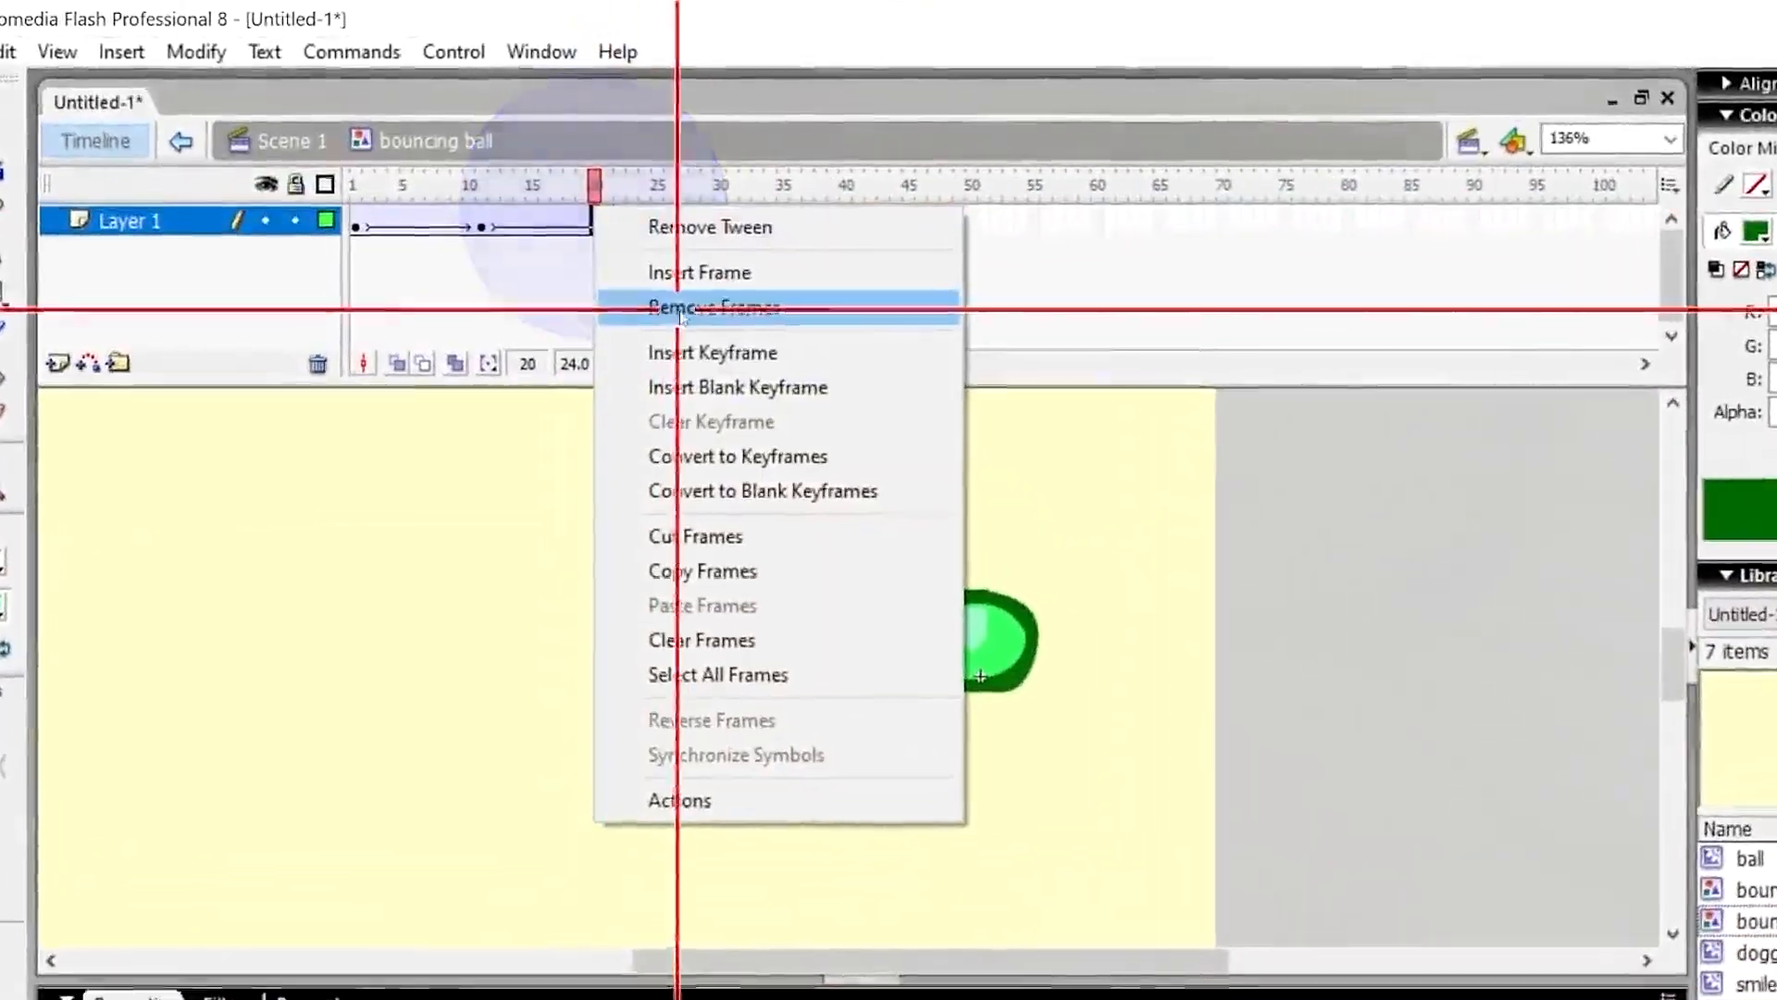
{"action": "left_click", "coordinate": [713, 353]}
Open the custom ease settings of the second tween and close them with OK.
{"action": "left_click", "coordinate": [532, 225]}
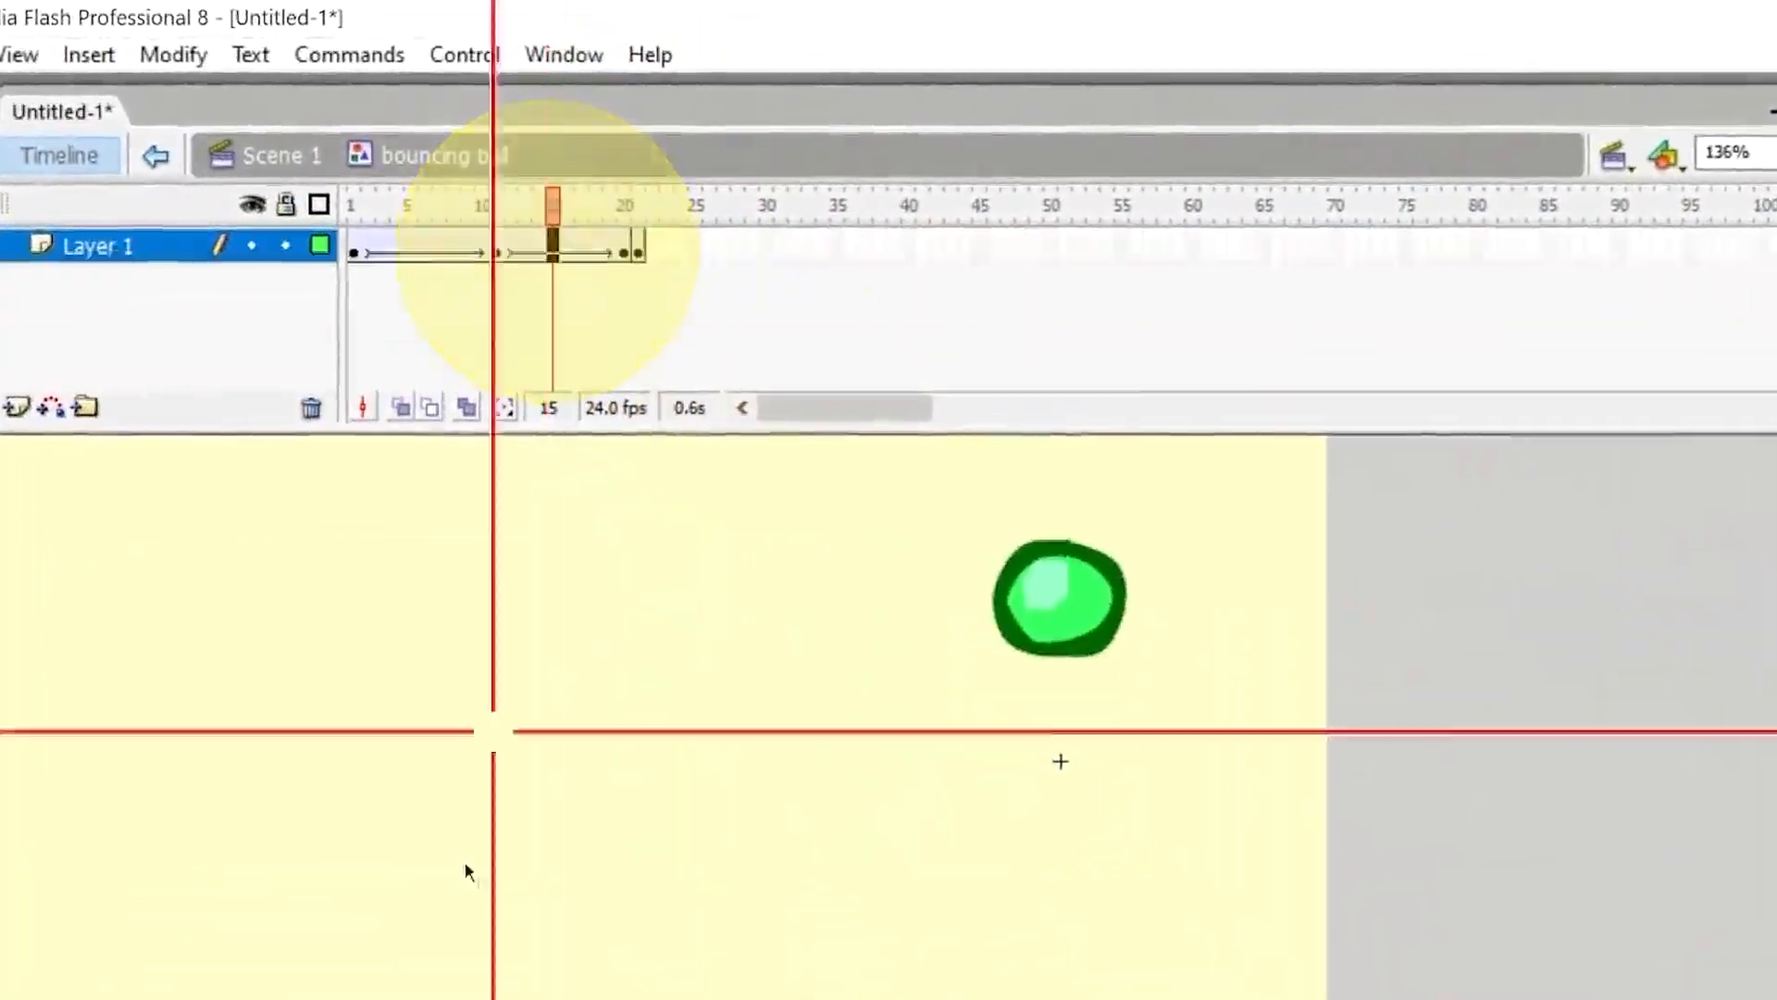
{"action": "left_click", "coordinate": [701, 999]}
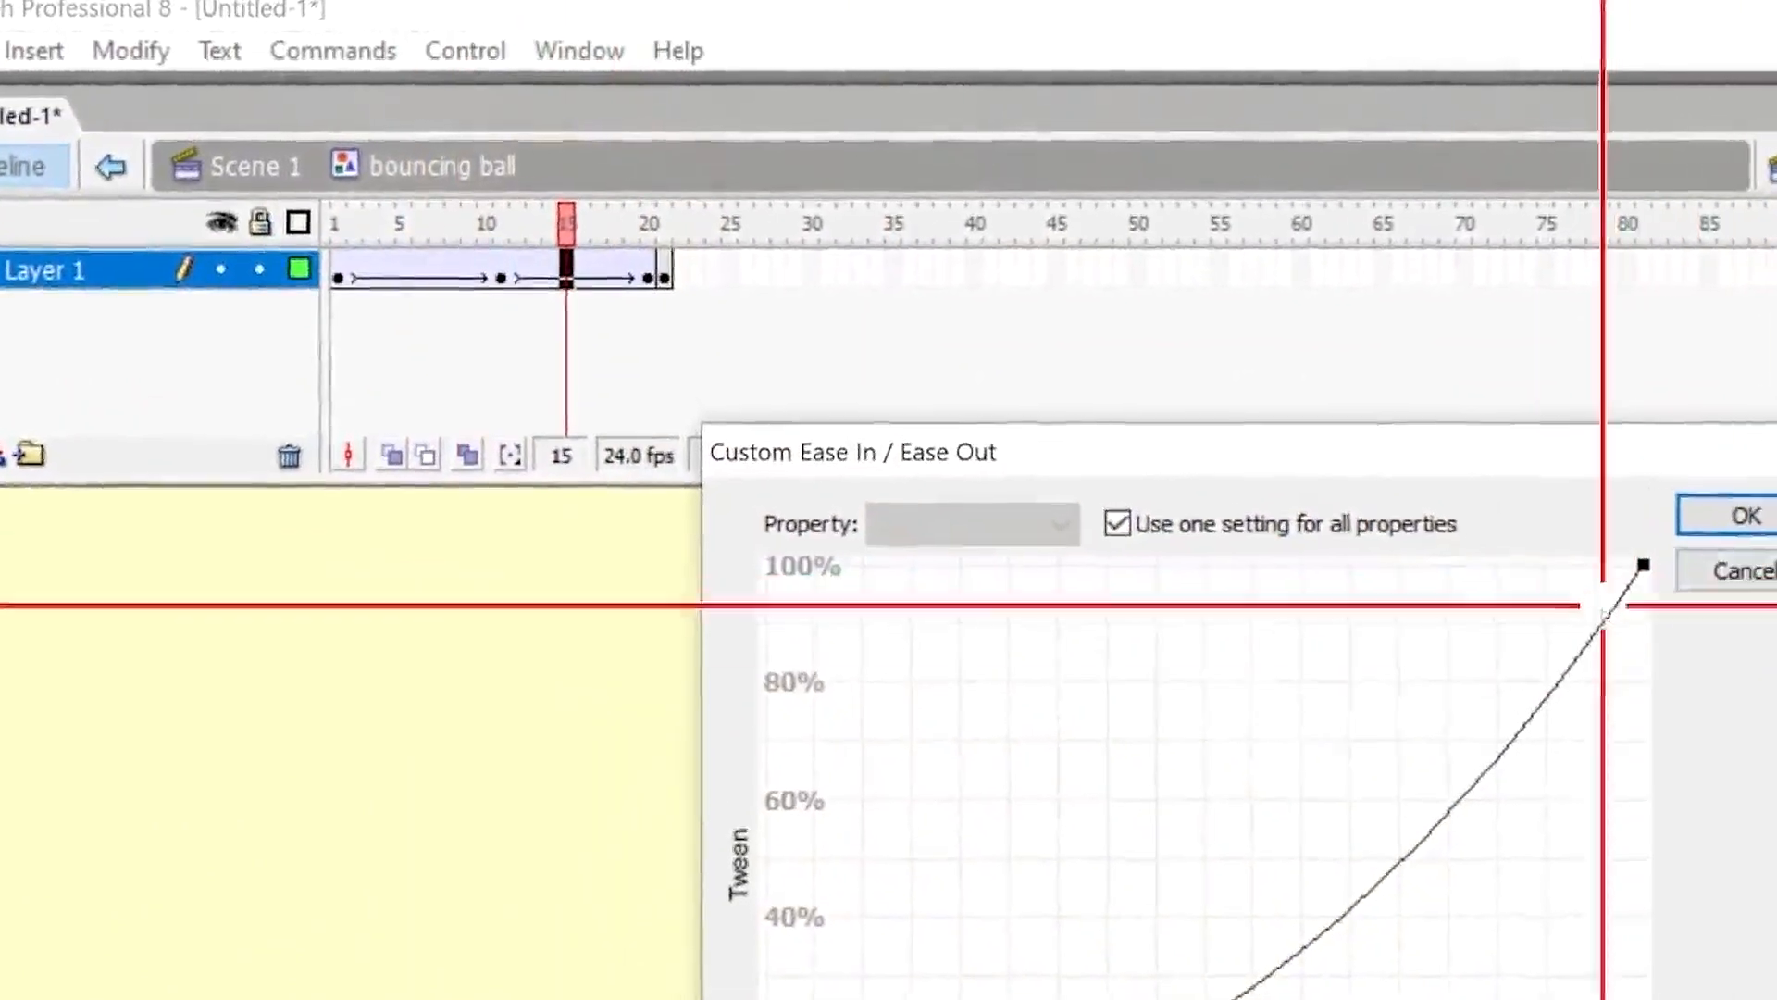
{"action": "left_click", "coordinate": [1746, 516]}
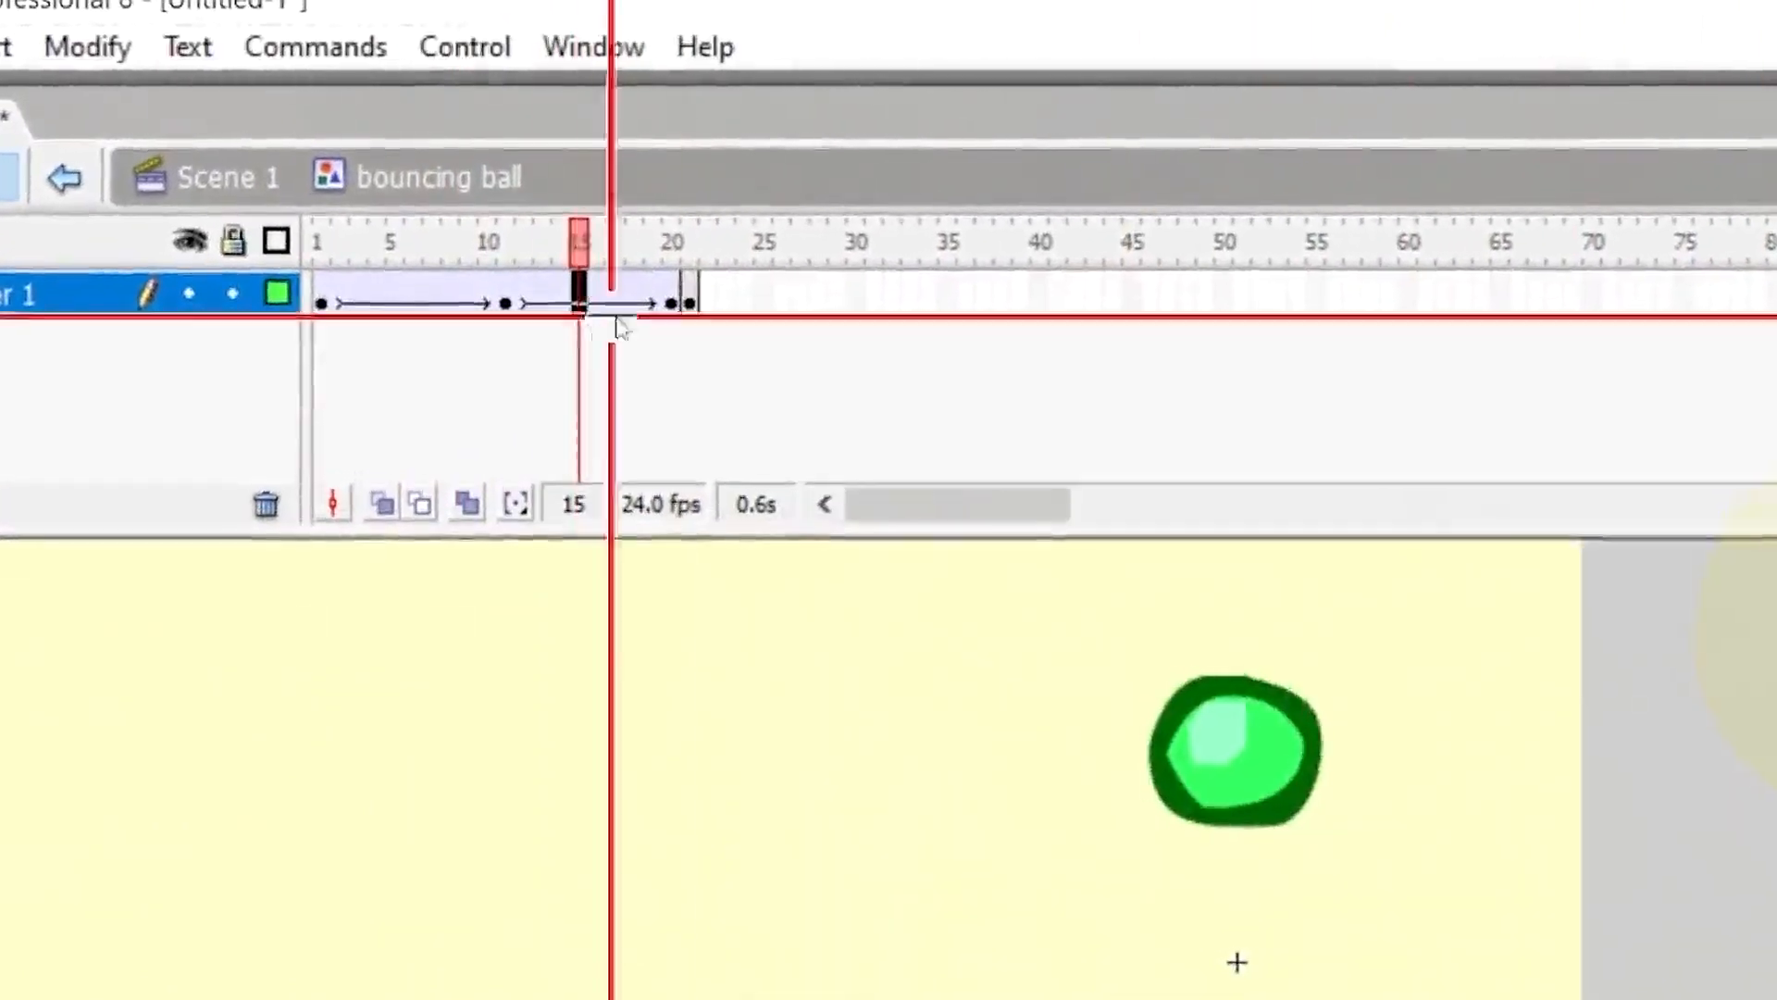
Remove frame 21 from the bouncing ball symbol's timeline.
{"action": "left_click", "coordinate": [690, 295]}
{"action": "right_click", "coordinate": [690, 294]}
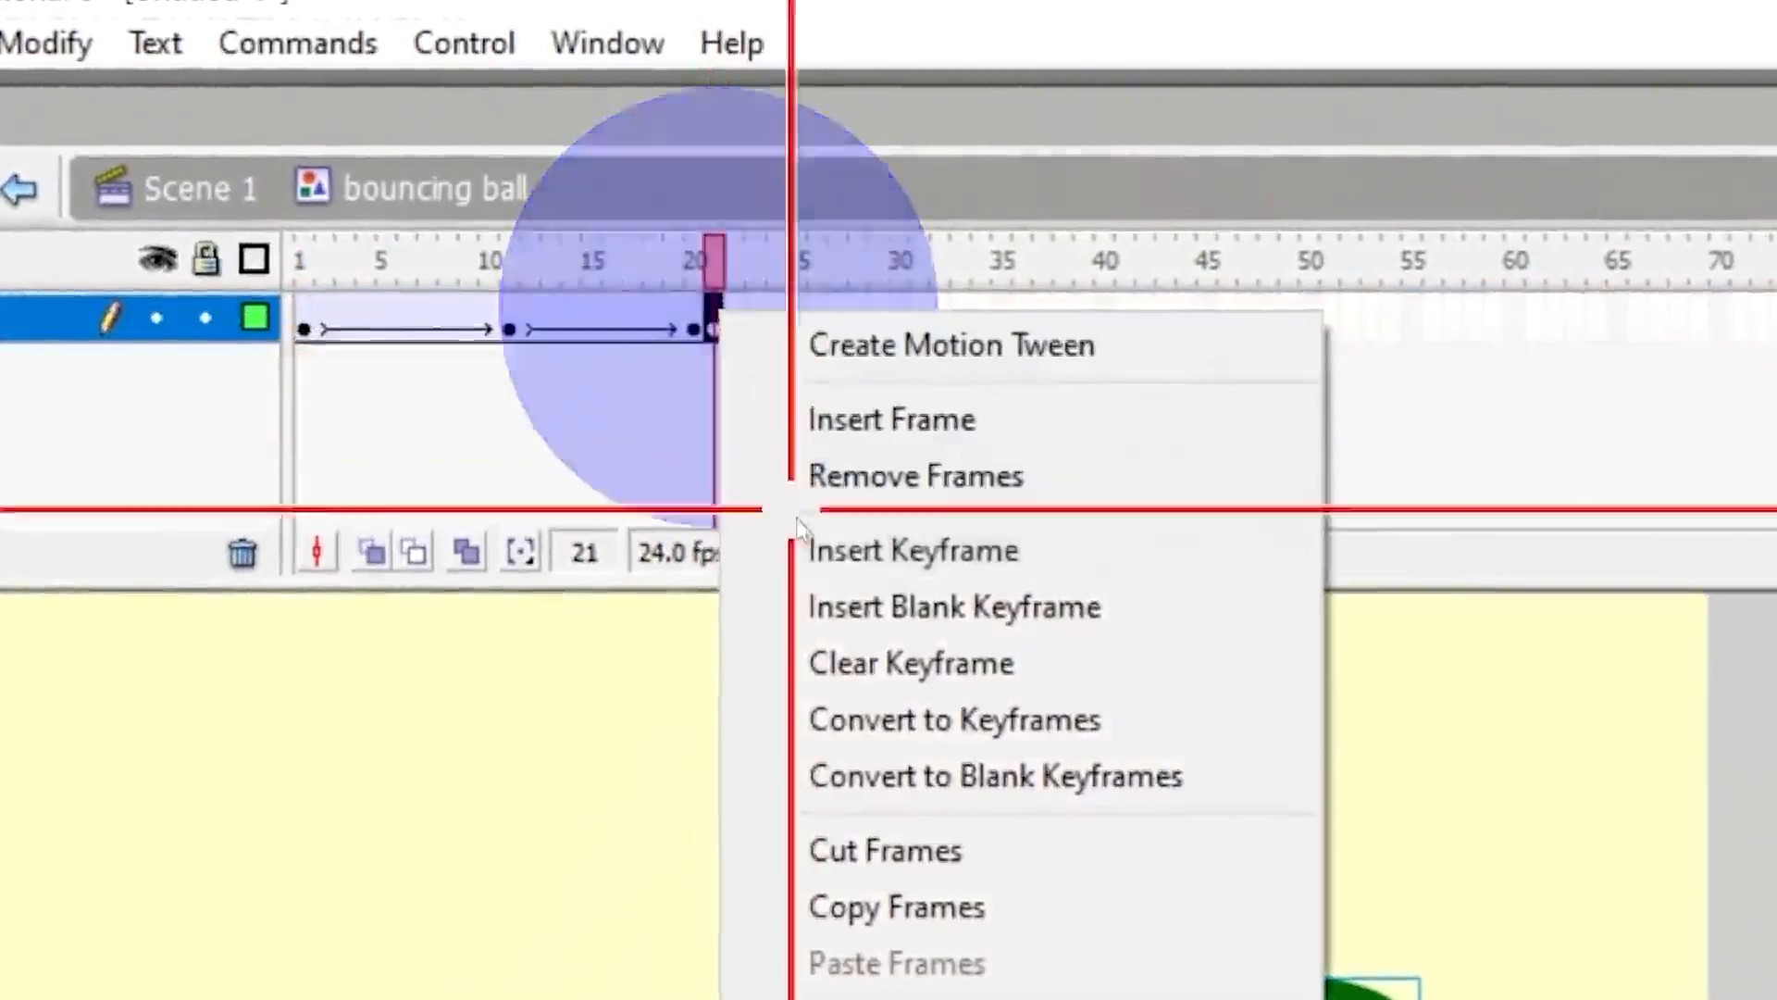
{"action": "left_click", "coordinate": [896, 500]}
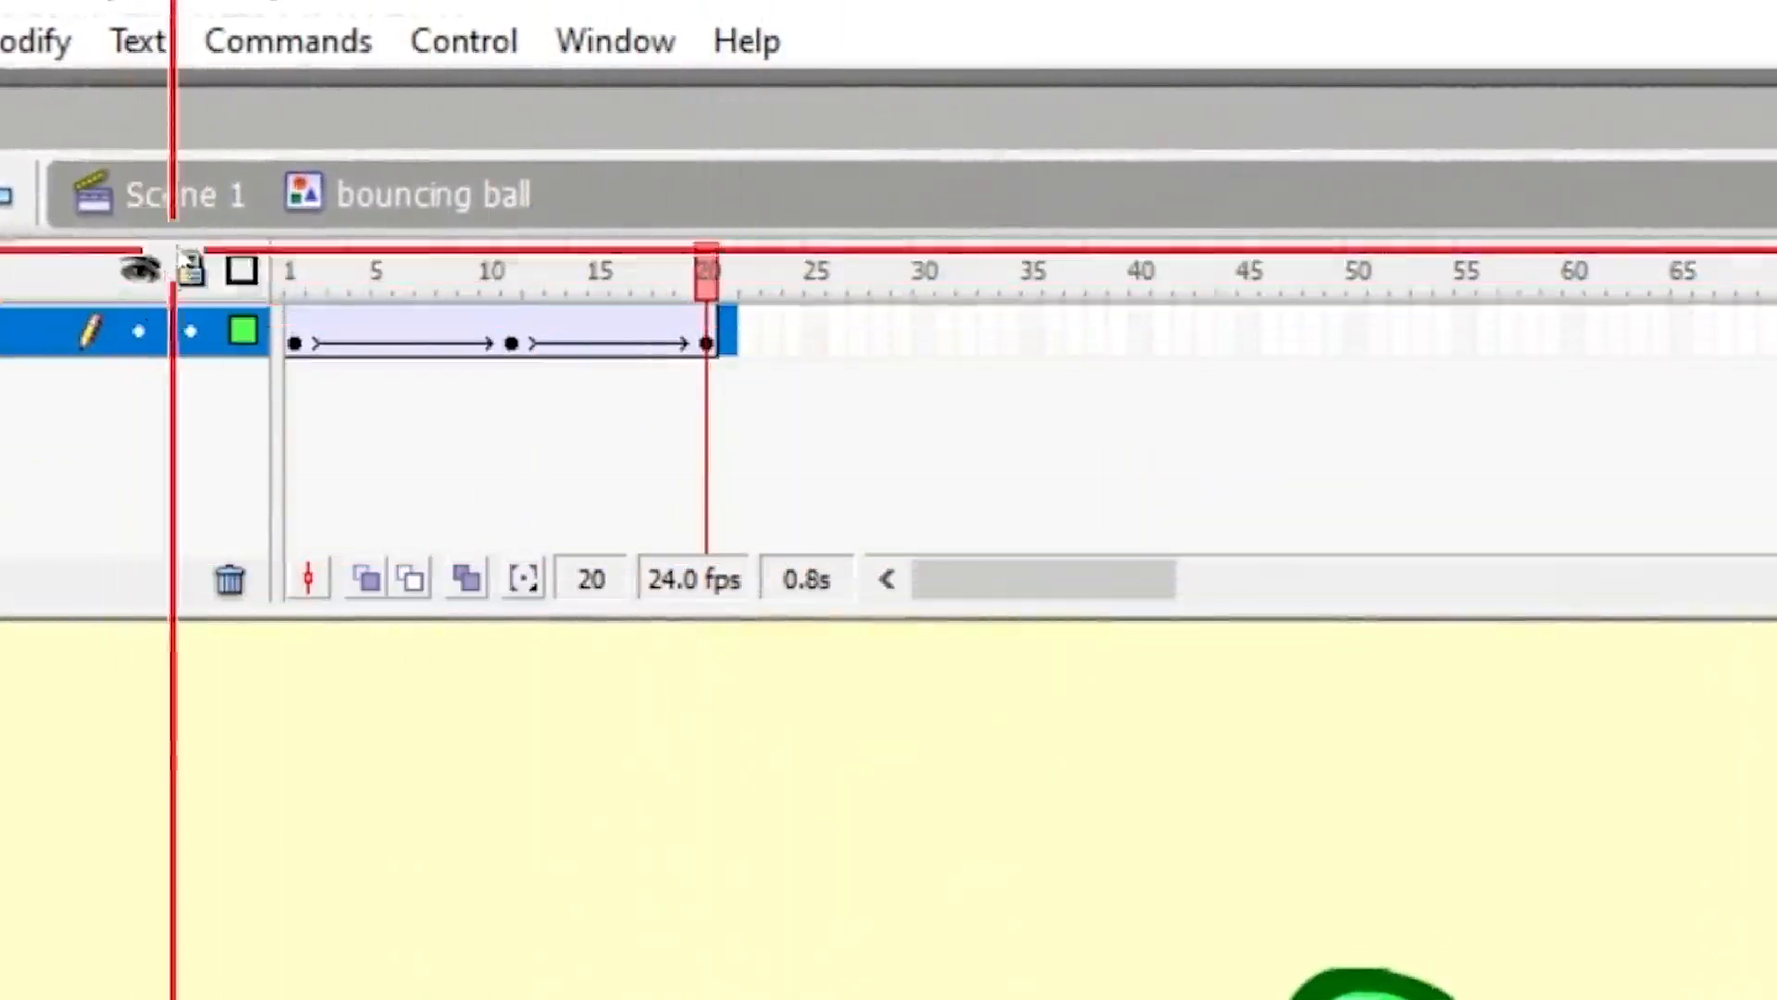
Return to Scene 1, scrub the timeline and play the scene.
{"action": "left_click", "coordinate": [185, 190]}
{"action": "left_click_drag", "start_coordinate": [565, 271], "coordinate": [637, 271]}
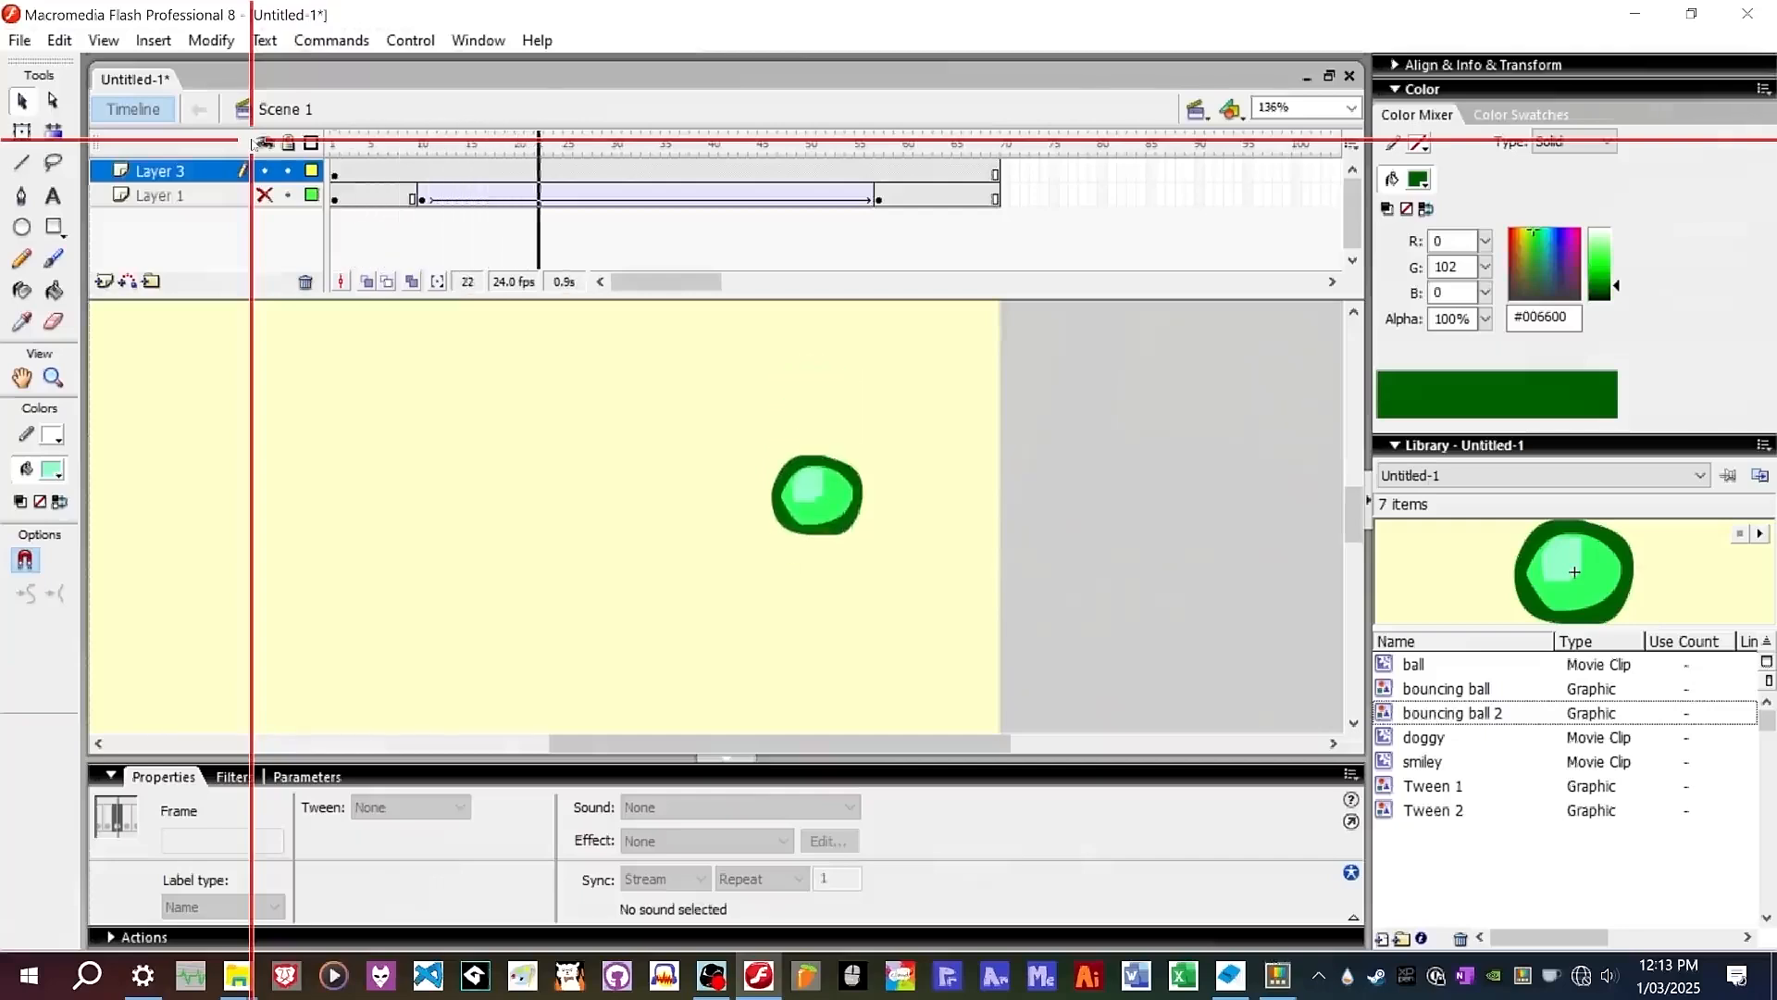
{"action": "key", "text": "Return"}
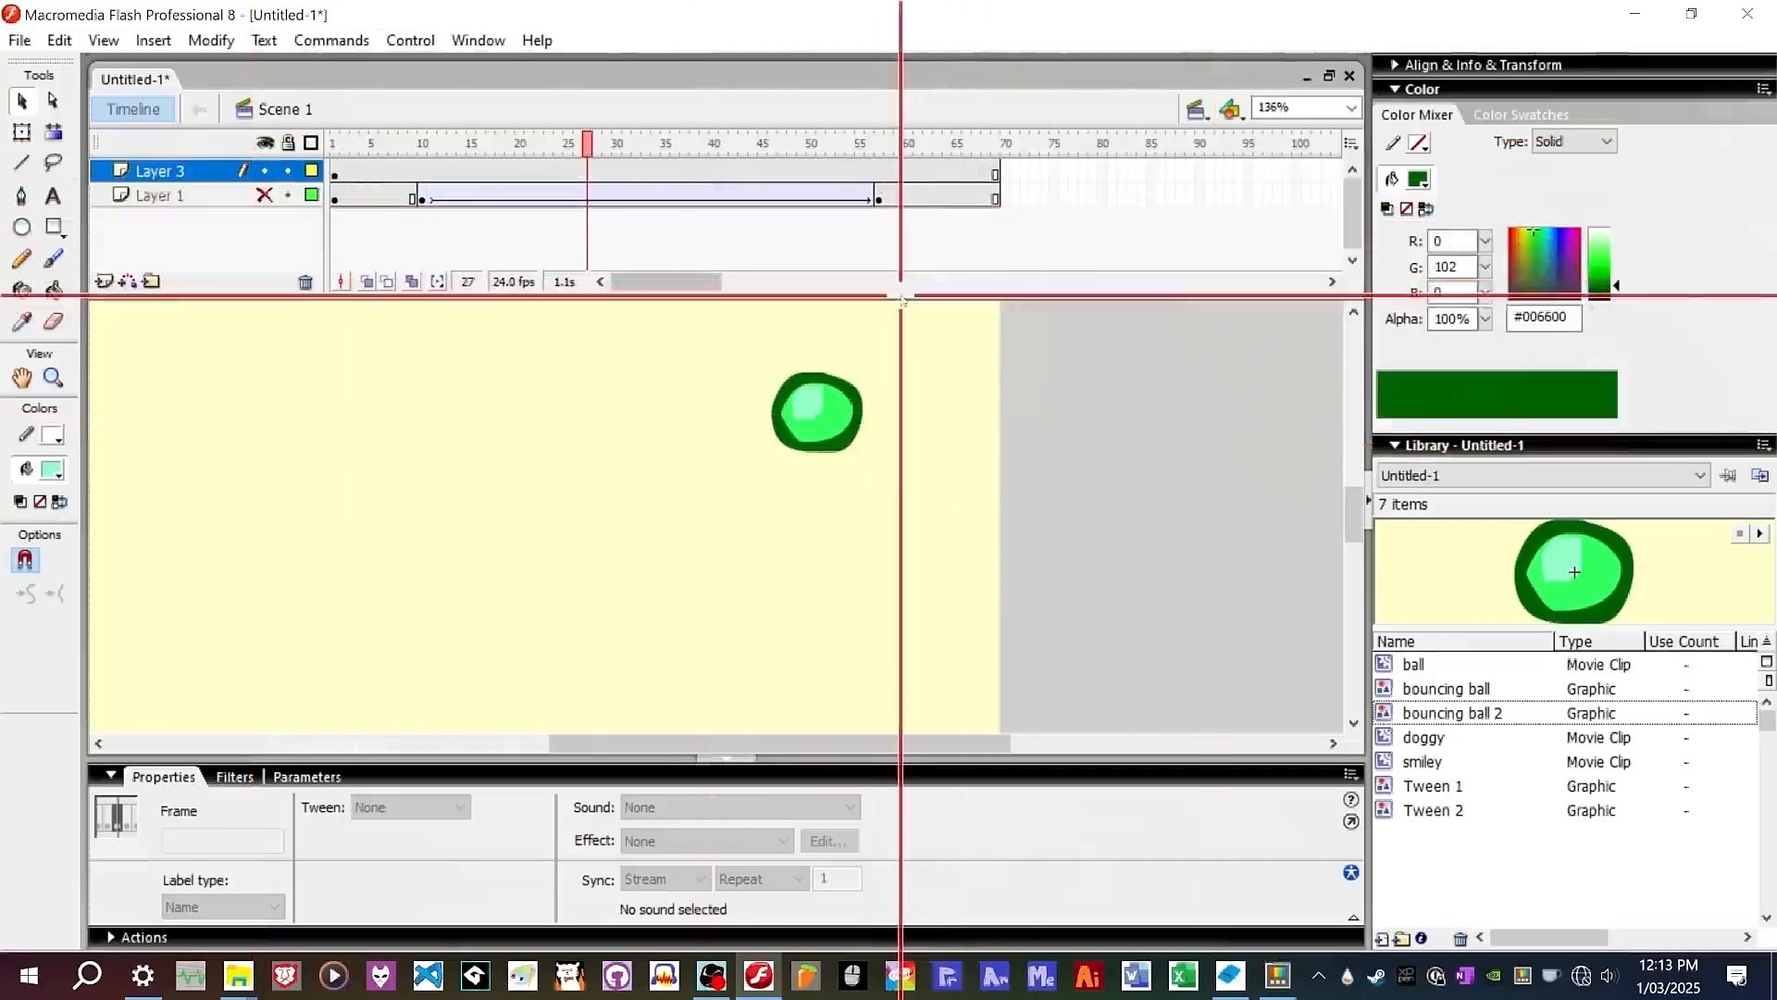
Add a new layer and place an instance of bouncing ball 2 on the stage left of the first ball.
{"action": "left_click_drag", "start_coordinate": [899, 295], "coordinate": [896, 368]}
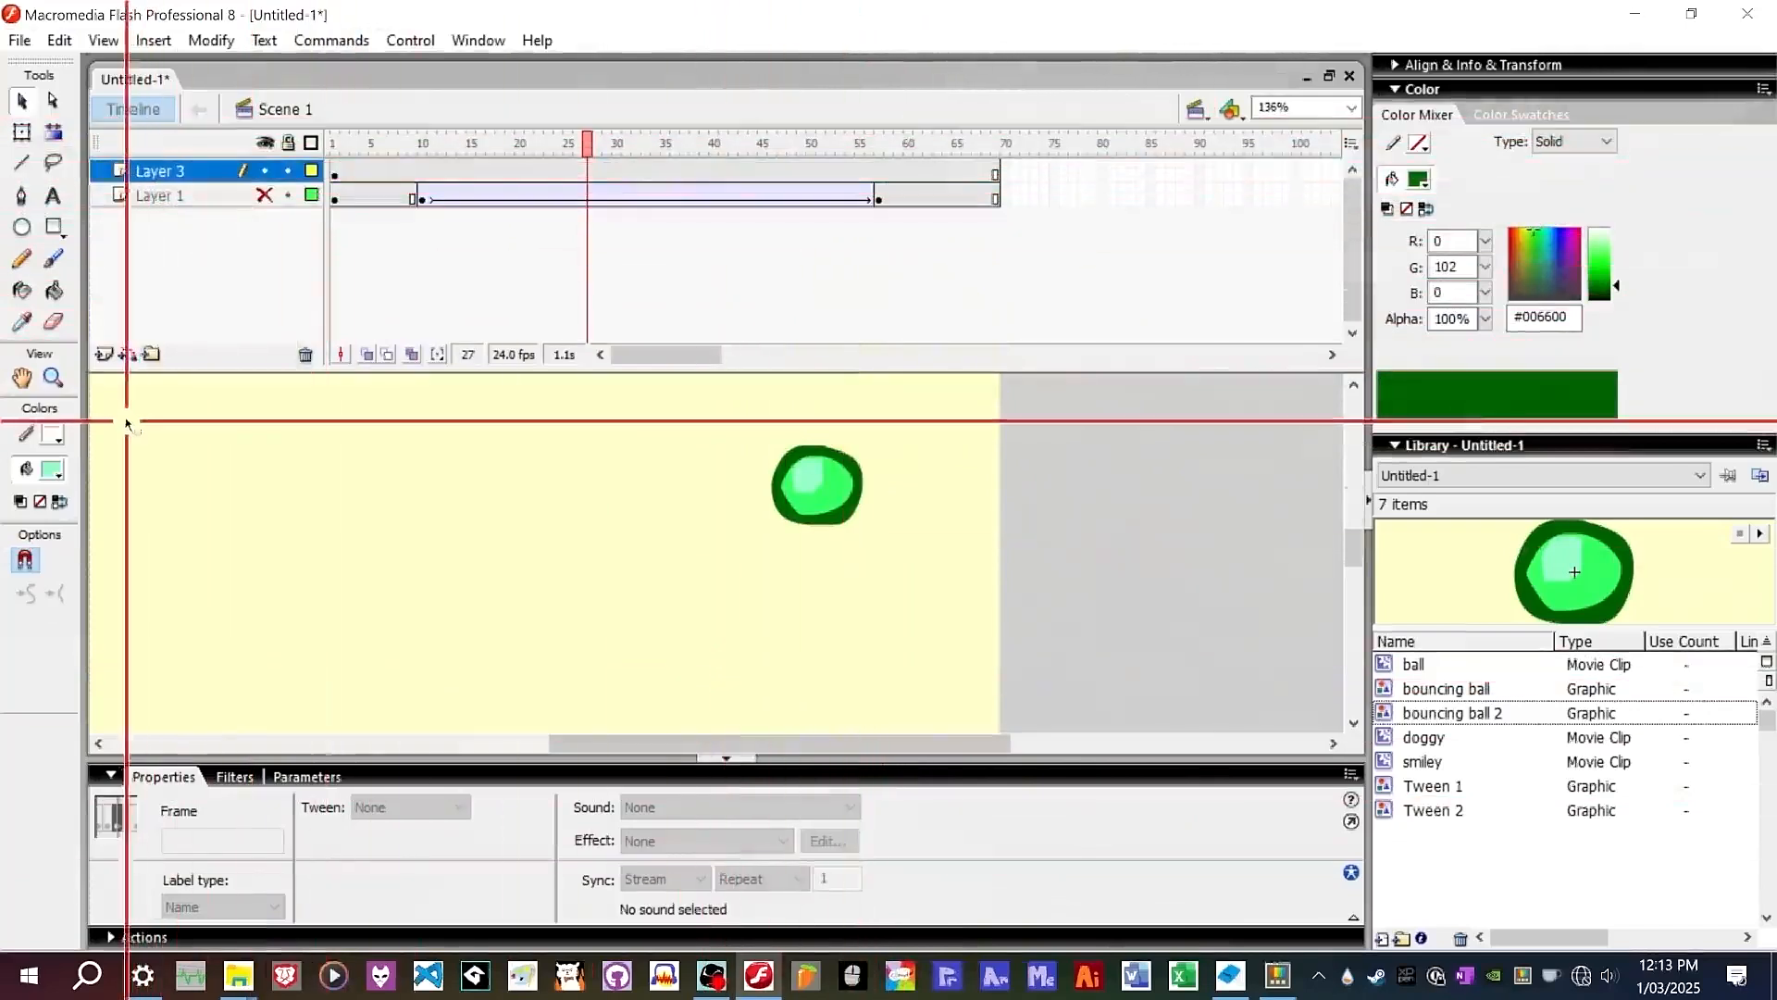
{"action": "left_click", "coordinate": [105, 354]}
{"action": "left_click", "coordinate": [334, 143]}
{"action": "left_click_drag", "start_coordinate": [1481, 714], "coordinate": [612, 597]}
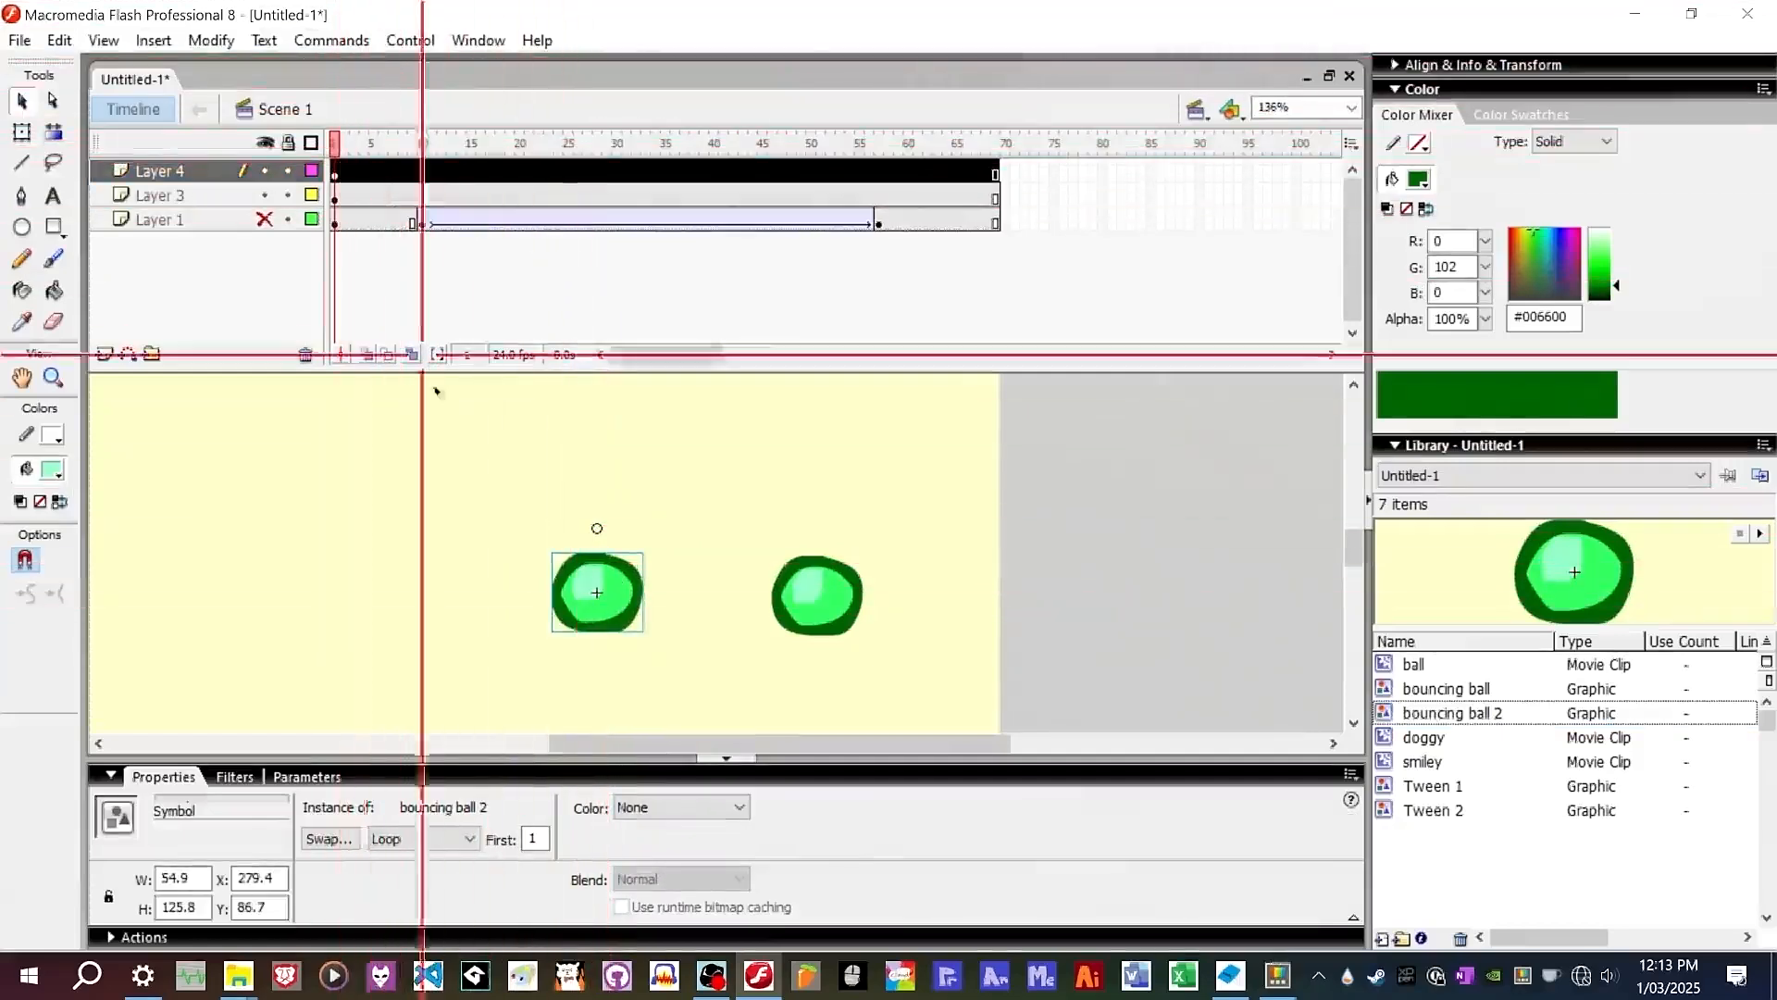
Edit bouncing ball 2 in place and copy the last keyframe's frames into frame 22.
{"action": "double_click", "coordinate": [597, 593]}
{"action": "left_click", "coordinate": [531, 170]}
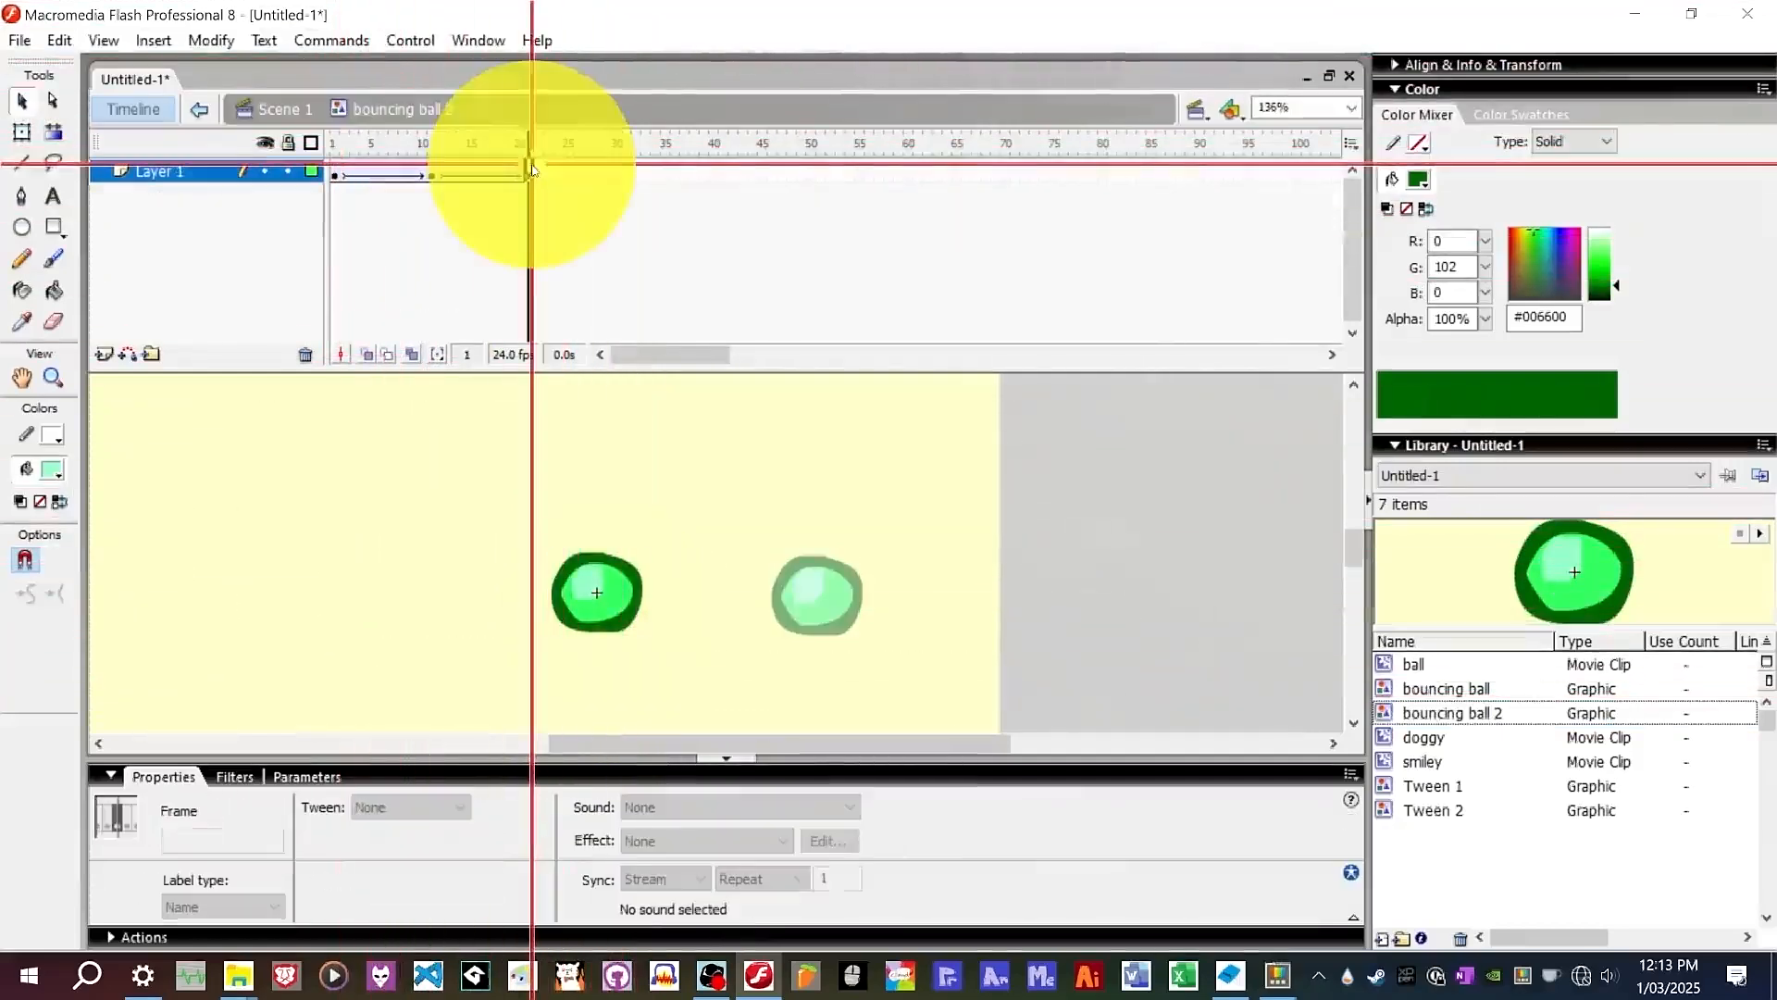
{"action": "left_click", "coordinate": [540, 167]}
{"action": "key", "text": "ctrl+v"}
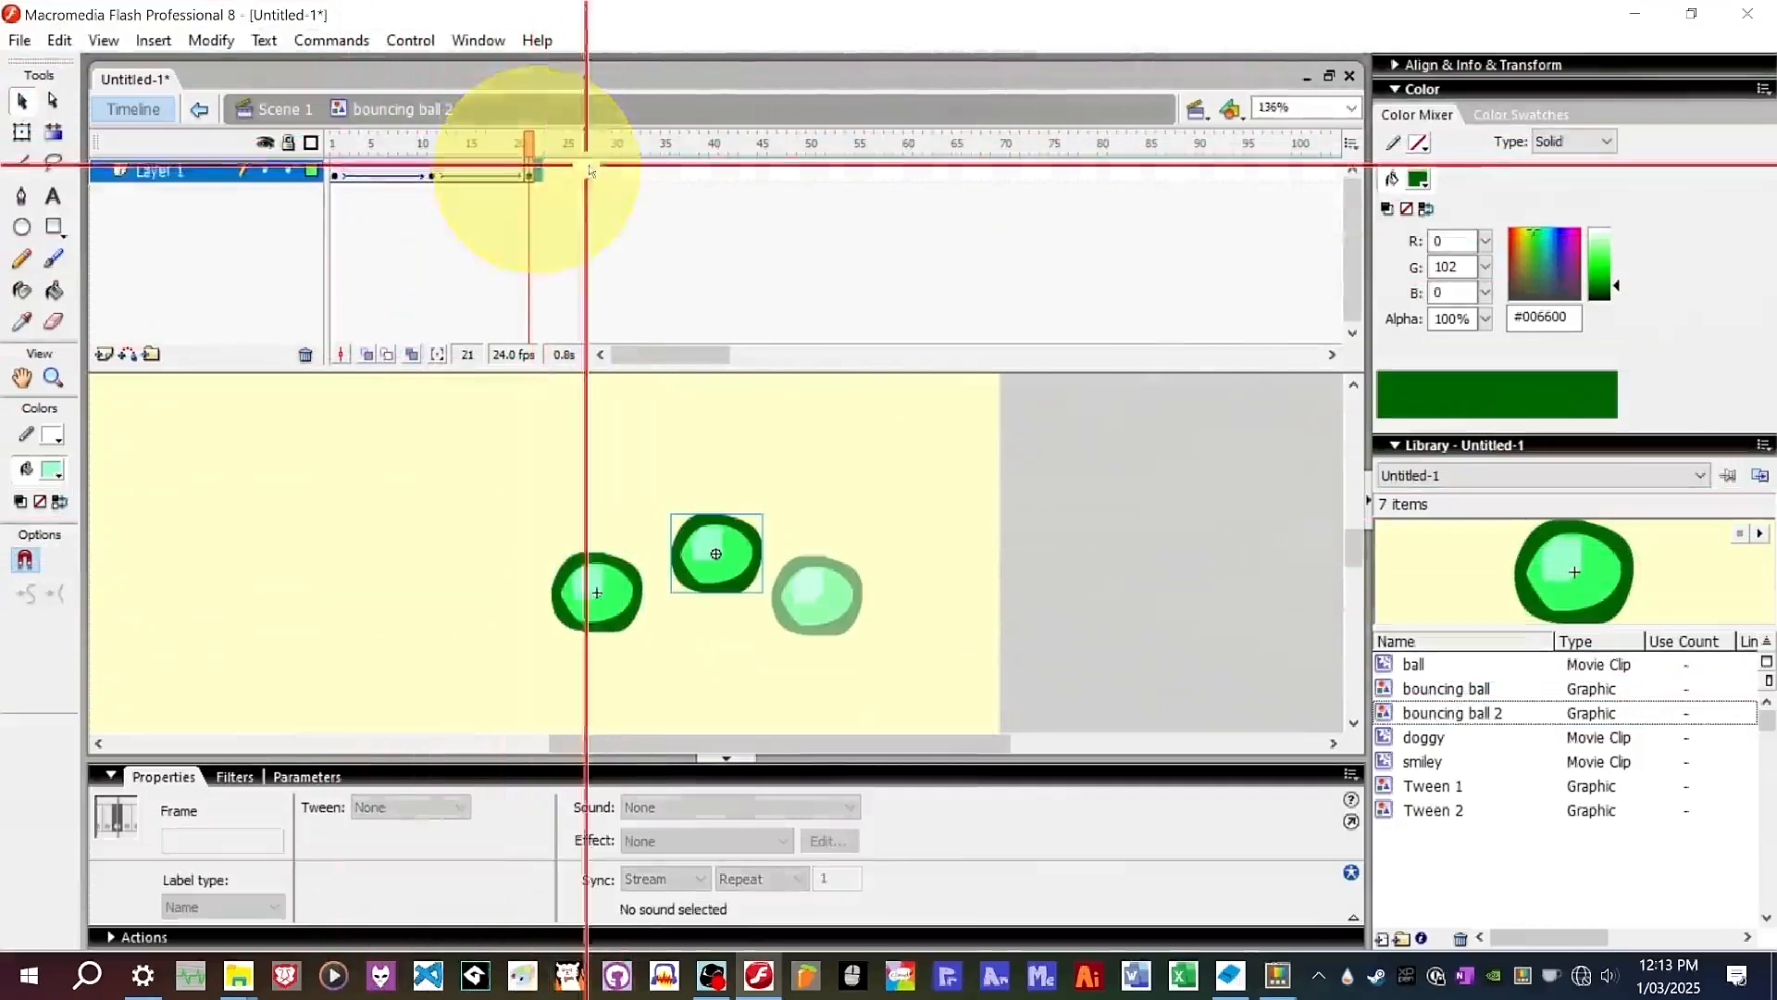
{"action": "key", "text": "ctrl+z"}
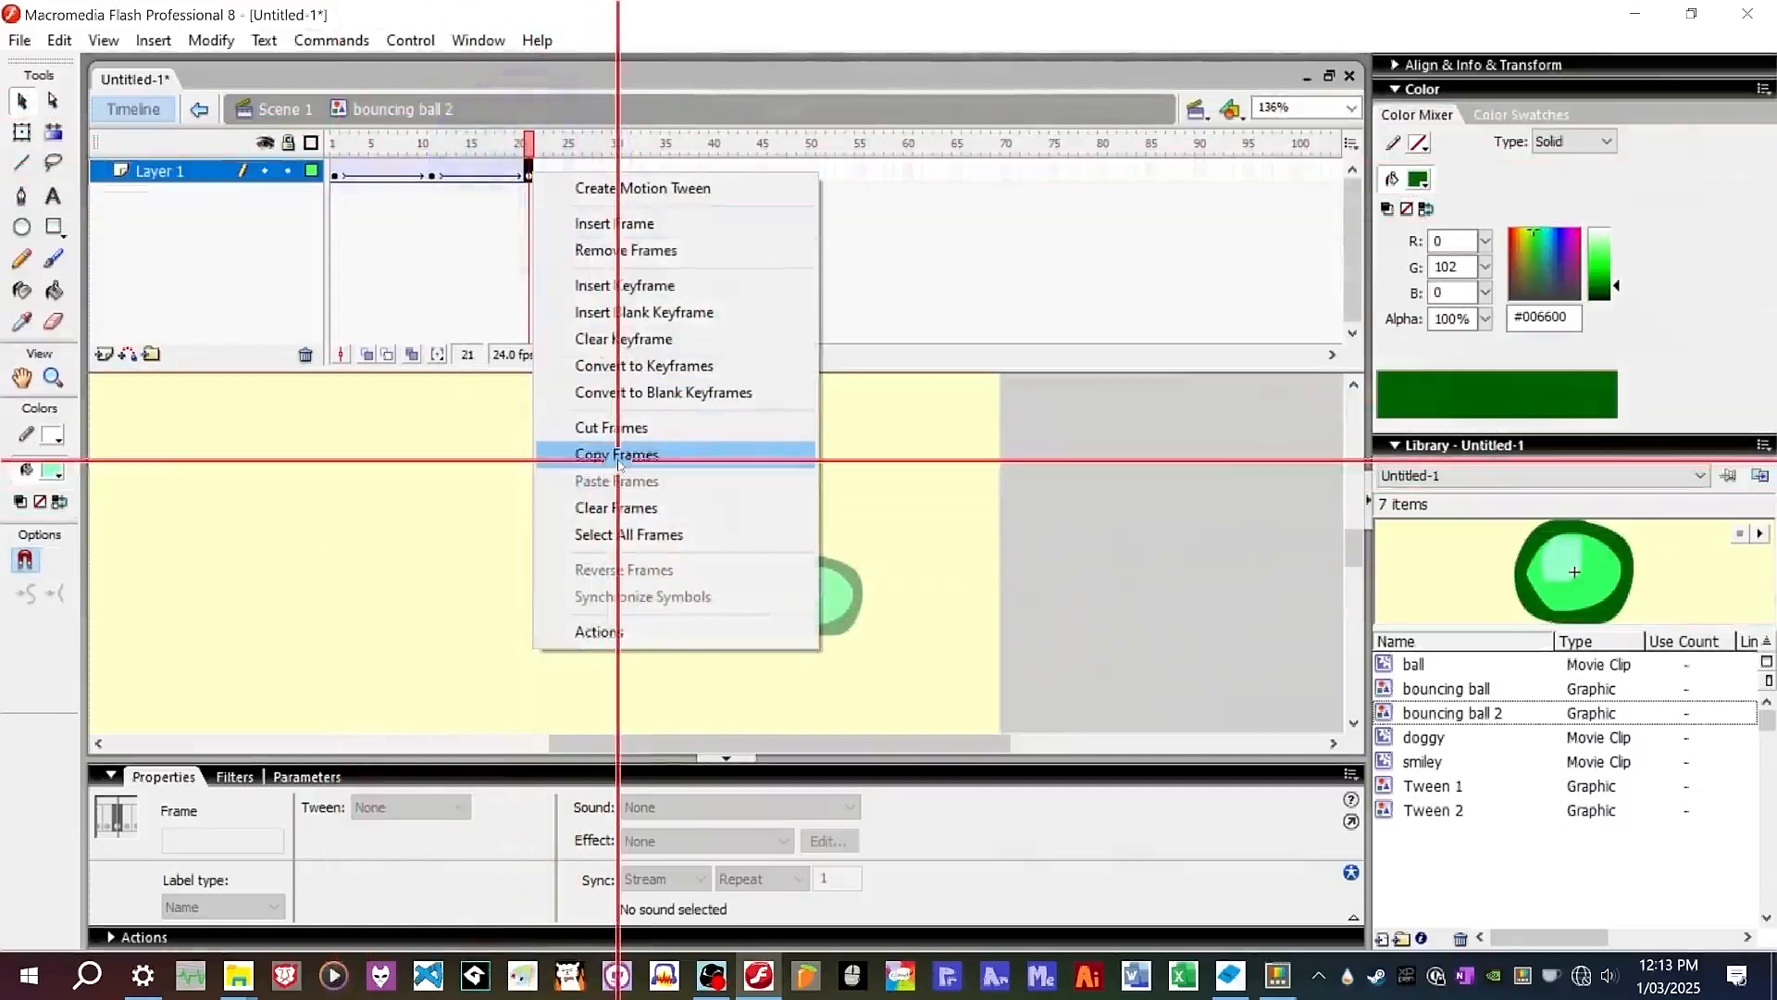
{"action": "left_click", "coordinate": [618, 456]}
{"action": "right_click", "coordinate": [535, 170]}
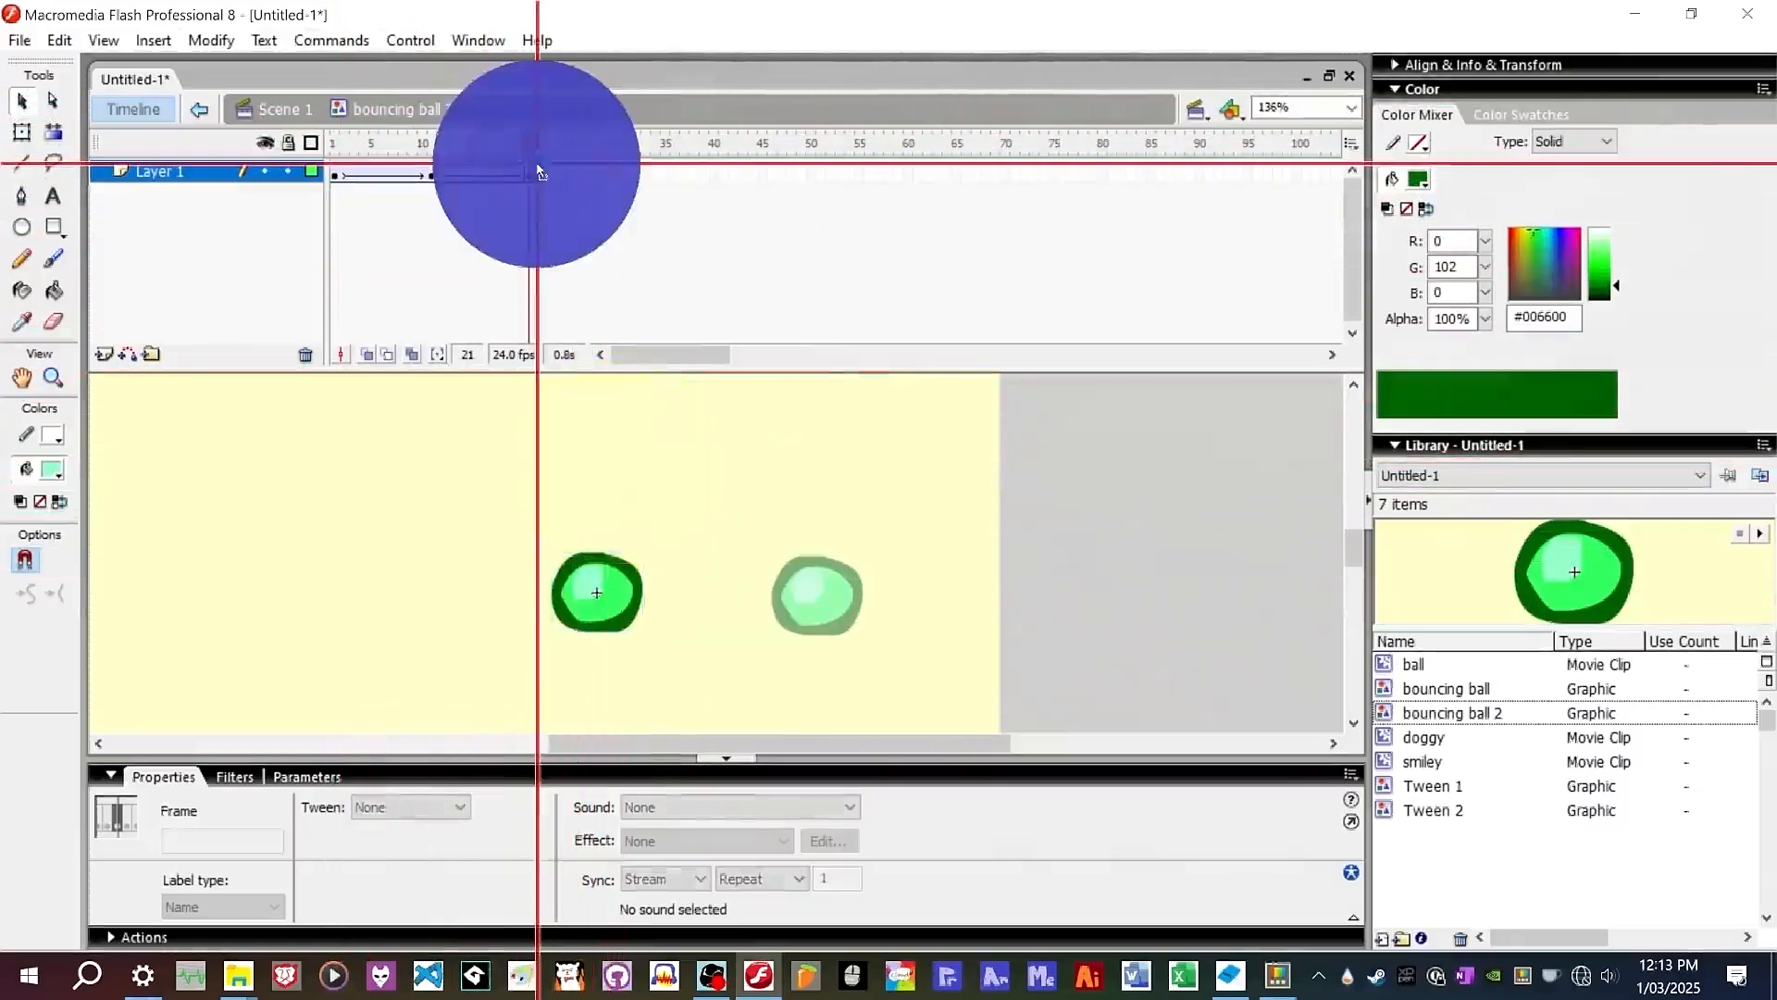
{"action": "left_click", "coordinate": [621, 473]}
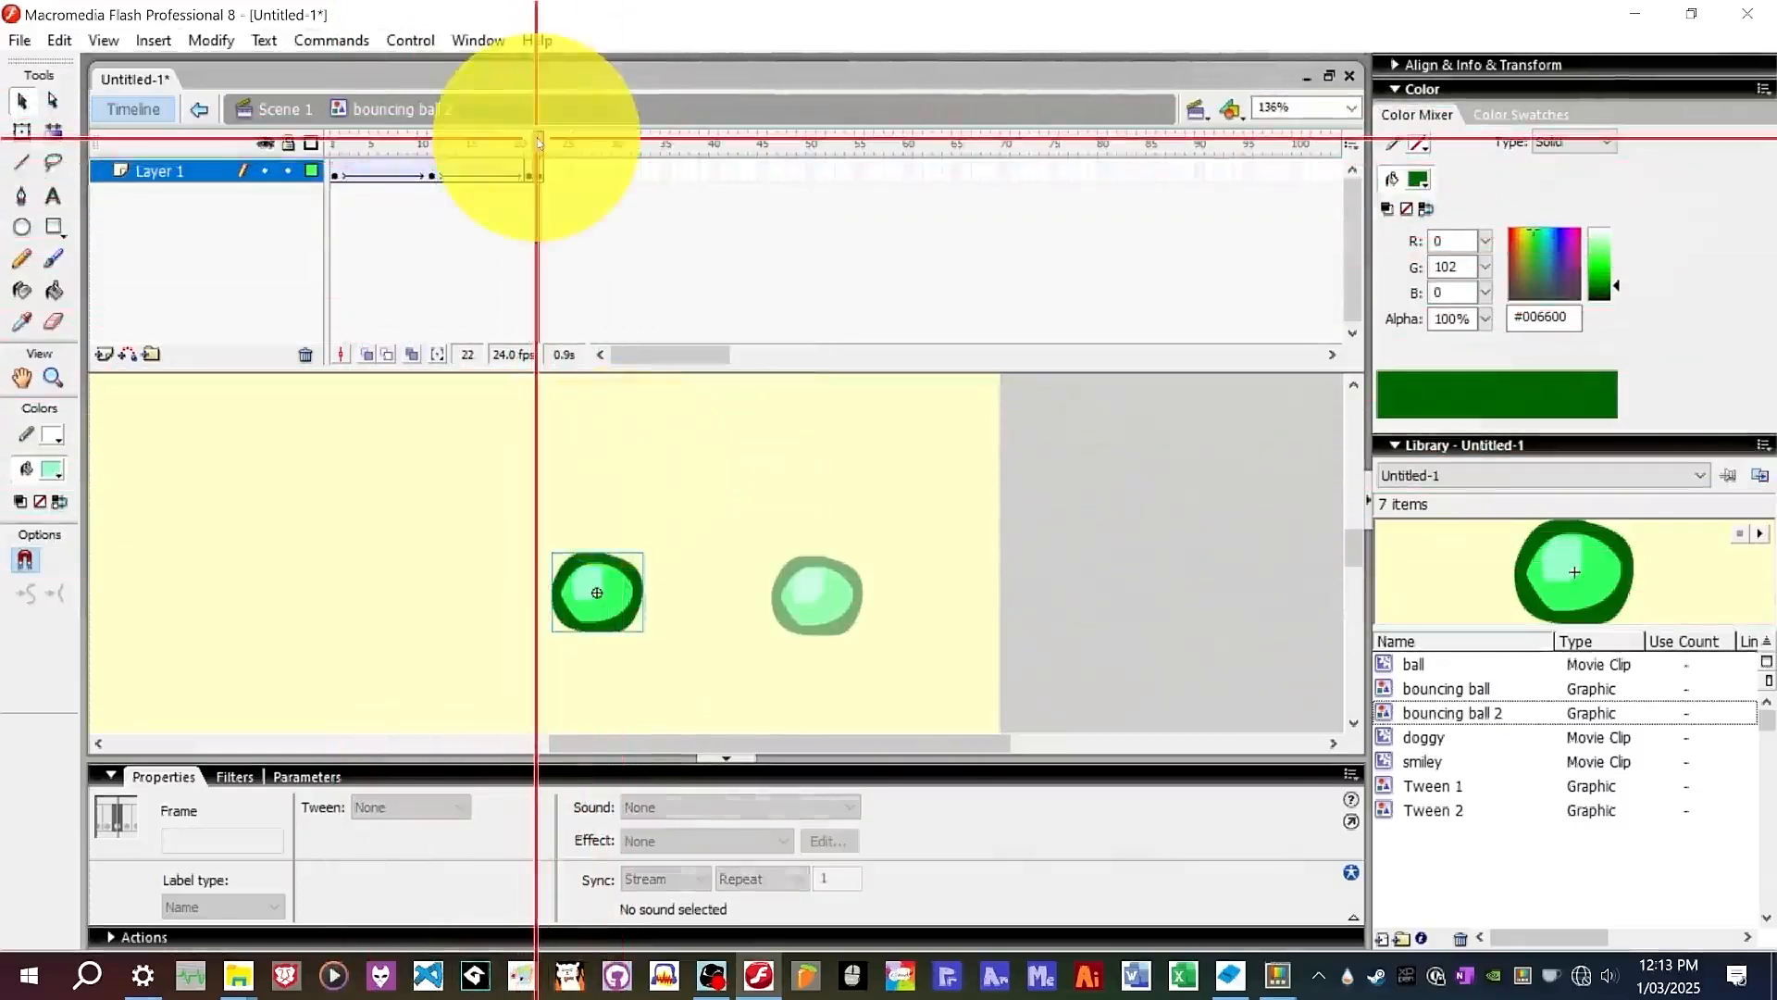
Select the Free Transform tool, zoom in on the frame-22 ball and turn on onion skinning.
{"action": "left_click", "coordinate": [22, 133]}
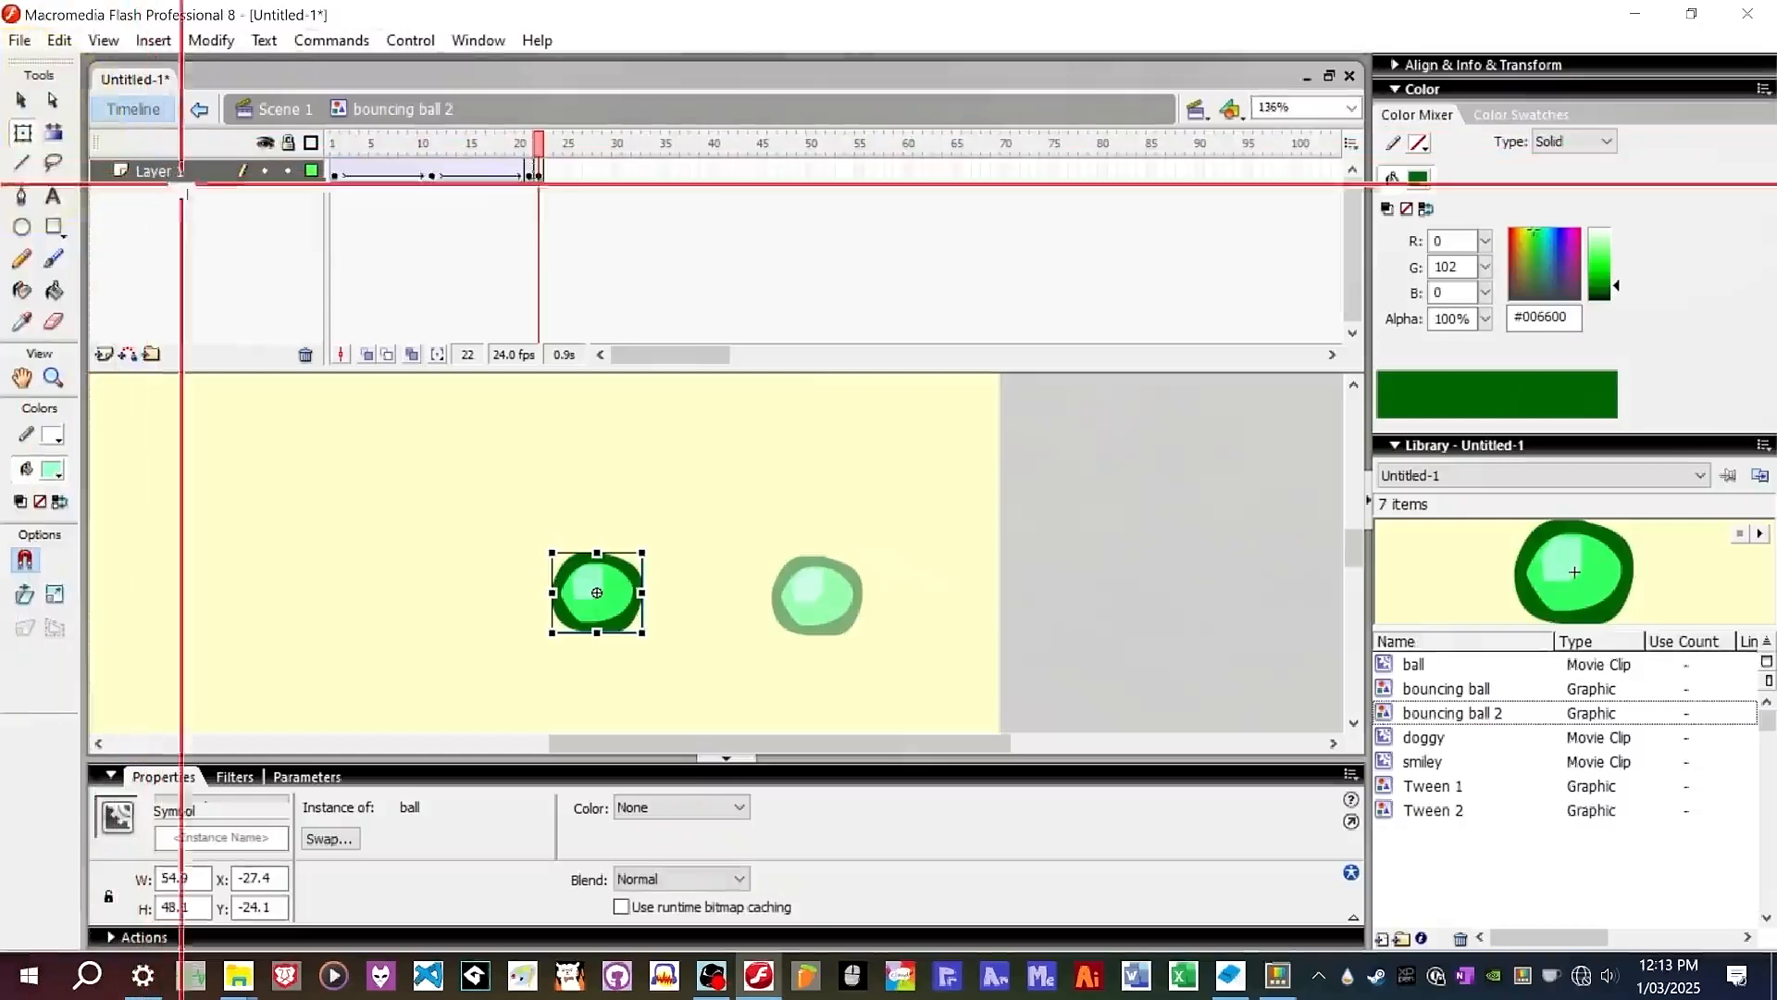
{"action": "scroll", "coordinate": [602, 610], "scroll_direction": "up", "scroll_amount": 7}
{"action": "scroll", "coordinate": [1277, 534], "scroll_direction": "down", "scroll_amount": 1}
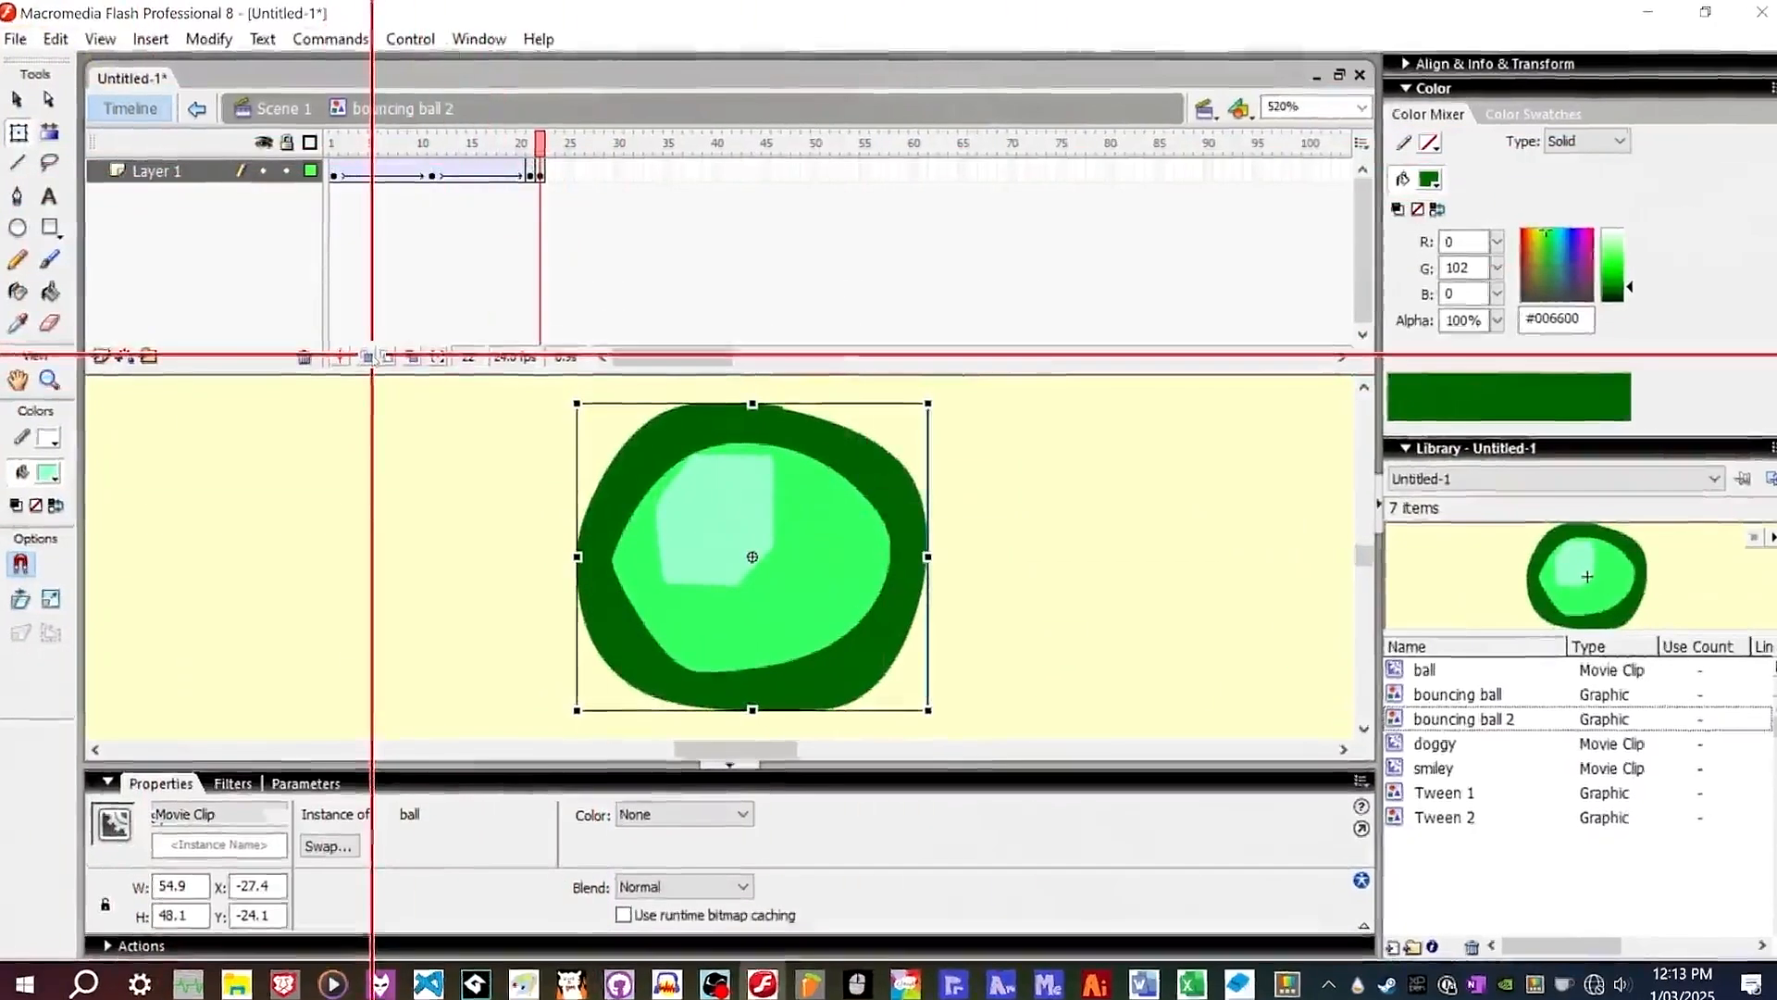
{"action": "left_click", "coordinate": [367, 363]}
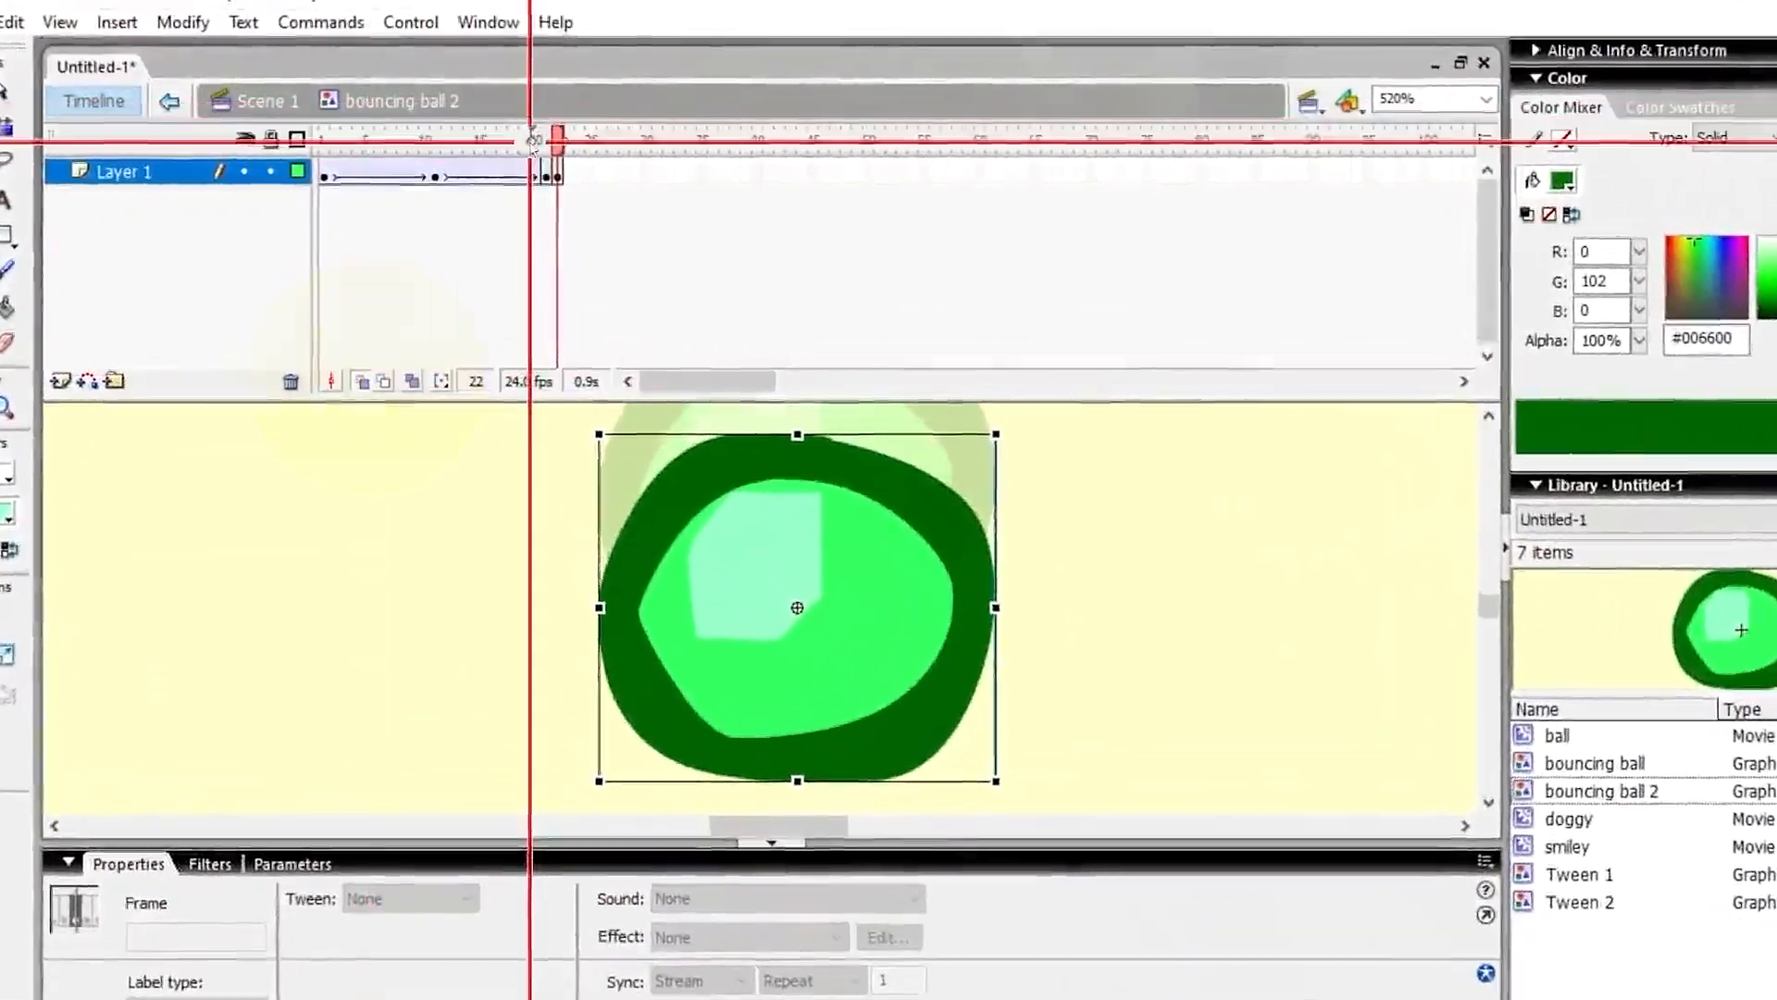
Try moving, resizing and rotating the frame-22 ball, undoing each attempt.
{"action": "left_click", "coordinate": [535, 145]}
{"action": "left_click_drag", "start_coordinate": [804, 442], "coordinate": [810, 585]}
{"action": "key", "text": "ctrl+z"}
{"action": "left_click_drag", "start_coordinate": [937, 565], "coordinate": [1248, 622]}
{"action": "left_click_drag", "start_coordinate": [590, 134], "coordinate": [590, 174]}
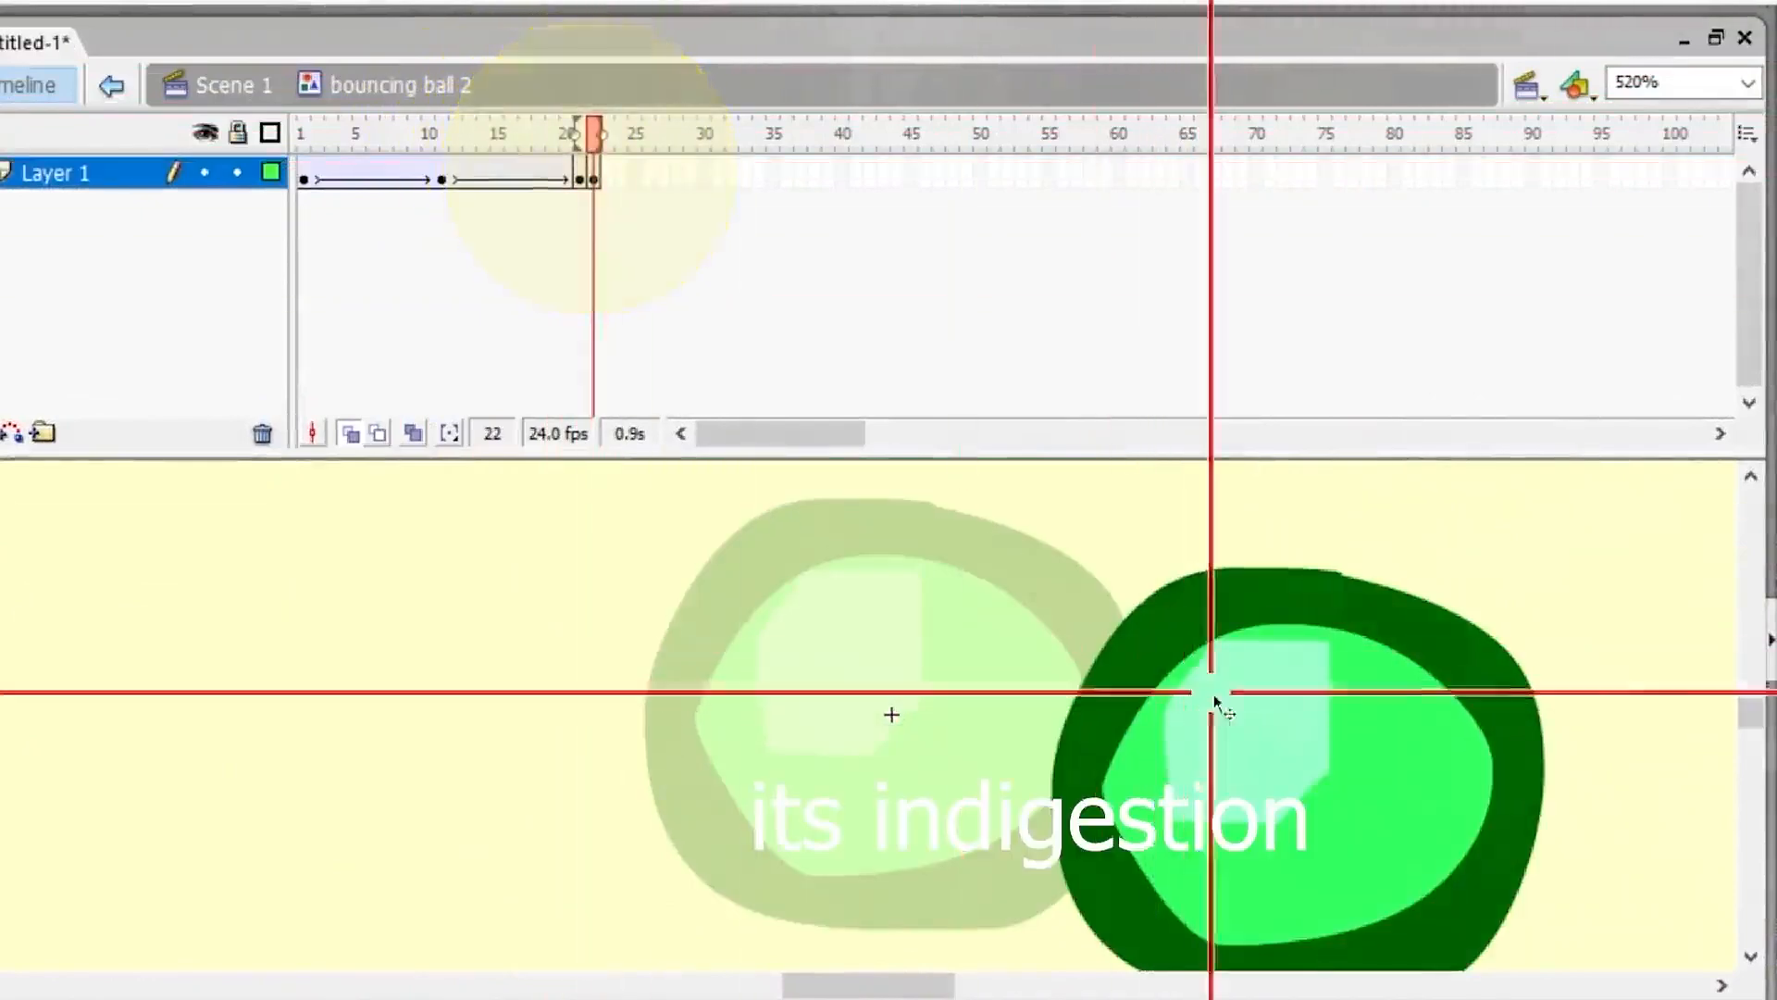
{"action": "left_click_drag", "start_coordinate": [1210, 706], "coordinate": [822, 668]}
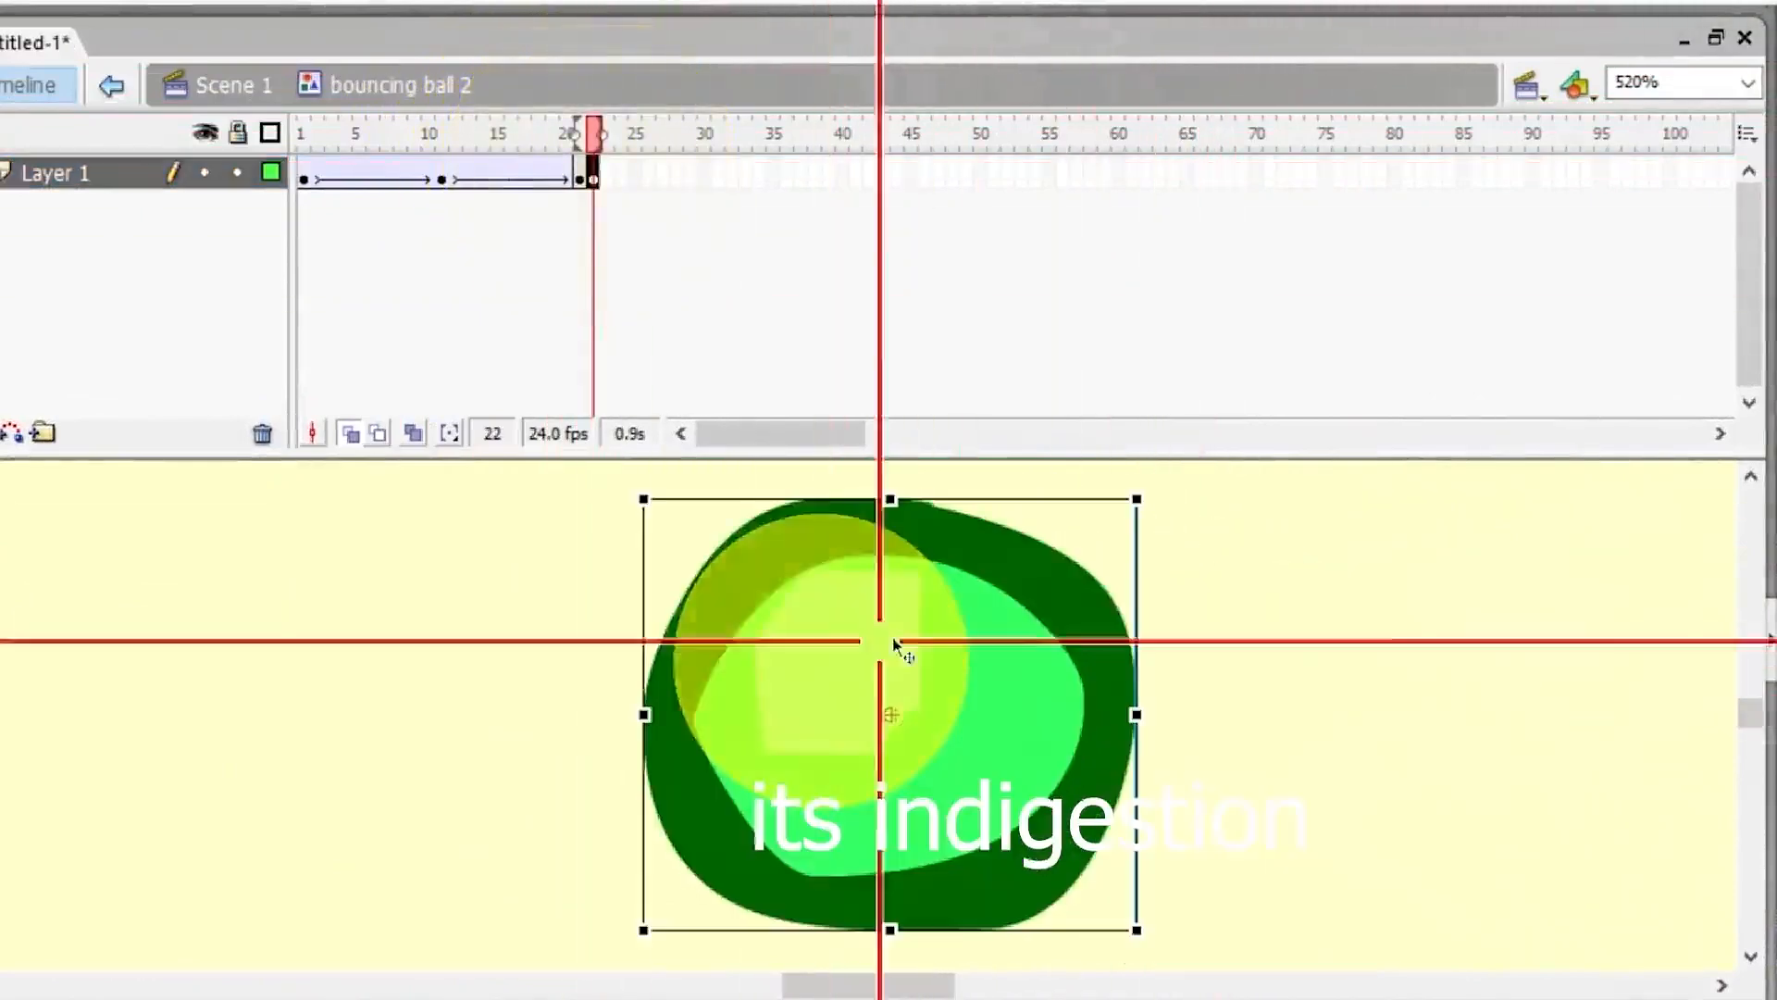
{"action": "key", "text": "ctrl+z"}
{"action": "key", "text": "ctrl+z"}
{"action": "key", "text": "ctrl+z"}
{"action": "key", "text": "ctrl+z"}
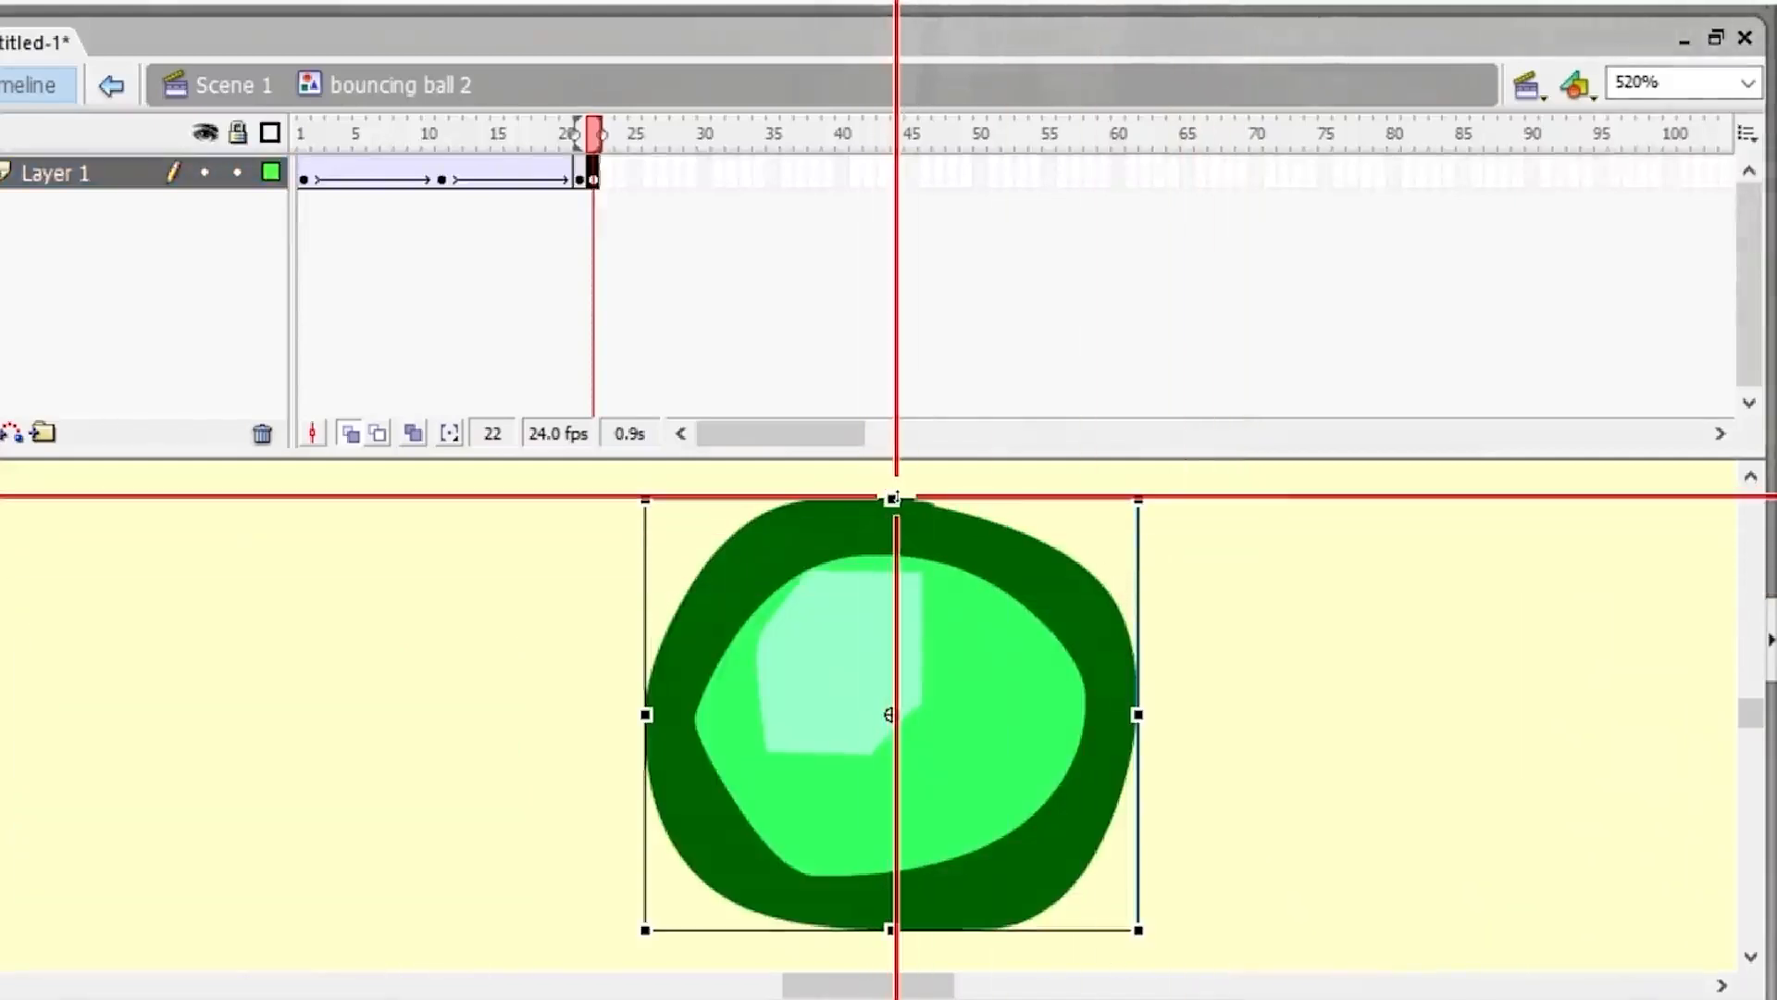
{"action": "left_click_drag", "start_coordinate": [896, 497], "coordinate": [896, 515]}
{"action": "key", "text": "ctrl+z"}
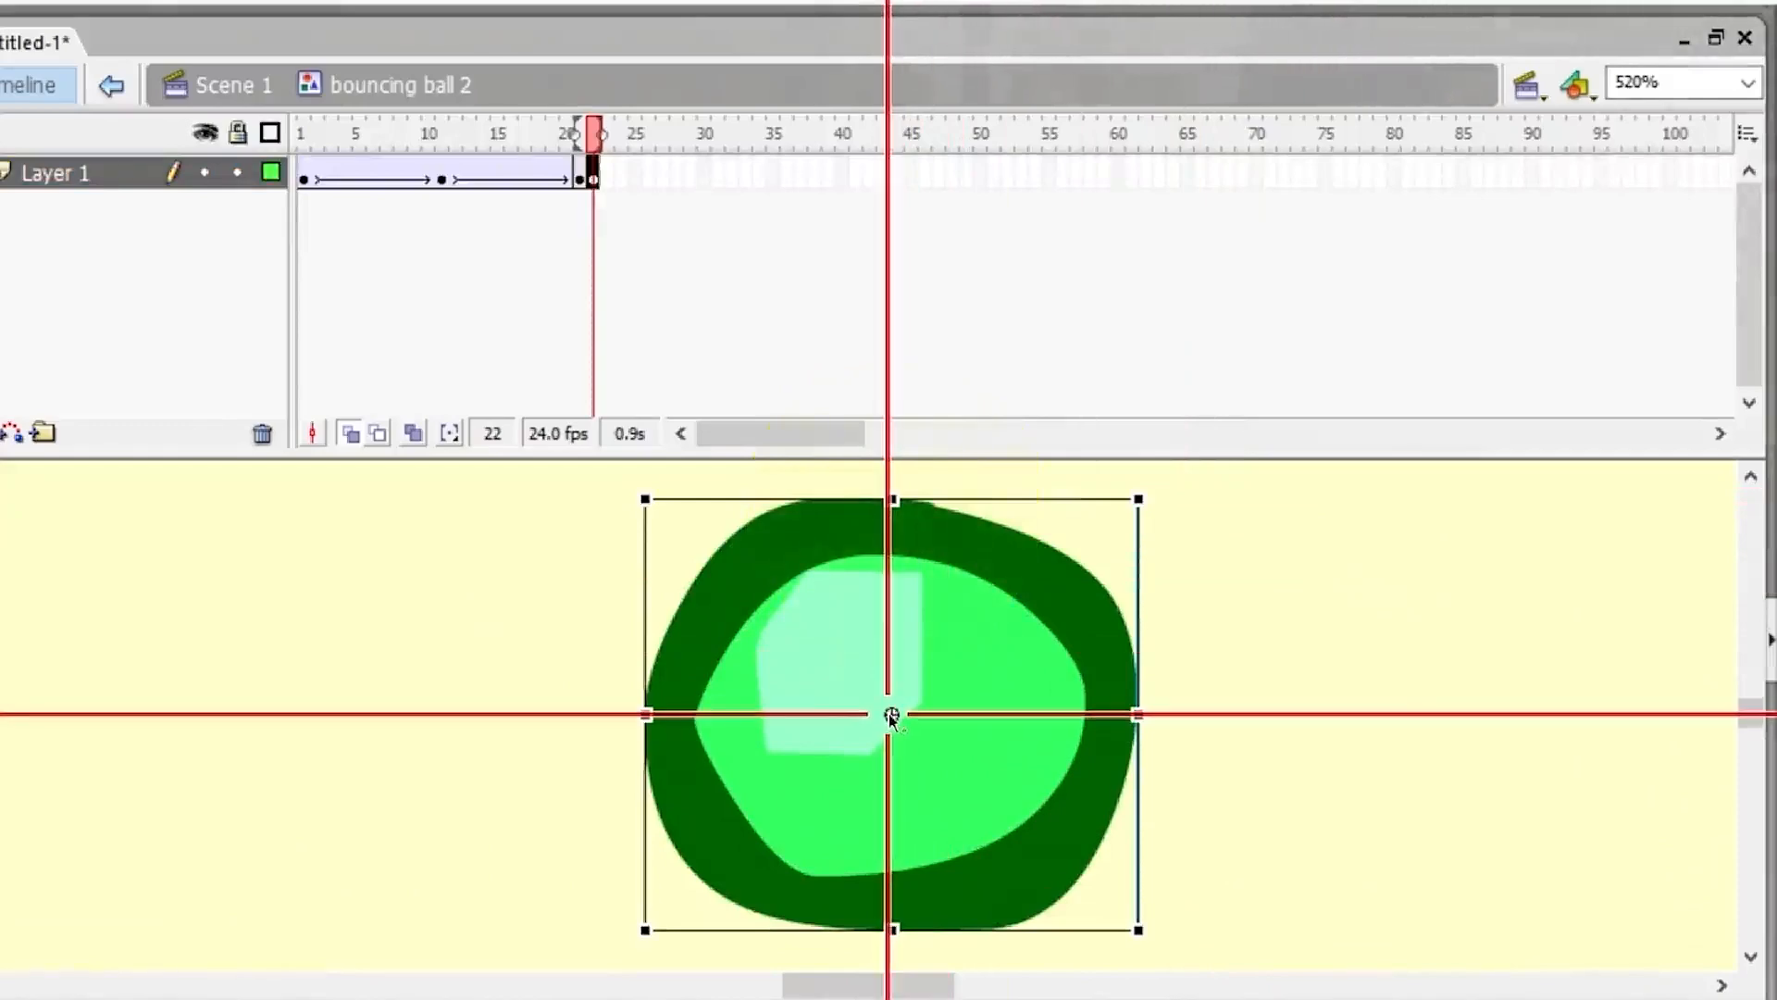
{"action": "left_click_drag", "start_coordinate": [1164, 490], "coordinate": [1230, 555]}
{"action": "key", "text": "ctrl+z"}
{"action": "left_click_drag", "start_coordinate": [1138, 714], "coordinate": [1083, 690]}
{"action": "key", "text": "ctrl+z"}
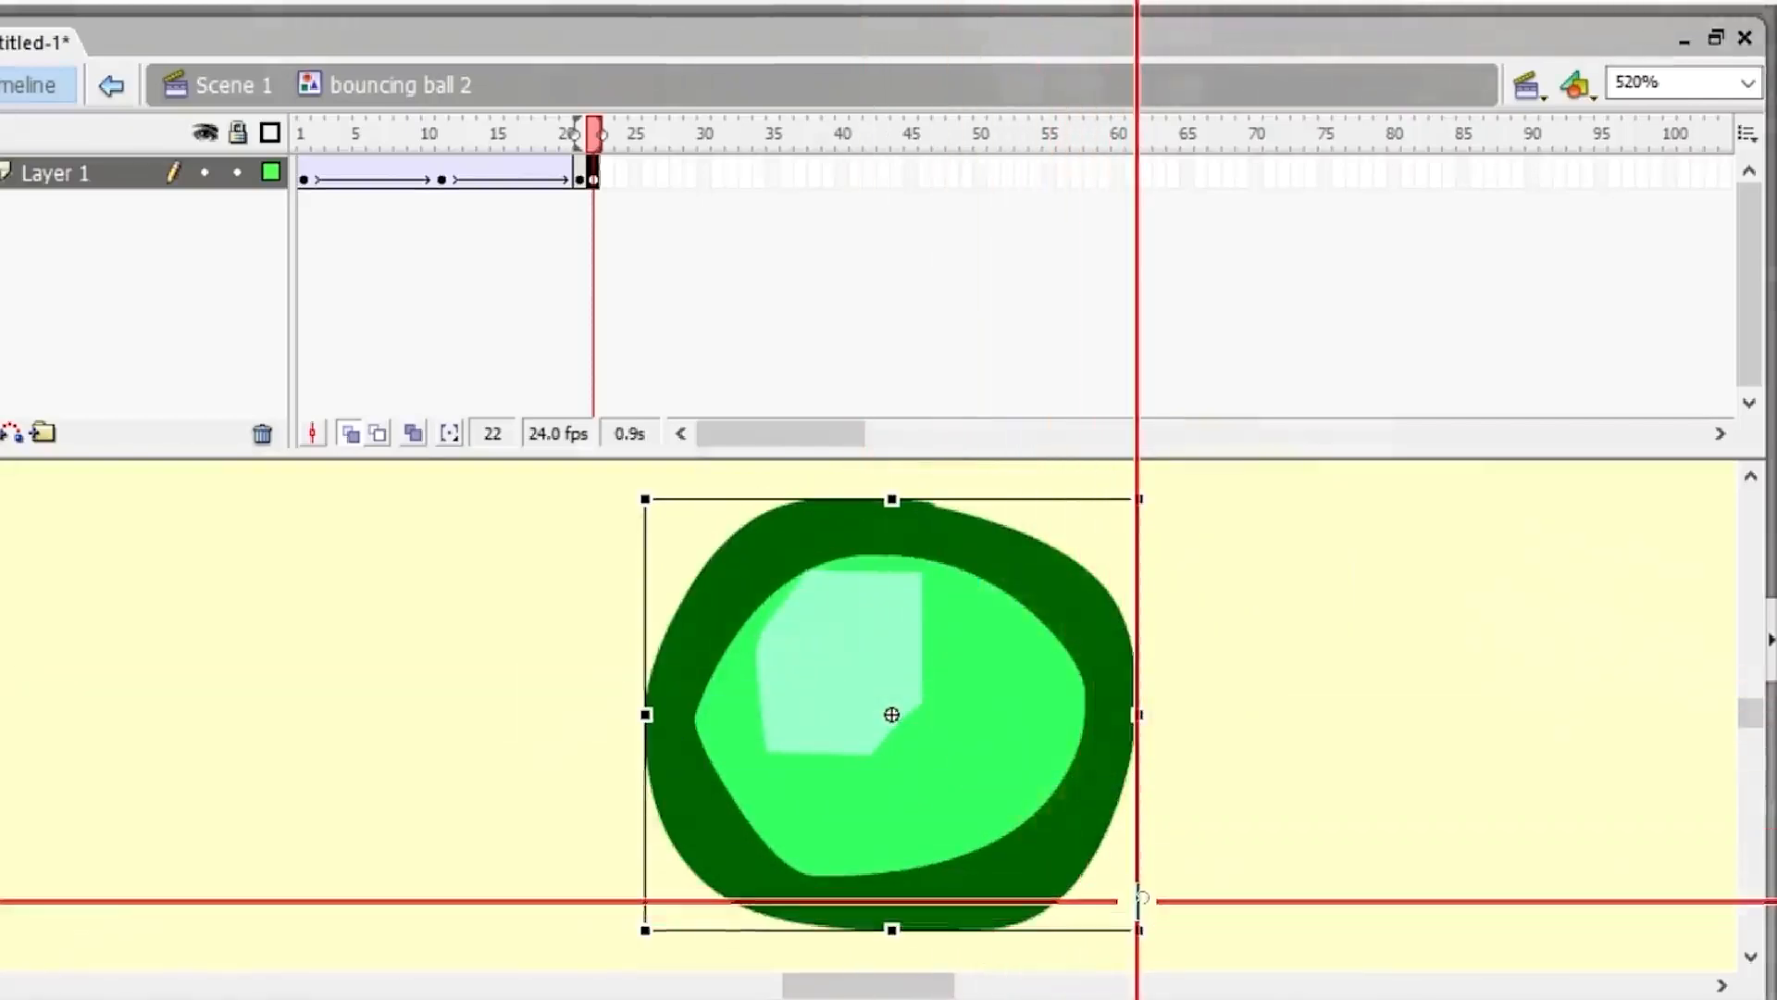
{"action": "left_click", "coordinate": [1134, 897]}
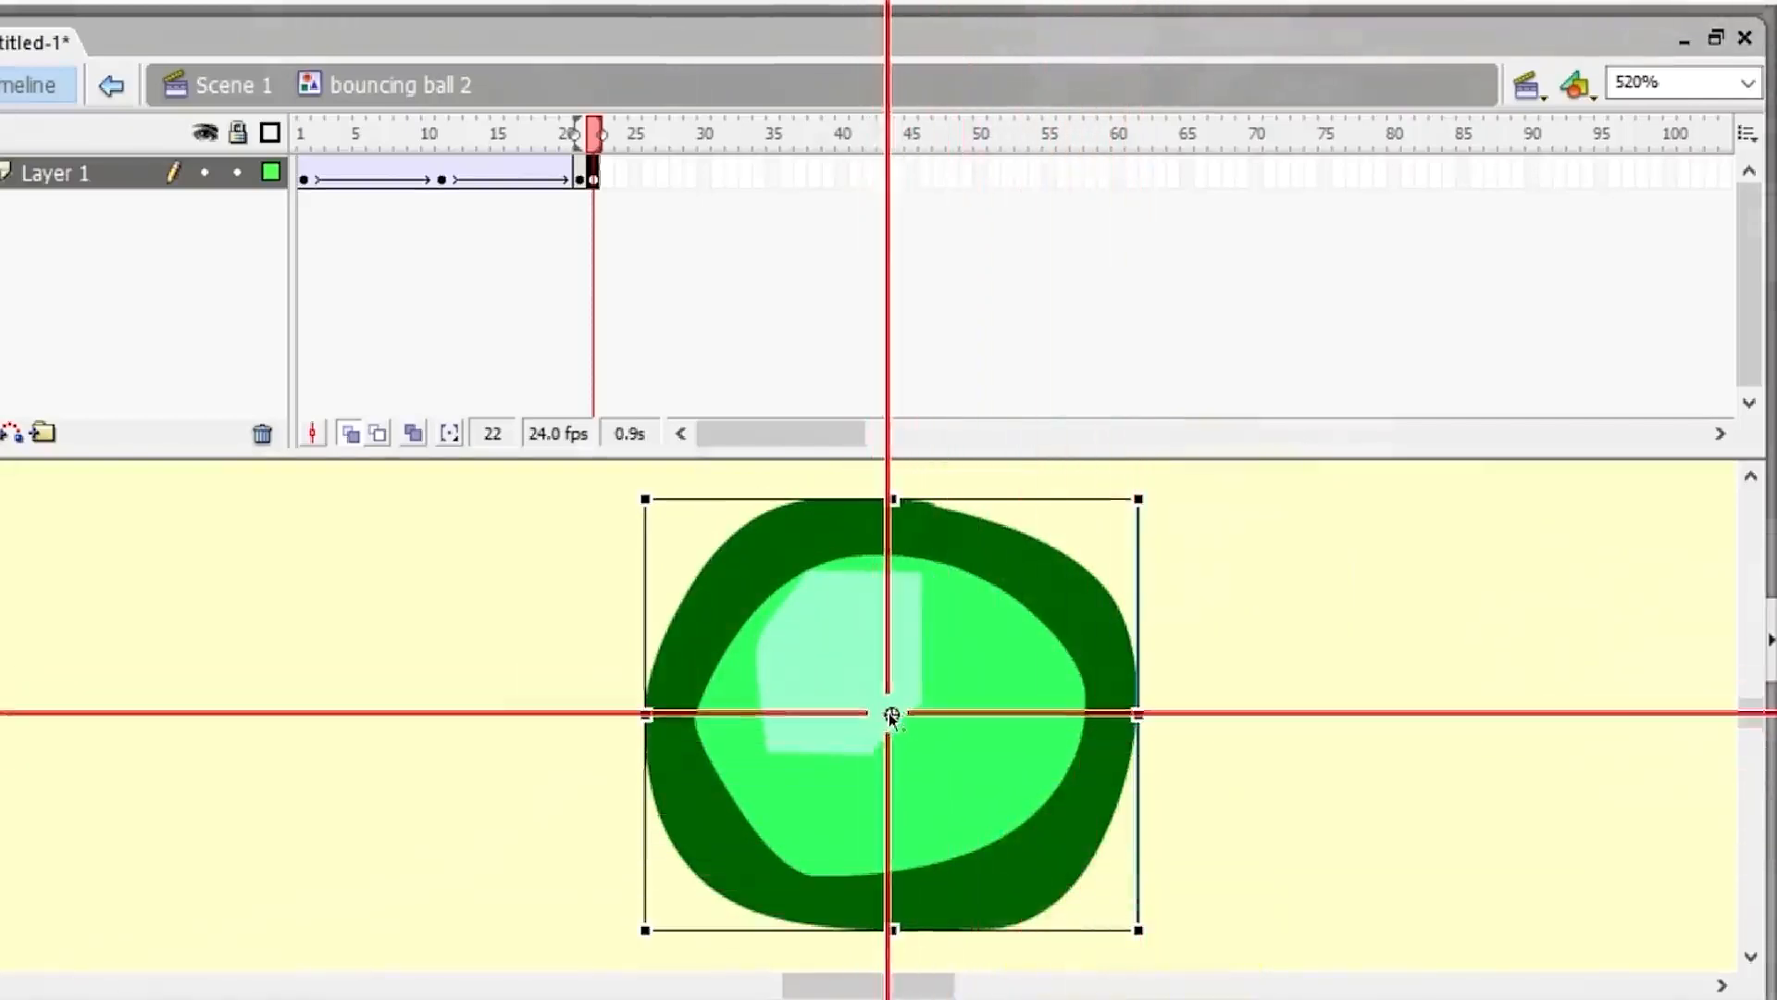
{"action": "left_click_drag", "start_coordinate": [890, 715], "coordinate": [837, 633]}
{"action": "left_click_drag", "start_coordinate": [838, 622], "coordinate": [1090, 528]}
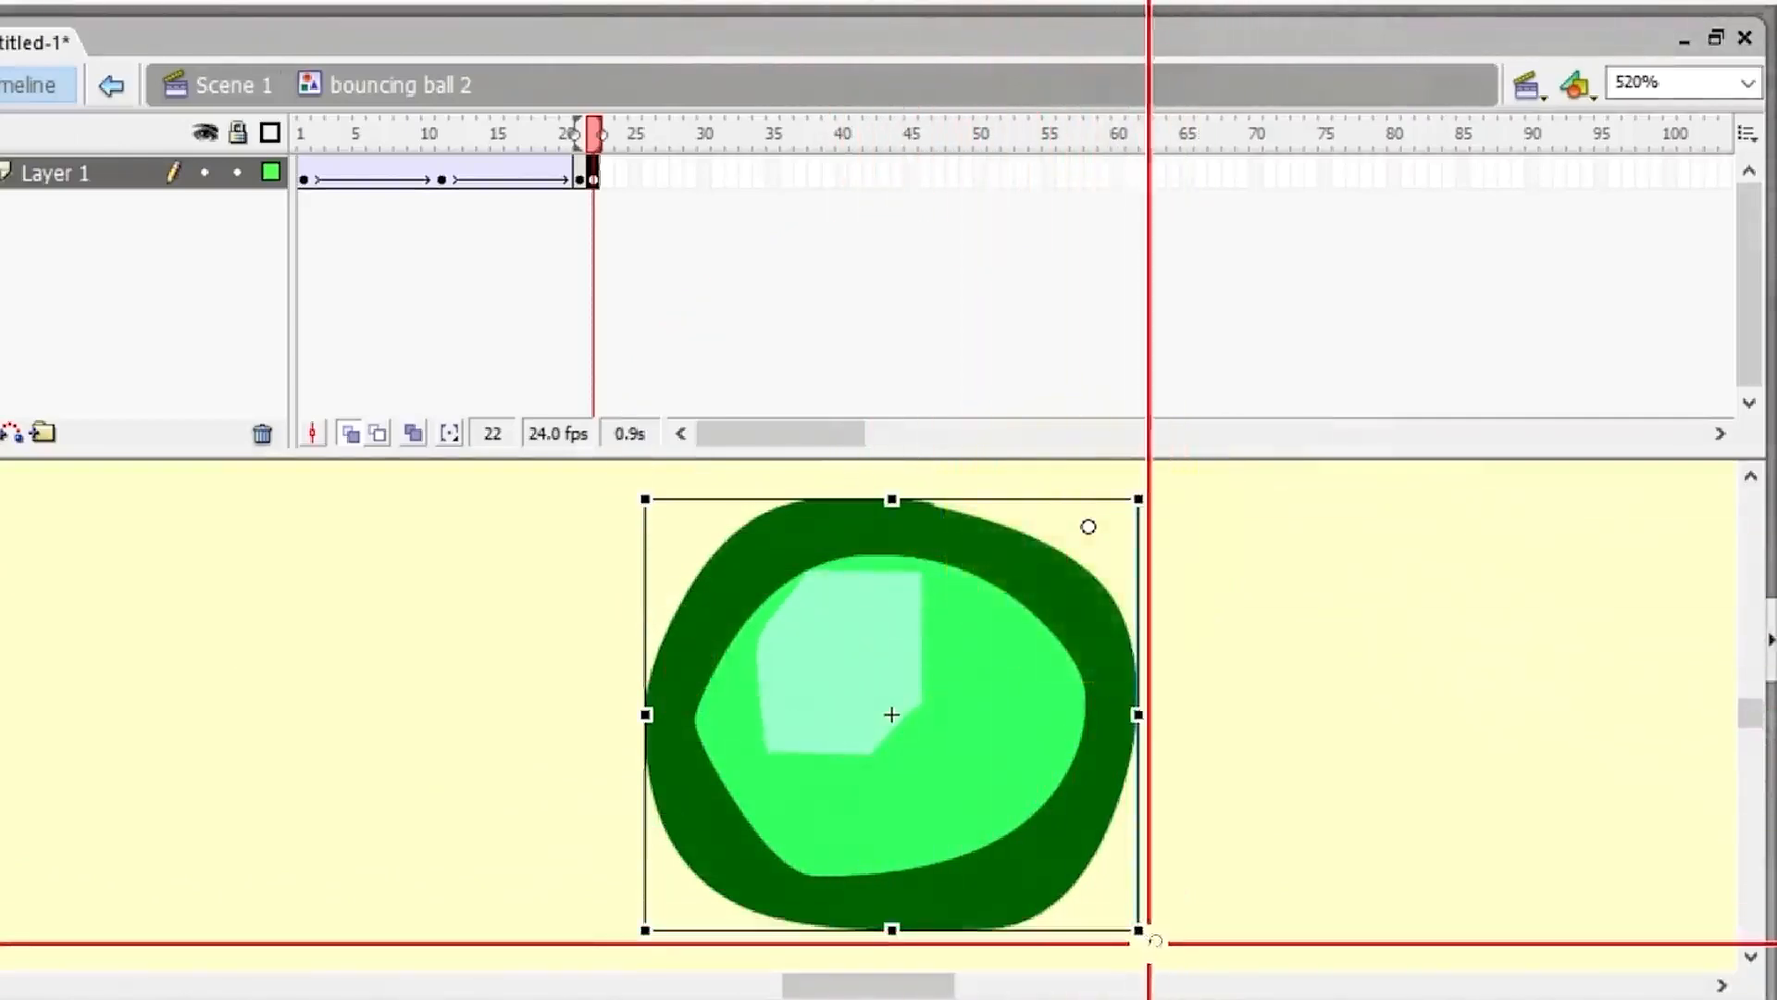
{"action": "left_click_drag", "start_coordinate": [1155, 941], "coordinate": [1178, 731]}
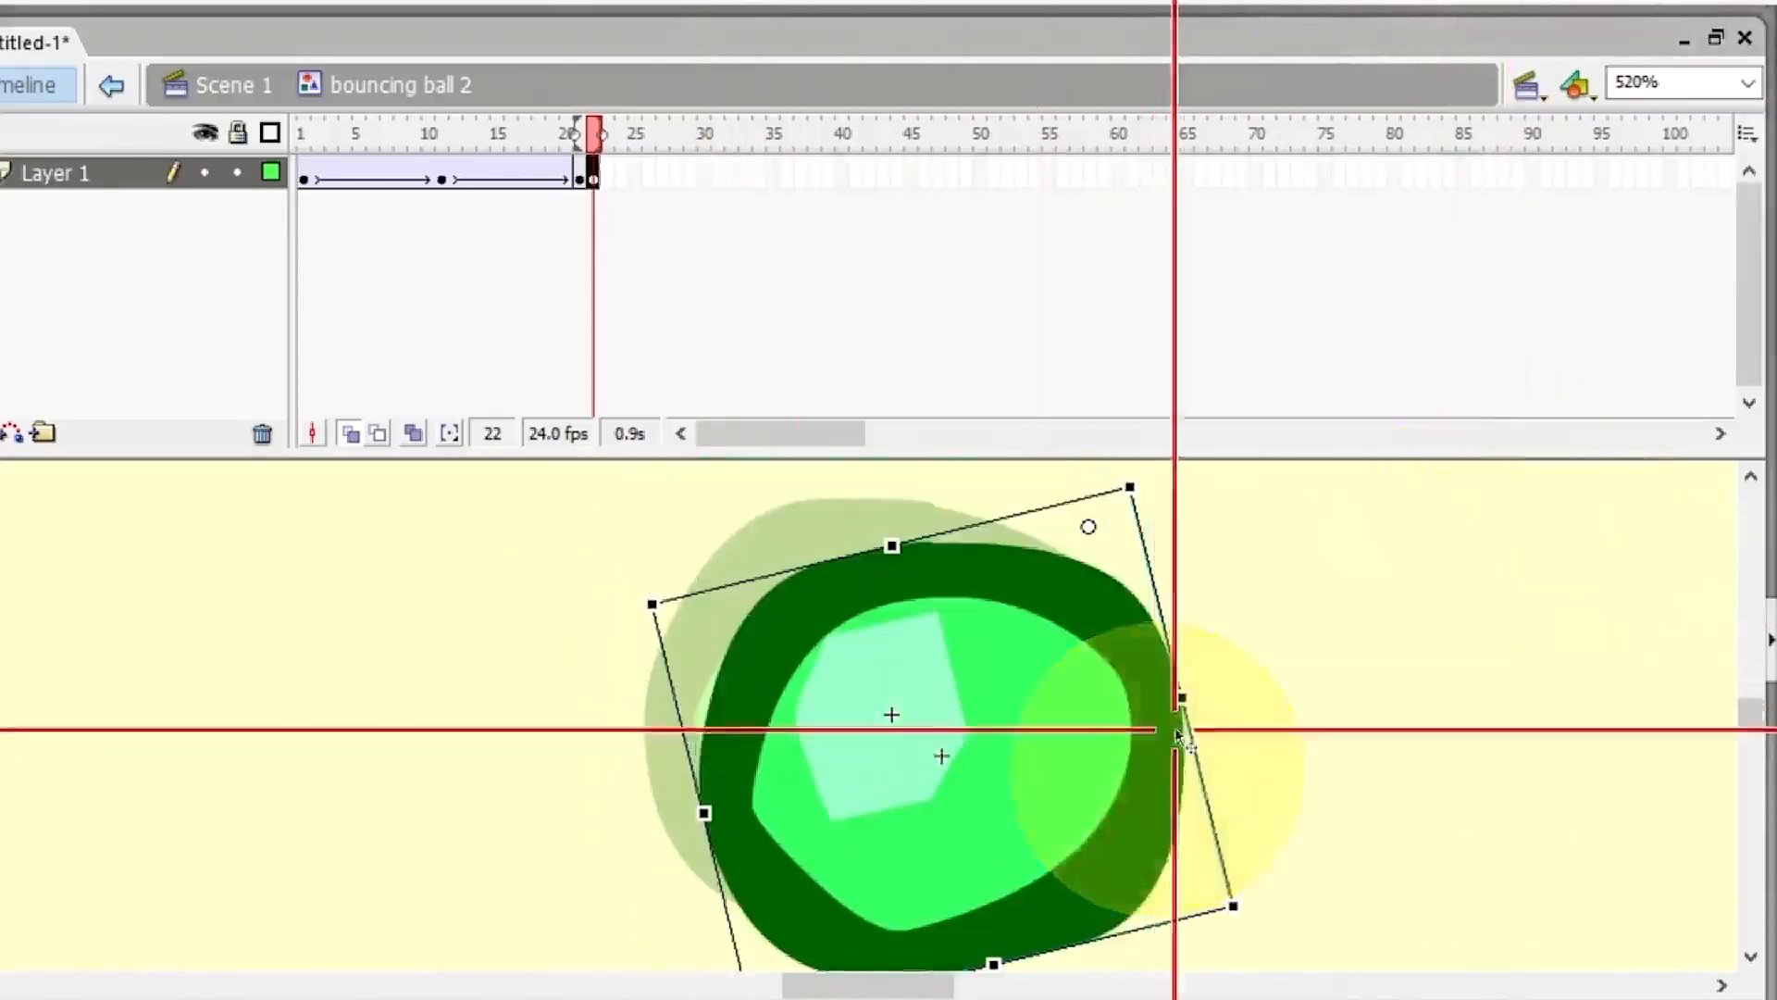
{"action": "key", "text": "ctrl+z"}
{"action": "key", "text": "ctrl+z"}
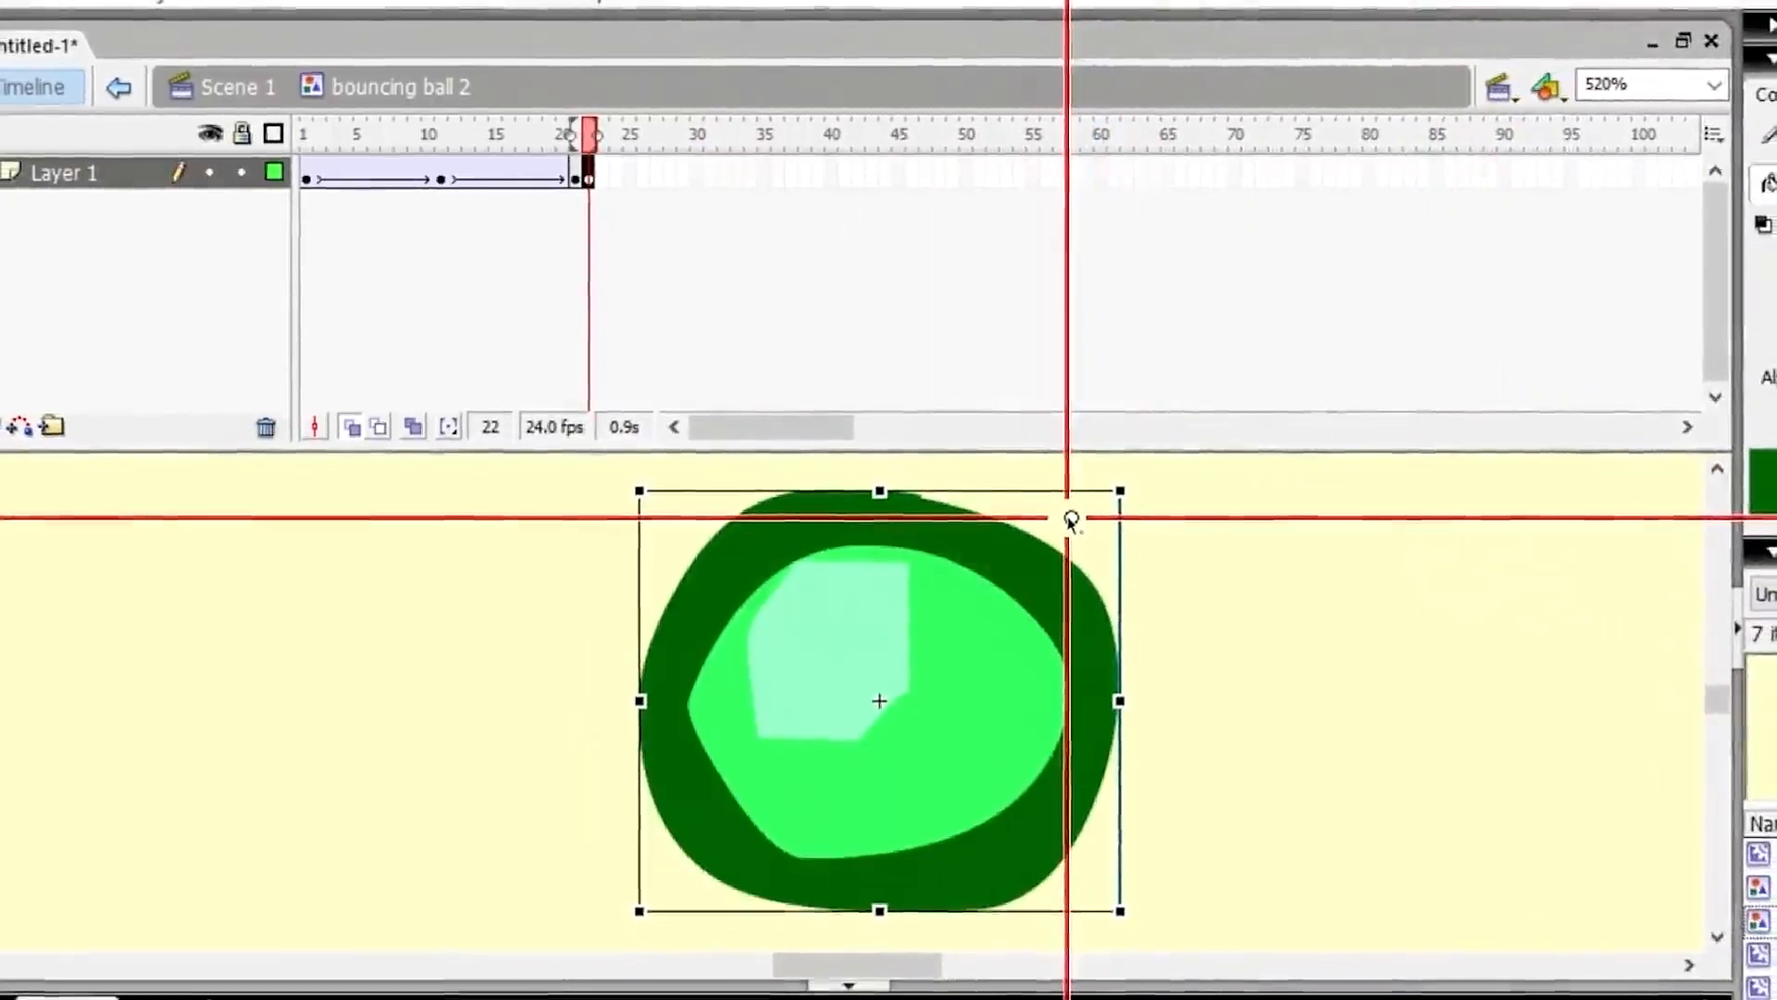
Squash the frame-22 ball to about 70 wide by 35 high, then turn off onion skinning and return to Scene 1.
{"action": "left_click_drag", "start_coordinate": [1071, 521], "coordinate": [879, 911]}
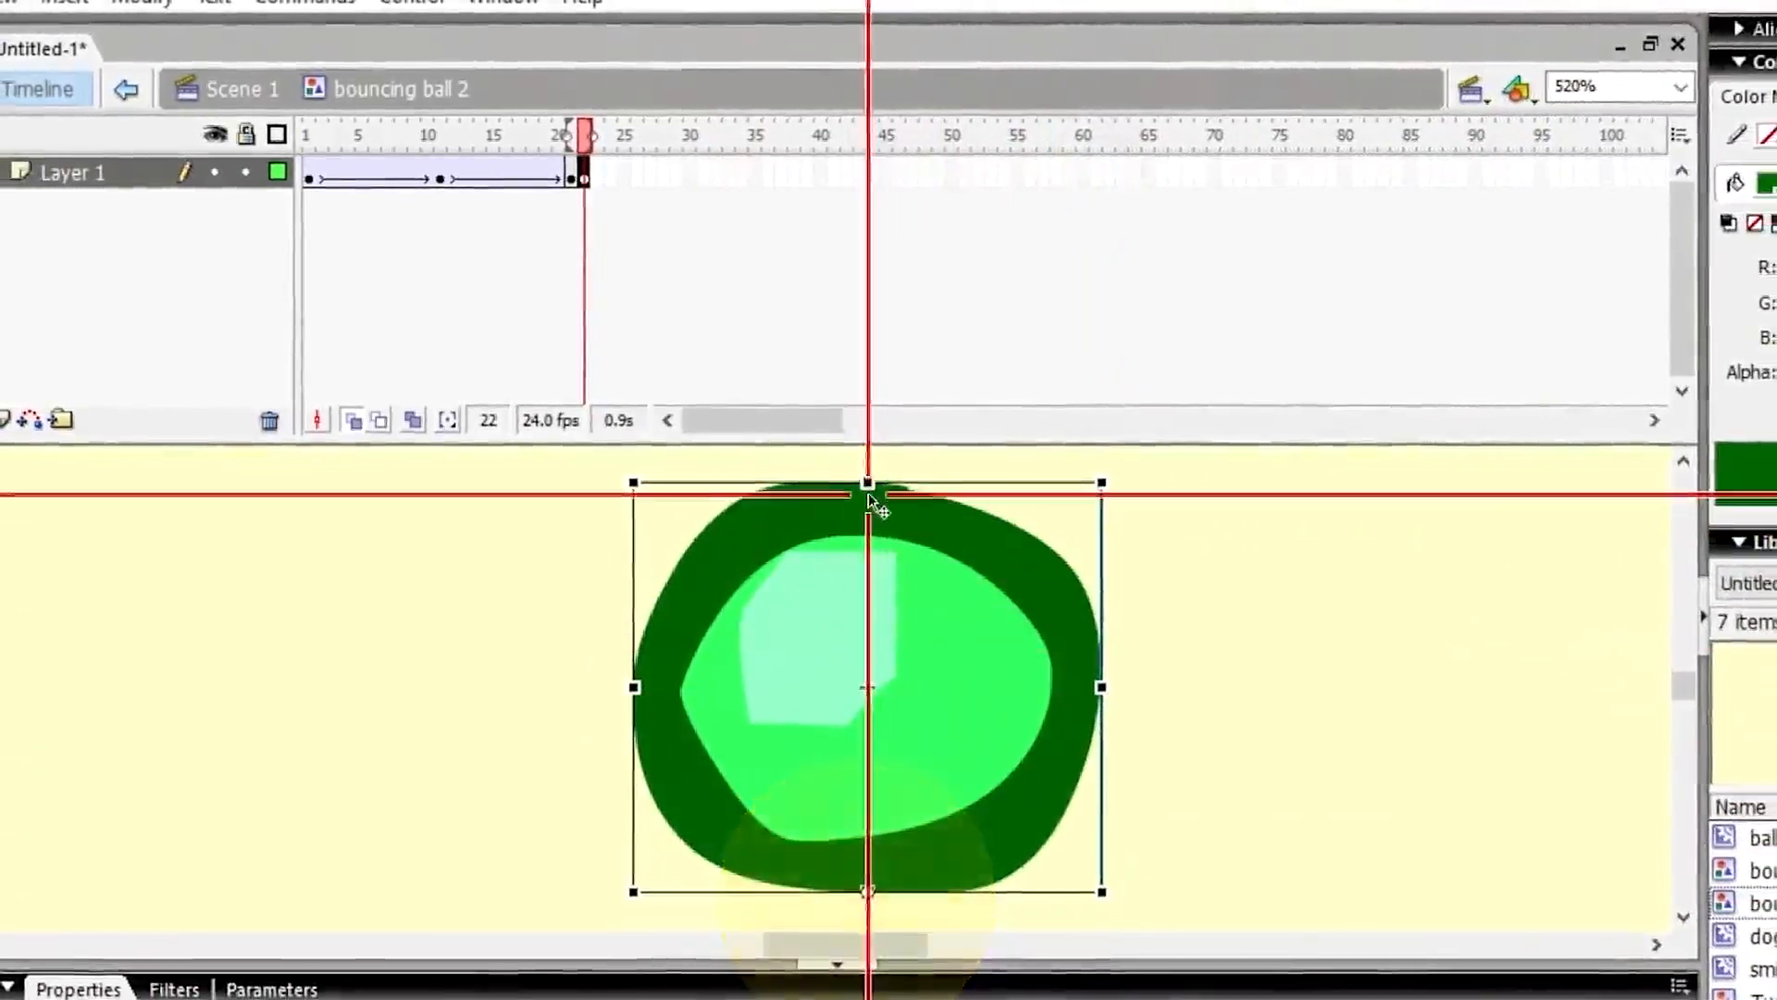
{"action": "left_click_drag", "start_coordinate": [867, 482], "coordinate": [863, 619]}
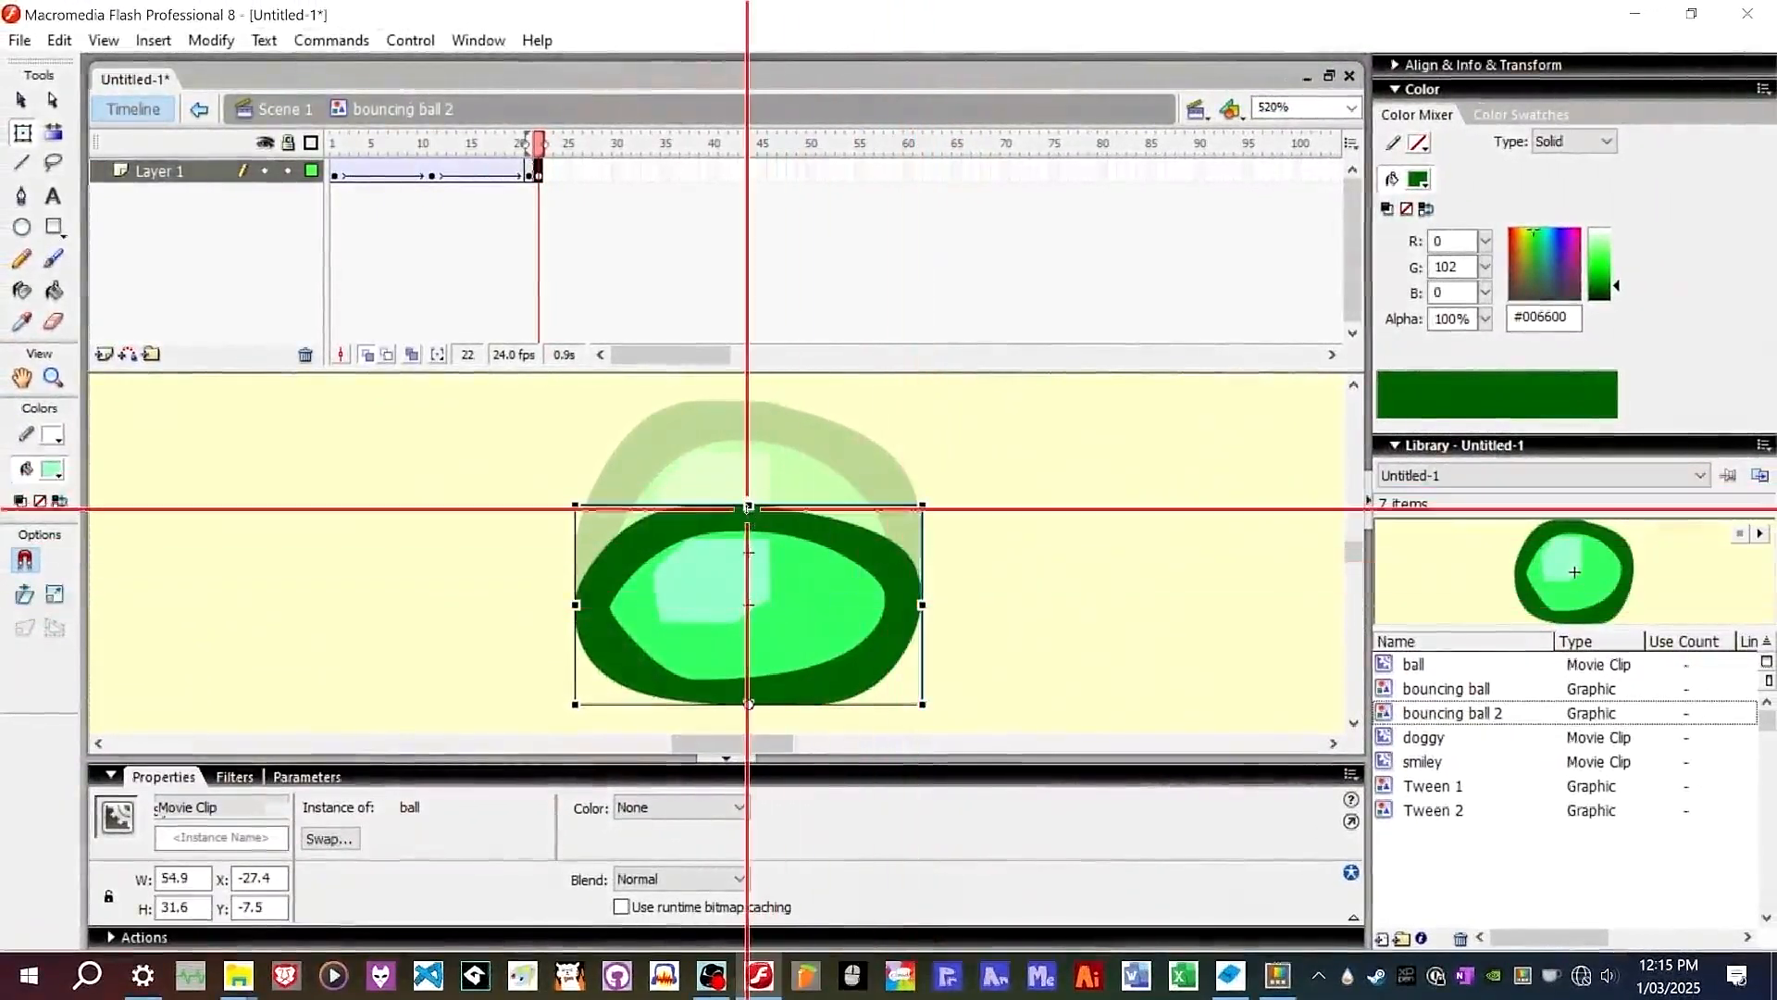
{"action": "left_click_drag", "start_coordinate": [922, 595], "coordinate": [970, 589]}
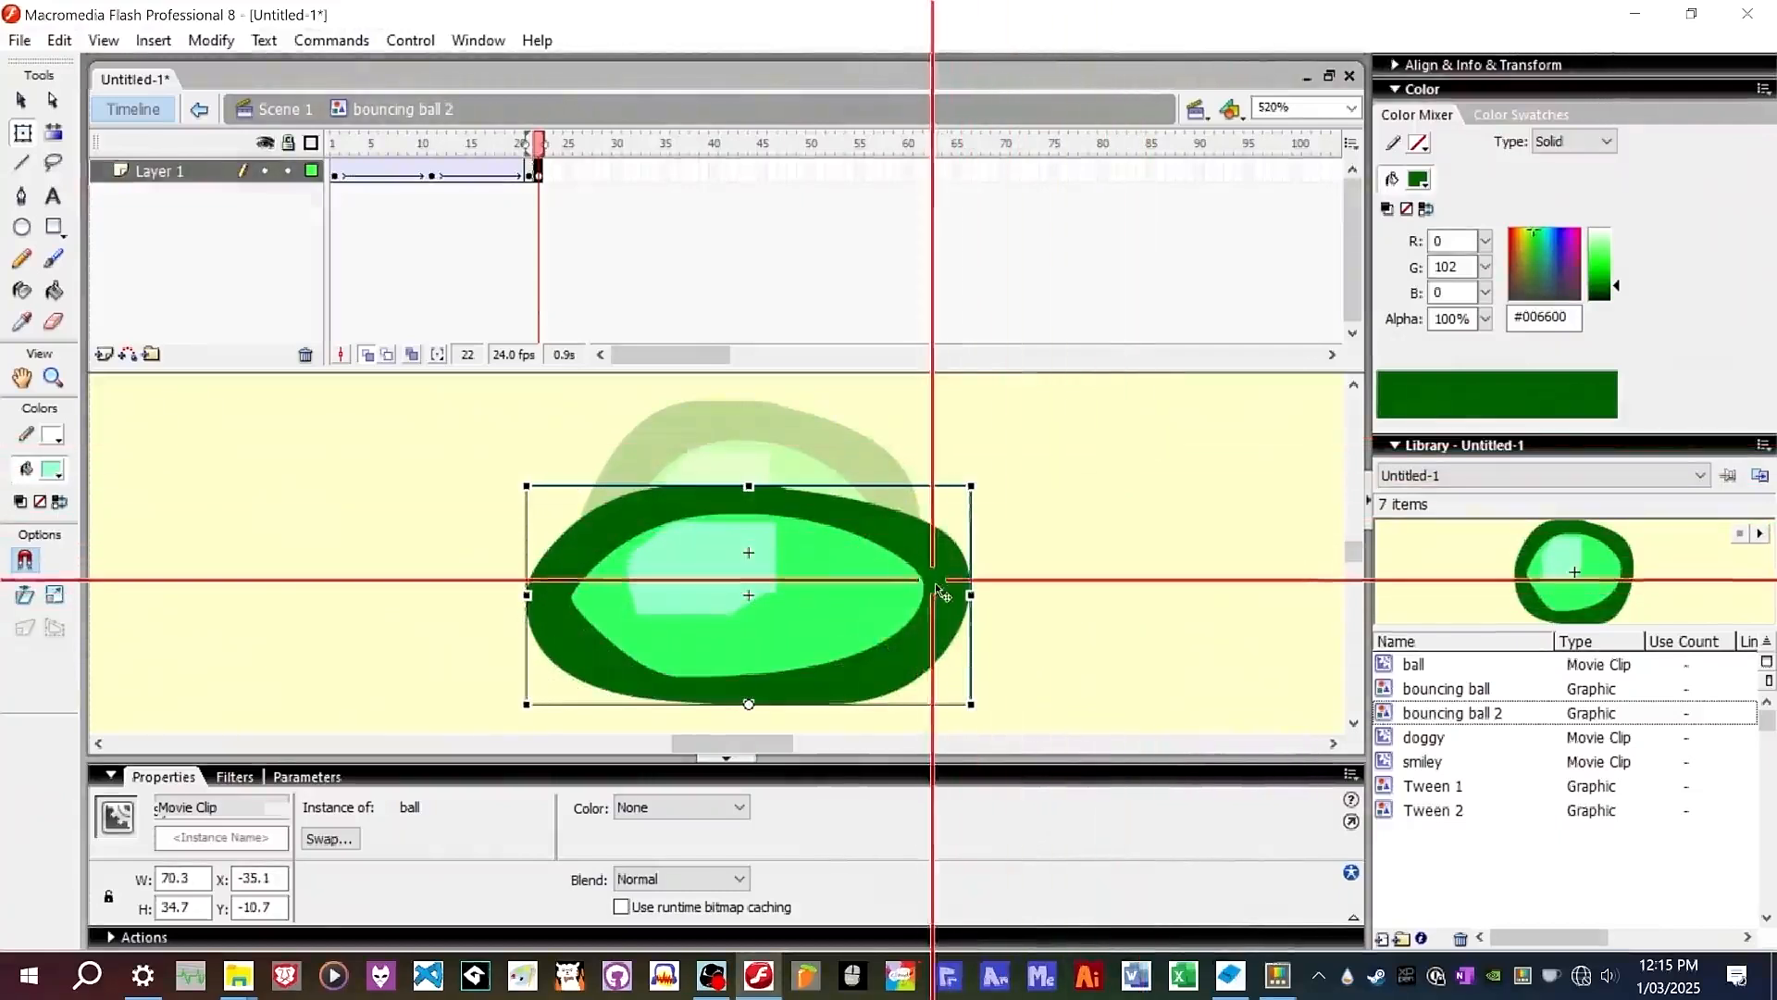
{"action": "left_click_drag", "start_coordinate": [972, 593], "coordinate": [983, 595]}
{"action": "left_click", "coordinate": [1044, 513]}
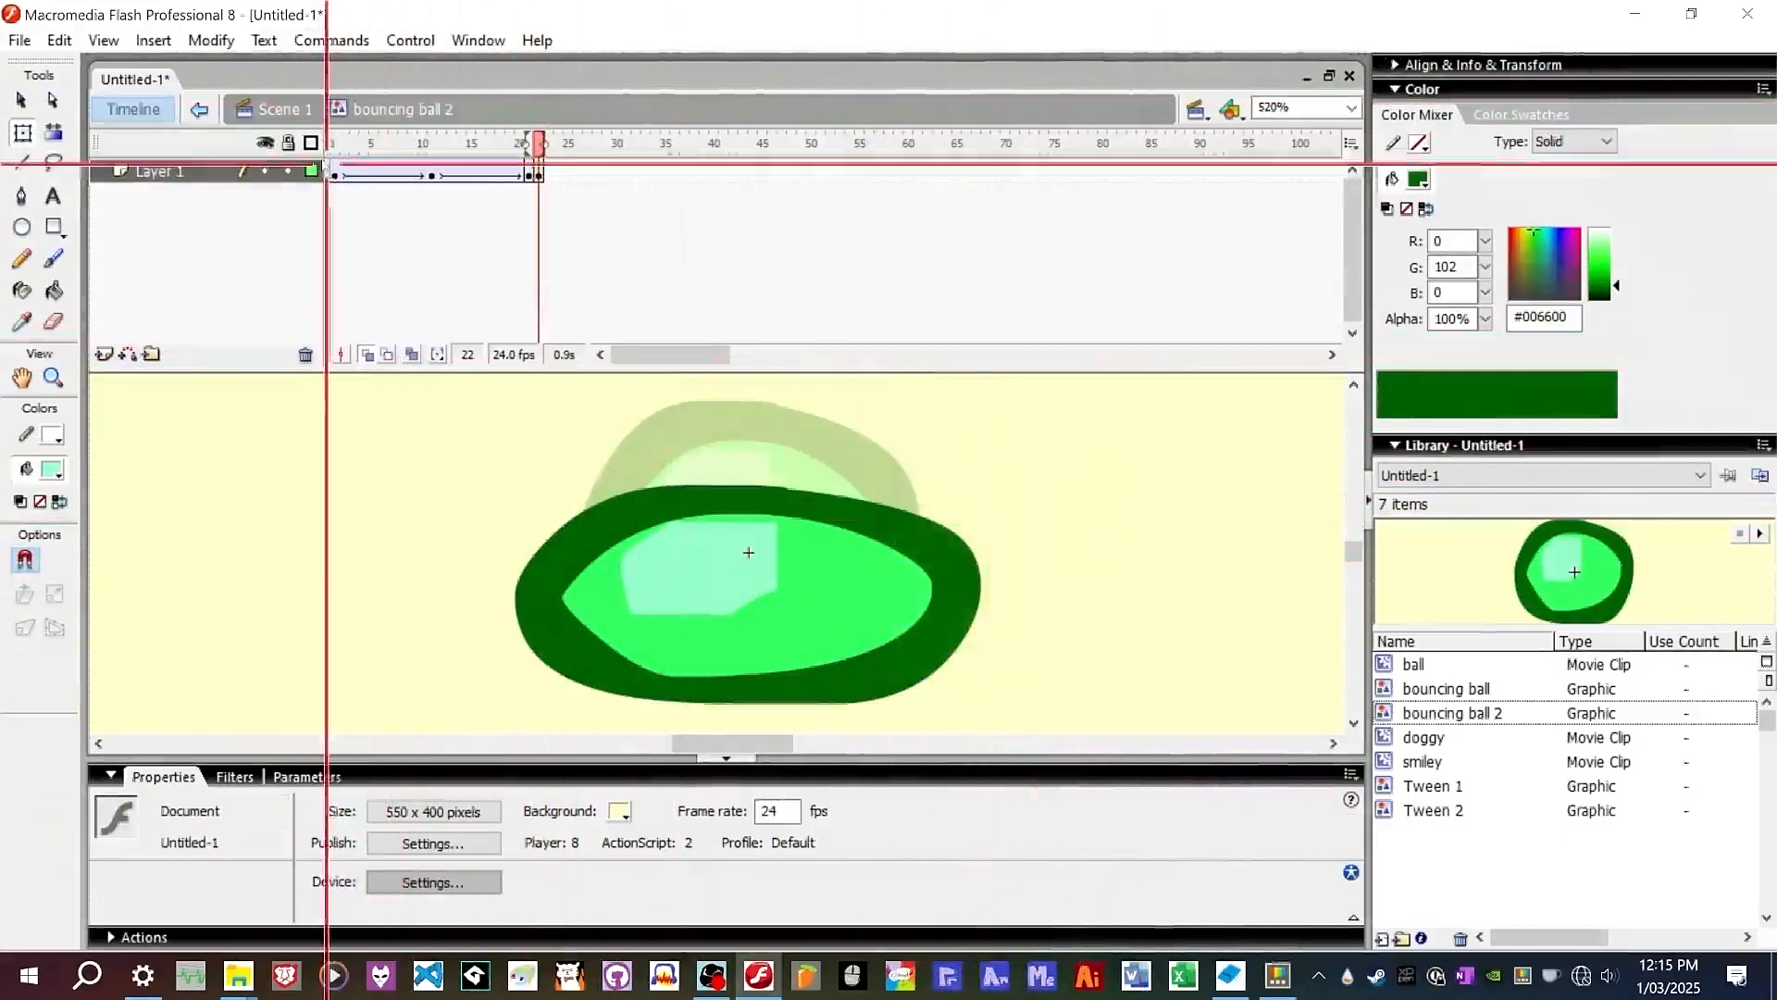
{"action": "left_click", "coordinate": [367, 355]}
{"action": "left_click", "coordinate": [280, 109]}
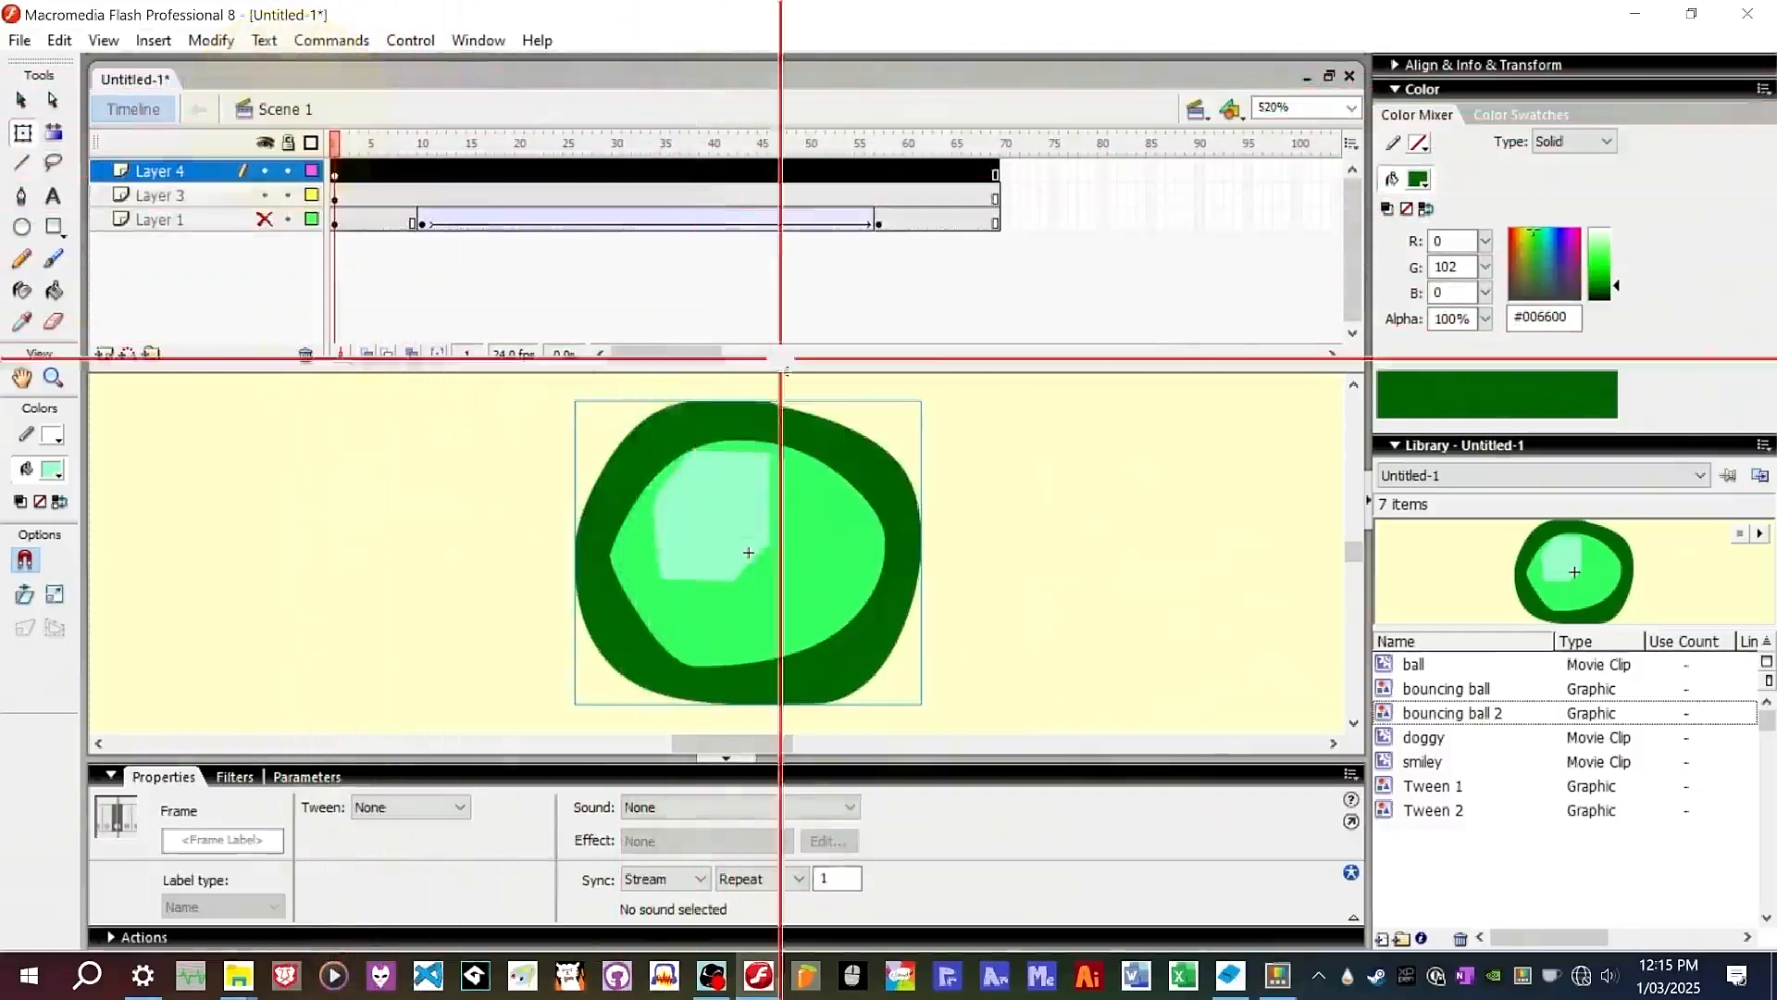
Zoom the stage out to 136% and hide Layer 3.
{"action": "left_click", "coordinate": [1175, 520]}
{"action": "key", "text": "ctrl+minus"}
{"action": "key", "text": "ctrl+minus"}
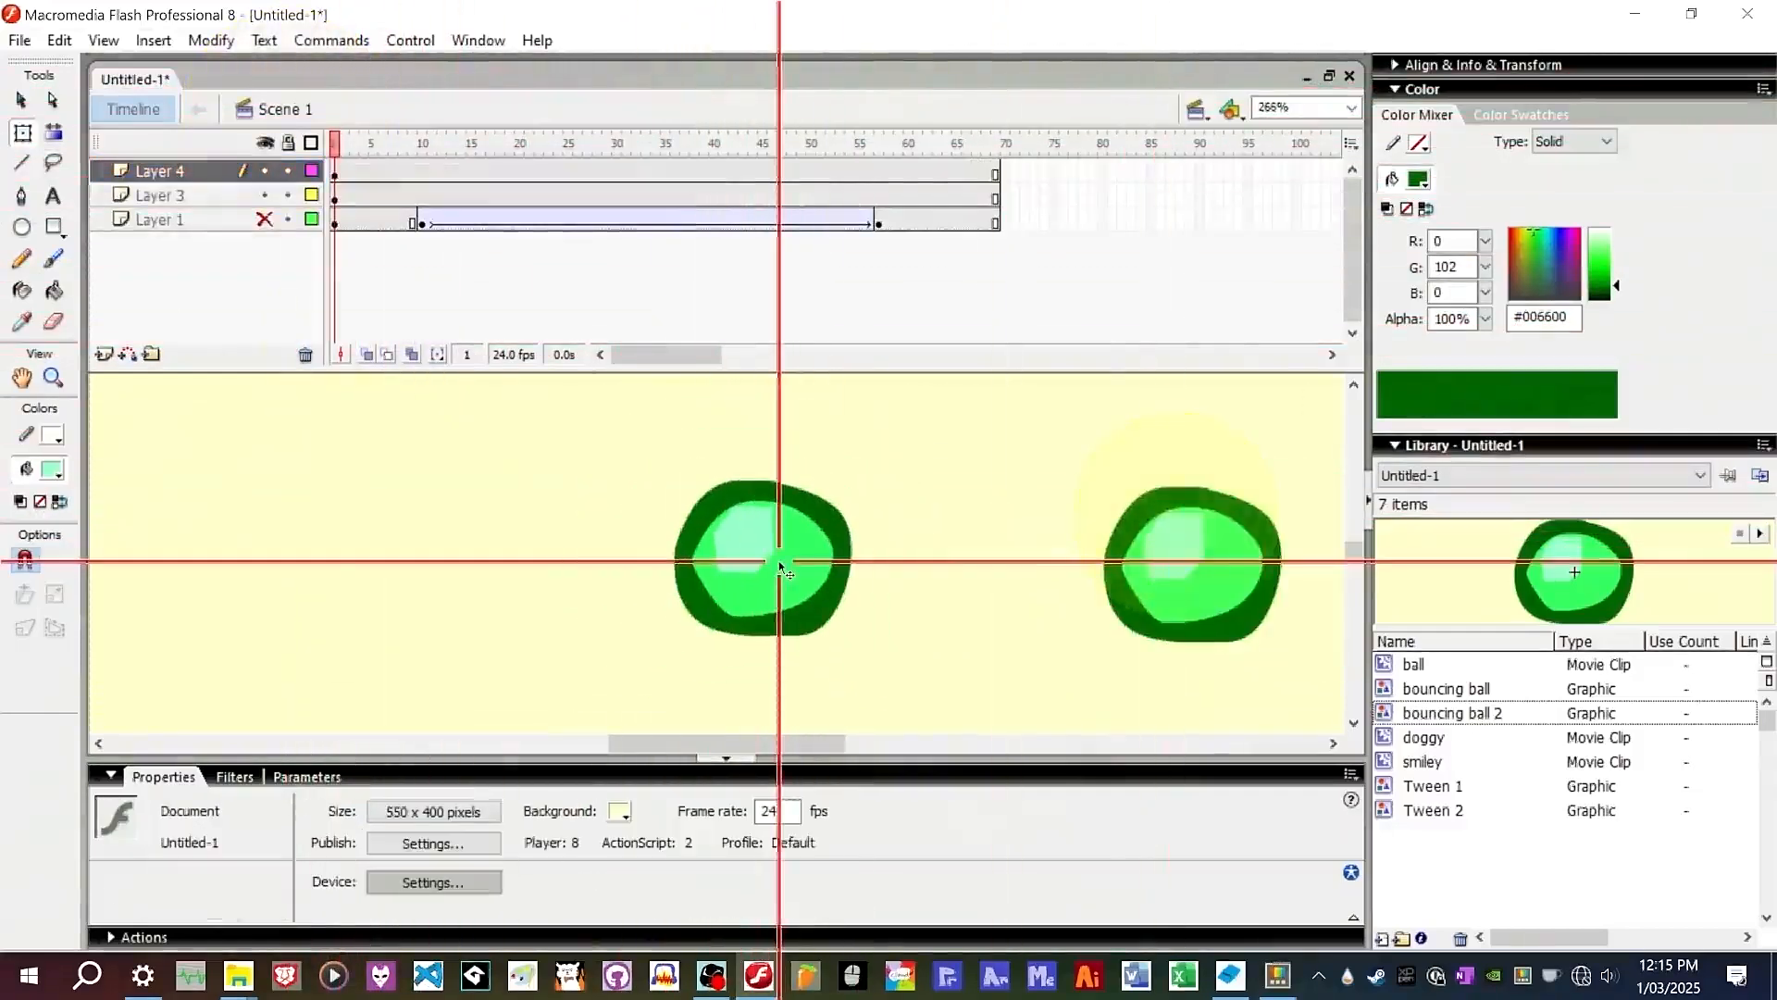
{"action": "scroll", "coordinate": [514, 598], "scroll_direction": "down", "scroll_amount": 2}
{"action": "scroll", "coordinate": [725, 538], "scroll_direction": "up", "scroll_amount": 3}
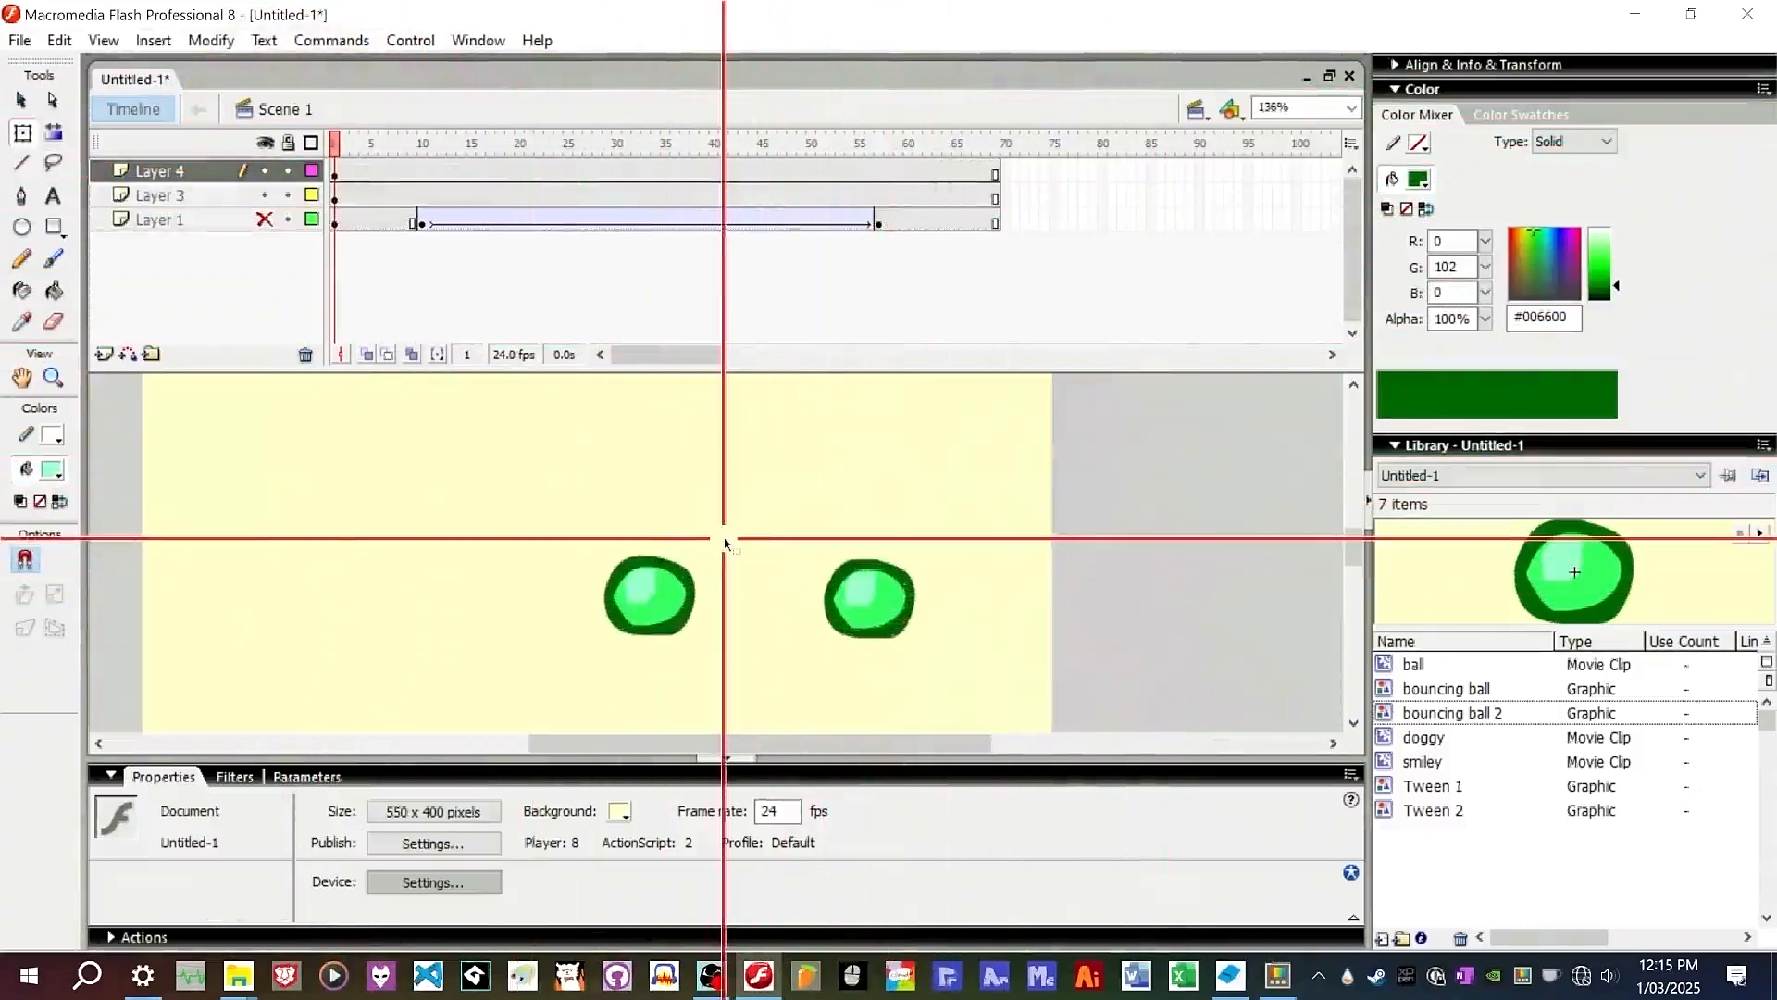
{"action": "left_click", "coordinate": [265, 170], "text": "alt"}
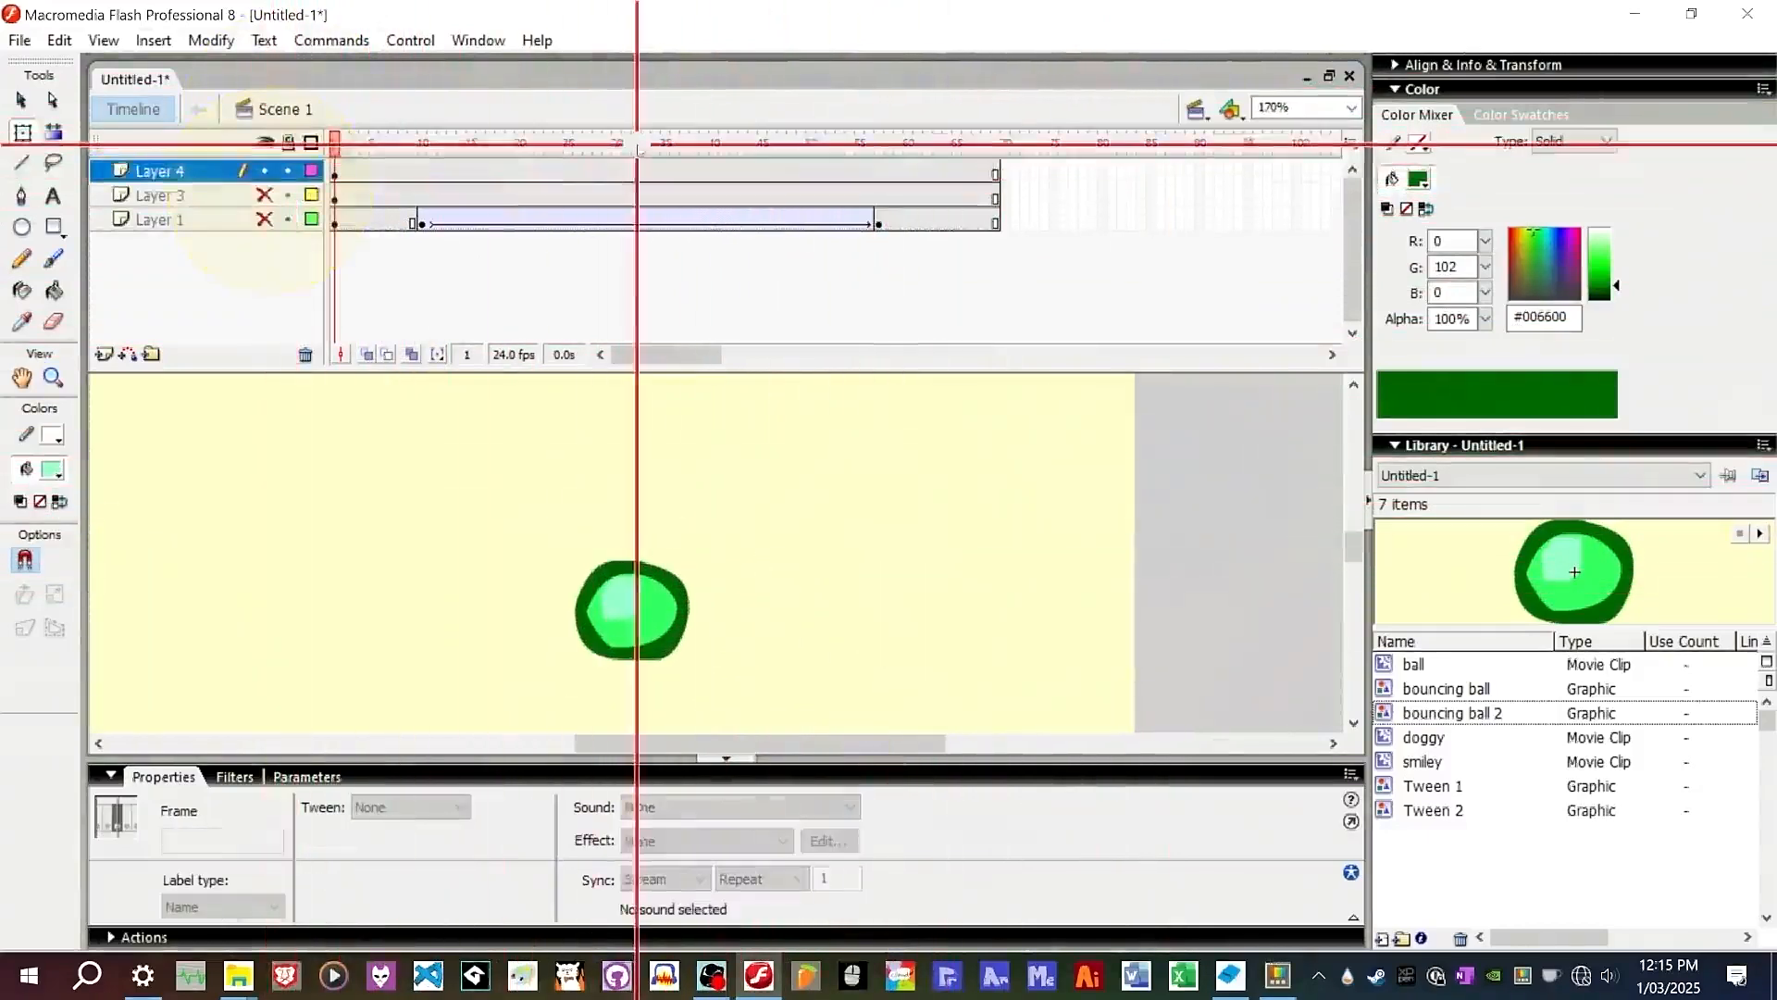
Play back the animation on the timeline to preview the tweens.
{"action": "key", "text": "Return"}
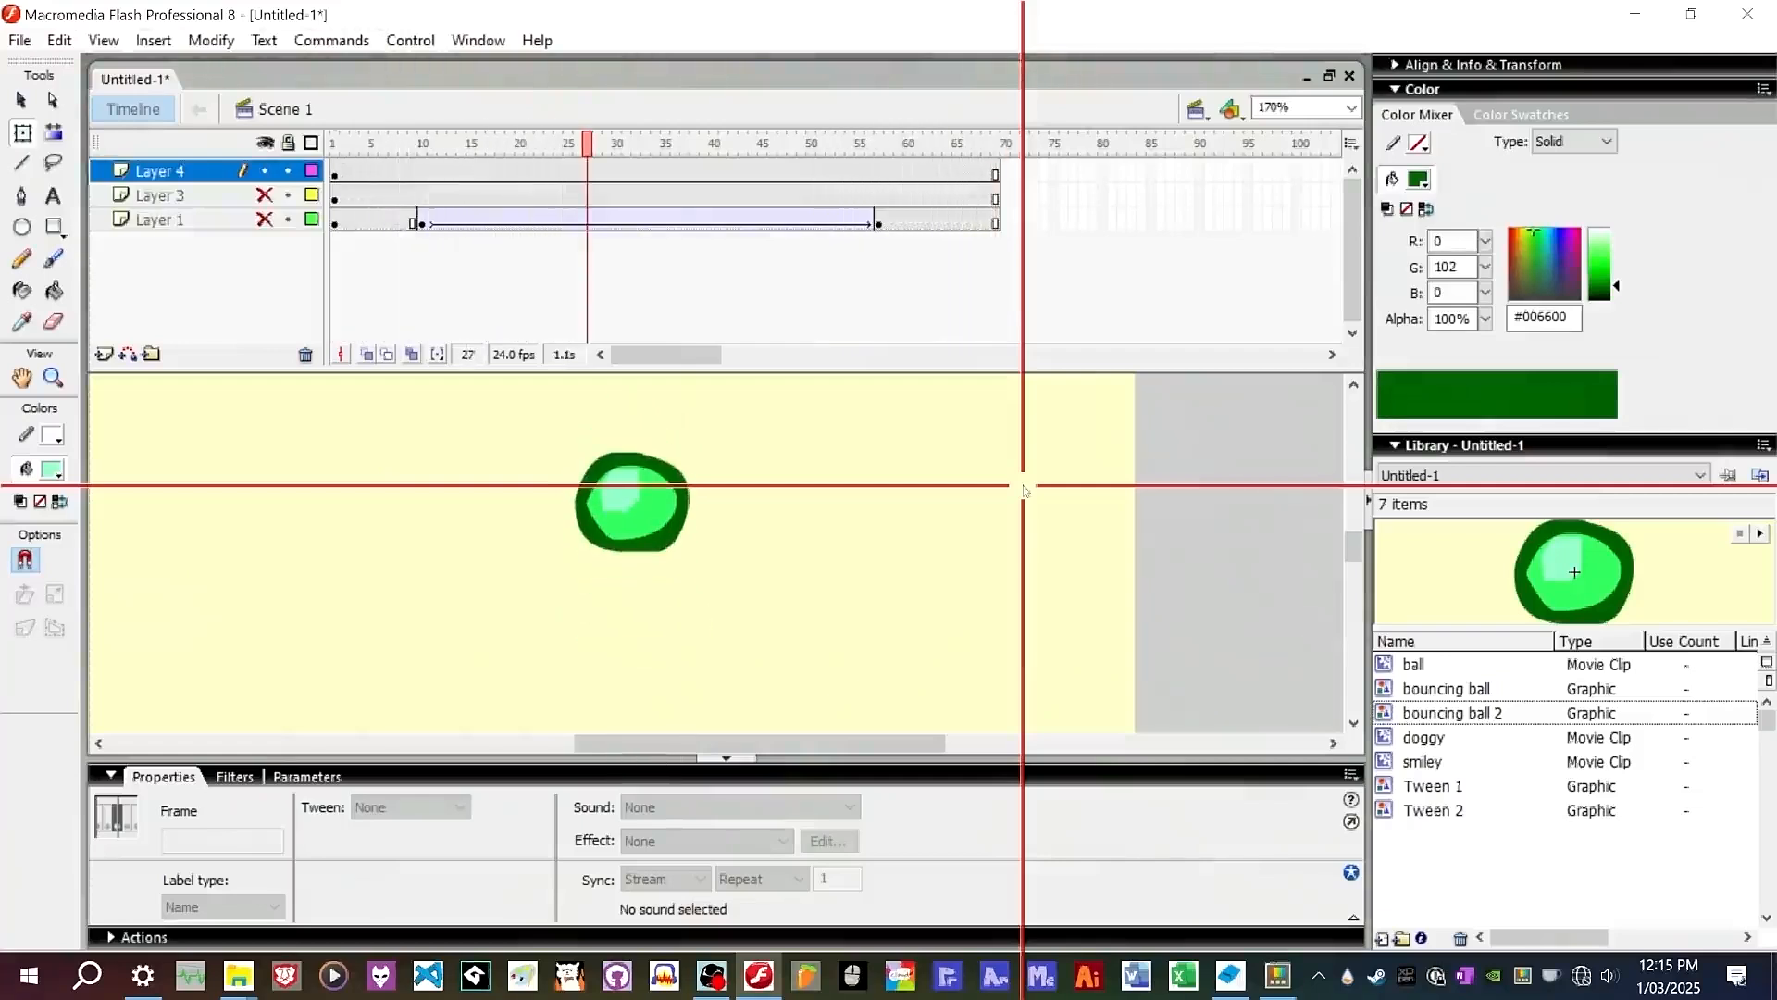
{"action": "left_click", "coordinate": [644, 218]}
{"action": "right_click", "coordinate": [645, 219]}
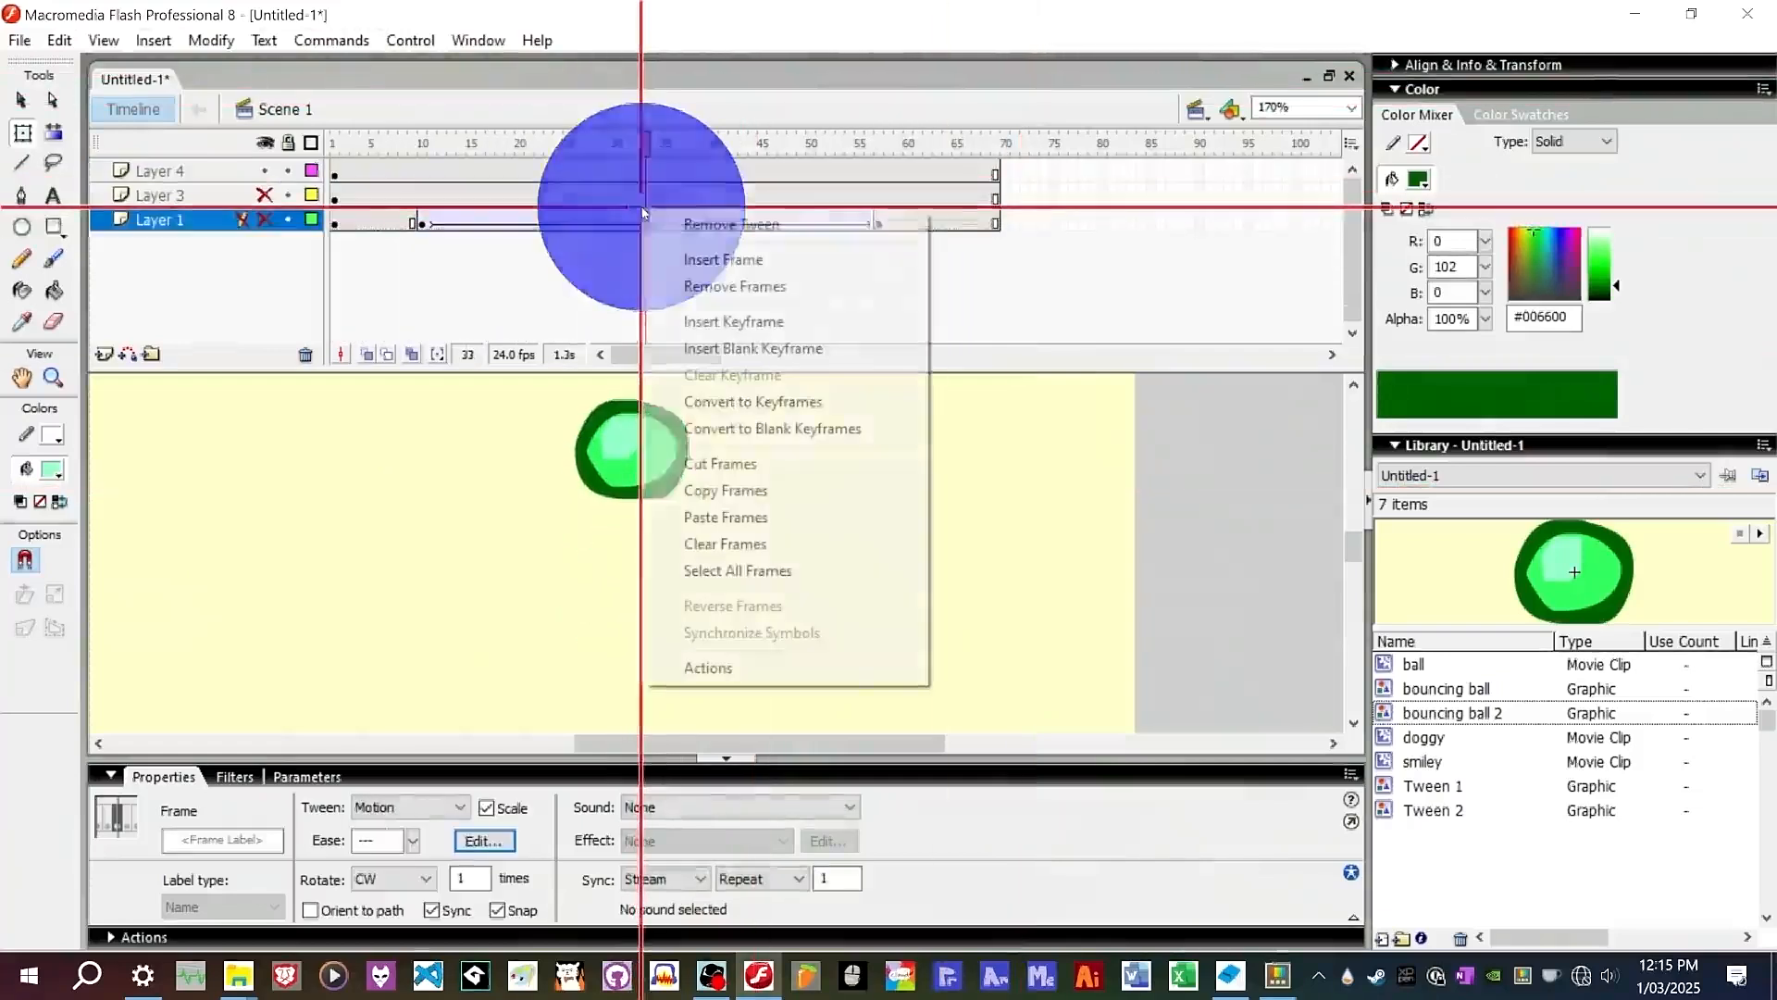
{"action": "left_click", "coordinate": [485, 435]}
{"action": "key", "text": "Return"}
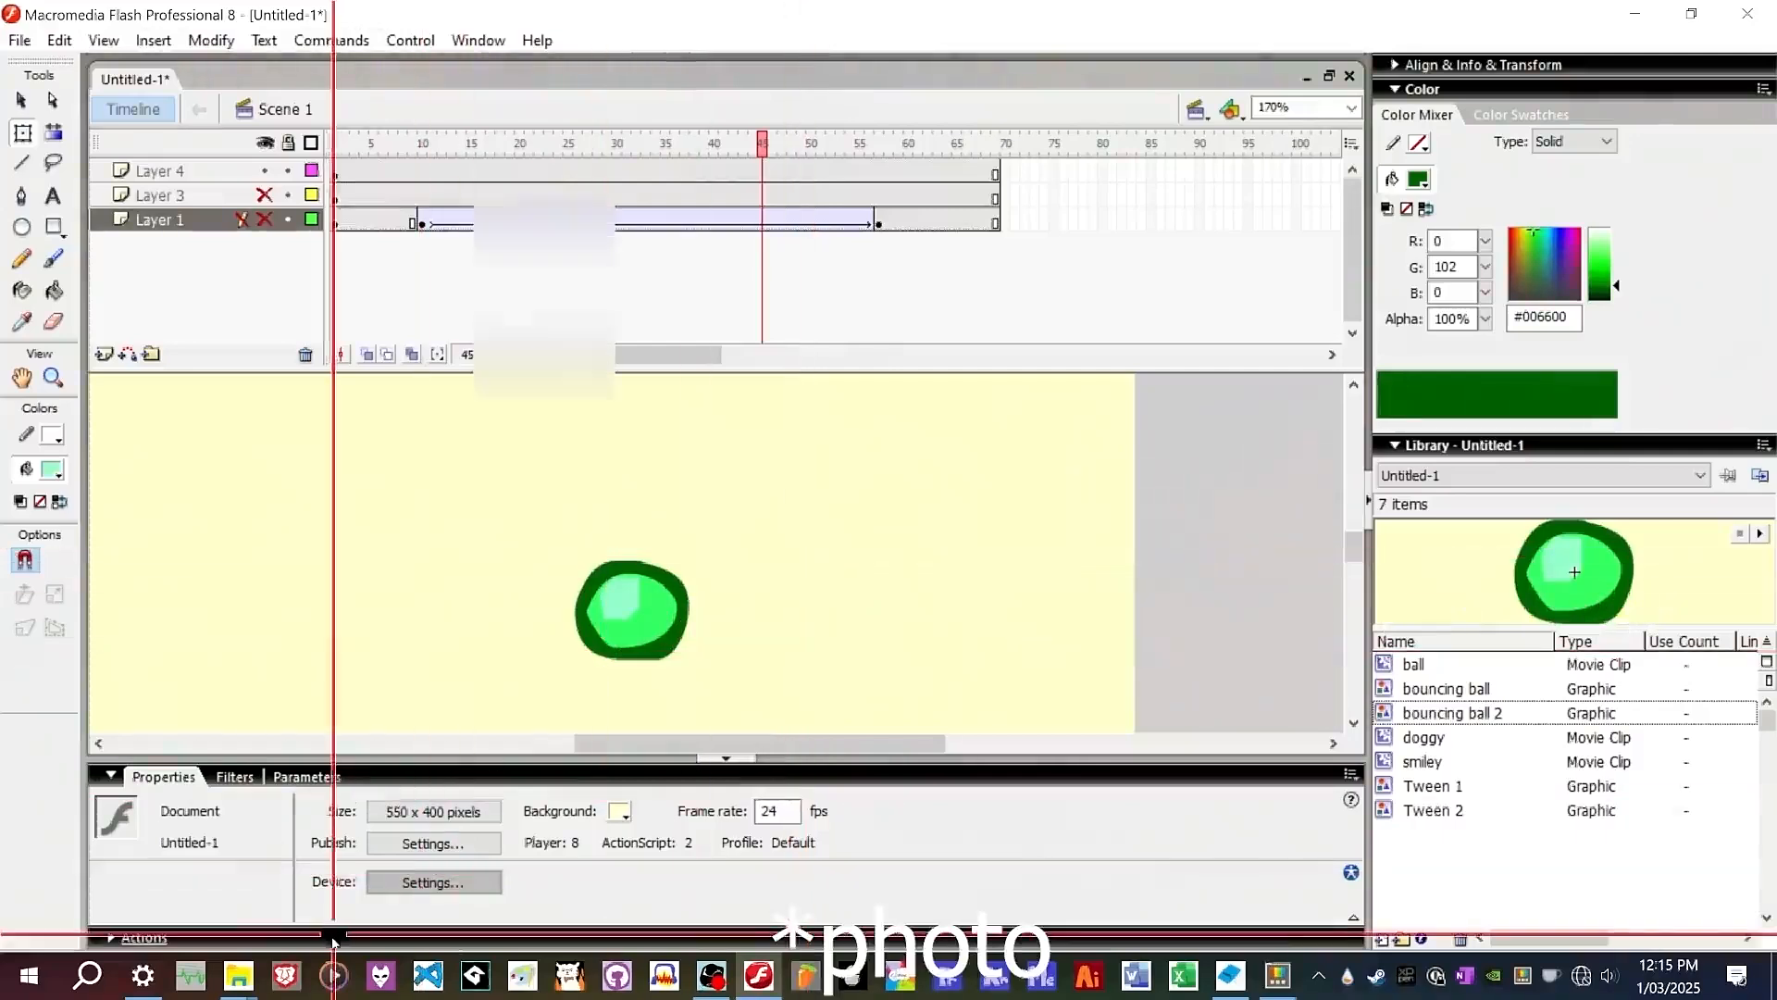
Import friend.JPG into the library by dragging it in from the File Explorer folder.
{"action": "mouse_move", "coordinate": [250, 972]}
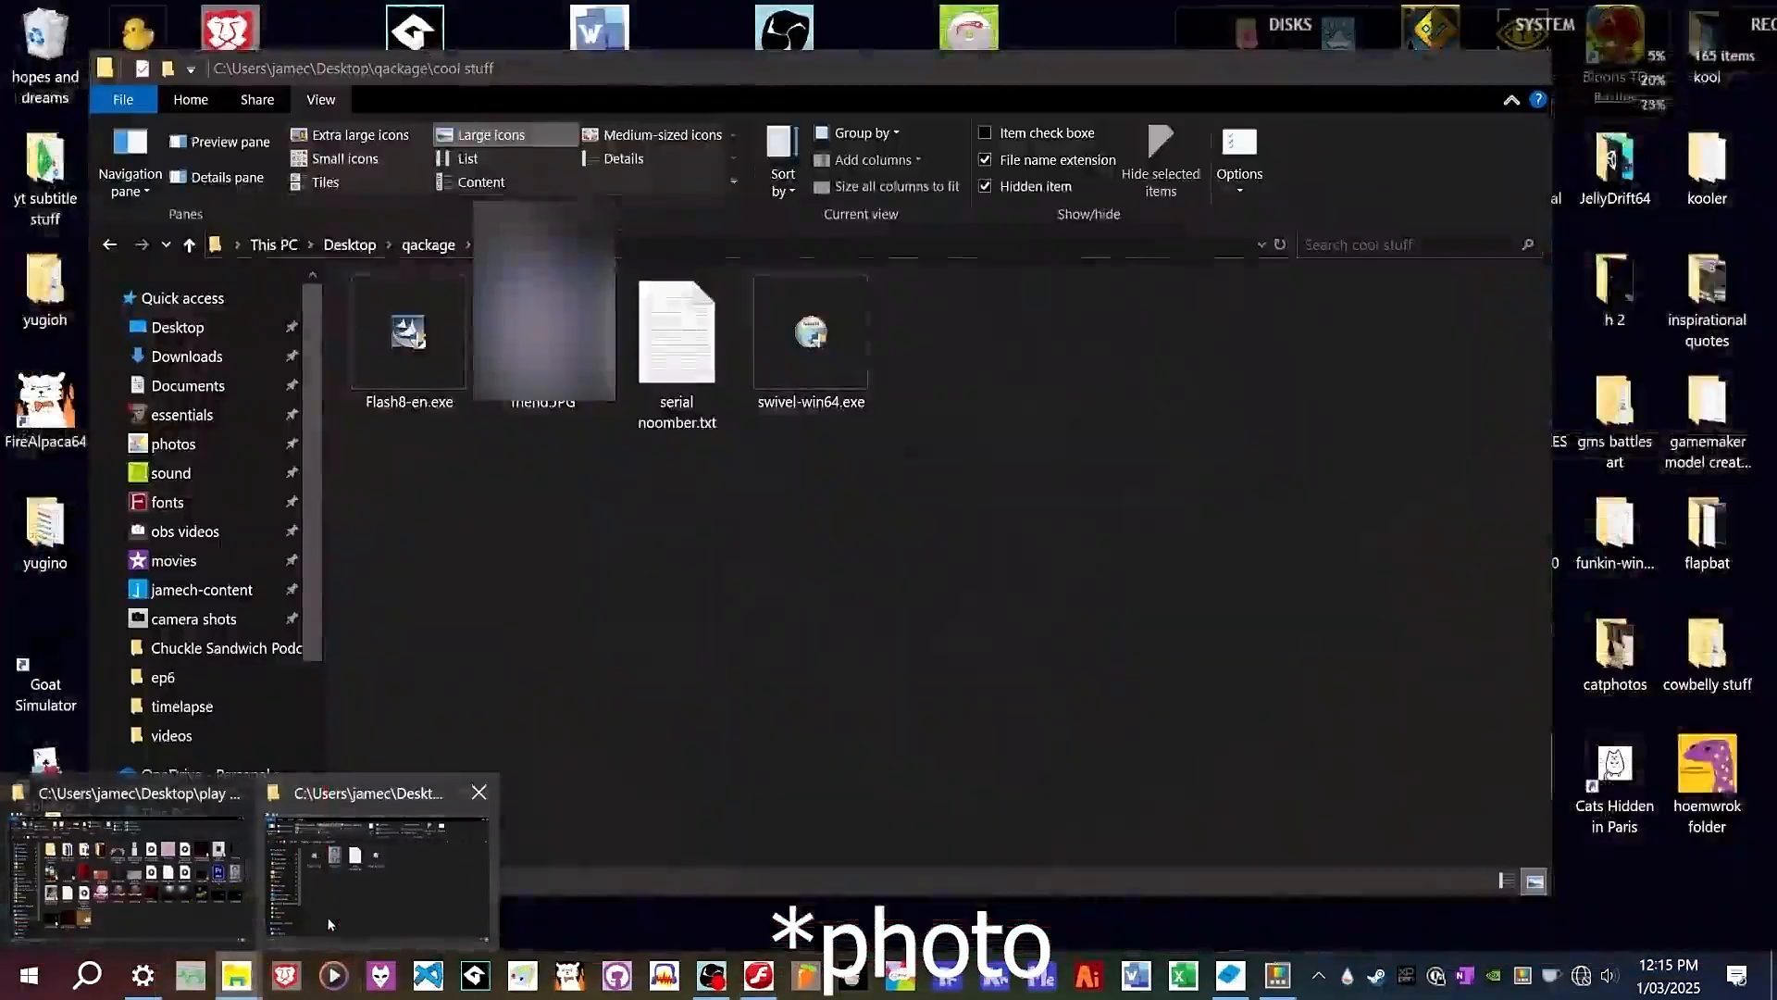
{"action": "left_click", "coordinate": [326, 923]}
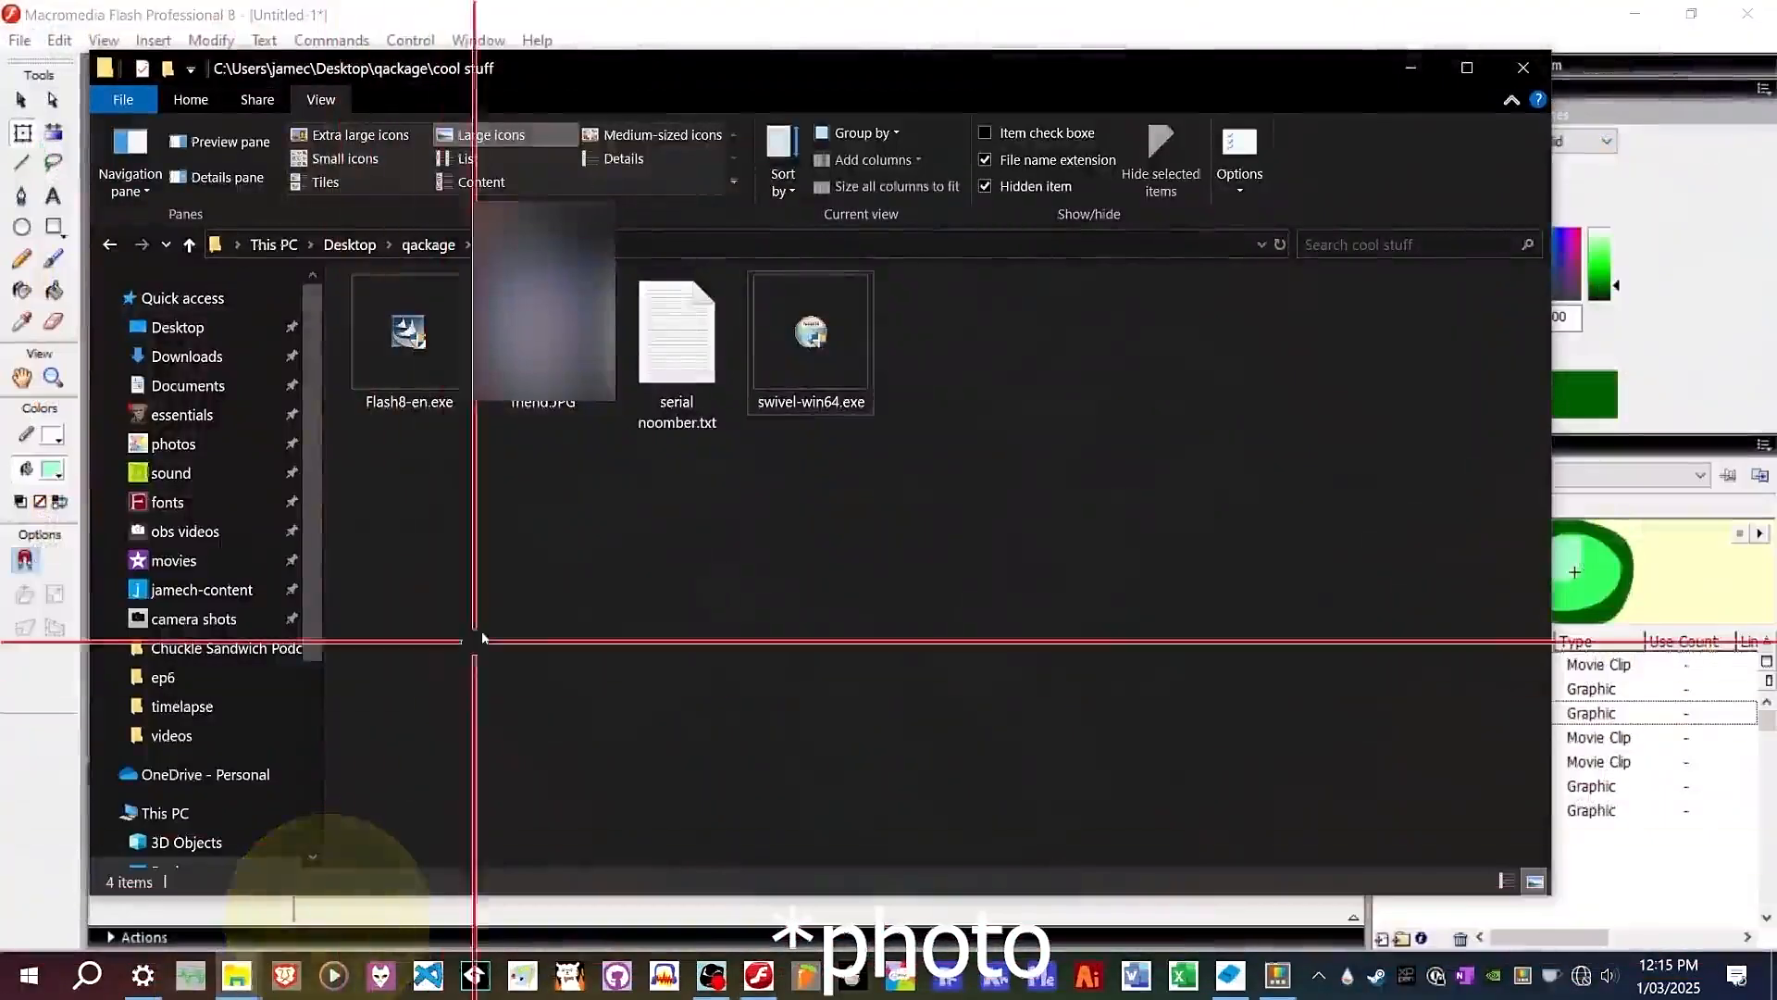
{"action": "left_click_drag", "start_coordinate": [844, 63], "coordinate": [794, 44]}
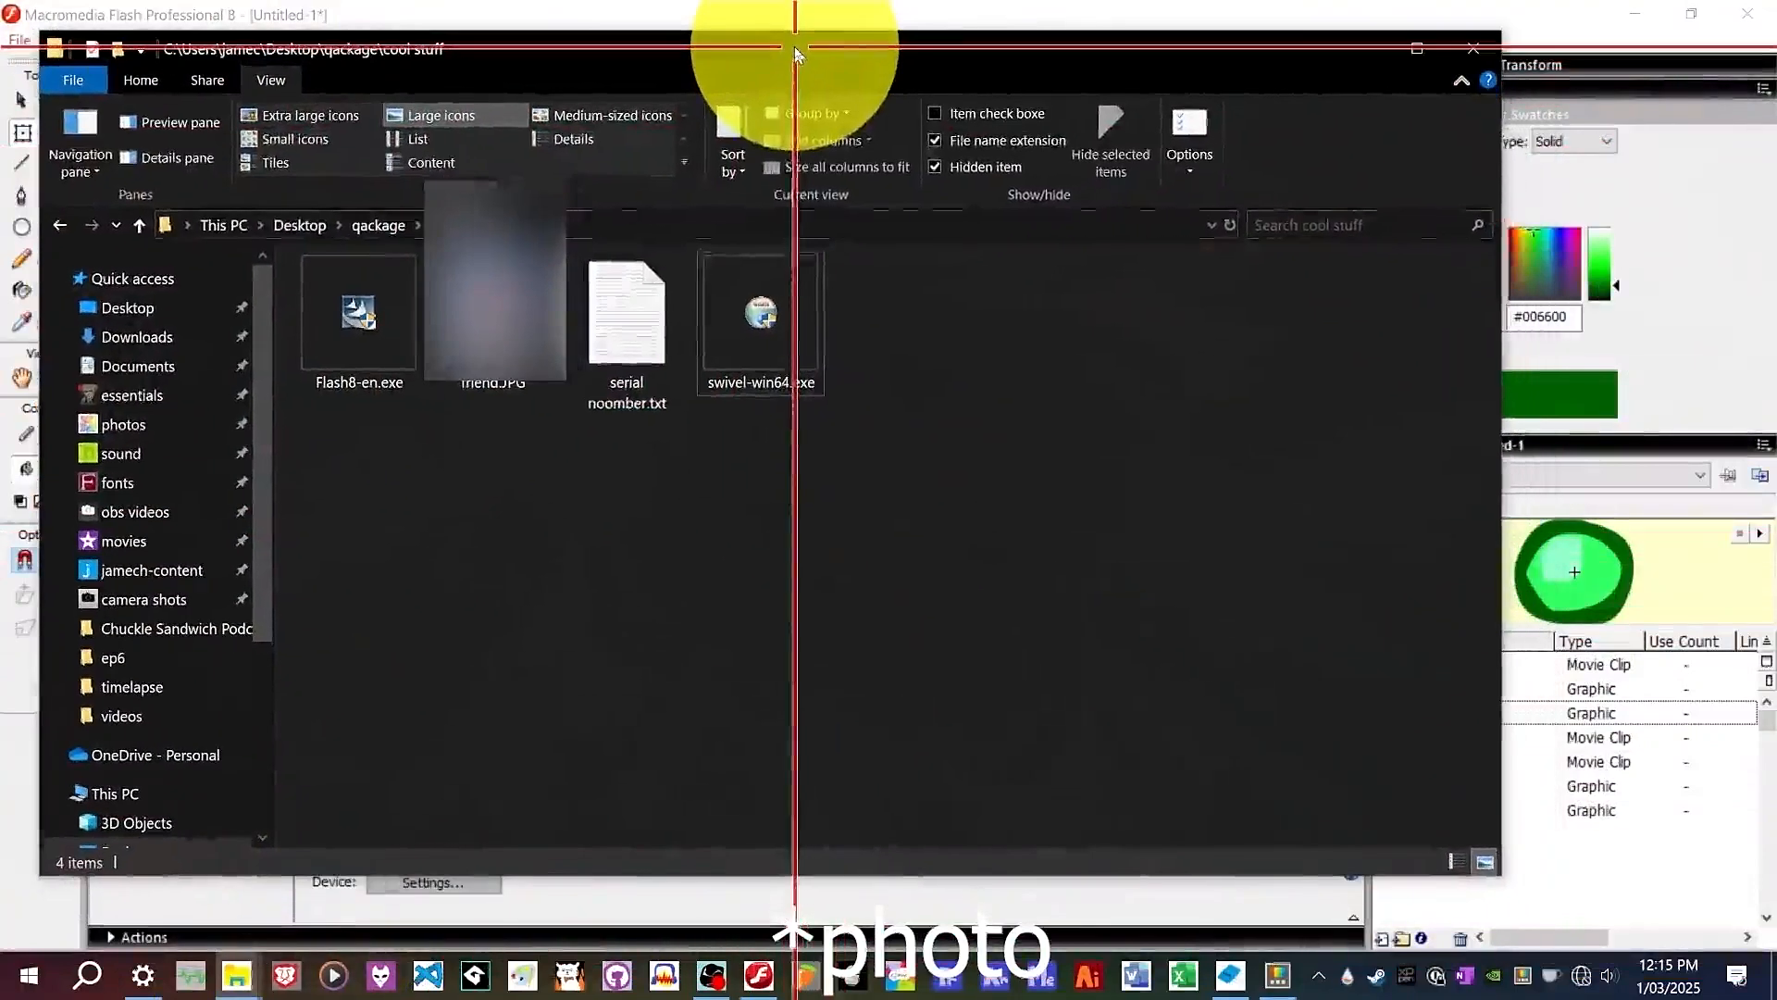
{"action": "left_click", "coordinate": [516, 371]}
{"action": "left_click", "coordinate": [516, 528]}
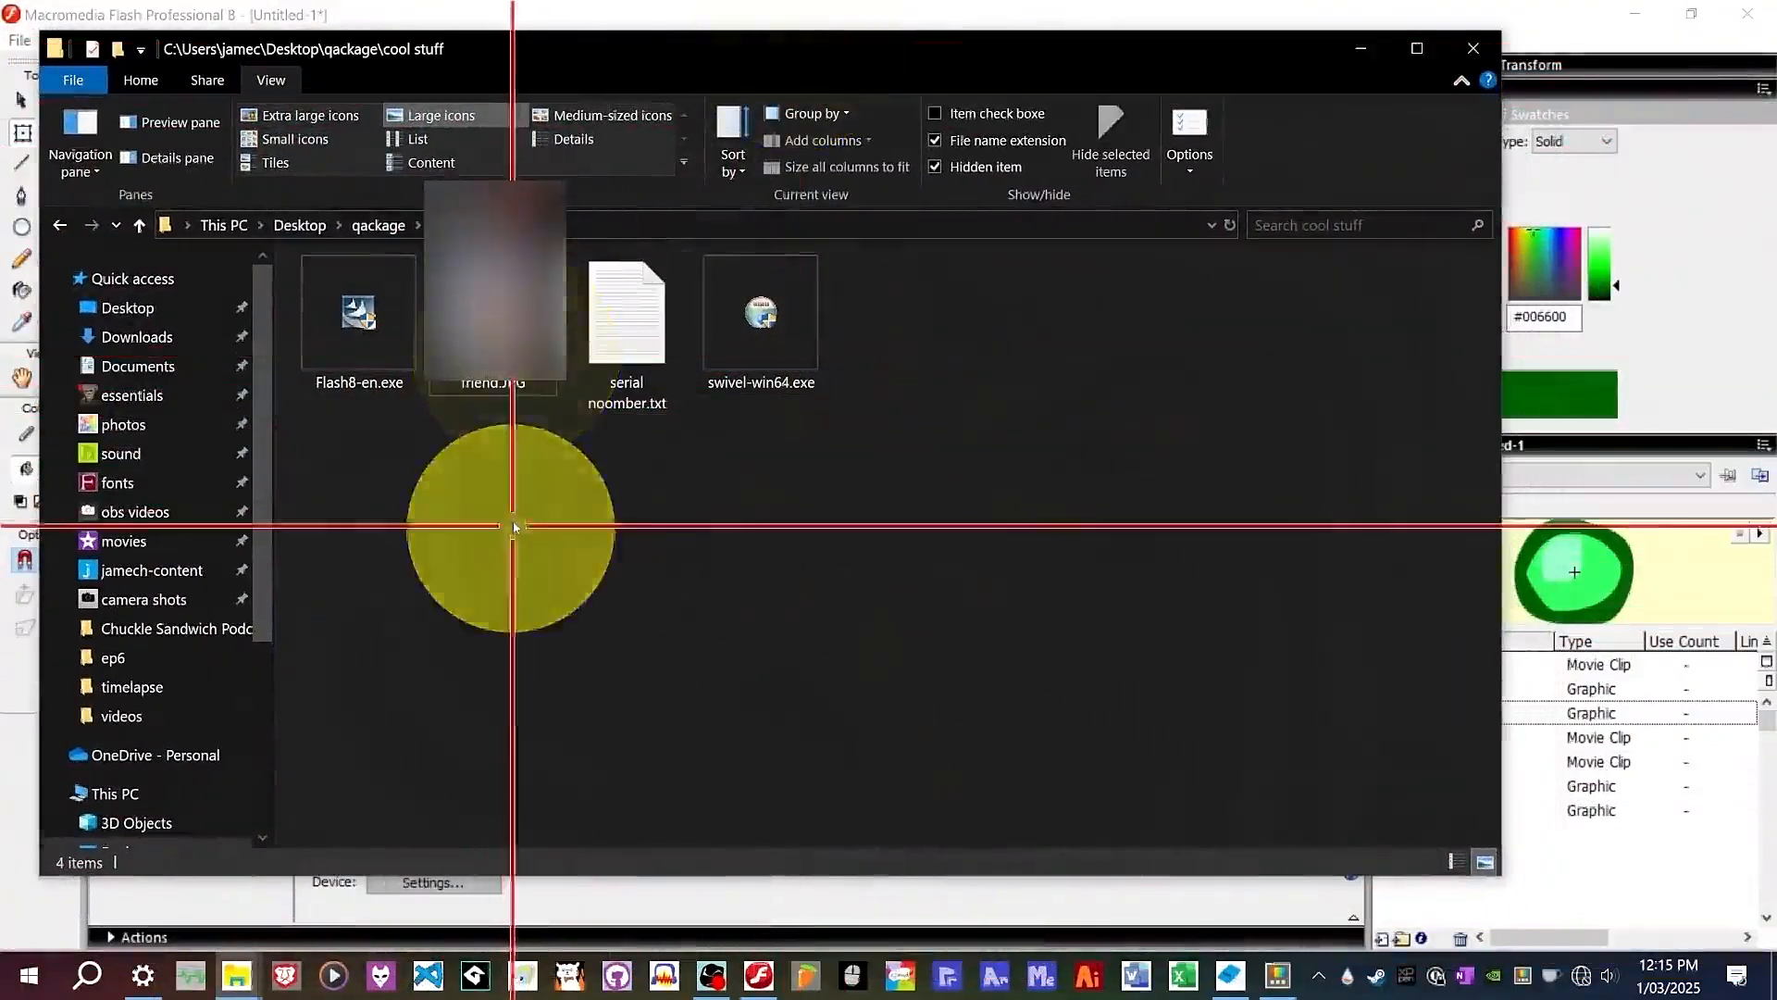
{"action": "left_click", "coordinate": [488, 306]}
{"action": "left_click_drag", "start_coordinate": [496, 325], "coordinate": [1666, 870]}
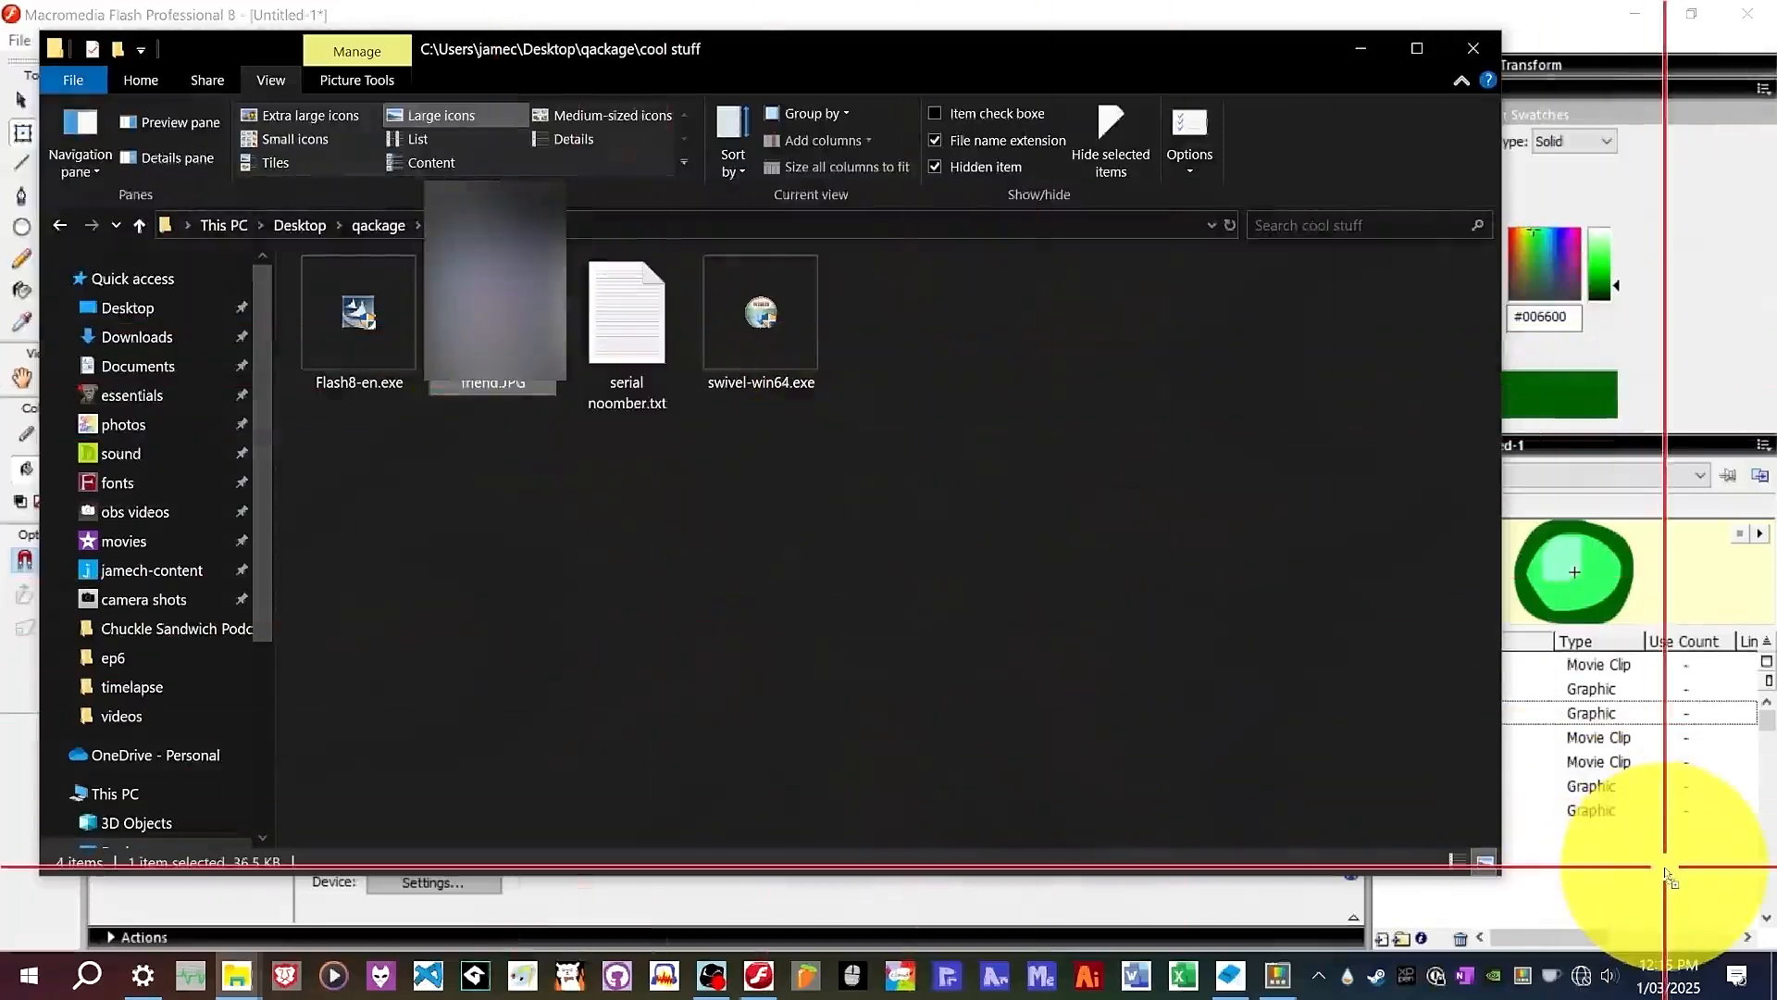
{"action": "left_click", "coordinate": [1363, 50]}
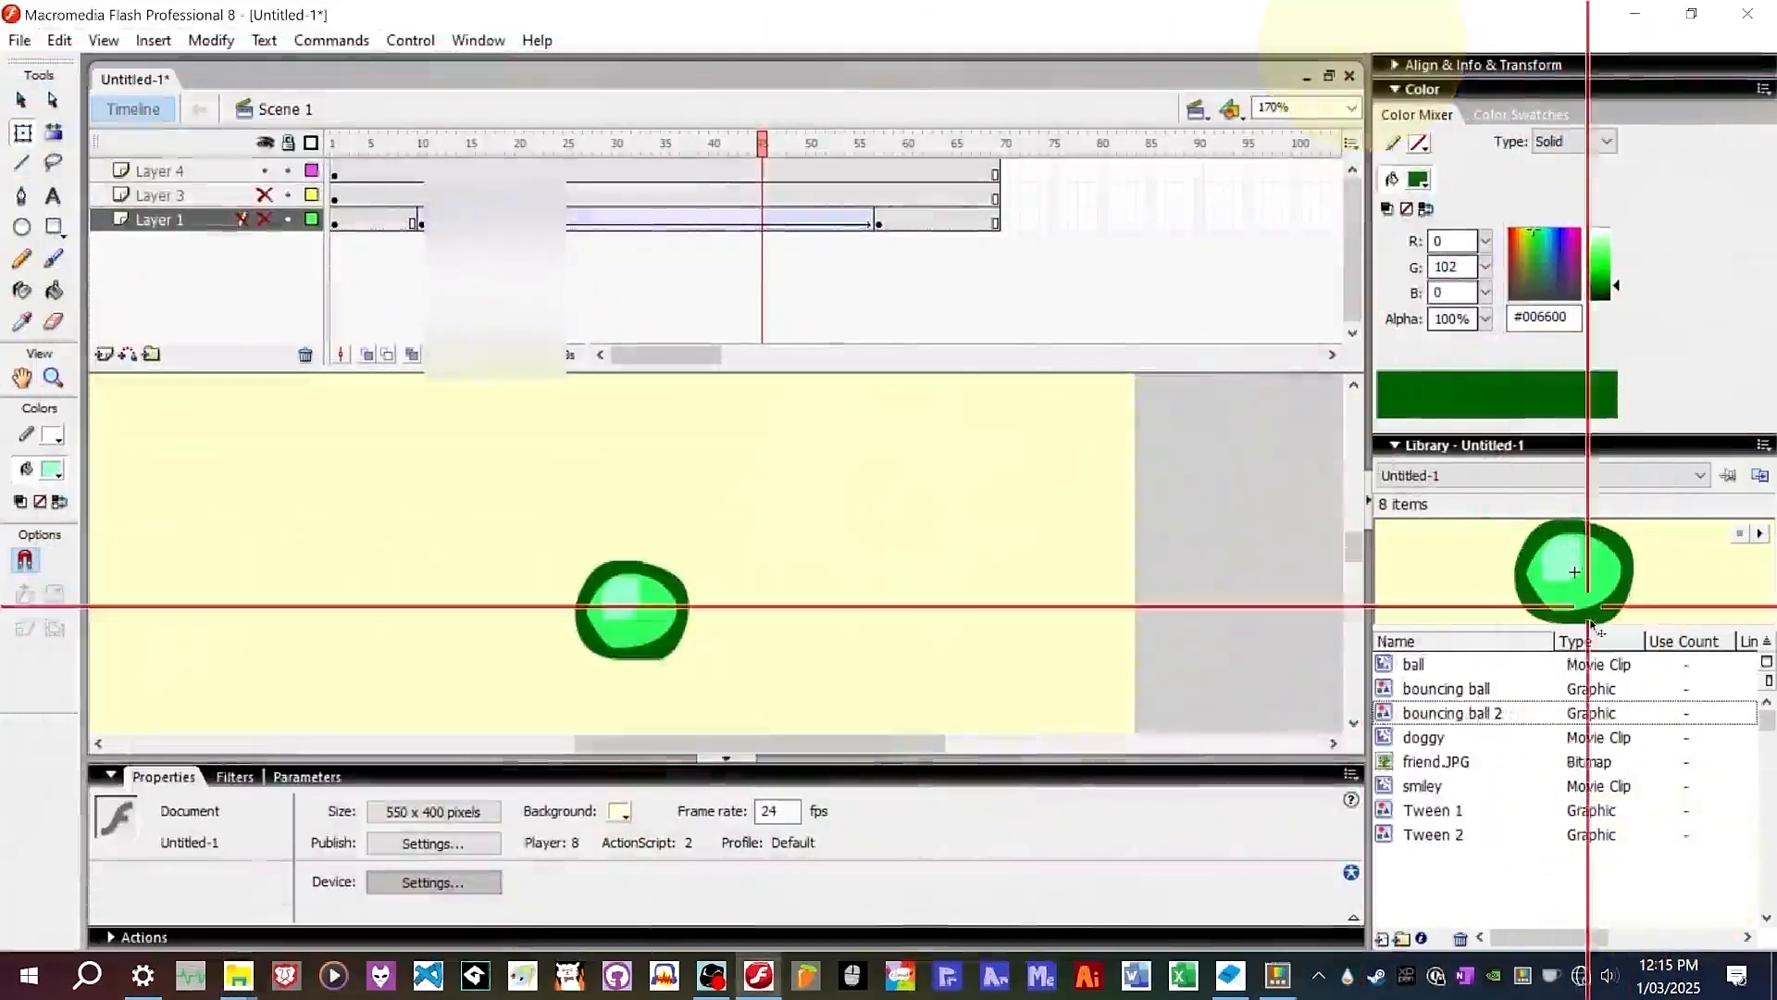
Try to drag friend.JPG from the library onto the stage.
{"action": "left_click", "coordinate": [1450, 760]}
{"action": "left_click_drag", "start_coordinate": [1439, 761], "coordinate": [973, 502]}
{"action": "scroll", "coordinate": [969, 493], "scroll_direction": "down", "scroll_amount": 4}
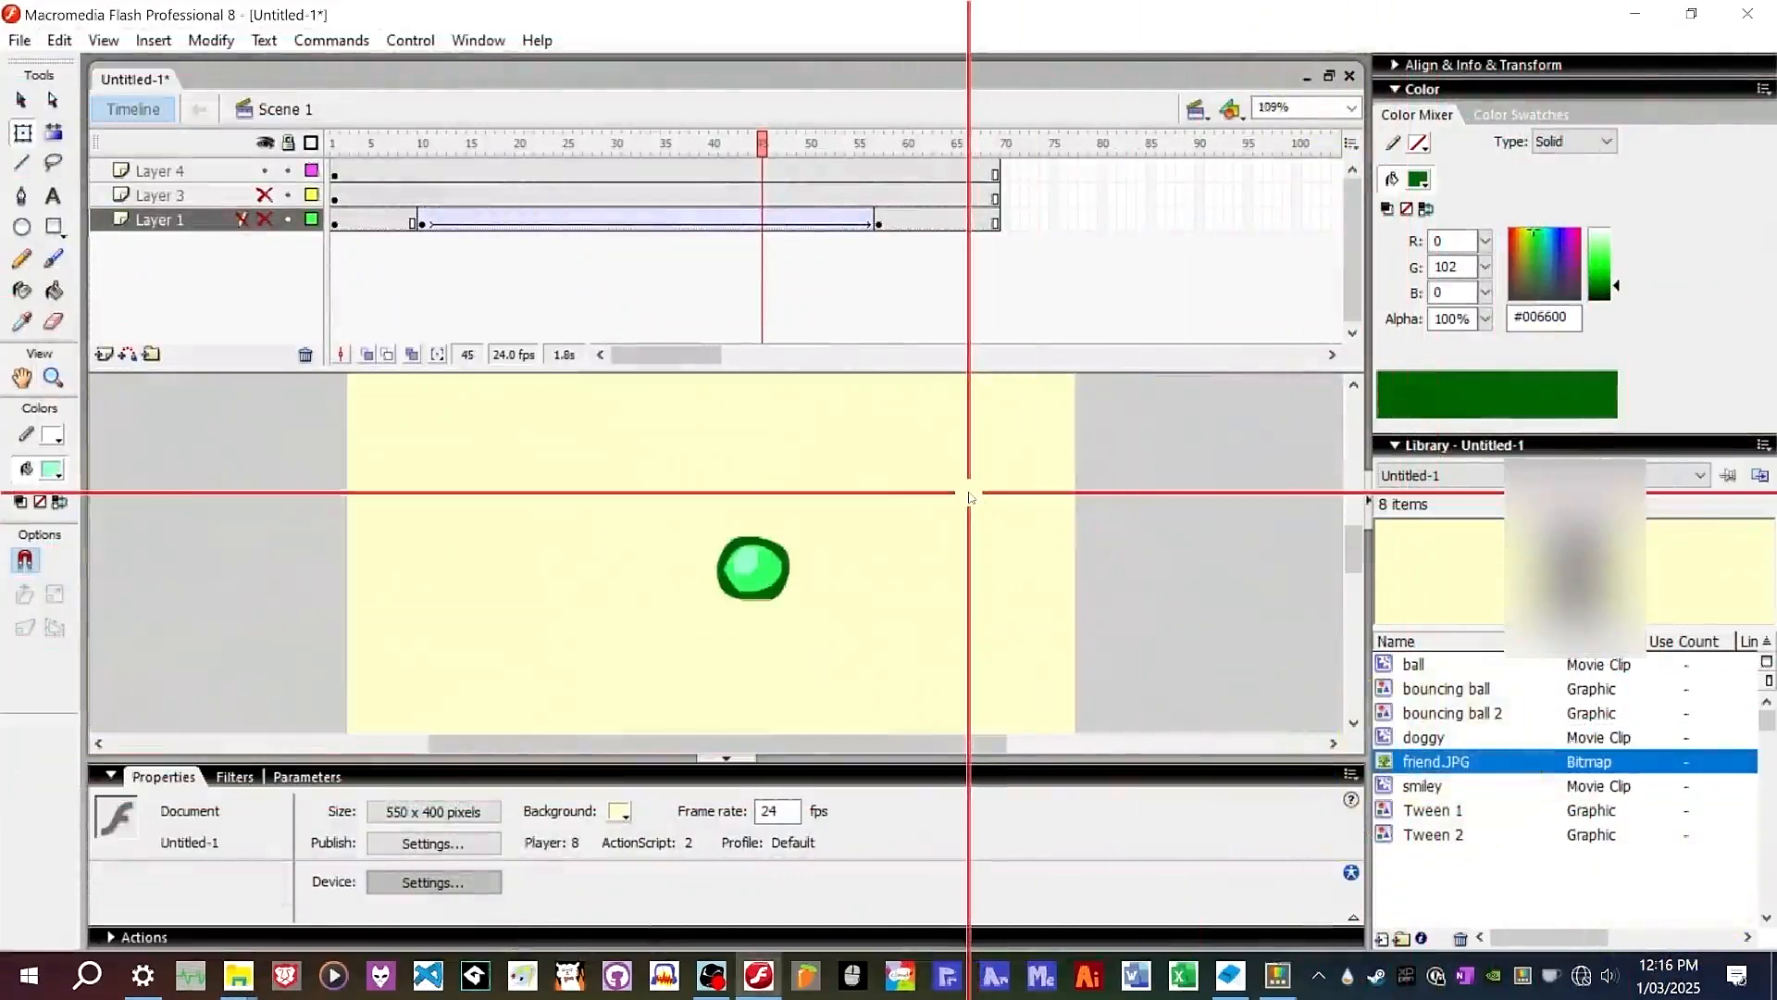
{"action": "scroll", "coordinate": [971, 493], "scroll_direction": "up", "scroll_amount": 1}
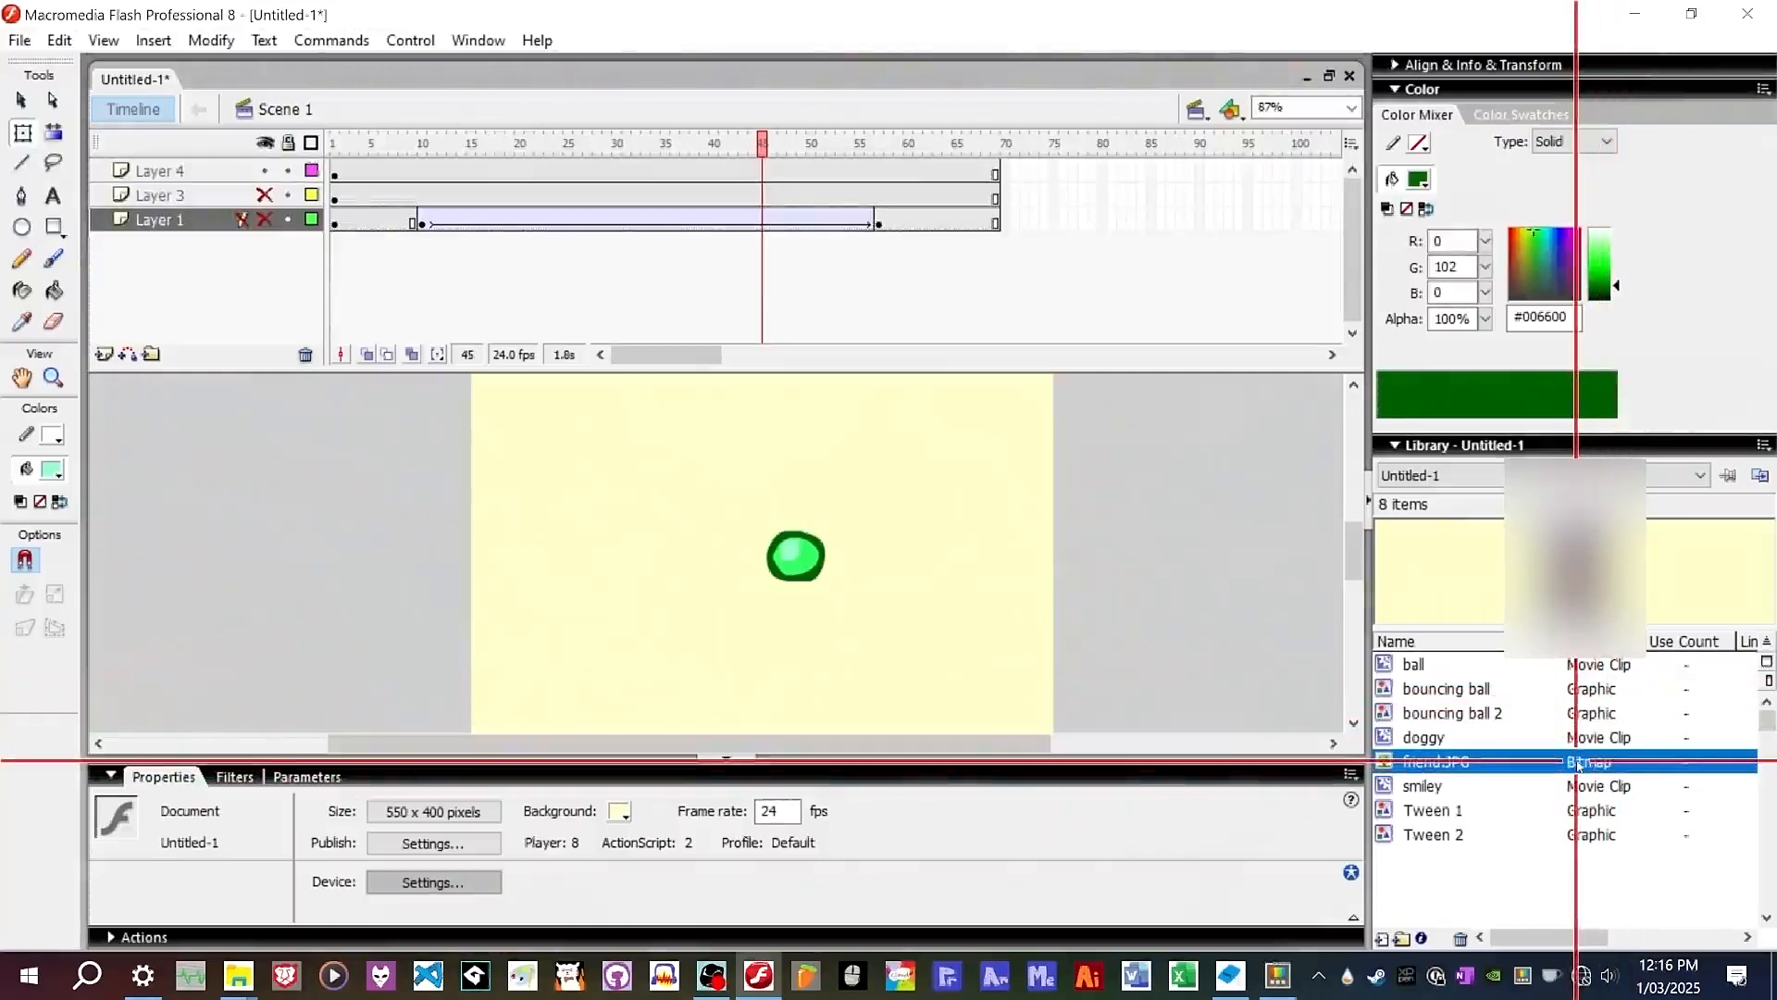
Try to paint with the Brush tool on the hidden Layer 1, declining to unlock it.
{"action": "left_click", "coordinate": [53, 260]}
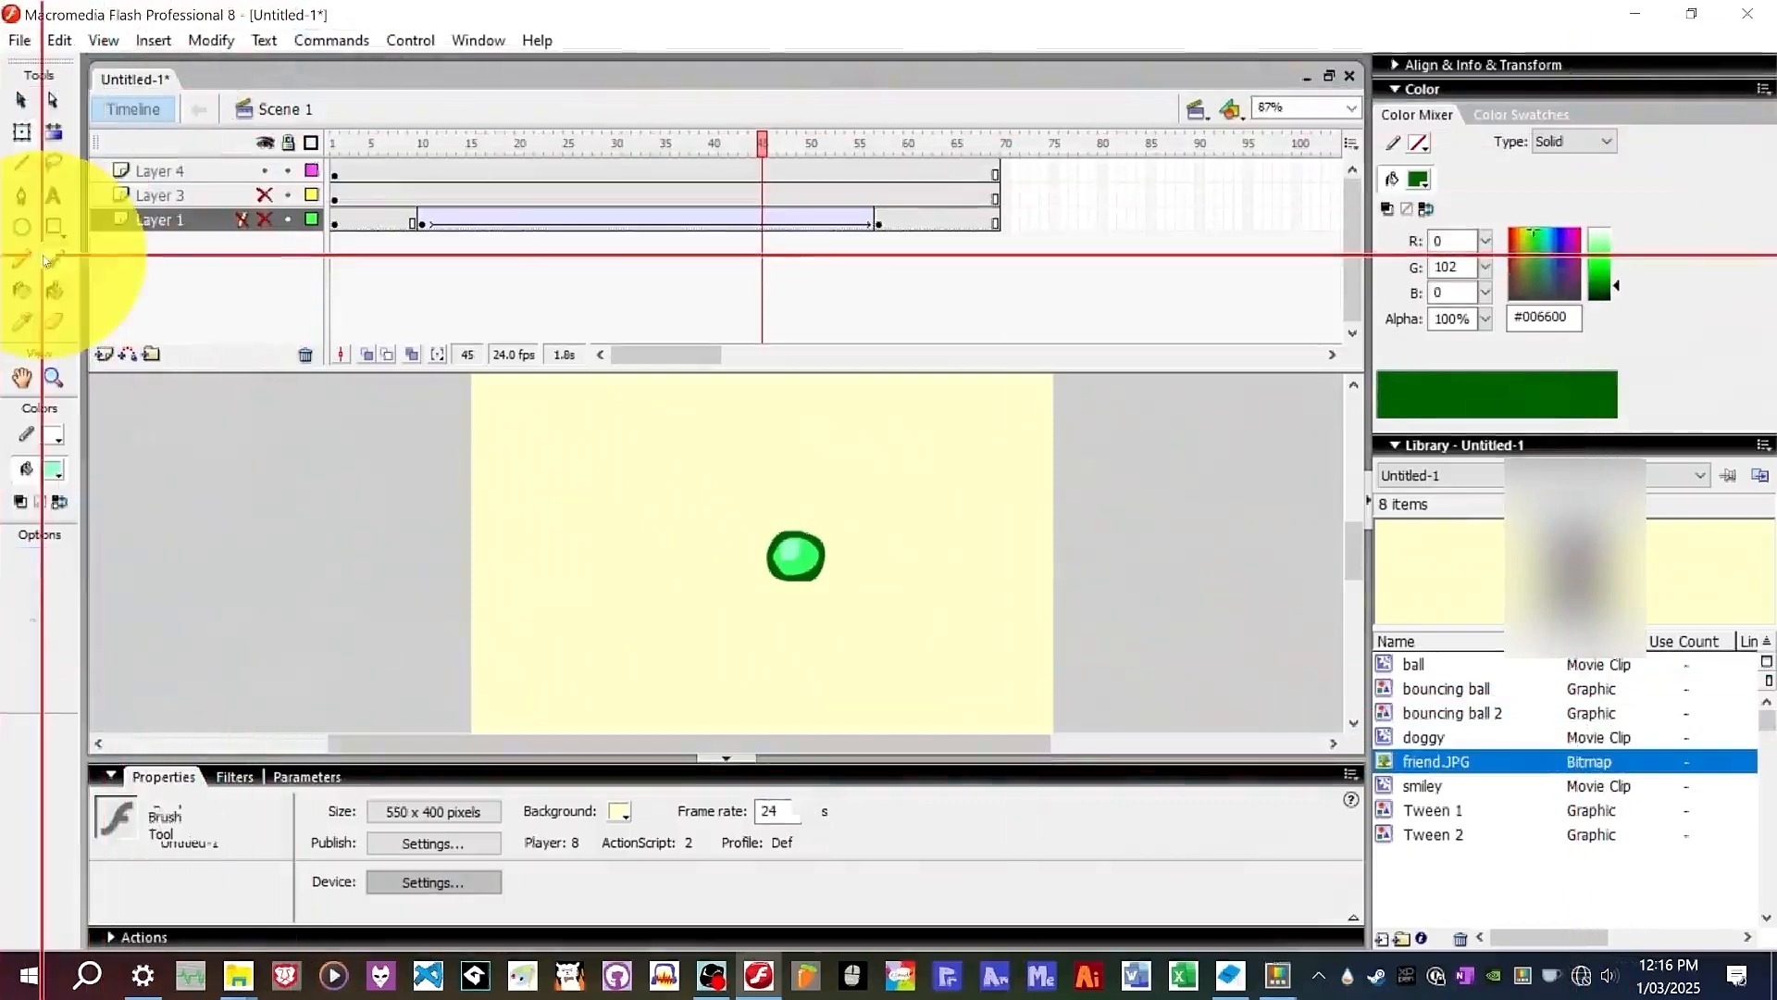
{"action": "left_click", "coordinate": [516, 644]}
{"action": "left_click", "coordinate": [1131, 400]}
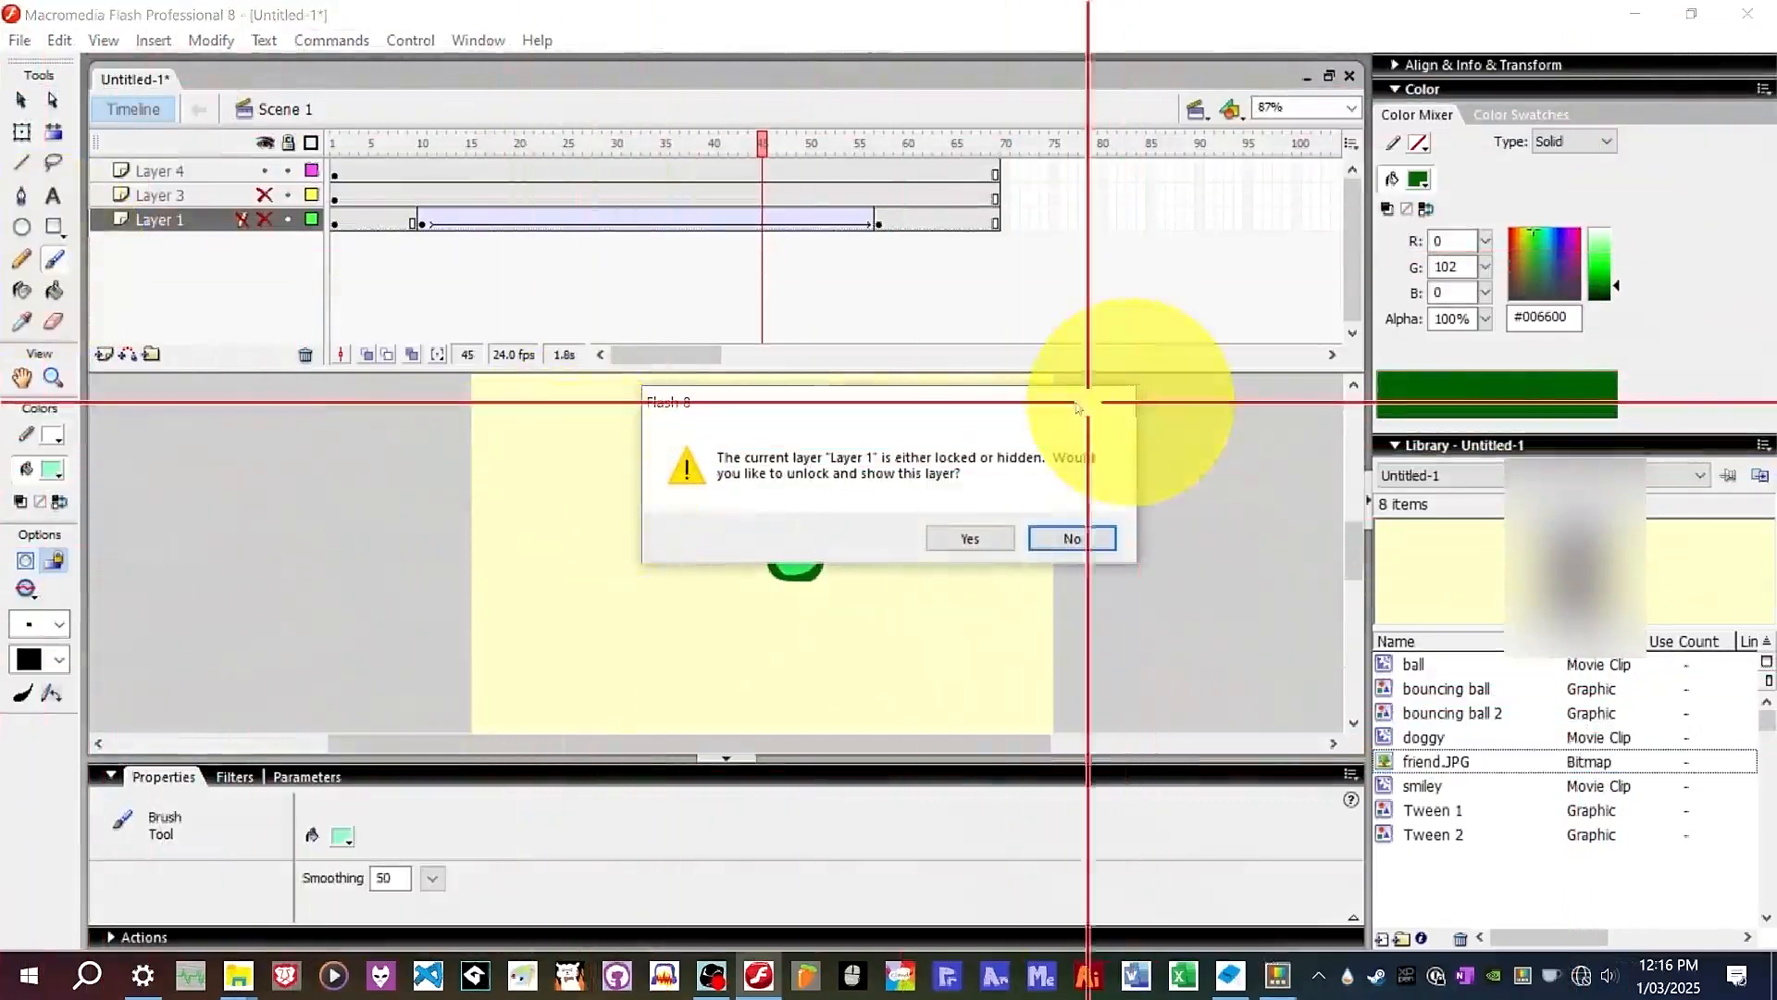
{"action": "left_click", "coordinate": [1117, 394]}
{"action": "left_click", "coordinate": [1092, 538]}
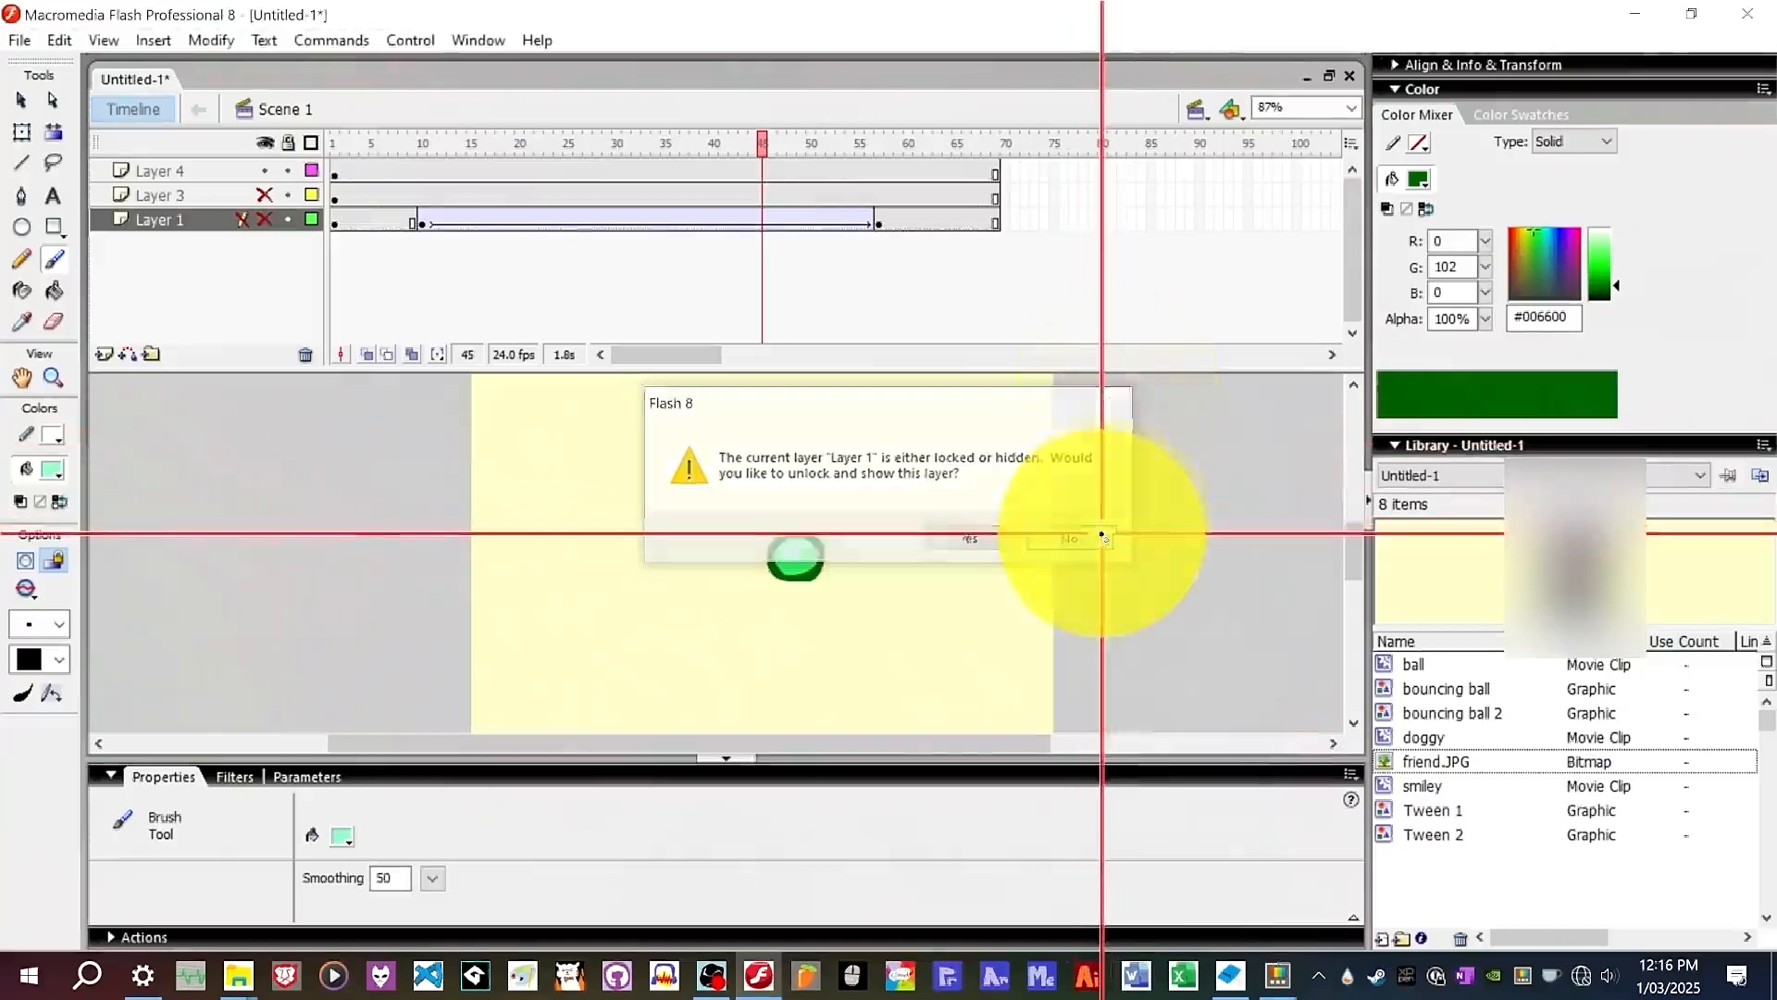
Show Layer 1 and insert a new layer, undoing a stray brush stroke on it.
{"action": "left_click", "coordinate": [265, 219]}
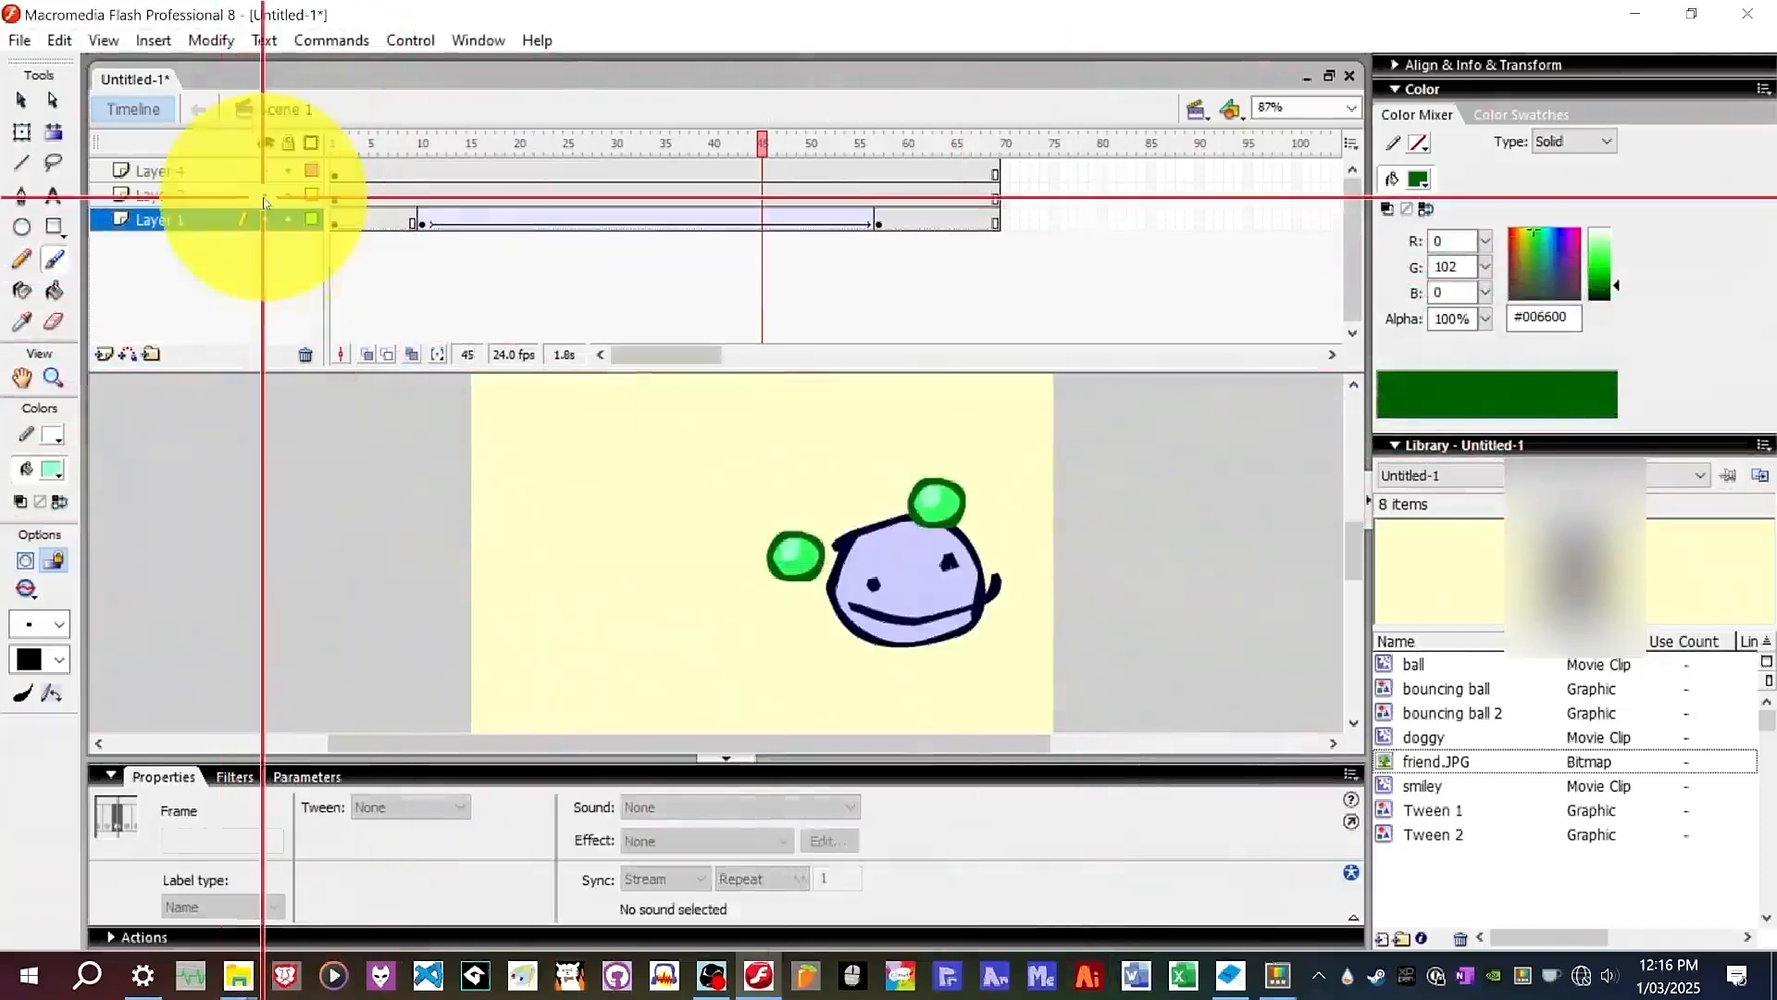
{"action": "left_click", "coordinate": [105, 355]}
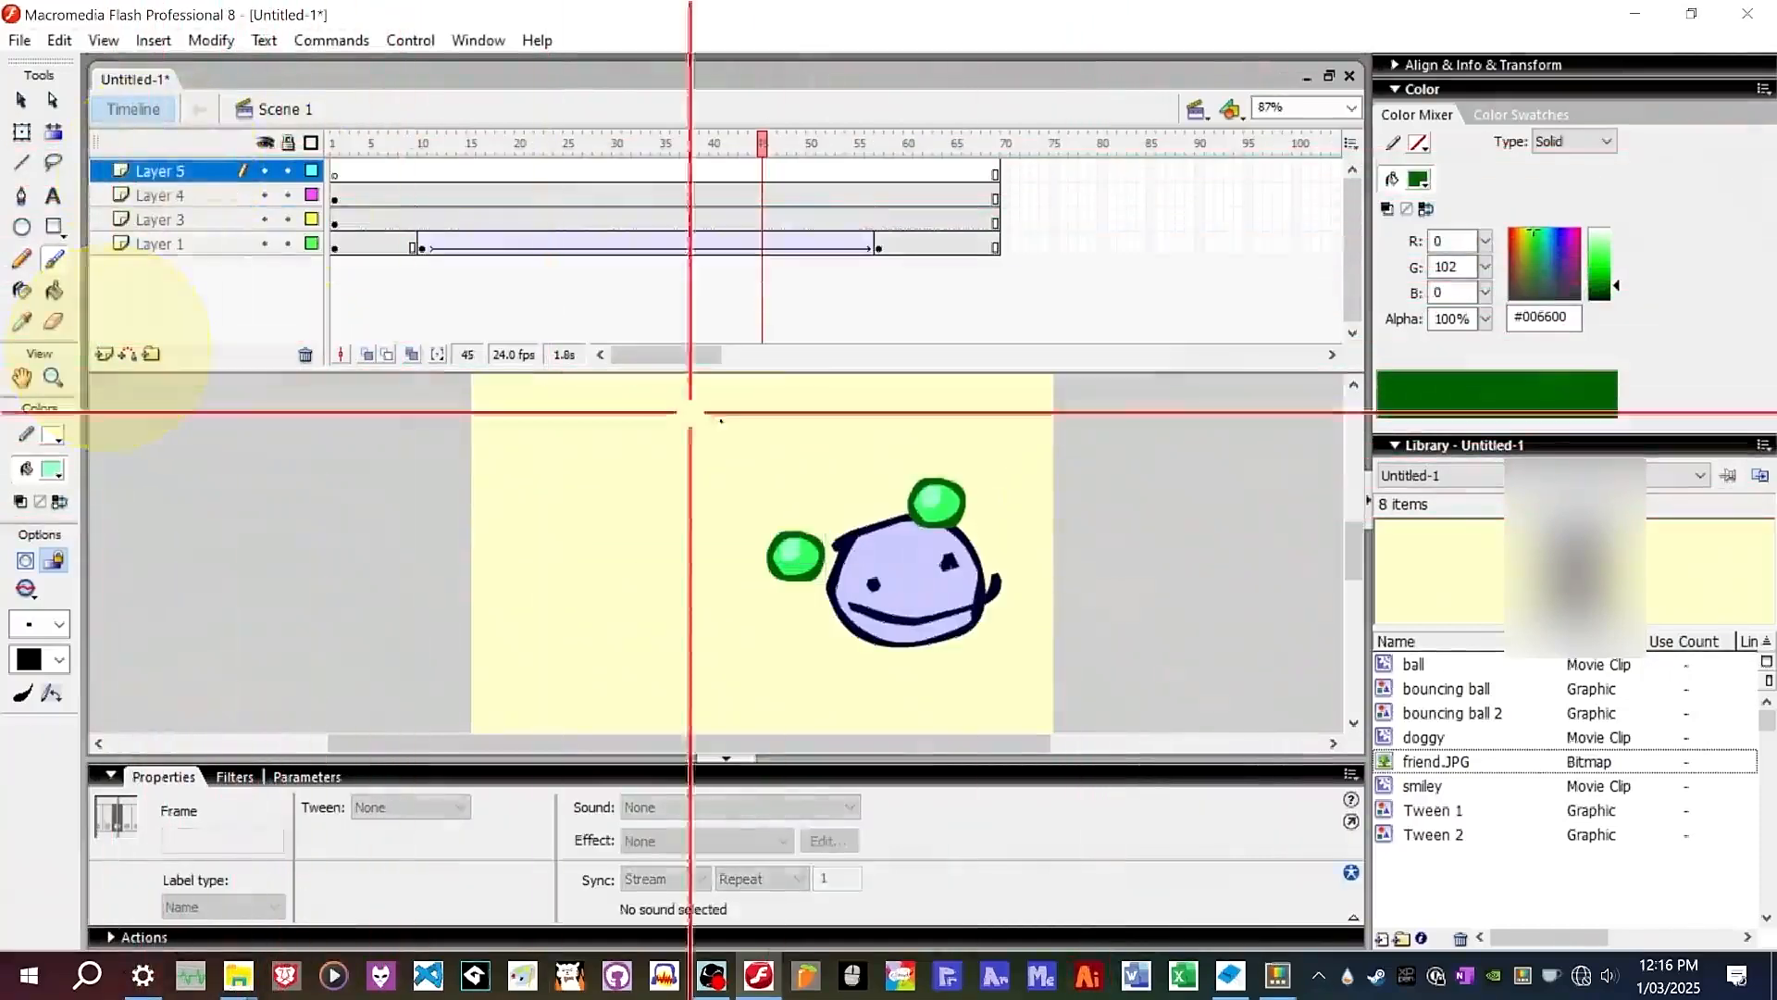
{"action": "mouse_move", "coordinate": [505, 546]}
{"action": "left_mouse_down"}
{"action": "mouse_move", "coordinate": [555, 497]}
{"action": "mouse_move", "coordinate": [727, 500]}
{"action": "left_mouse_up"}
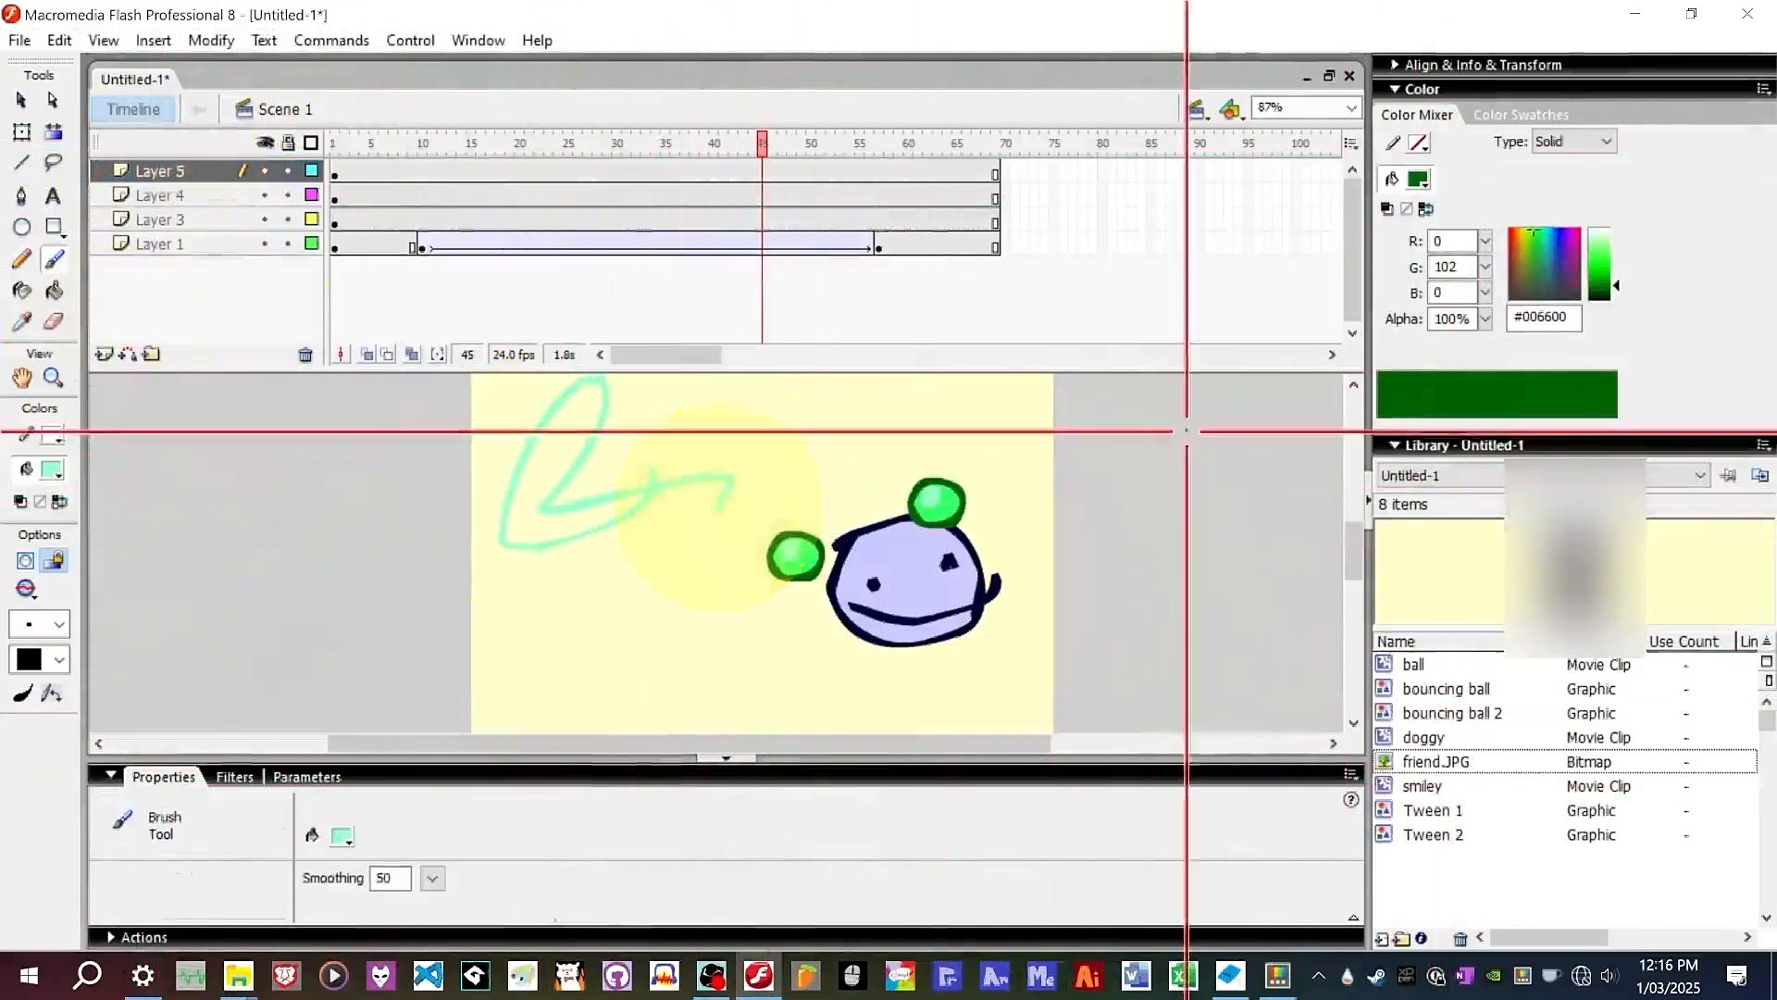
{"action": "key", "text": "ctrl+z"}
Place friend.JPG from the library on the new layer and scale it to about 191 by 272.
{"action": "left_click", "coordinate": [21, 100]}
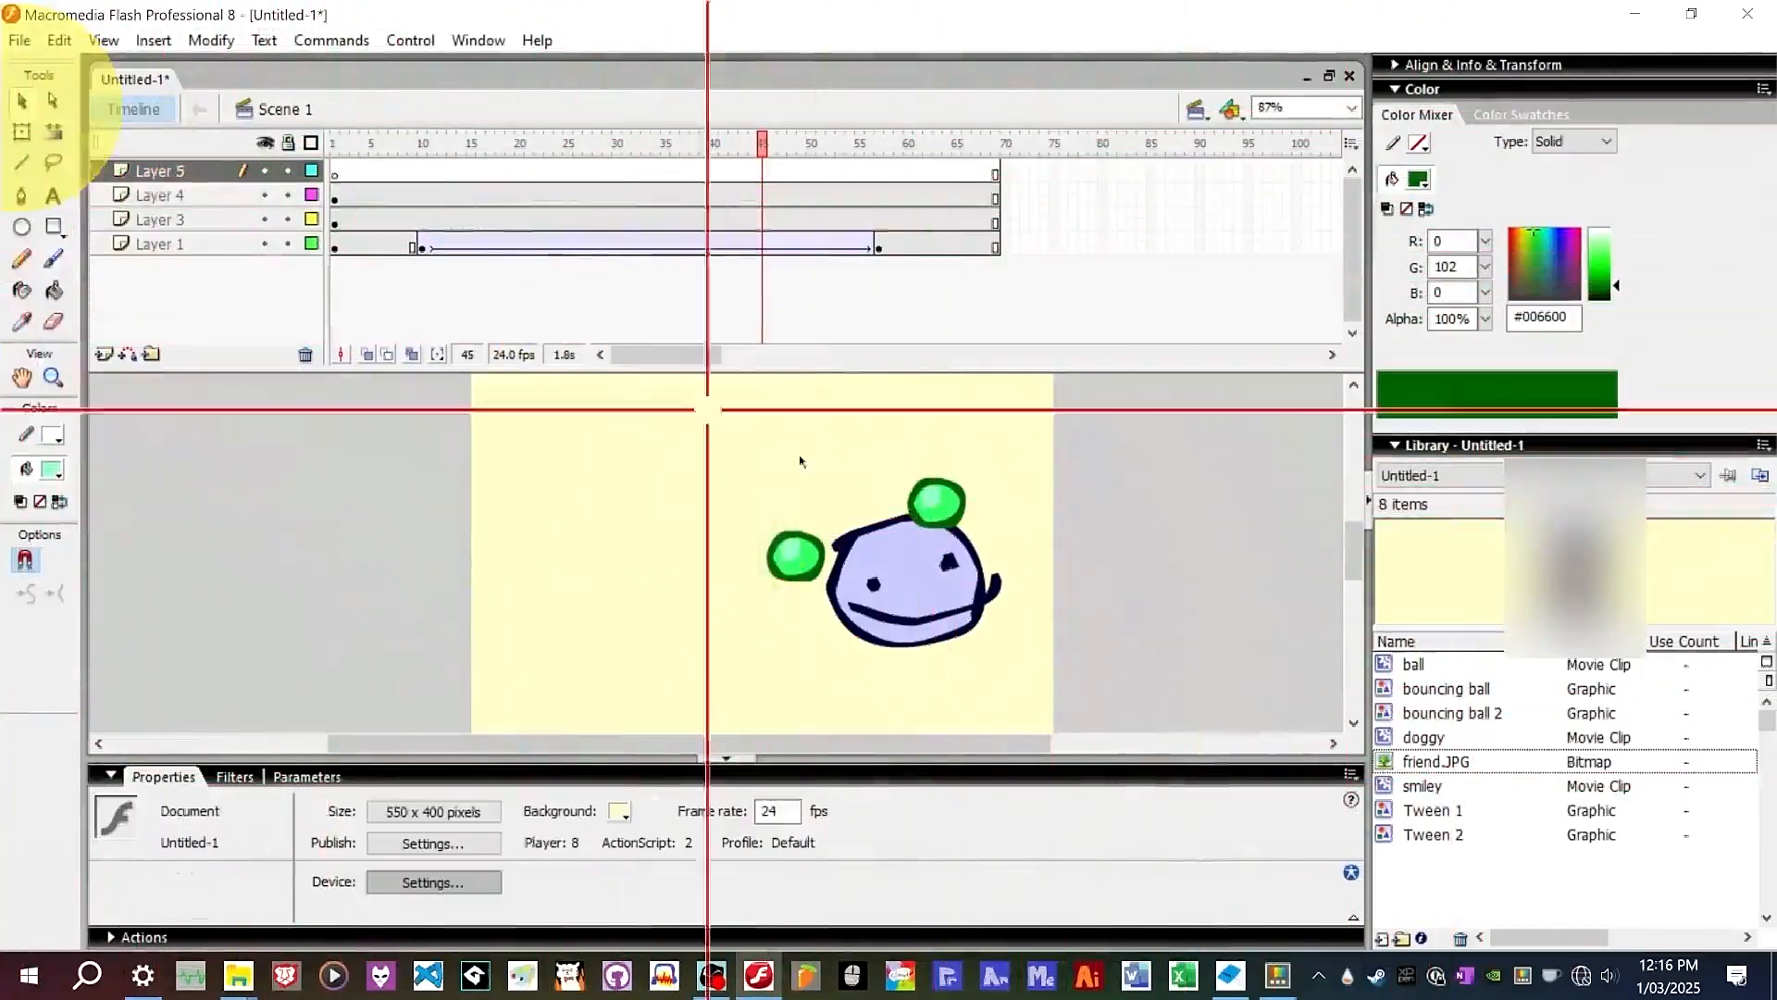
{"action": "left_click_drag", "start_coordinate": [1436, 760], "coordinate": [583, 508]}
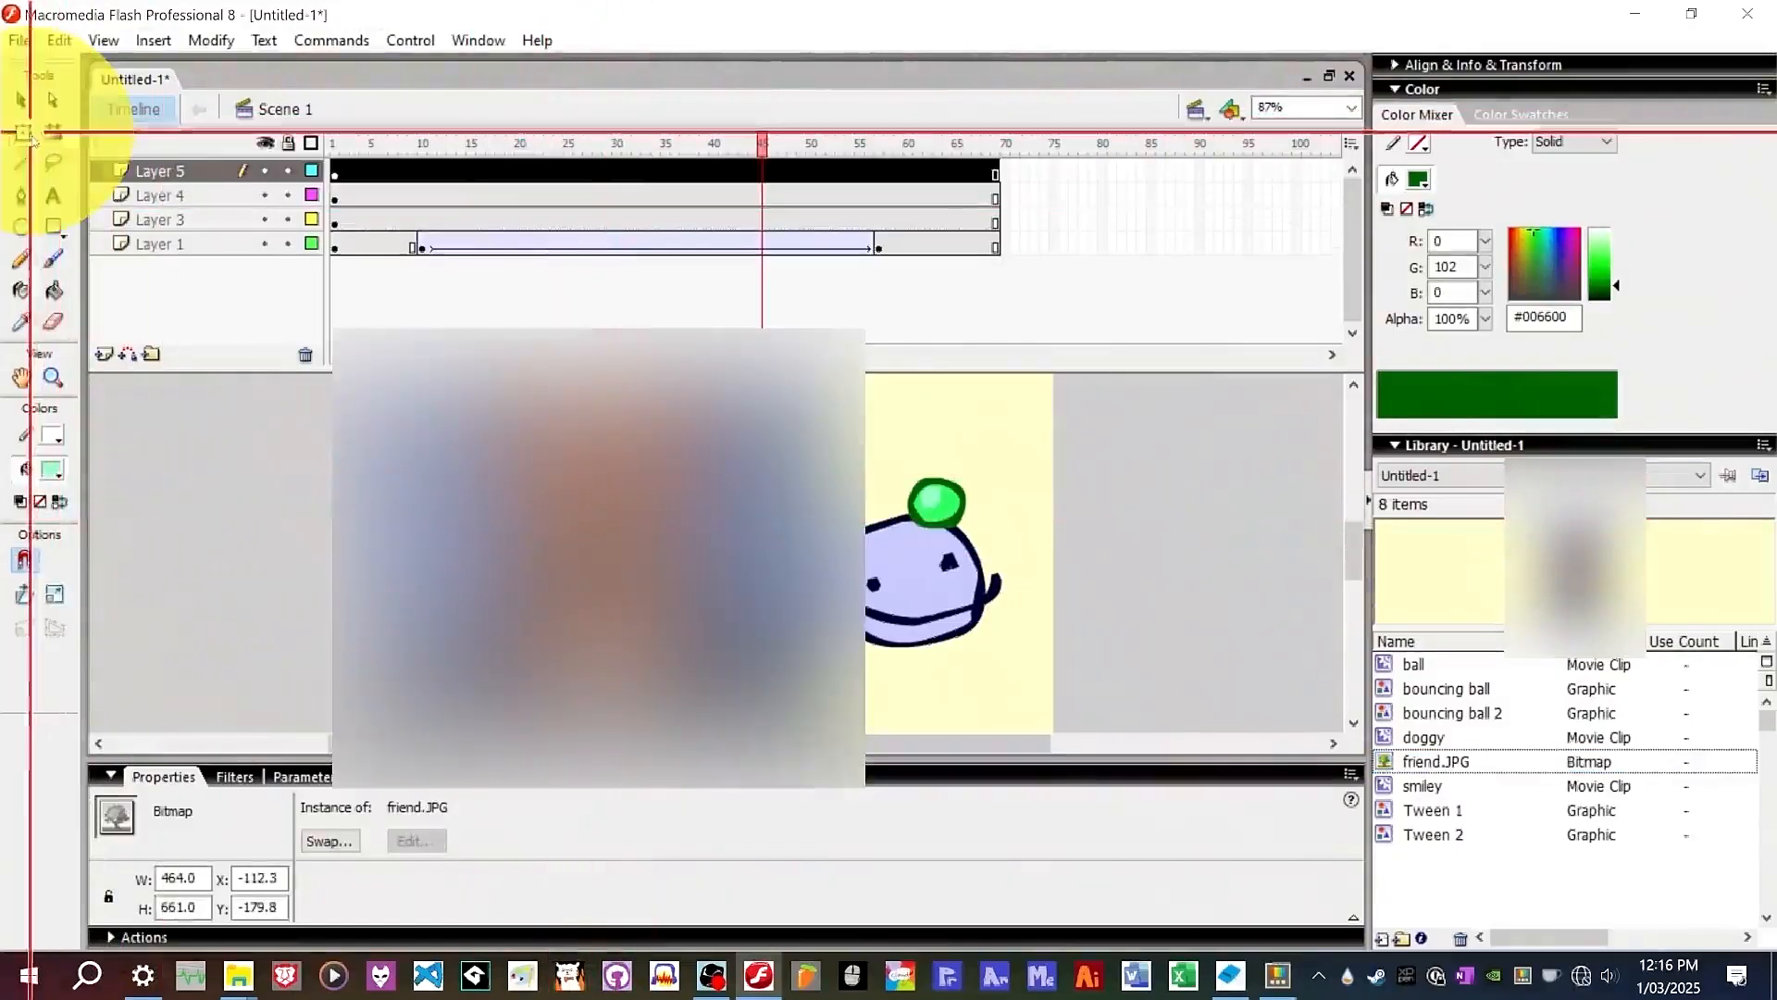
{"action": "left_click_drag", "start_coordinate": [705, 474], "coordinate": [696, 546]}
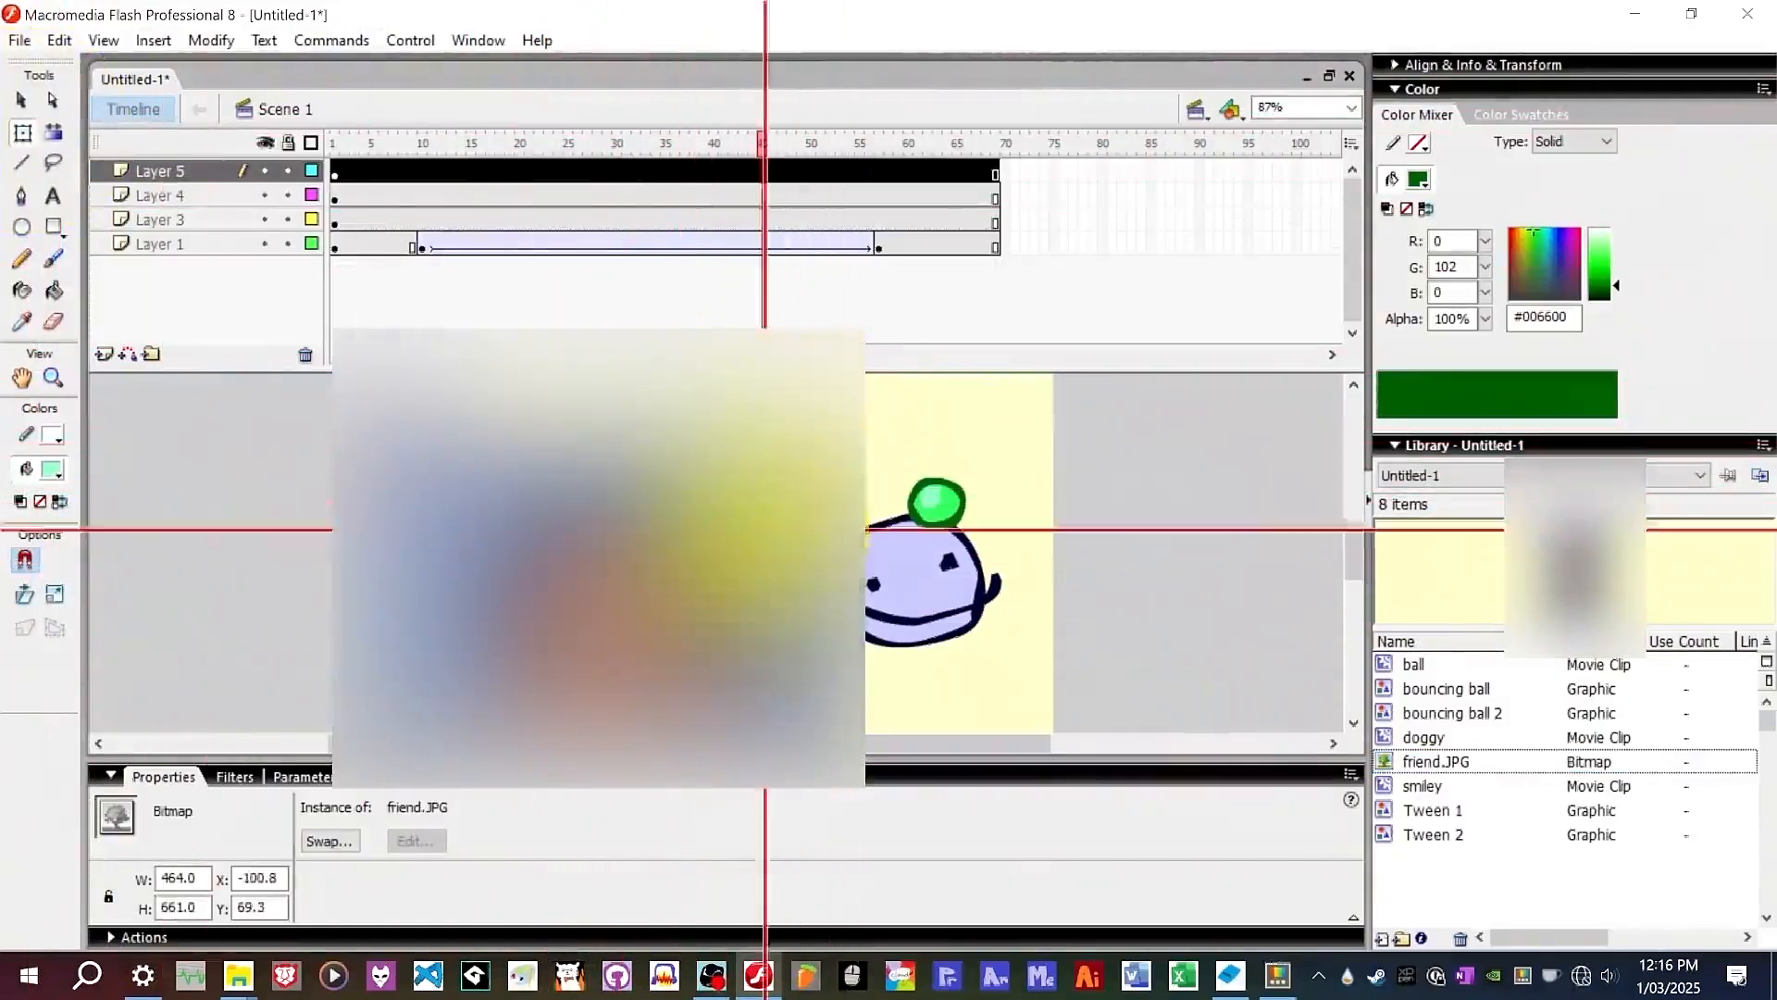
{"action": "left_click_drag", "start_coordinate": [711, 600], "coordinate": [711, 622]}
{"action": "left_click_drag", "start_coordinate": [659, 713], "coordinate": [637, 480]}
Convert the photo into a movie clip symbol named good friend and move it right.
{"action": "right_click", "coordinate": [647, 498]}
{"action": "left_click", "coordinate": [754, 842]}
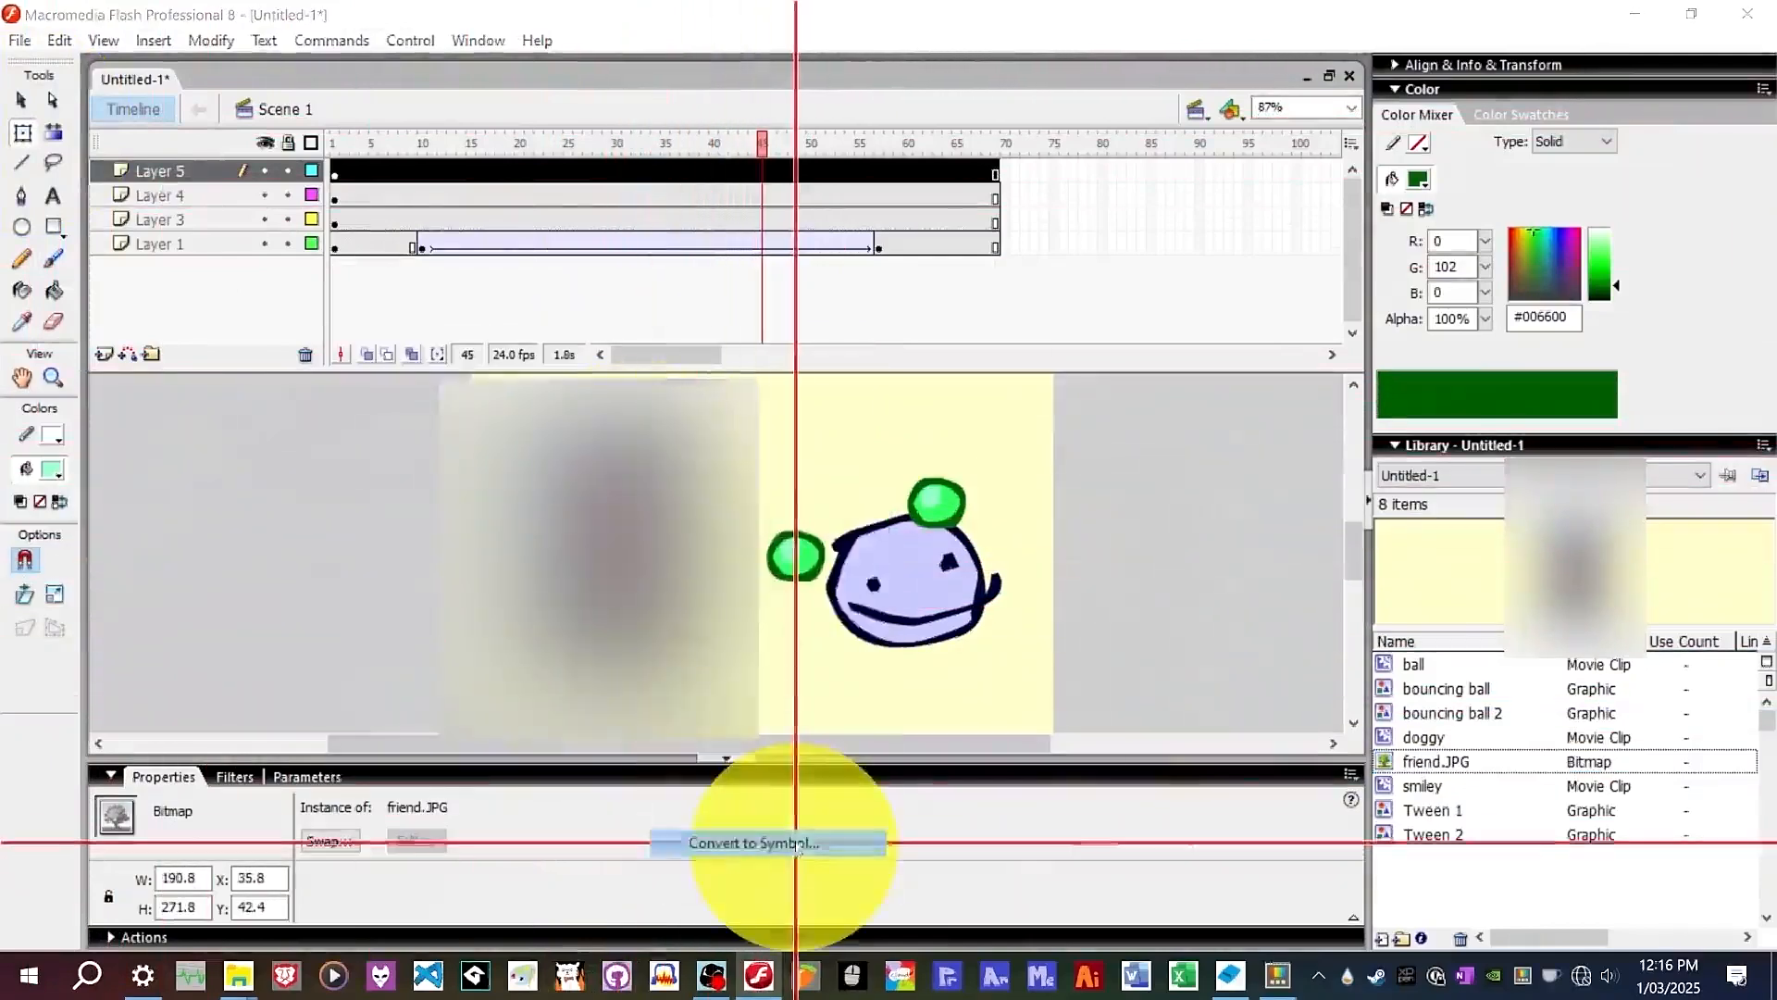
{"action": "left_click", "coordinate": [736, 299]}
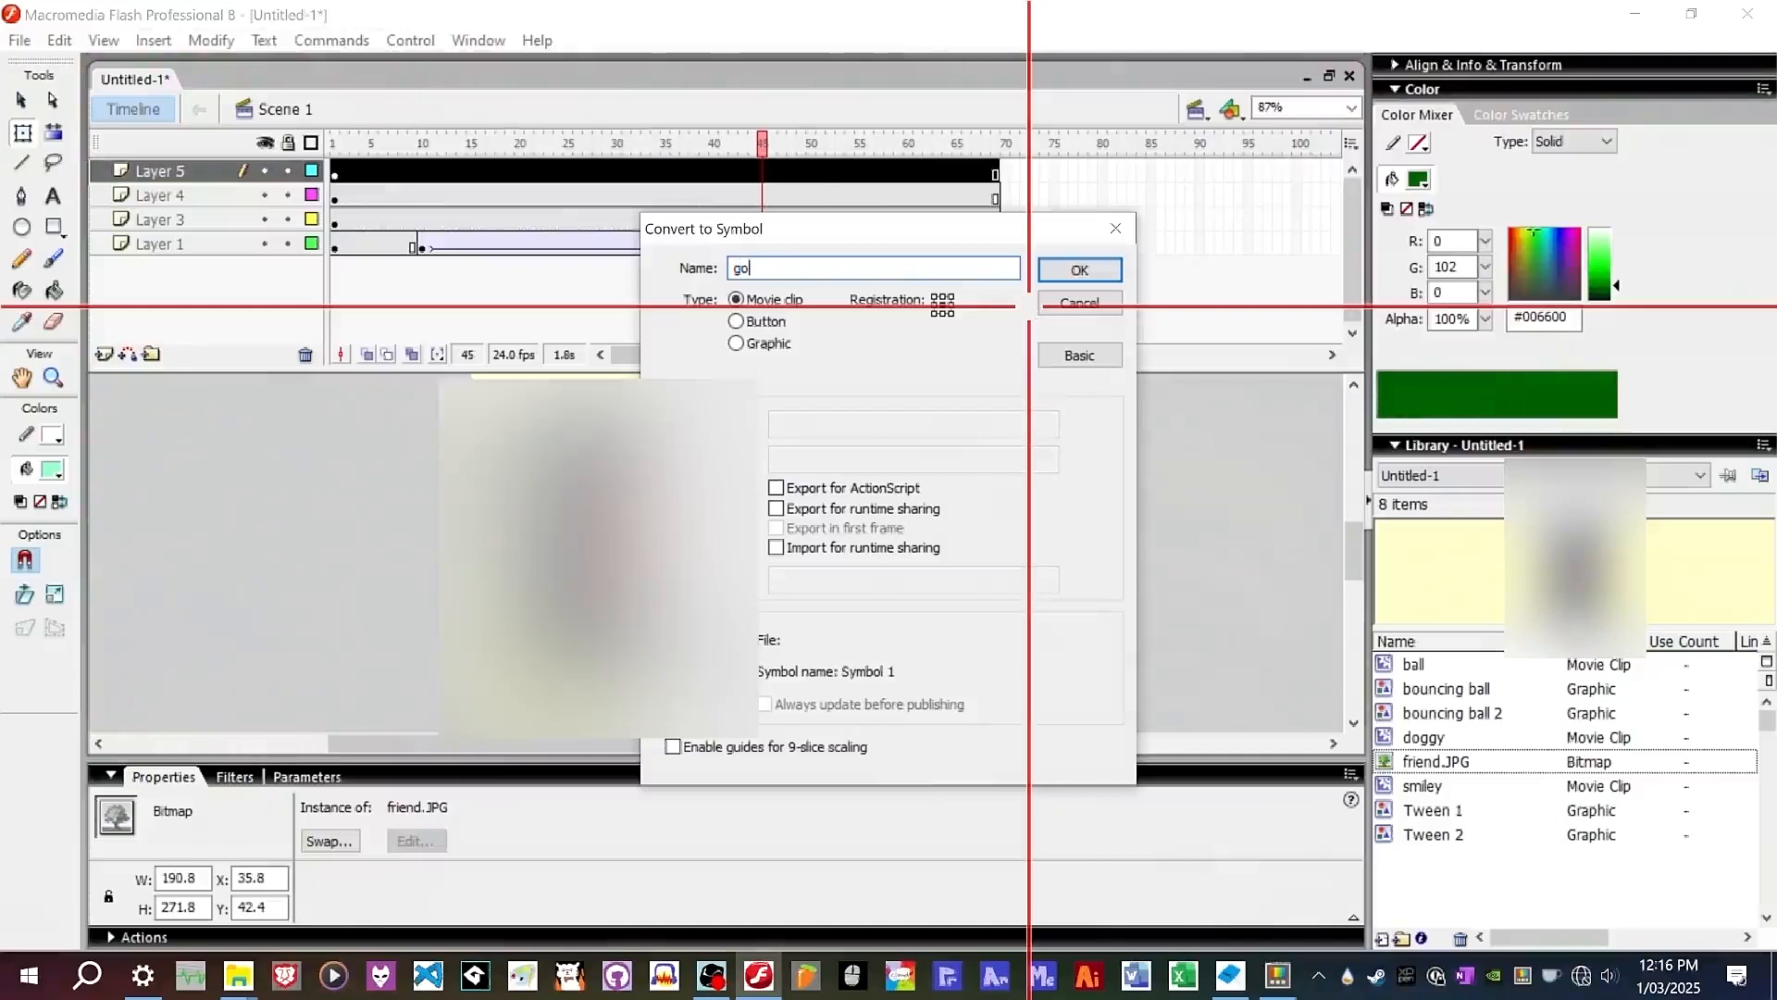
{"action": "key", "text": "Return"}
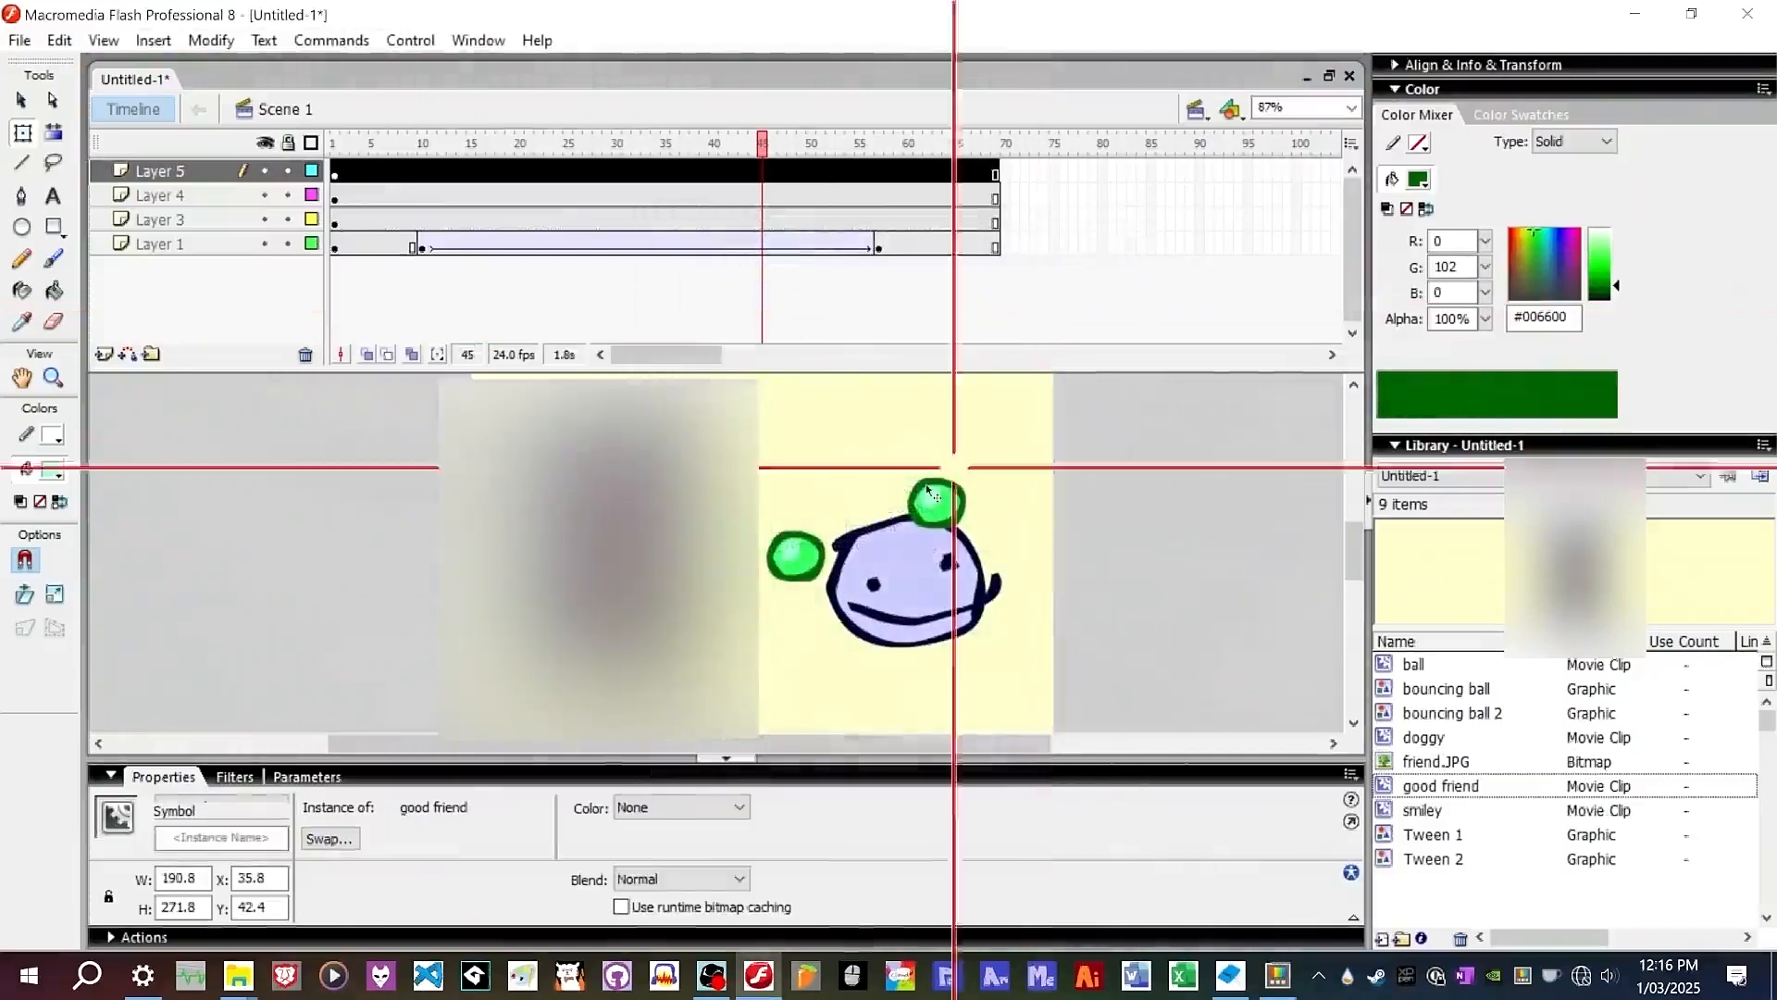
{"action": "left_click_drag", "start_coordinate": [698, 481], "coordinate": [813, 482]}
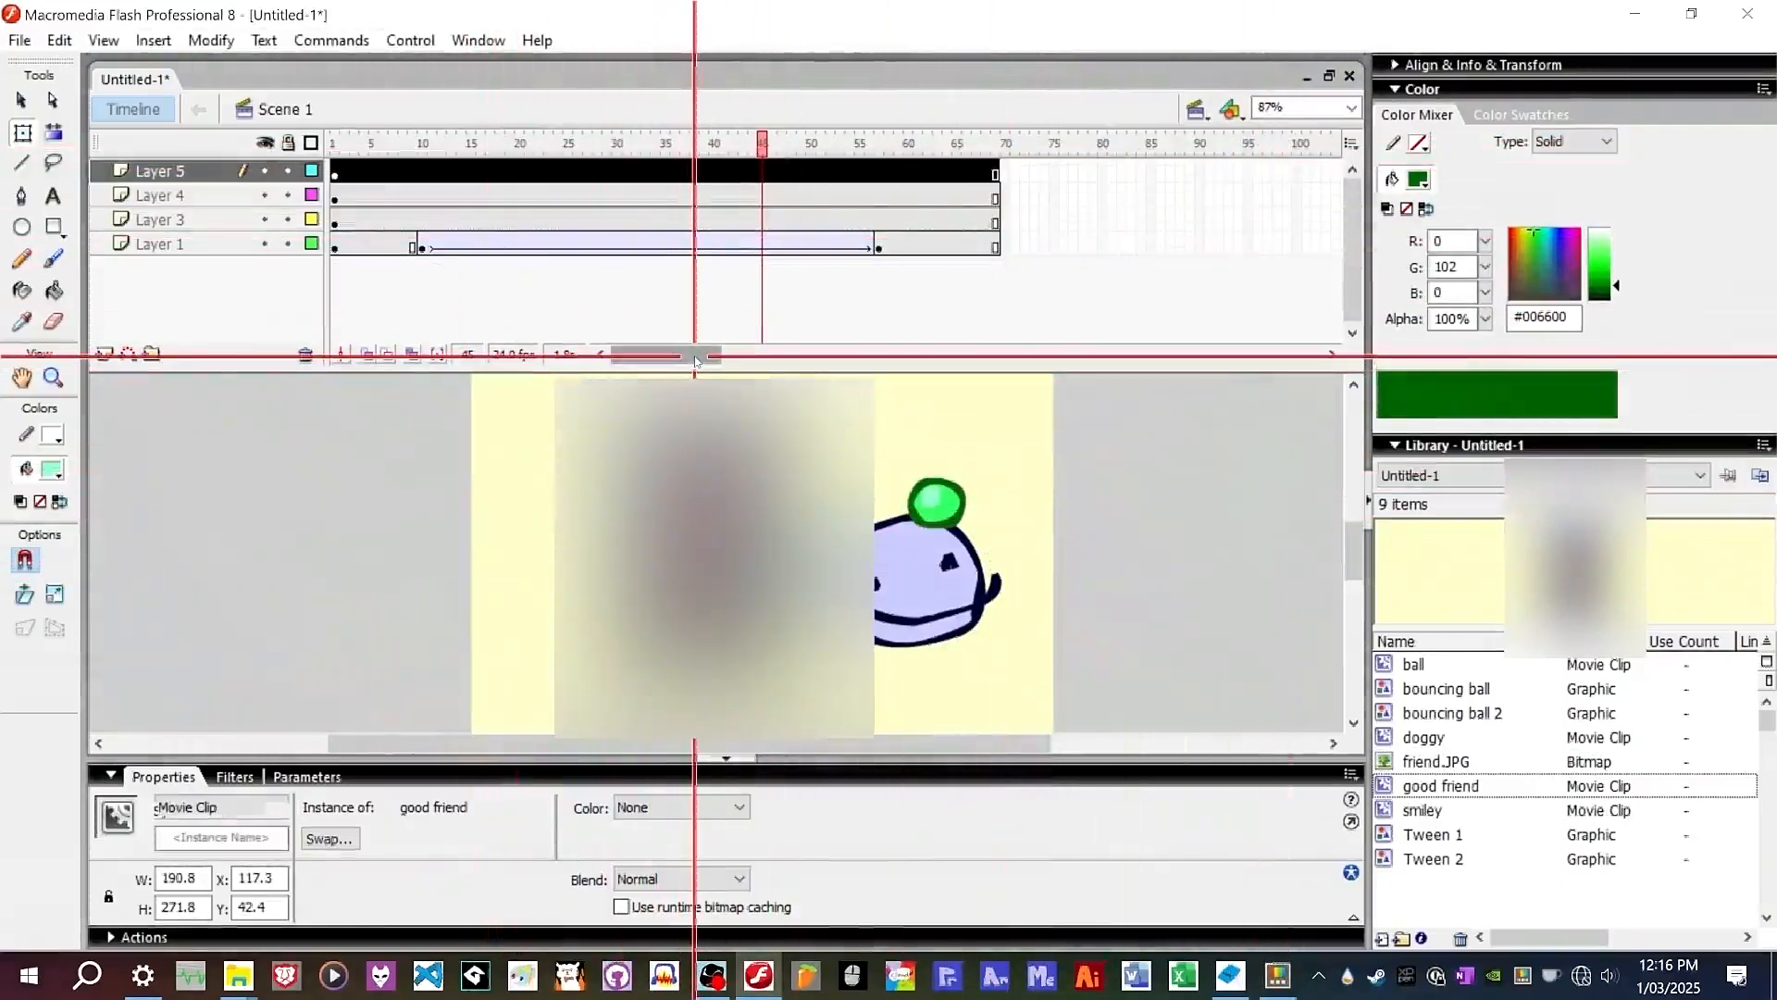
Add keyframes at frames 27 and 49 on Layer 5 and create a motion tween between them.
{"action": "right_click", "coordinate": [589, 171]}
{"action": "left_click", "coordinate": [635, 280]}
{"action": "left_click", "coordinate": [801, 171]}
{"action": "right_click", "coordinate": [802, 172]}
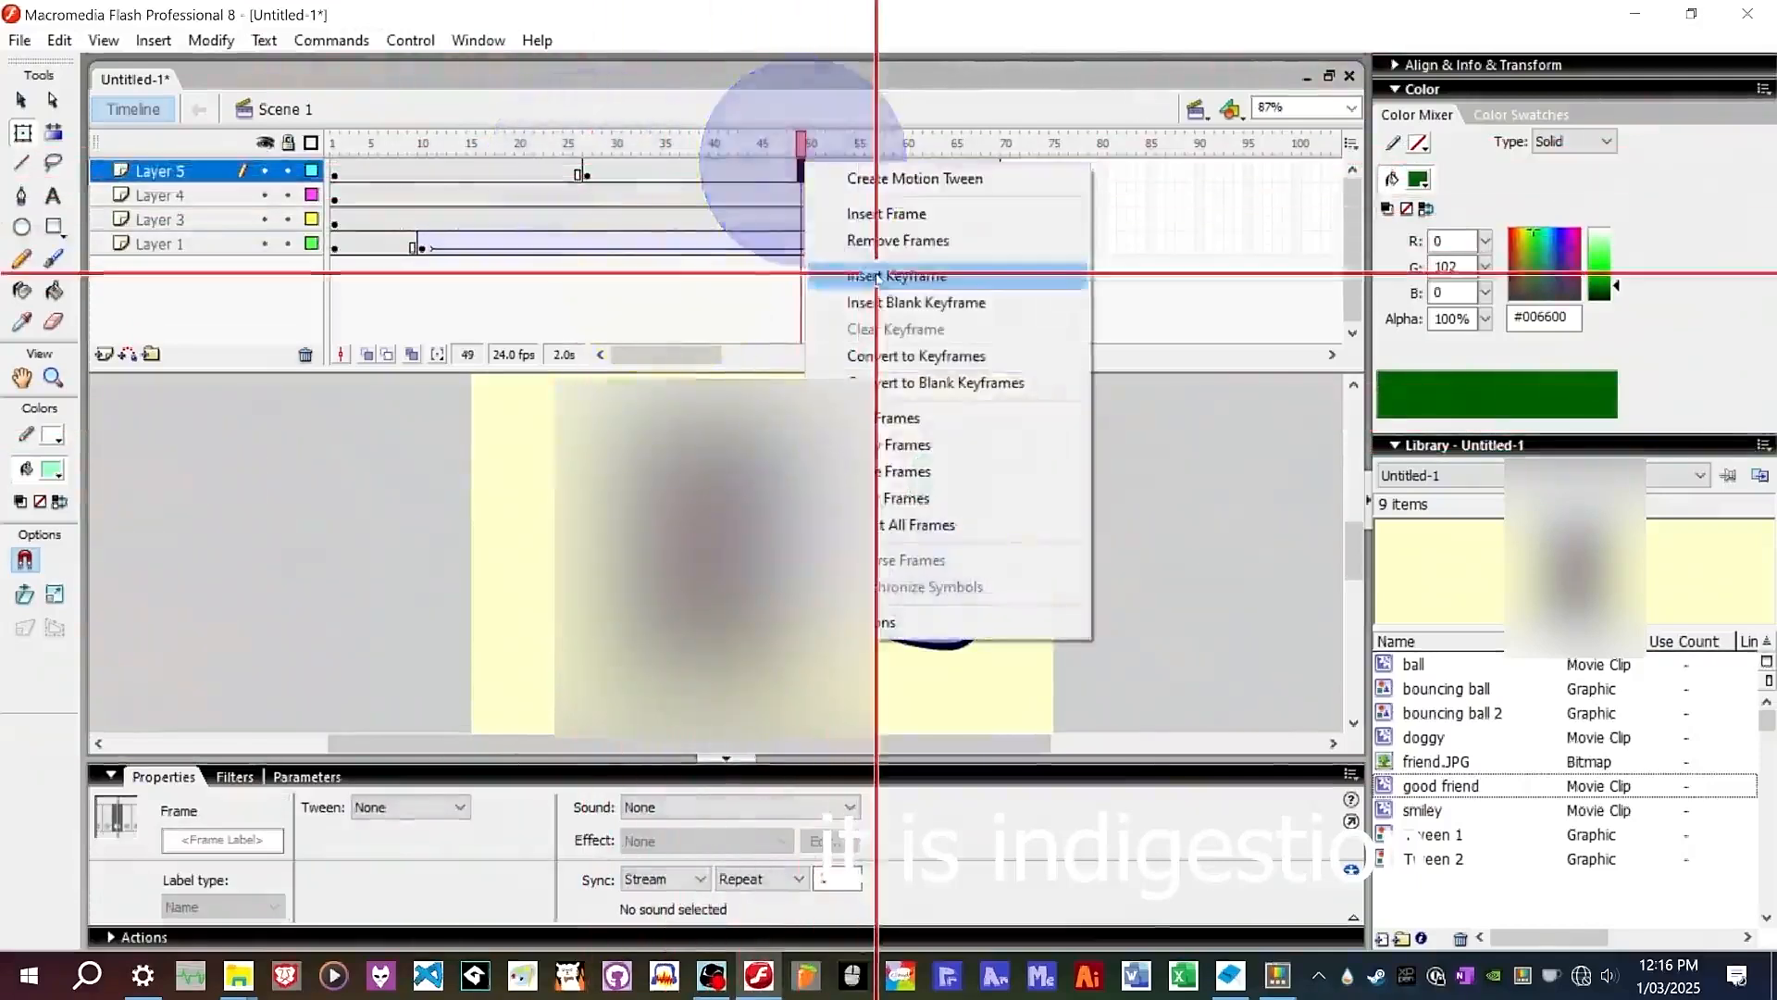
{"action": "left_click", "coordinate": [873, 278]}
{"action": "right_click", "coordinate": [722, 171]}
{"action": "left_click", "coordinate": [777, 183]}
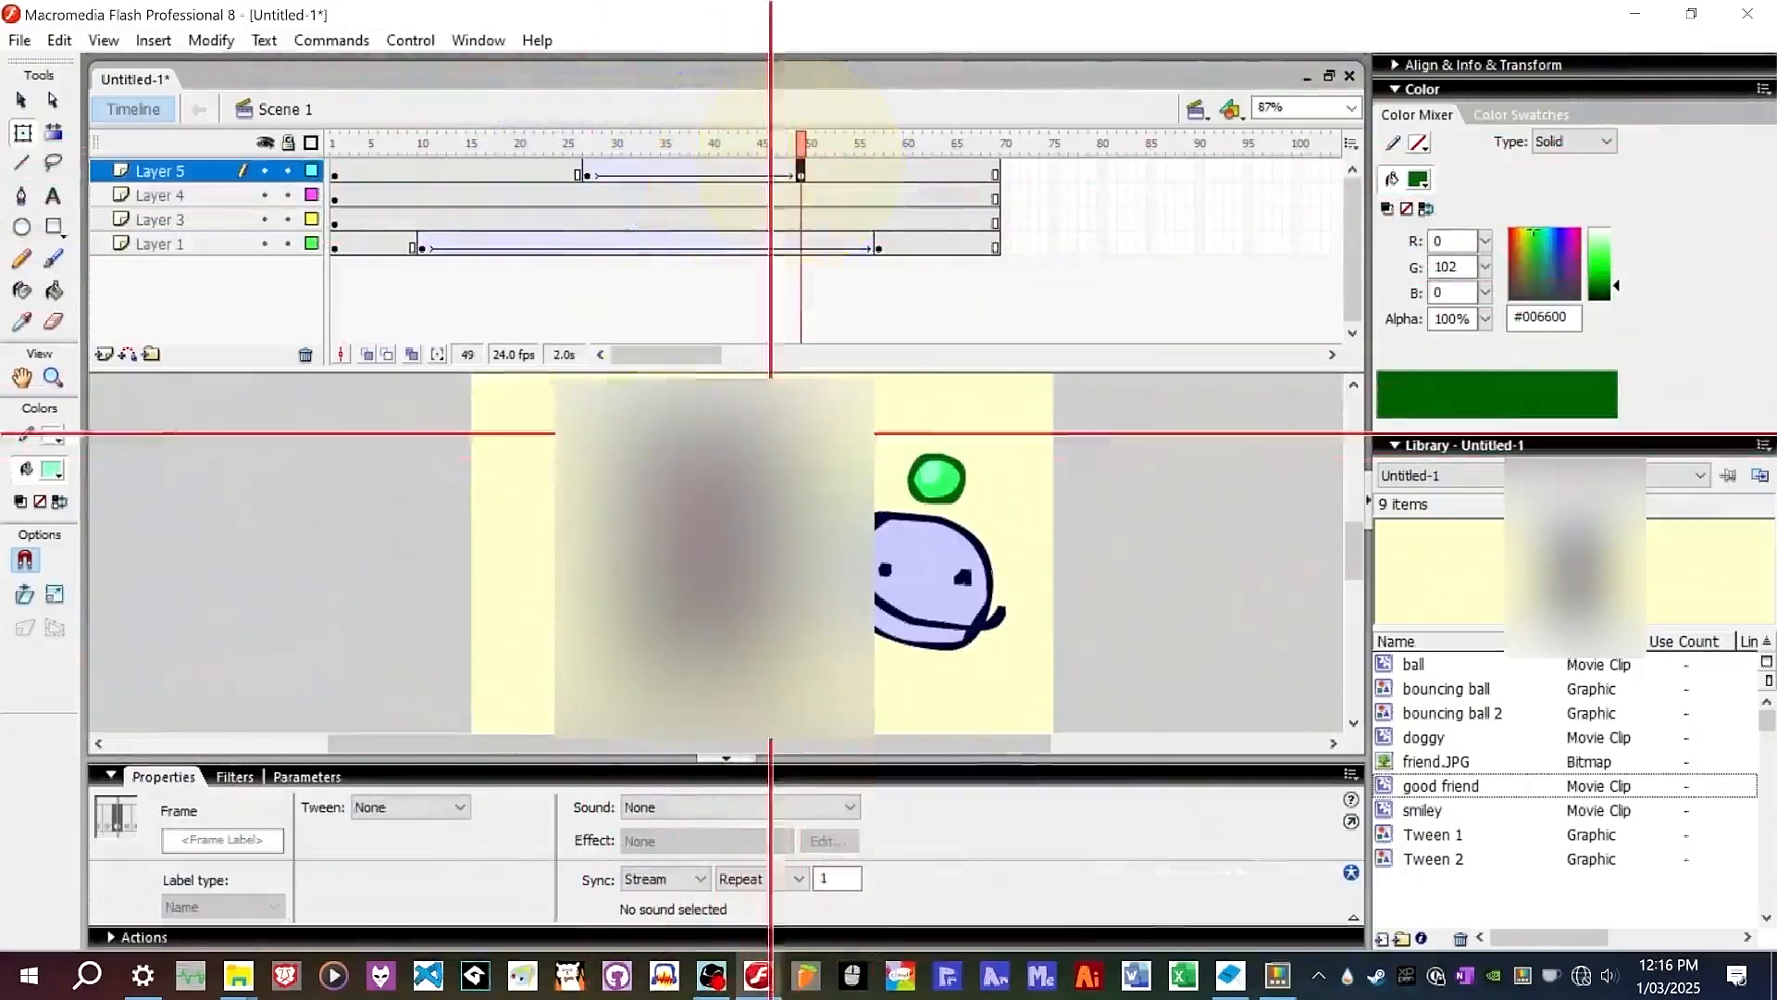
Rotate the good friend instance at the frame-49 keyframe.
{"action": "left_click_drag", "start_coordinate": [794, 395], "coordinate": [682, 399]}
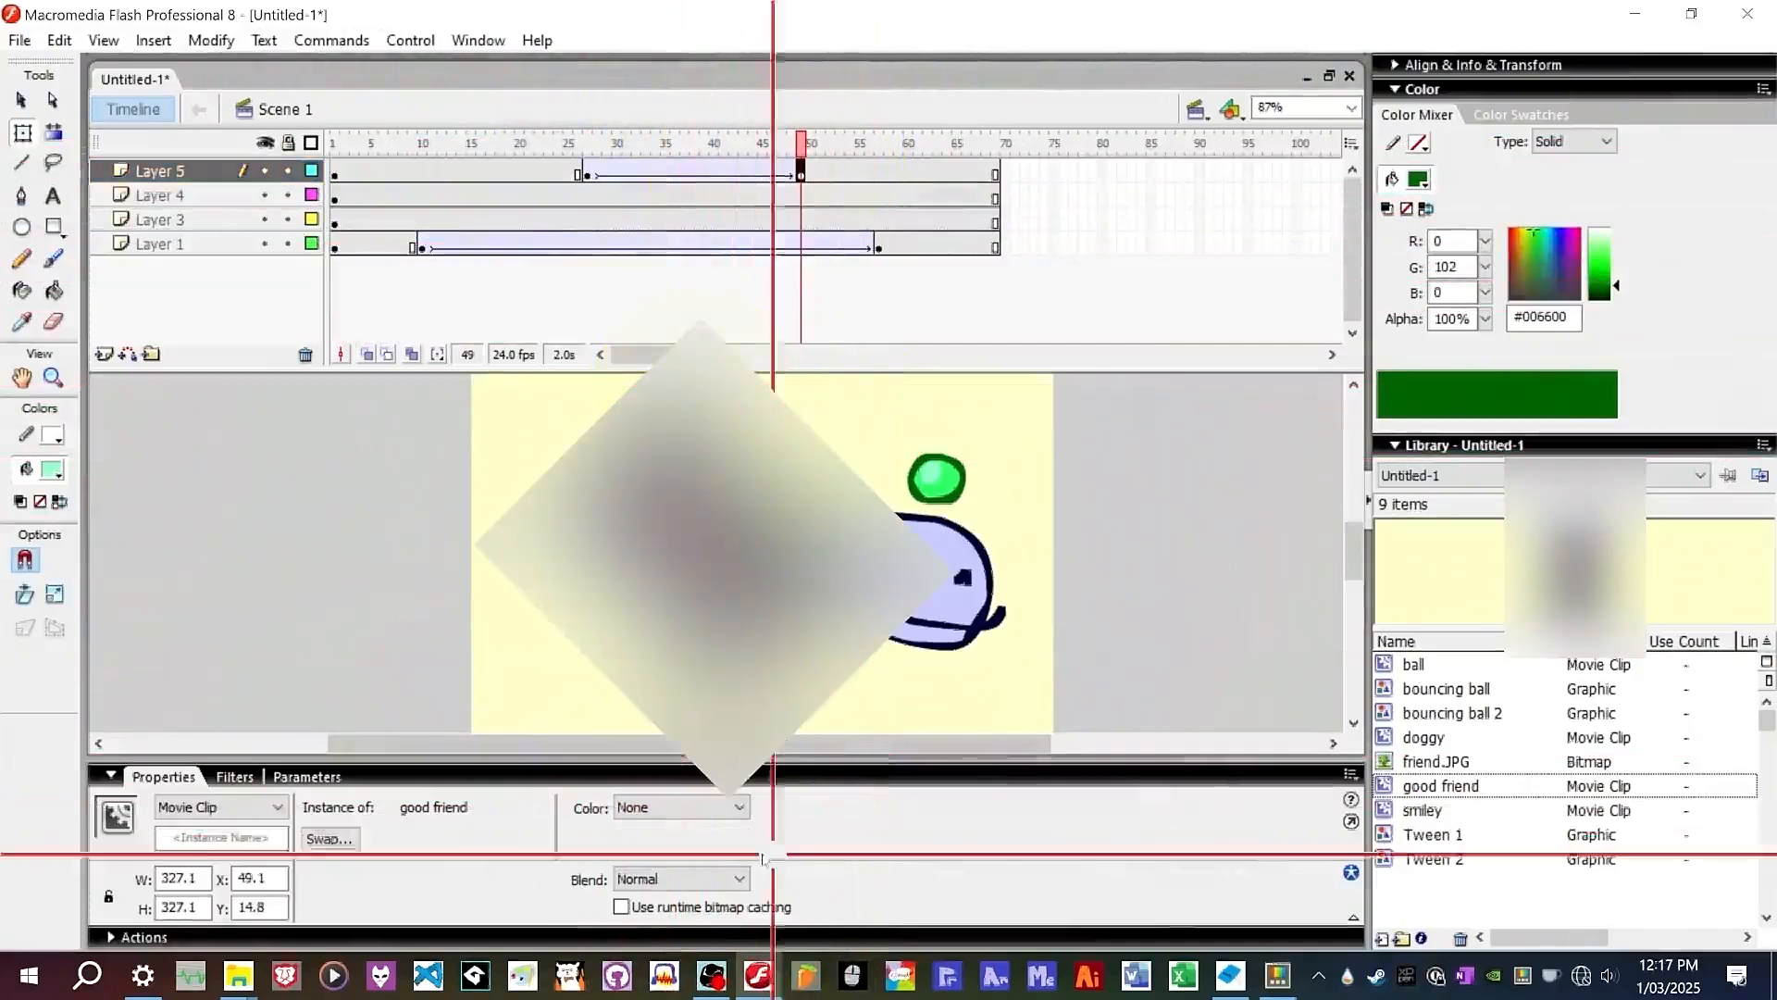
{"action": "left_click_drag", "start_coordinate": [949, 569], "coordinate": [1333, 576]}
{"action": "left_click_drag", "start_coordinate": [771, 142], "coordinate": [723, 175]}
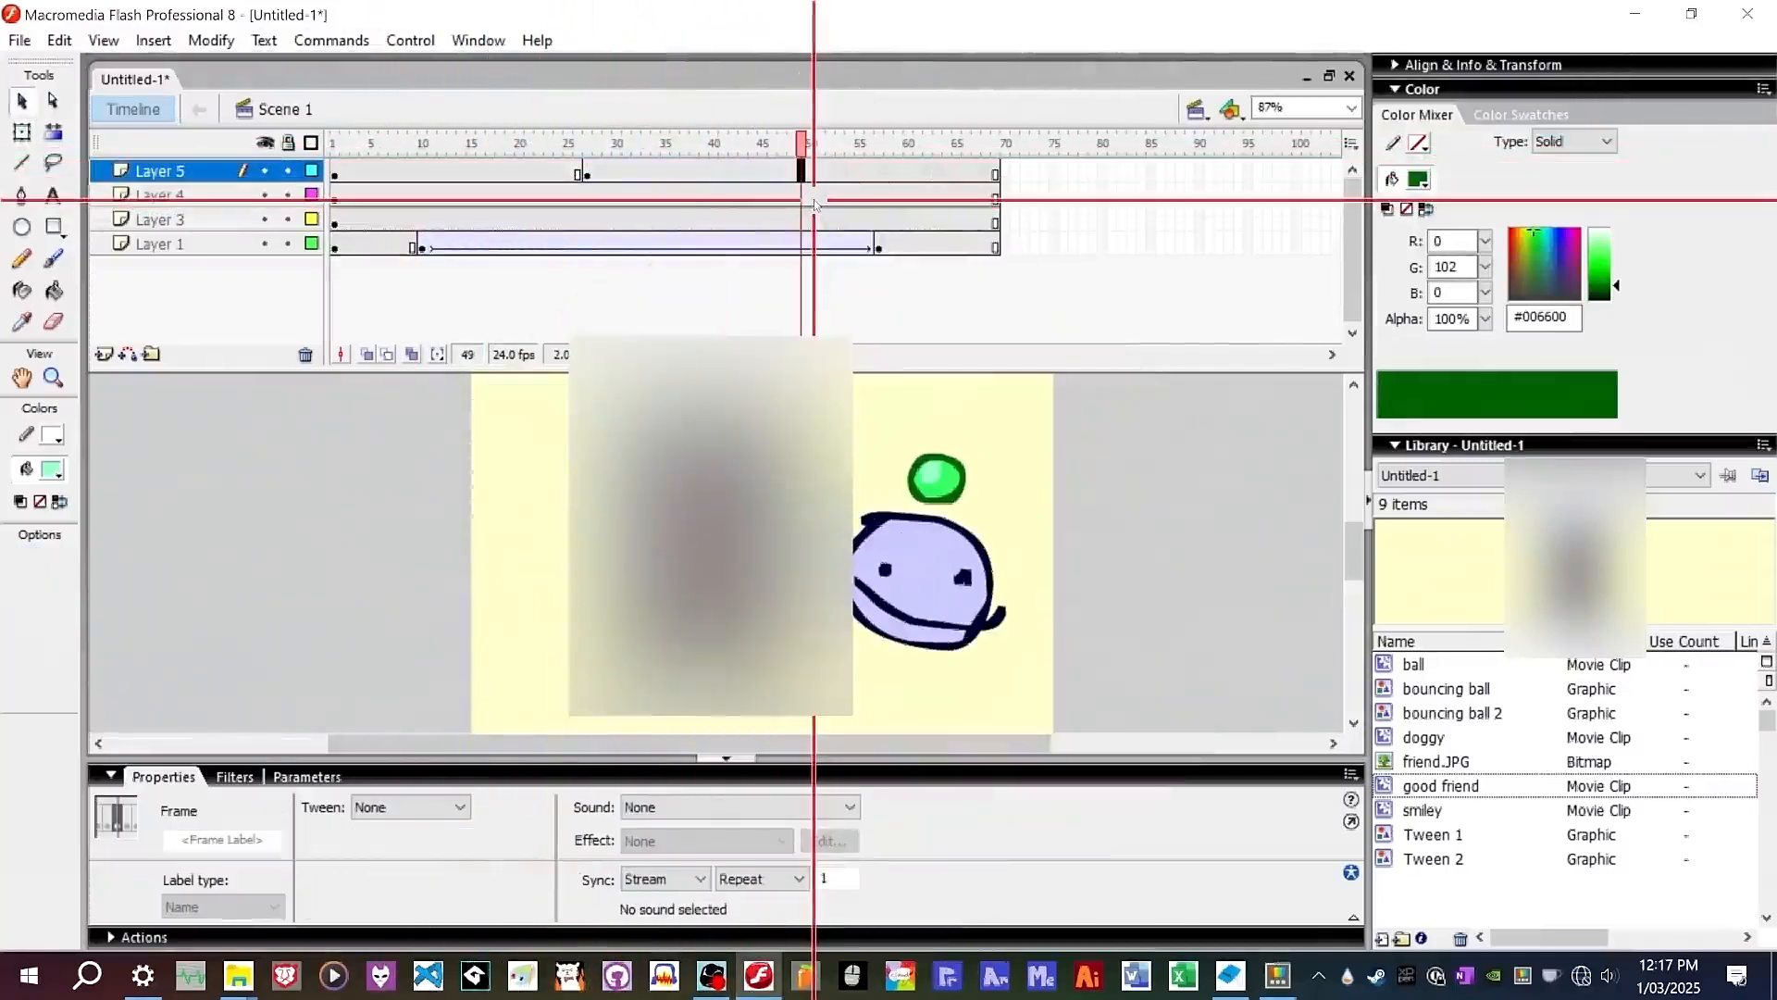
Extend all layers' frames to frame 196.
{"action": "left_click_drag", "start_coordinate": [635, 354], "coordinate": [769, 349]}
{"action": "left_click_drag", "start_coordinate": [1039, 248], "coordinate": [1035, 174]}
{"action": "right_click", "coordinate": [1045, 173]}
{"action": "left_click", "coordinate": [1074, 226]}
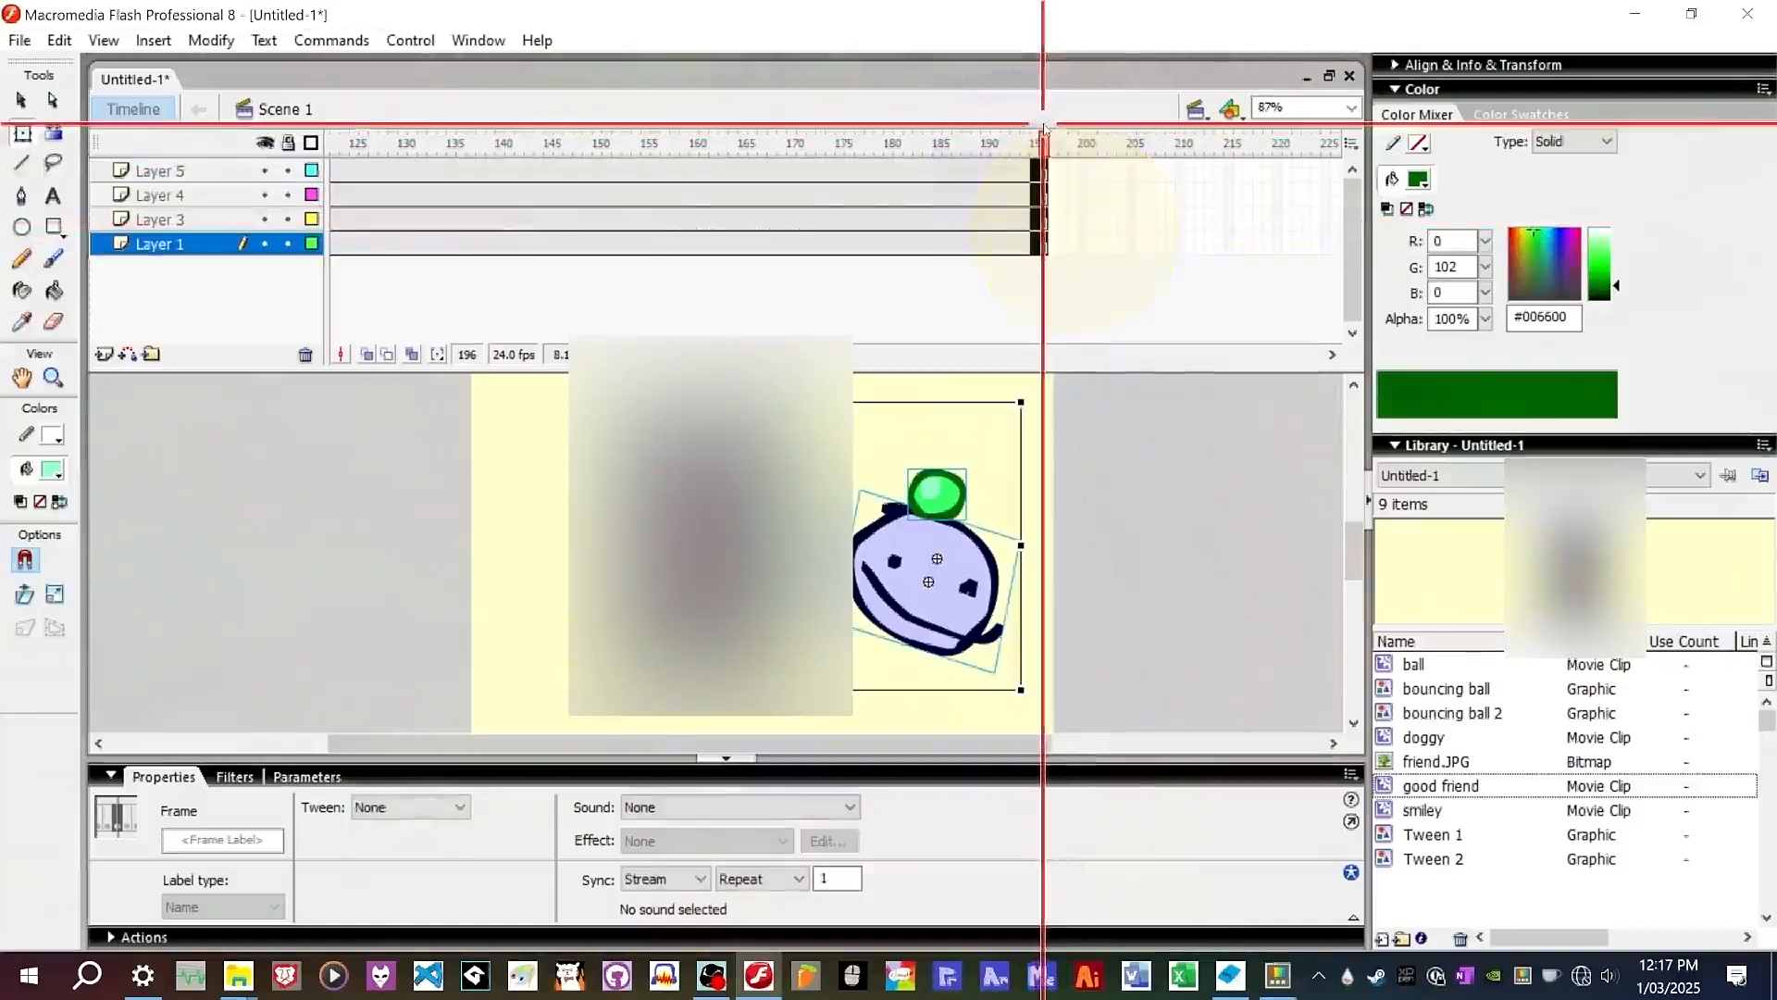
{"action": "right_click", "coordinate": [1171, 190]}
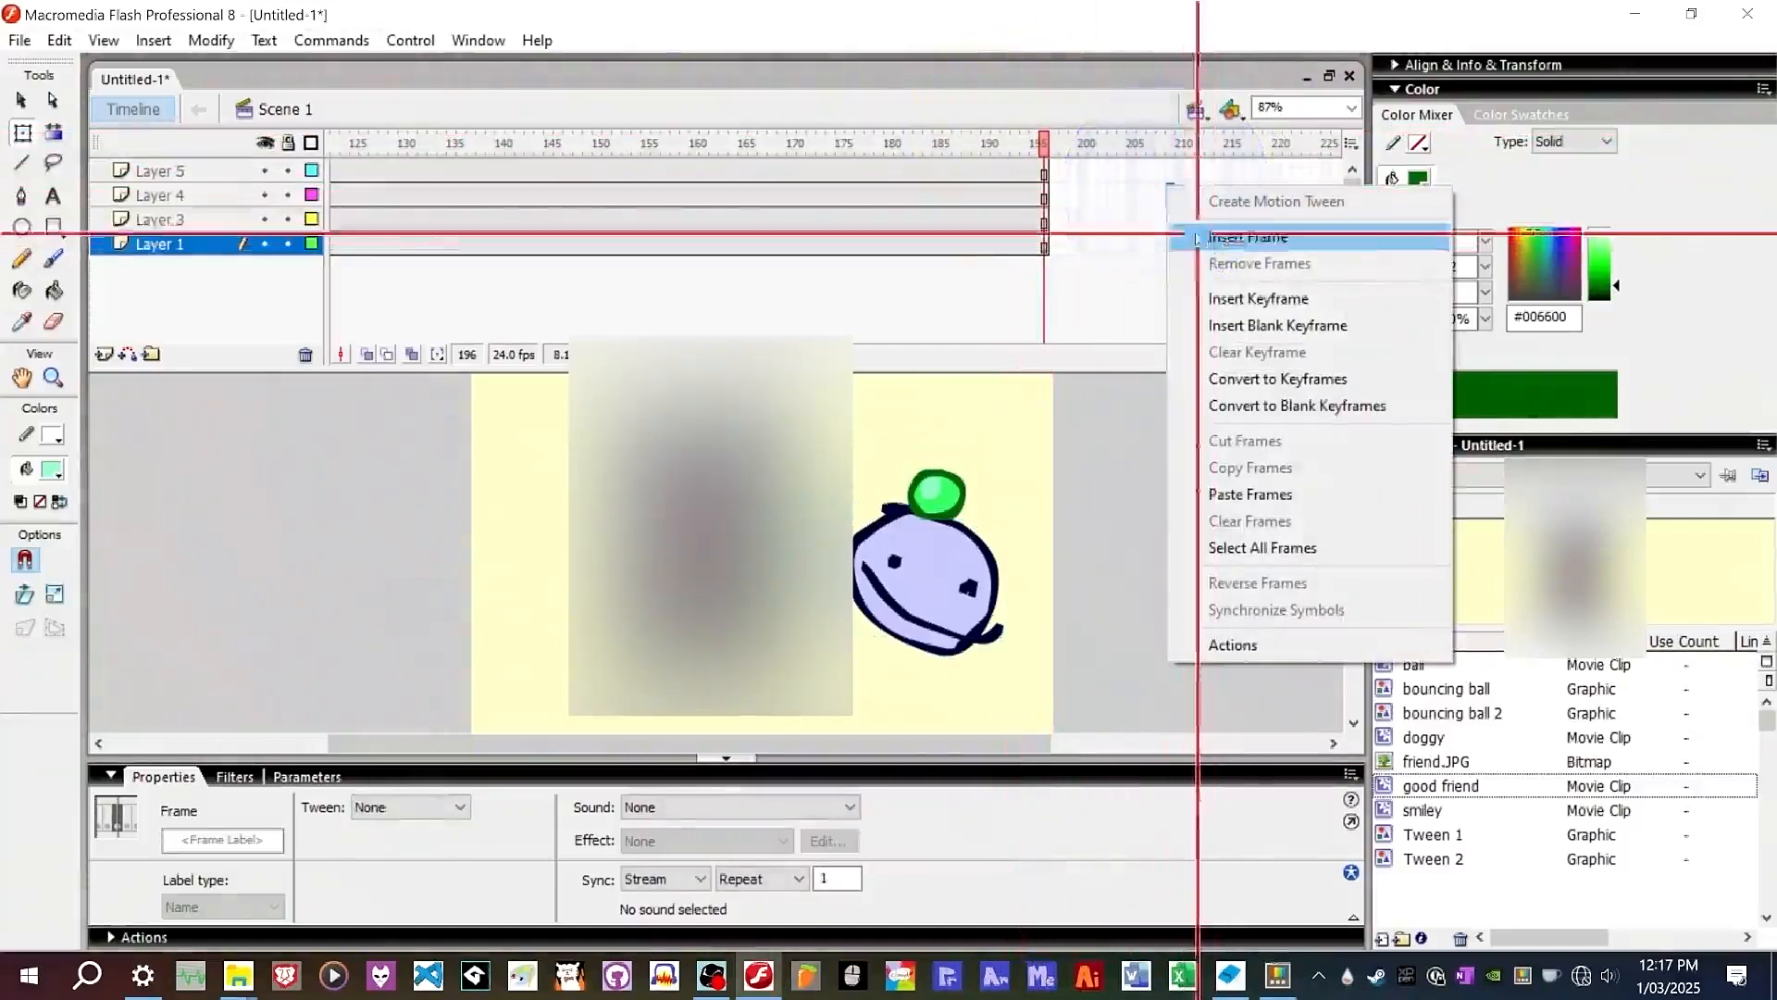
{"action": "left_click", "coordinate": [1112, 218]}
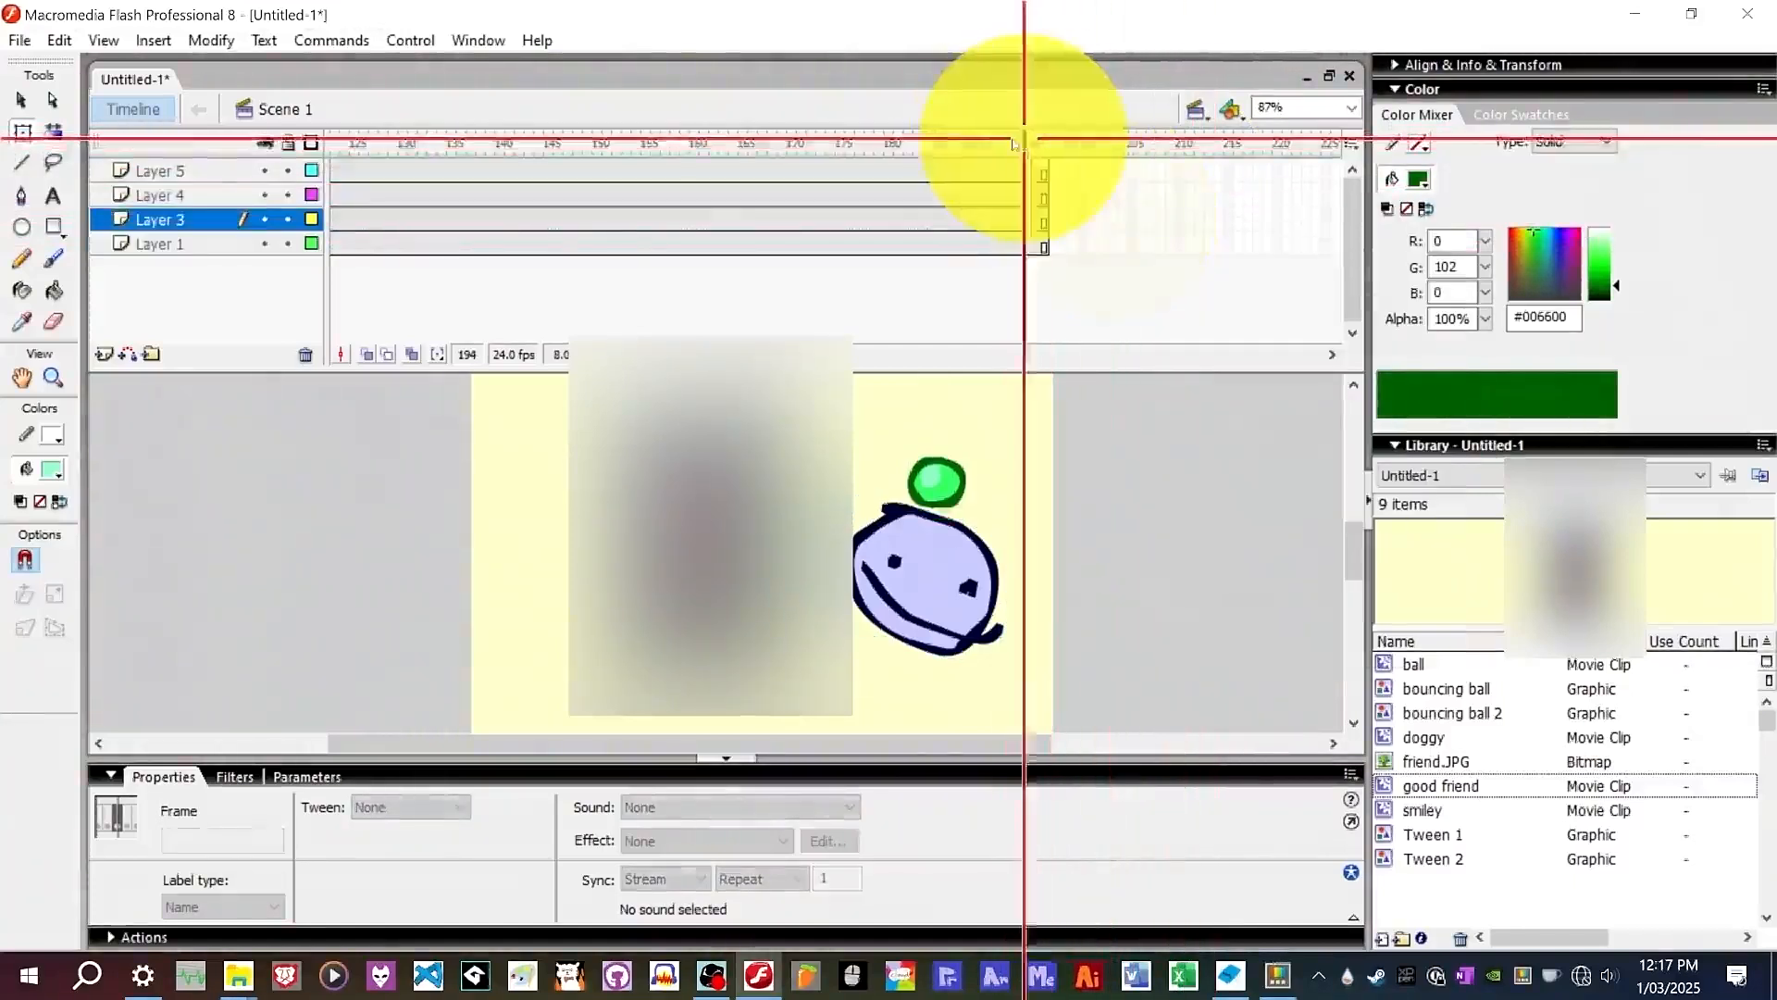
Insert a blank keyframe at frame 2 on Layer 5.
{"action": "left_click_drag", "start_coordinate": [1024, 139], "coordinate": [220, 136]}
{"action": "right_click", "coordinate": [930, 168]}
{"action": "left_click", "coordinate": [1018, 280]}
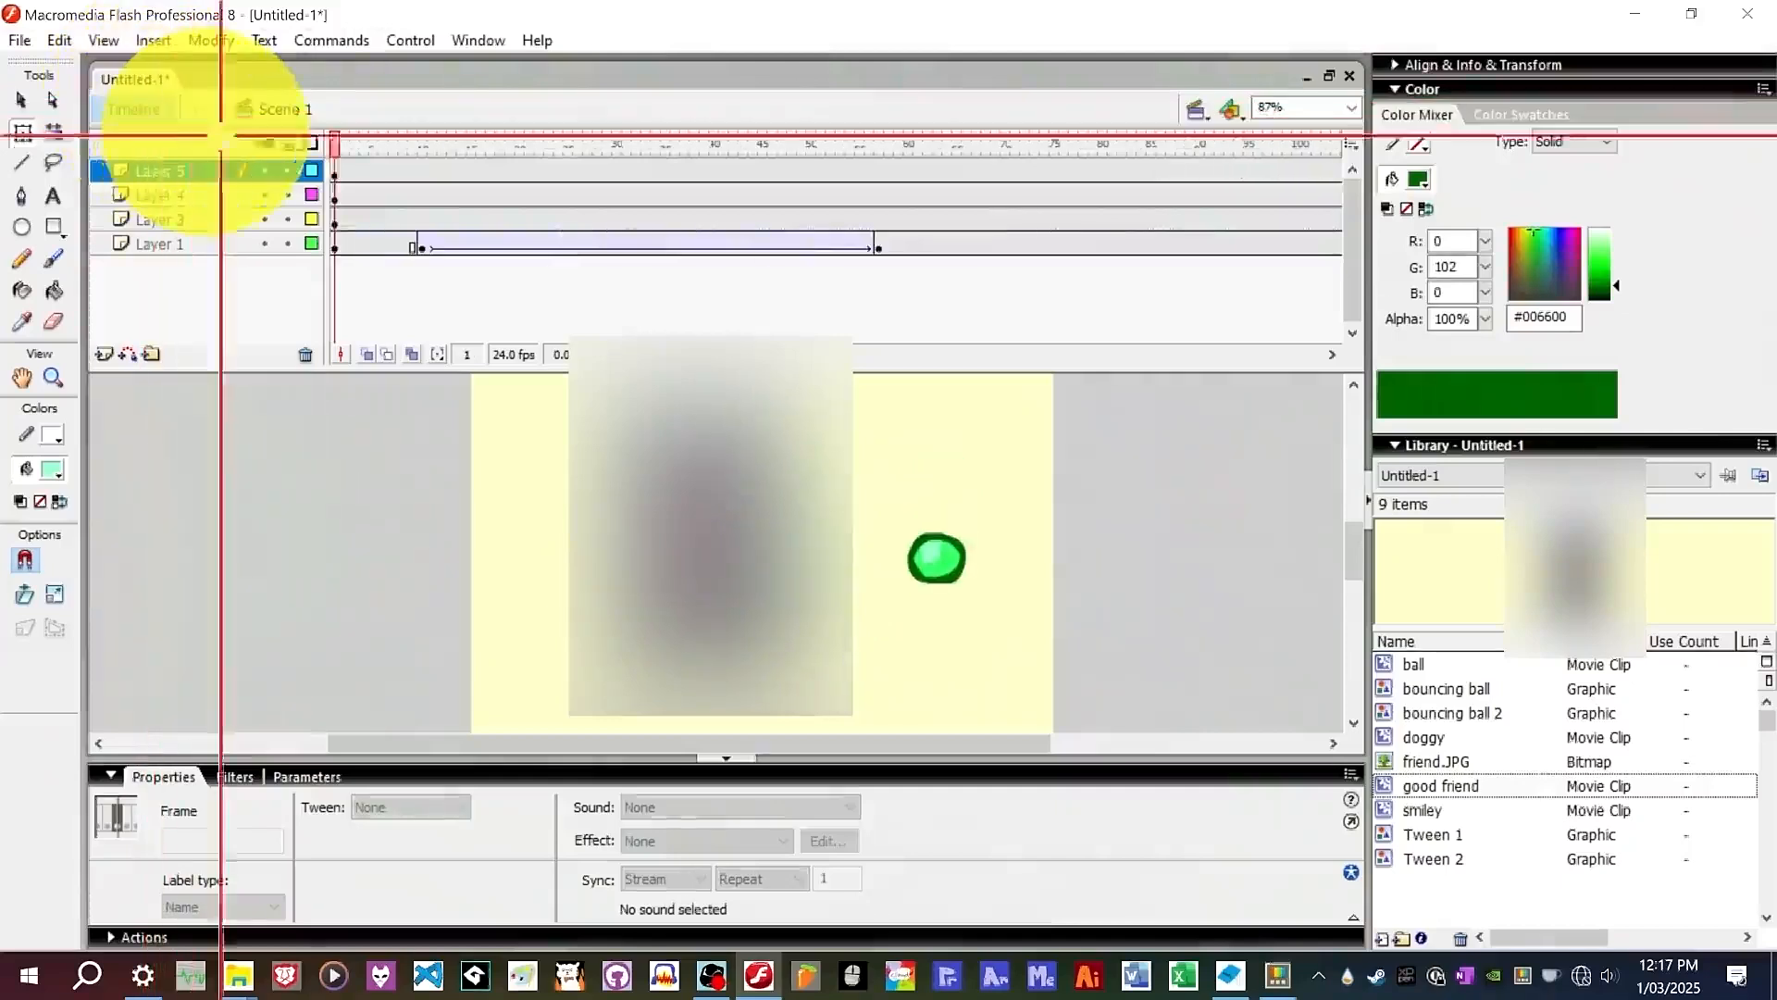
{"action": "right_click", "coordinate": [363, 171]}
{"action": "left_click", "coordinate": [400, 336]}
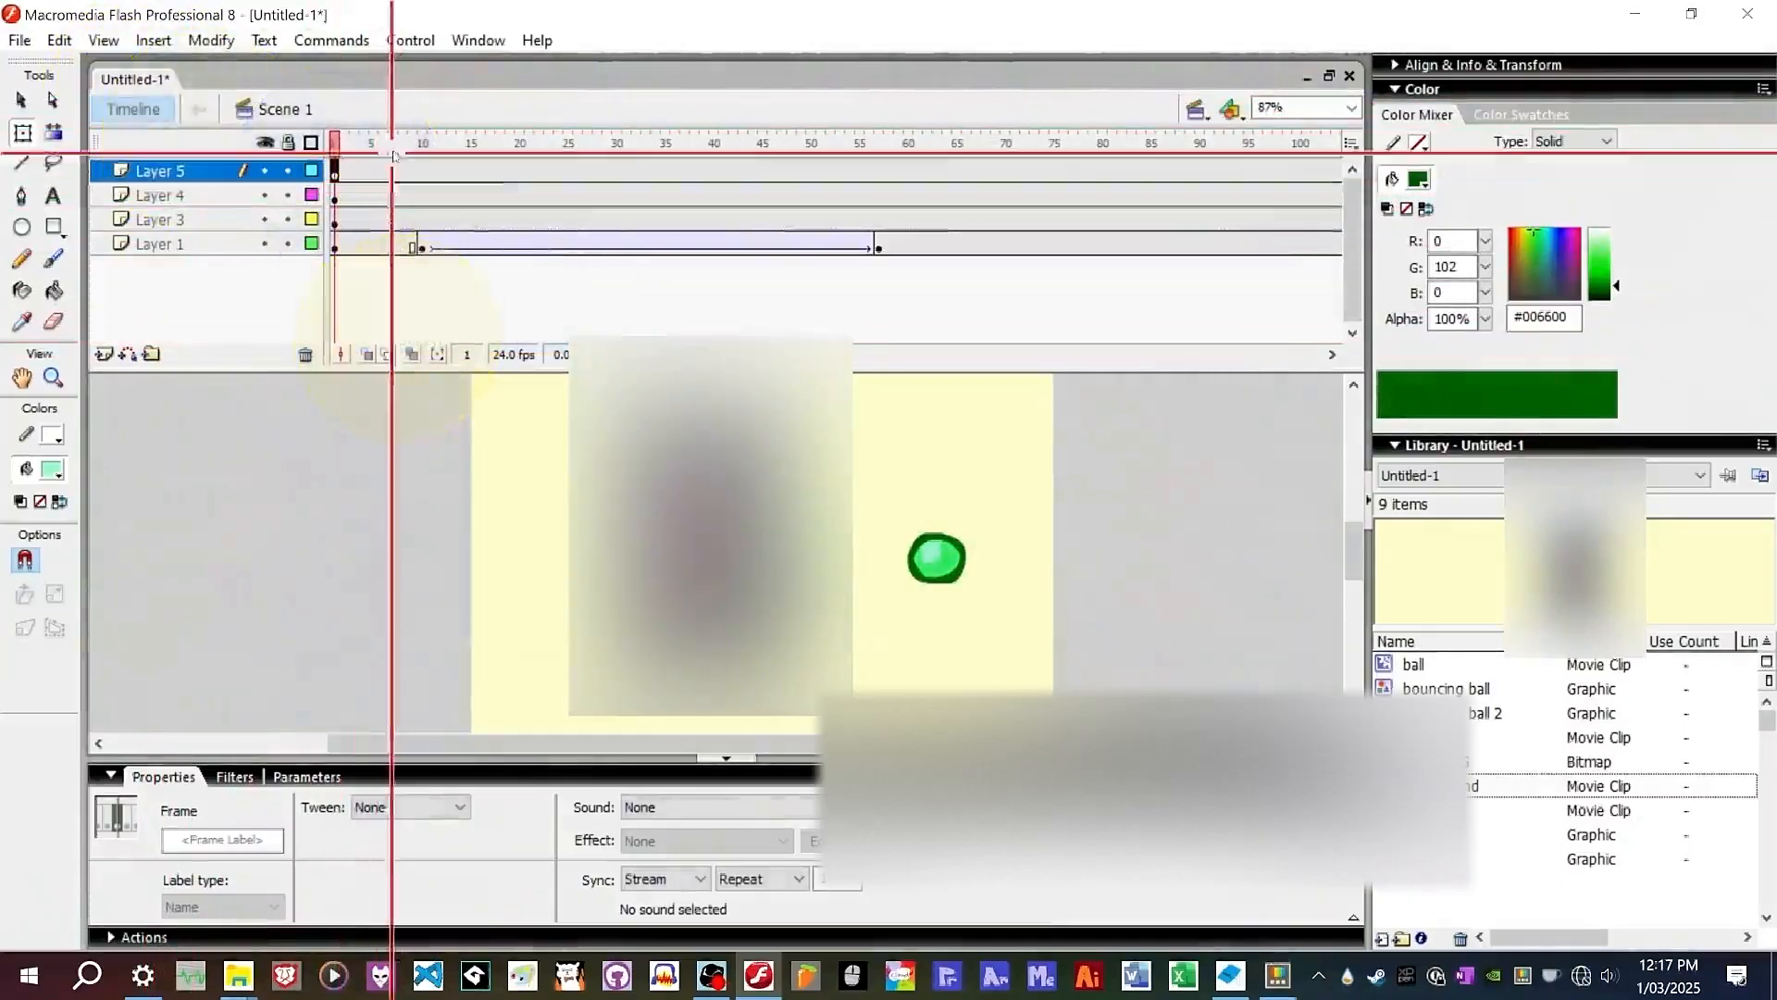
{"action": "right_click", "coordinate": [344, 175]}
{"action": "left_click", "coordinate": [407, 309]}
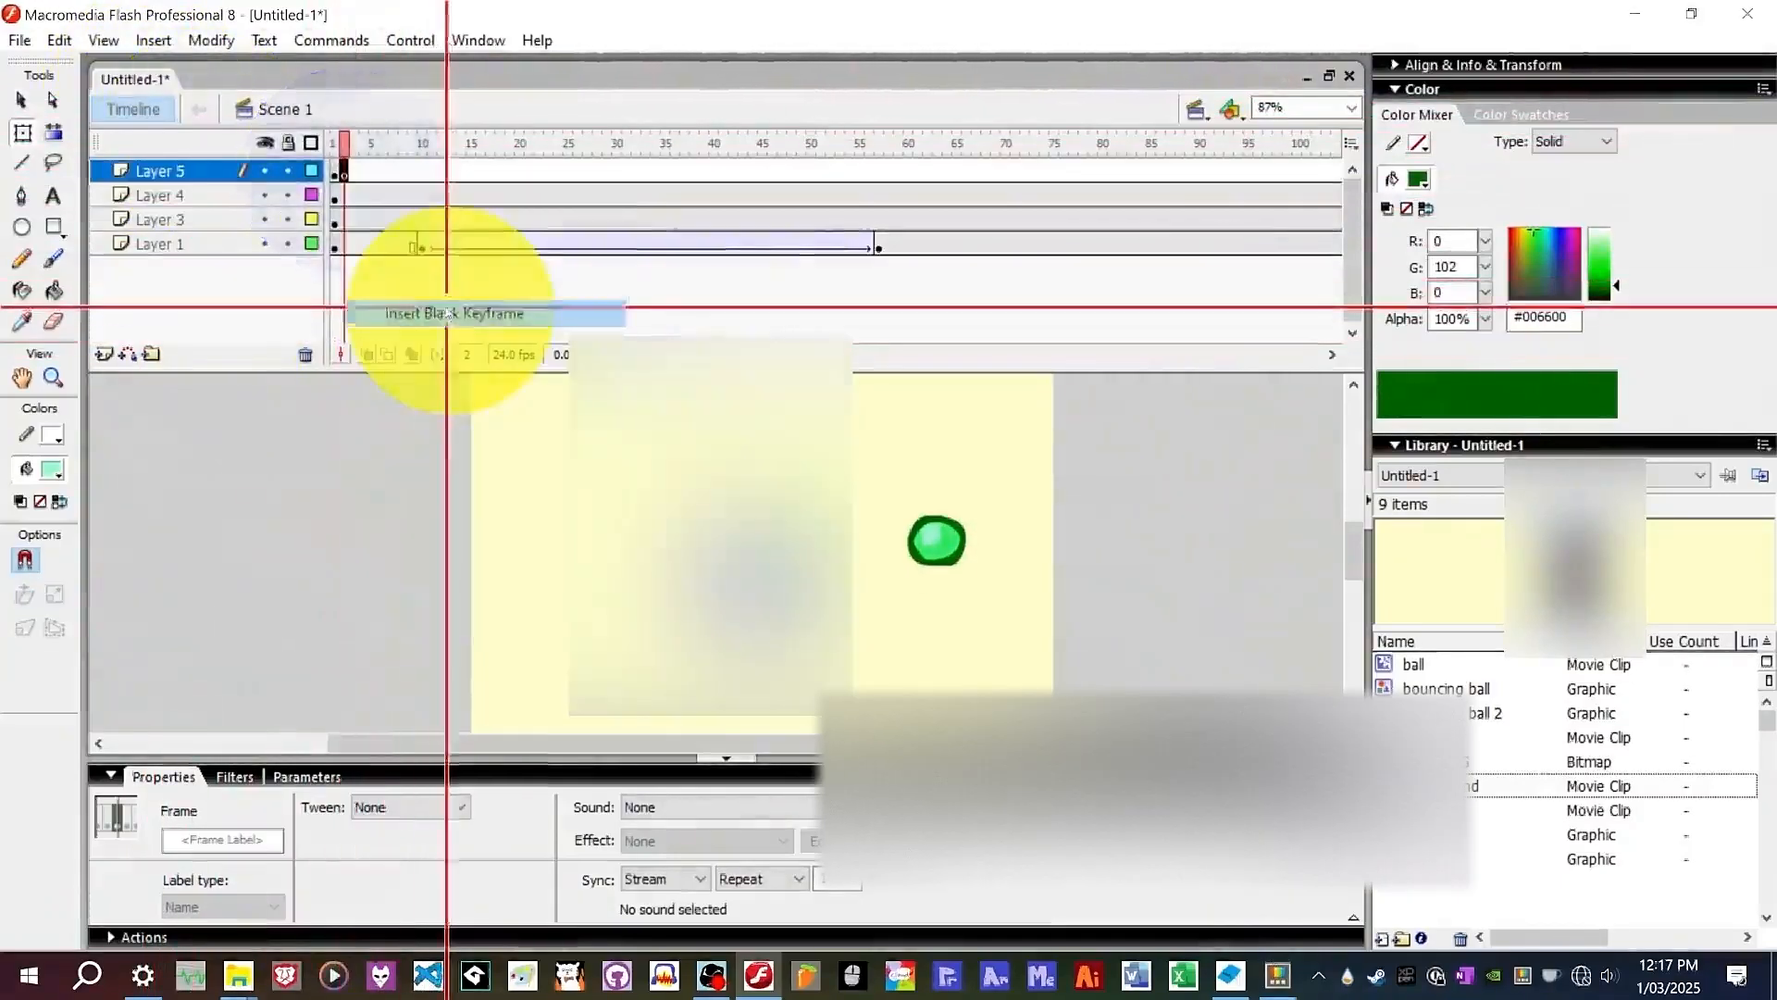
Insert a keyframe at frame 196 on Layer 5.
{"action": "left_click_drag", "start_coordinate": [335, 174], "coordinate": [1009, 162]}
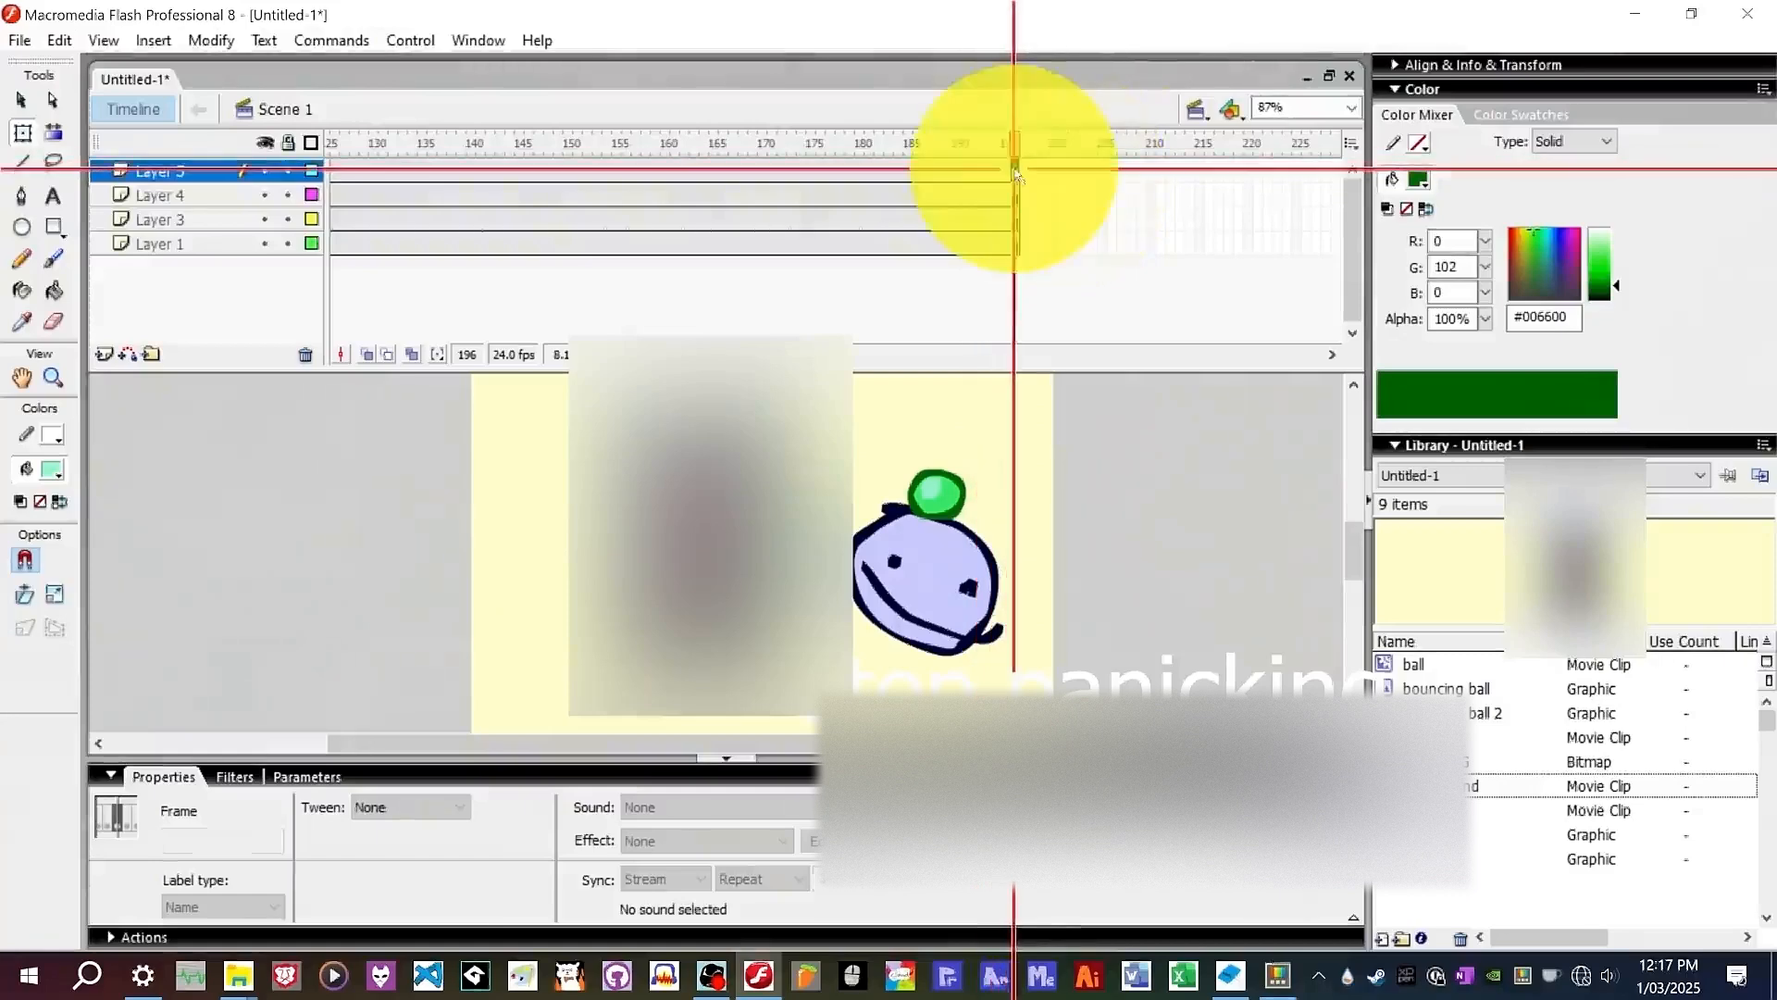
{"action": "right_click", "coordinate": [1015, 174]}
{"action": "left_click", "coordinate": [1092, 279]}
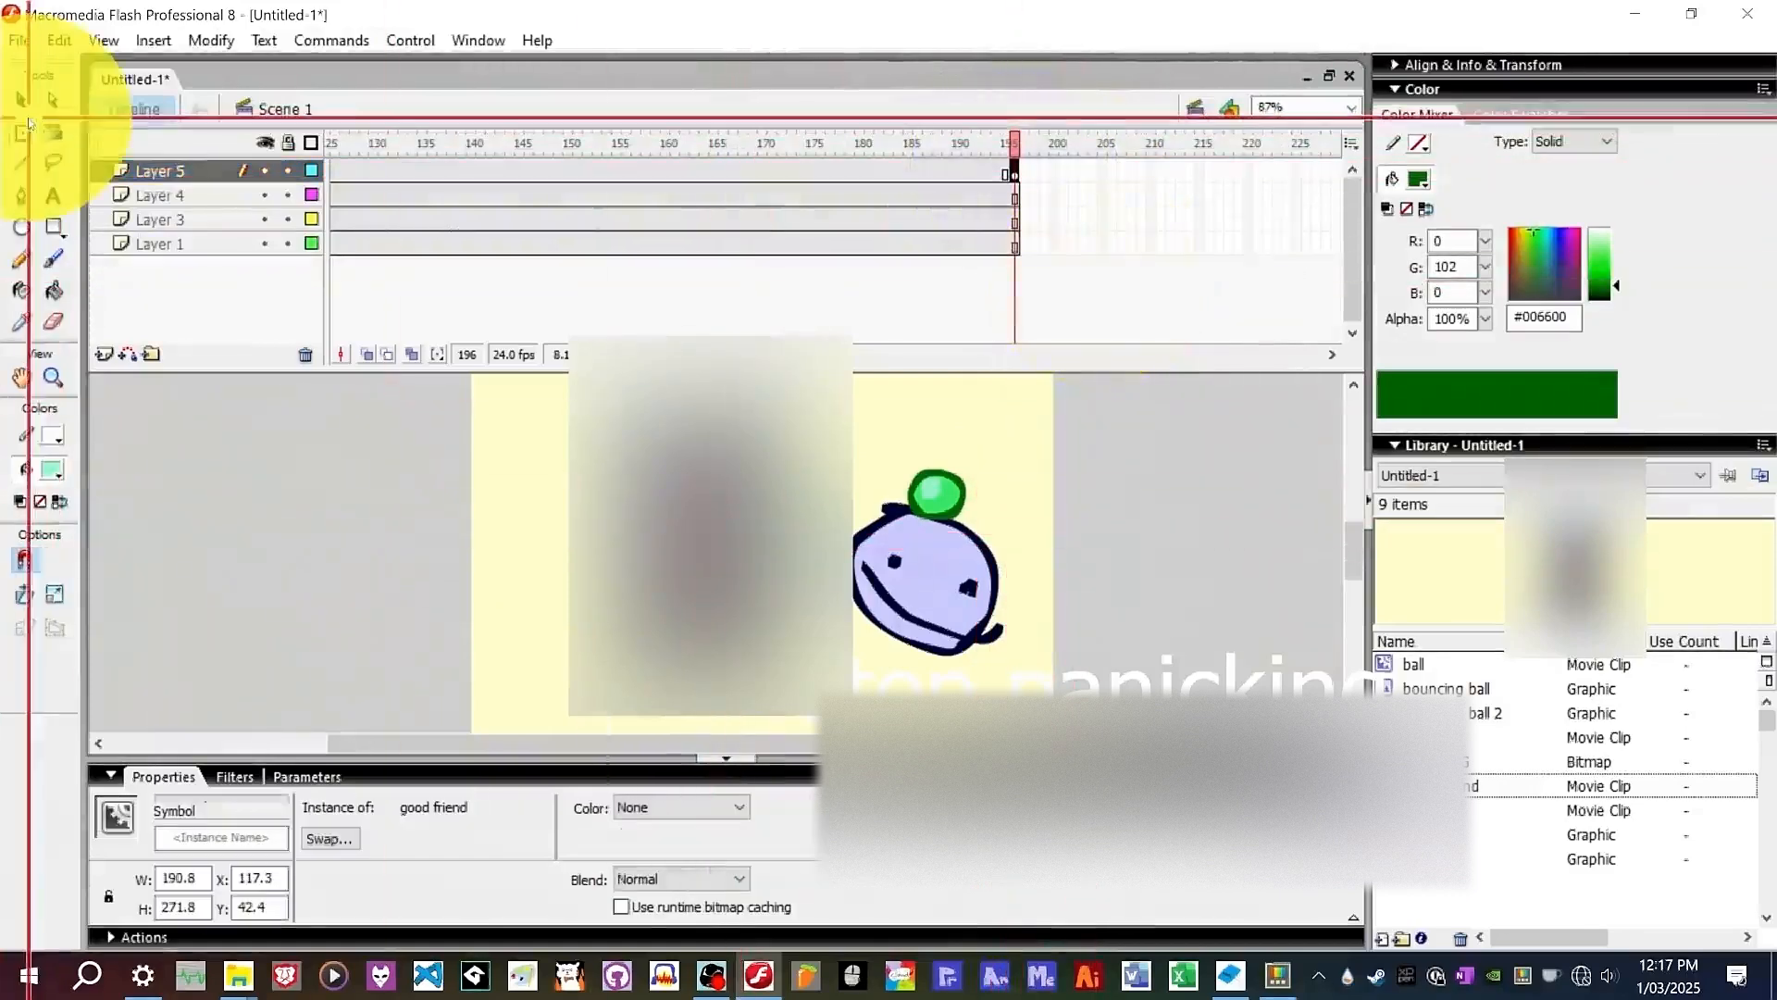
Enlarge and reposition the good friend instance on Layer 5's frame-196 keyframe.
{"action": "key", "text": "ctrl+minus"}
{"action": "left_click_drag", "start_coordinate": [643, 630], "coordinate": [826, 556]}
{"action": "key", "text": "ctrl+minus"}
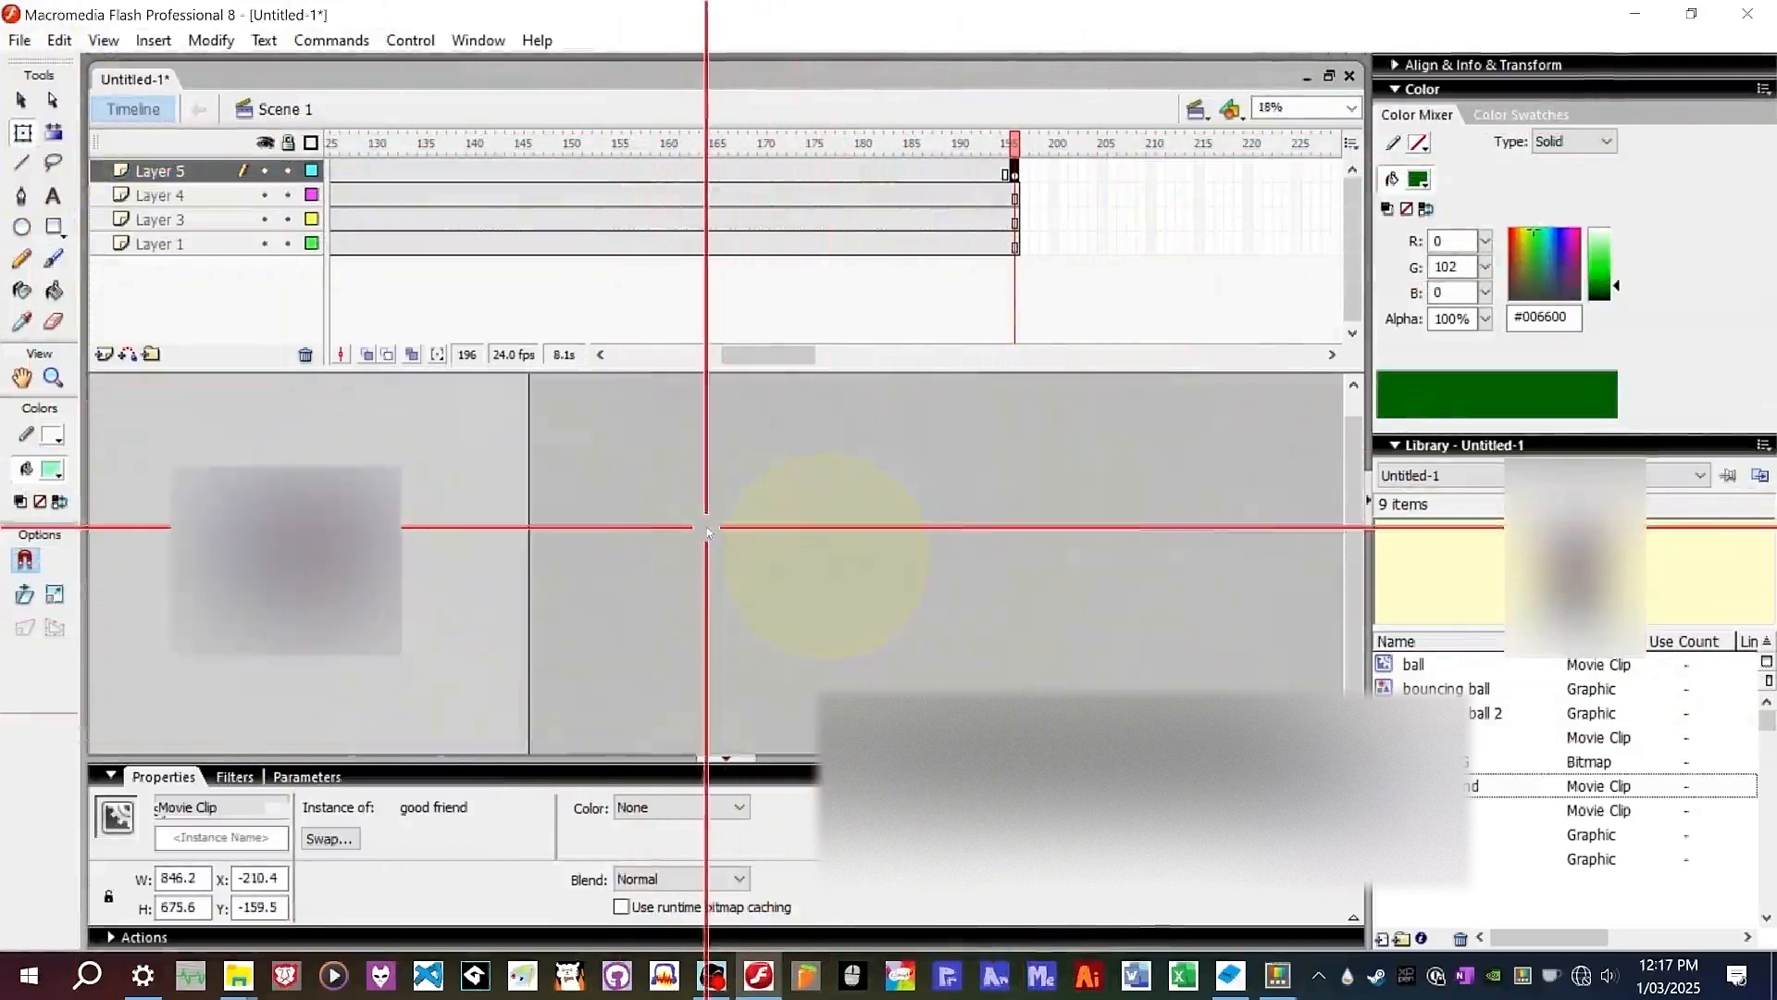
{"action": "left_click_drag", "start_coordinate": [388, 618], "coordinate": [573, 707]}
{"action": "left_click_drag", "start_coordinate": [393, 489], "coordinate": [388, 549]}
At frame 119 on Layer 5, shrink the good friend instance to about 26 × 105 px and move it to X 385.9, Y 143.4.
{"action": "left_click", "coordinate": [261, 170]}
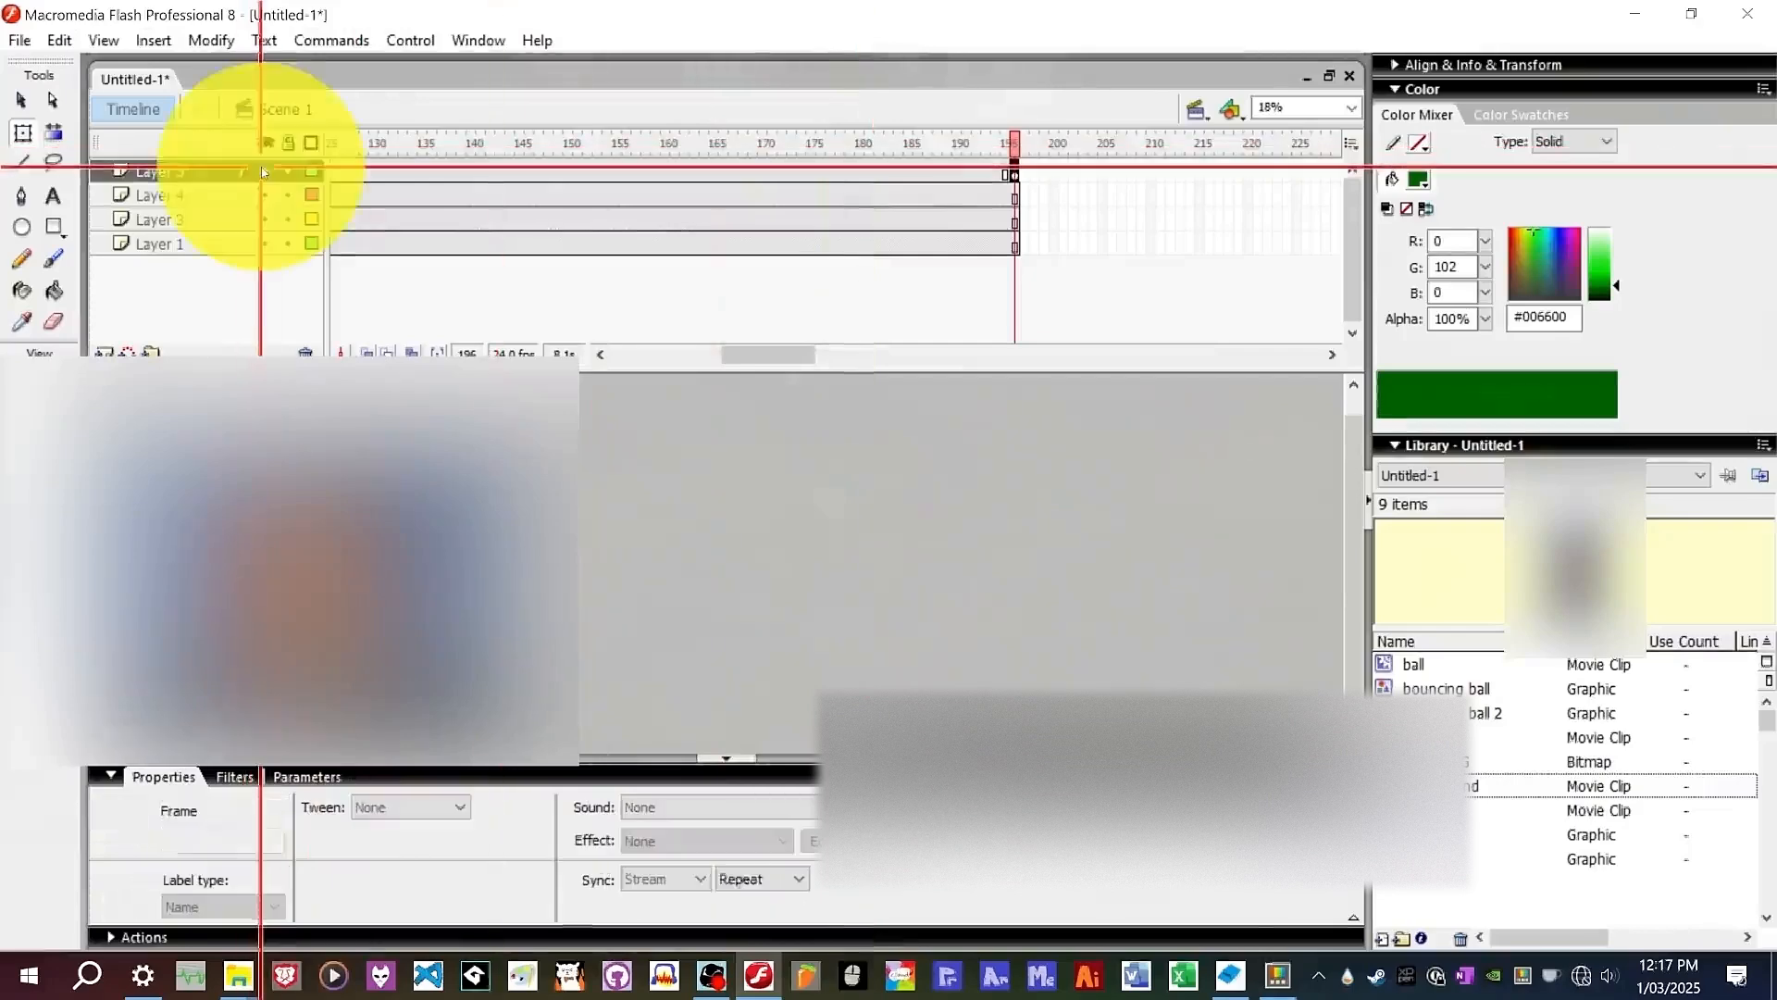
{"action": "left_click", "coordinate": [257, 634]}
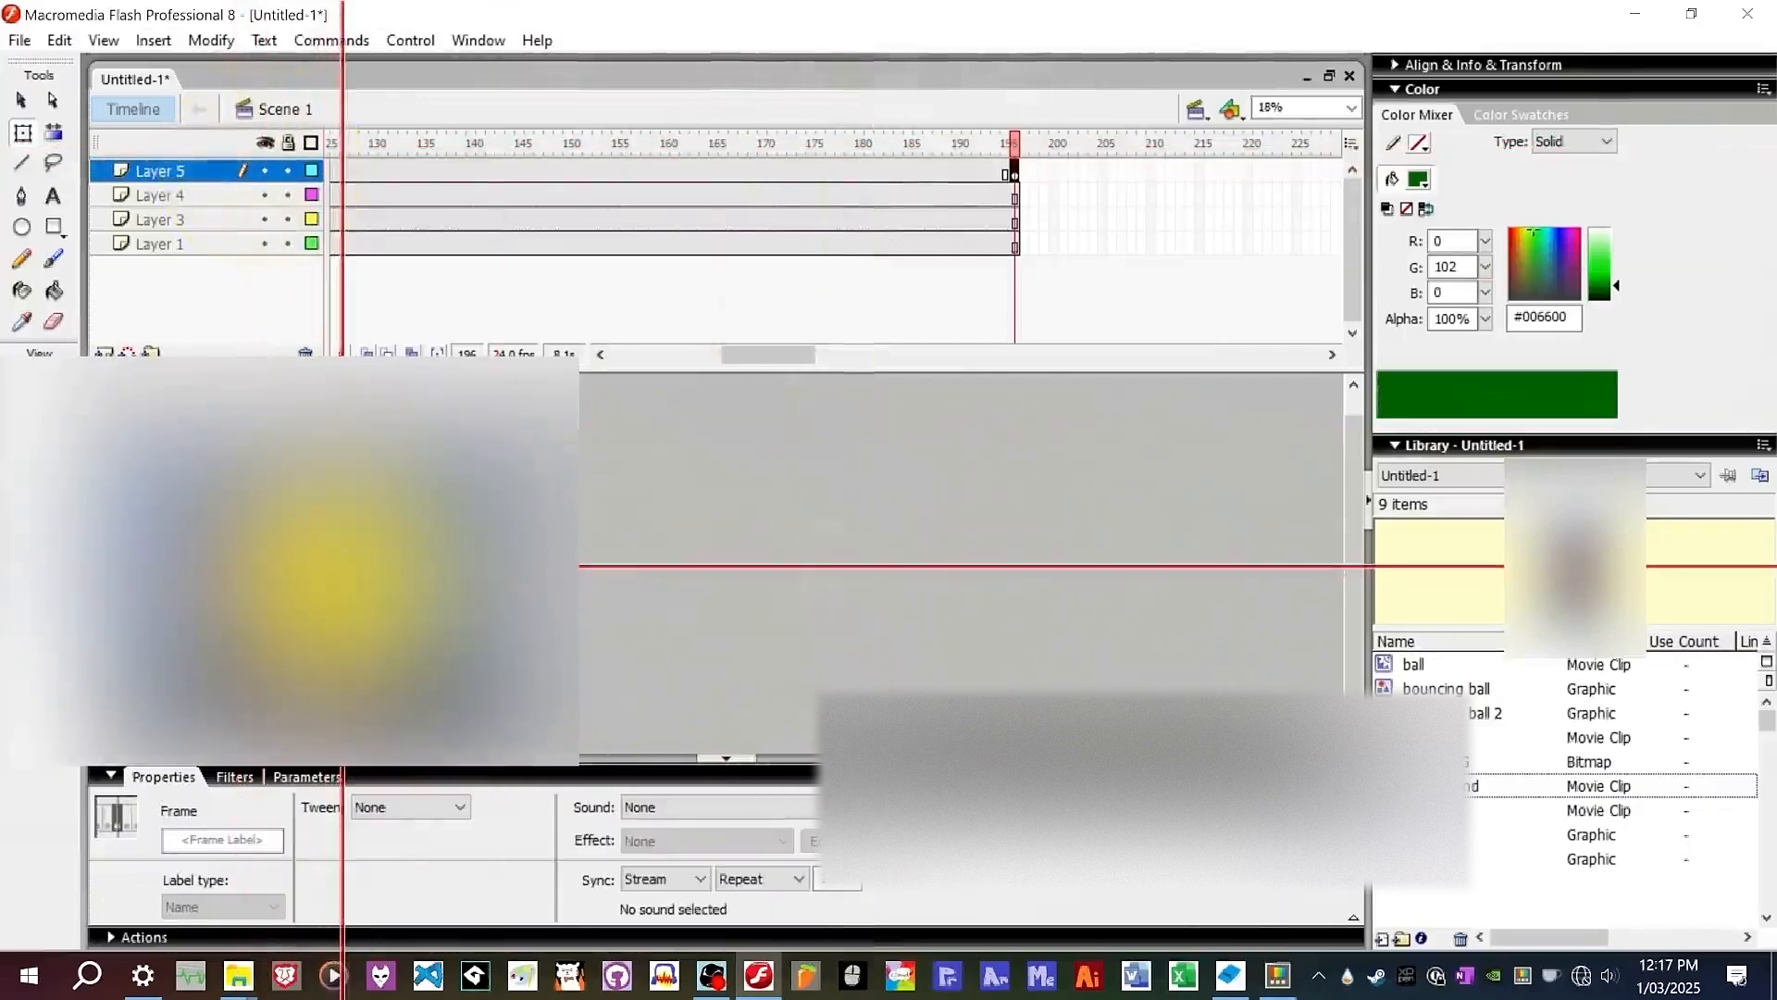
{"action": "left_click", "coordinate": [740, 159]}
{"action": "left_click_drag", "start_coordinate": [727, 161], "coordinate": [655, 144]}
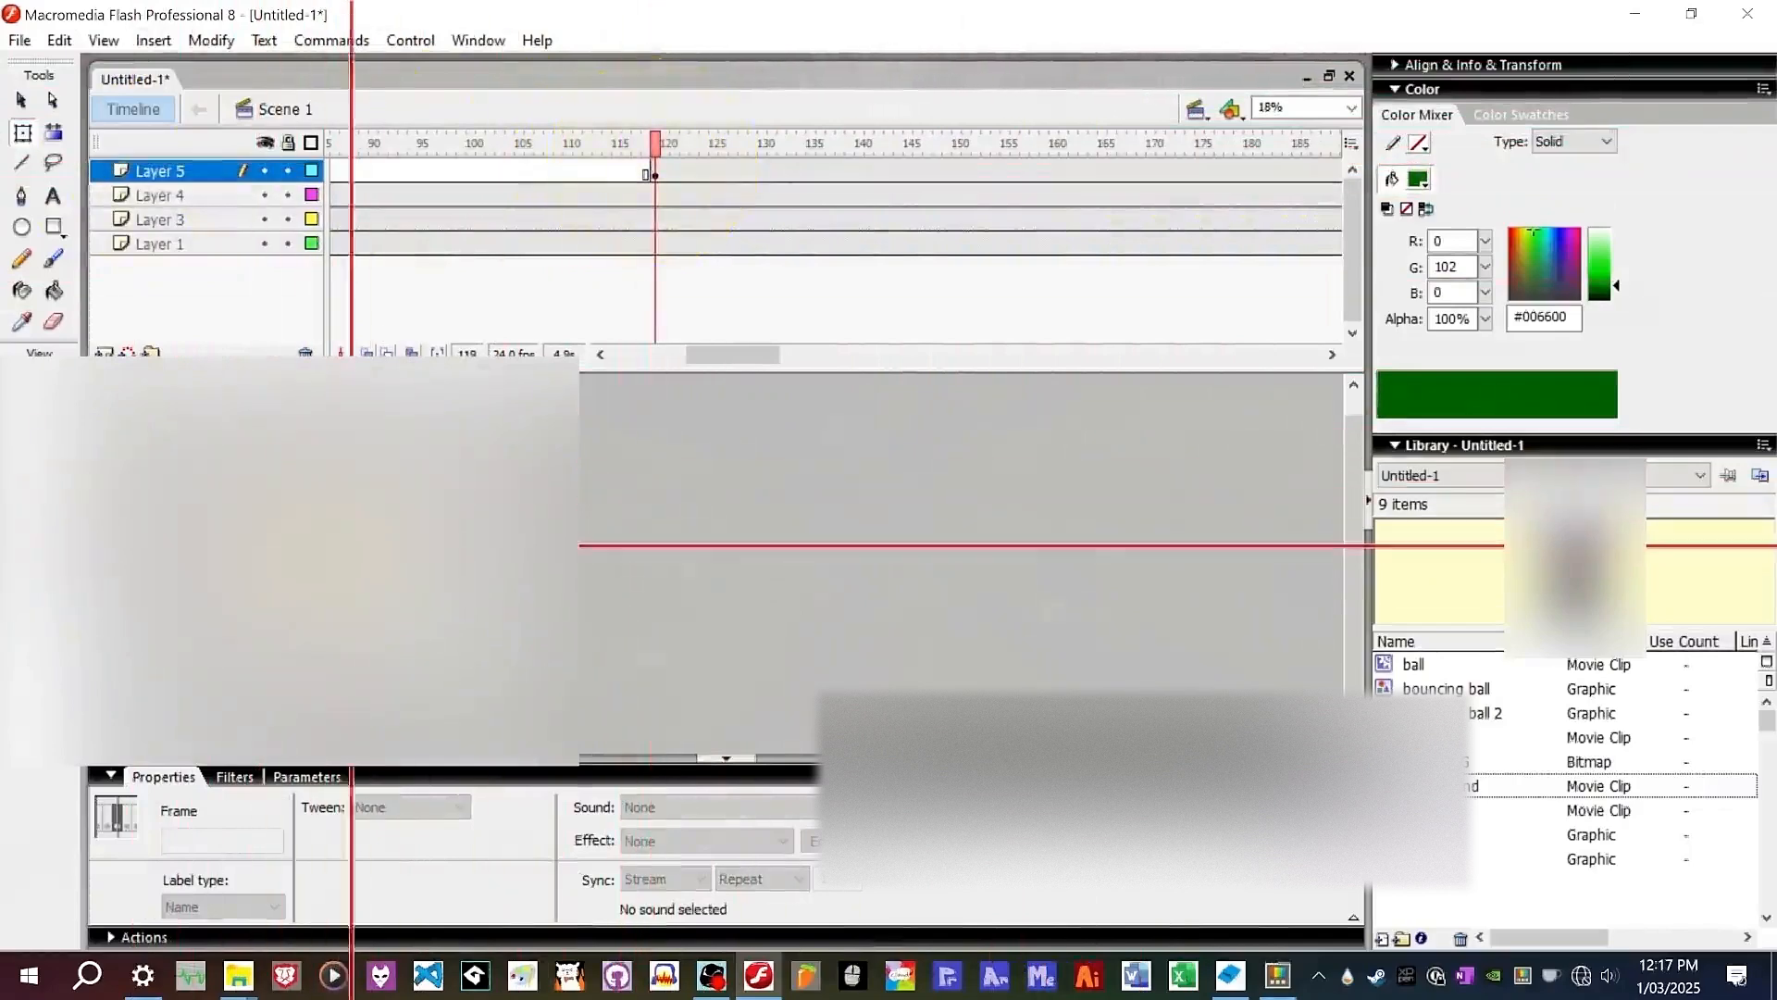
{"action": "left_click", "coordinate": [368, 539], "text": "ctrl"}
{"action": "left_click", "coordinate": [292, 553], "text": "ctrl"}
{"action": "left_click", "coordinate": [731, 500], "text": "ctrl"}
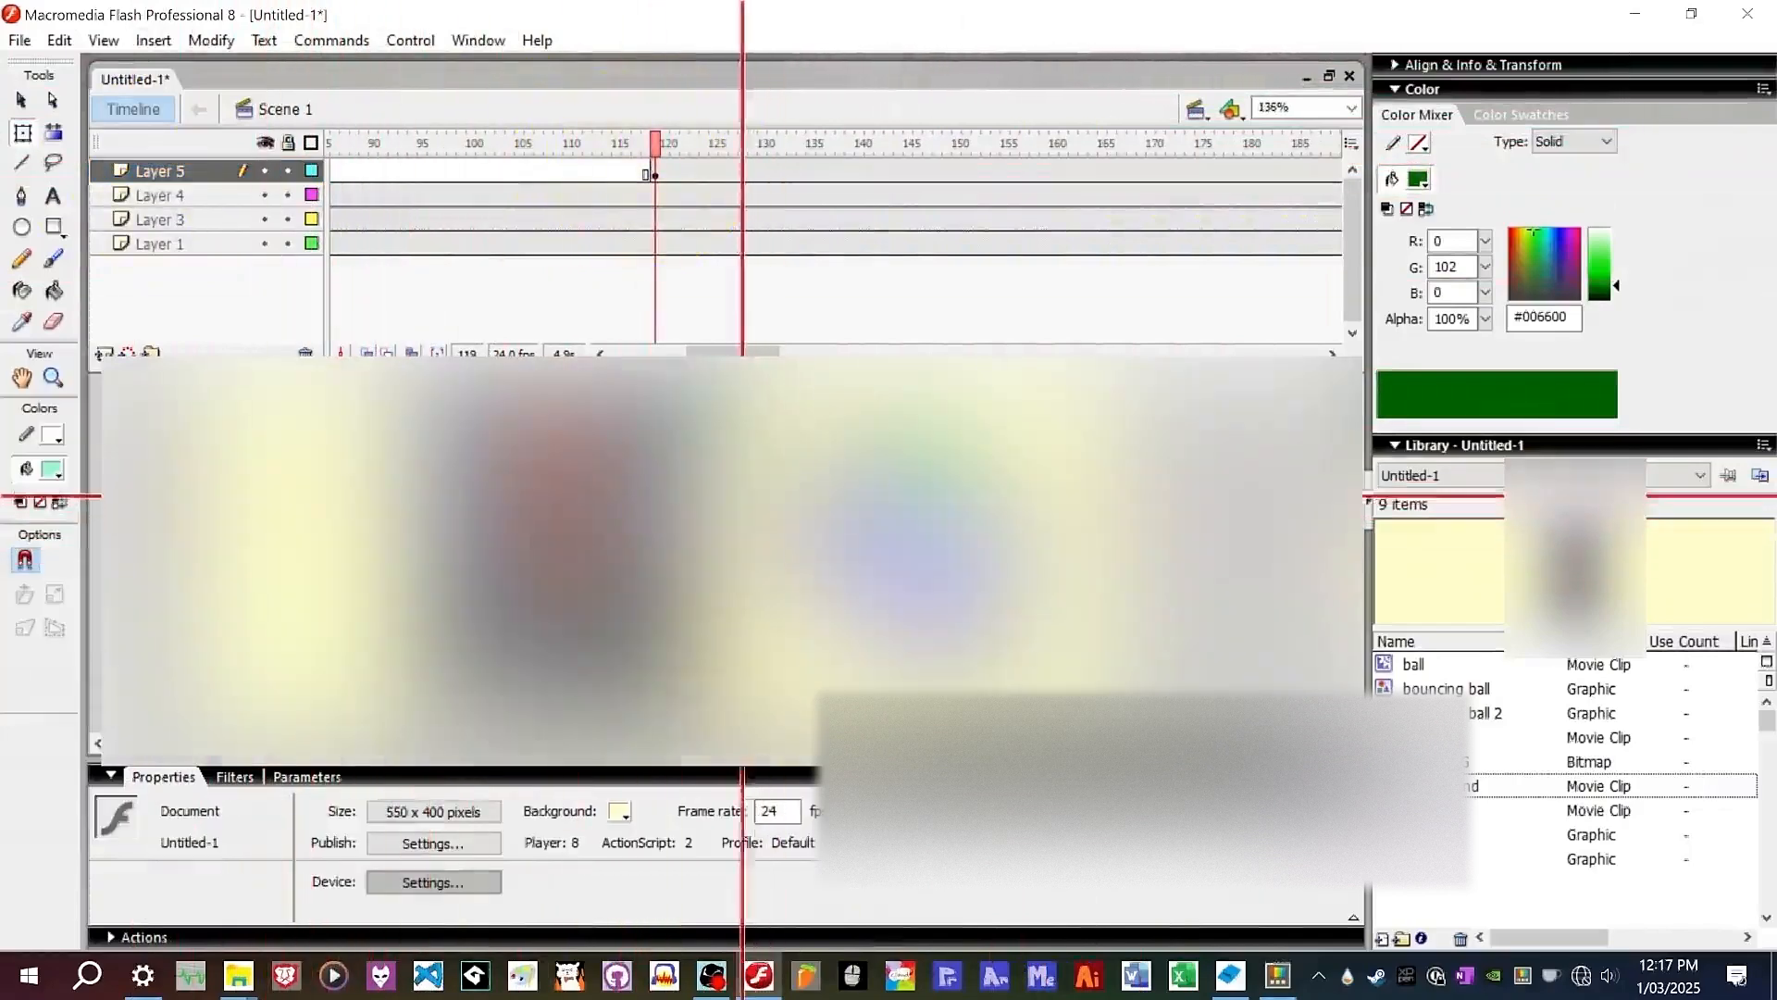
{"action": "key", "text": "ctrl+minus"}
{"action": "left_click", "coordinate": [629, 492]}
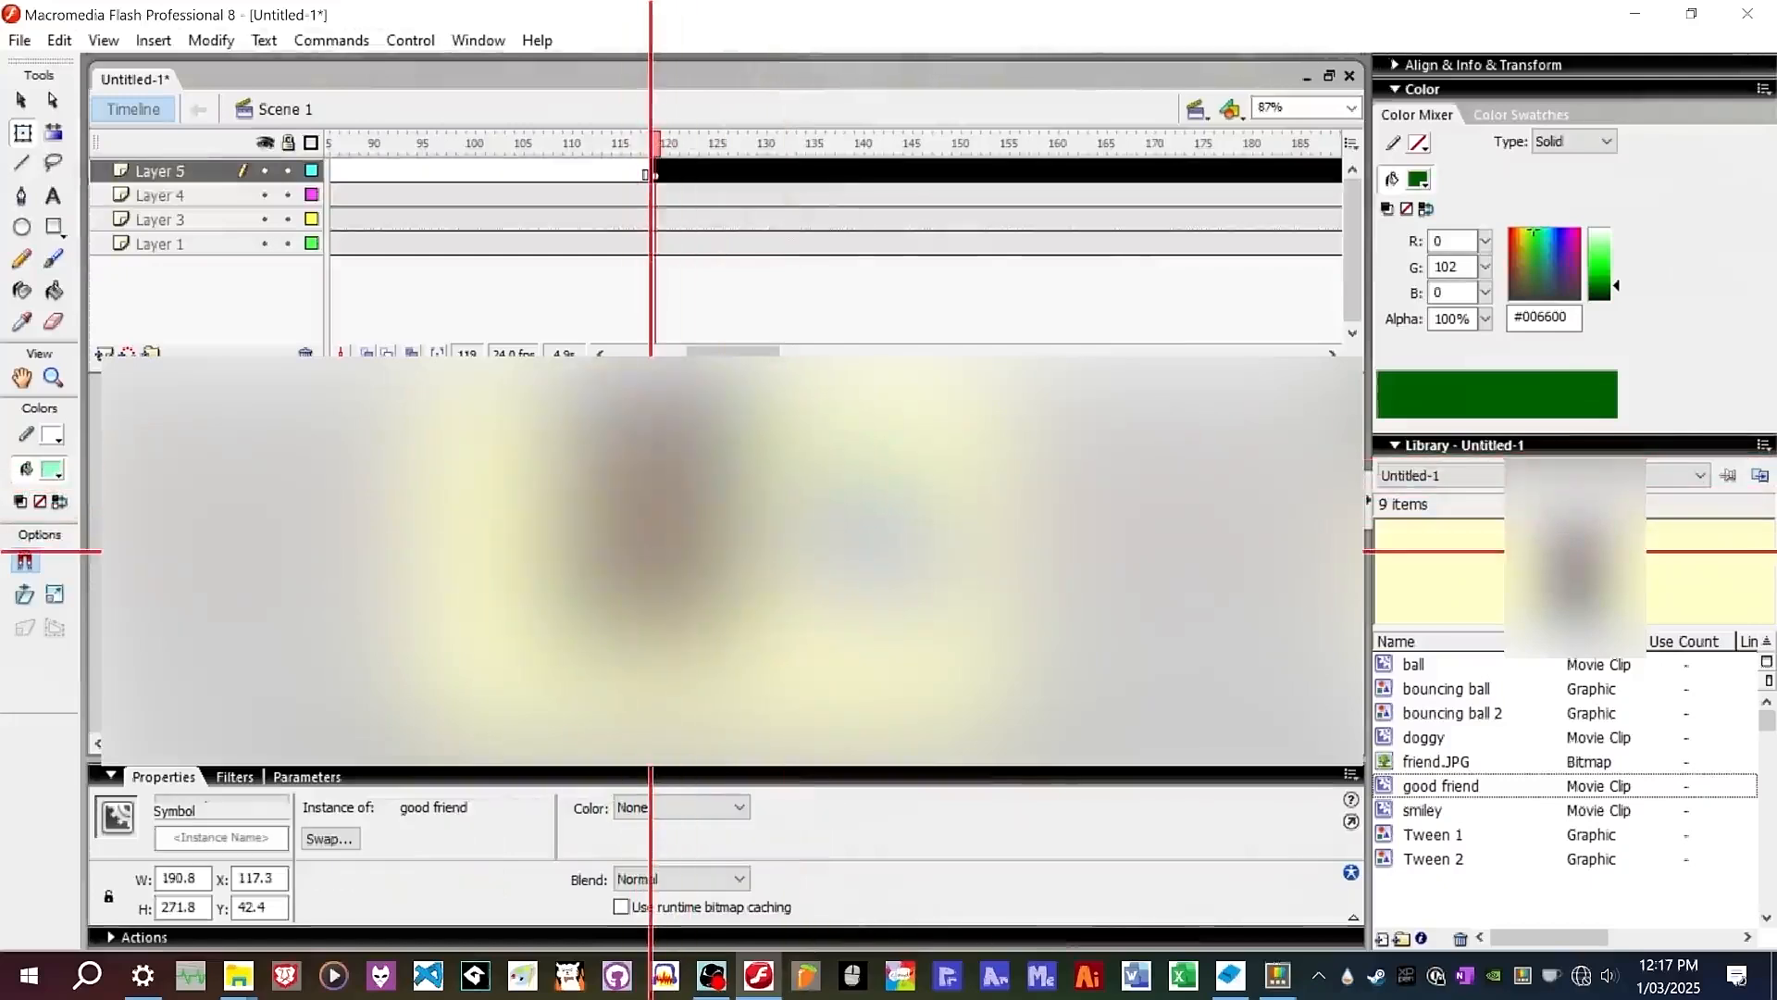
{"action": "key", "text": "ctrl+minus"}
{"action": "left_click_drag", "start_coordinate": [731, 396], "coordinate": [663, 472]}
{"action": "key", "text": "ctrl+equal"}
{"action": "left_click", "coordinate": [1015, 517]}
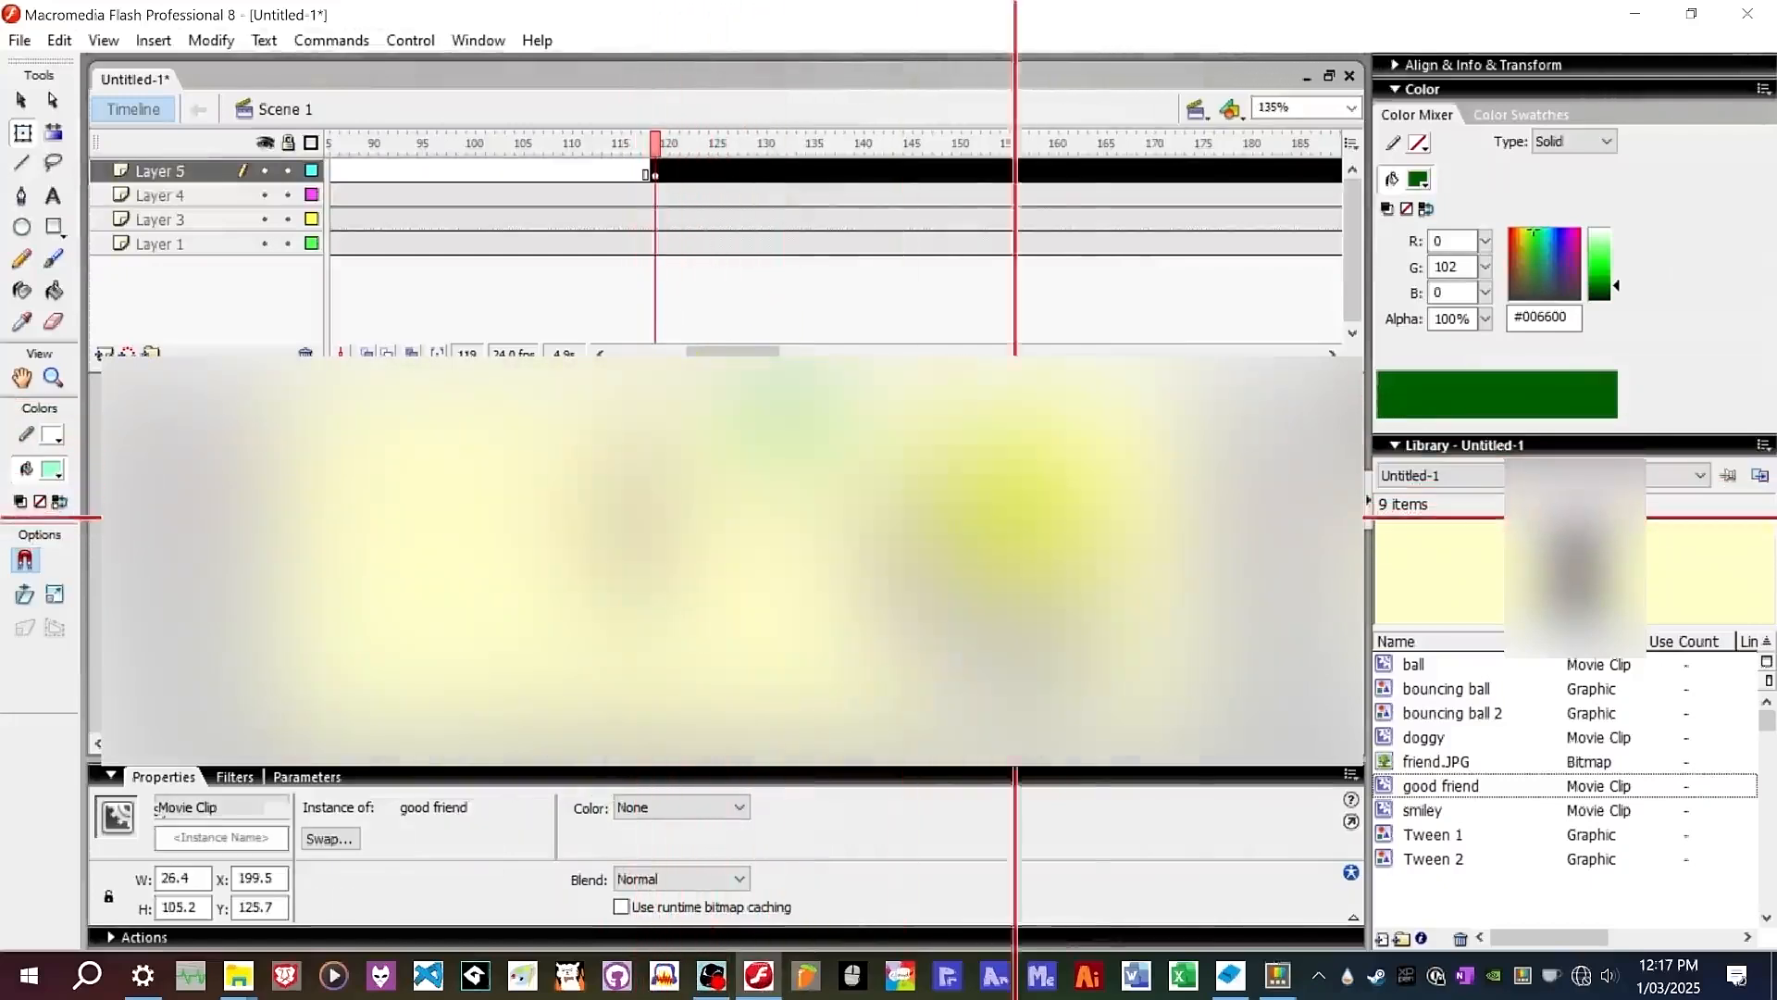
{"action": "left_click_drag", "start_coordinate": [959, 519], "coordinate": [969, 472]}
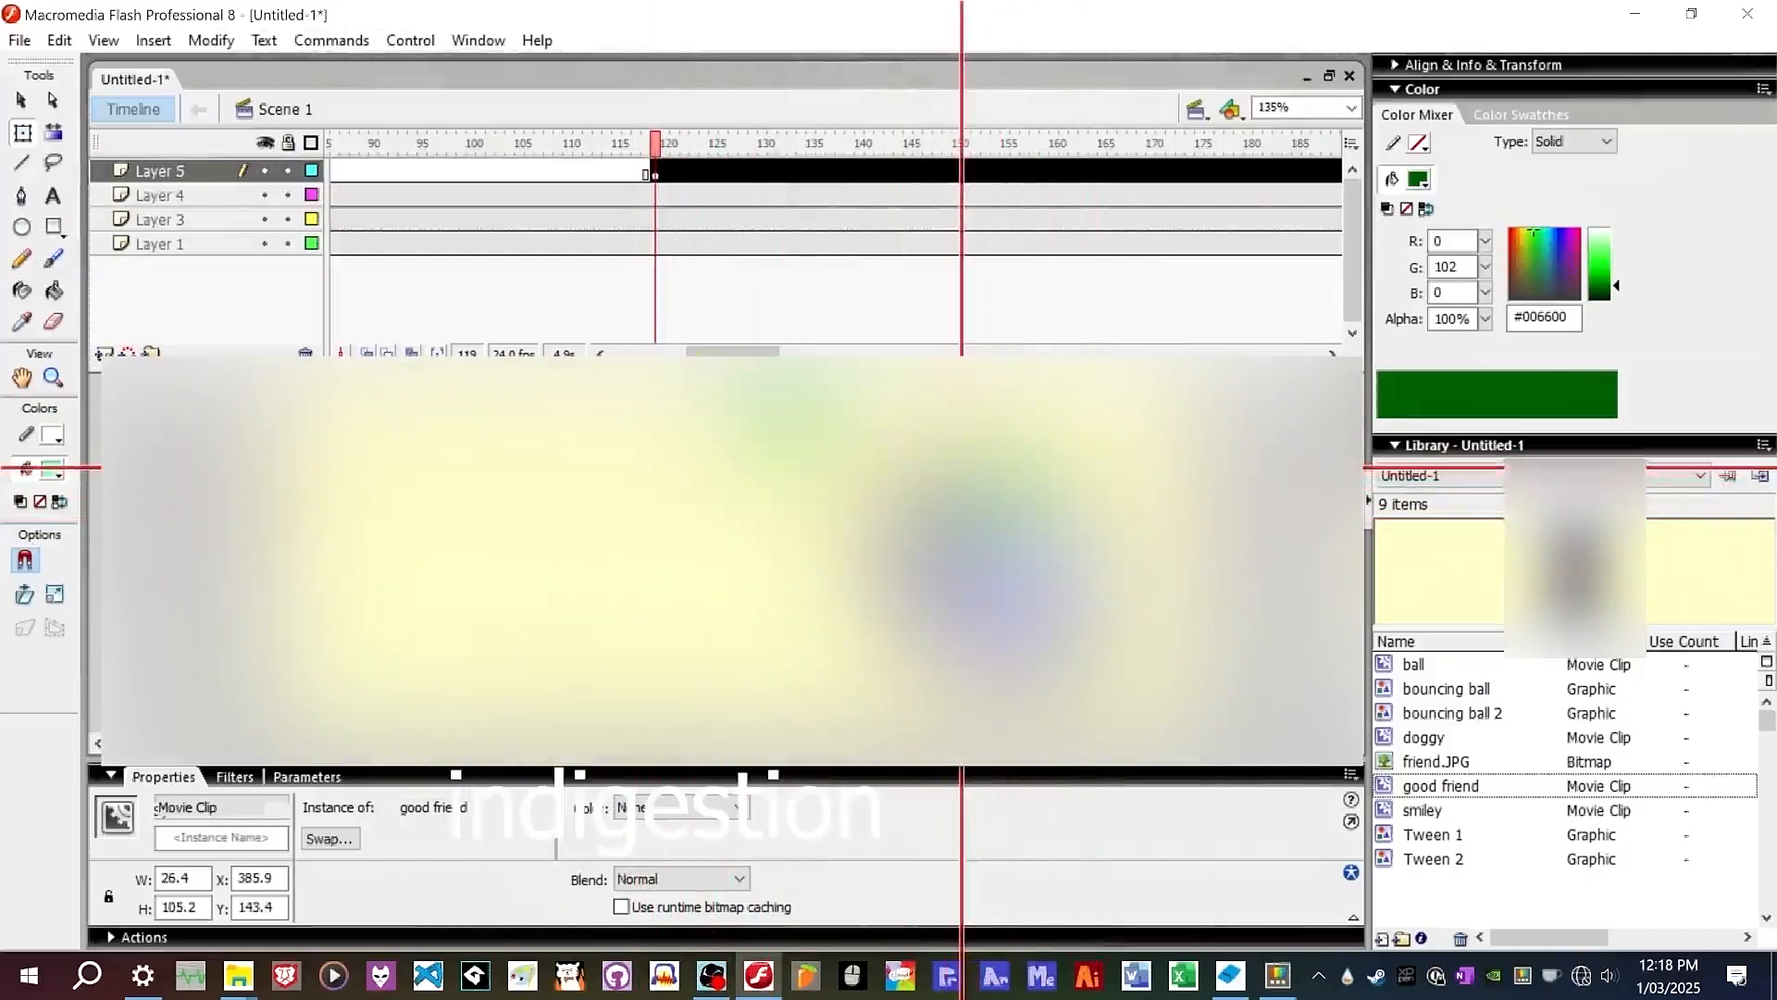
Give Layer 5's motion tween a custom ease by bending the curve in the Custom Ease In/Ease Out editor.
{"action": "left_click", "coordinate": [962, 539]}
{"action": "scroll", "coordinate": [978, 537], "scroll_direction": "up", "scroll_amount": 2}
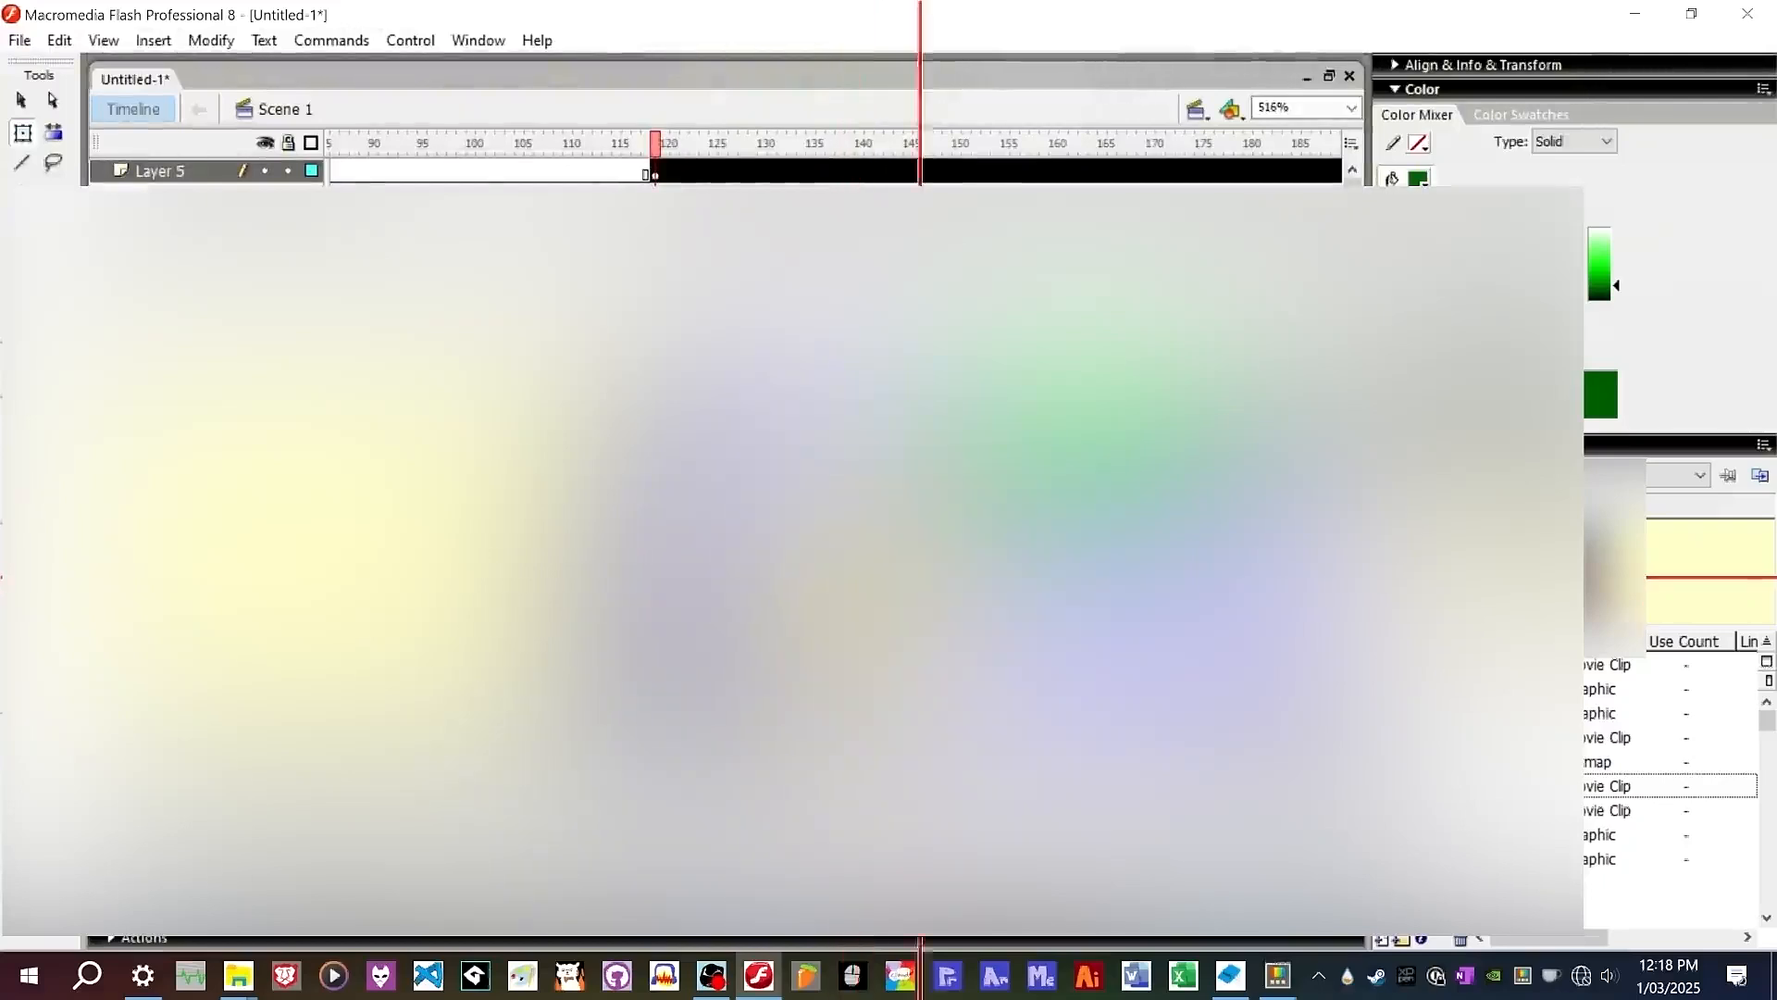
{"action": "left_click", "coordinate": [875, 542]}
{"action": "key", "text": "ctrl+minus"}
{"action": "key", "text": "ctrl+2"}
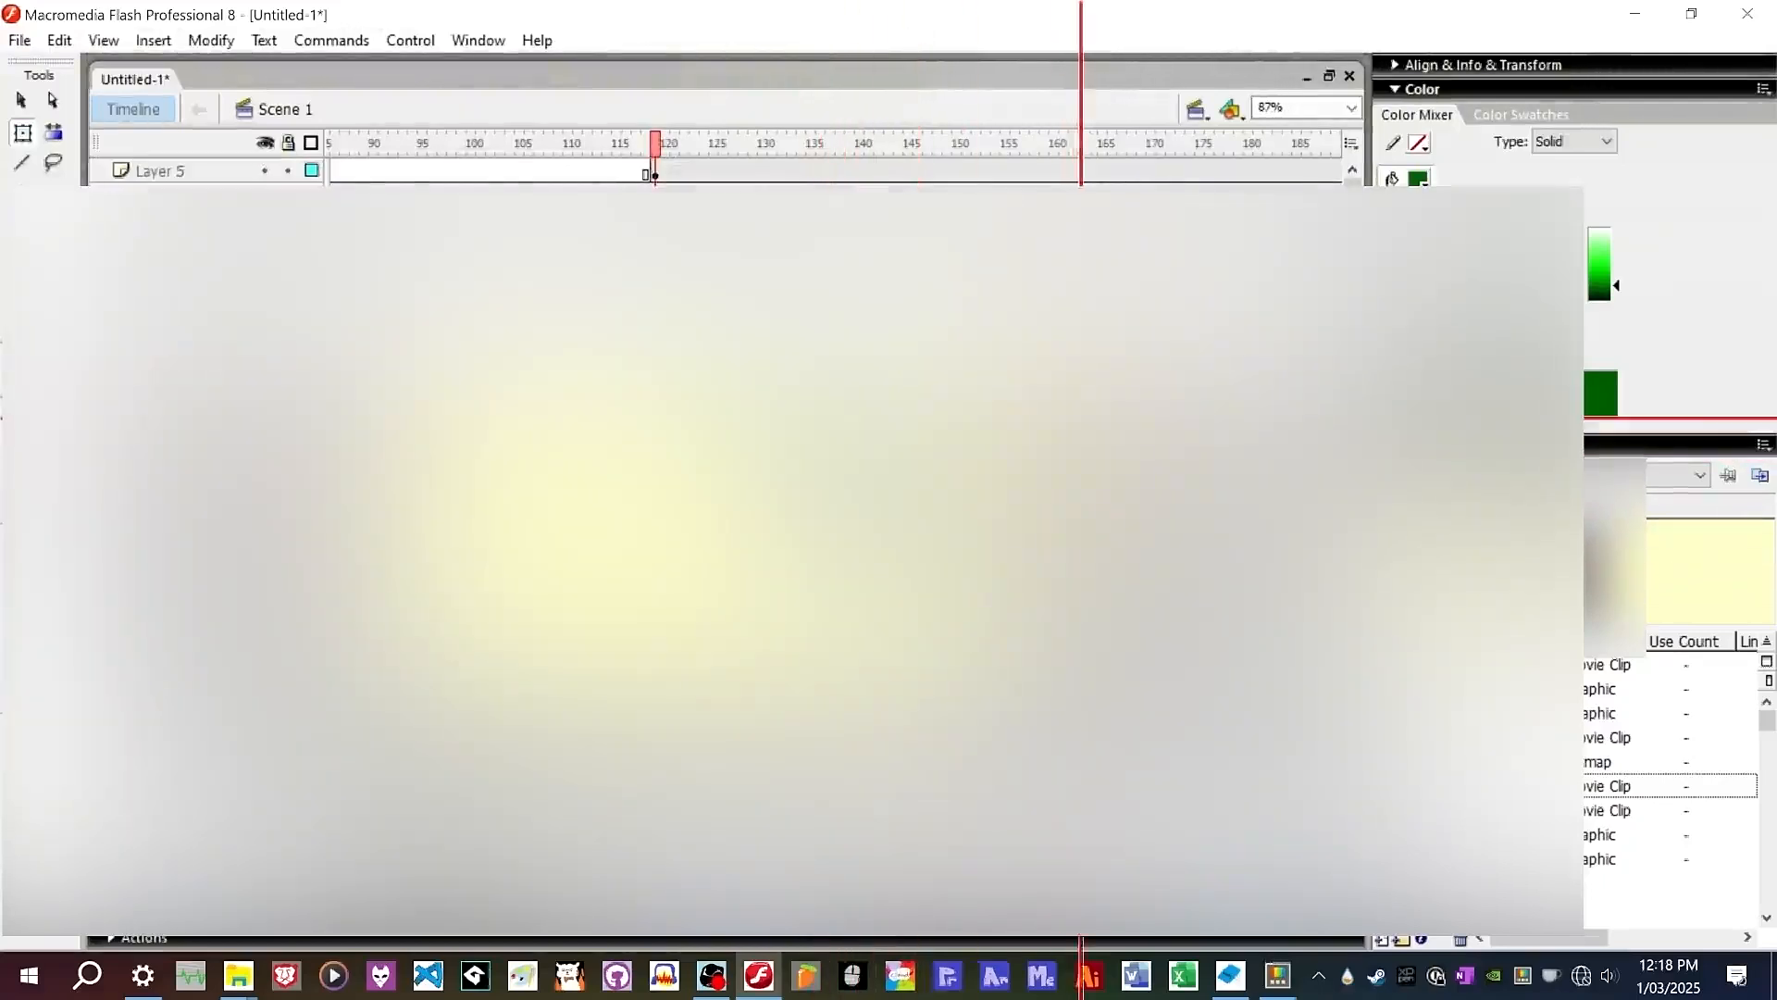
{"action": "key", "text": "ctrl+minus"}
{"action": "key", "text": "ctrl+2"}
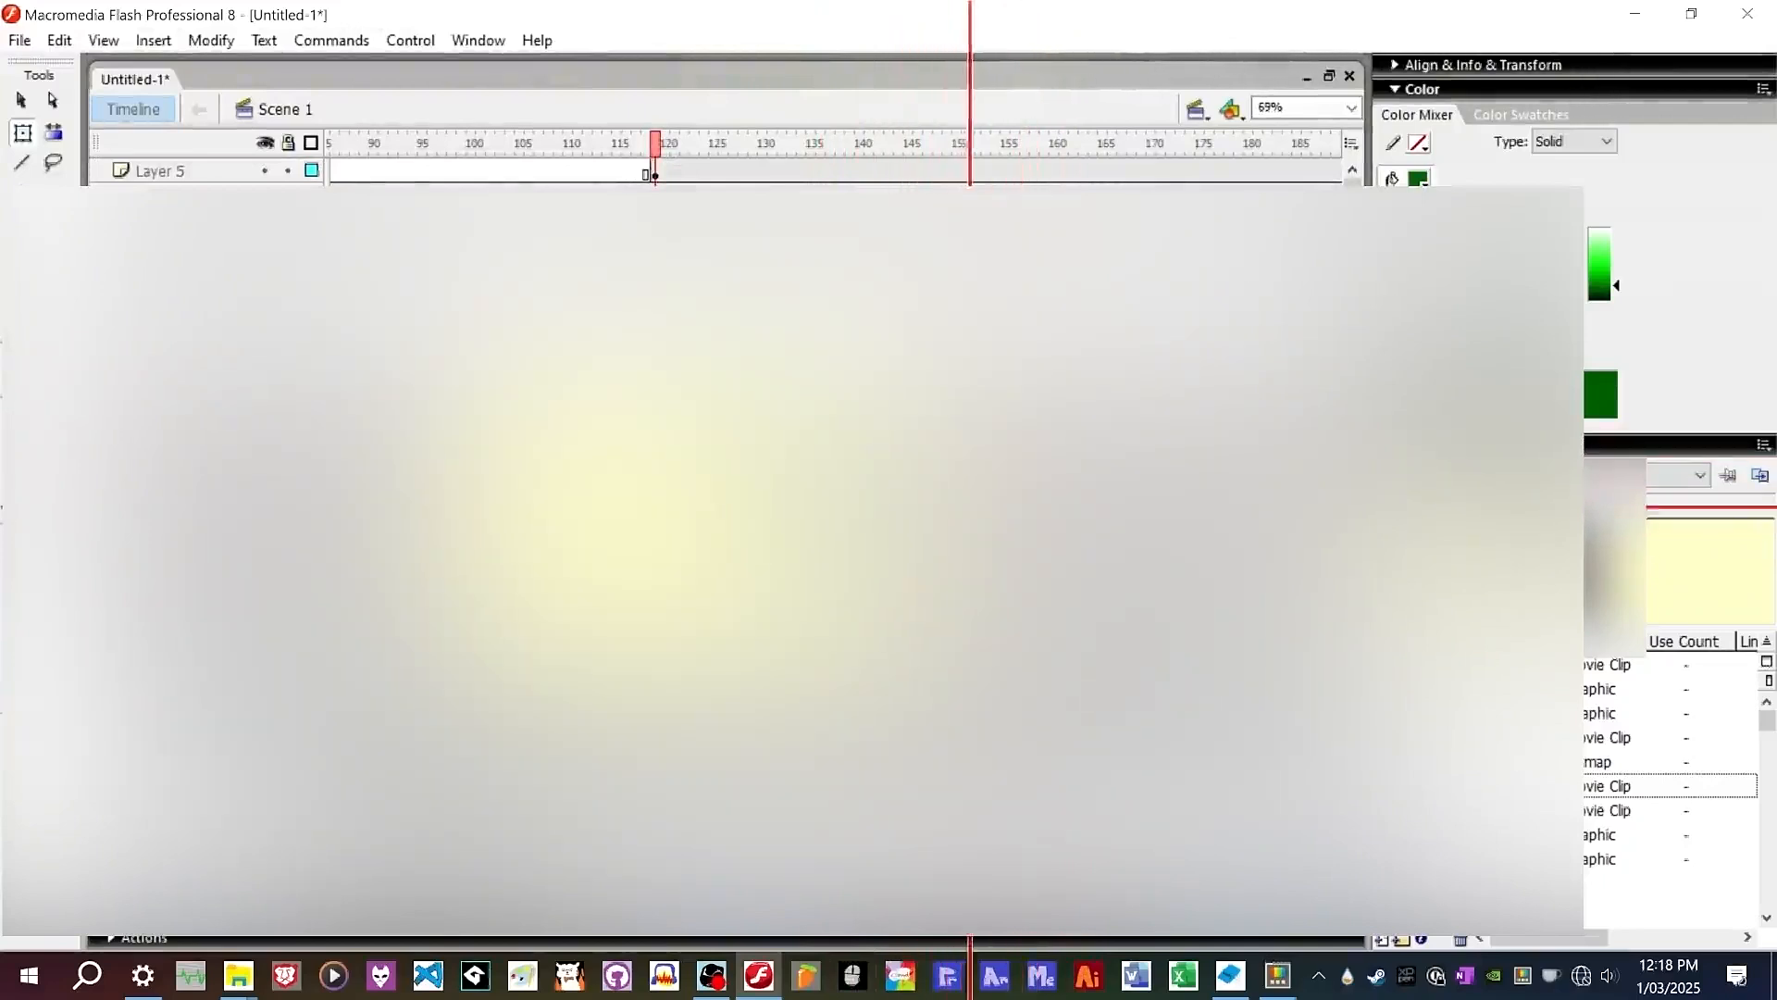
{"action": "left_click_drag", "start_coordinate": [655, 146], "coordinate": [27, 176]}
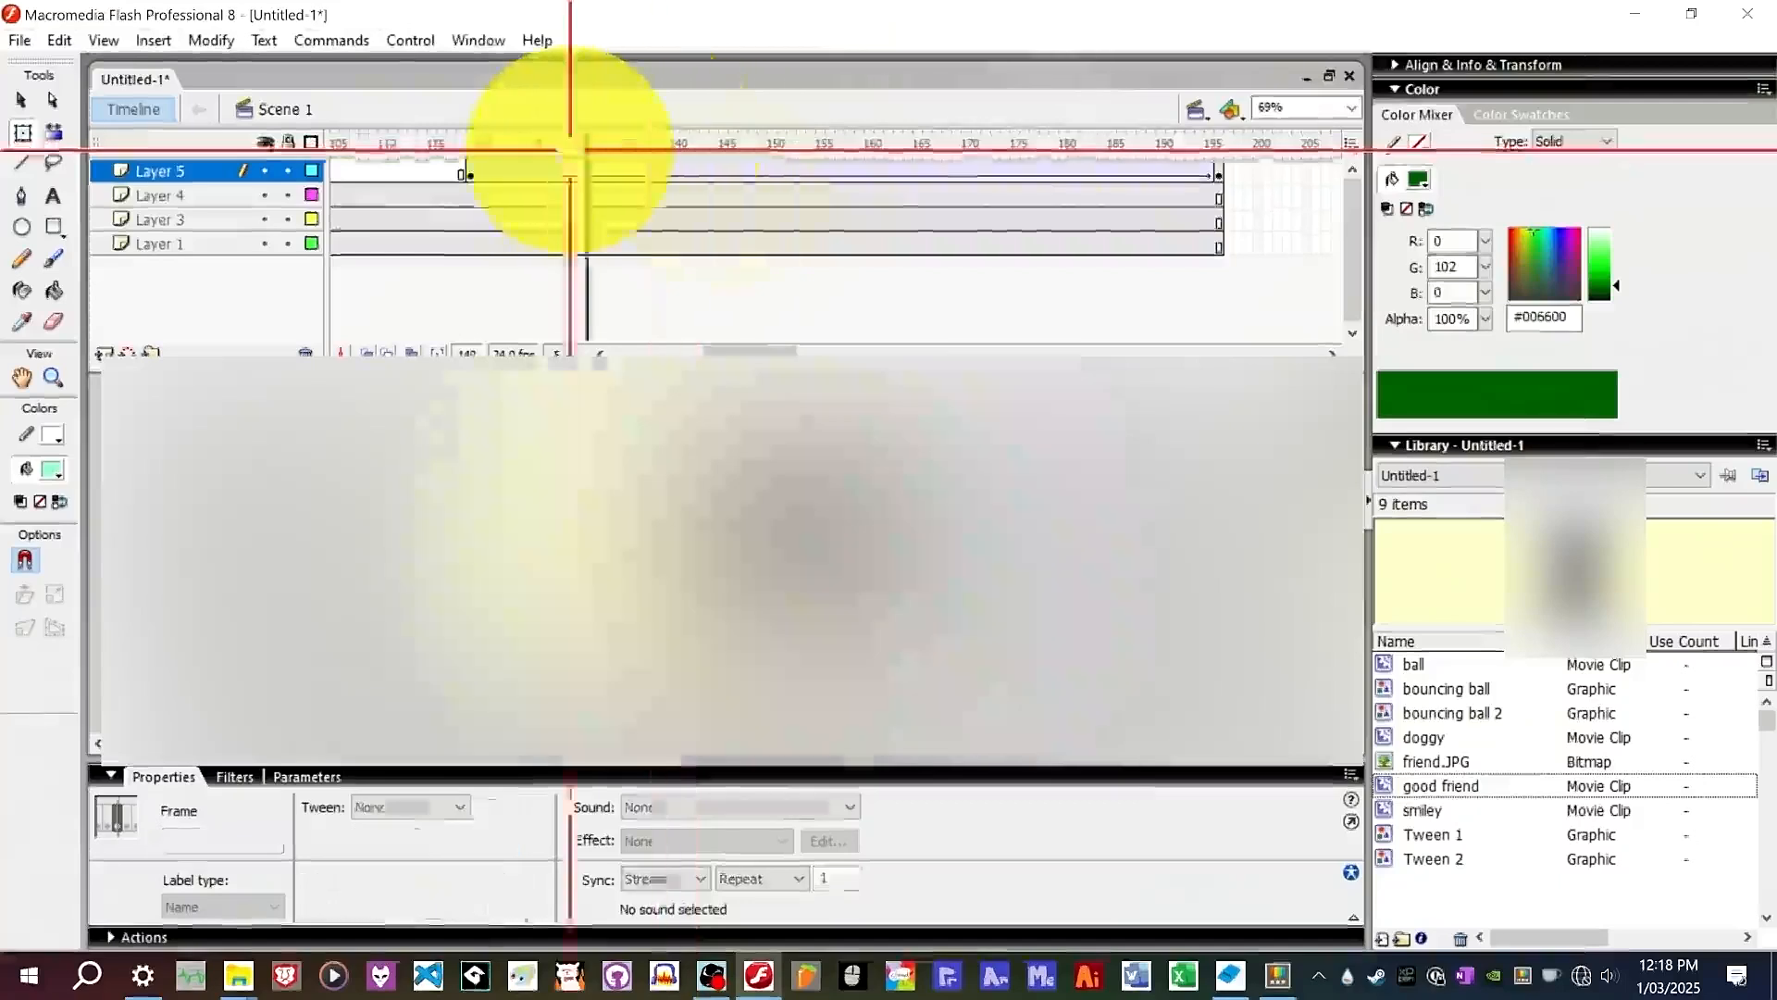
{"action": "left_click", "coordinate": [665, 170]}
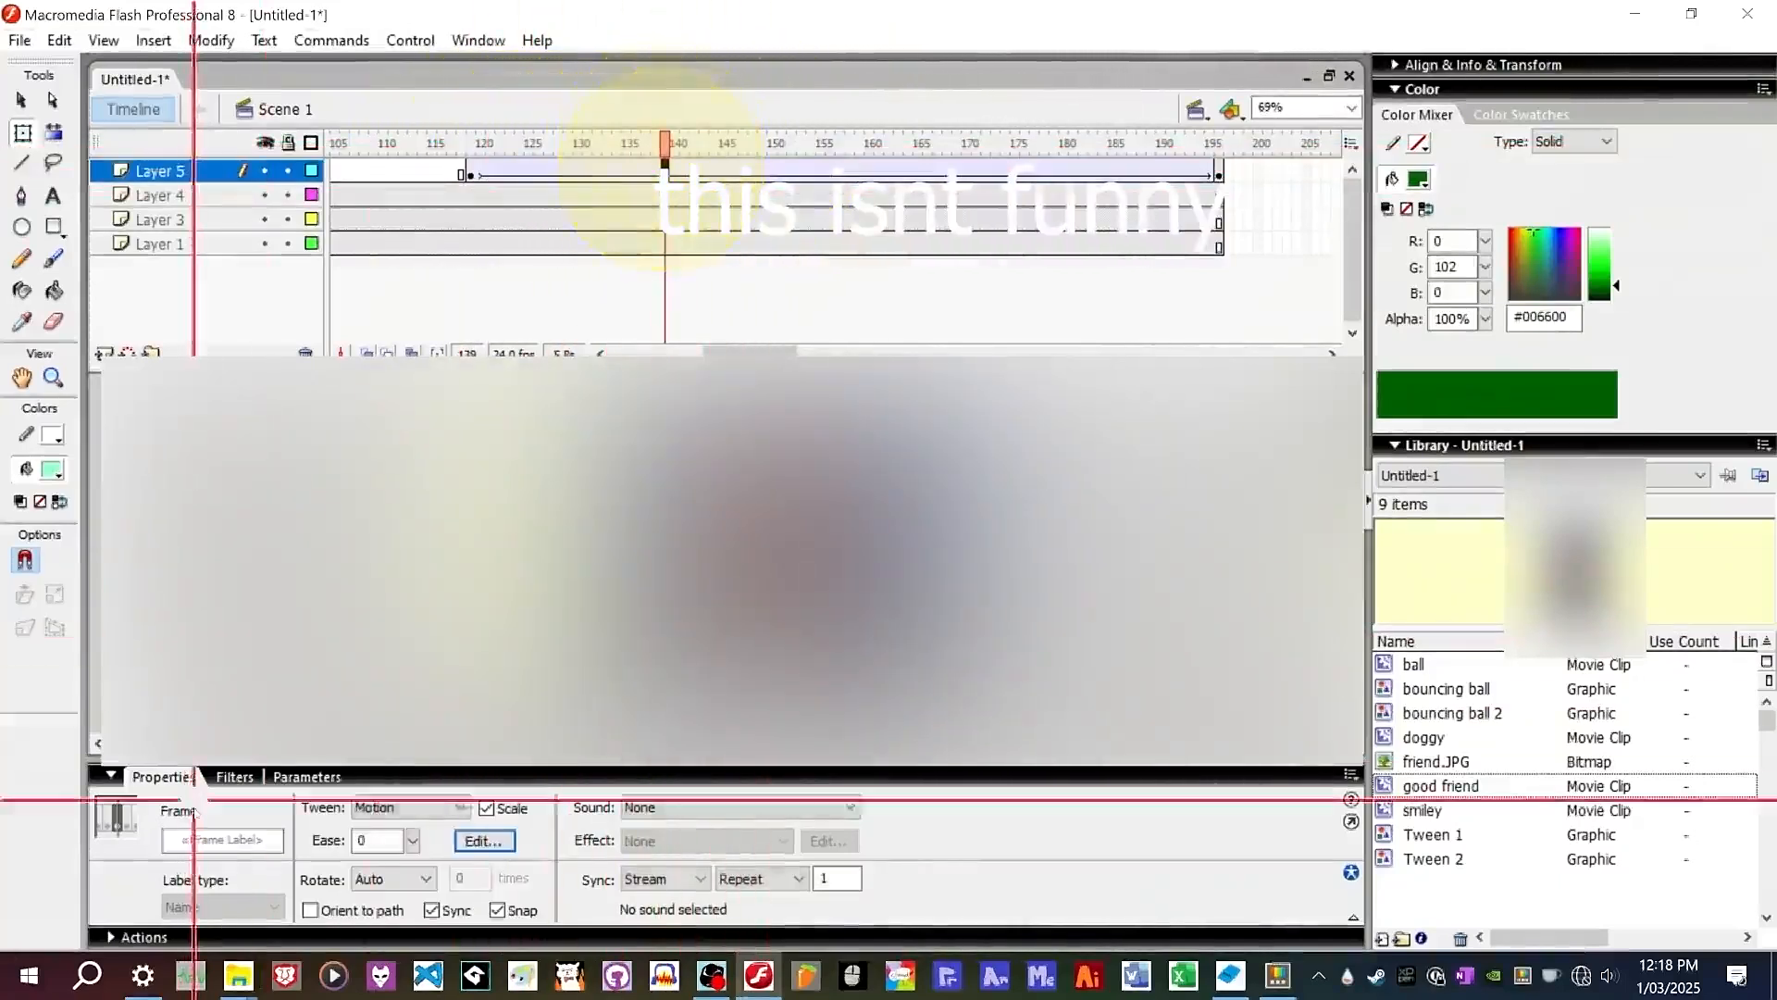
{"action": "left_click", "coordinate": [483, 840]}
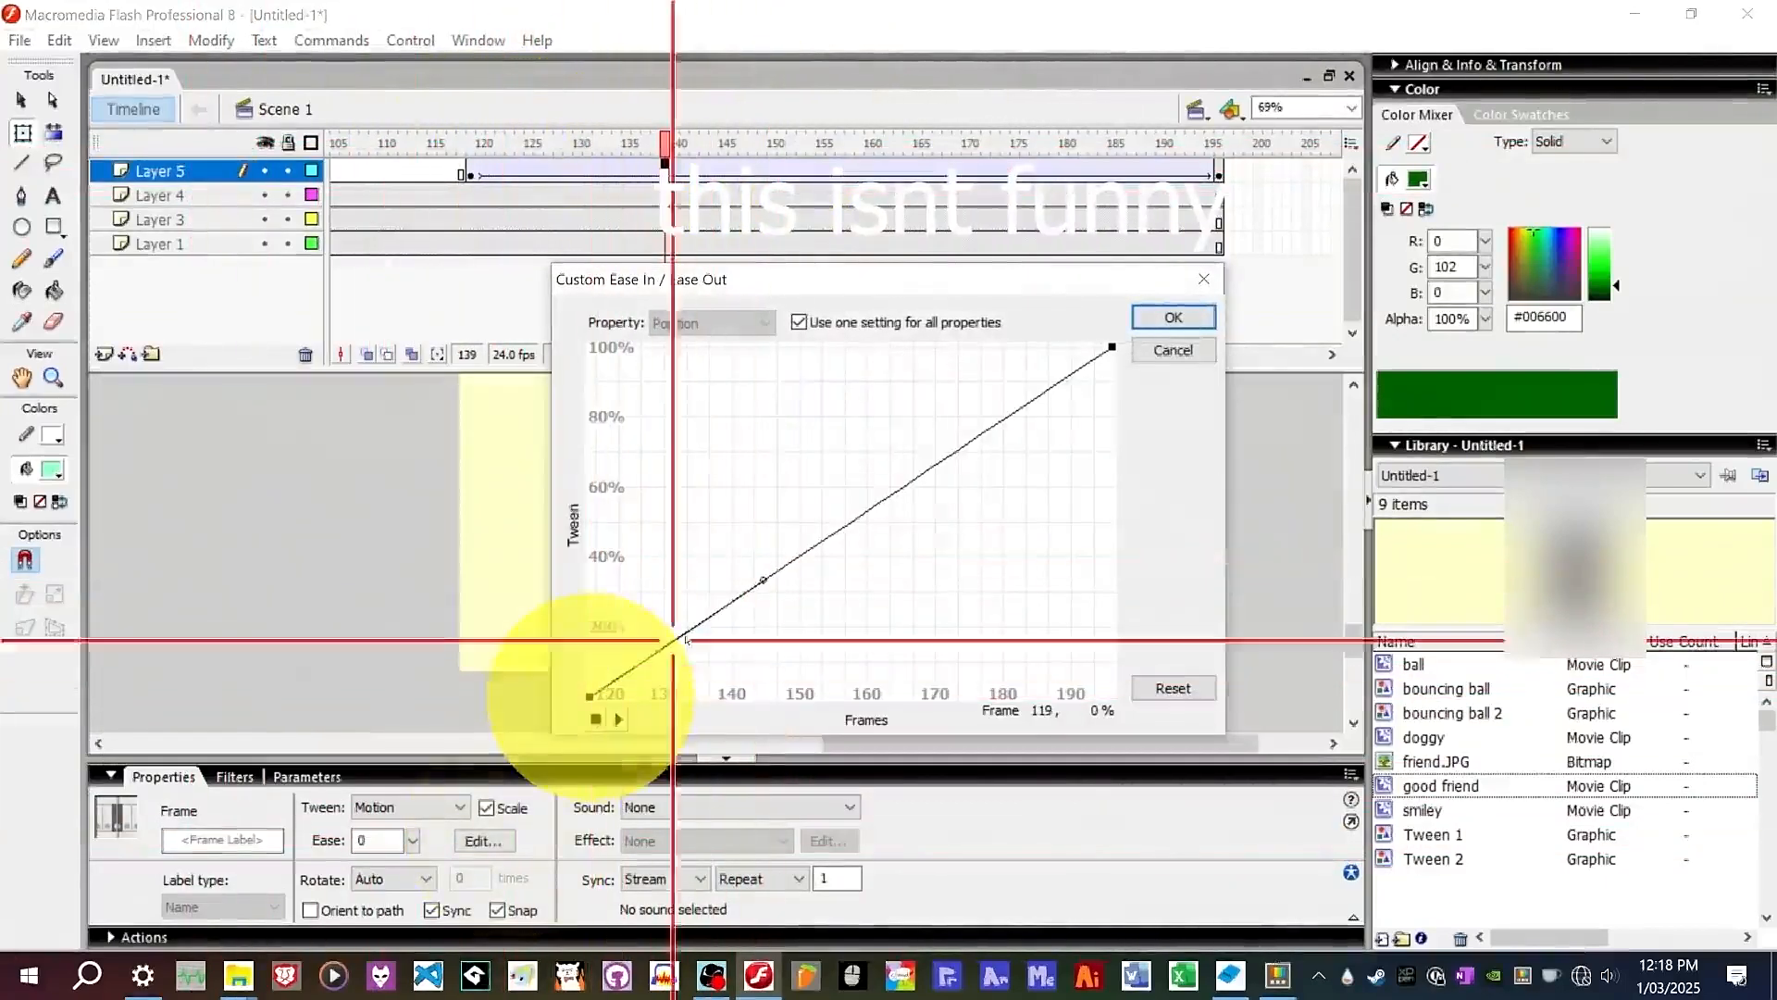
{"action": "left_click_drag", "start_coordinate": [761, 580], "coordinate": [1071, 623]}
{"action": "left_click", "coordinate": [1173, 316]}
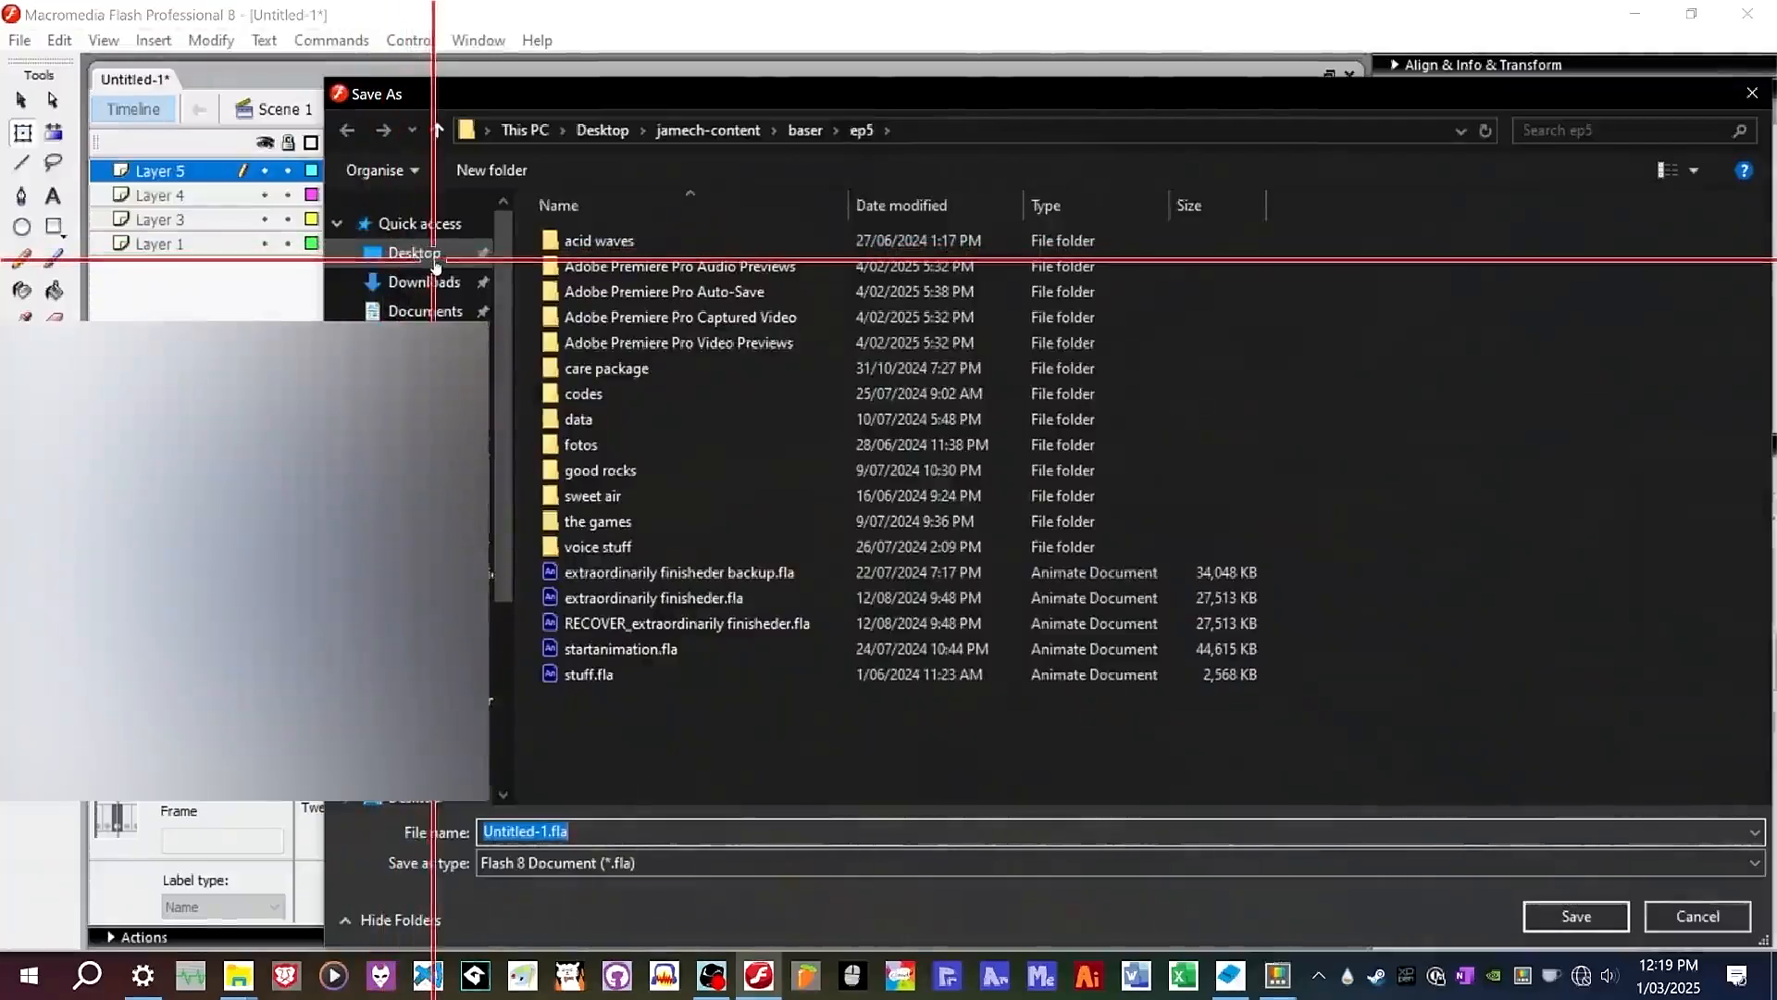
Save the document as good friend! in the Desktop\macromedia flash dump zone\projeks folder.
{"action": "left_click", "coordinate": [398, 264]}
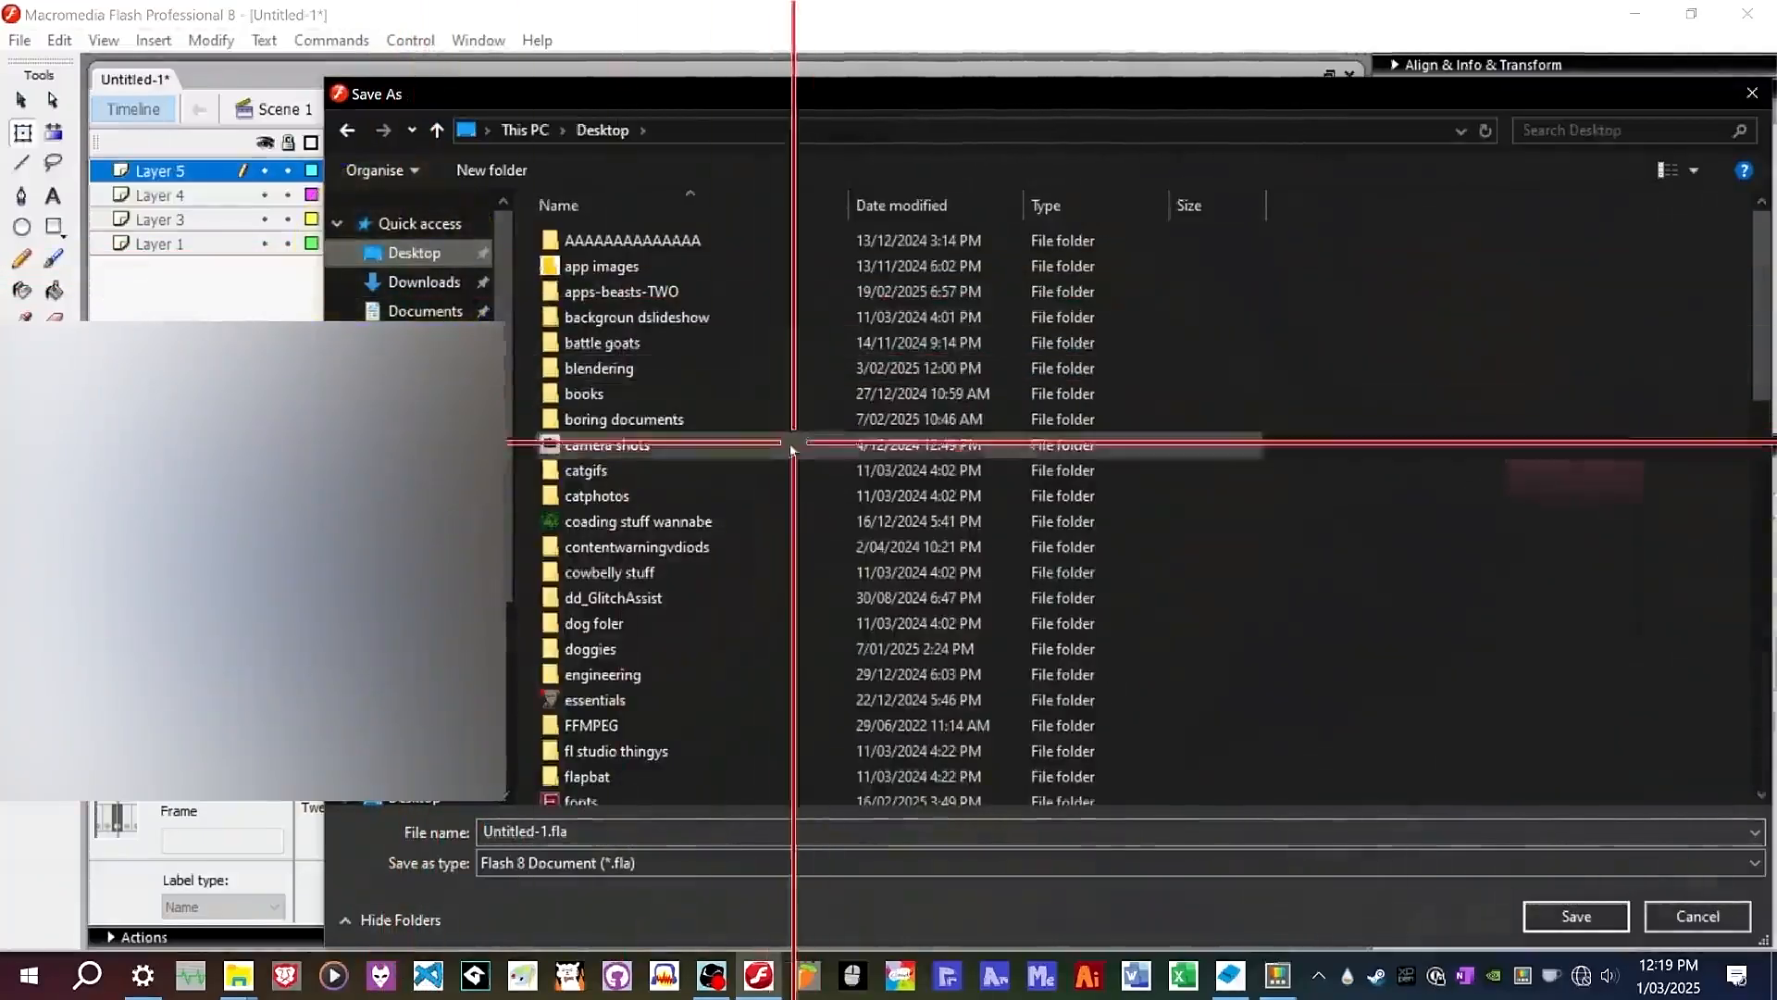
{"action": "scroll", "coordinate": [758, 460], "scroll_direction": "down", "scroll_amount": 4}
{"action": "scroll", "coordinate": [761, 470], "scroll_direction": "down", "scroll_amount": 5}
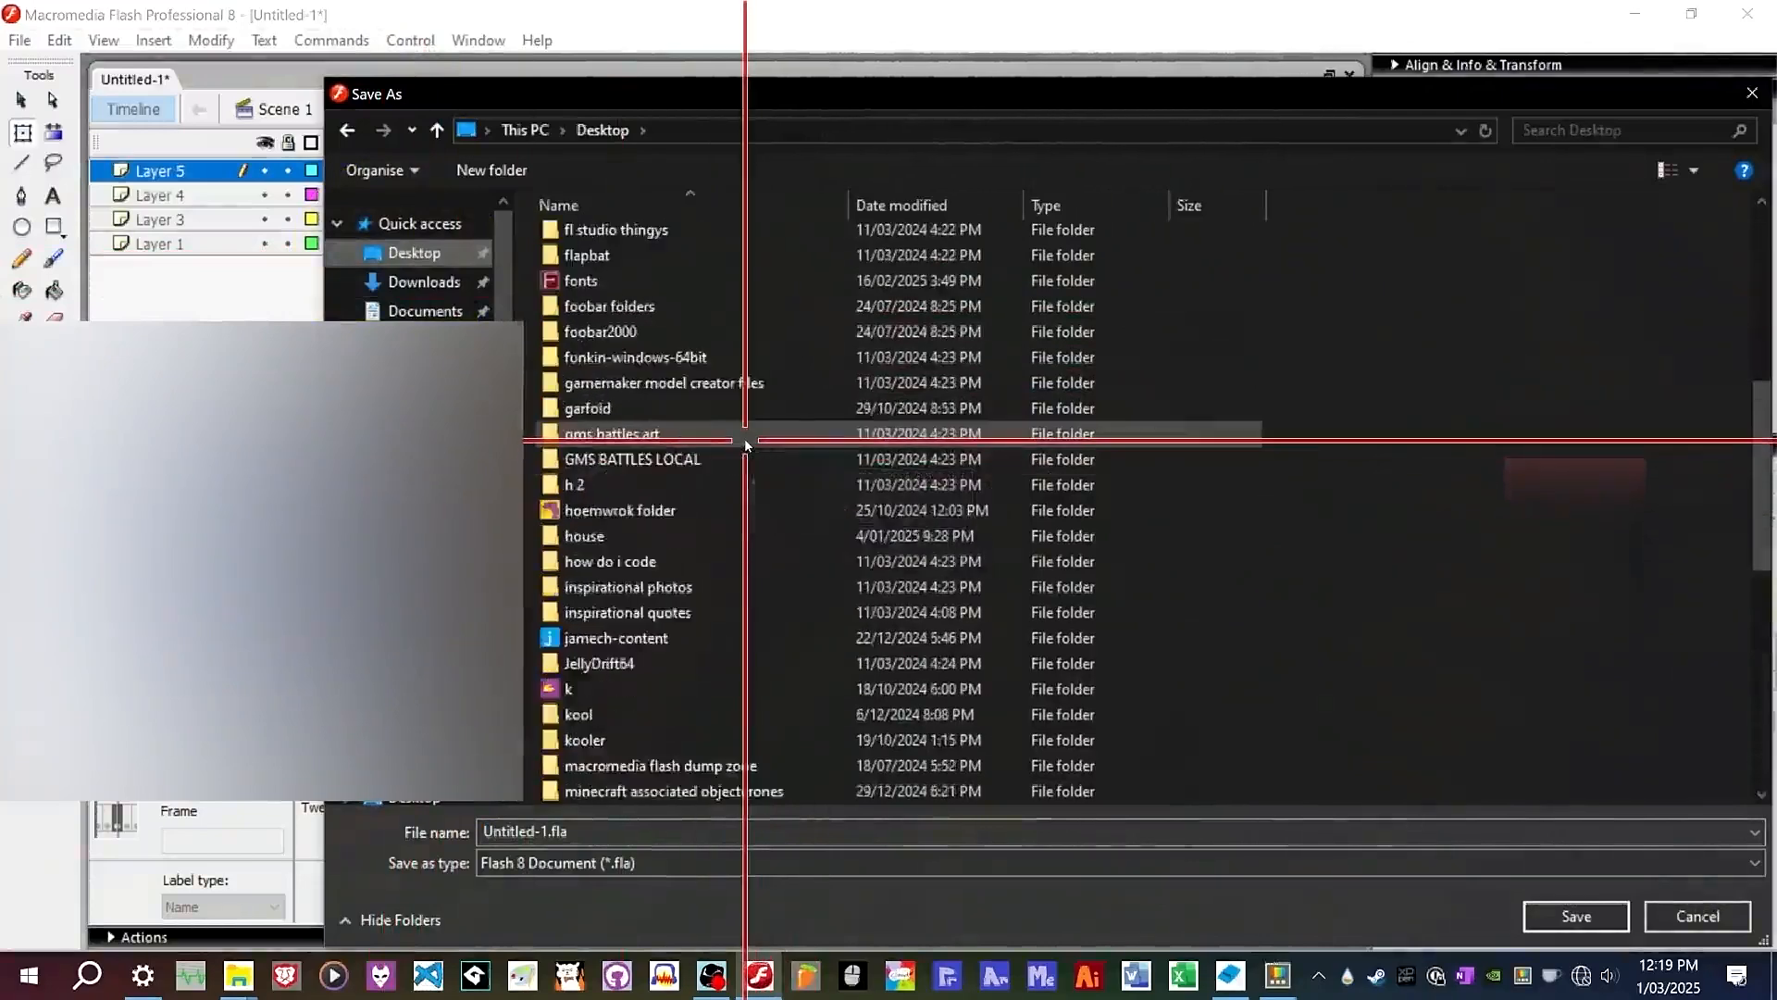
{"action": "double_click", "coordinate": [646, 613]}
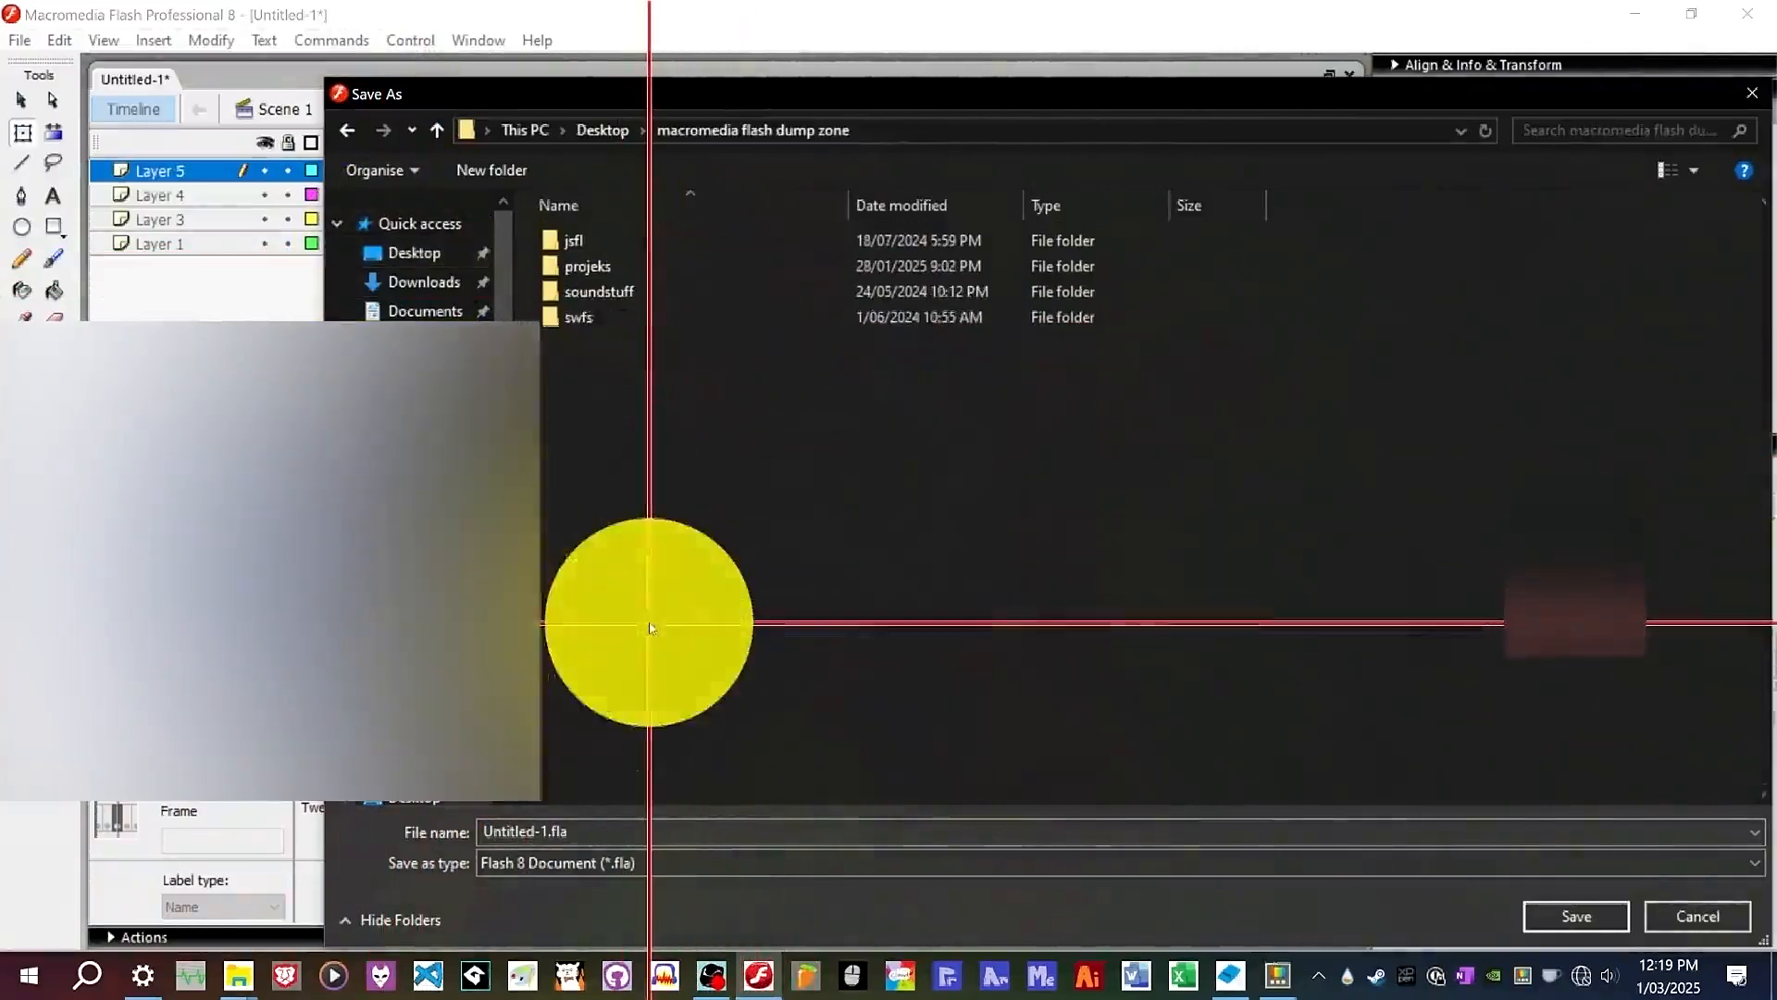
{"action": "double_click", "coordinate": [630, 267]}
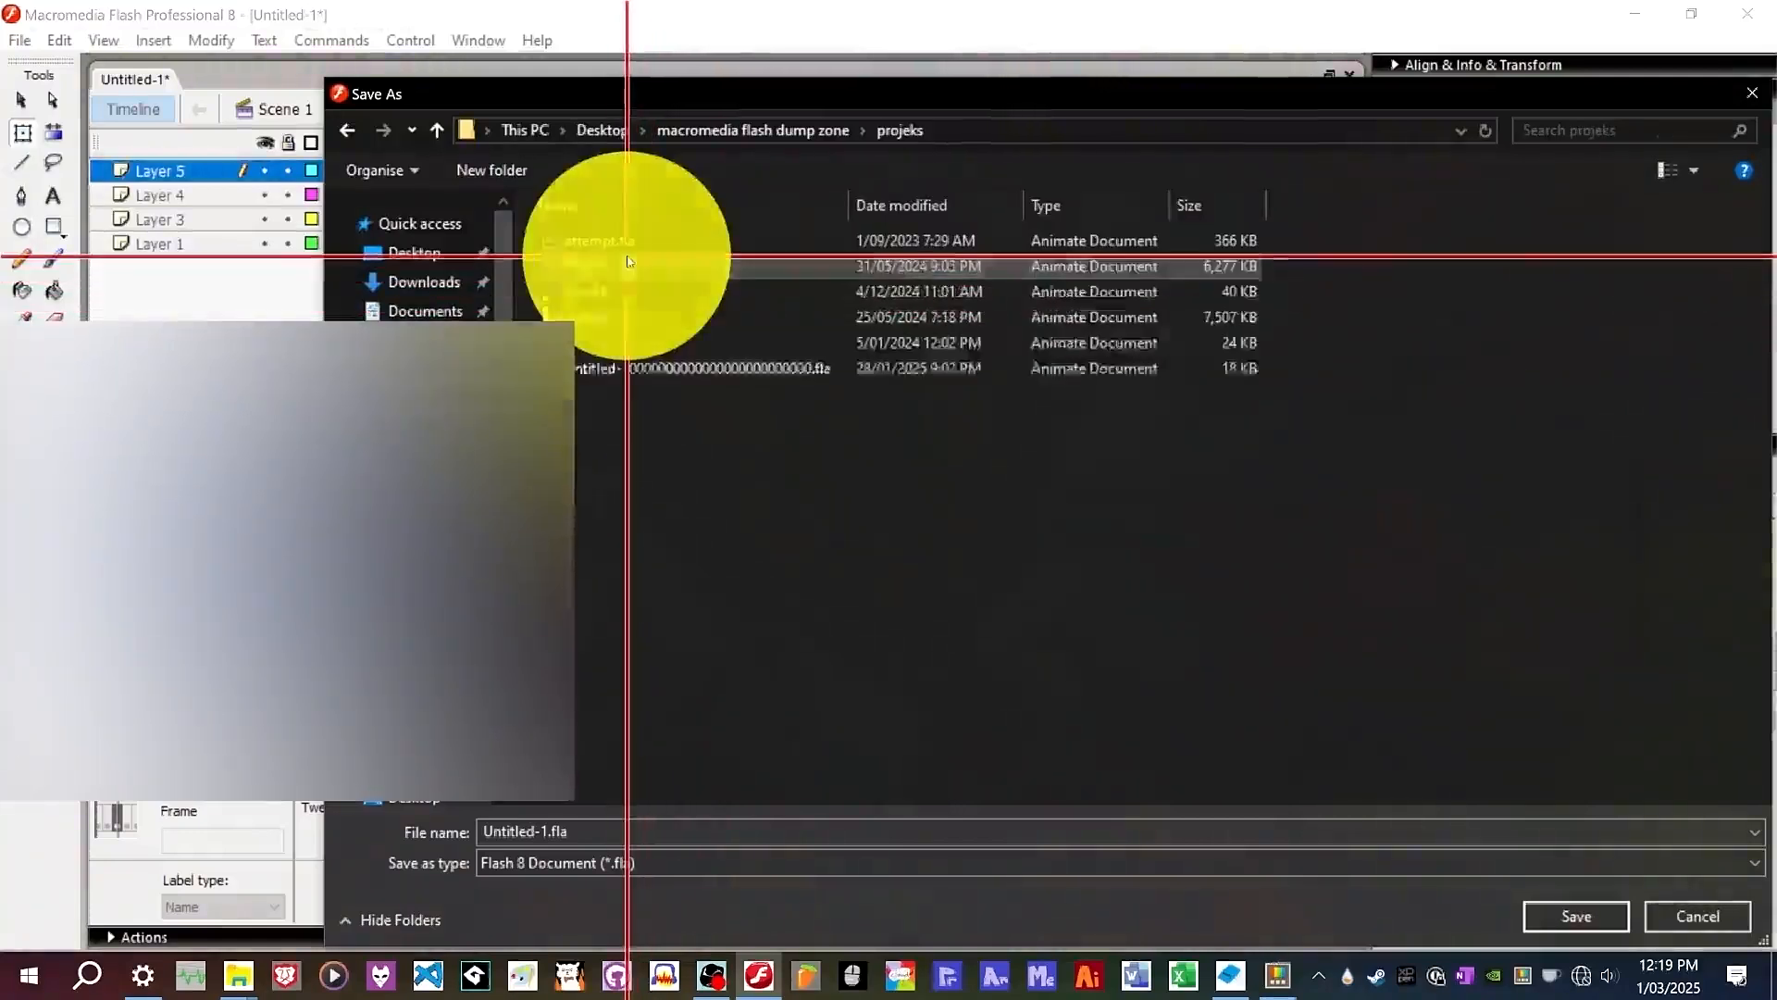
{"action": "left_click", "coordinate": [593, 830]}
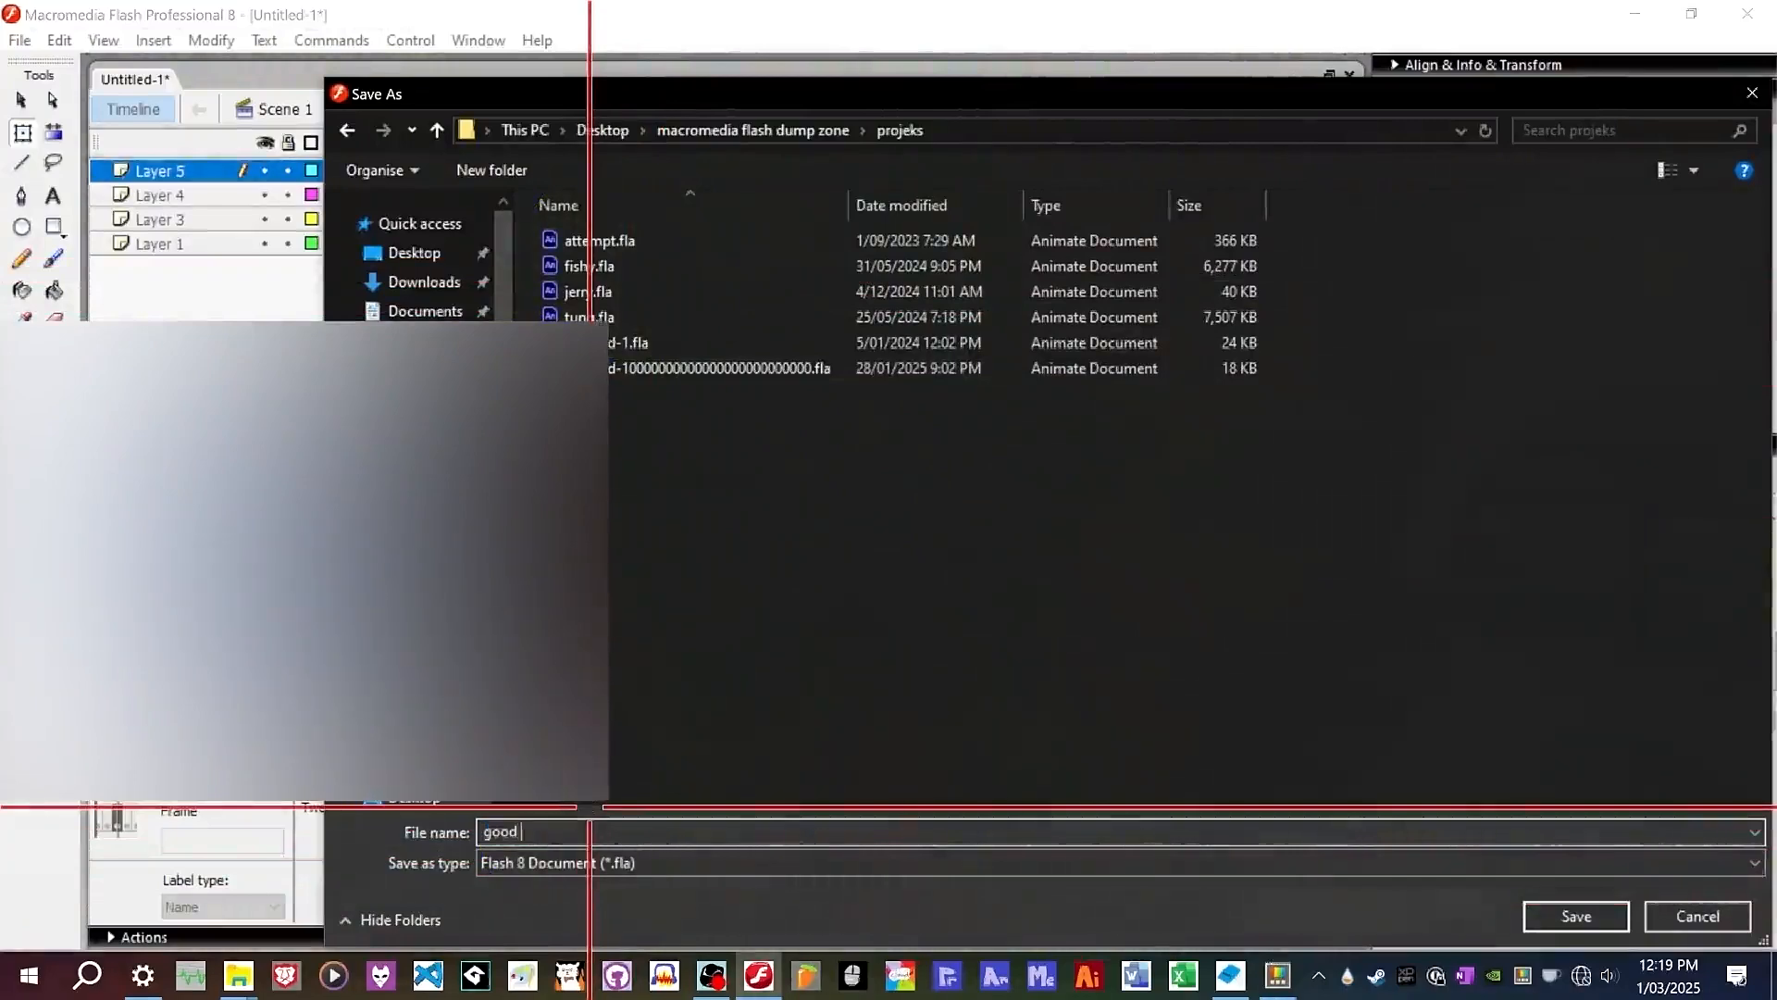
{"action": "type", "text": "good frienjd"}
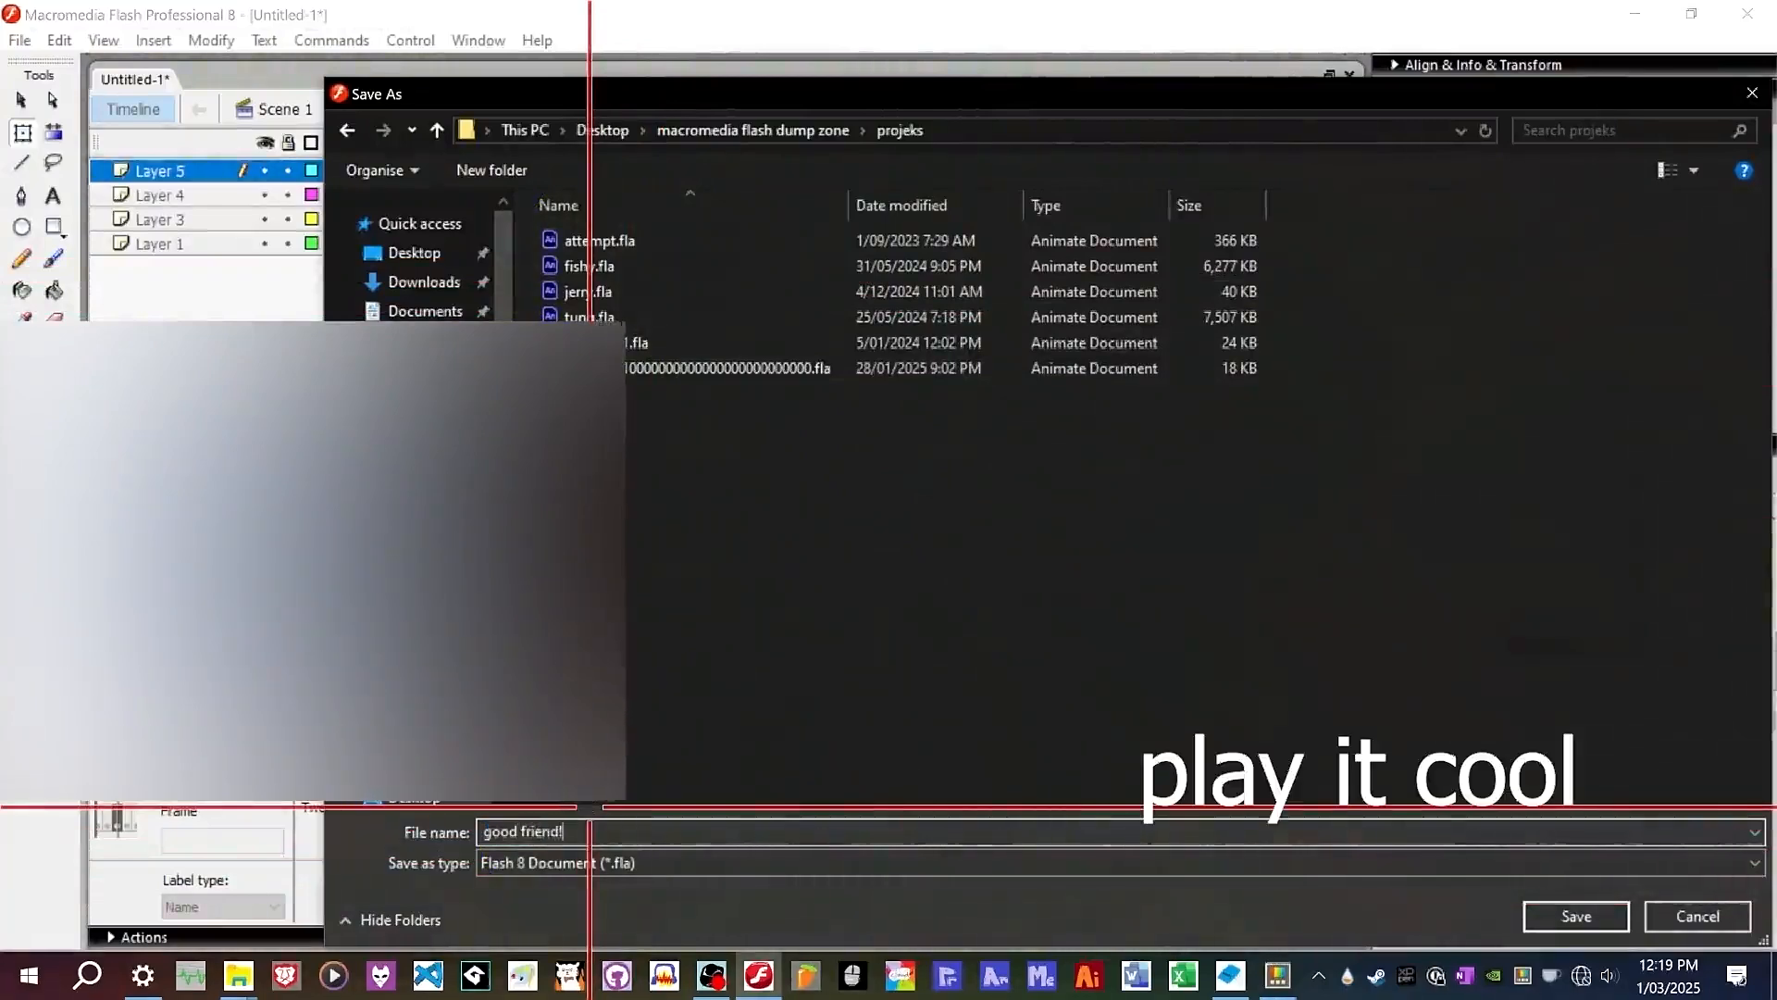
{"action": "type", "text": "!"}
{"action": "key", "text": "Return"}
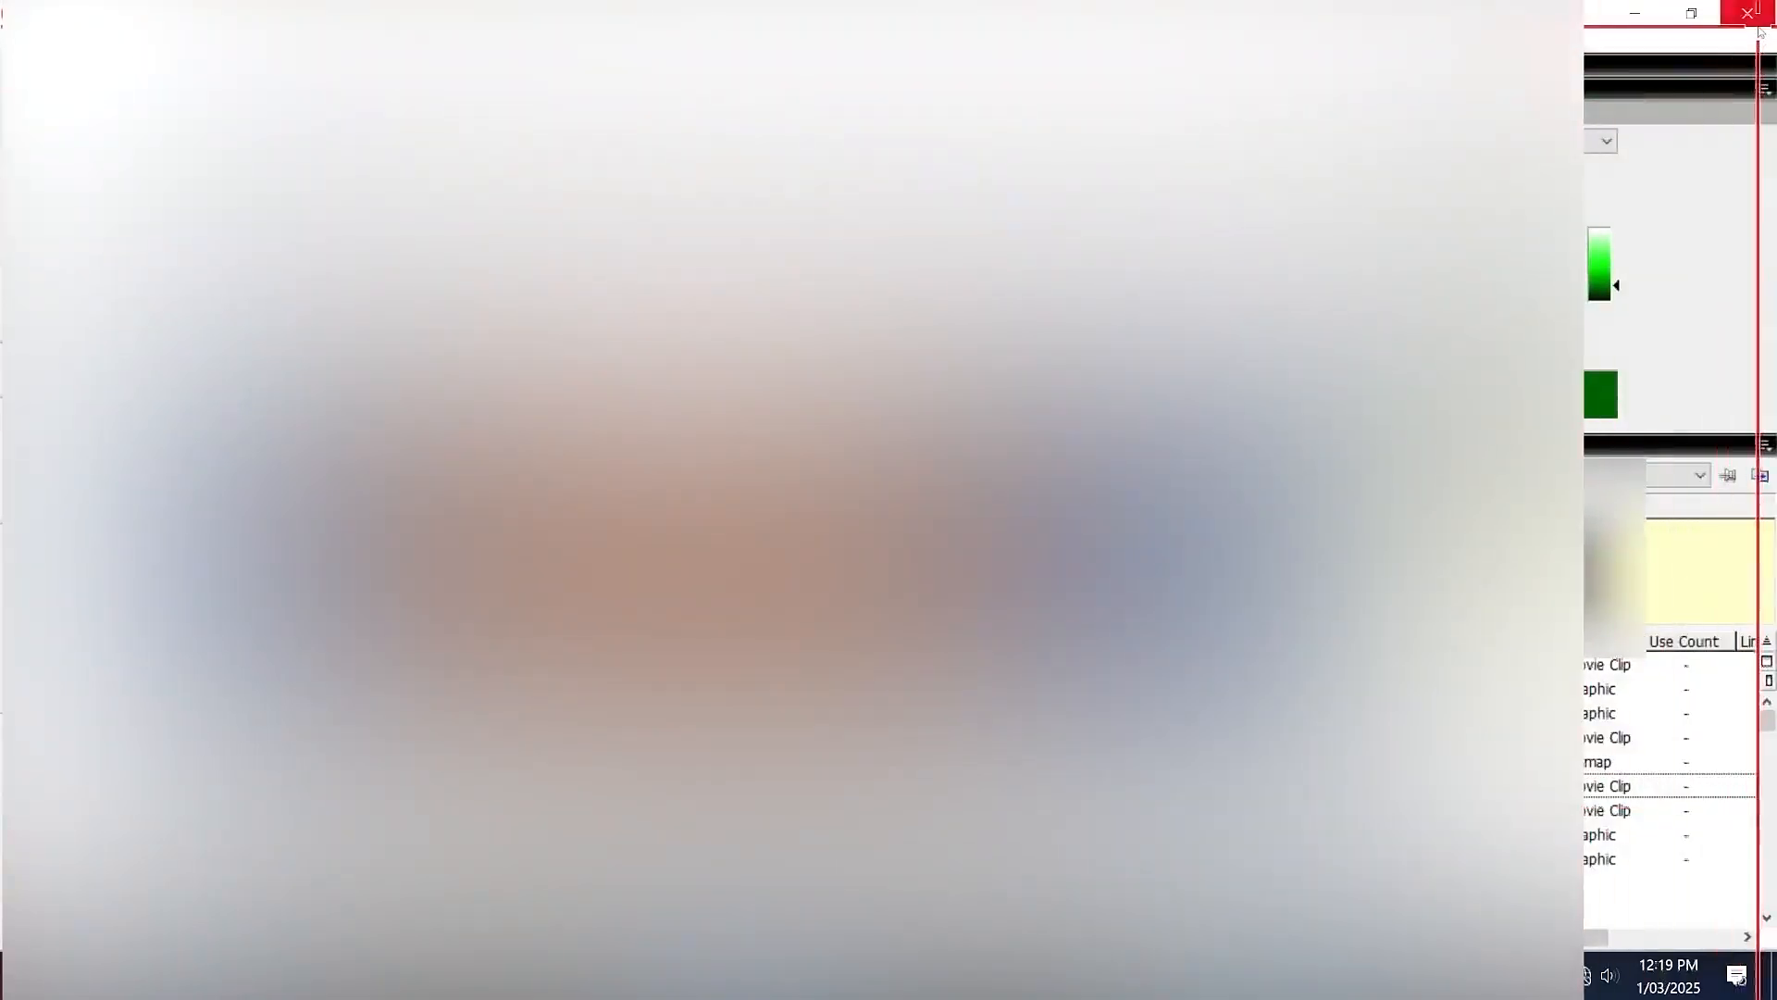
Launch Swivel from the desktop.
{"action": "left_click", "coordinate": [1759, 31]}
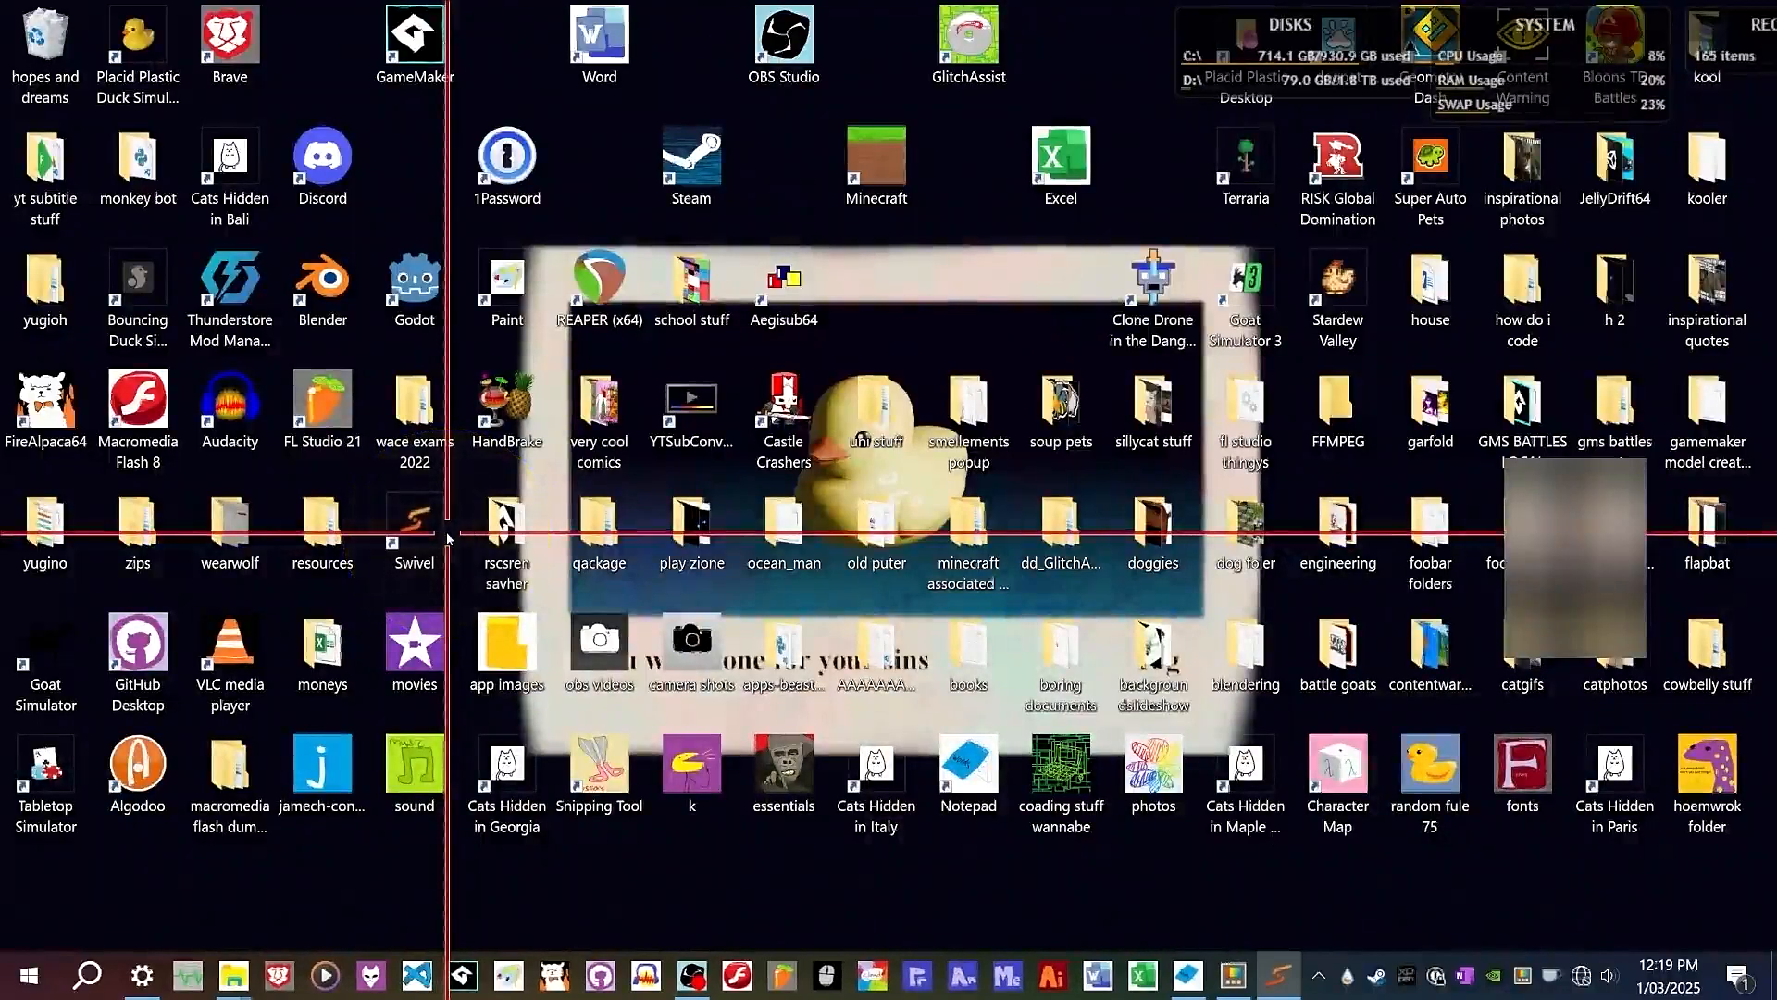
{"action": "double_click", "coordinate": [447, 537]}
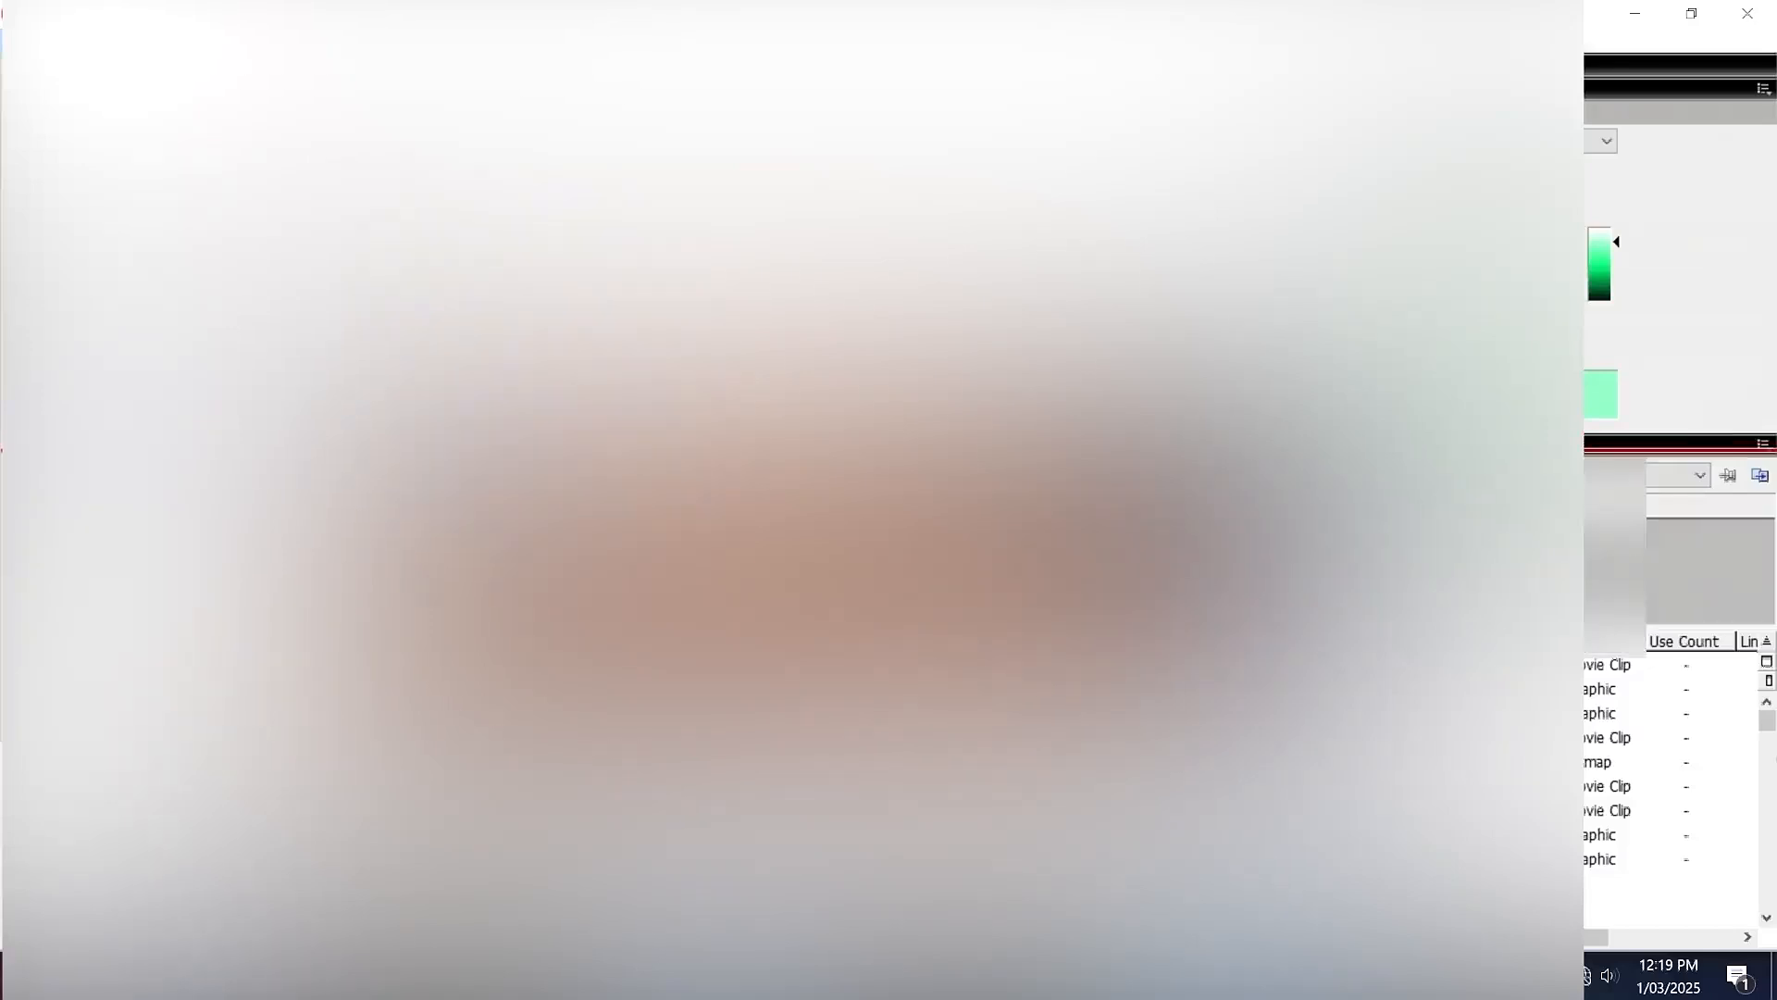
Export the movie as firnde.swf into the macromedia flash dump zone\swfs folder with JPEG quality set to 100.
{"action": "left_click", "coordinate": [370, 451]}
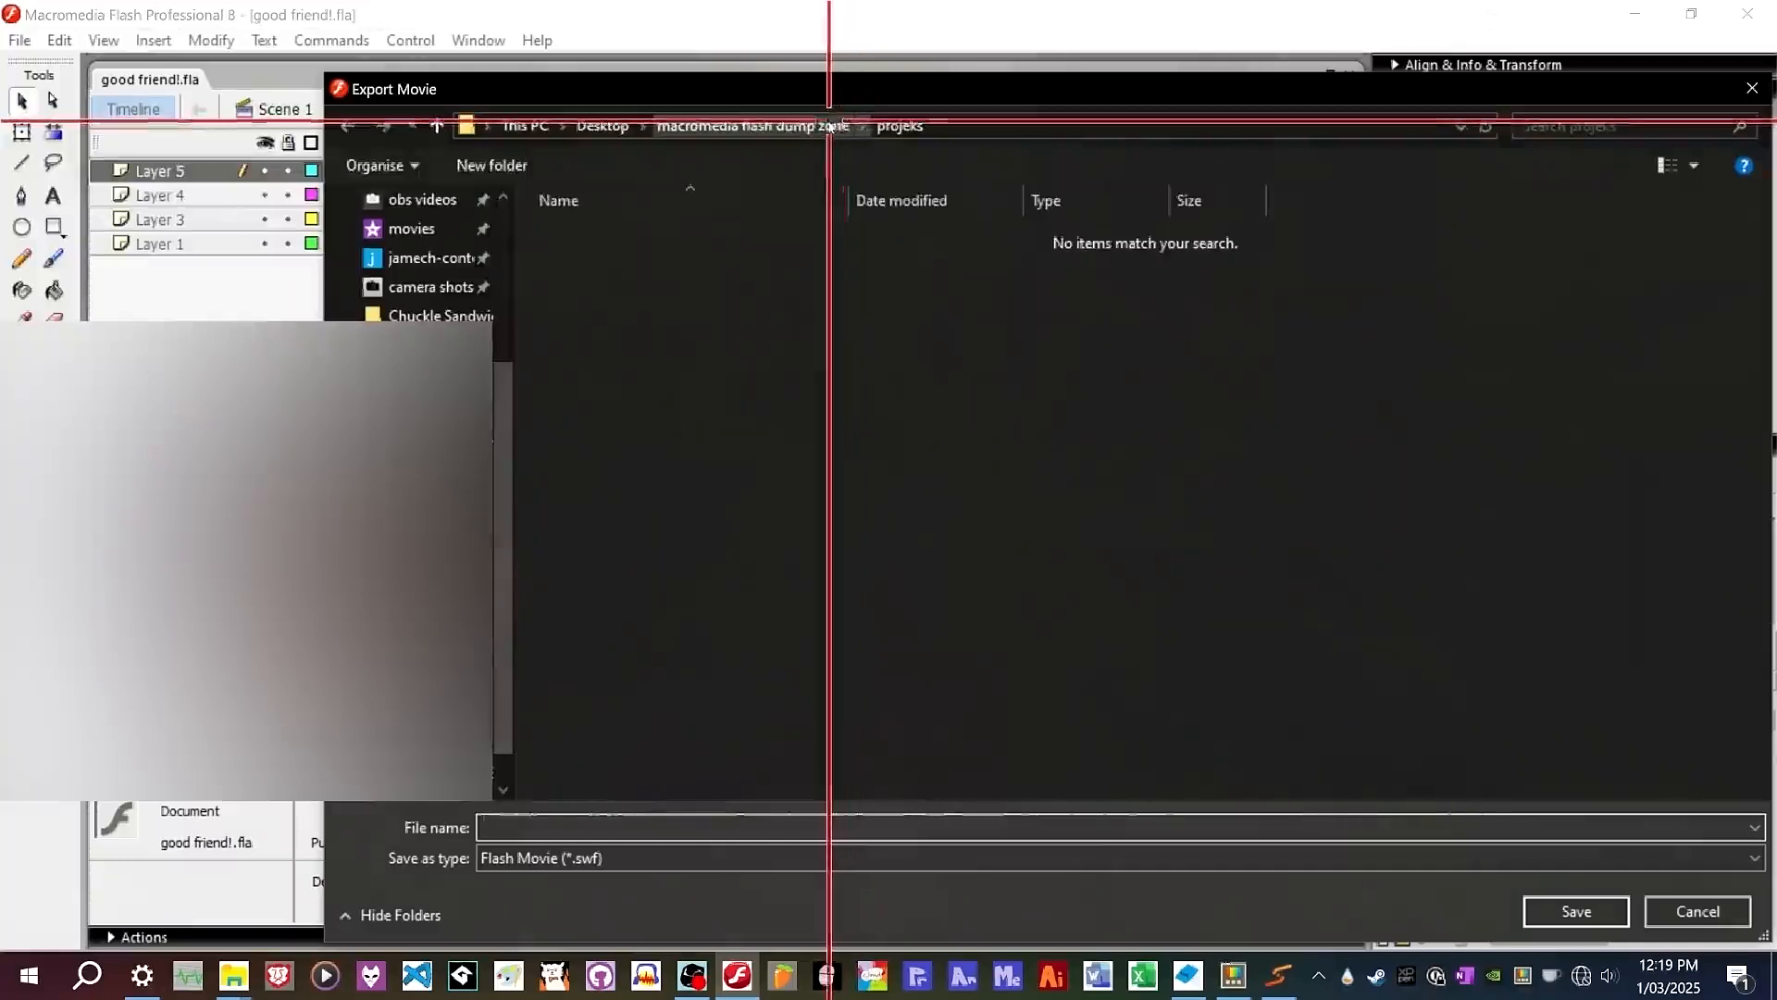
{"action": "left_click", "coordinate": [830, 125]}
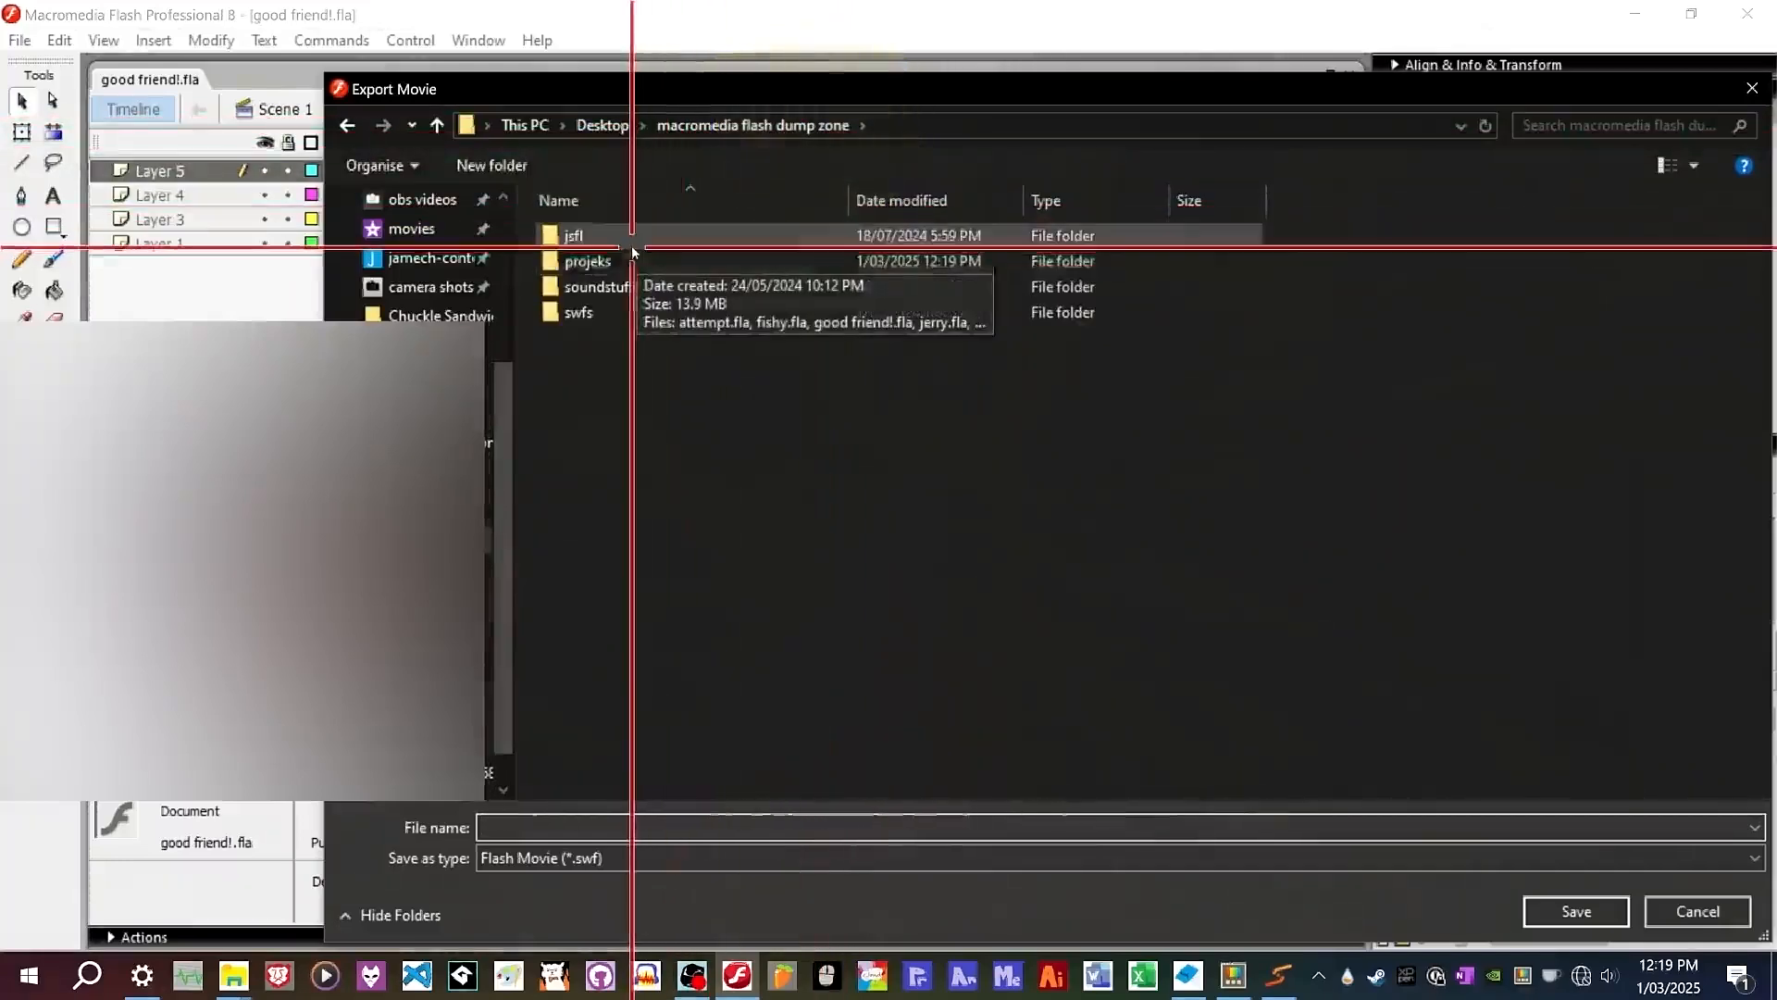
{"action": "double_click", "coordinate": [654, 314]}
{"action": "left_click", "coordinate": [575, 826]}
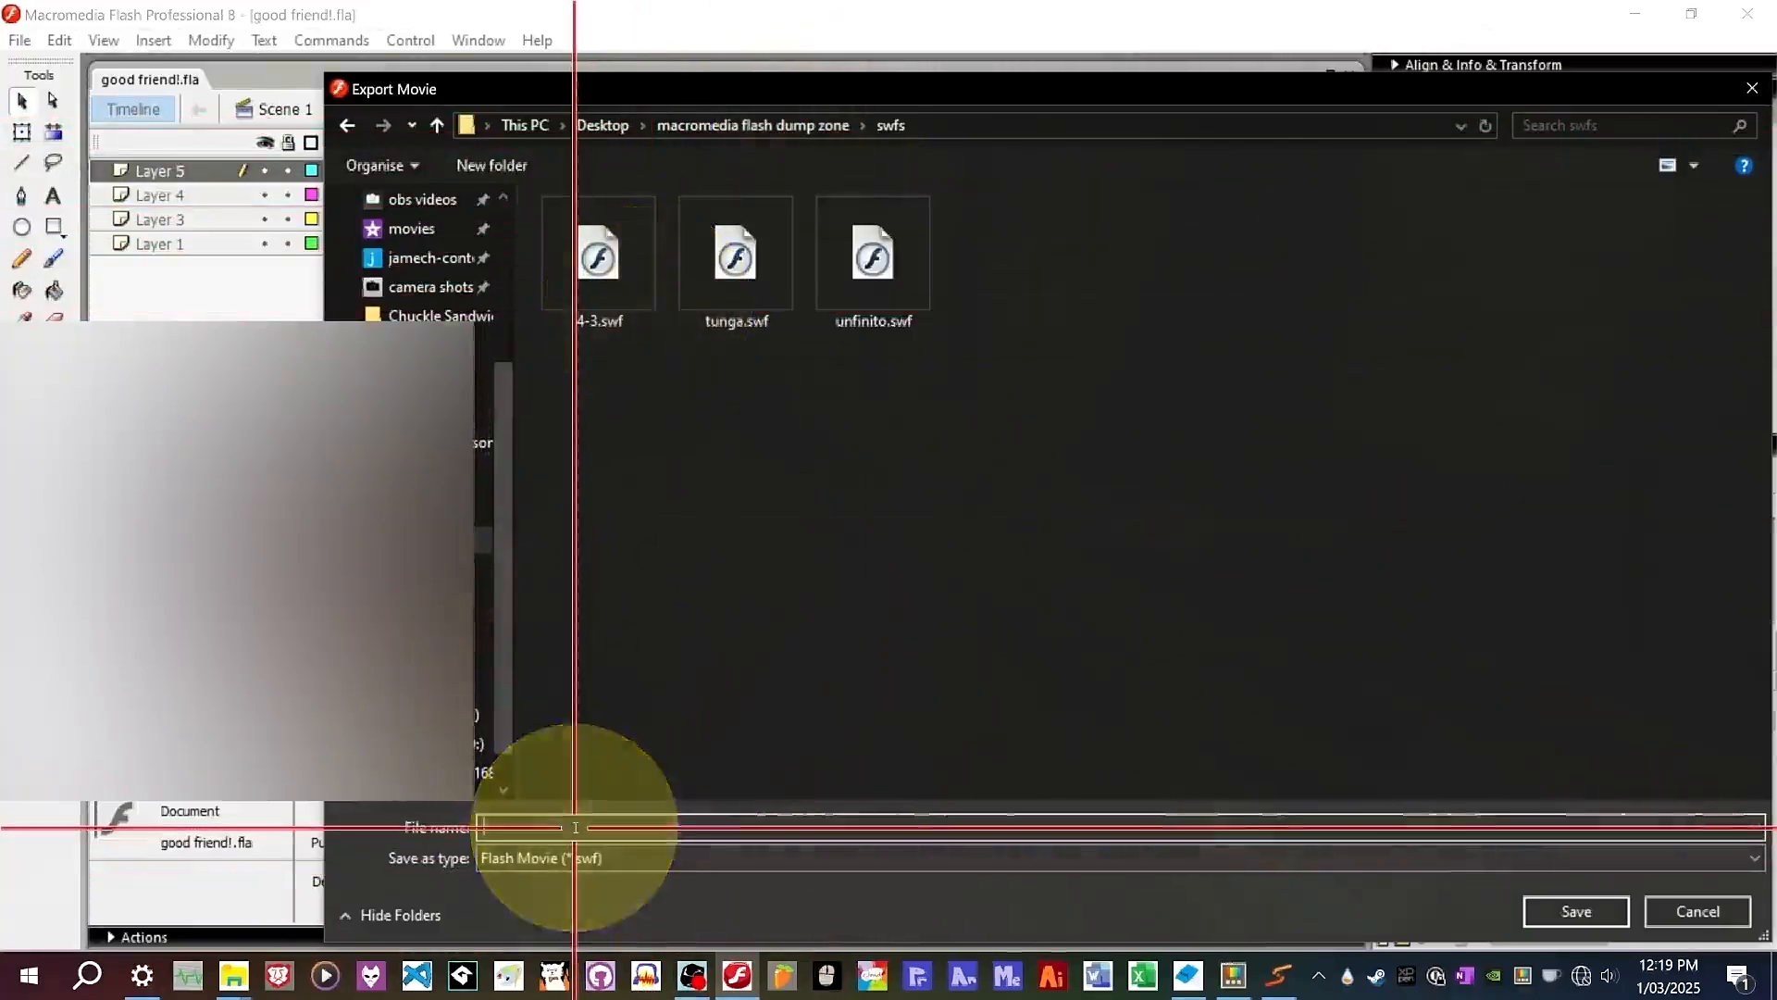
{"action": "type", "text": "finale"}
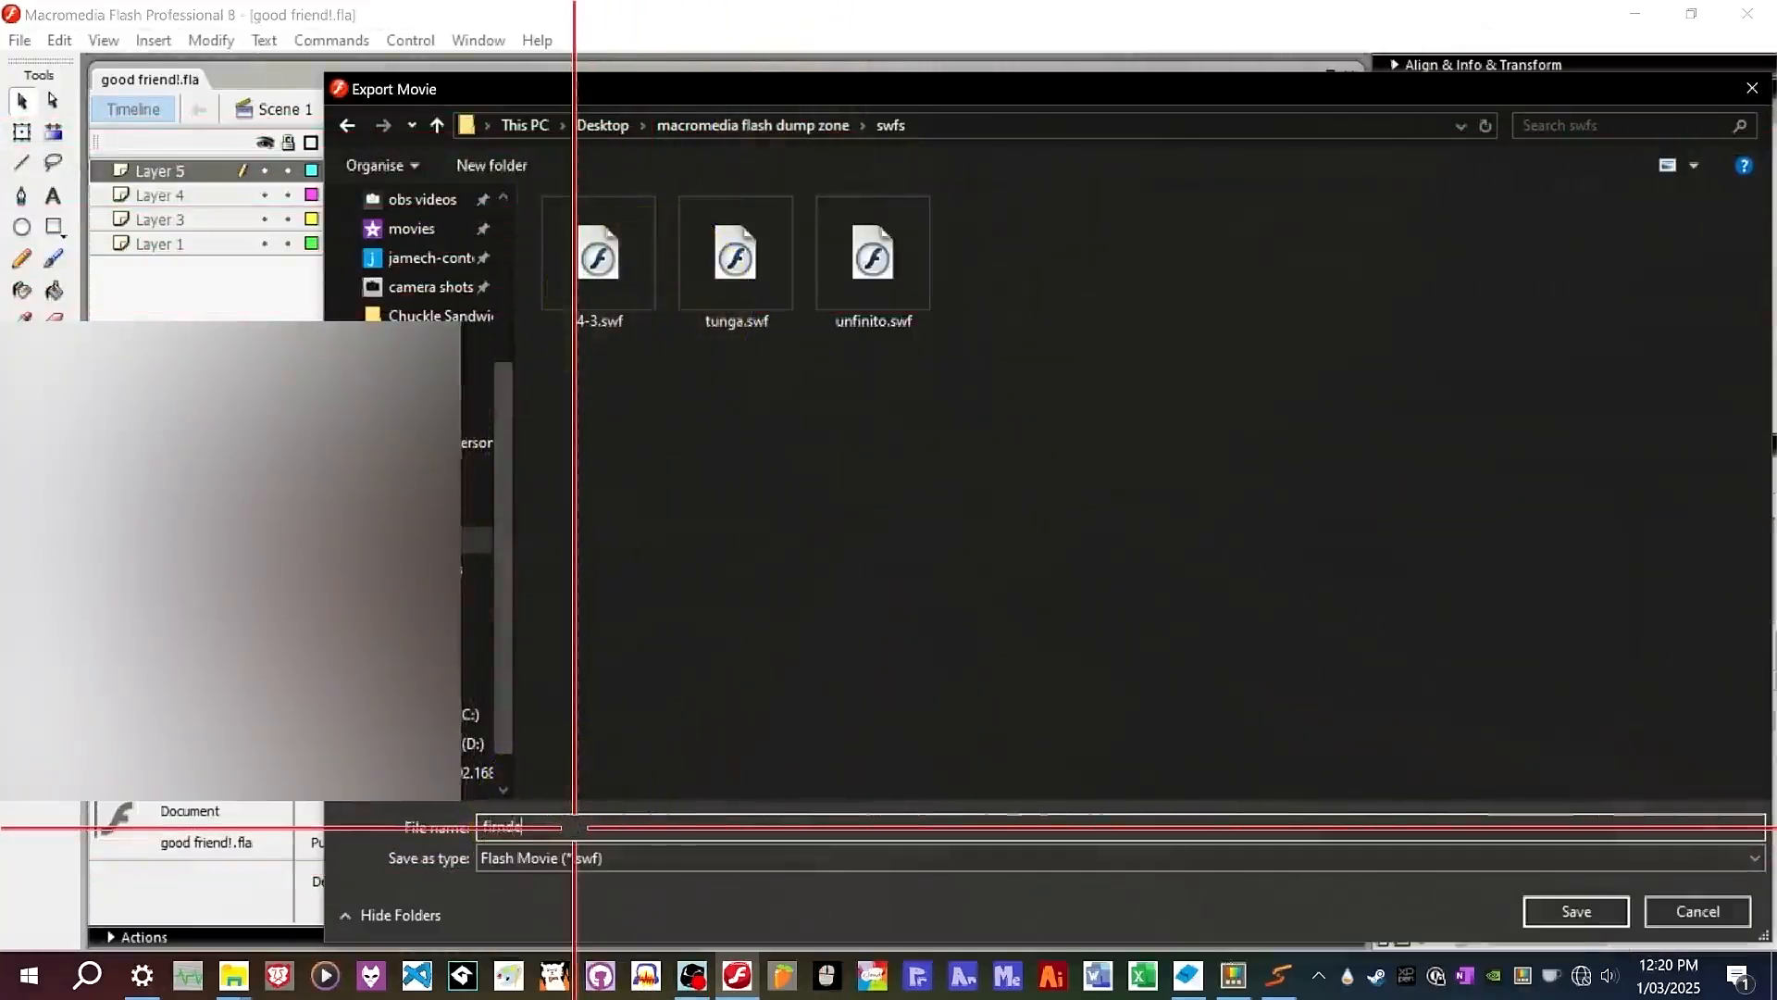
{"action": "key", "text": "Return"}
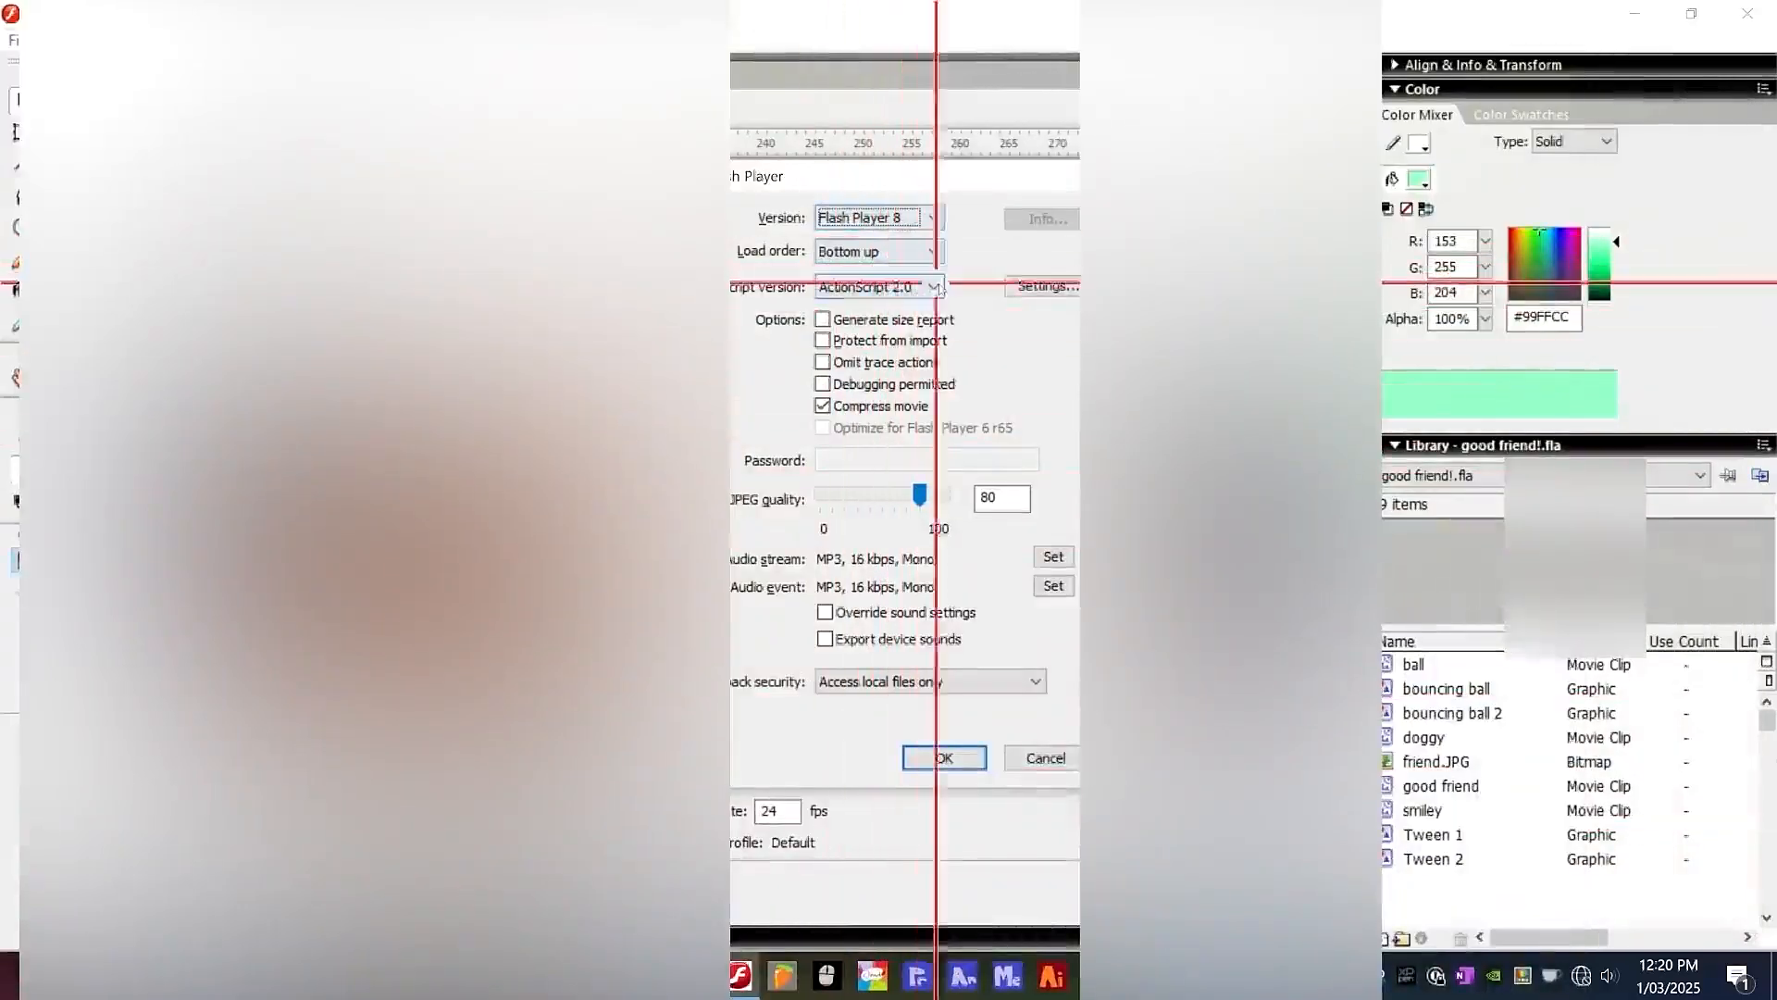
{"action": "left_click", "coordinate": [922, 500]}
{"action": "left_click_drag", "start_coordinate": [921, 500], "coordinate": [952, 498]}
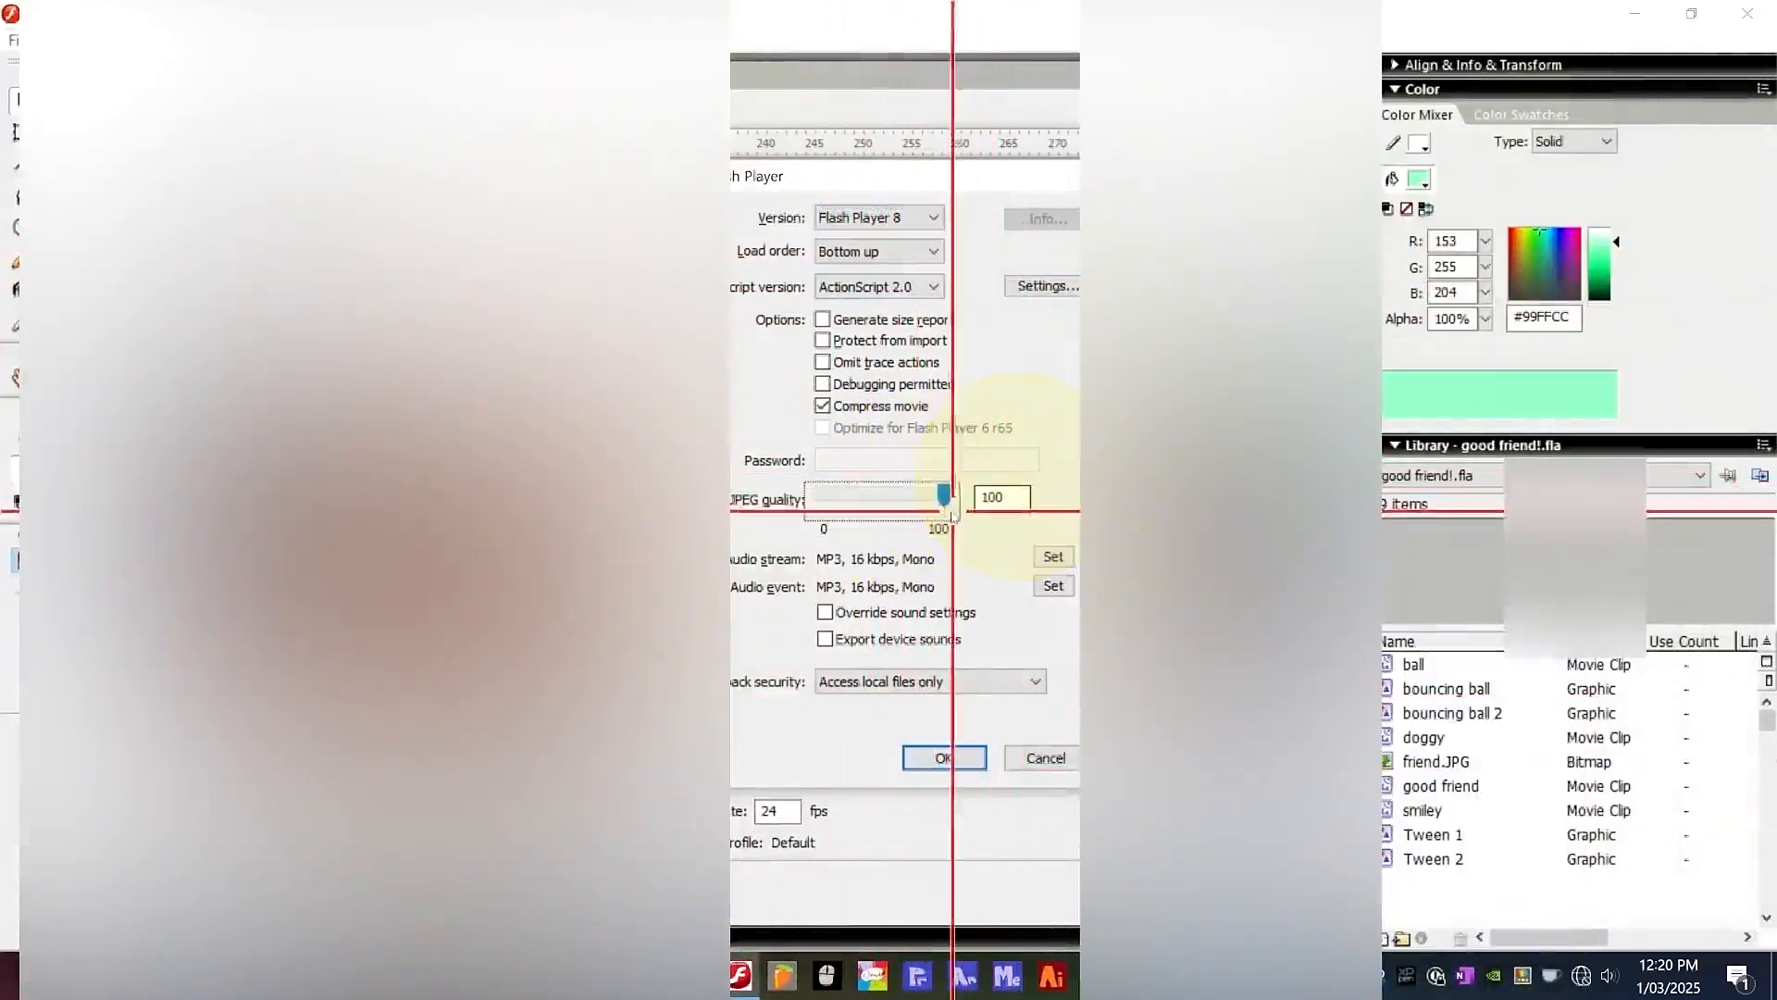
{"action": "left_click", "coordinate": [954, 759]}
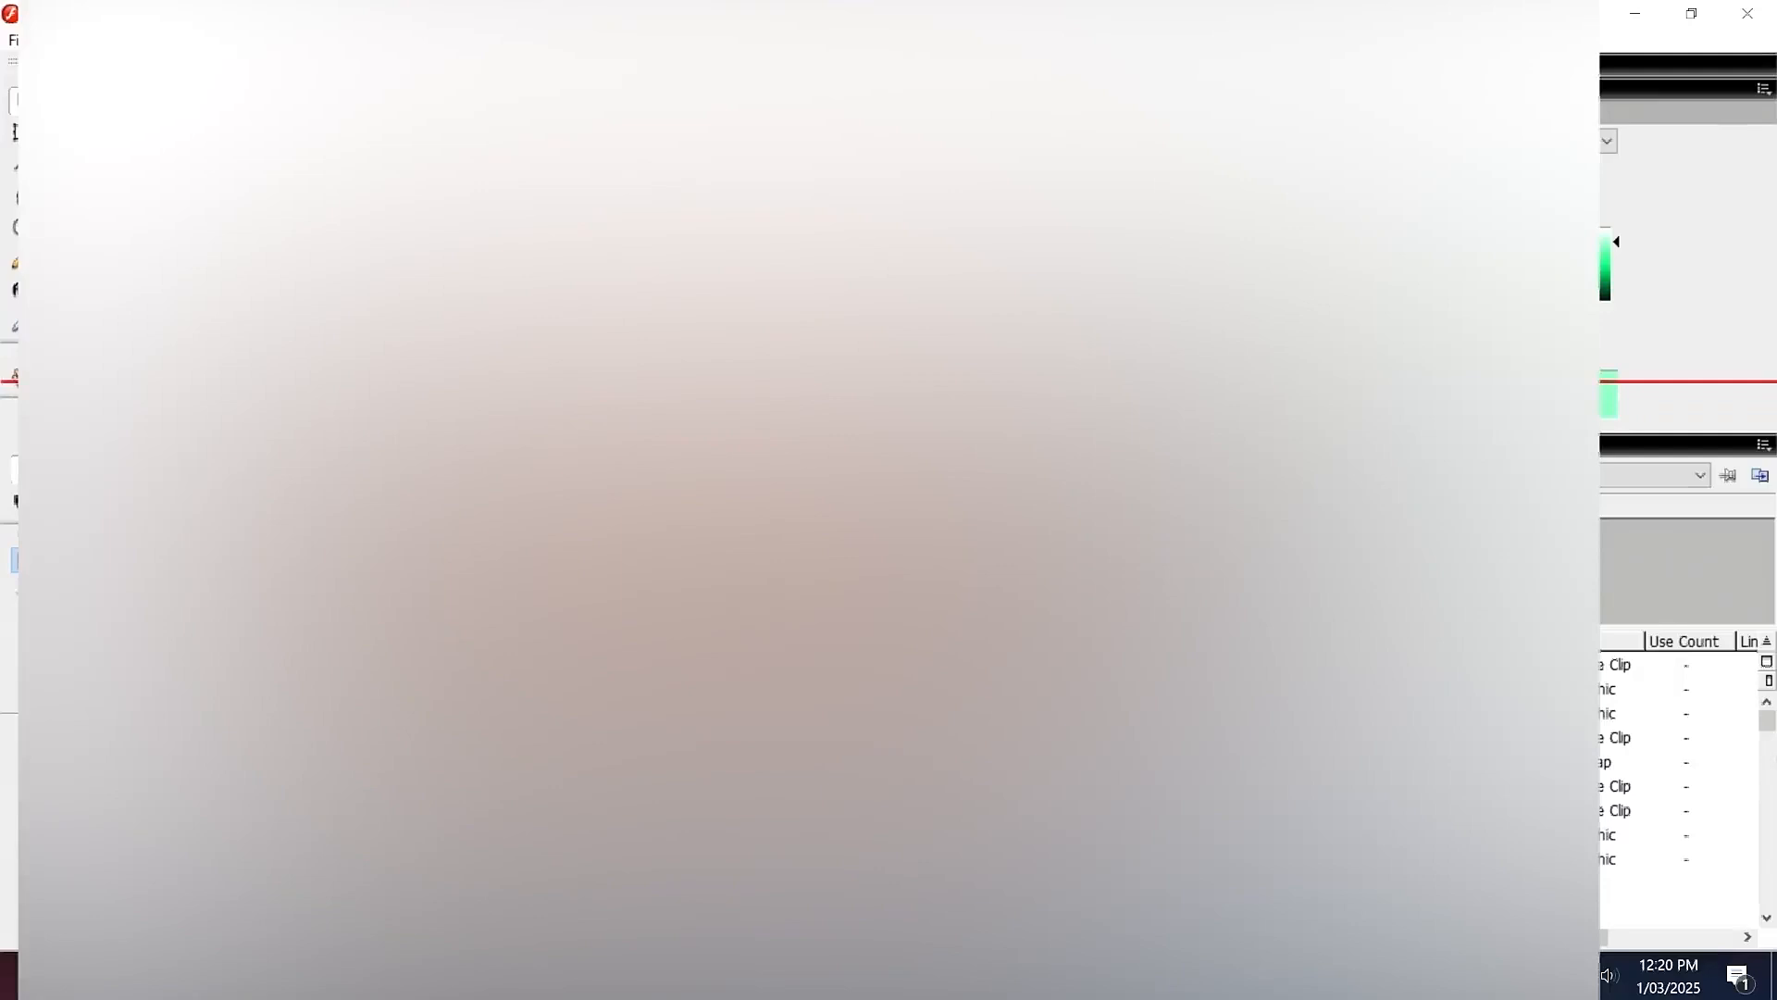
Add firnde.swf from the swfs folder as Swivel's input SWF.
{"action": "left_click", "coordinate": [1749, 14]}
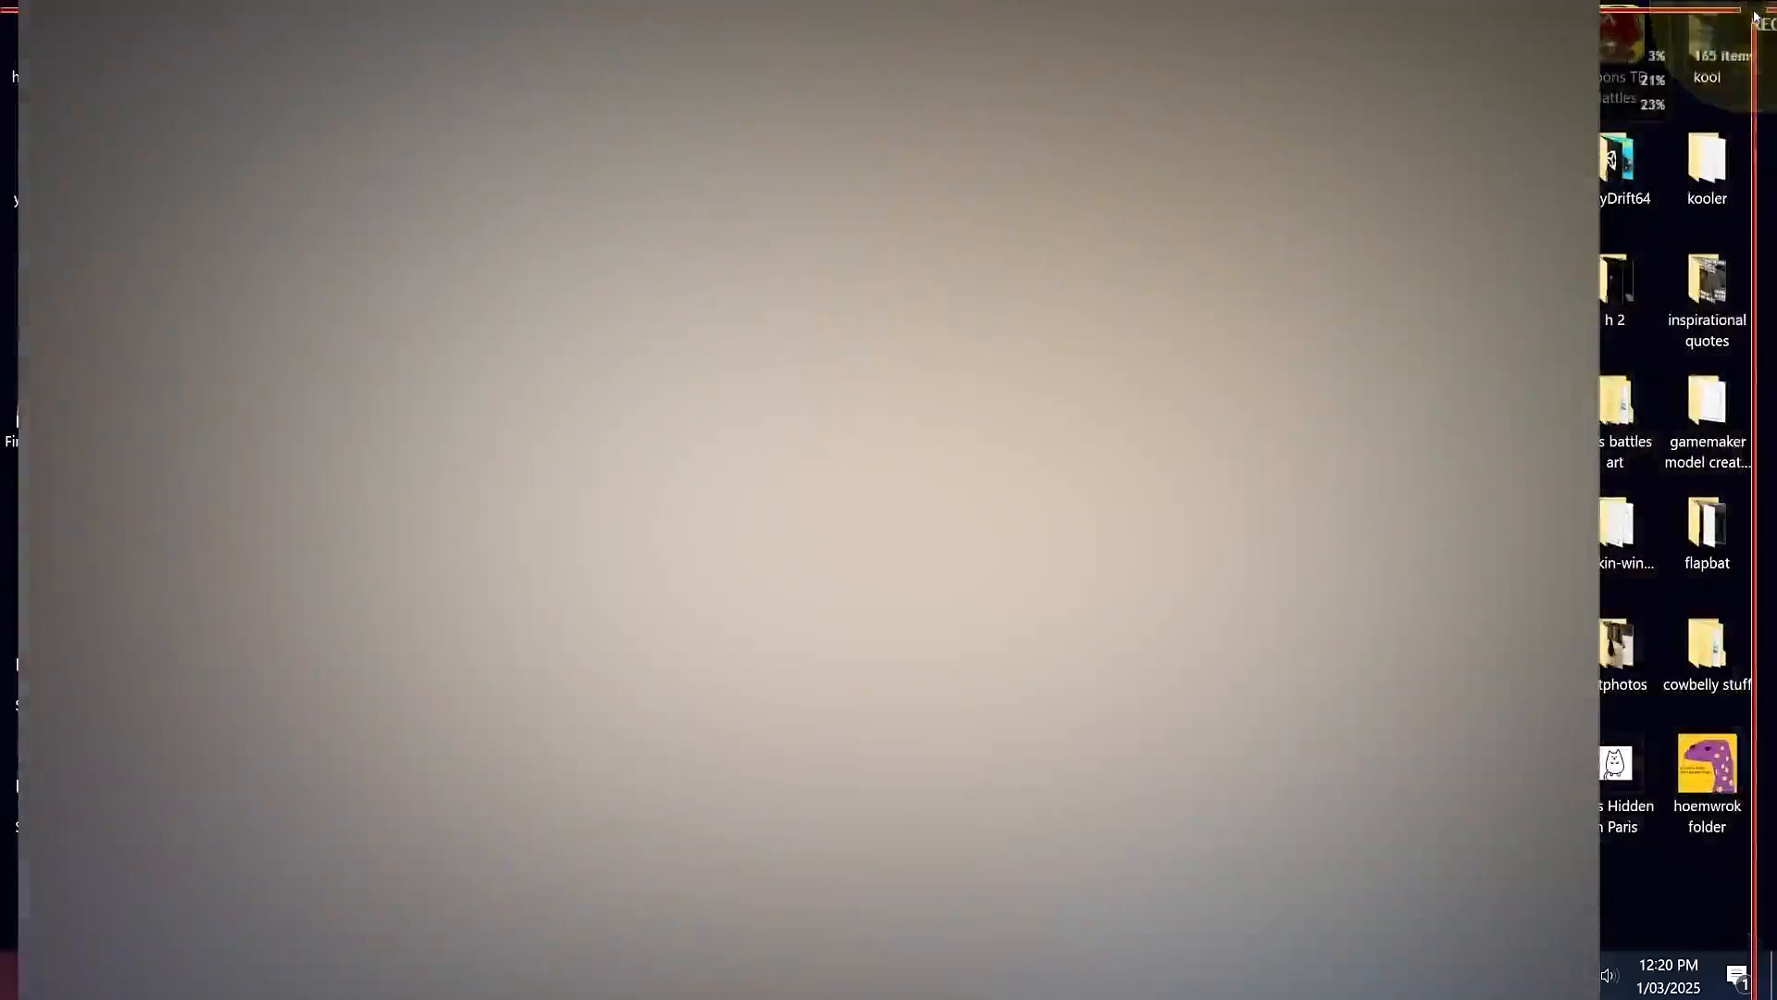
{"action": "left_click", "coordinate": [1281, 398]}
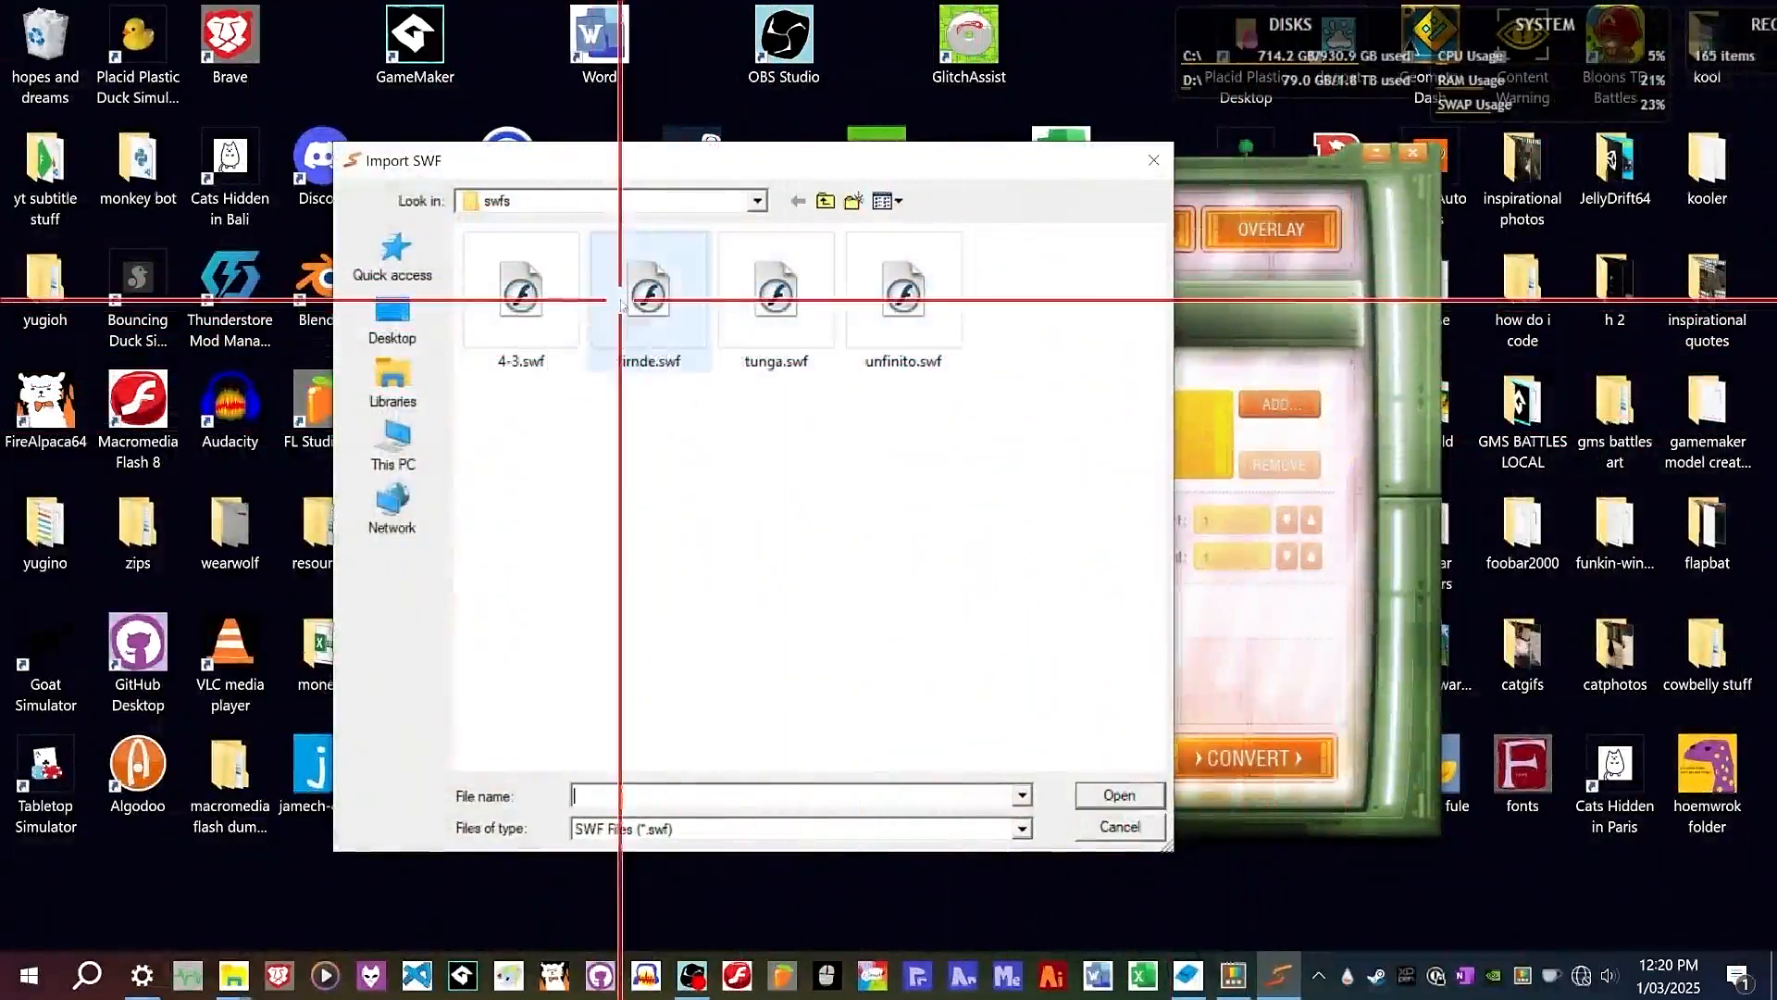
{"action": "double_click", "coordinate": [615, 268]}
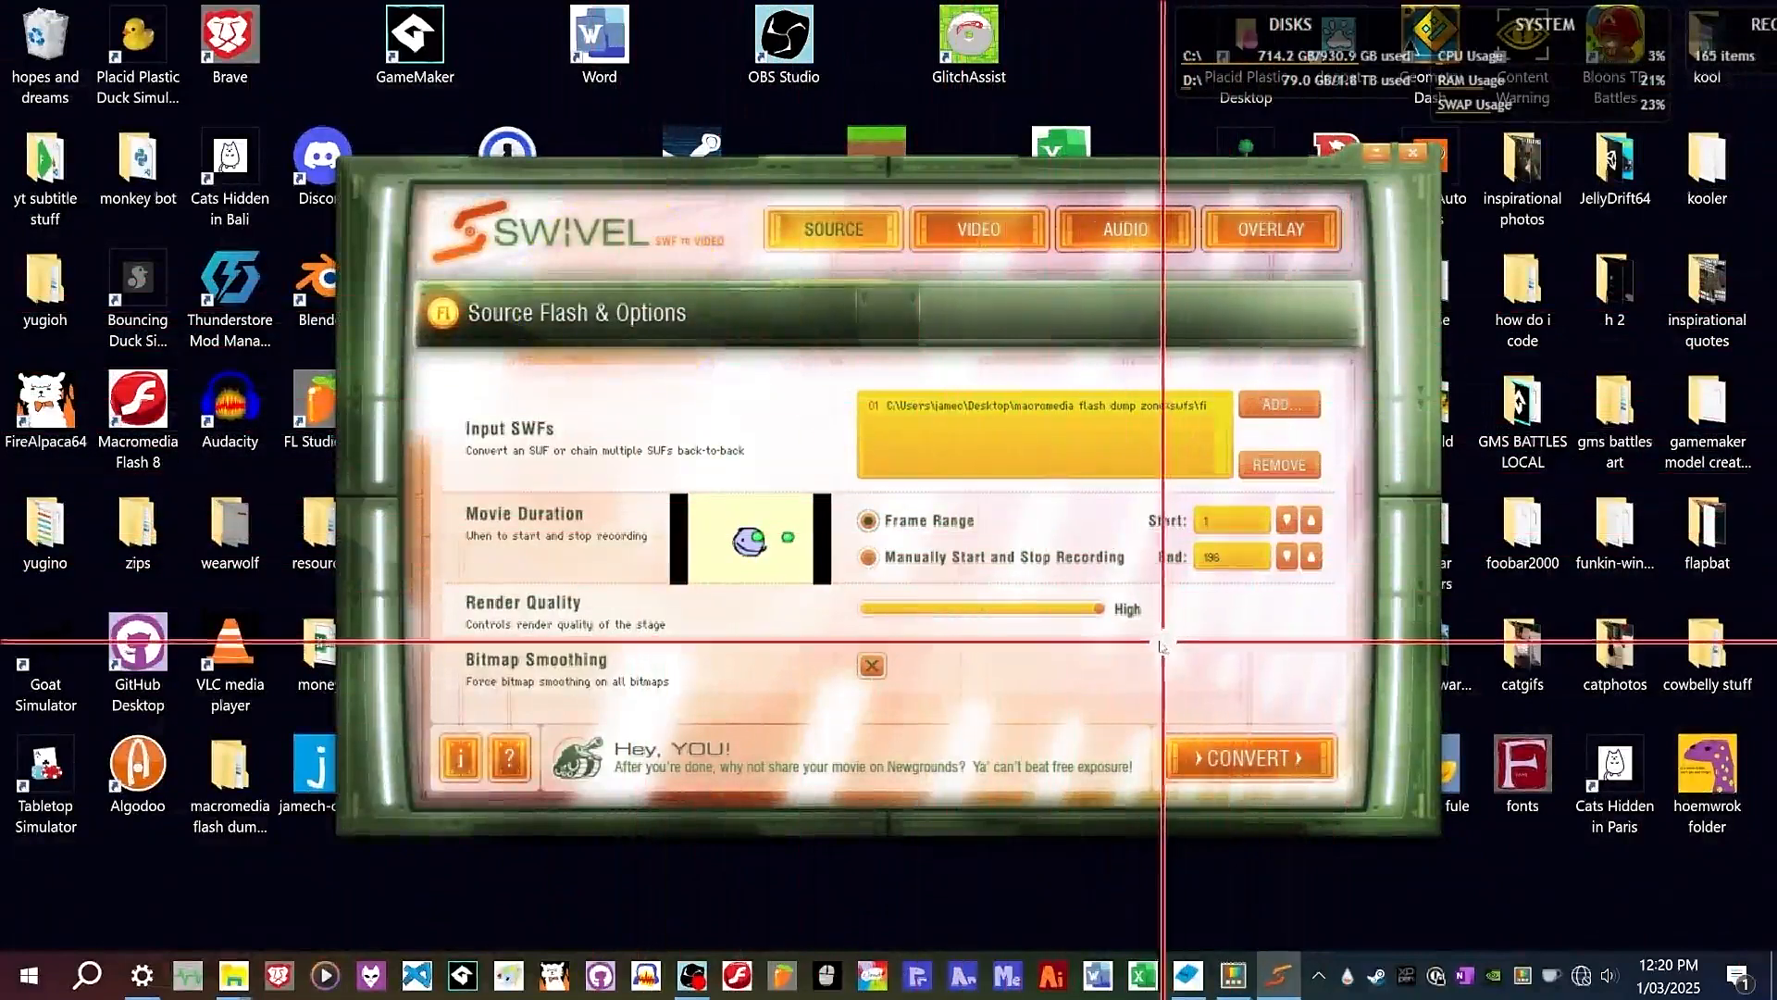
Toggle bitmap smoothing and convert the SWF to video.
{"action": "left_click", "coordinate": [870, 678]}
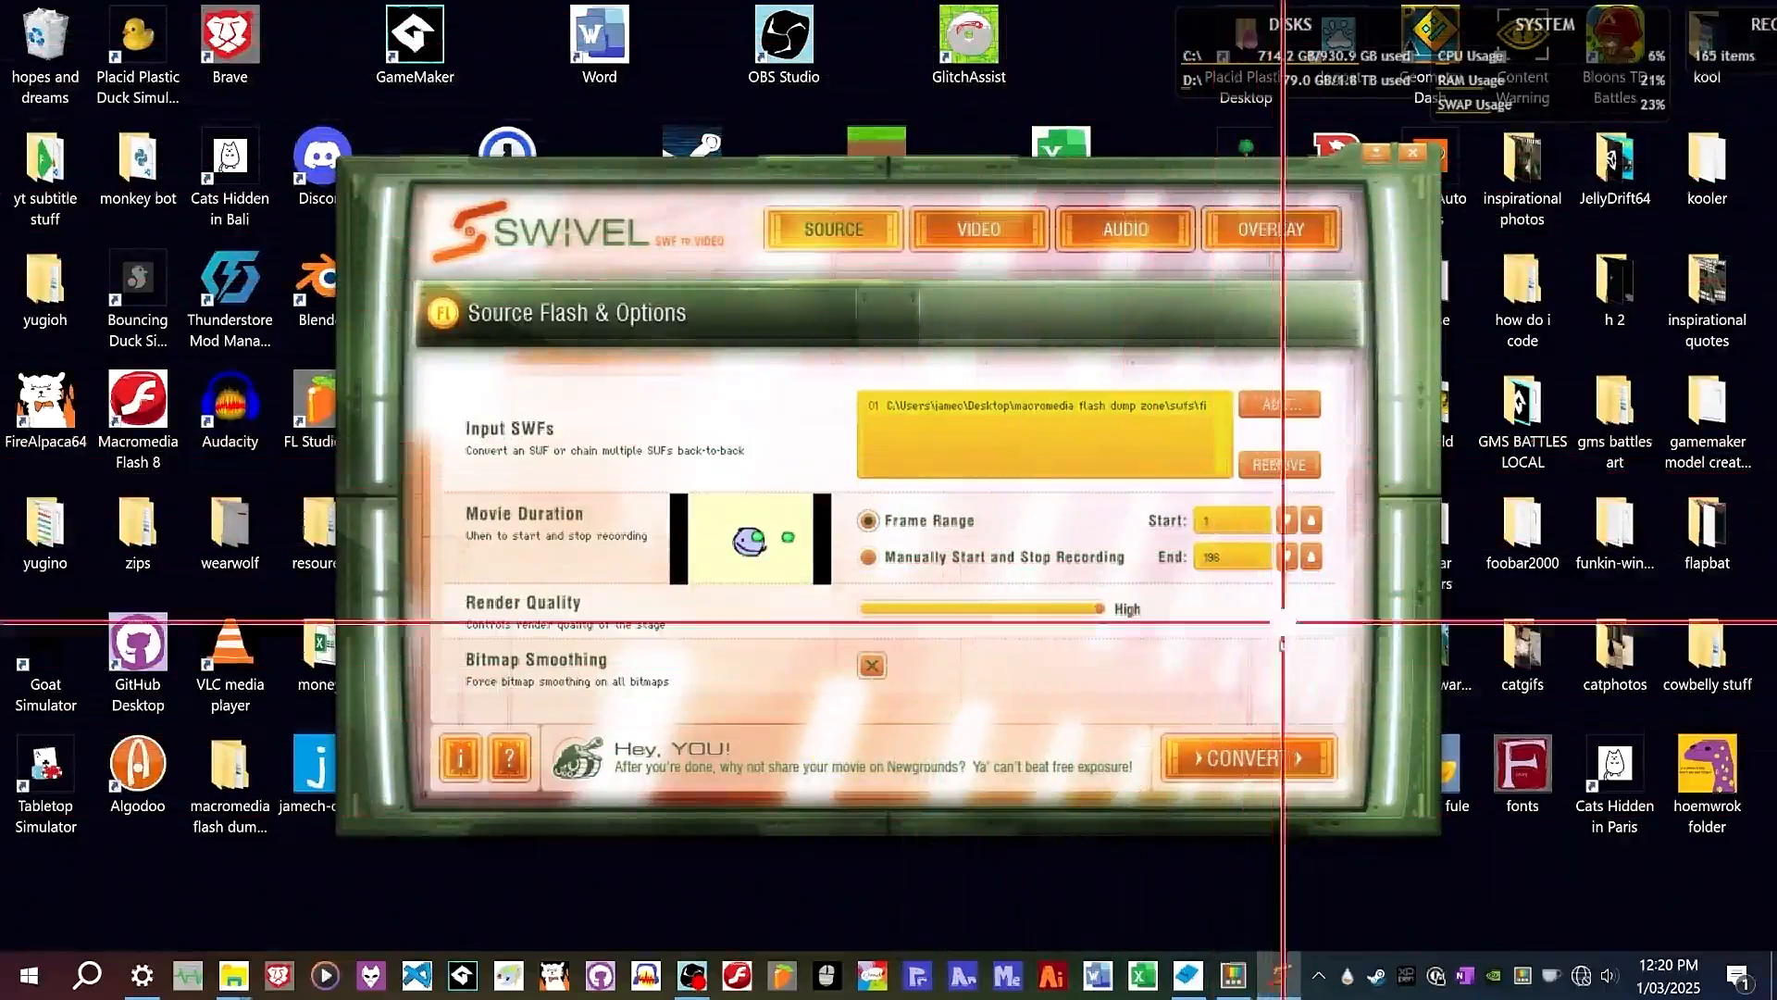
{"action": "left_click", "coordinate": [1230, 759]}
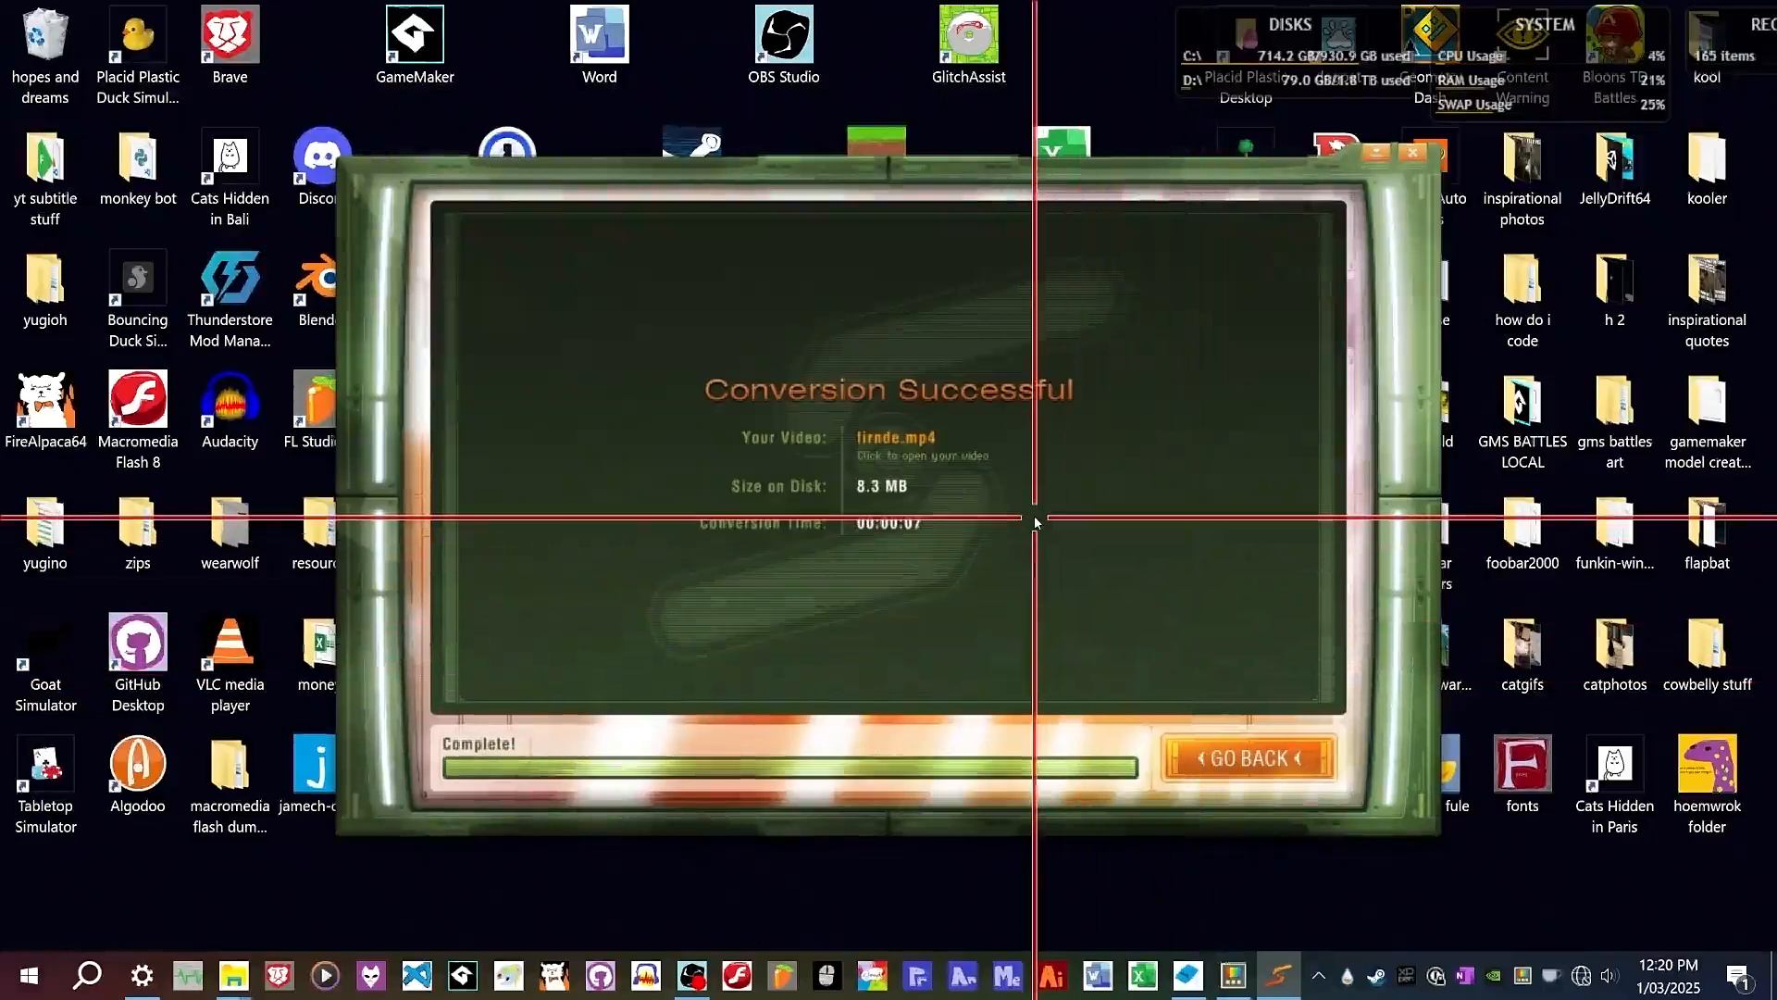
Open the converted firnde.mp4, then go back and close Swivel.
{"action": "left_click", "coordinate": [948, 463]}
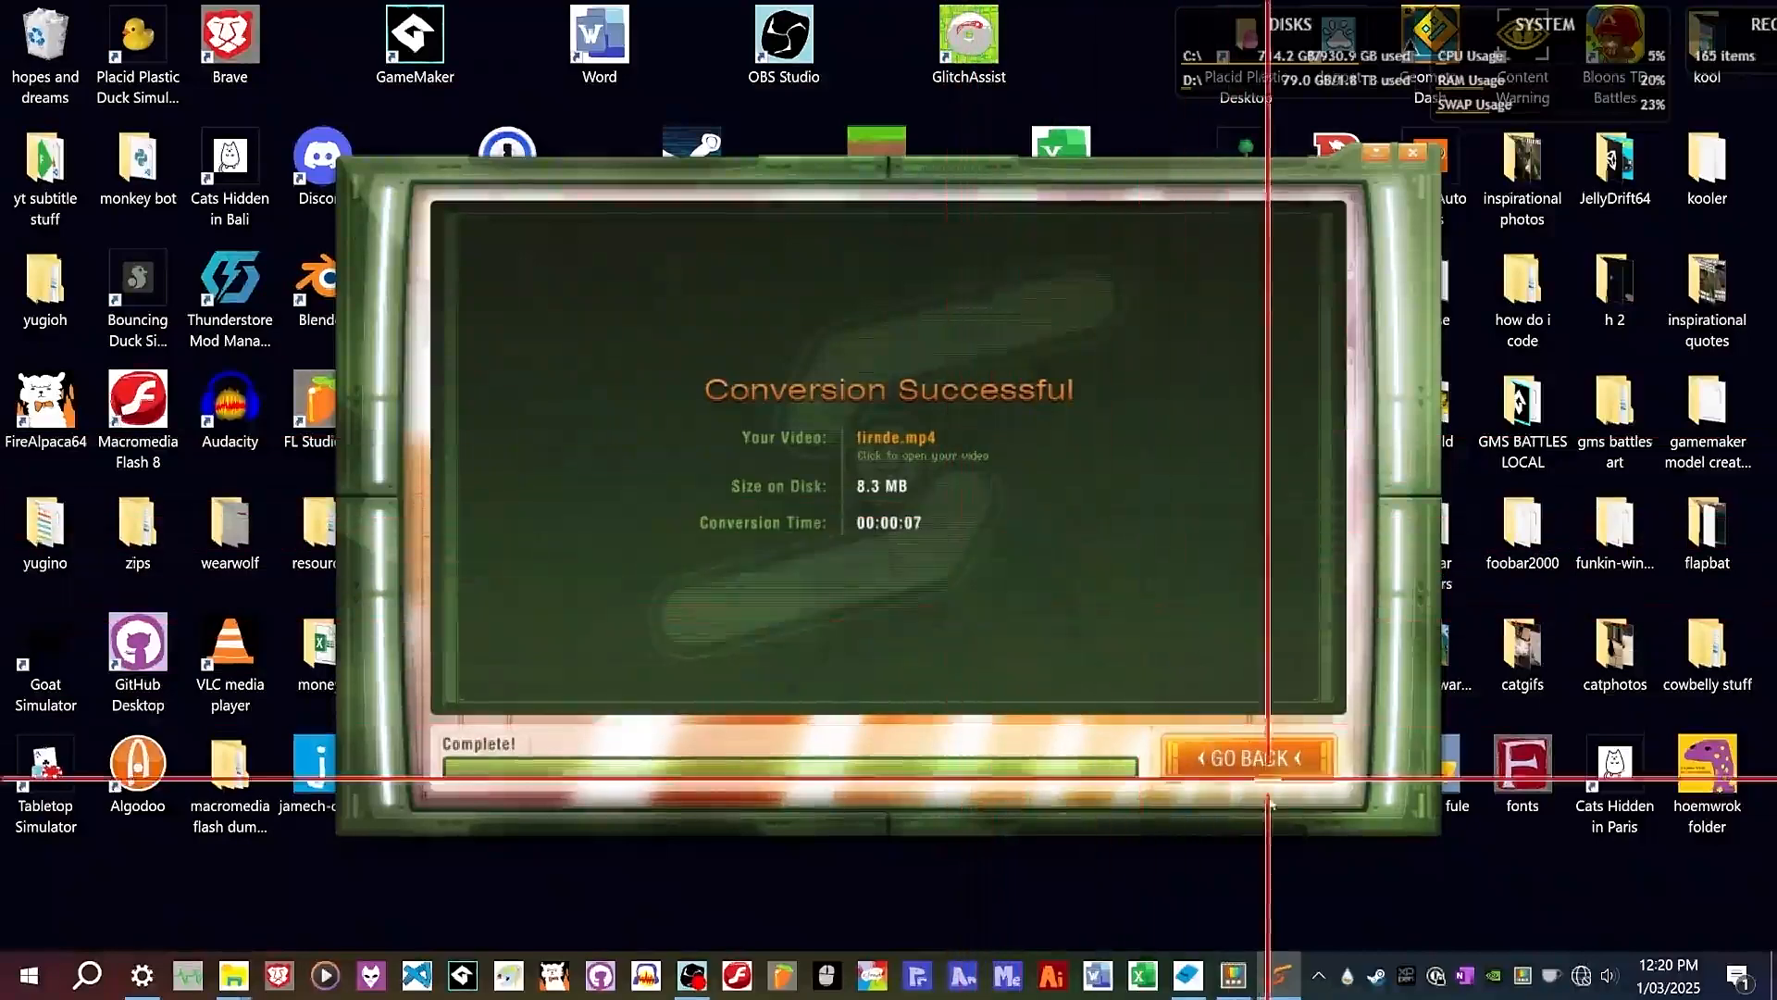
{"action": "left_click", "coordinate": [1255, 765]}
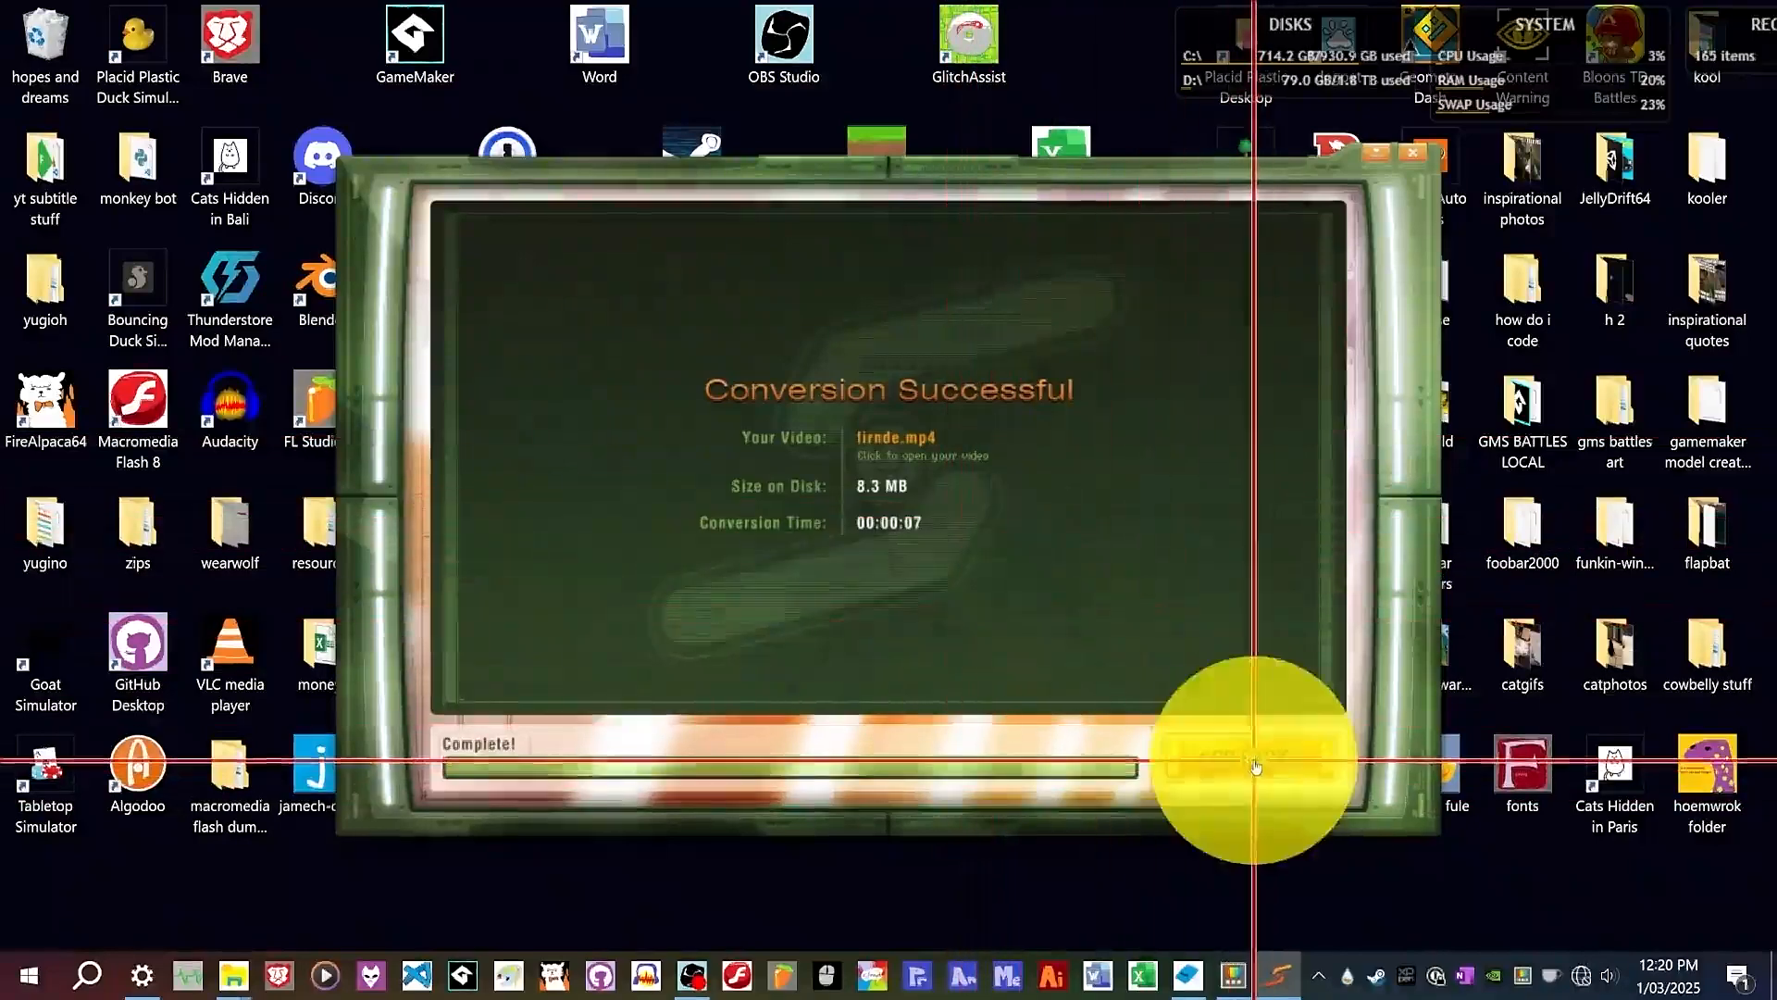
{"action": "left_click", "coordinate": [1409, 158]}
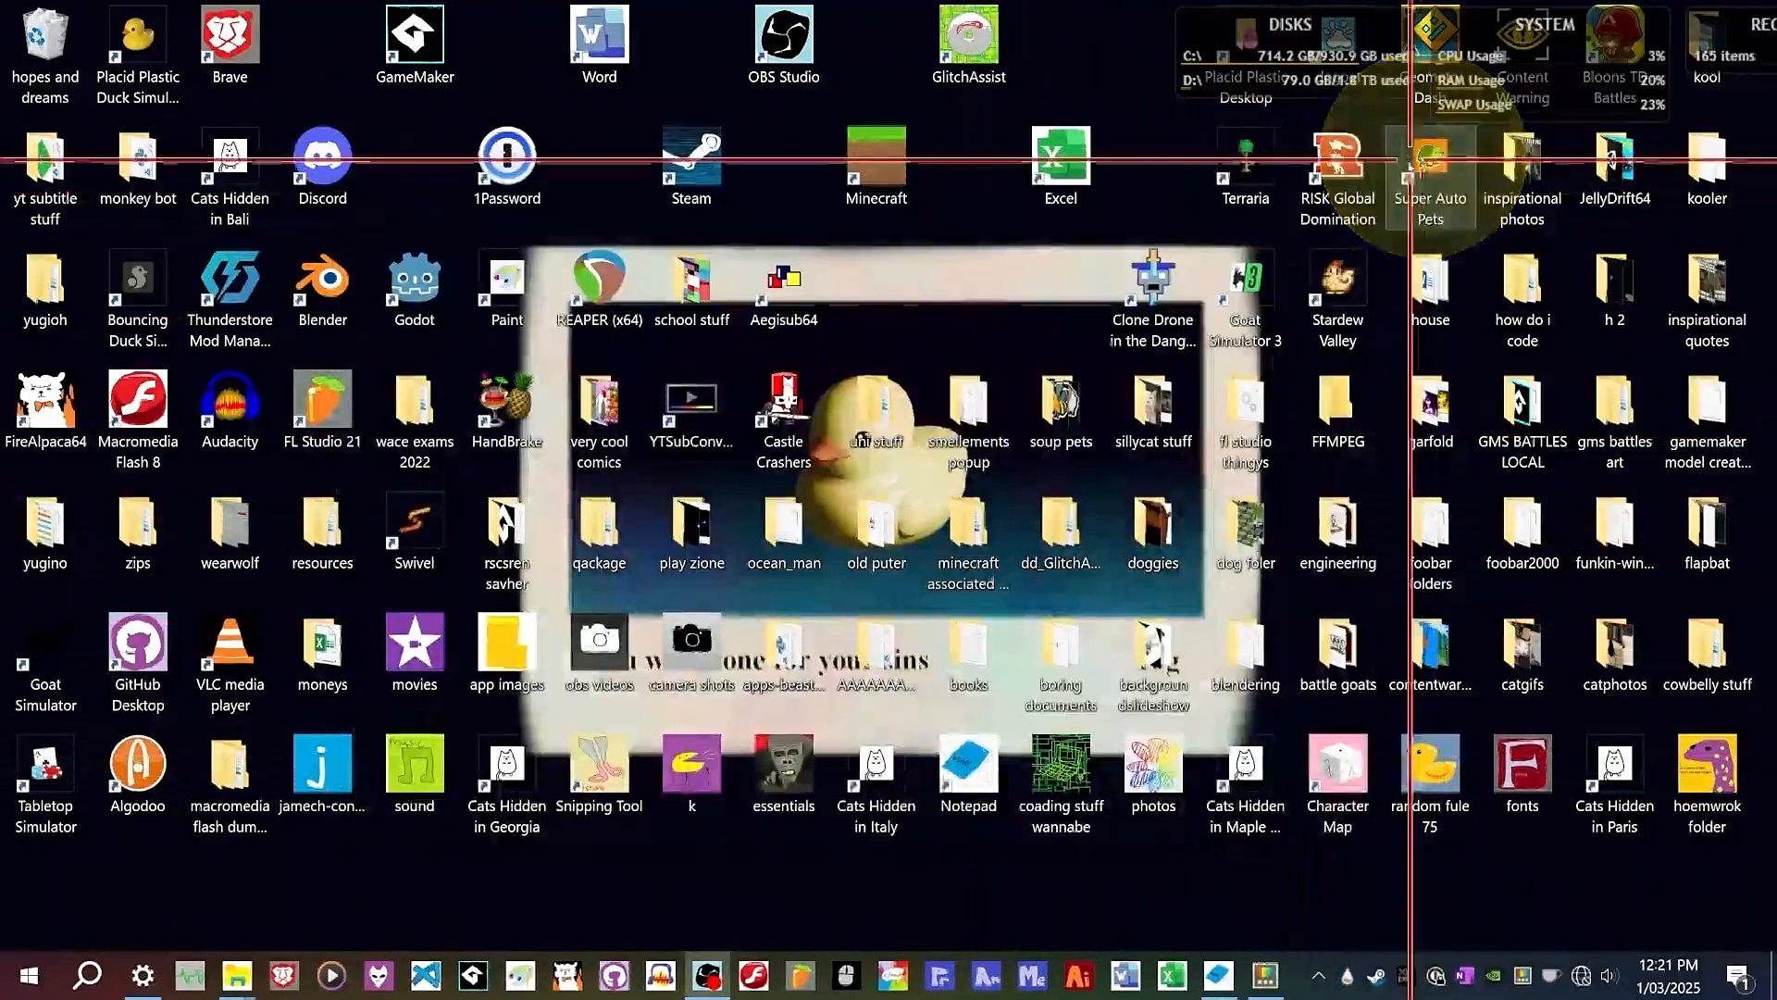